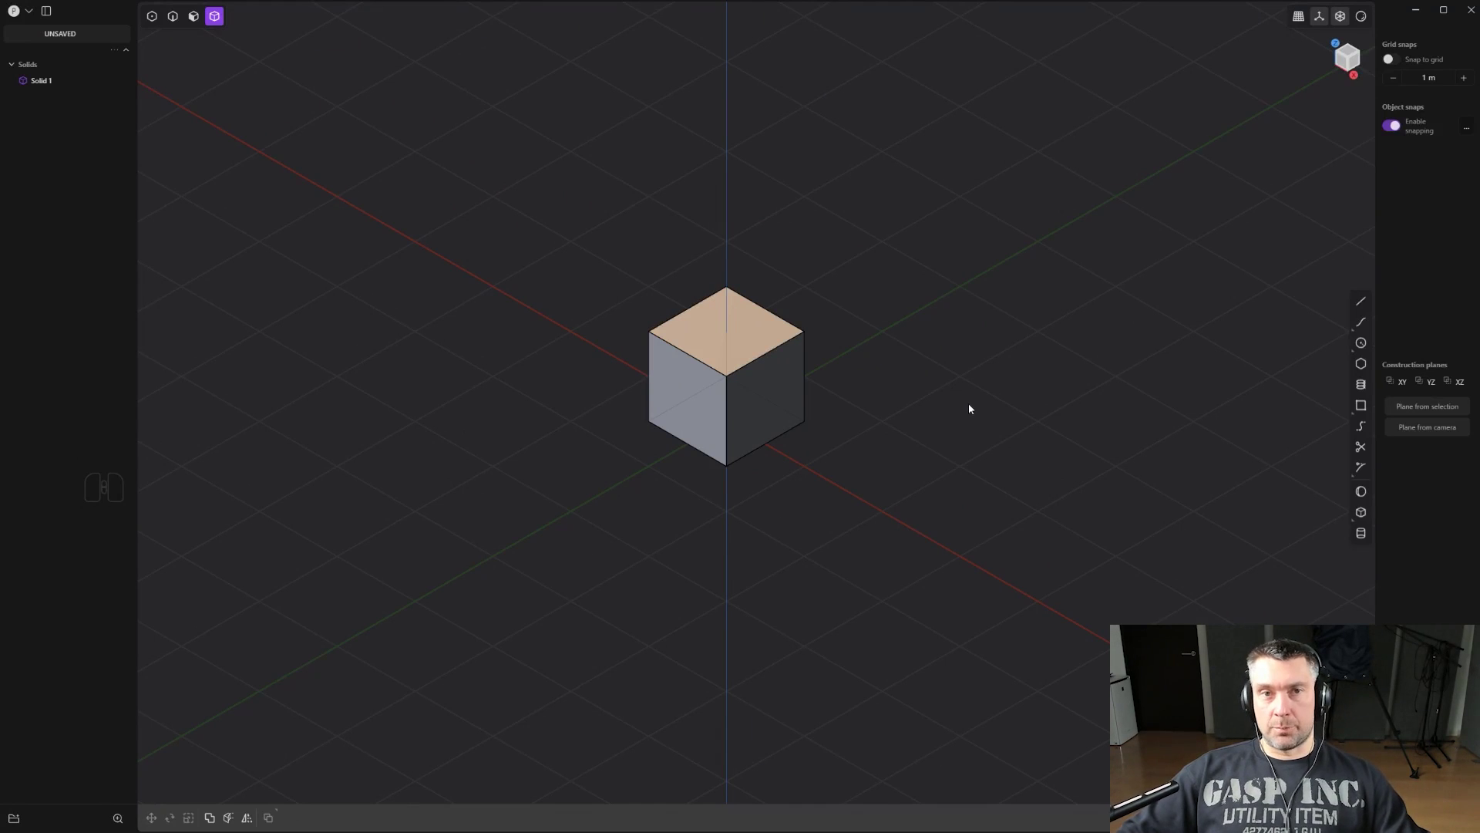
Open the navigation preferences, review the navigation presets, and close the preferences.
left_click(32, 14)
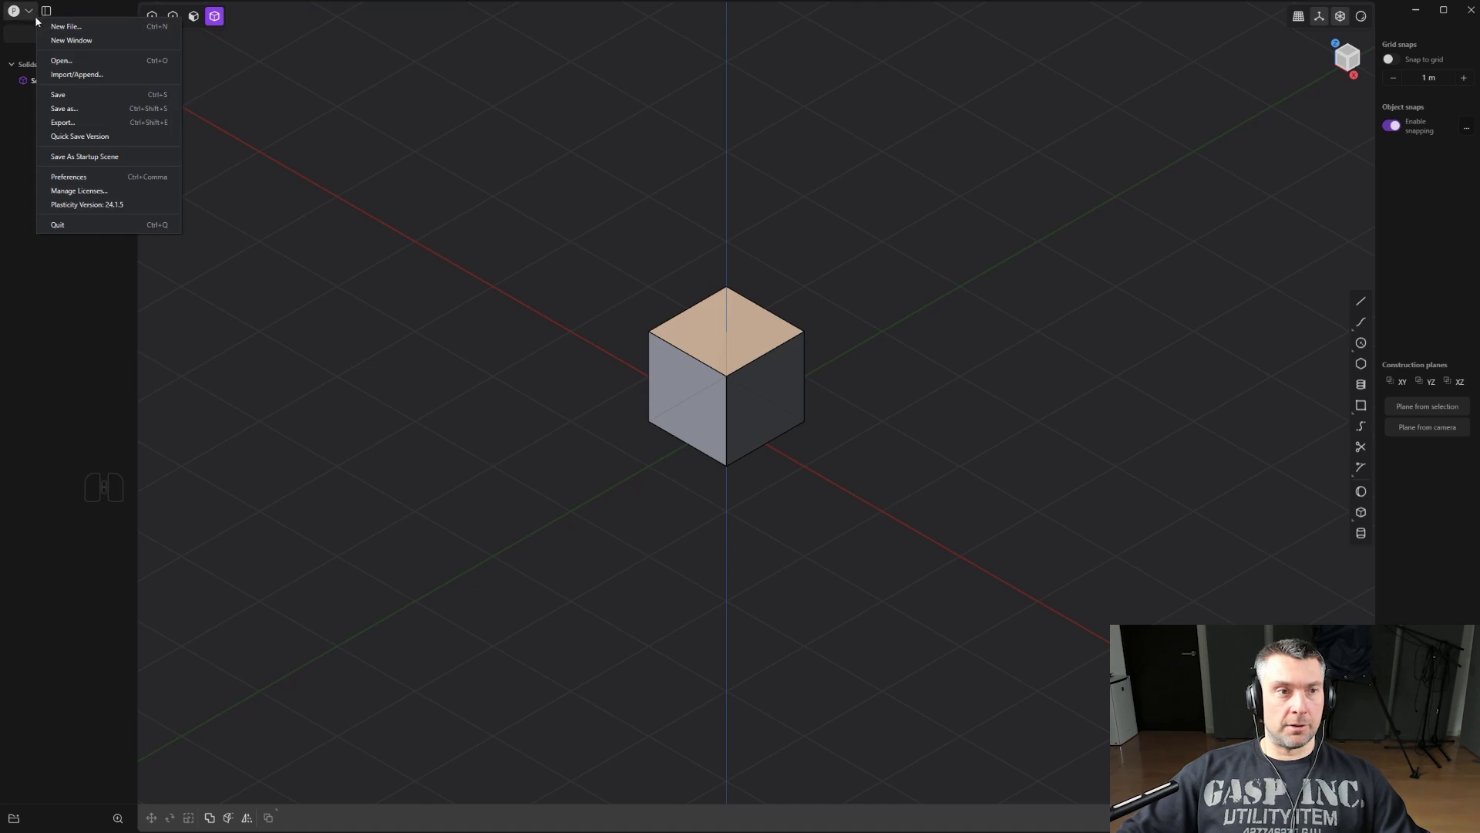
left_click(77, 176)
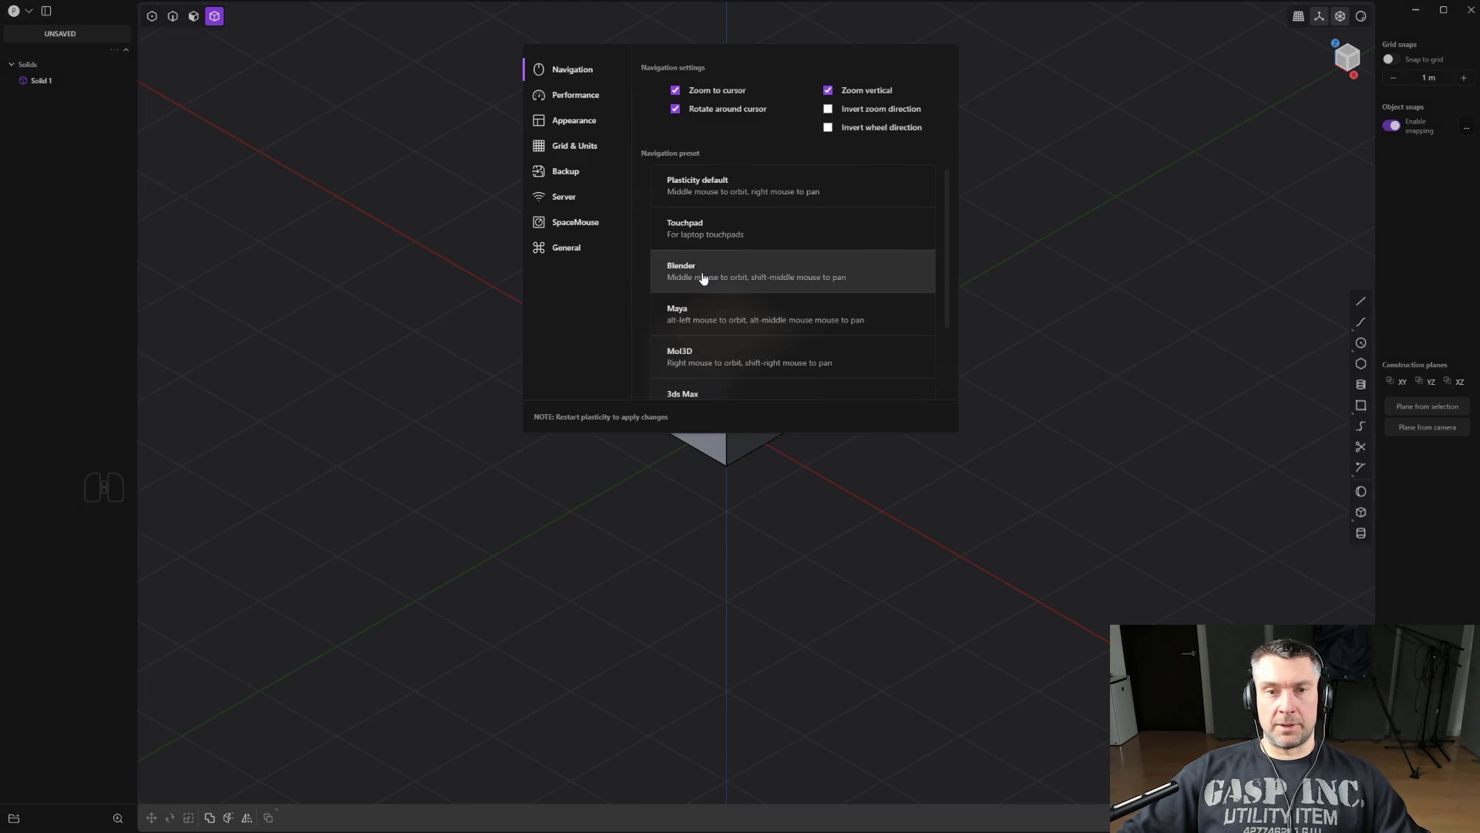
left_click(1058, 209)
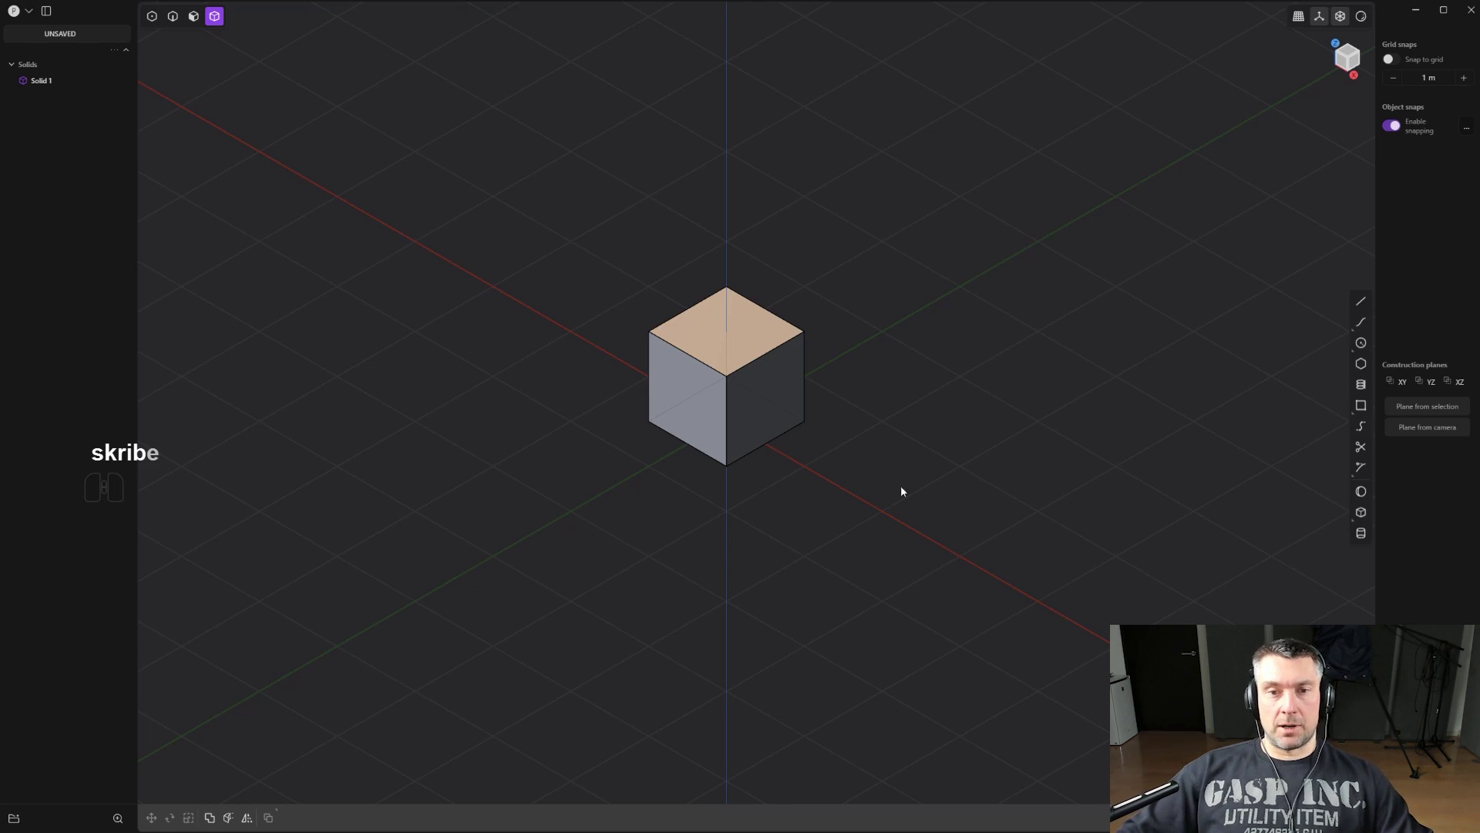
Select the whole cube as a solid.
middle_click_drag(884, 457, 973, 336, "shift")
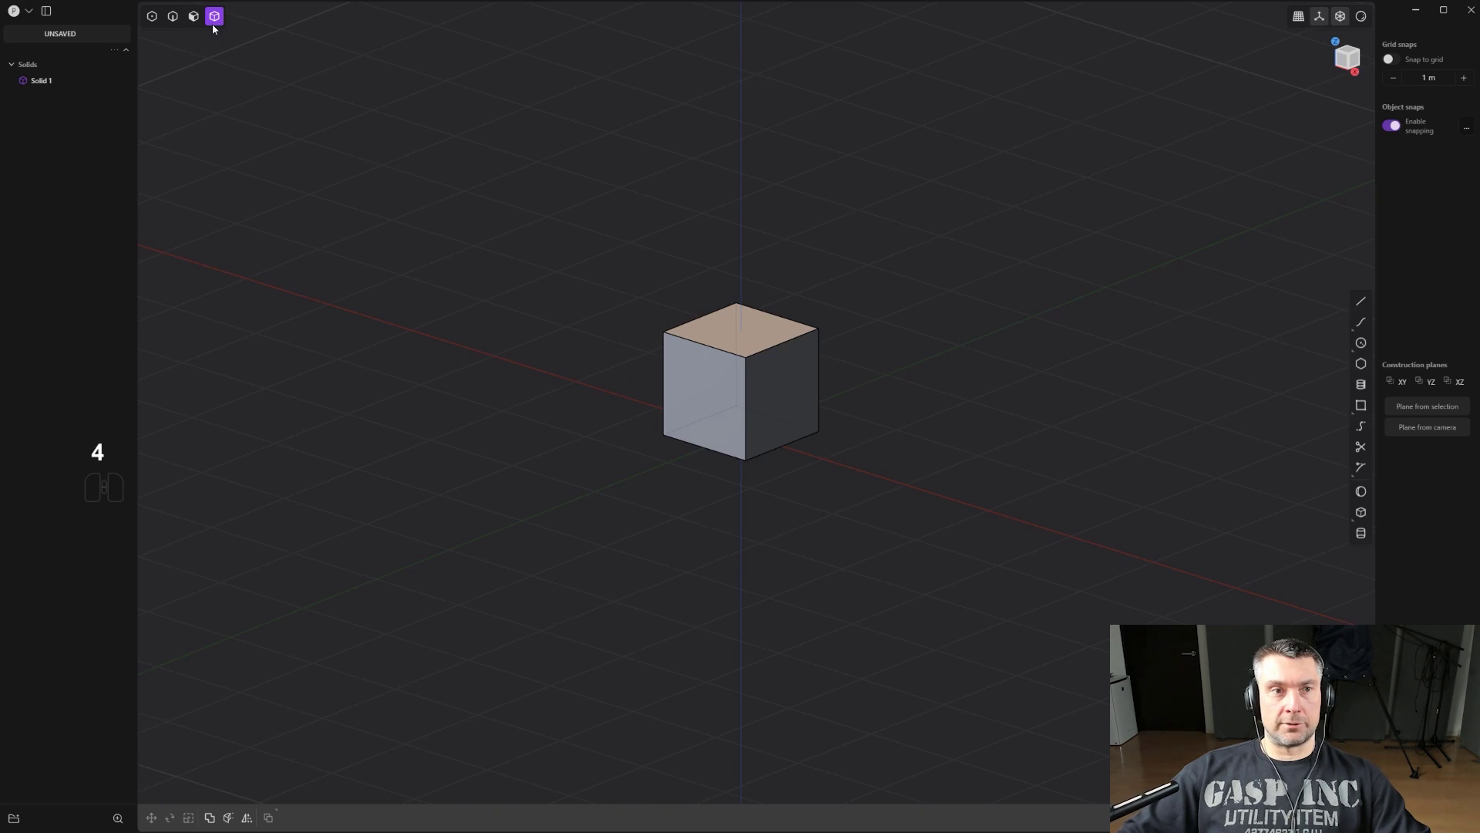
left_click(780, 371)
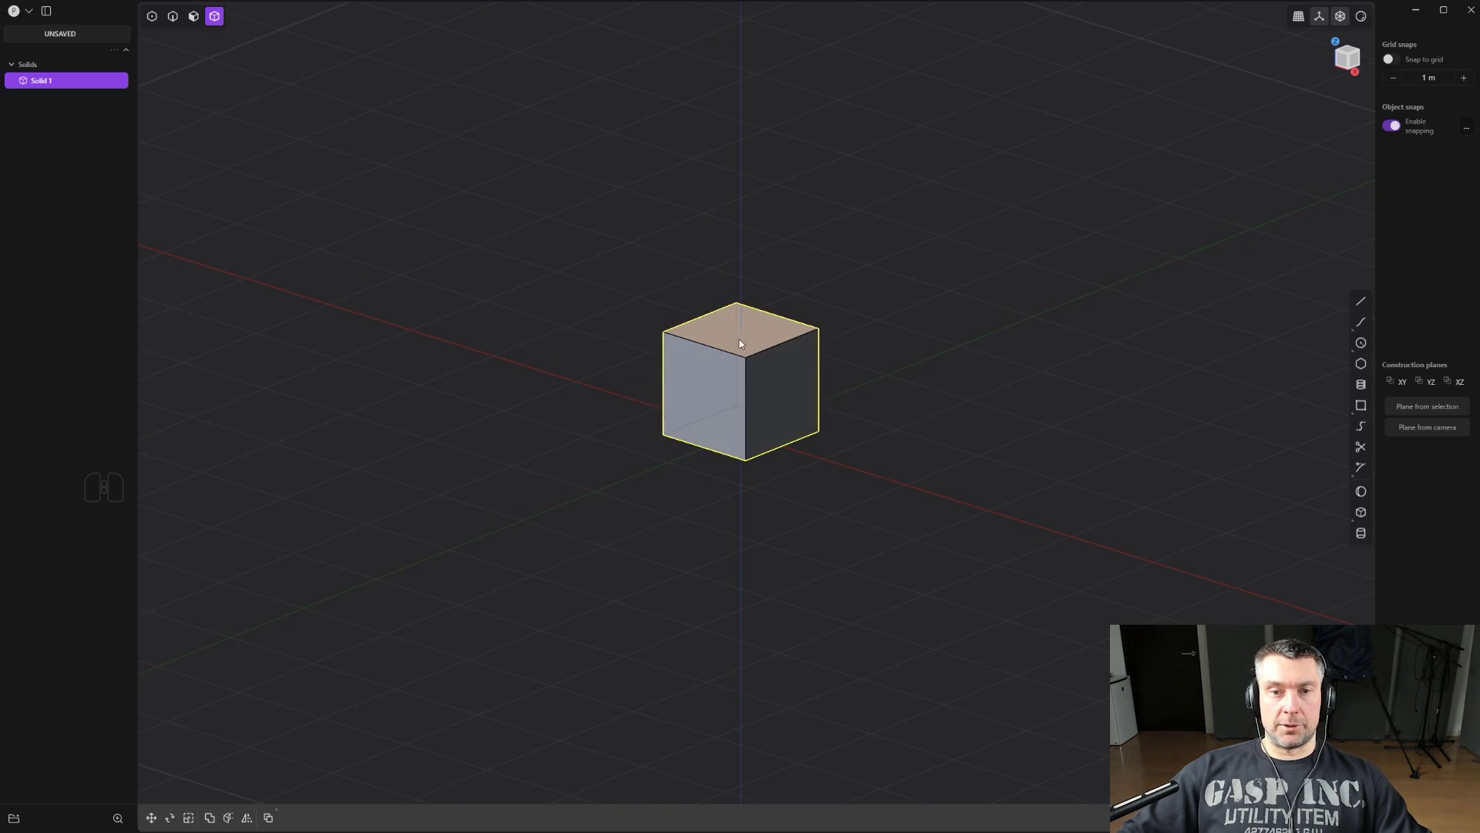
mouse_move(739, 343)
middle_mouse_down()
mouse_move(889, 374)
mouse_move(1110, 360)
mouse_move(984, 466)
mouse_move(563, 373)
mouse_move(961, 274)
mouse_move(886, 323)
mouse_move(955, 231)
mouse_move(887, 421)
mouse_move(793, 316)
mouse_move(757, 334)
middle_mouse_up()
scroll(863, 304, "up", 2)
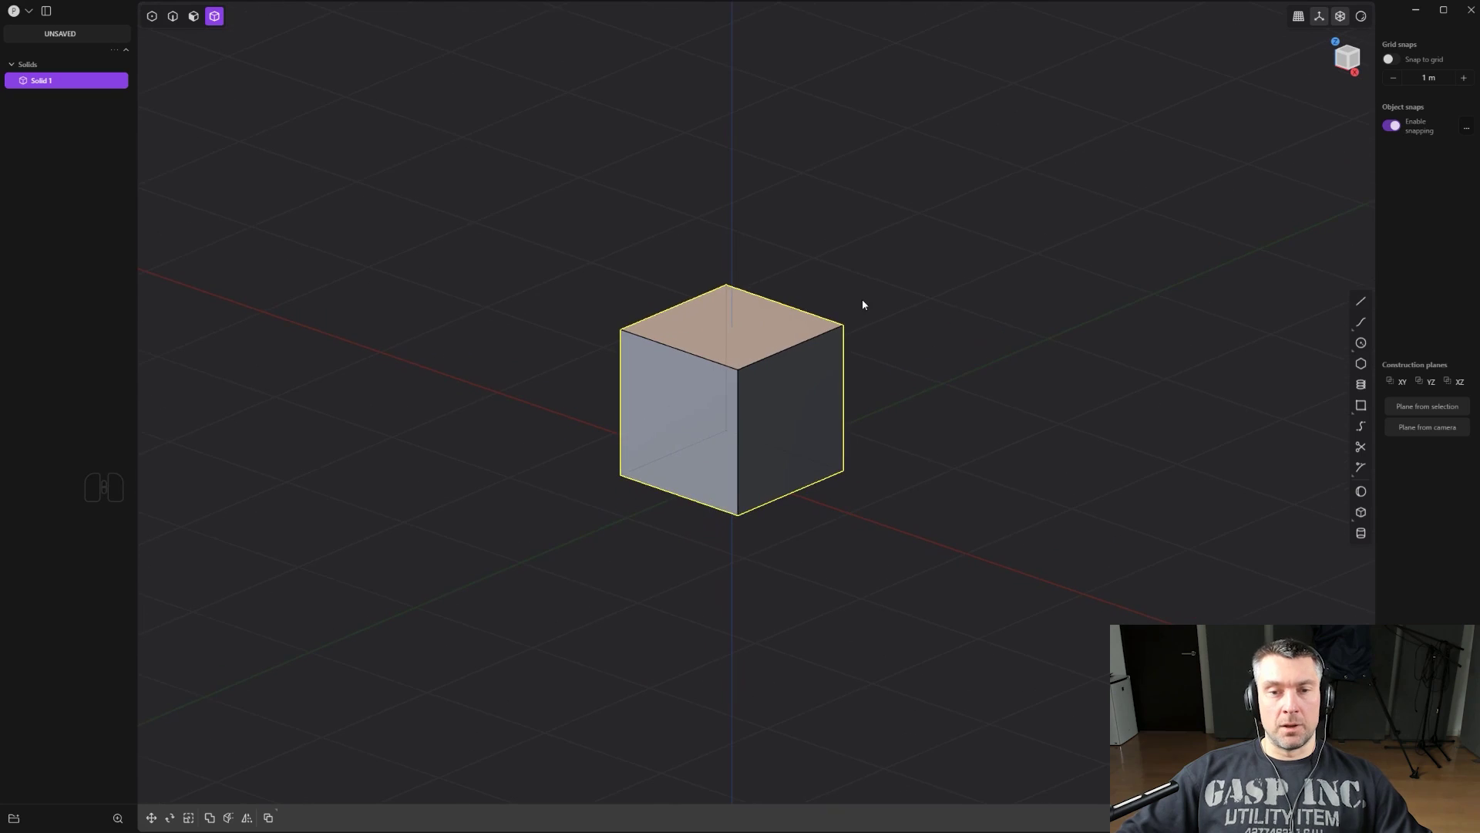
Examine the cube by panning the view vertically and sideways and viewing it from nearer and farther away.
scroll(877, 329, "down", 5, "shift")
scroll(904, 343, "up", 4, "shift")
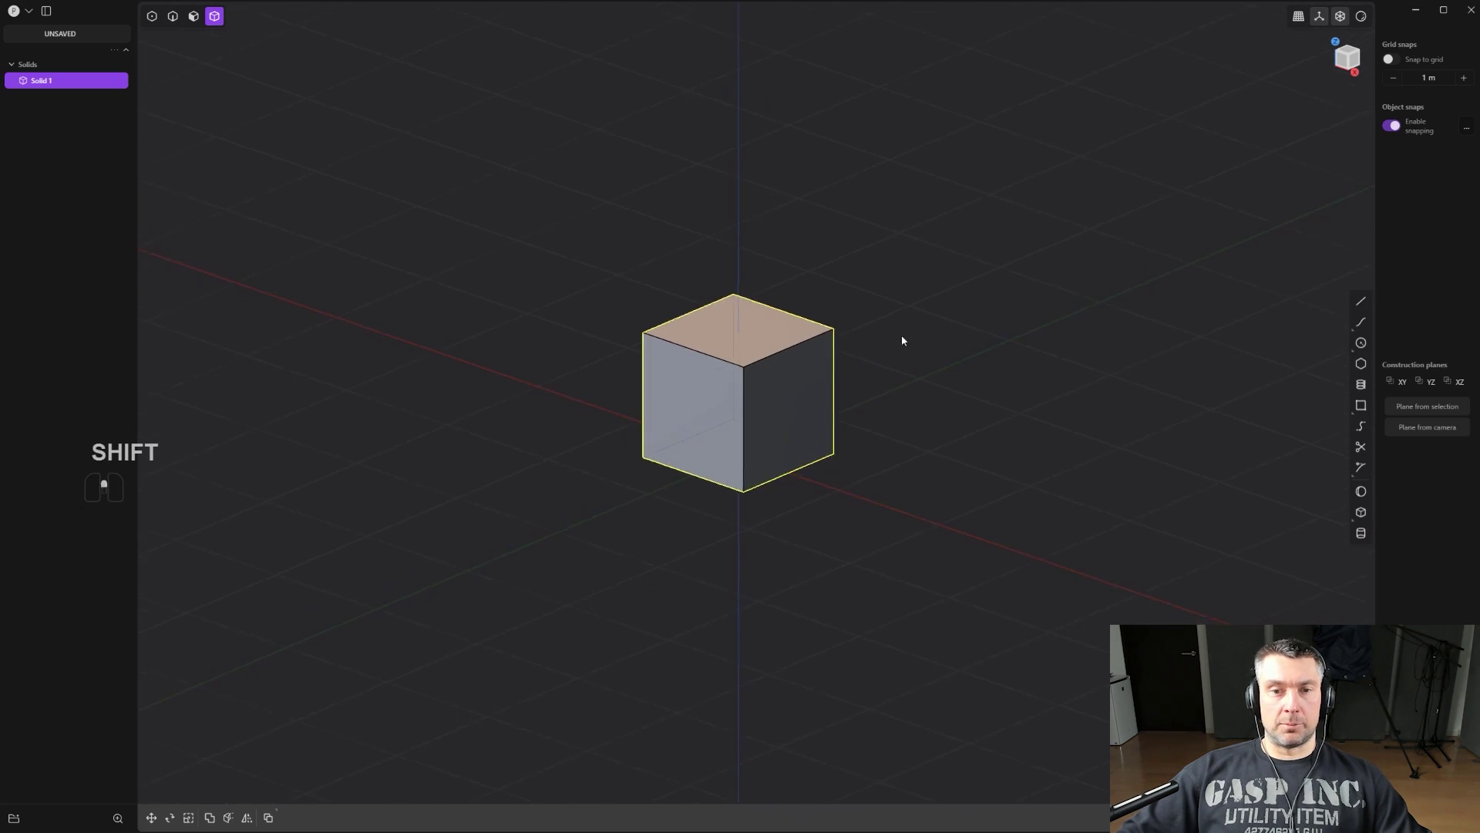
scroll(902, 342, "down", 4, "shift")
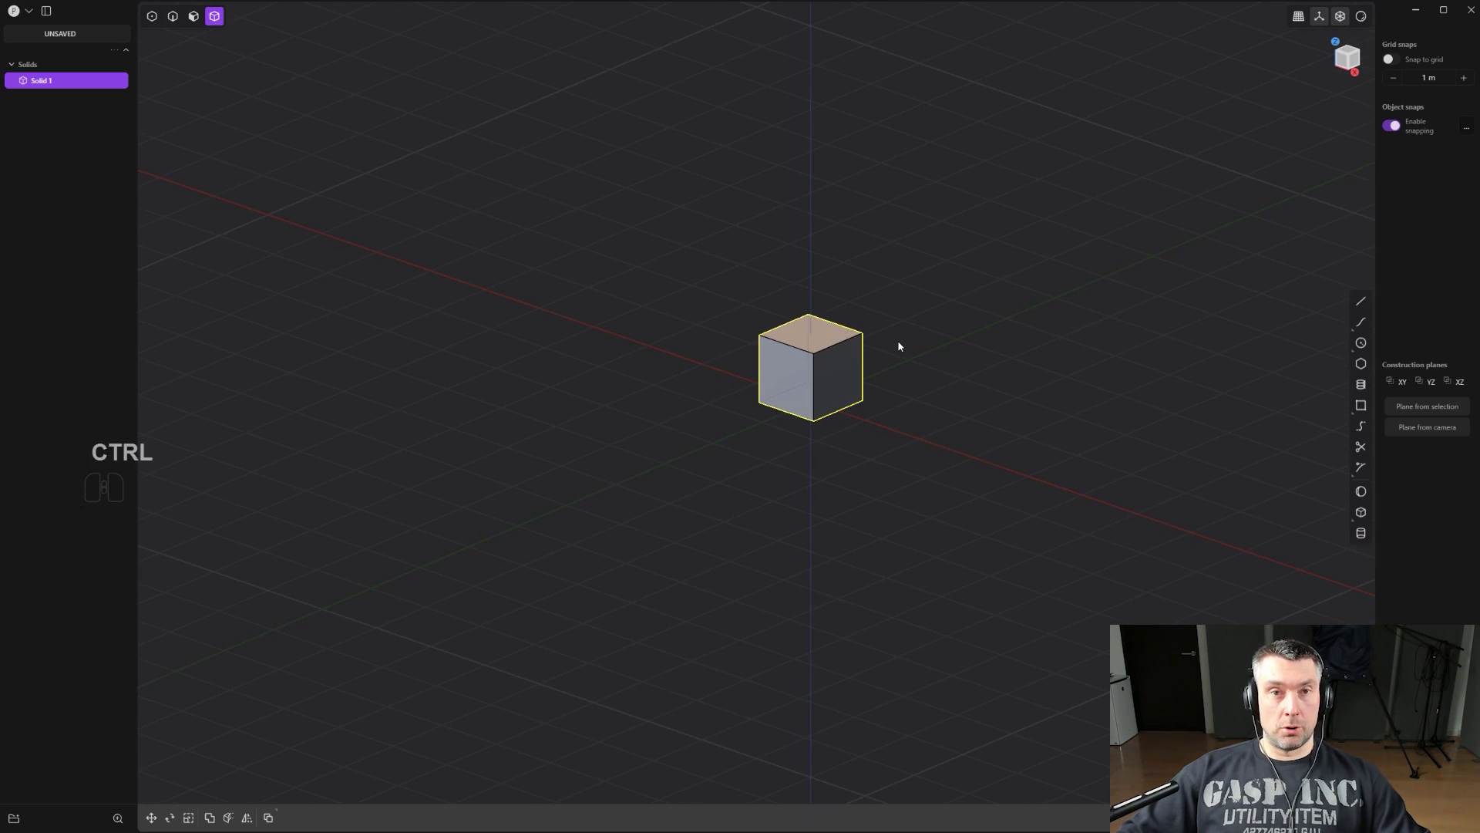
scroll(905, 359, "down", 2, "ctrl")
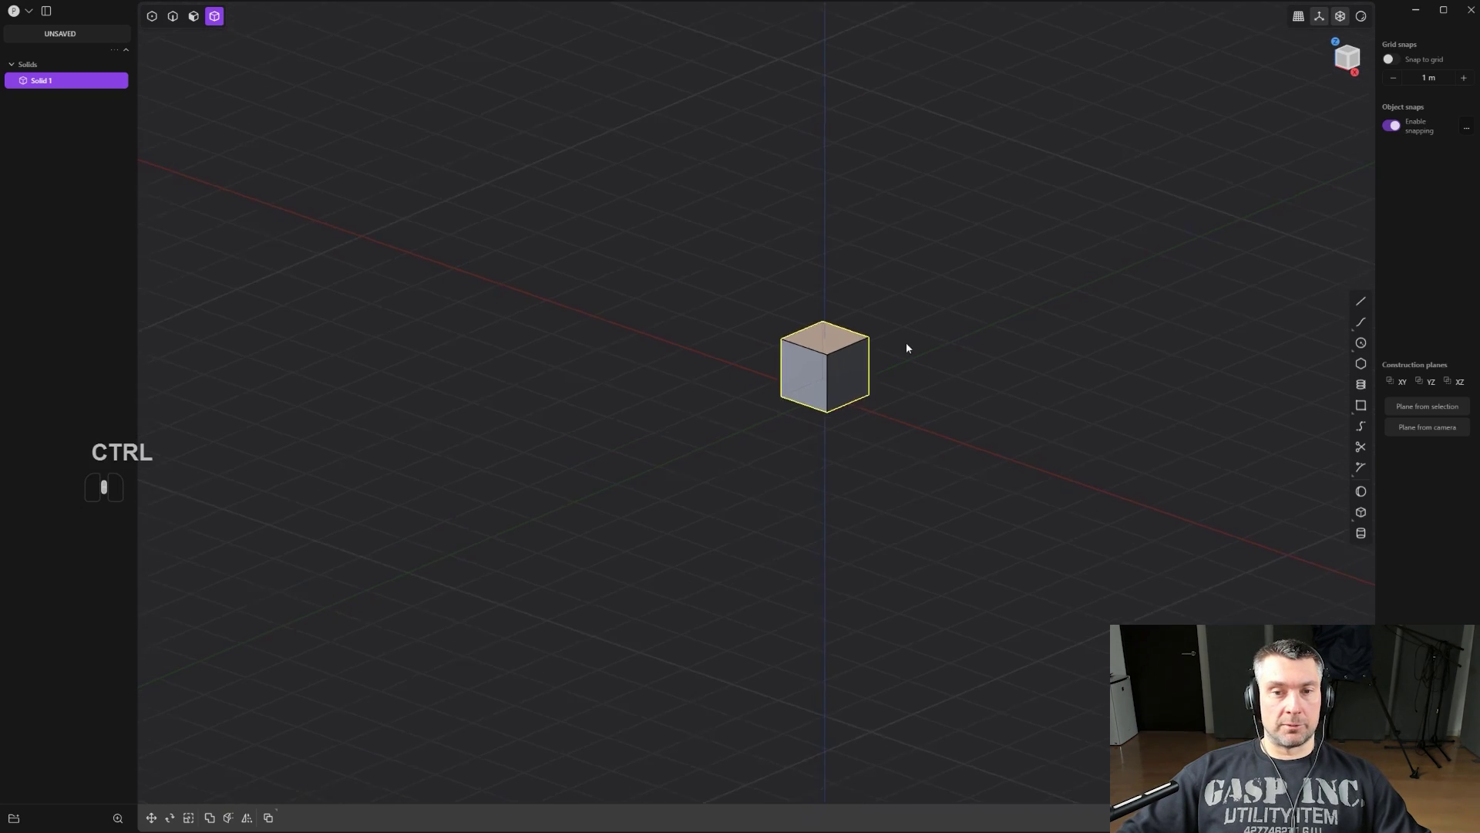
scroll(905, 341, "up", 5, "ctrl")
scroll(900, 441, "up", 3, "ctrl")
scroll(894, 501, "down", 6, "ctrl")
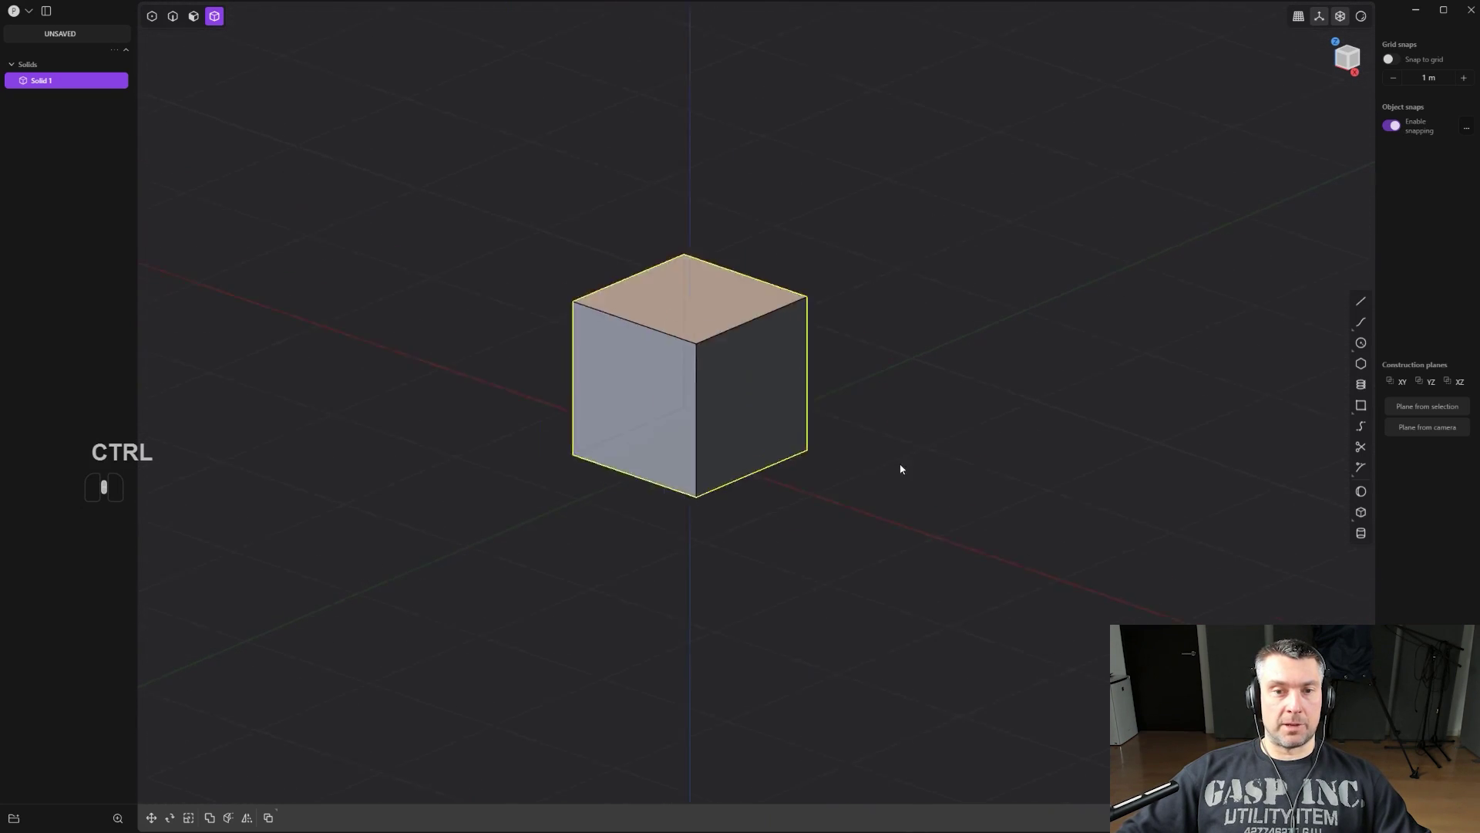
scroll(925, 449, "up", 5, "ctrl")
scroll(937, 478, "down", 5, "ctrl")
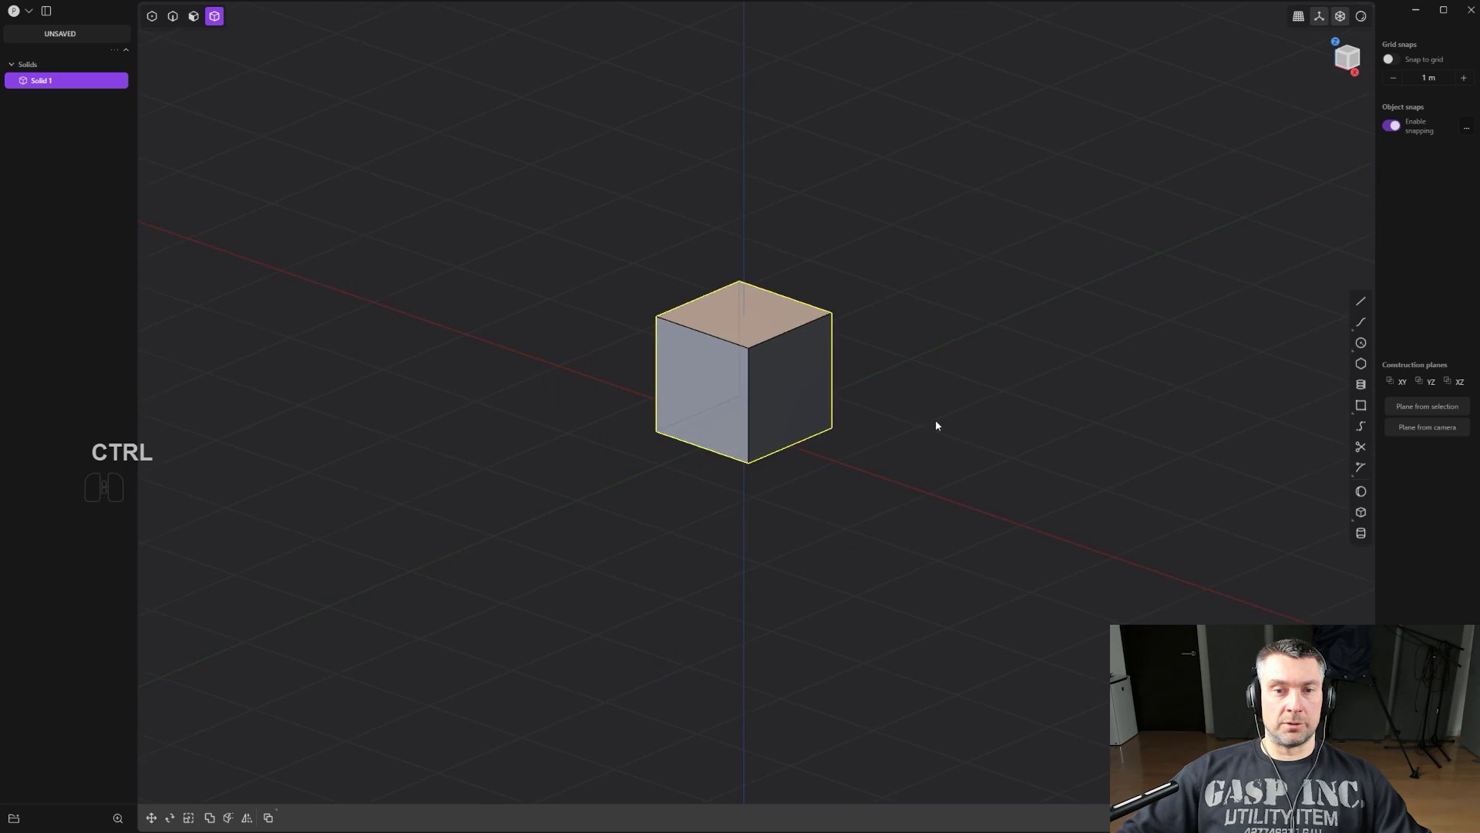
scroll(938, 385, "down", 2, "shift")
scroll(948, 409, "up", 1, "shift")
scroll(956, 401, "up", 1, "shift")
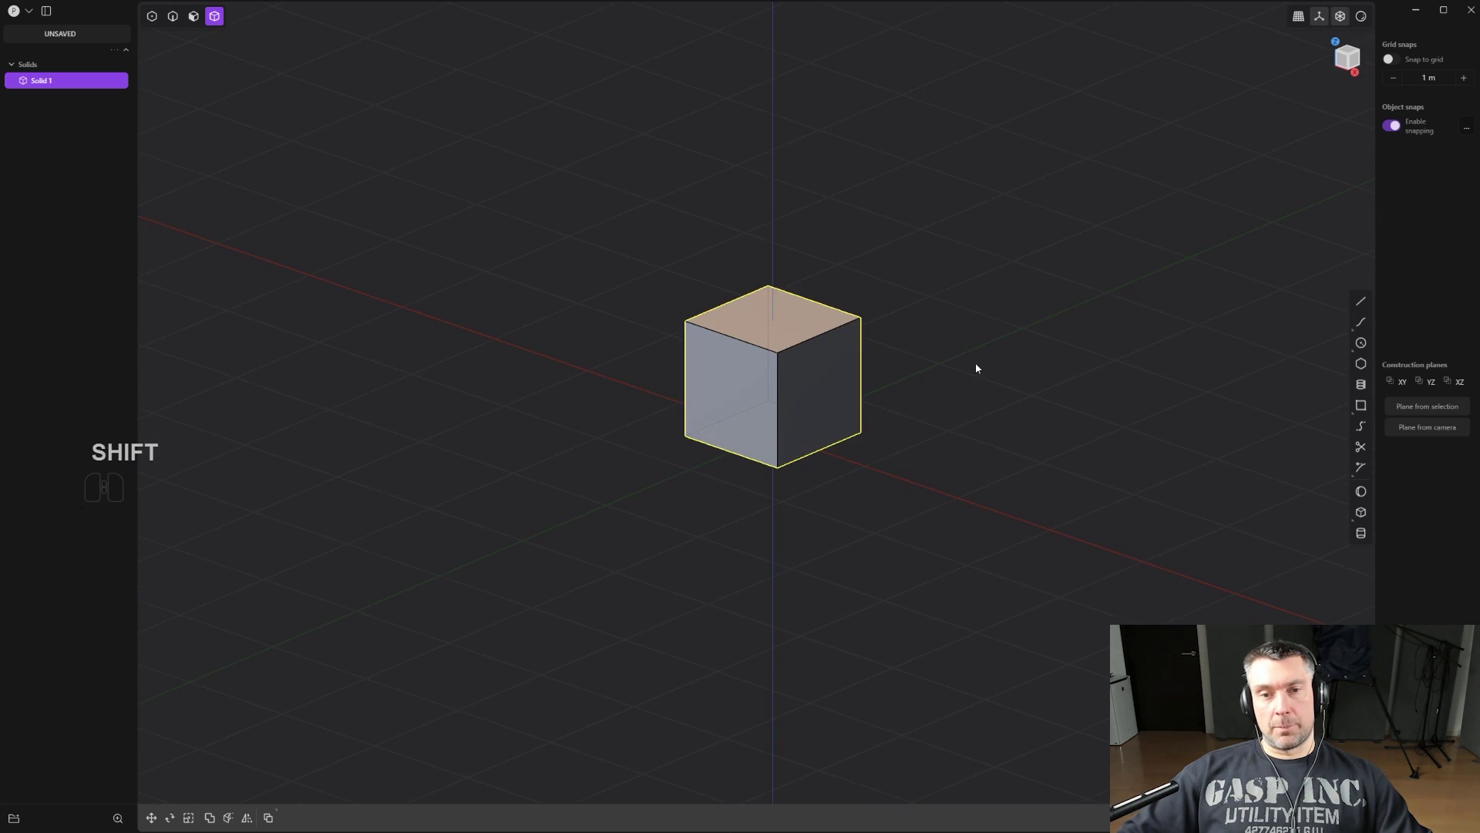
scroll(976, 365, "up", 1, "shift")
mouse_move(974, 363)
middle_mouse_down("shift")
mouse_move(866, 502)
mouse_move(1078, 287)
mouse_move(971, 370)
middle_mouse_up("shift")
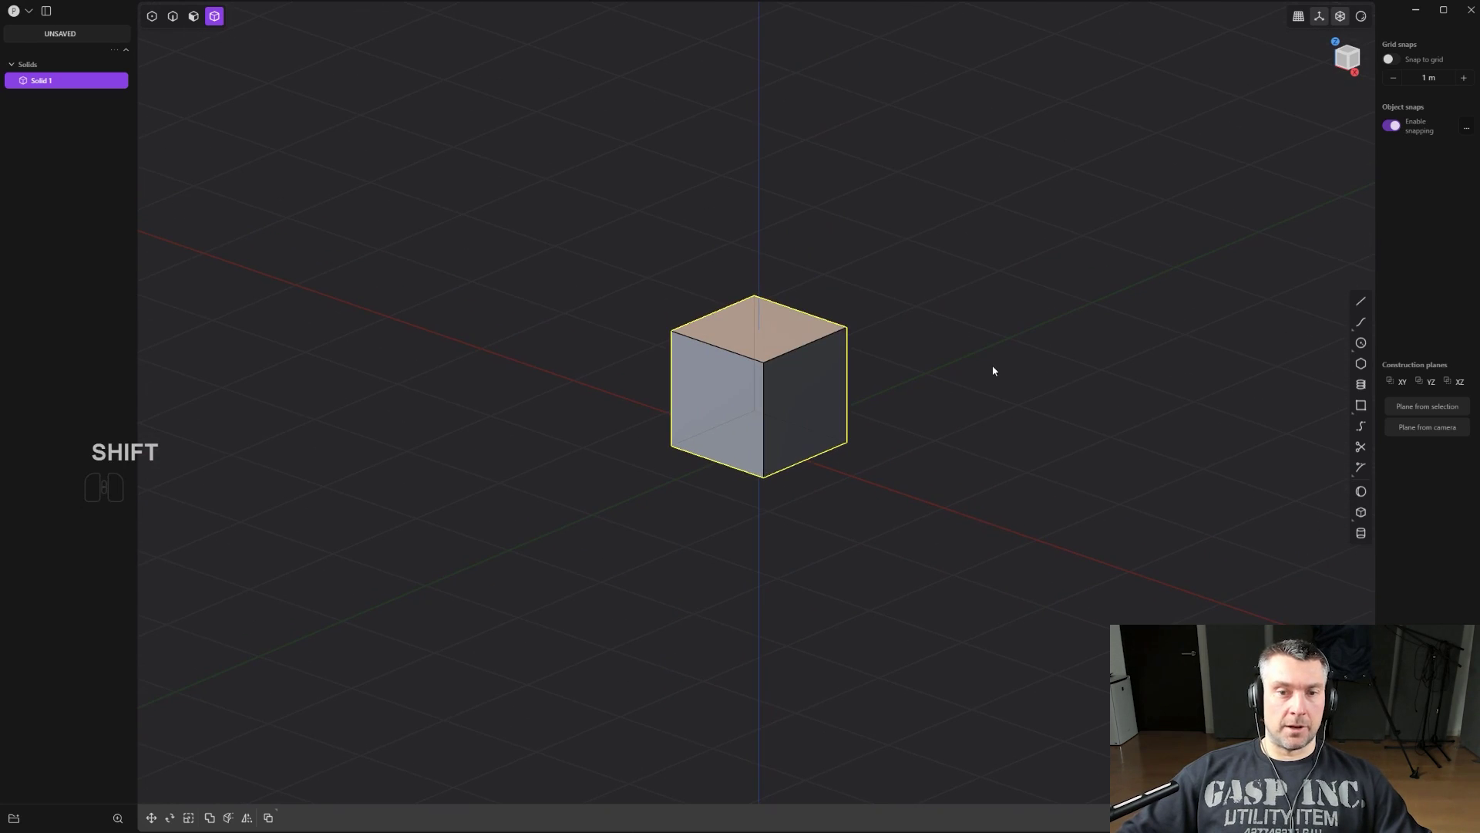
scroll(876, 350, "up", 1, "shift")
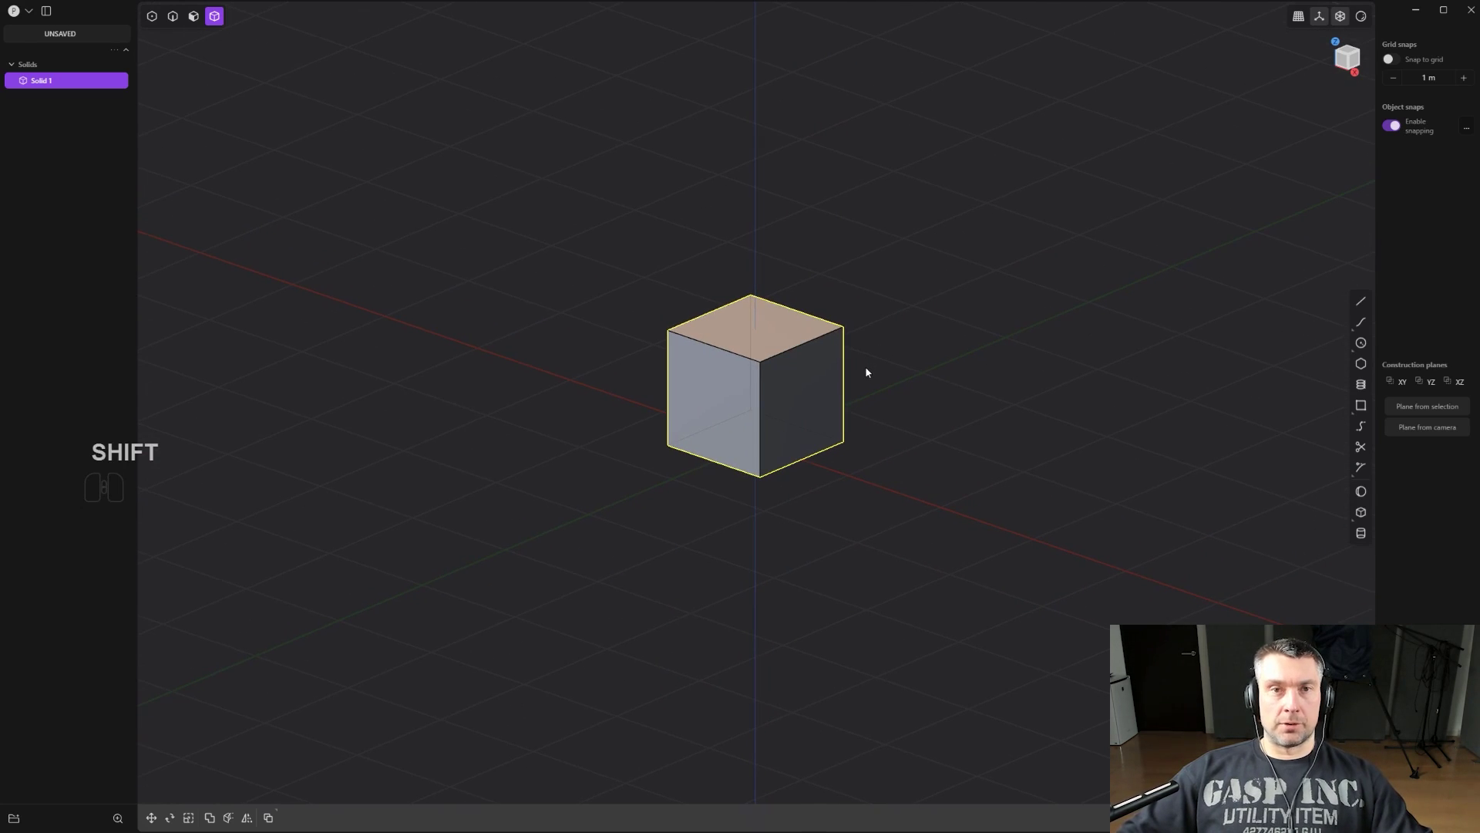
Toggle between orthographic and perspective projection, leaving the view in perspective.
key("KP_5")
key("KP_5")
key("KP_5")
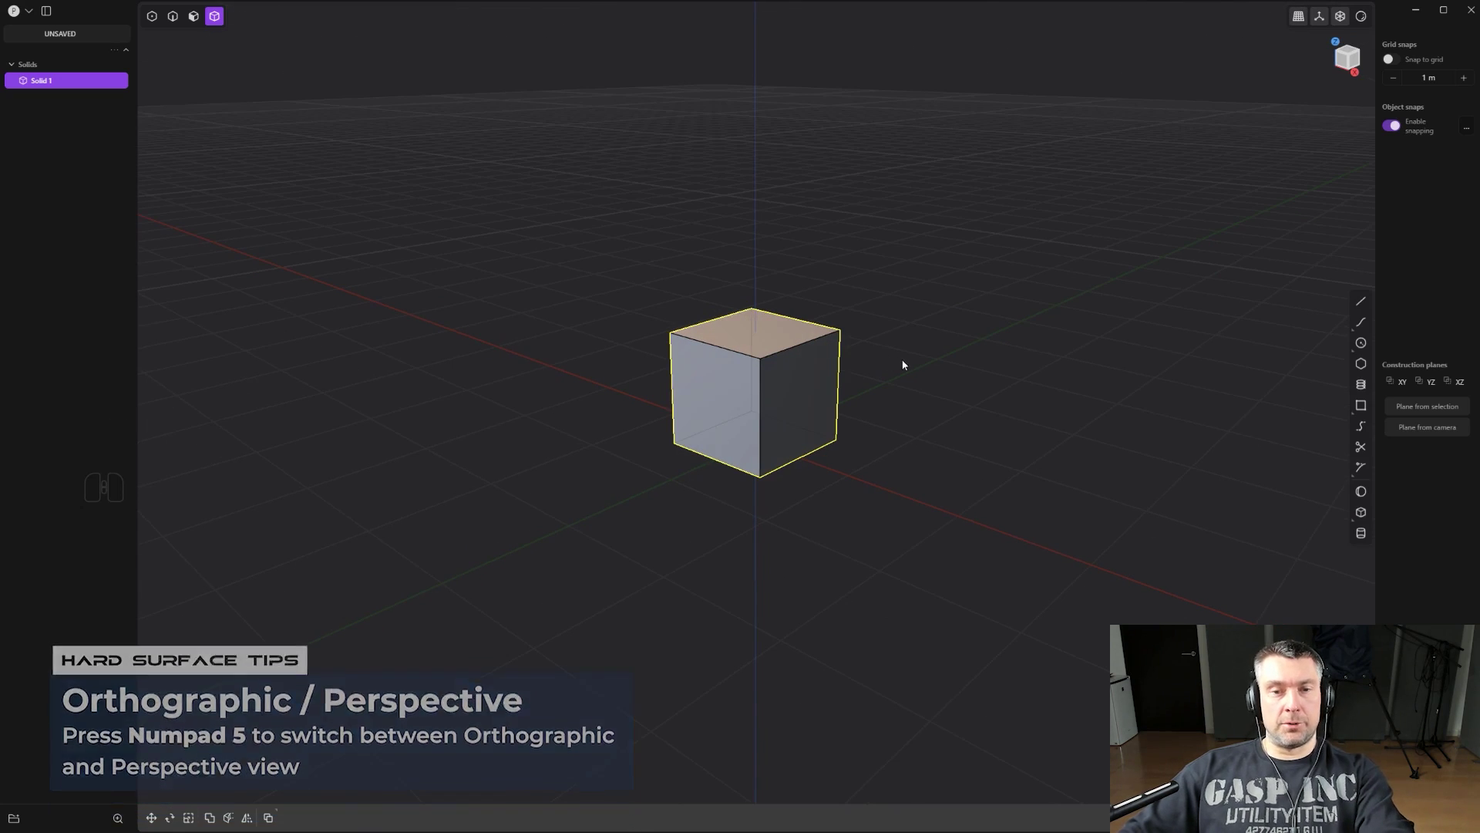
Examine the cube in the snapped Front and Left views, and return to an angled perspective view.
key("alt")
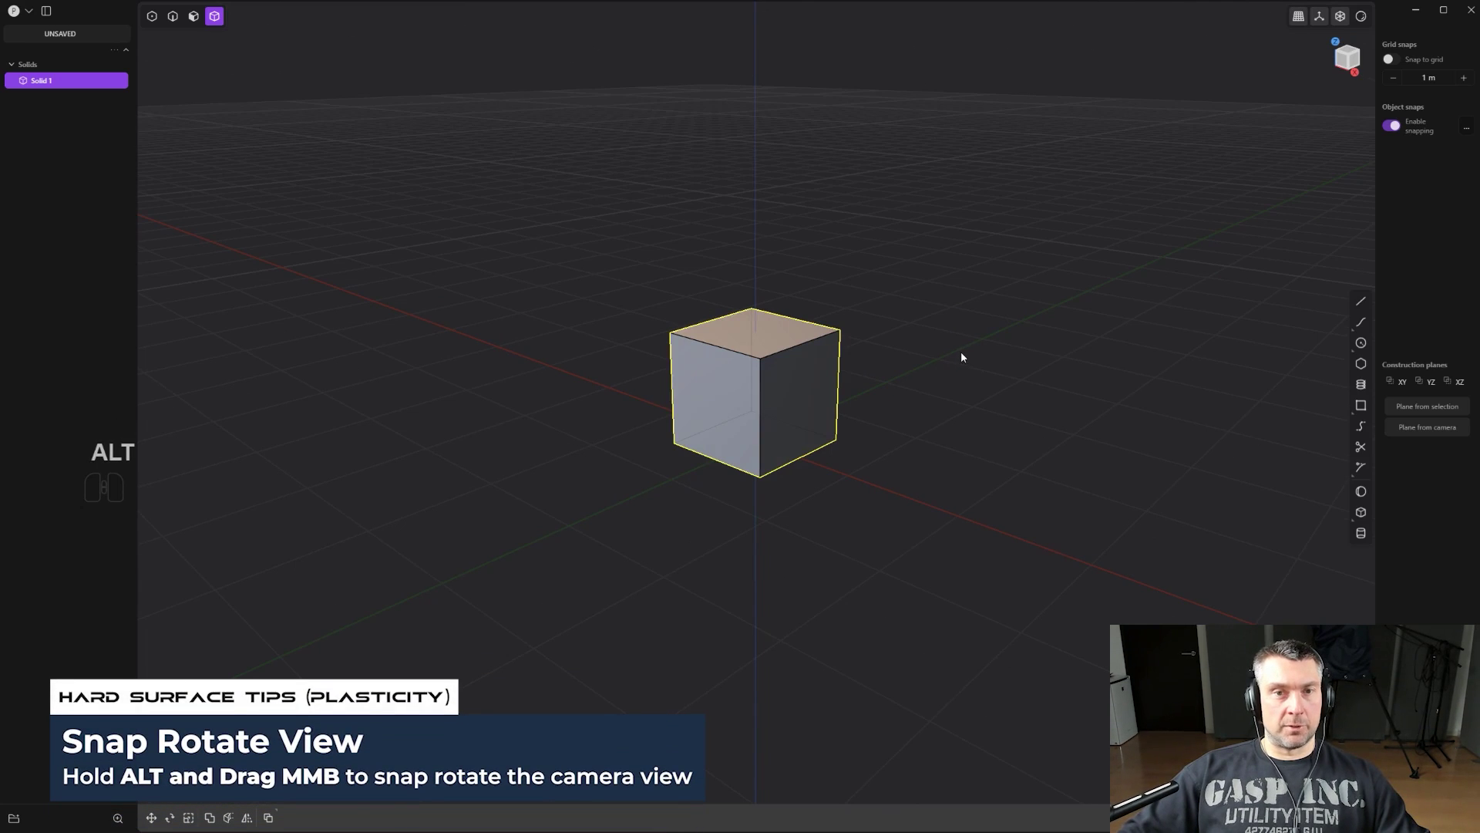
middle_click_drag(961, 357, 946, 383, "alt")
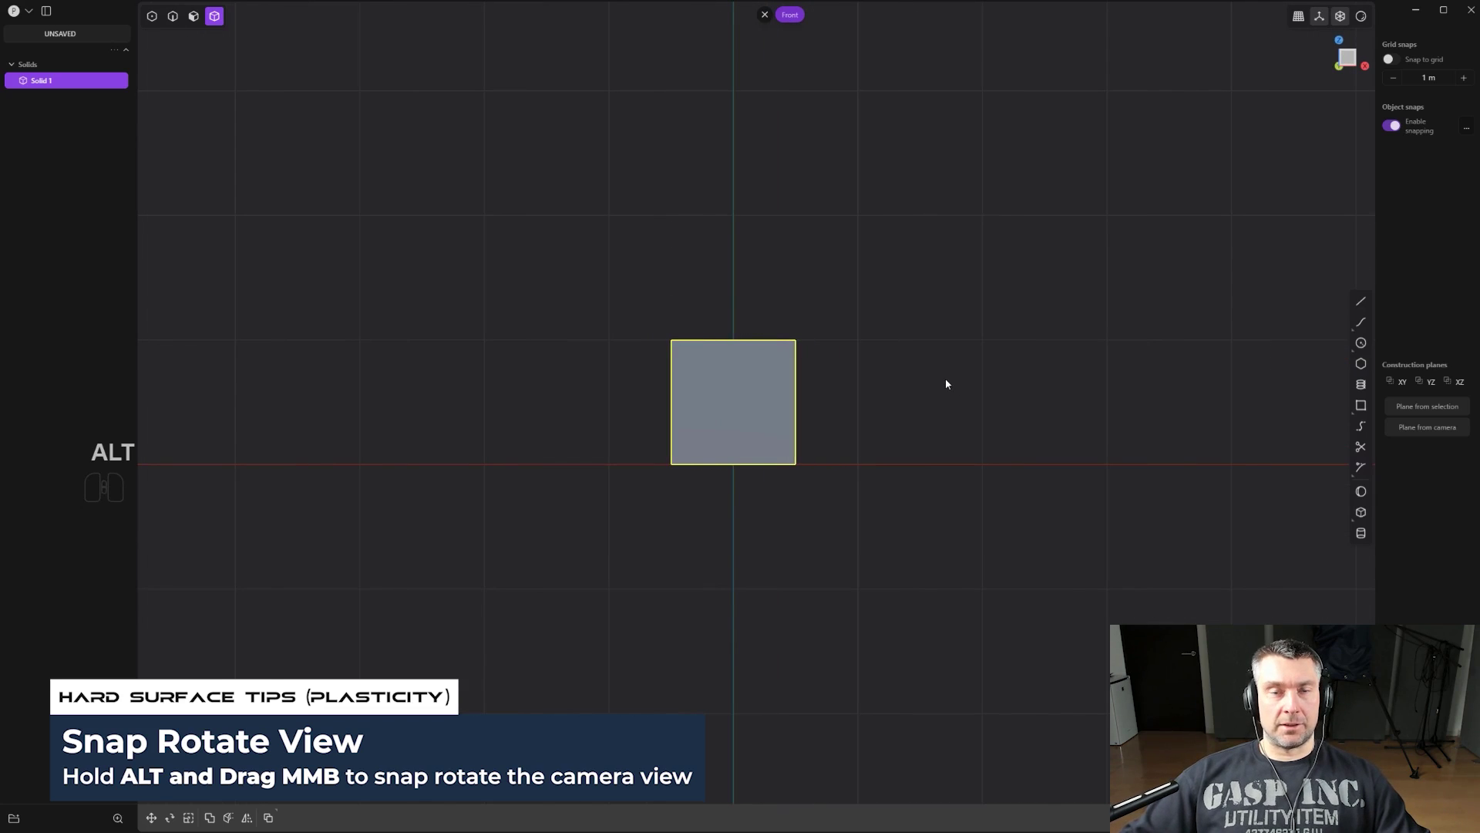
middle_click_drag(947, 383, 866, 339, "alt")
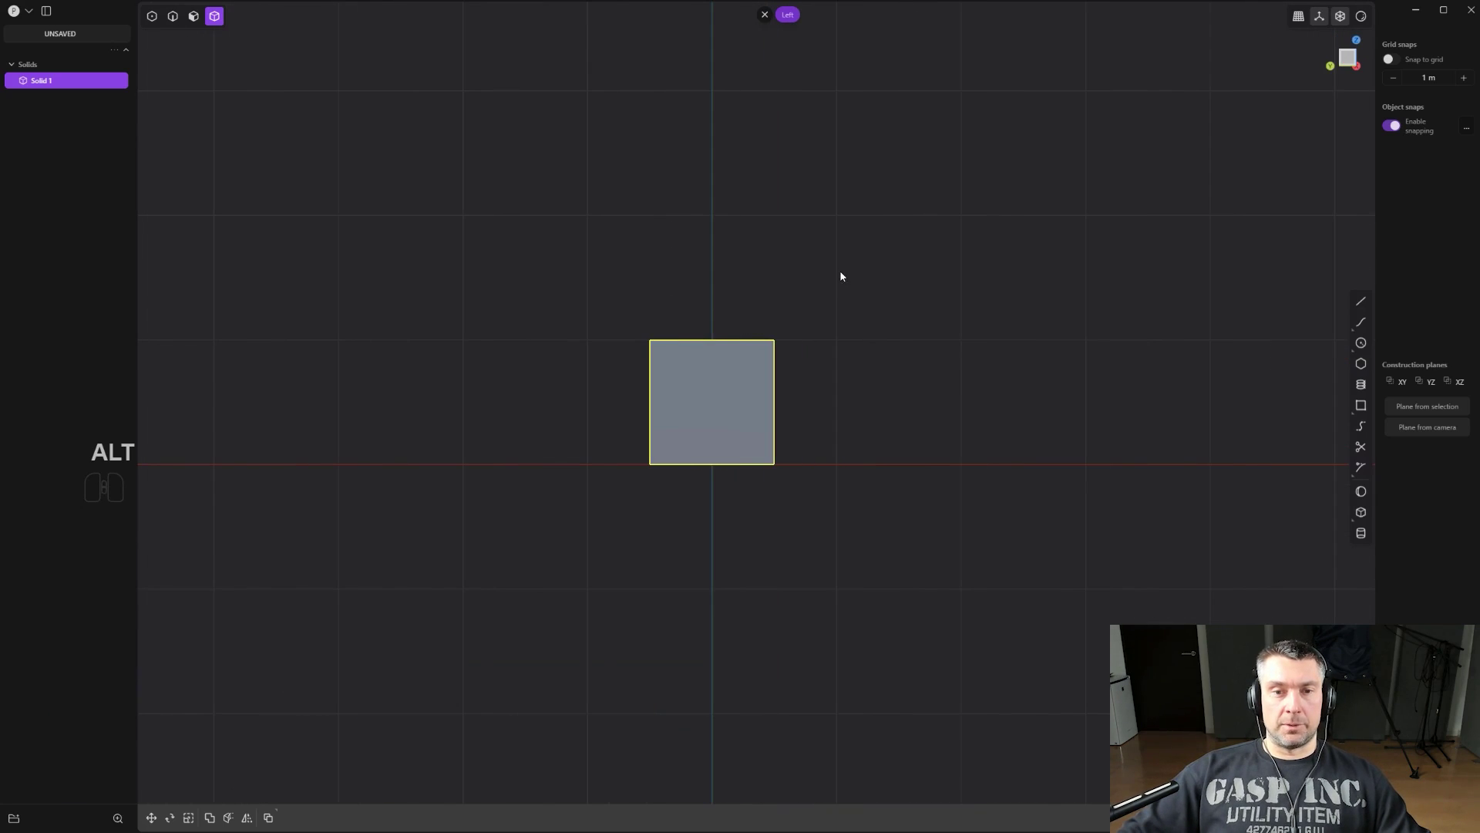
mouse_move(841, 276)
middle_mouse_down("alt")
mouse_move(870, 362)
mouse_move(840, 273)
middle_mouse_up("alt")
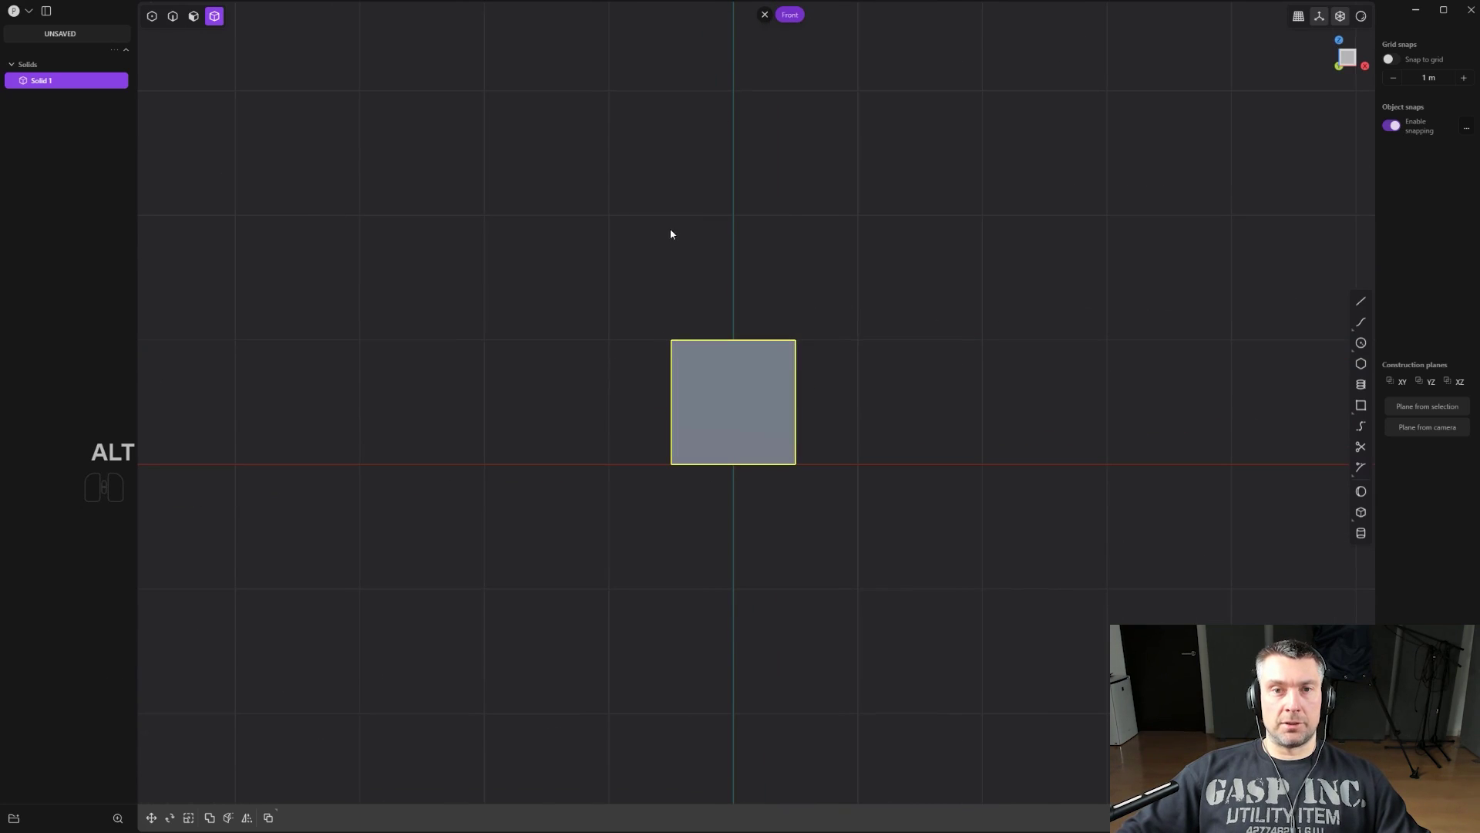
middle_click_drag(671, 234, 910, 299, "alt")
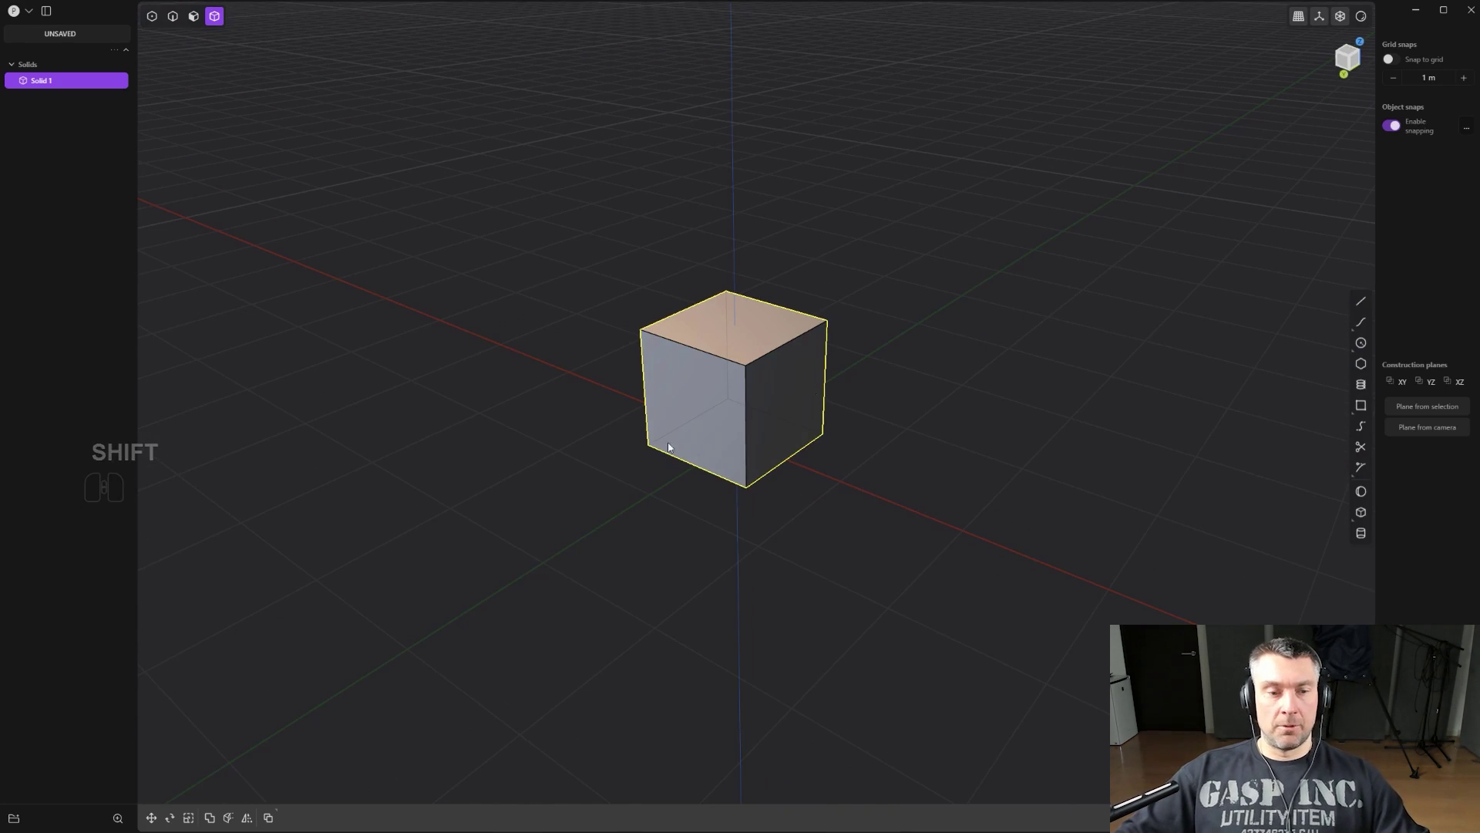
middle_click_drag(586, 570, 848, 472, "shift")
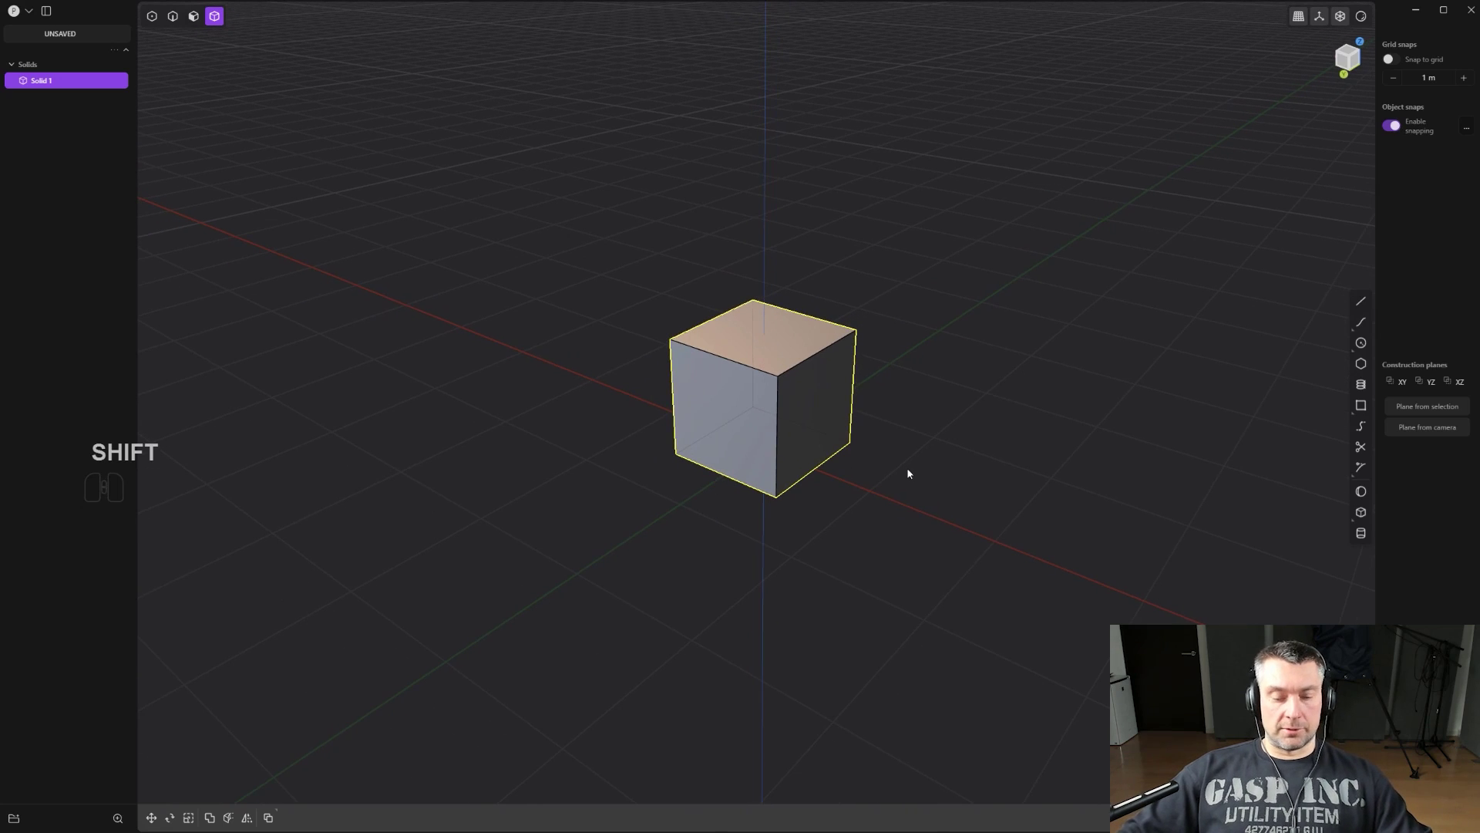
Try moving the cube along its separate X, Y and Z axes, and undo the movement.
key("g")
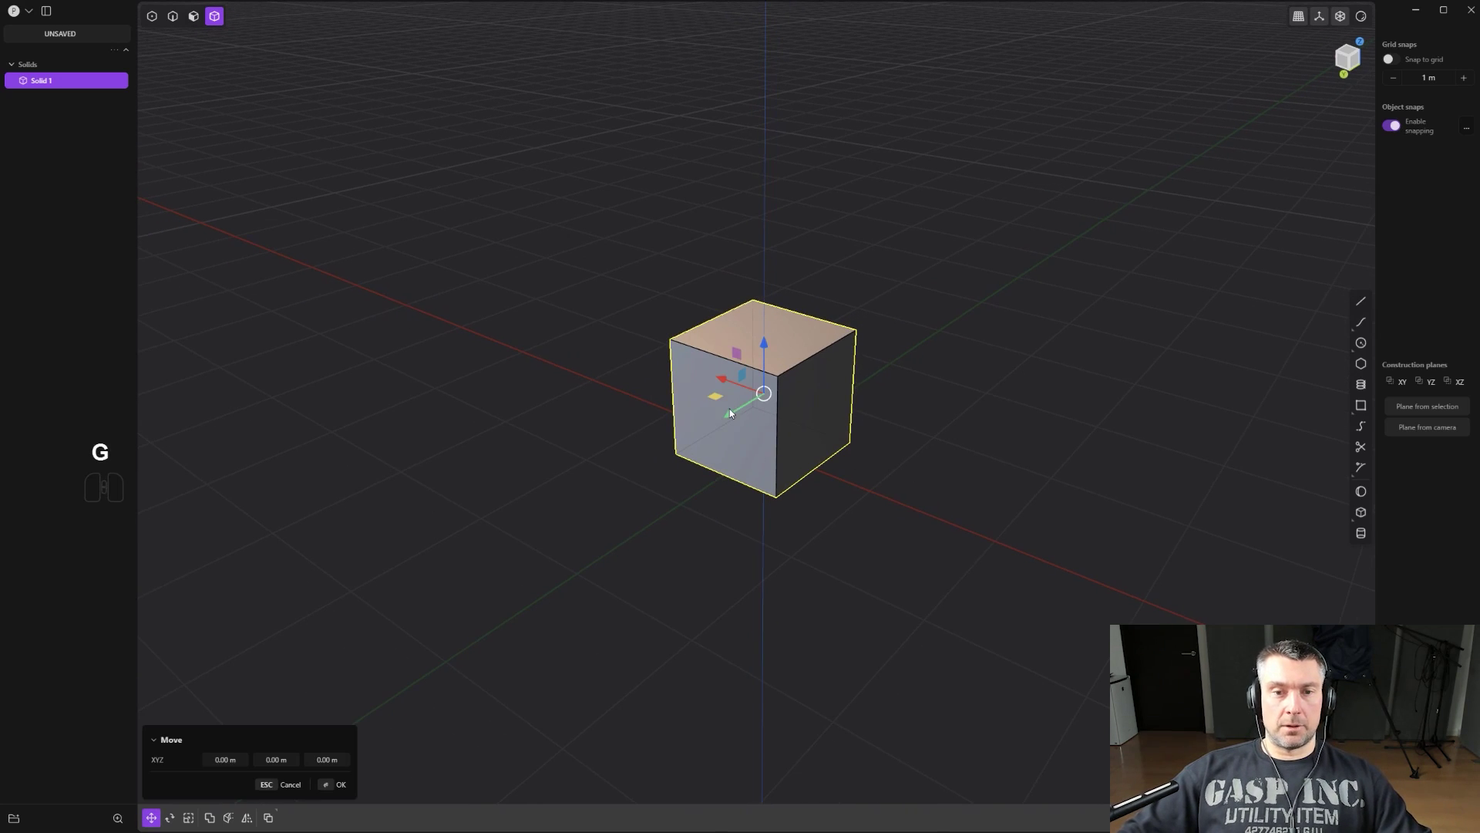
left_click_drag(733, 418, 785, 432)
key("x")
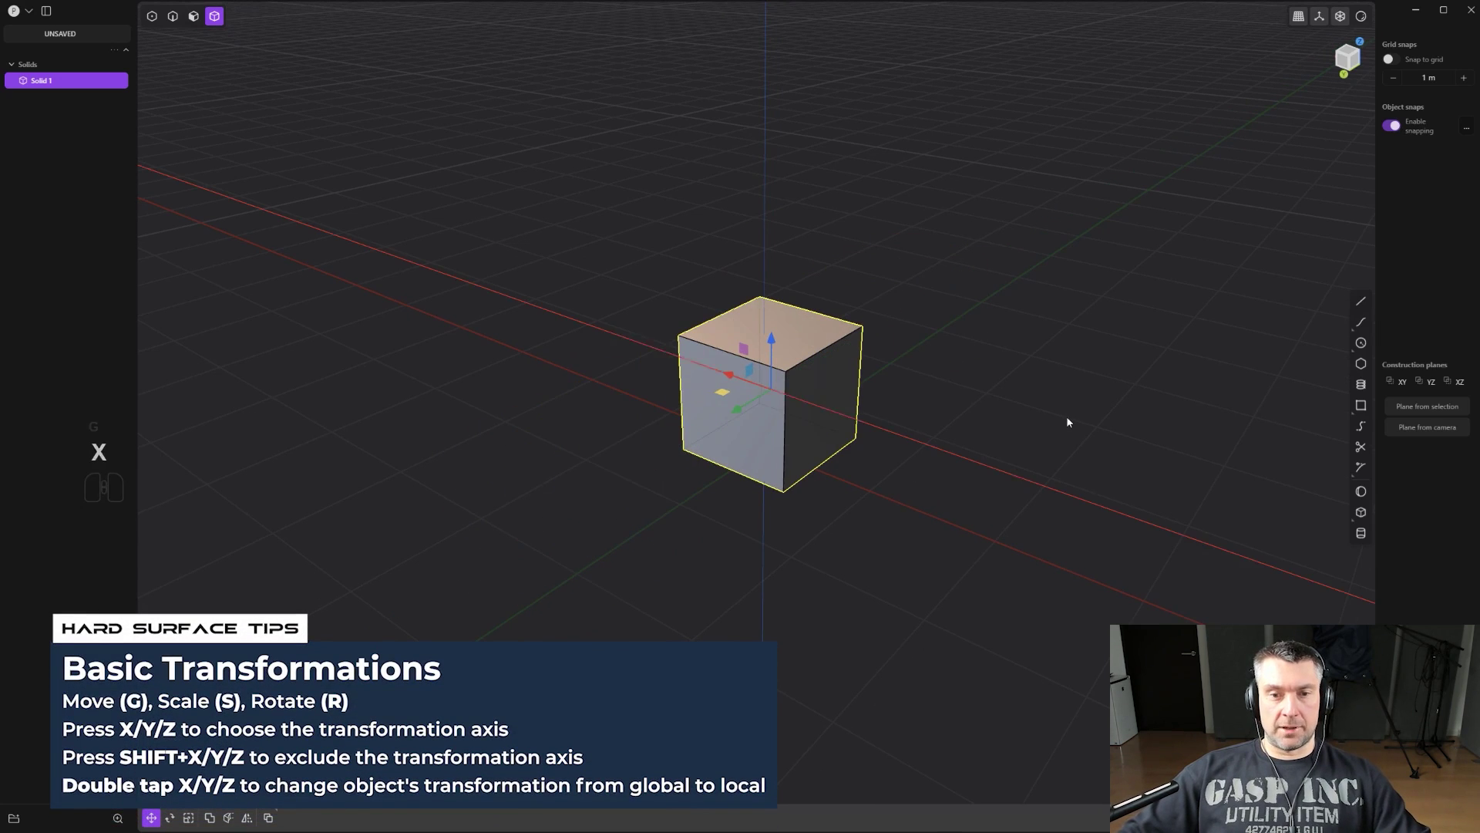
key("g")
key("z")
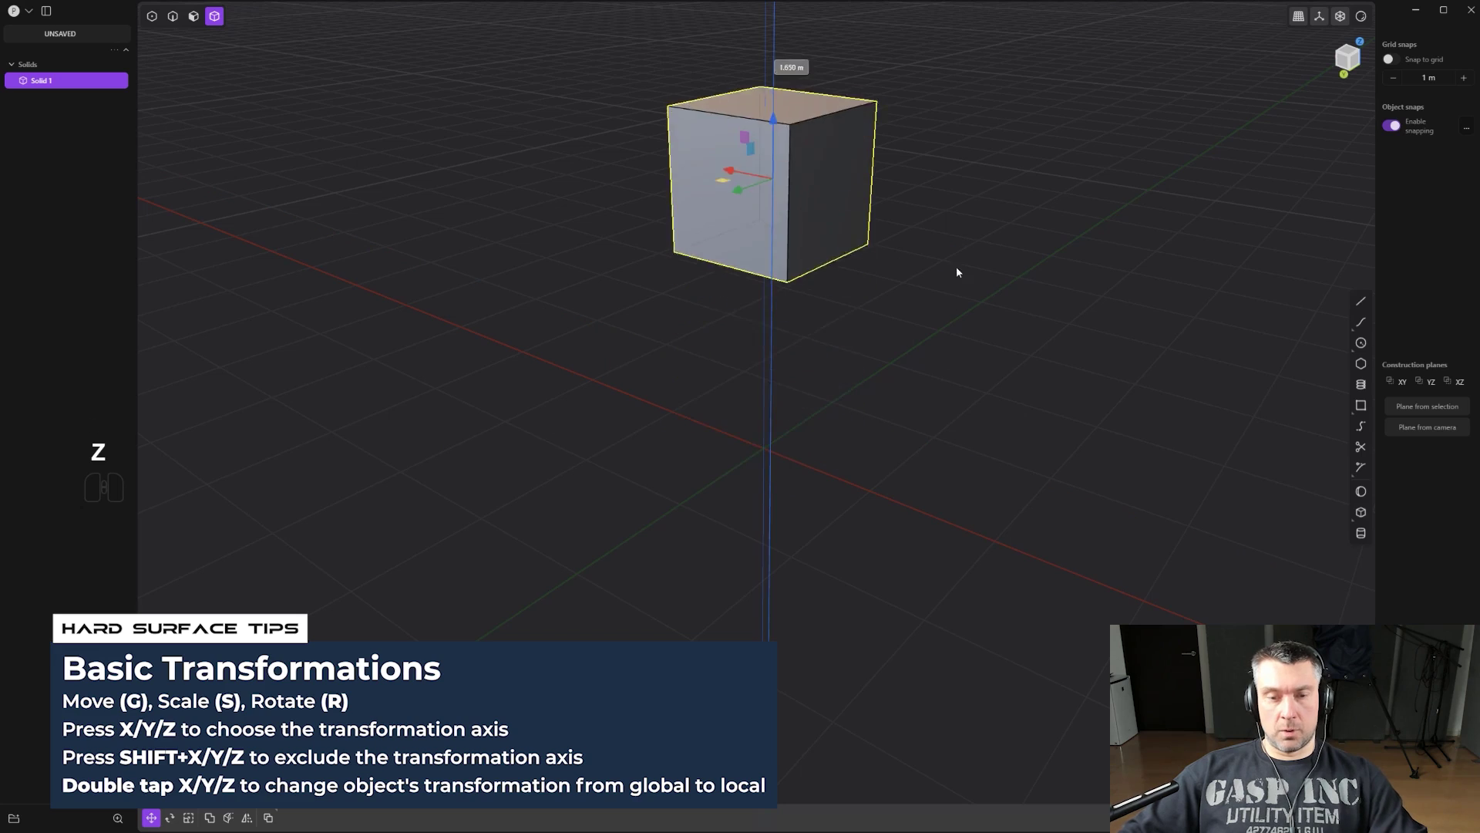
key("y")
key("ctrl+z")
middle_click_drag(1045, 290, 869, 424)
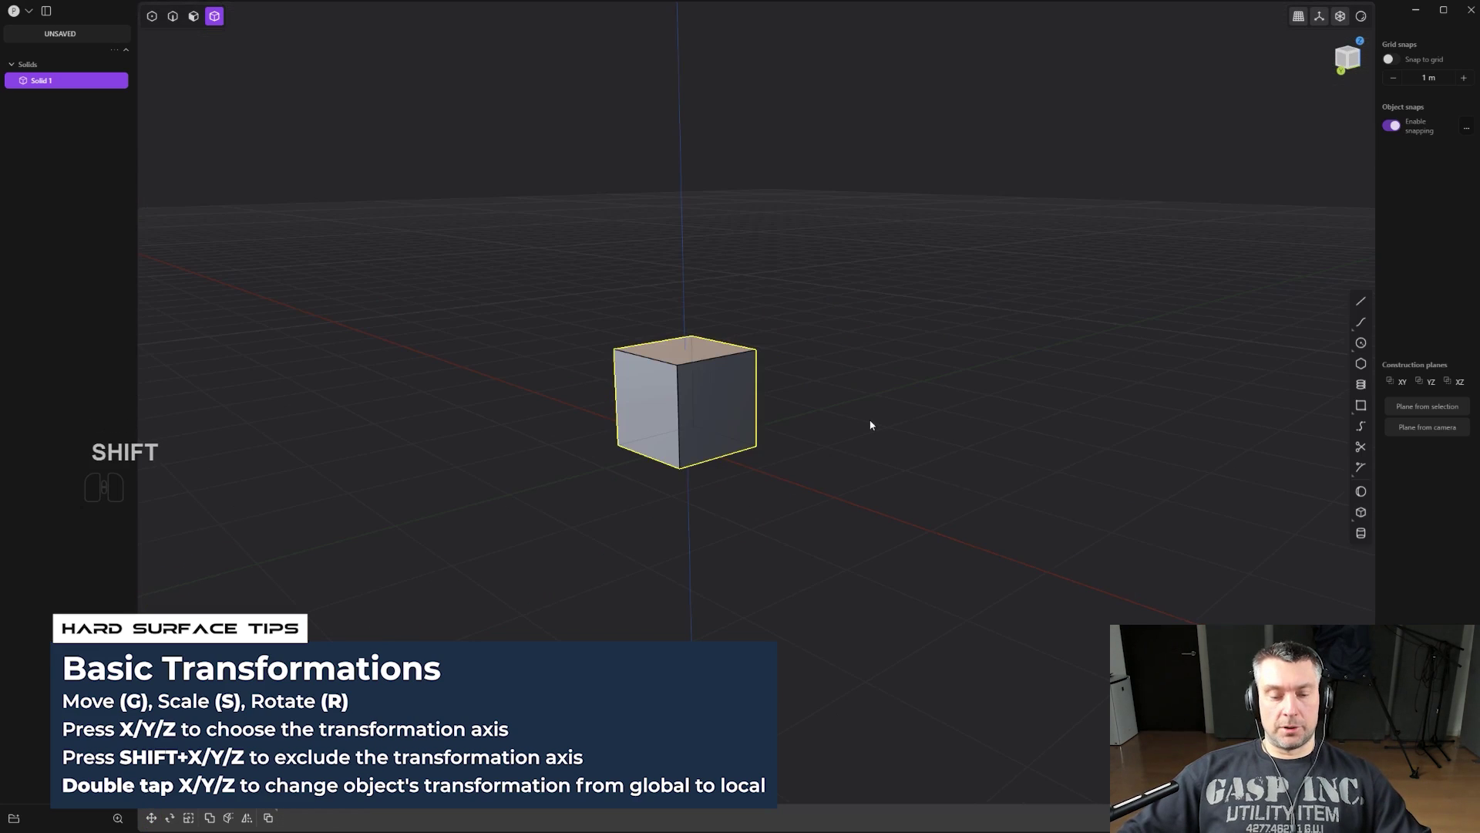
Try moving the cube freely without an axis constraint, and cancel the move.
key("g")
key("g")
key("g")
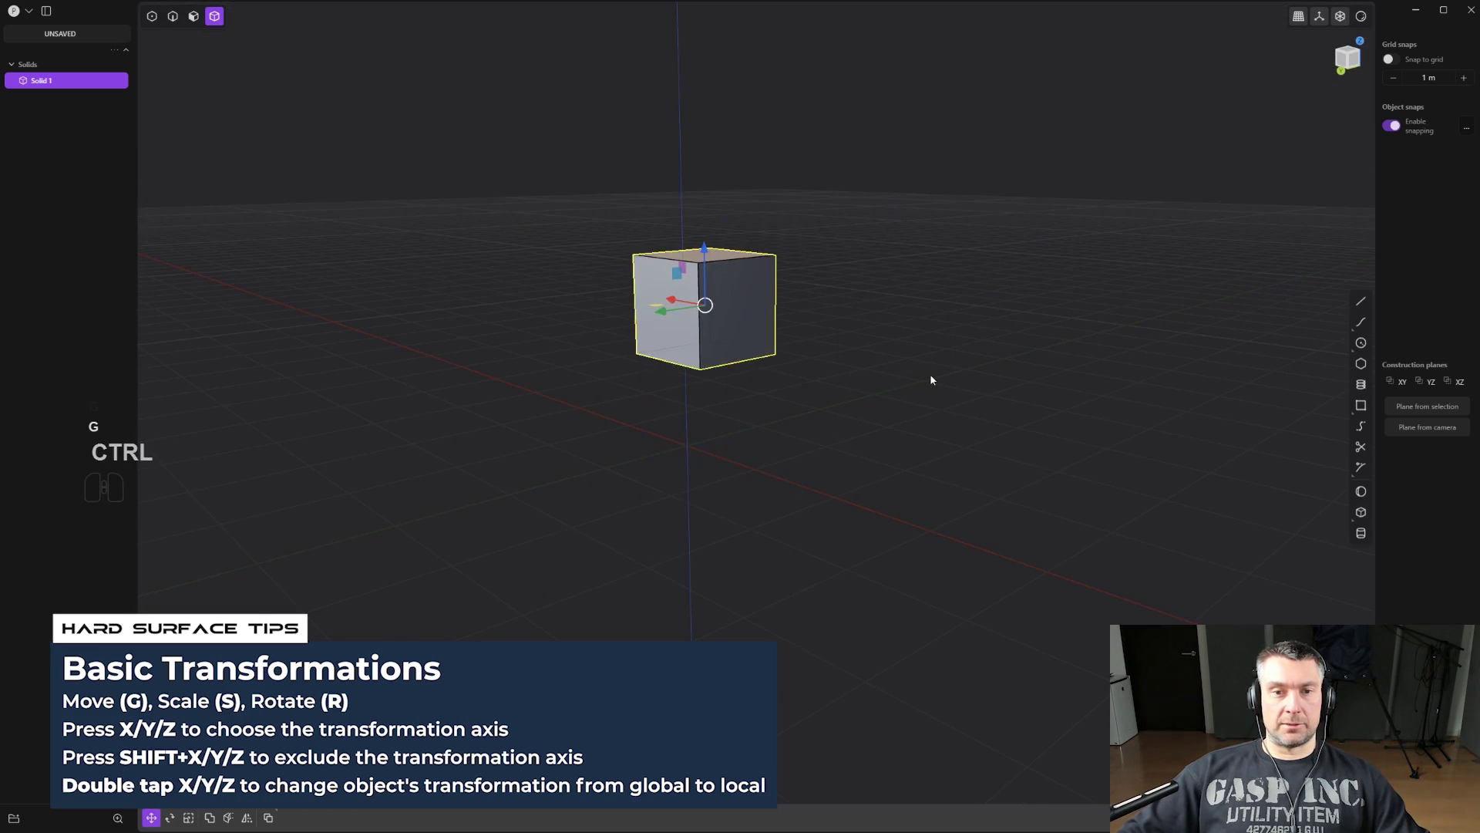
right_click(930, 380)
Try moving the cube with the Z axis excluded and with the X axis excluded, undoing each move.
middle_click_drag(930, 380, 796, 394)
mouse_move(886, 389)
middle_mouse_down()
mouse_move(822, 375)
mouse_move(897, 362)
middle_mouse_up()
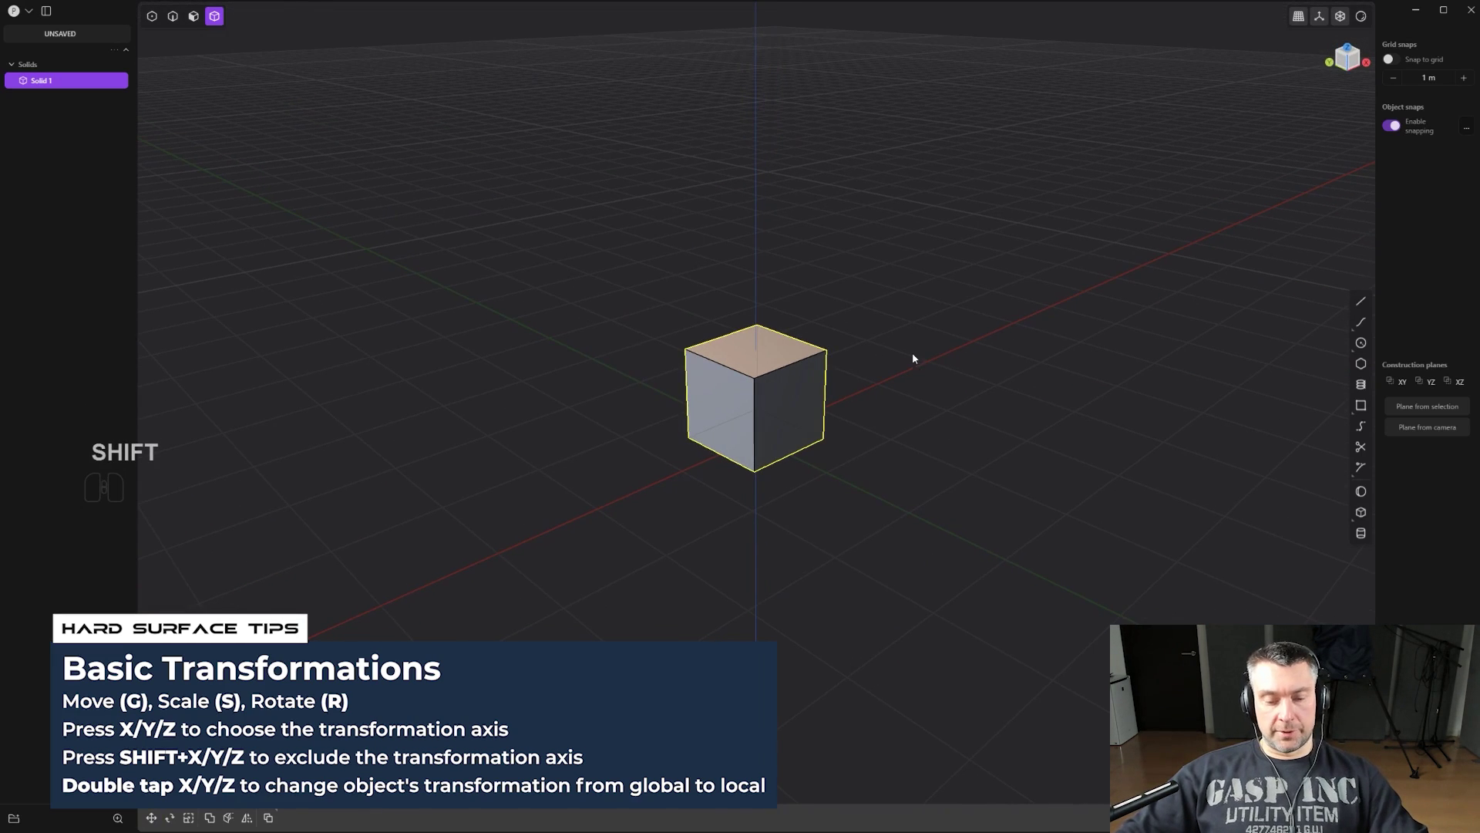
key("shift+z")
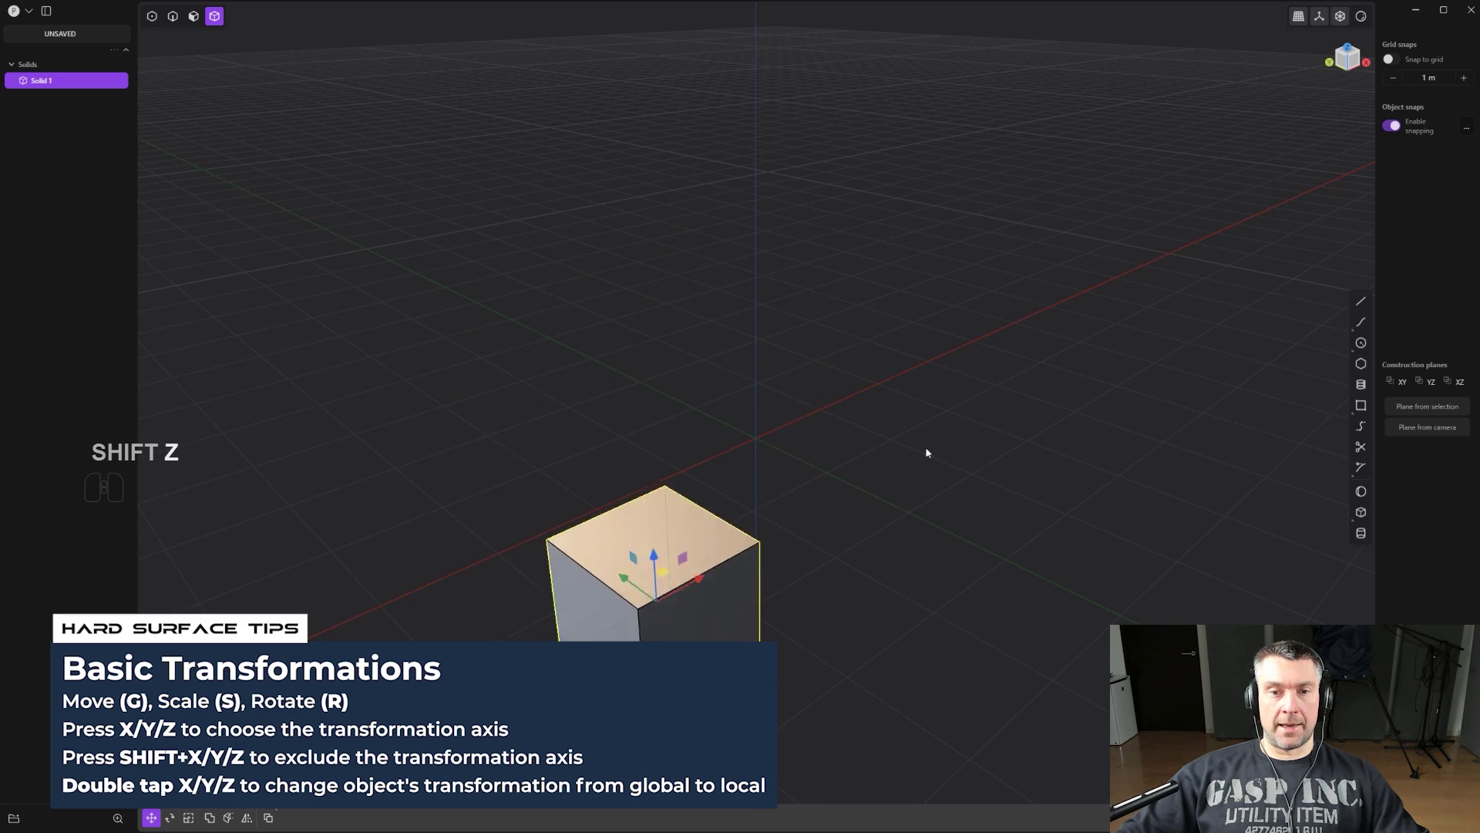
key("ctrl+z")
key("g")
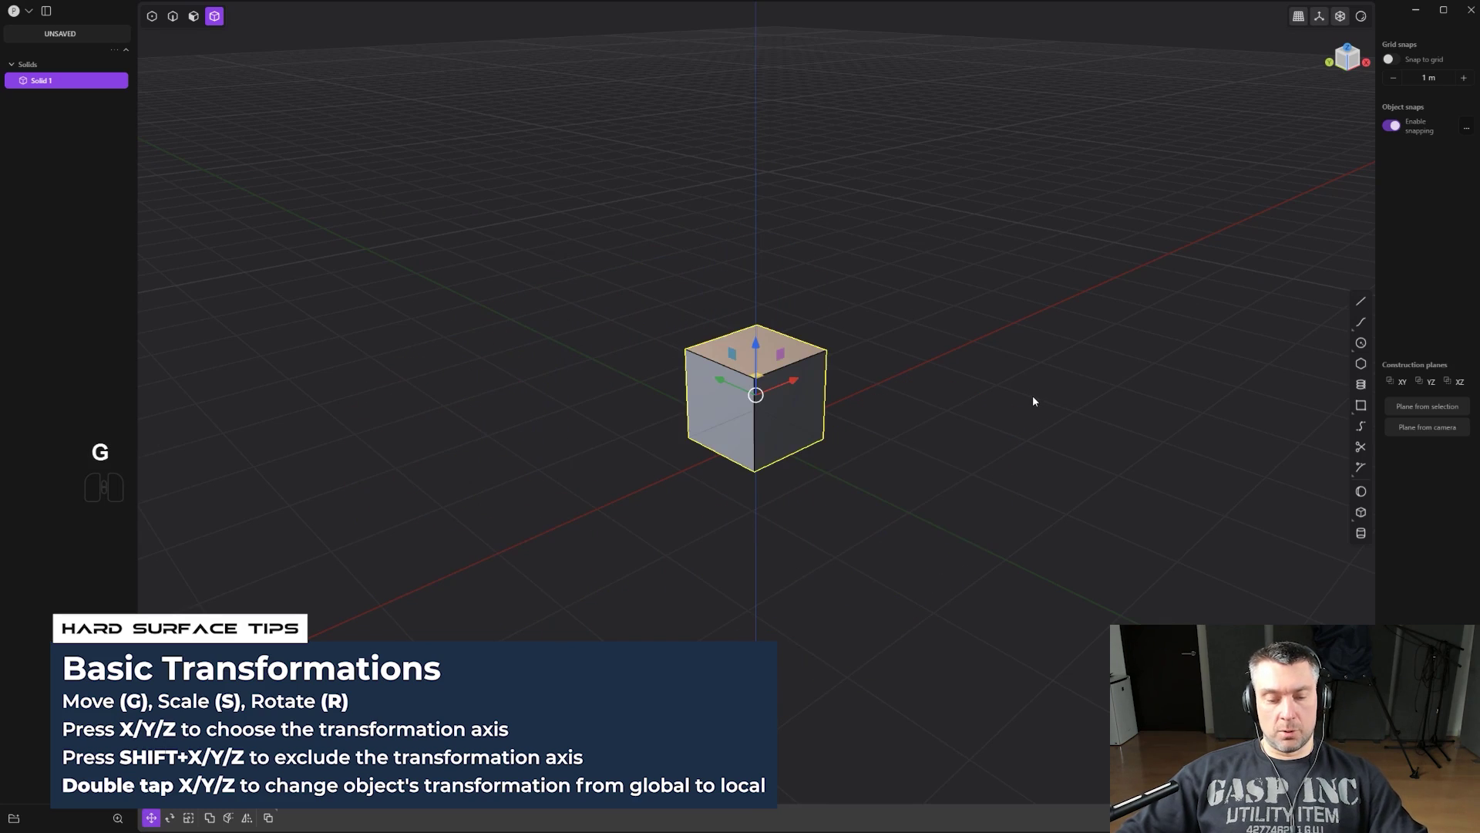
key("shift+x")
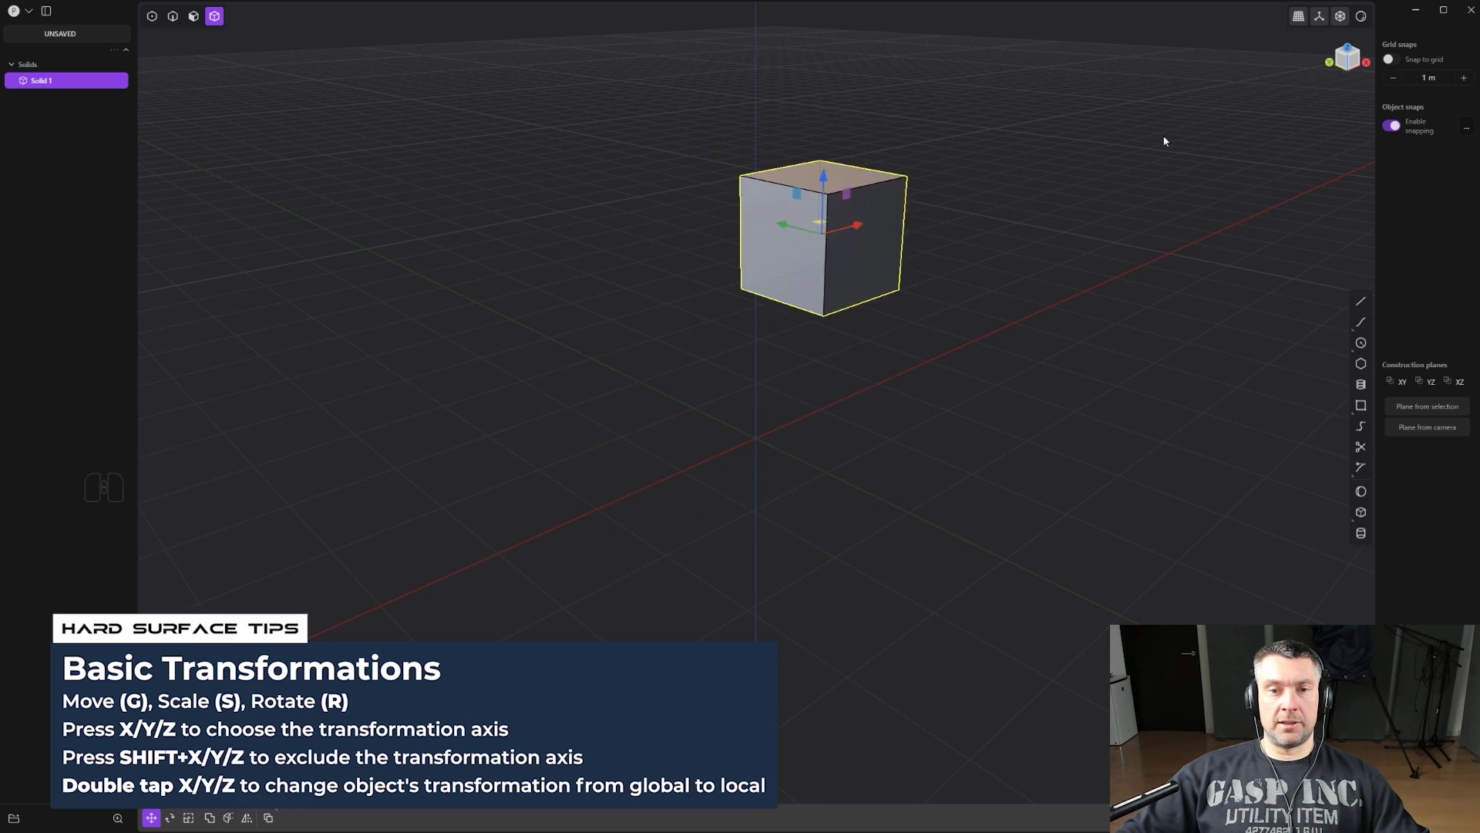
key("ctrl+z")
middle_click_drag(970, 359, 566, 620)
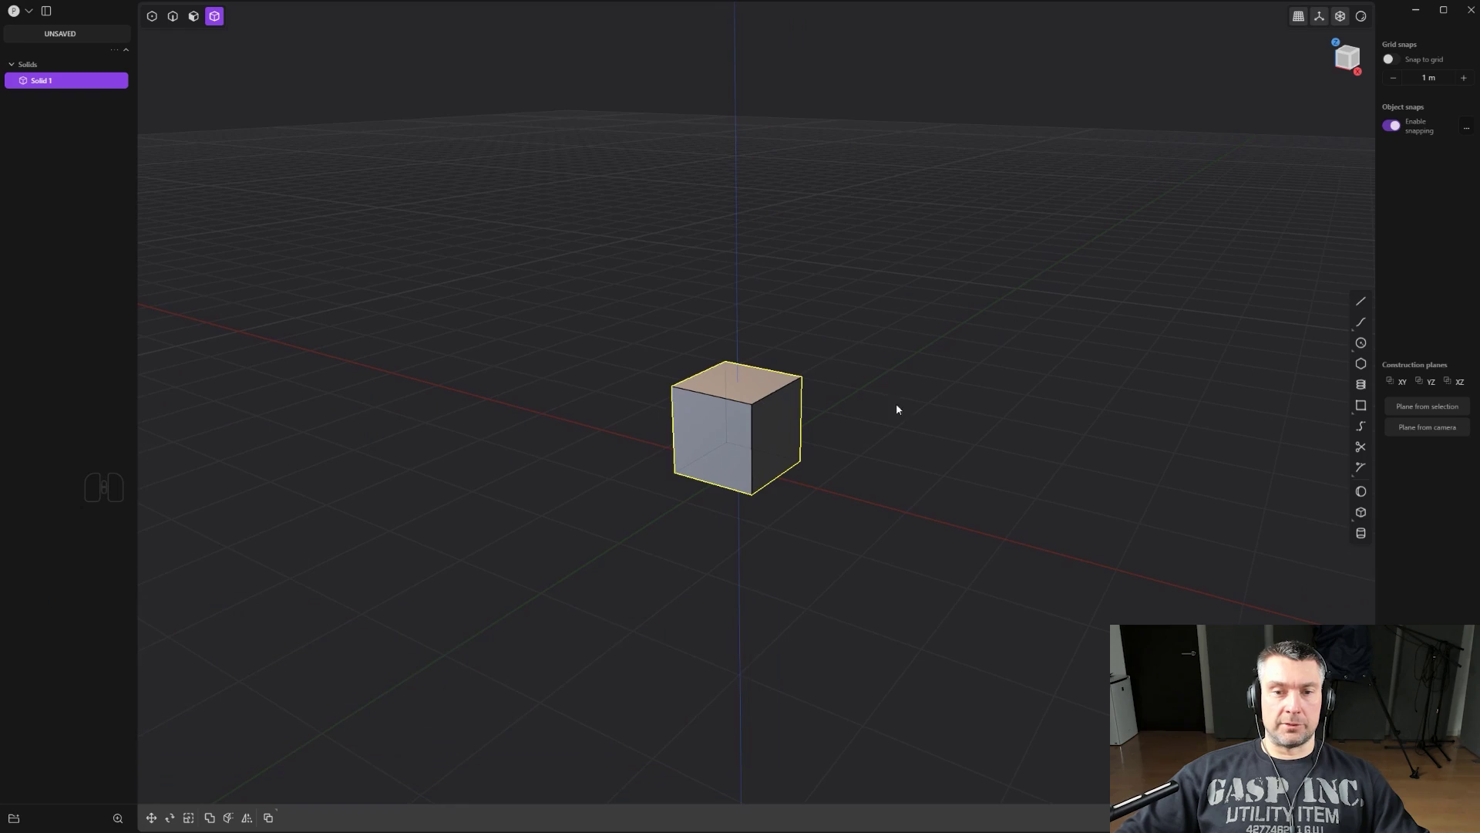
Try moving the cube freely in the snapped Right view, inspect the move from an angled view, and undo it.
middle_click_drag(1026, 407, 715, 350, "alt")
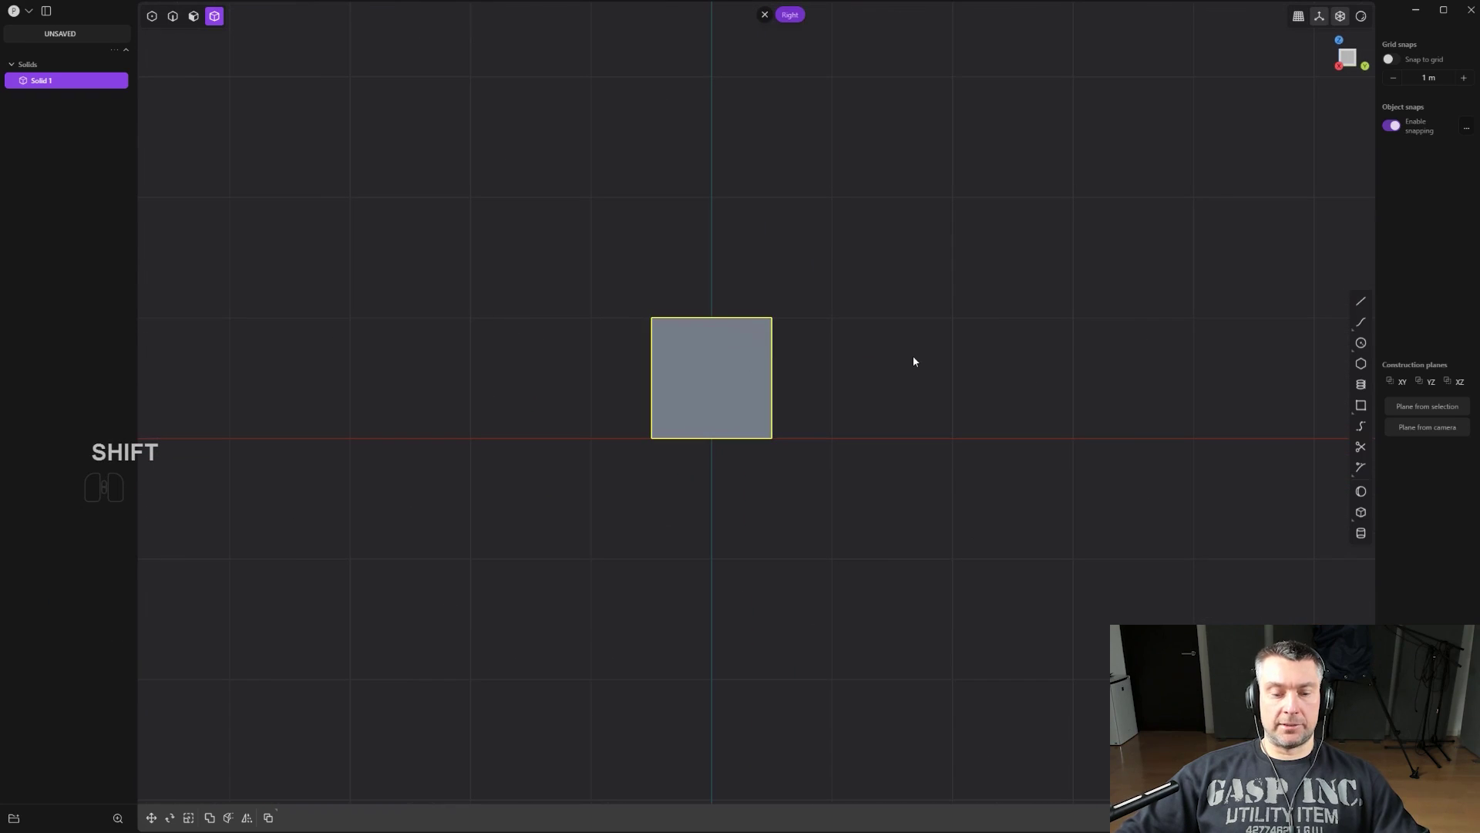
key("g")
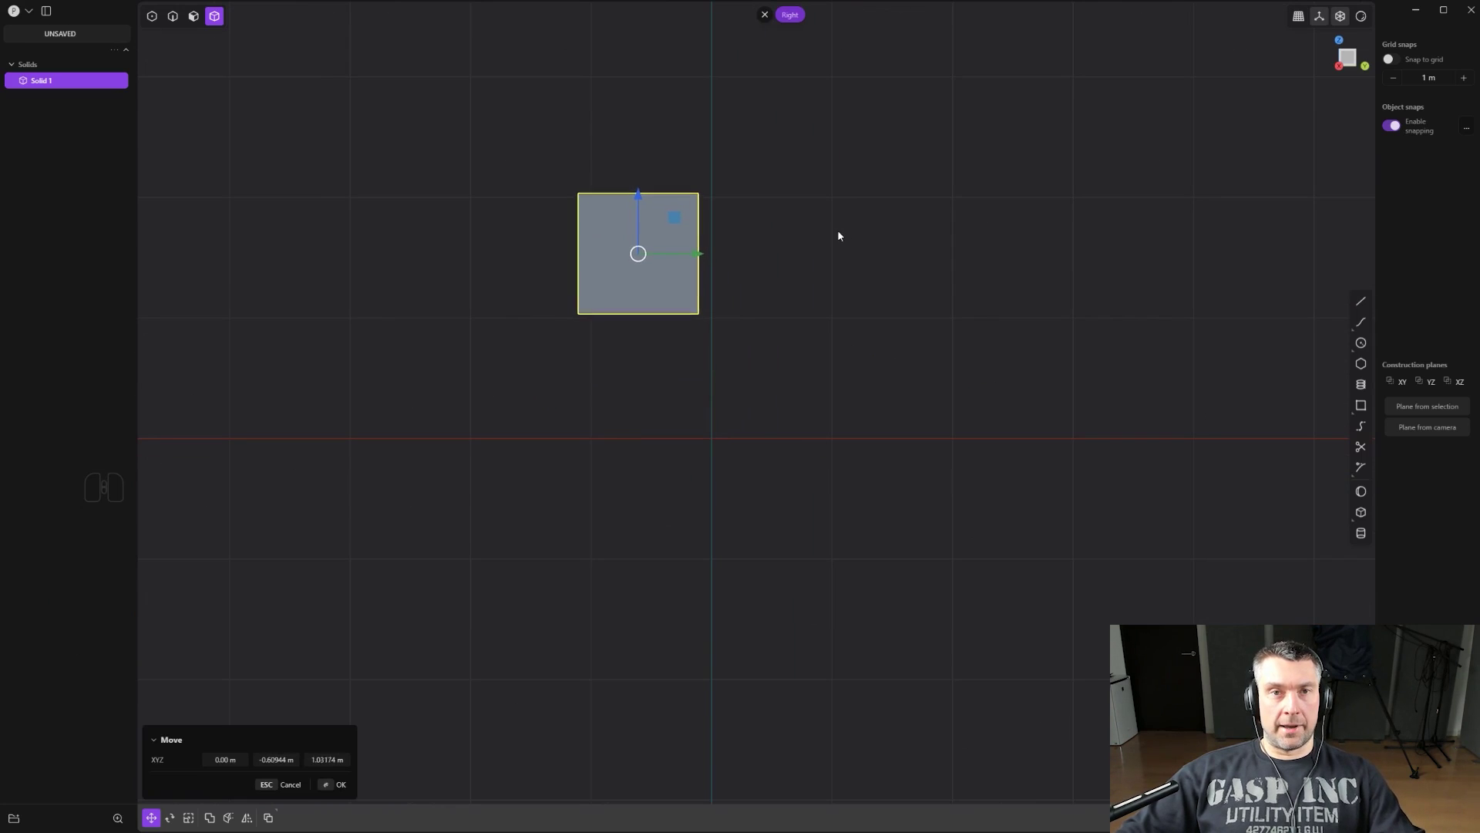
left_click(1194, 178)
scroll(1036, 270, "down", 1)
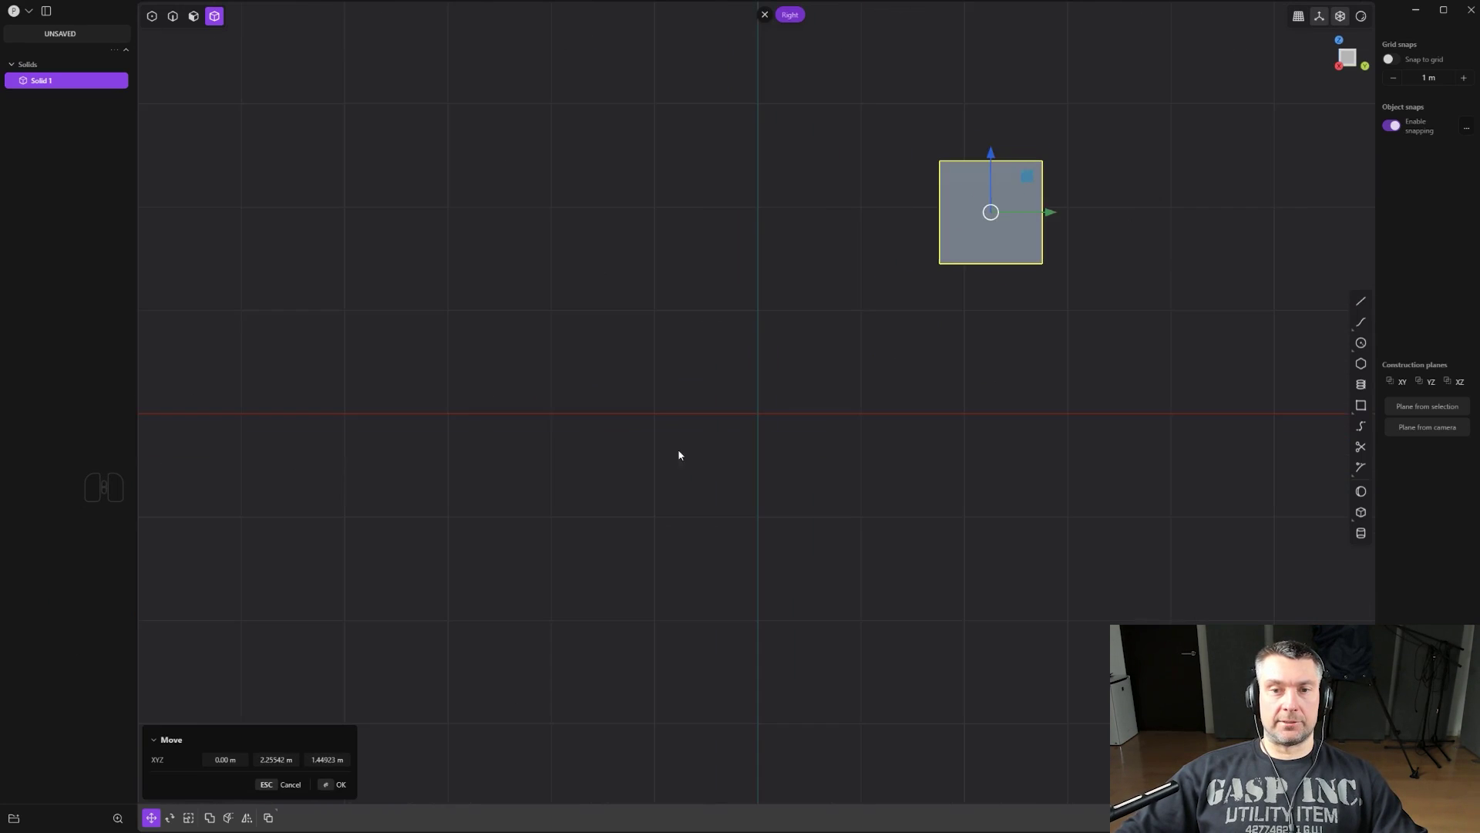
middle_click_drag(678, 454, 933, 503)
middle_click_drag(840, 347, 1112, 478, "shift")
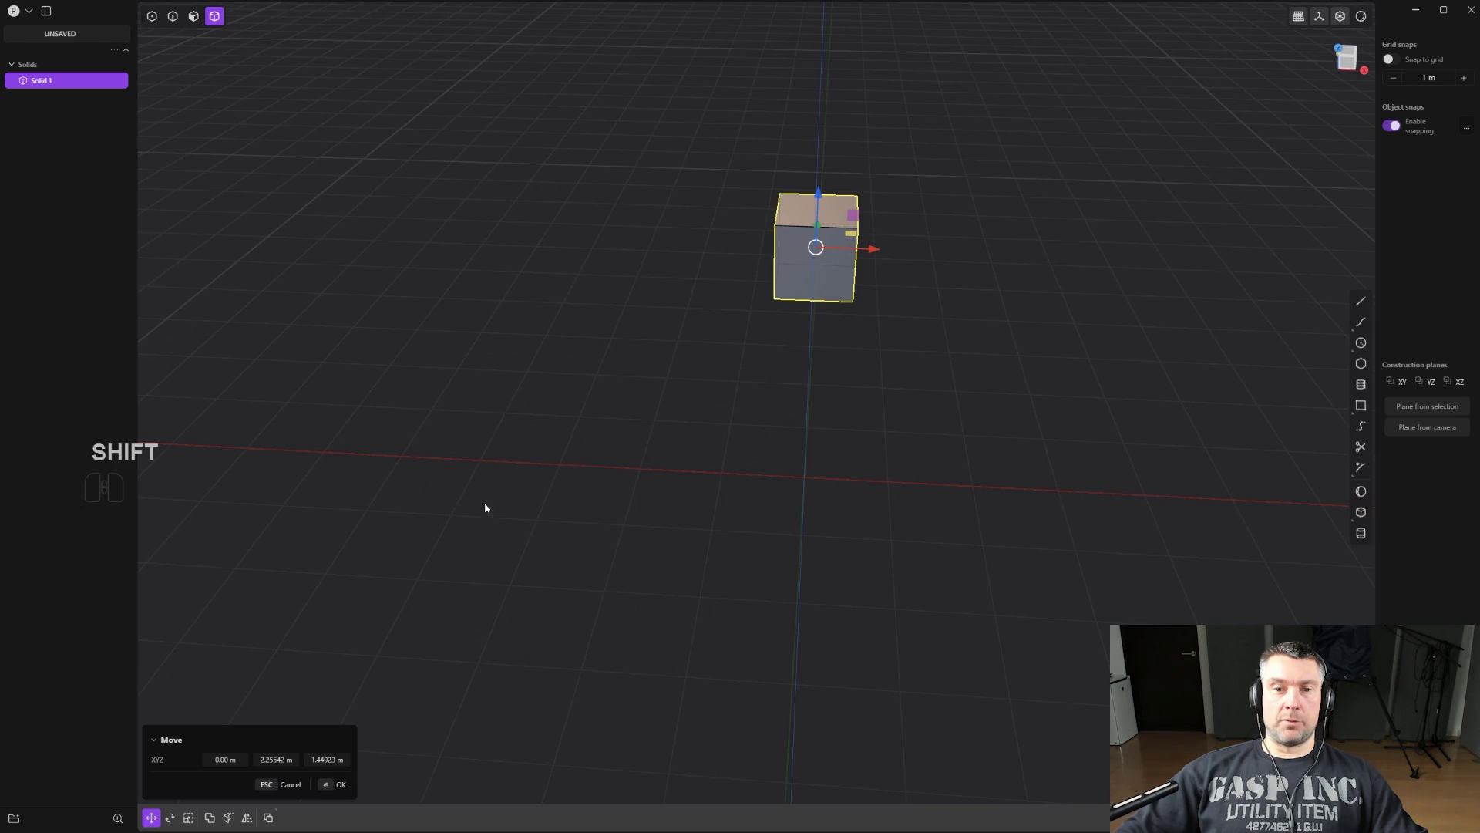
middle_click_drag(485, 508, 438, 568)
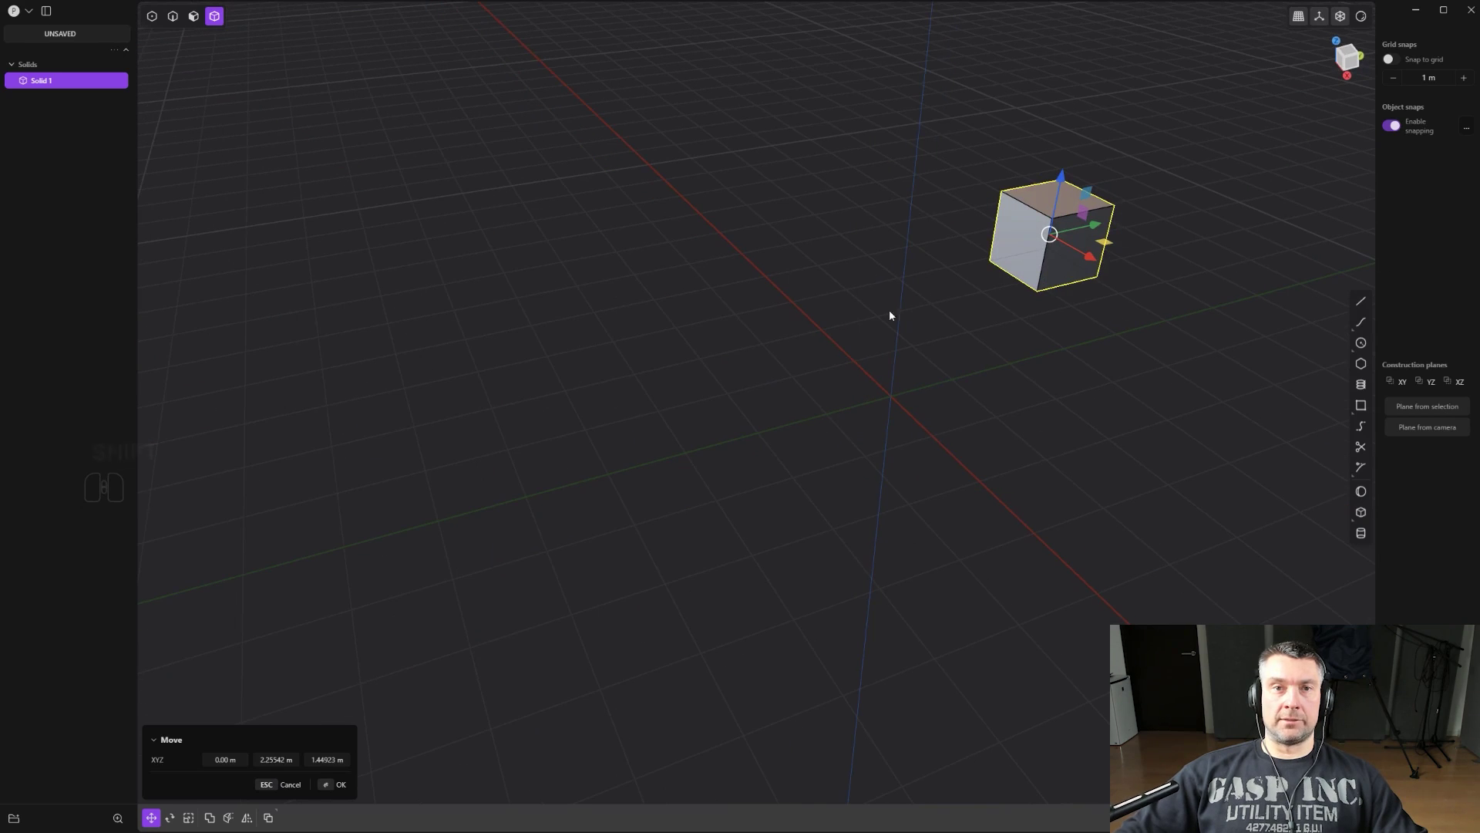
middle_click_drag(889, 317, 539, 300, "alt")
scroll(709, 303, "up", 2)
middle_click_drag(709, 303, 820, 276)
key("ctrl+z")
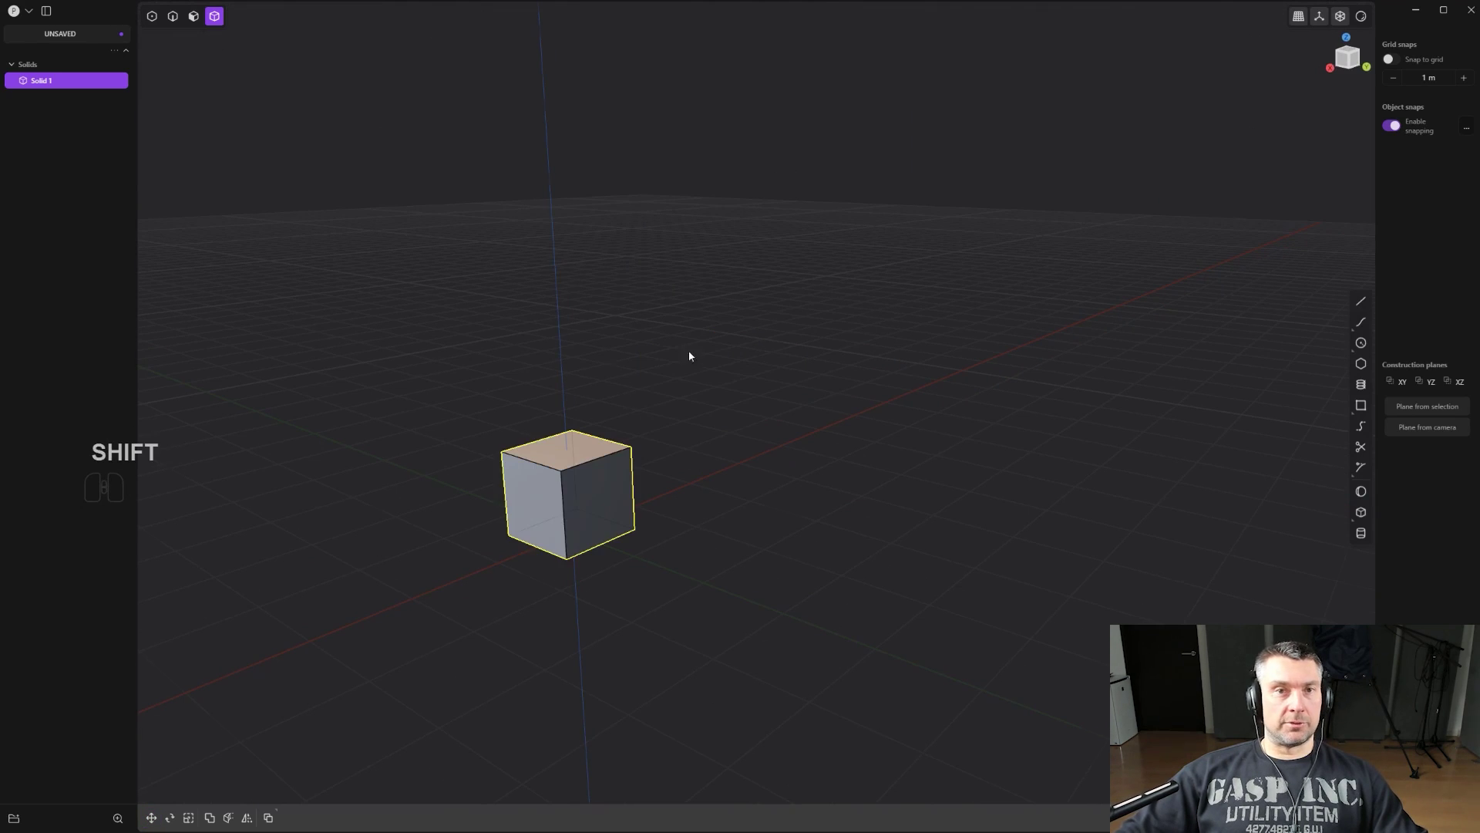
Move the cube freely away from the origin by about -2.6 m in X, 2.5 m in Y and 1.66 m in Z.
middle_click_drag(689, 352, 774, 330, "shift")
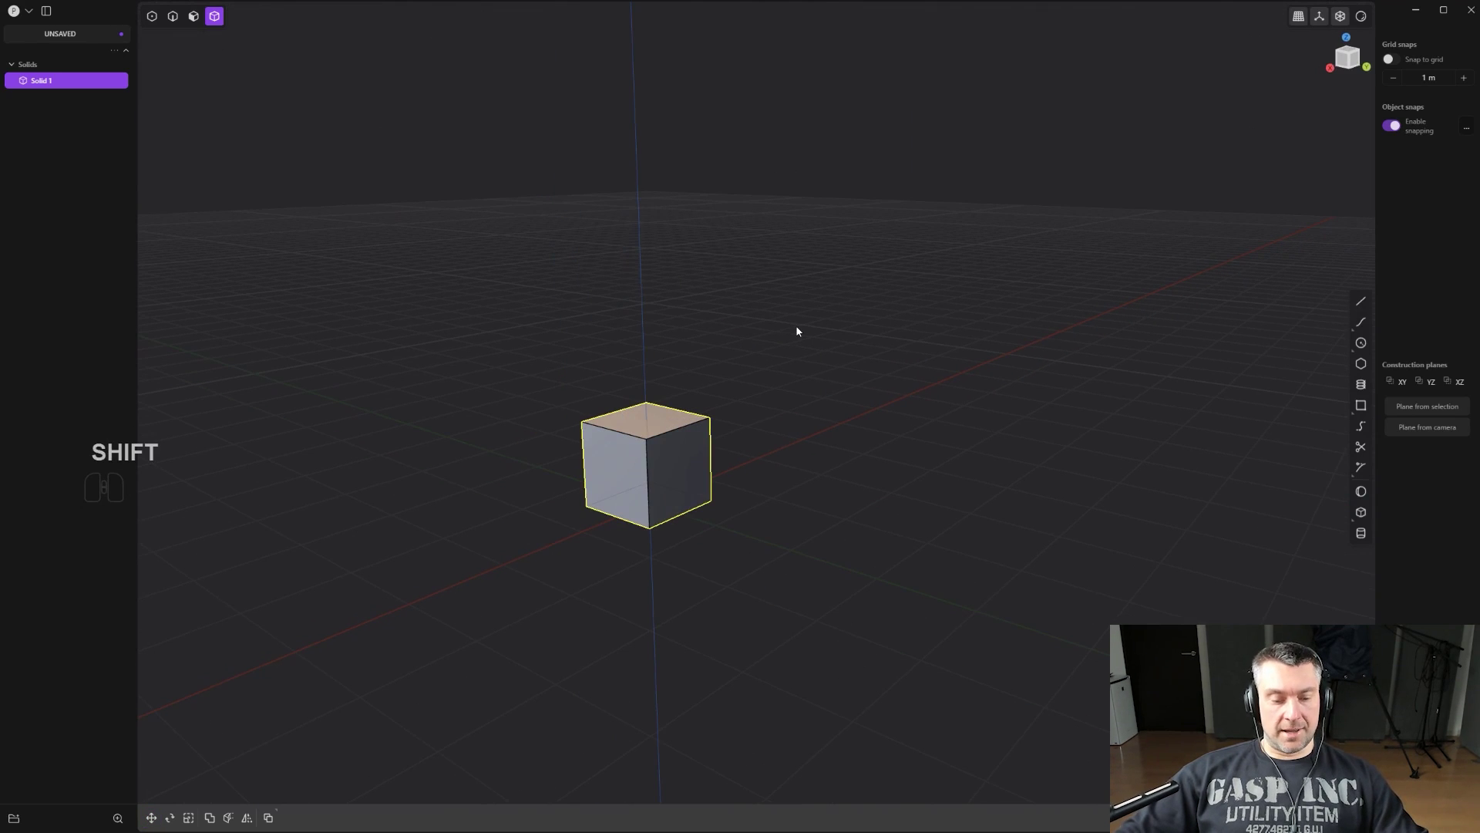
key("ctrl")
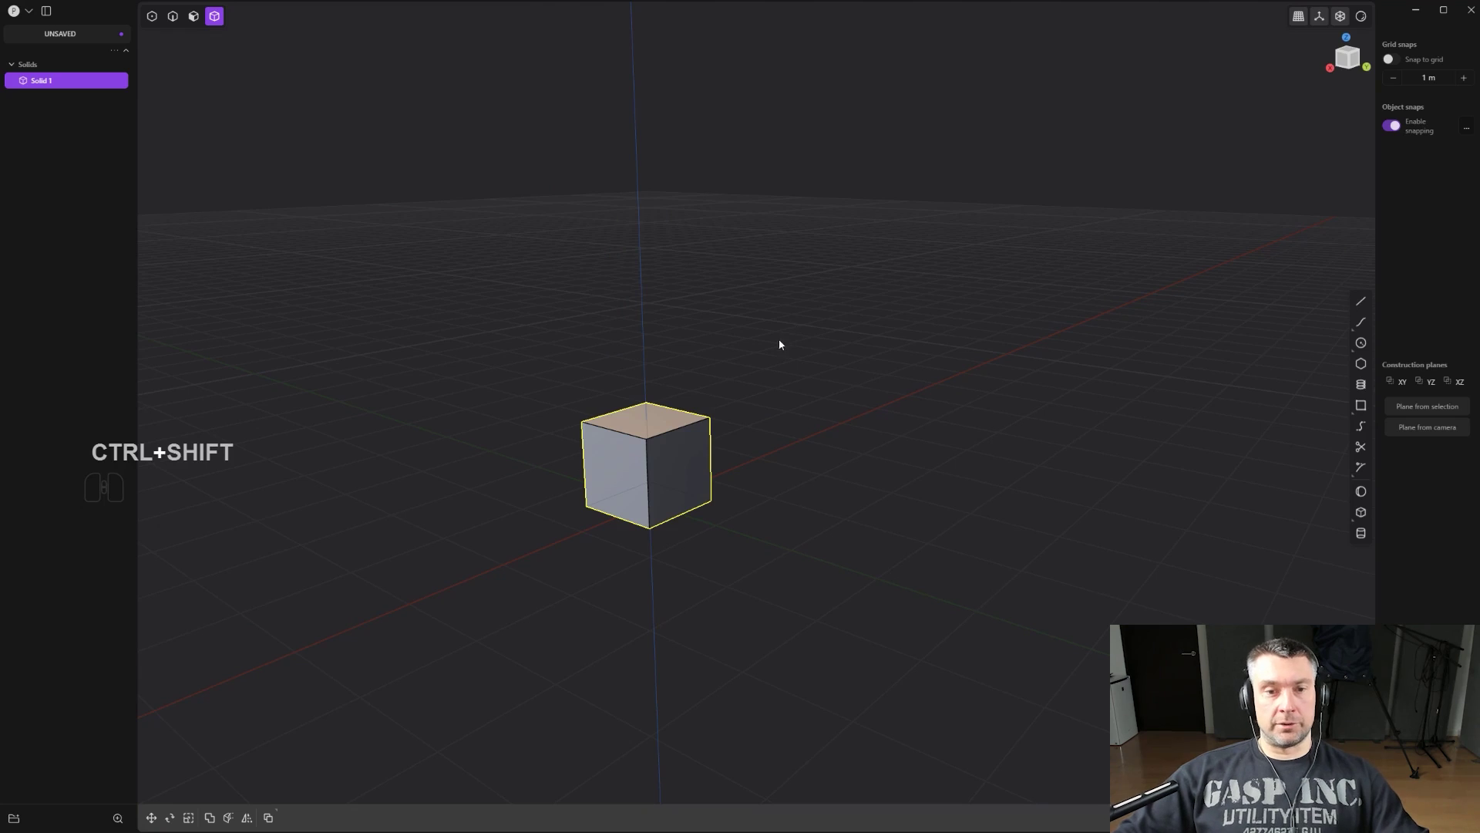
scroll(780, 343, "down", 2)
scroll(809, 397, "up", 4)
scroll(785, 398, "down", 3)
key("g")
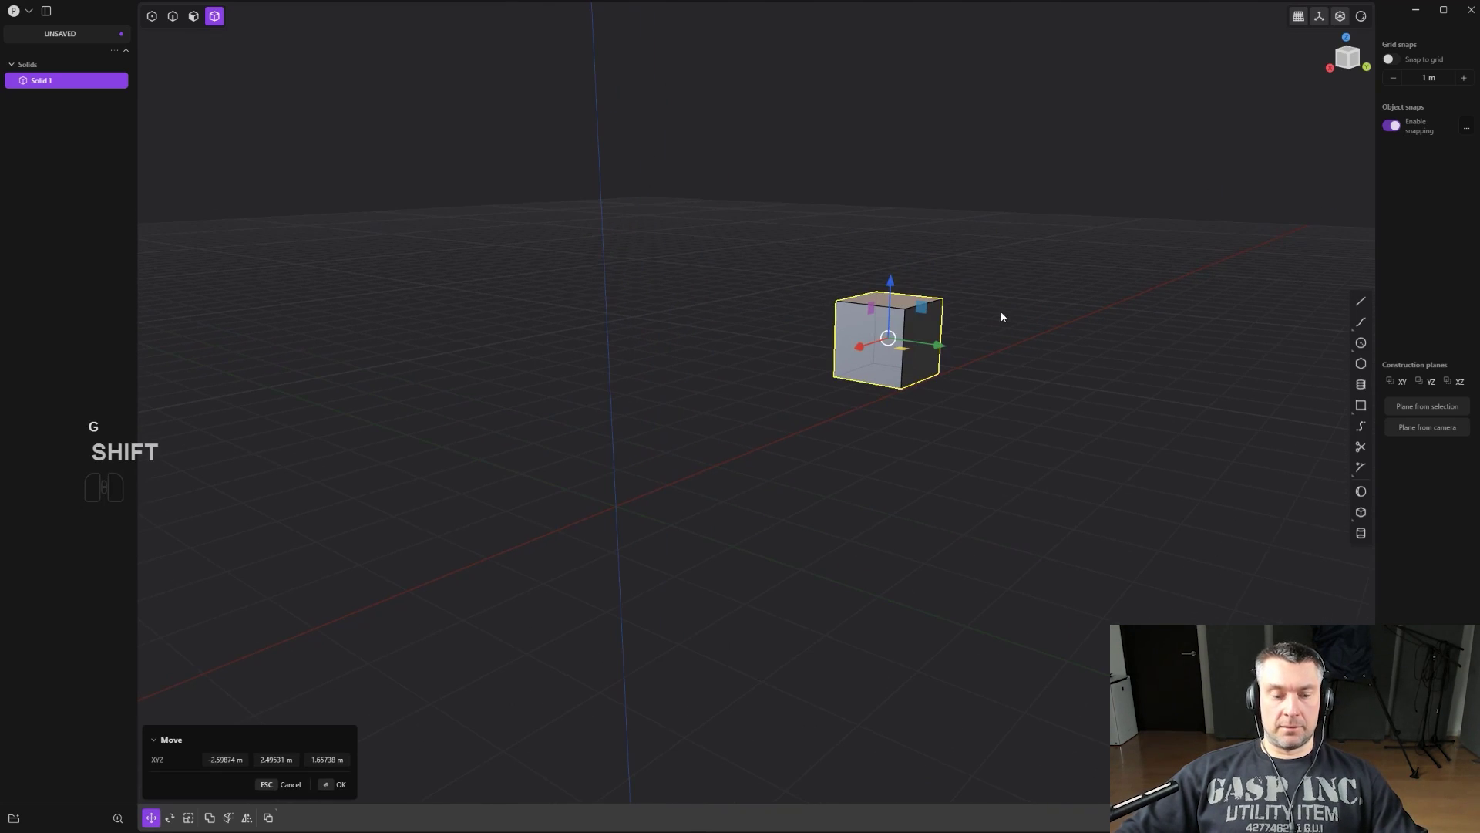
Duplicate the cube, place the copy near the origin, and reselect the original cube.
key("shift+d")
left_click_drag(861, 346, 601, 426)
right_click(638, 417)
left_click(864, 341)
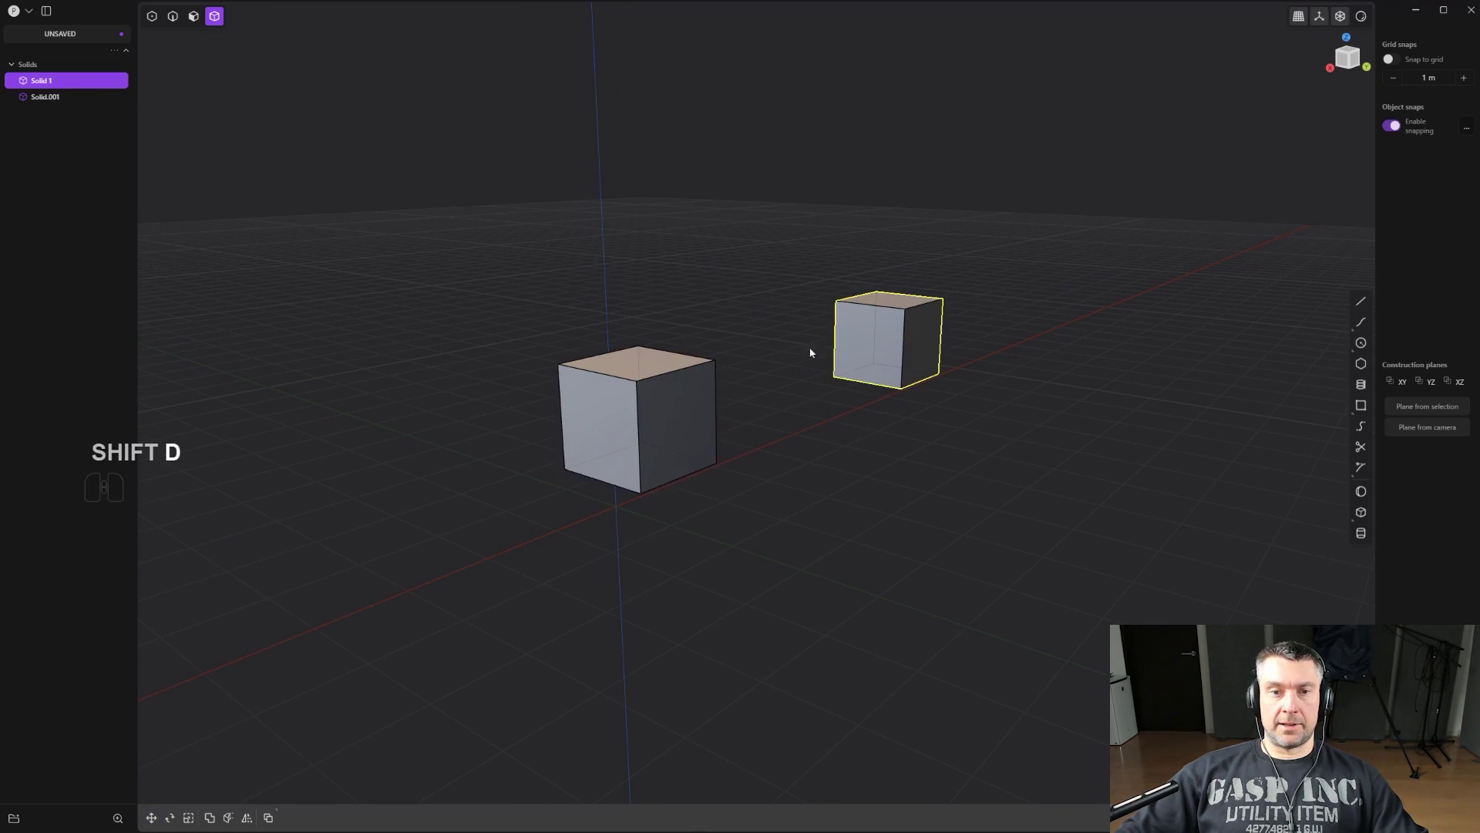
Try rotating the copied cube near the origin, and undo the rotation.
scroll(771, 360, "down", 1)
left_click(763, 377)
key("t")
key("r")
key("r")
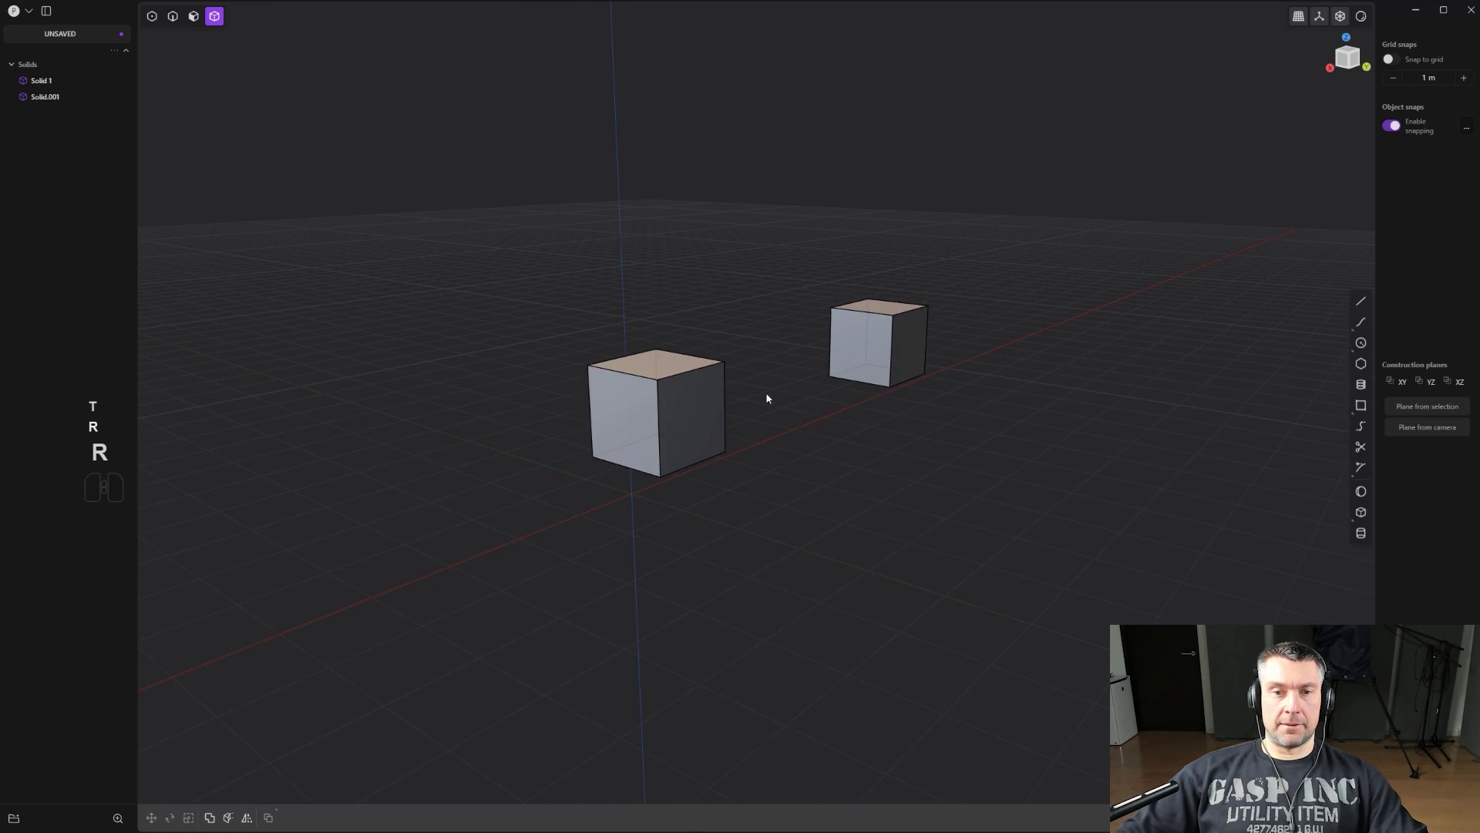
left_click(706, 395)
key("r")
key("ctrl+z")
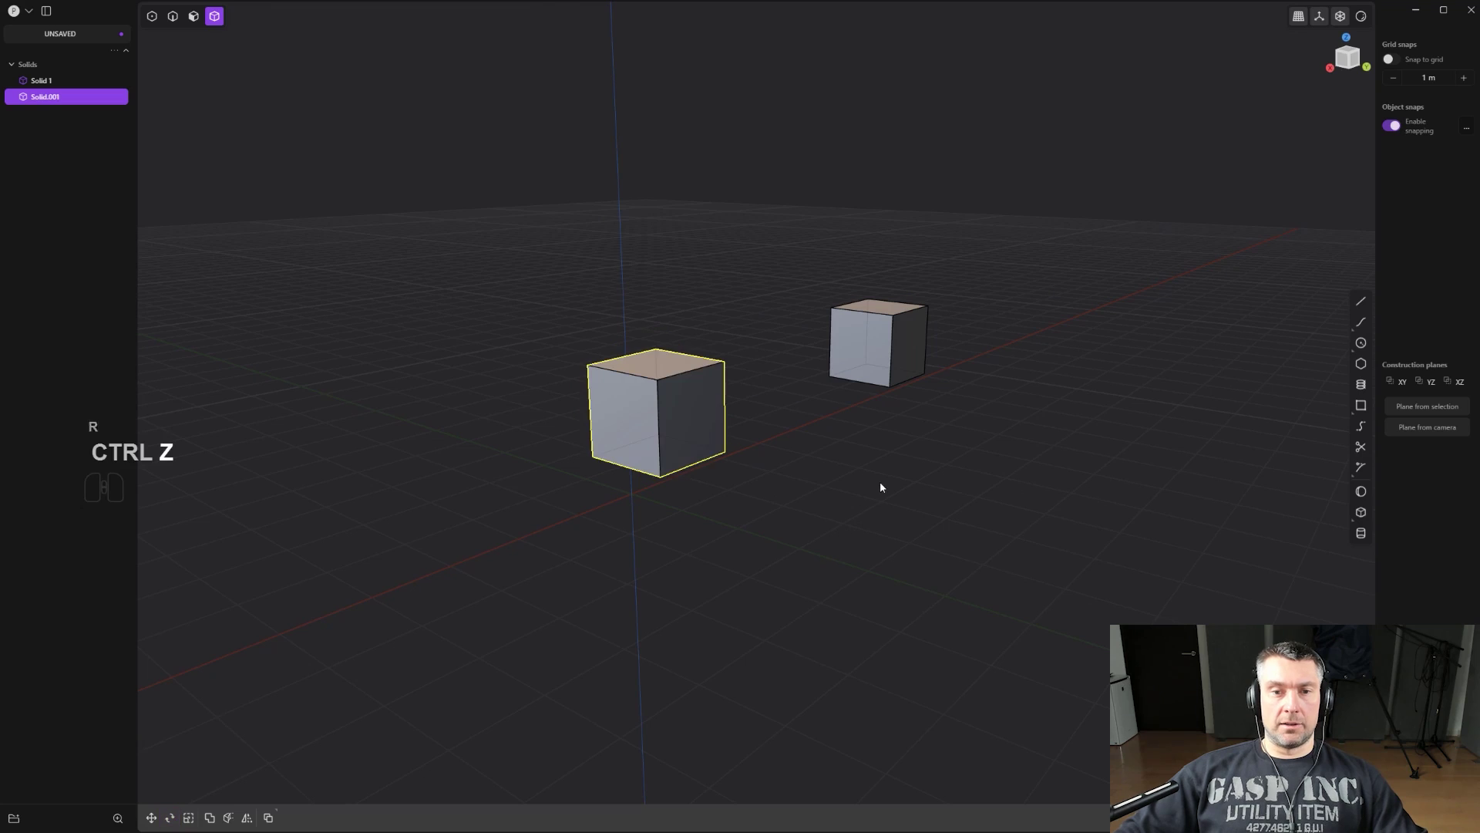
Undo the selection changes, the duplication and the move until only the original cube at the origin remains.
key("ctrl+z")
key("ctrl+z")
key("ctrl+z")
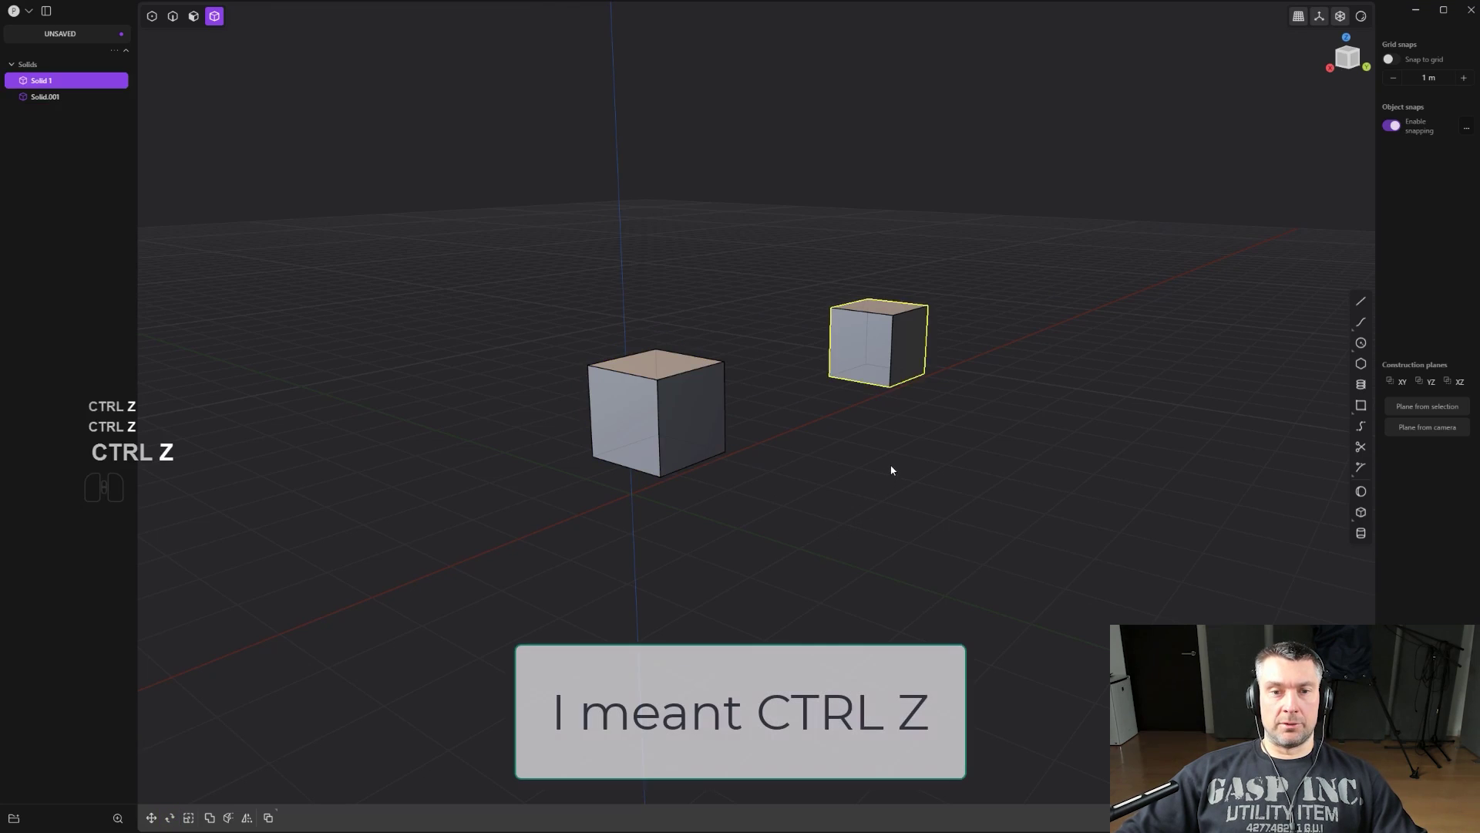
key("ctrl+z")
key("ctrl+z")
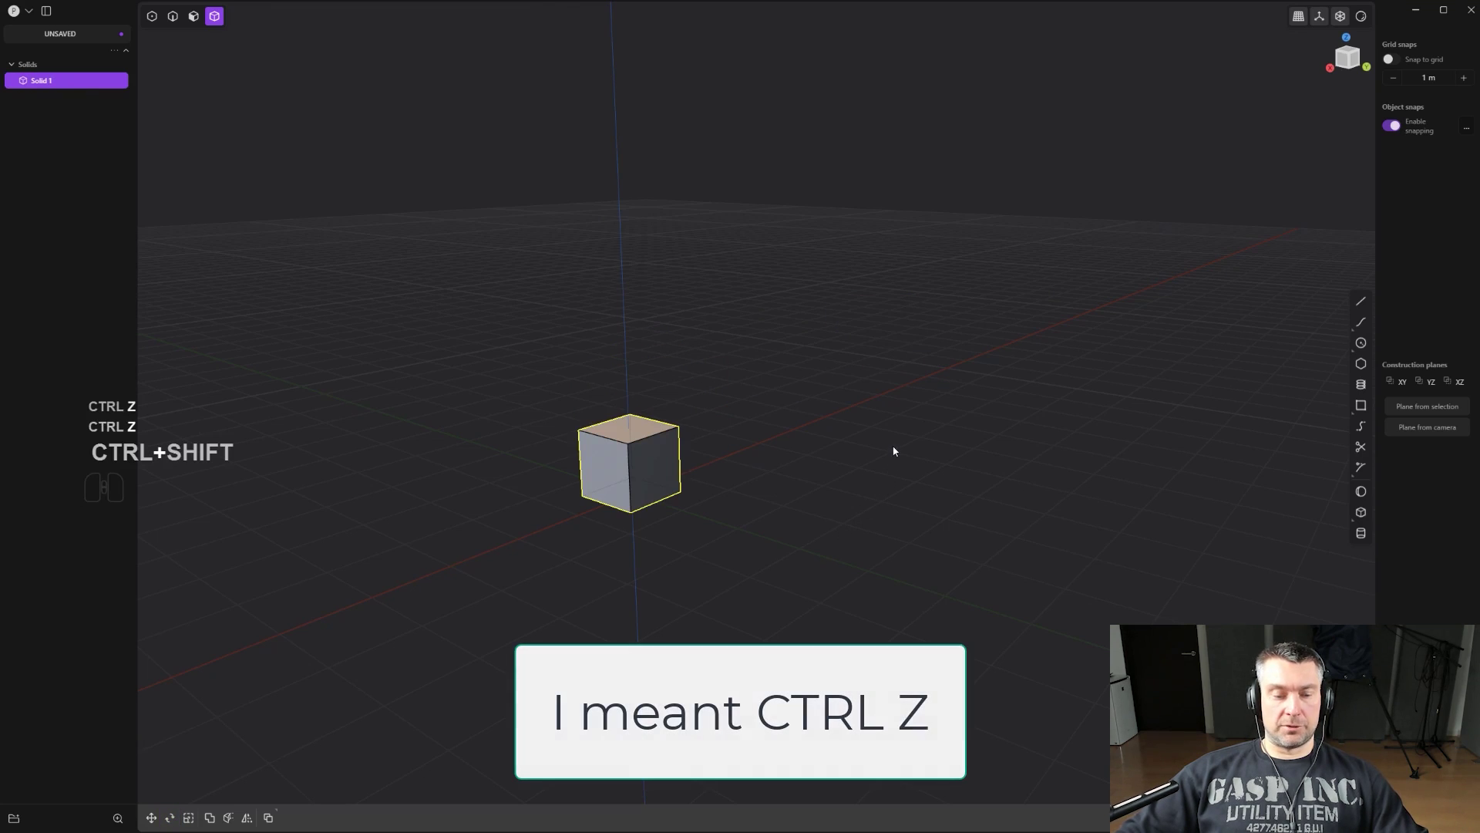
Redo the undone move and duplication of the cube.
key("ctrl+shift+z")
key("ctrl+shift+z")
key("ctrl+shift+z")
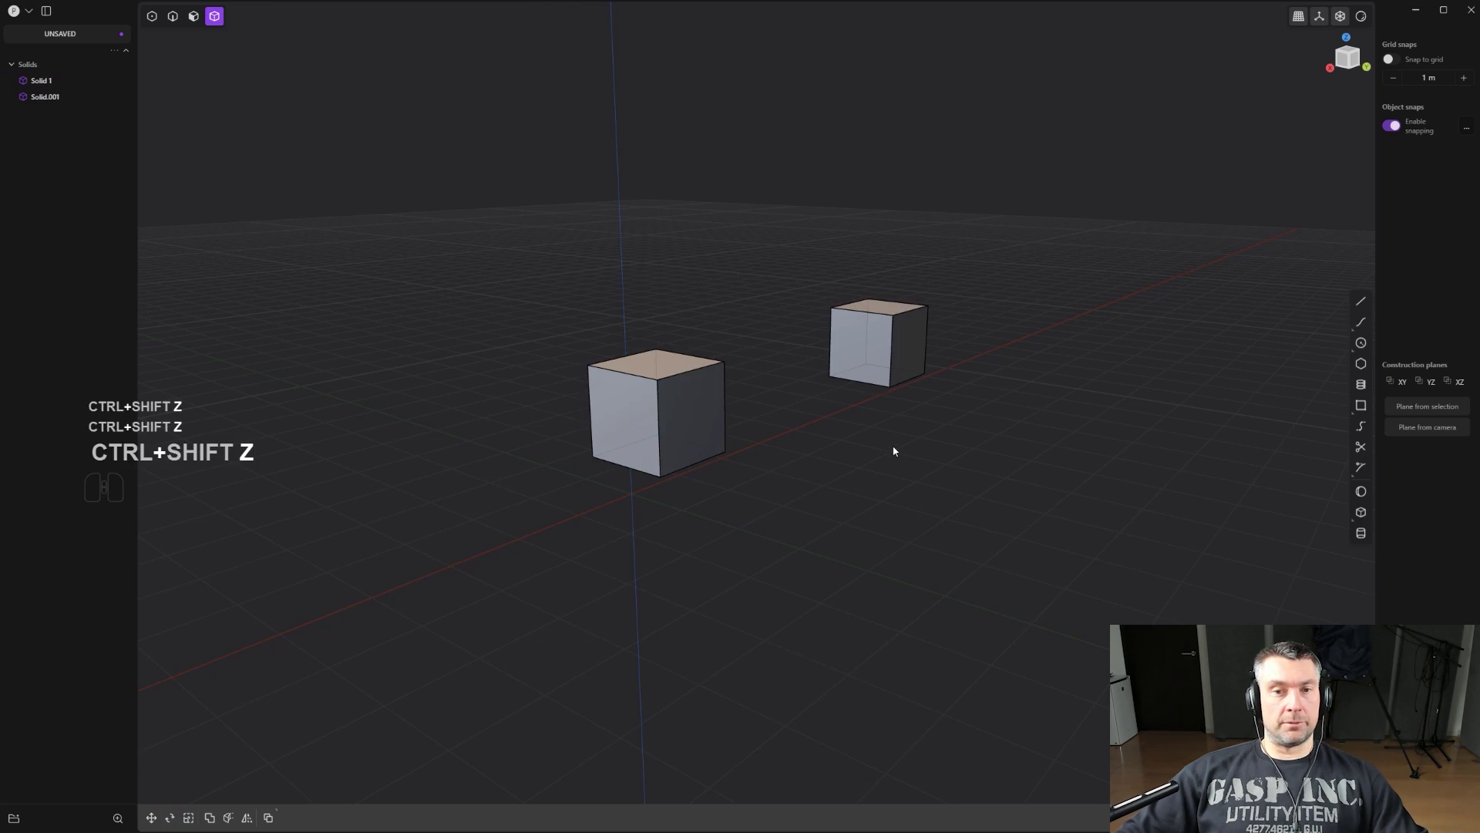
Delete both cubes and start a new scene, confirming that the current one is cleared.
key("a")
key("x")
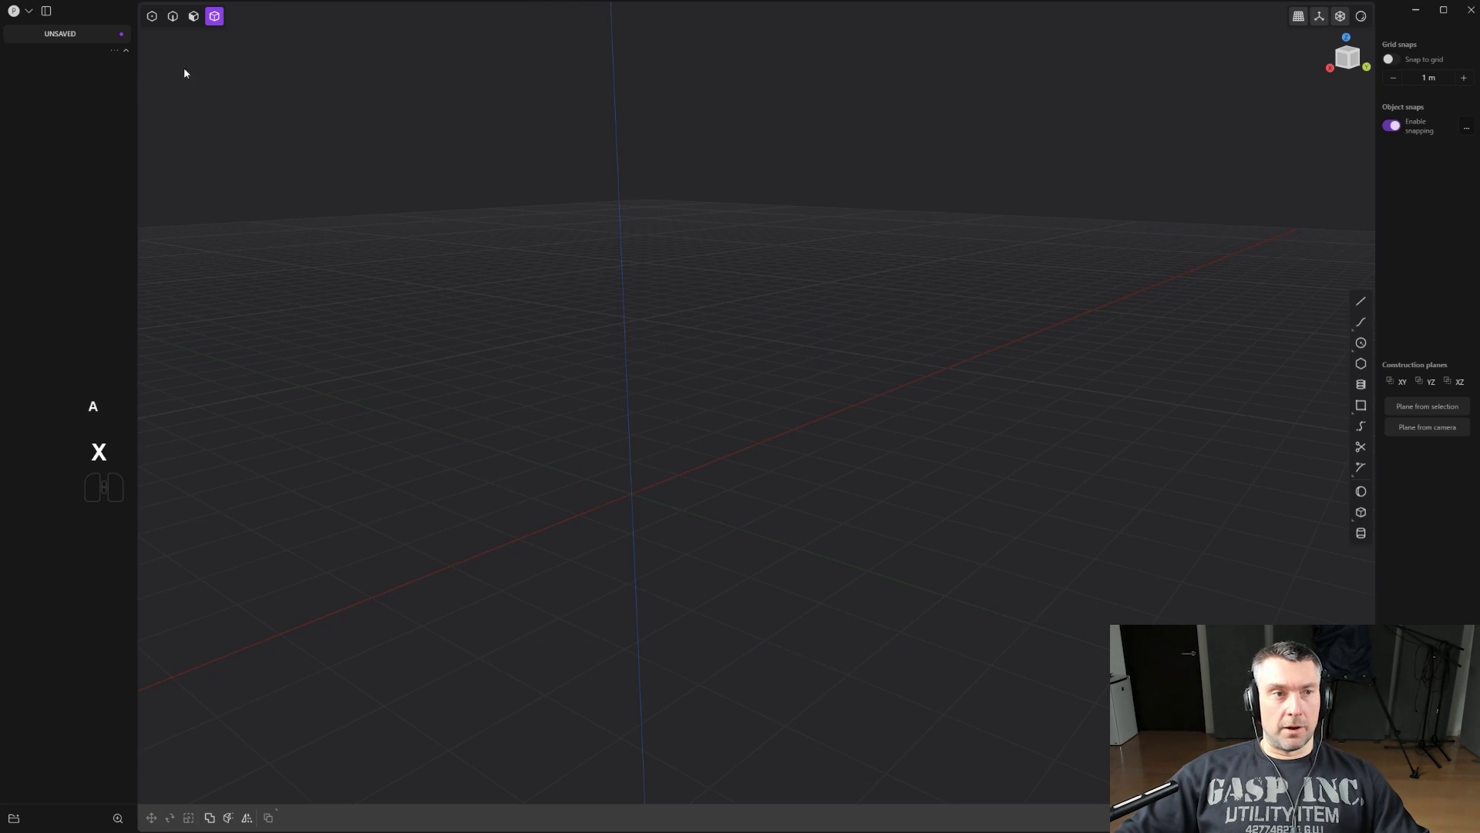
left_click(14, 11)
left_click(56, 34)
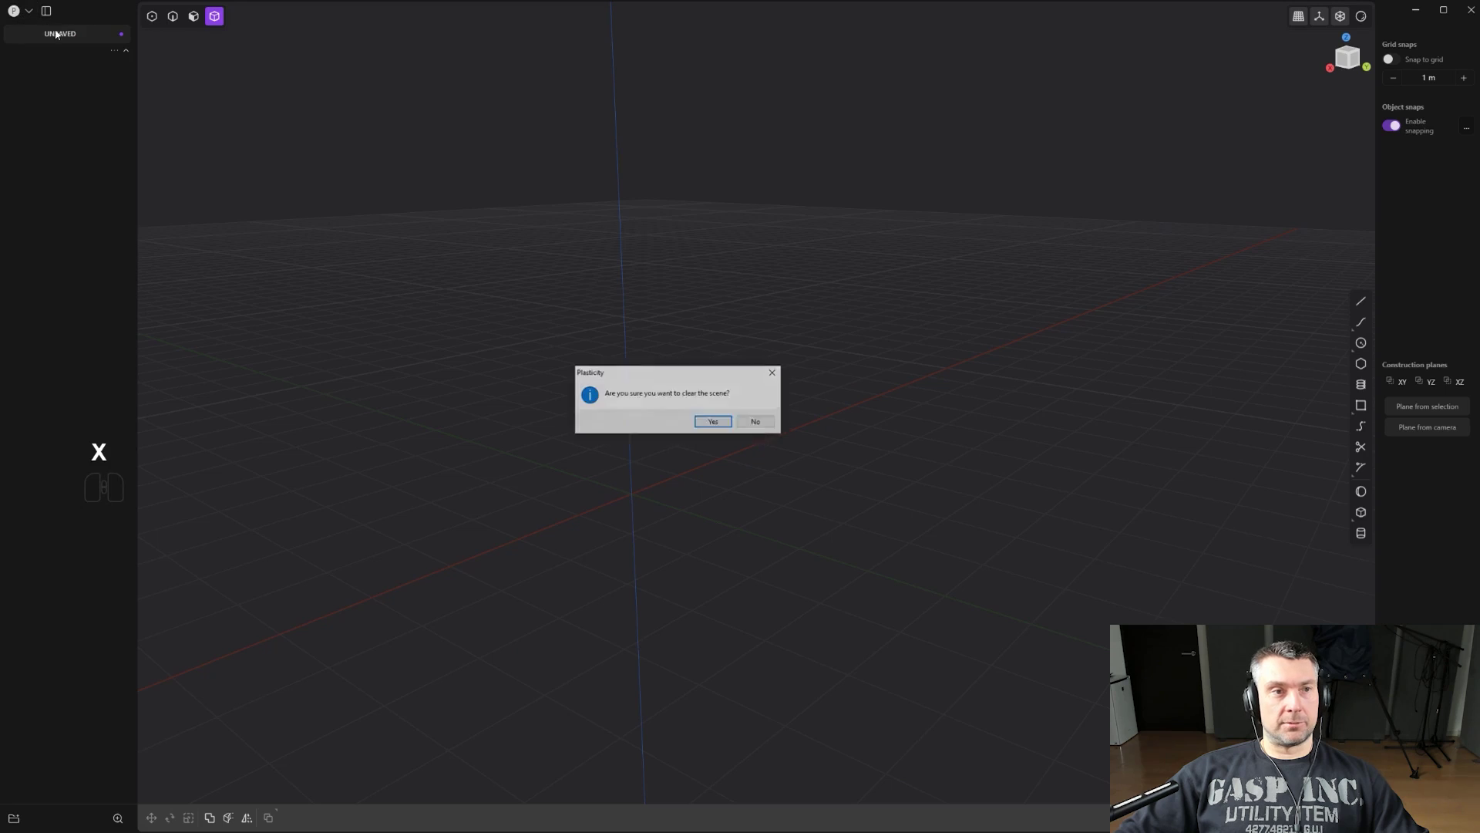
left_click(713, 420)
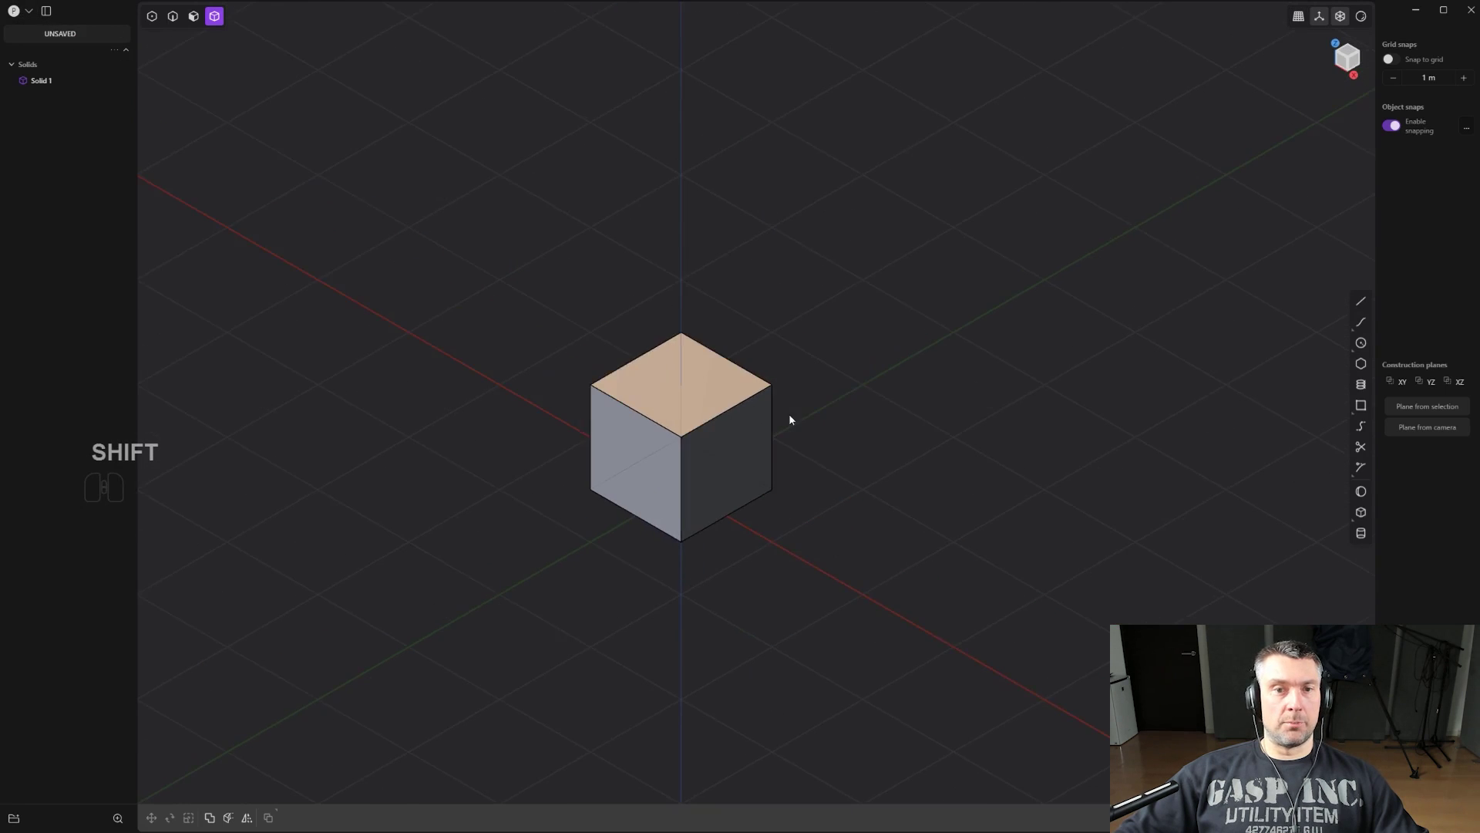
Try rotating the new scene's default cube freely and about the X axis, and undo the rotation.
middle_click_drag(789, 418, 829, 380)
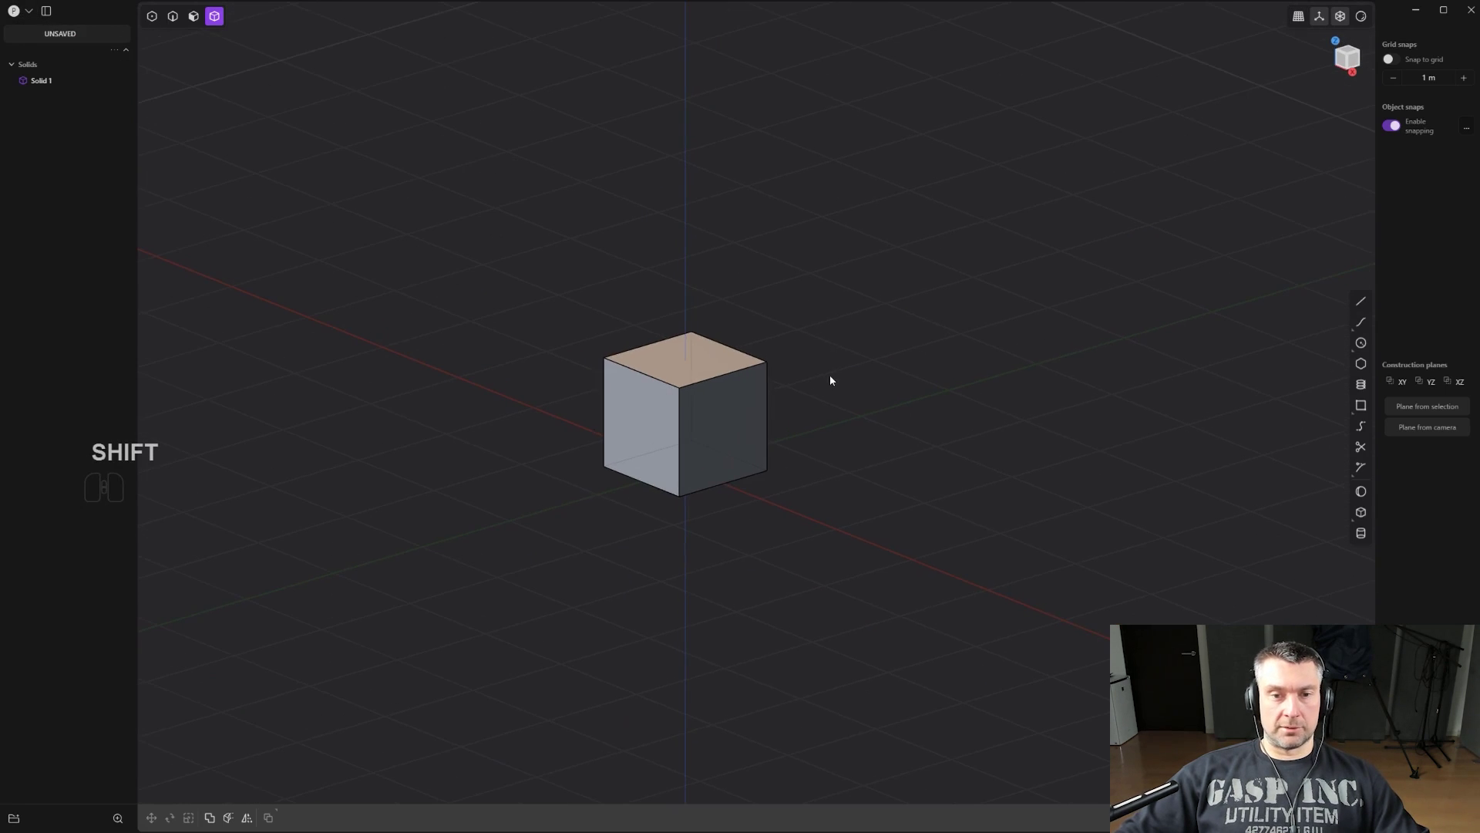
left_click(711, 393)
key("r")
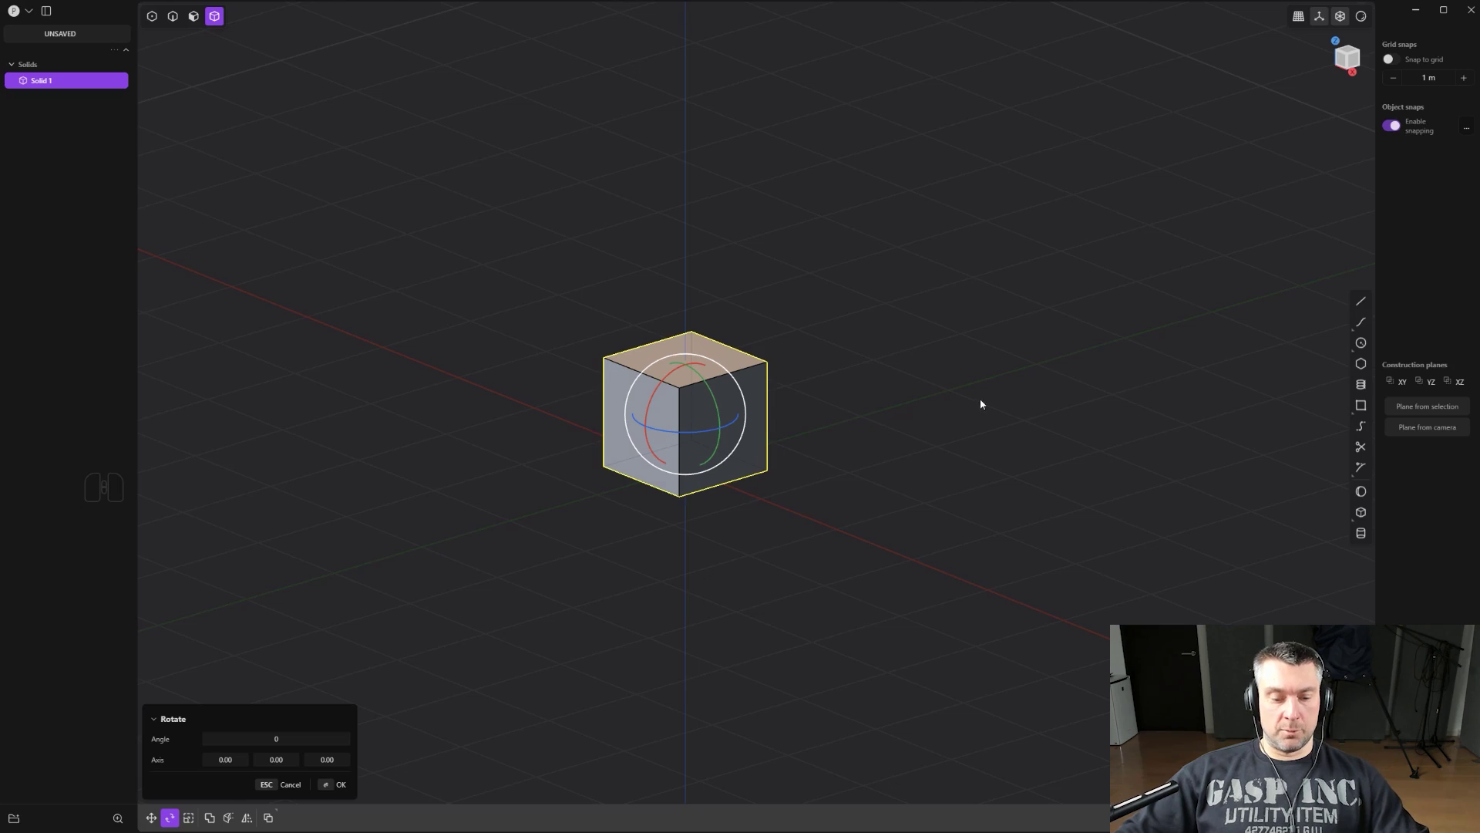
key("r")
key("x")
key("ctrl+z")
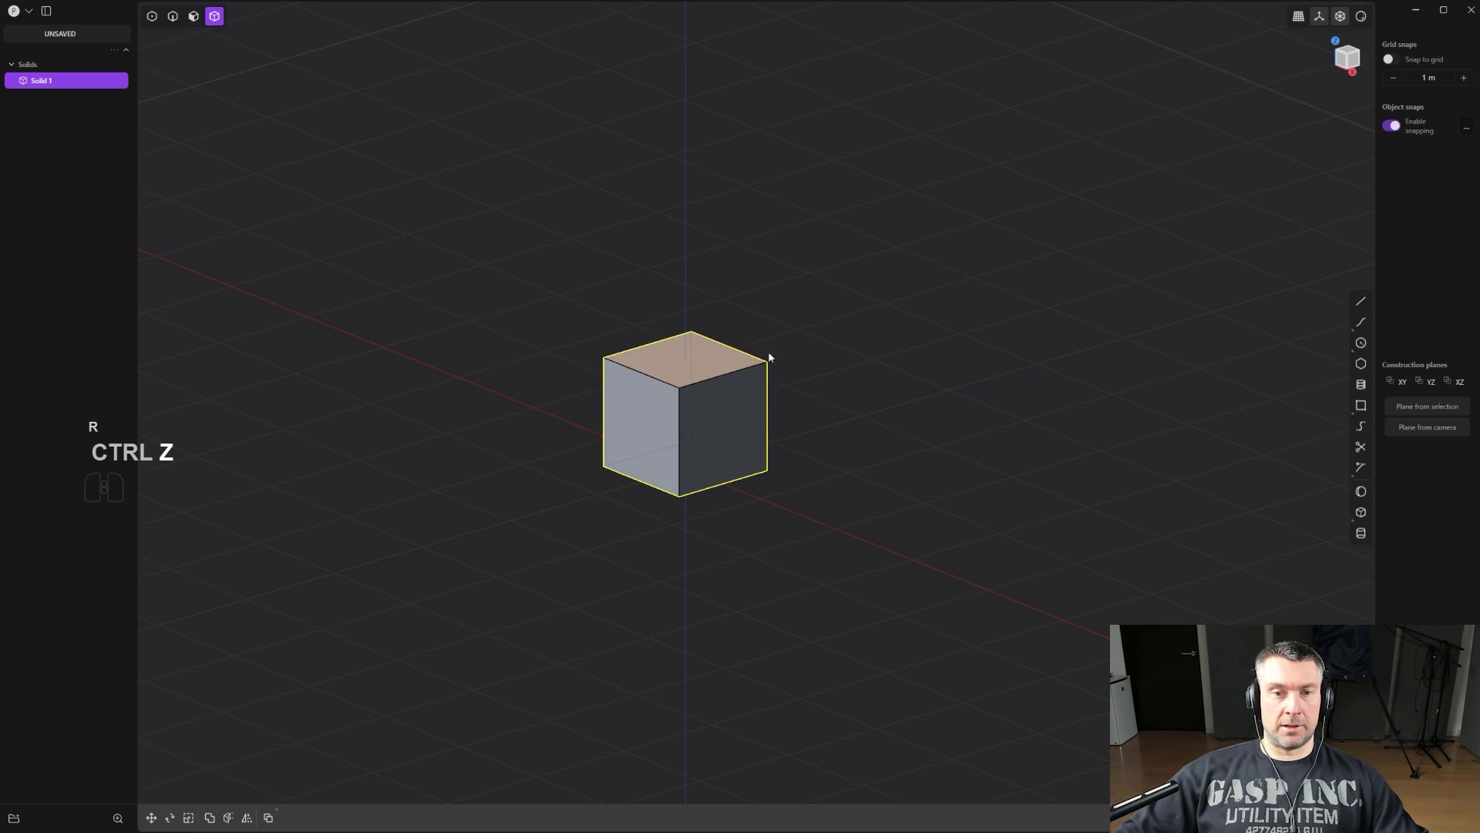
Try scaling the cube interactively without the gizmo, and discard the scaling.
key("s")
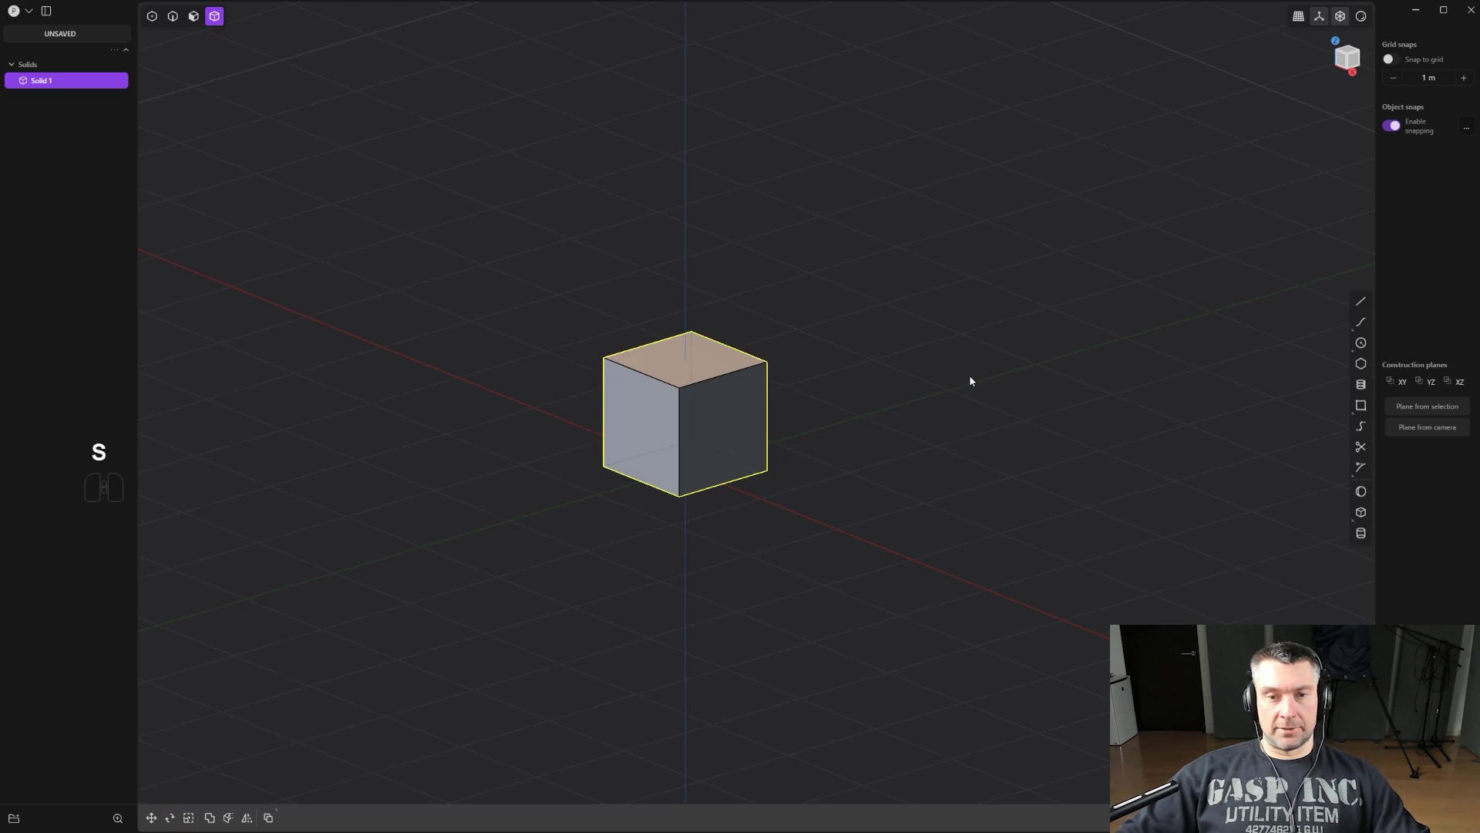
key("s")
key("s")
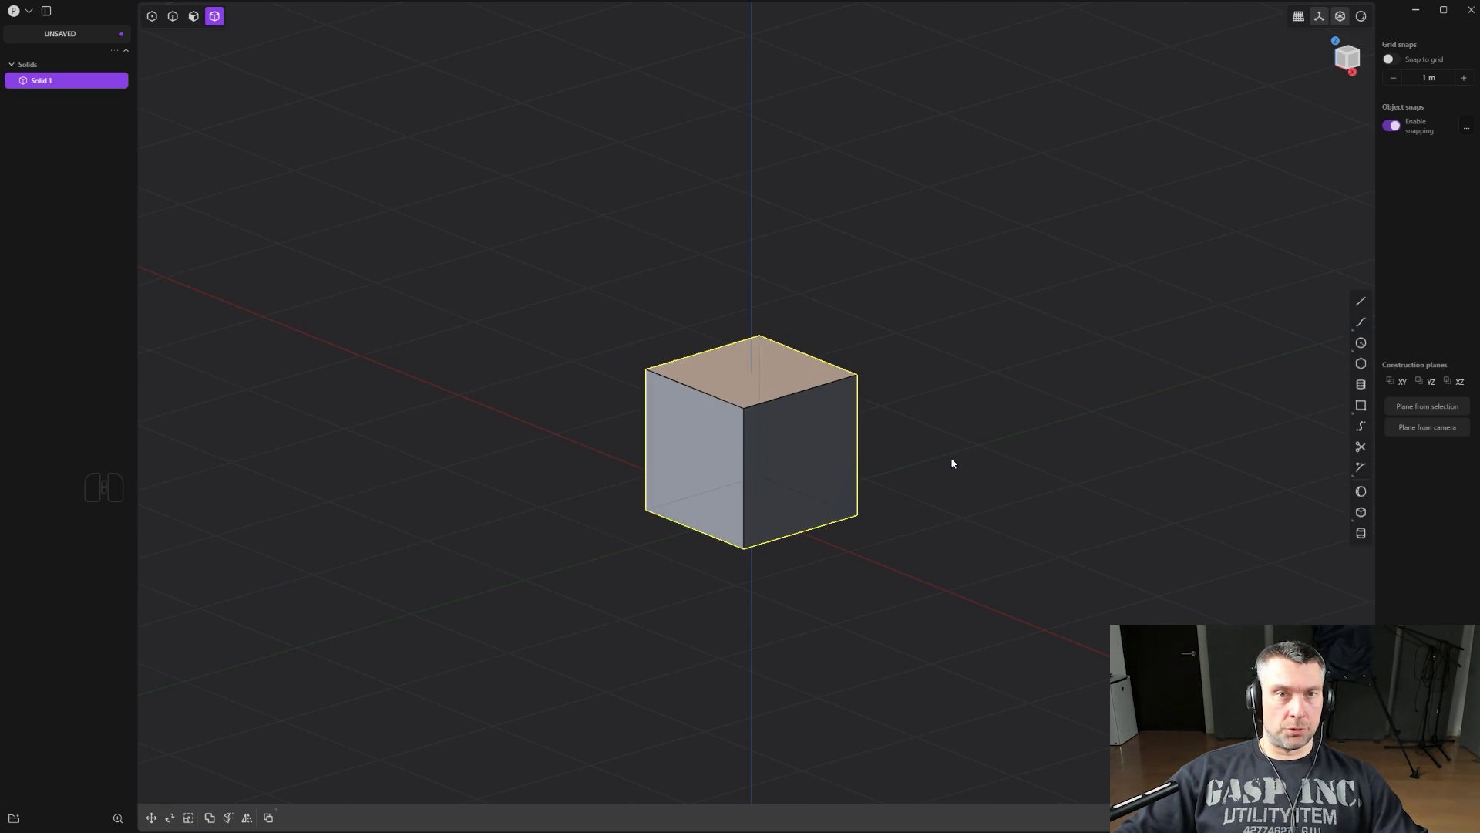
Try moving the cube with the Move gizmo's YZ plane handle and its central free-move handle, and undo the movement.
key("g")
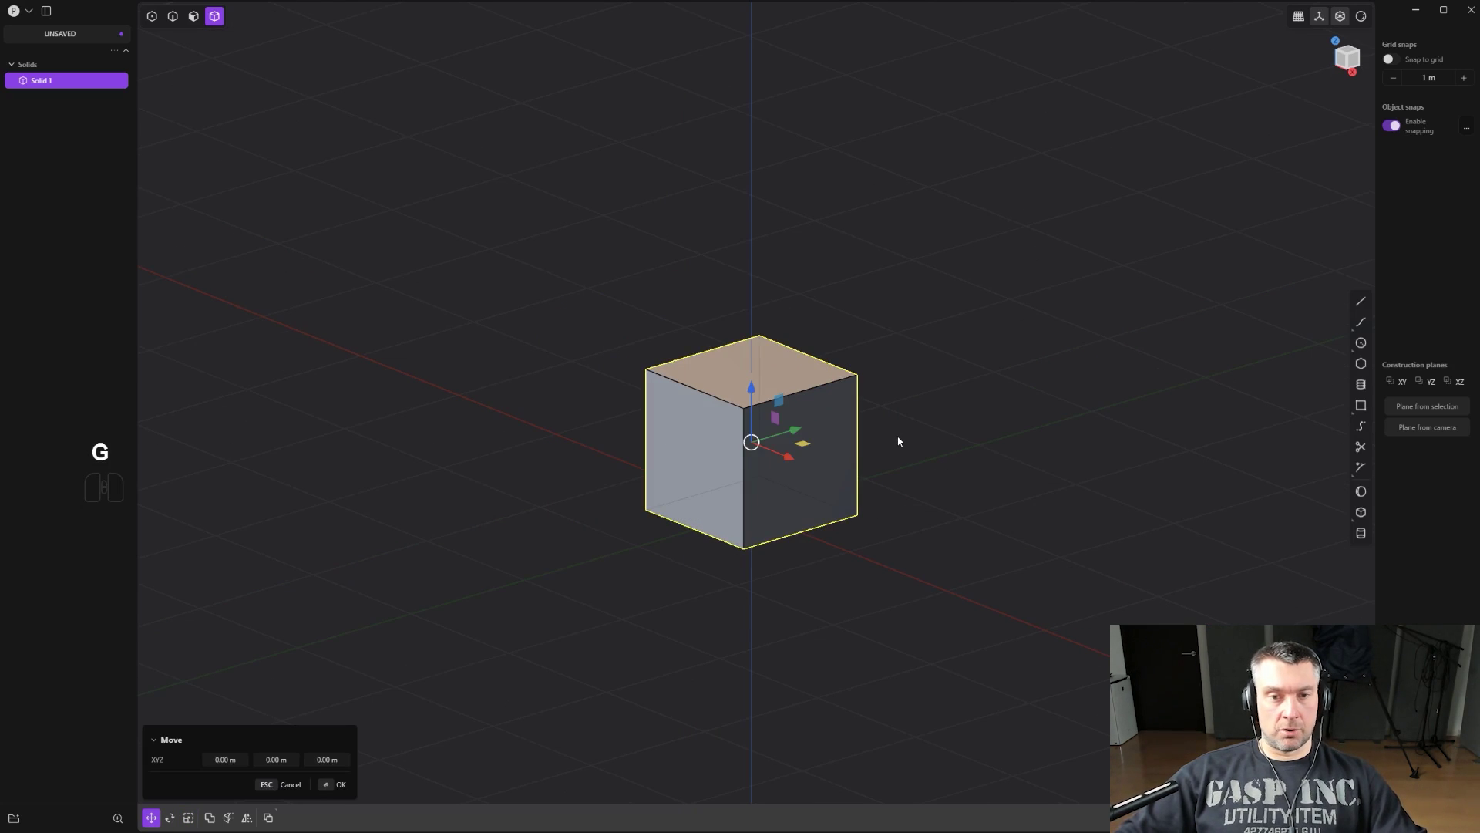
scroll(797, 457, "up", 3)
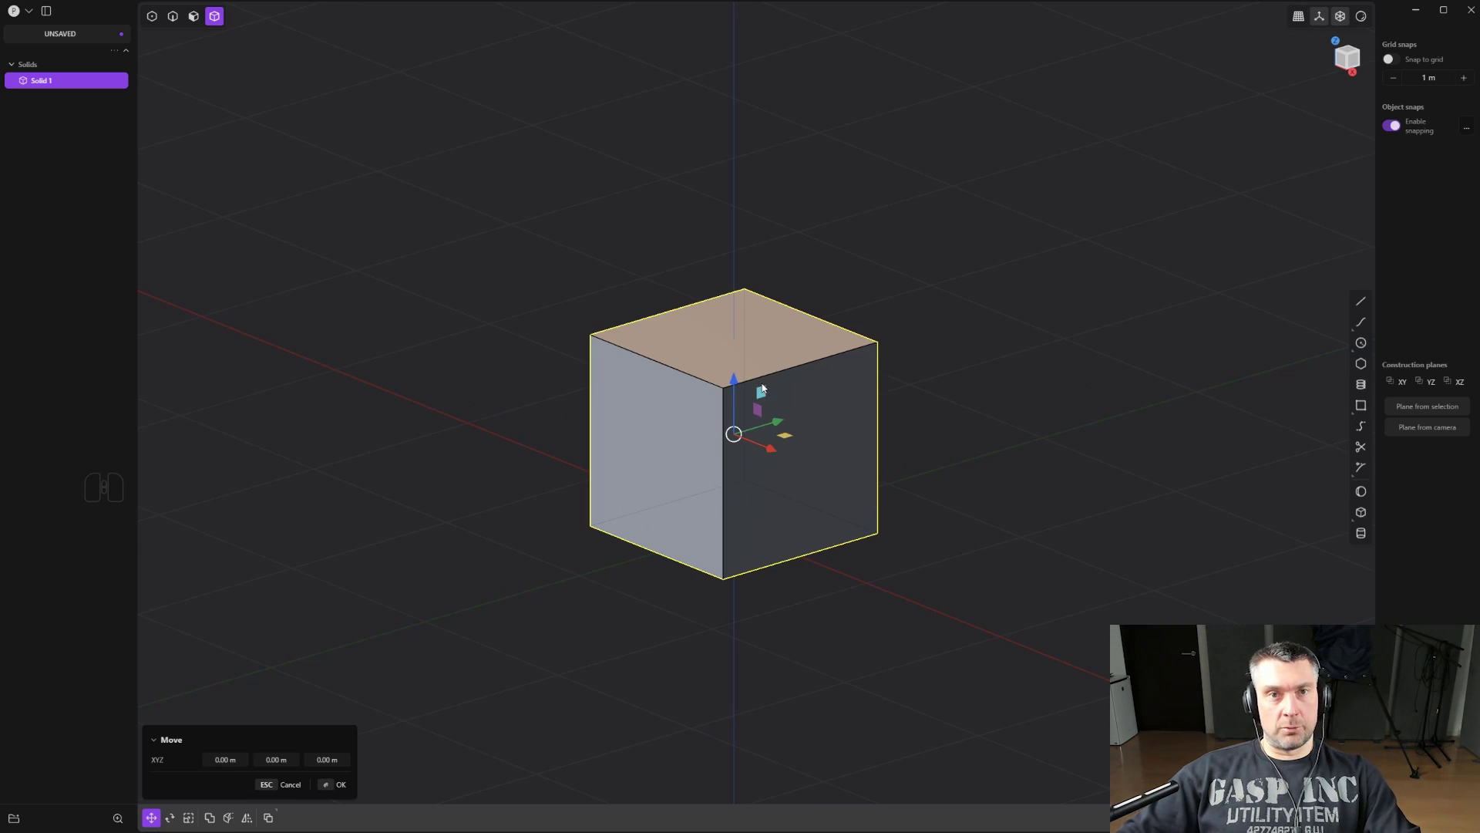
left_click_drag(765, 394, 948, 419)
scroll(961, 443, "down", 4)
middle_click_drag(963, 432, 850, 449, "shift")
key("Caps_Lock")
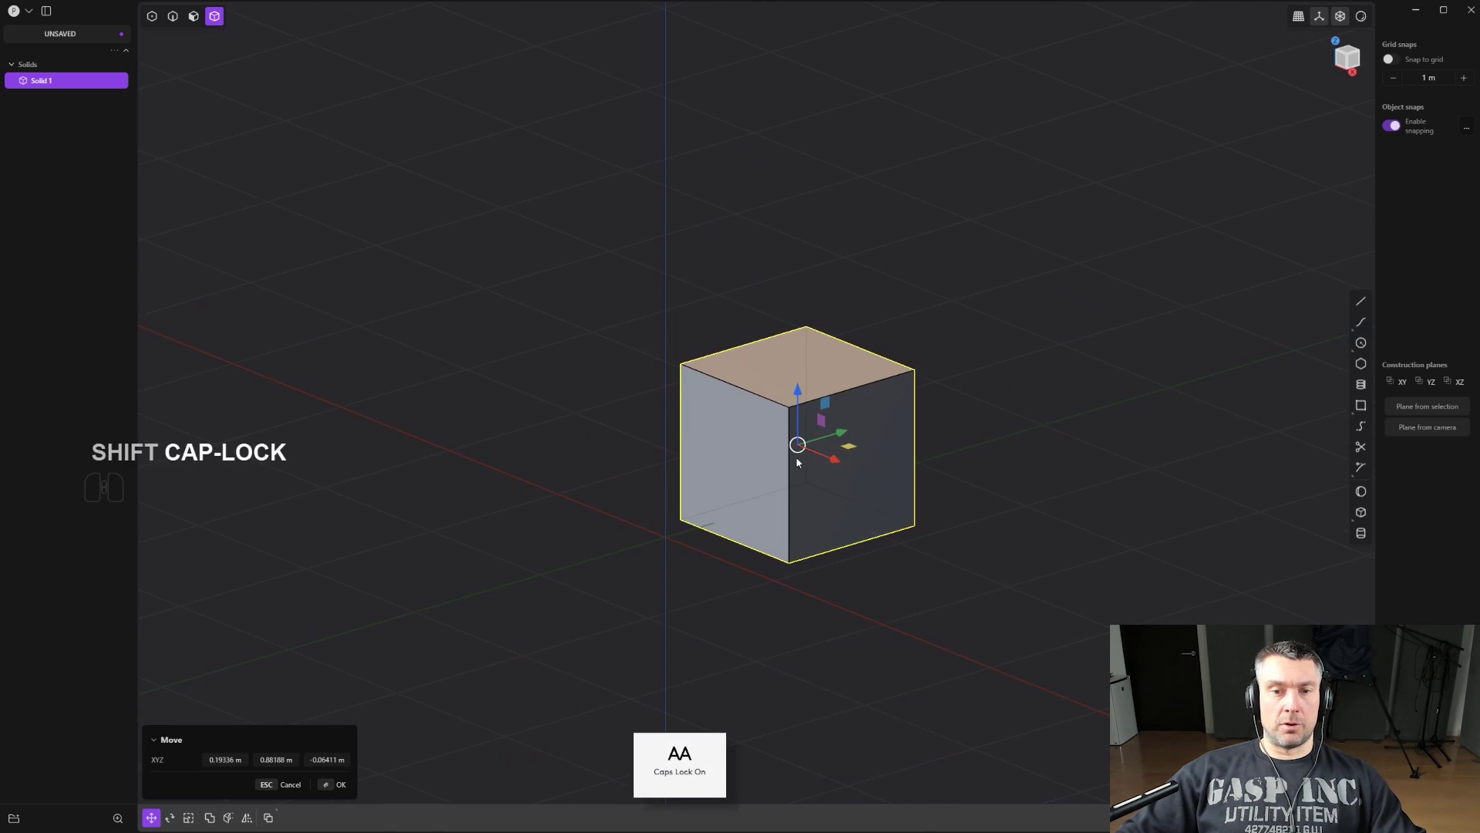
left_click_drag(797, 446, 714, 424)
key("ctrl+z")
key("Caps_Lock")
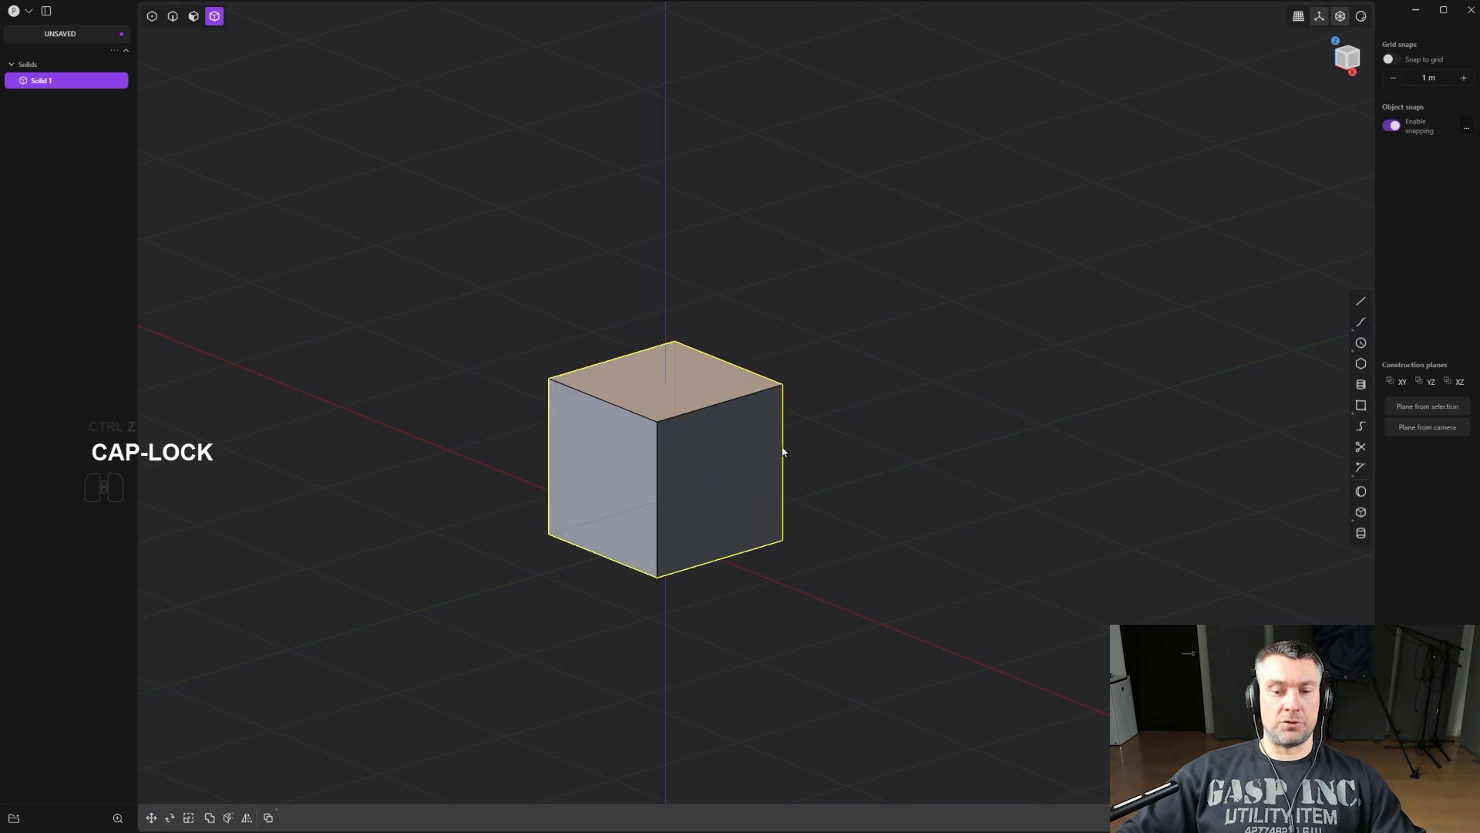
Try scaling the cube uniformly with the Scale gizmo's central handle and once more interactively, undoing each scale.
scroll(798, 480, "down", 2)
key("s")
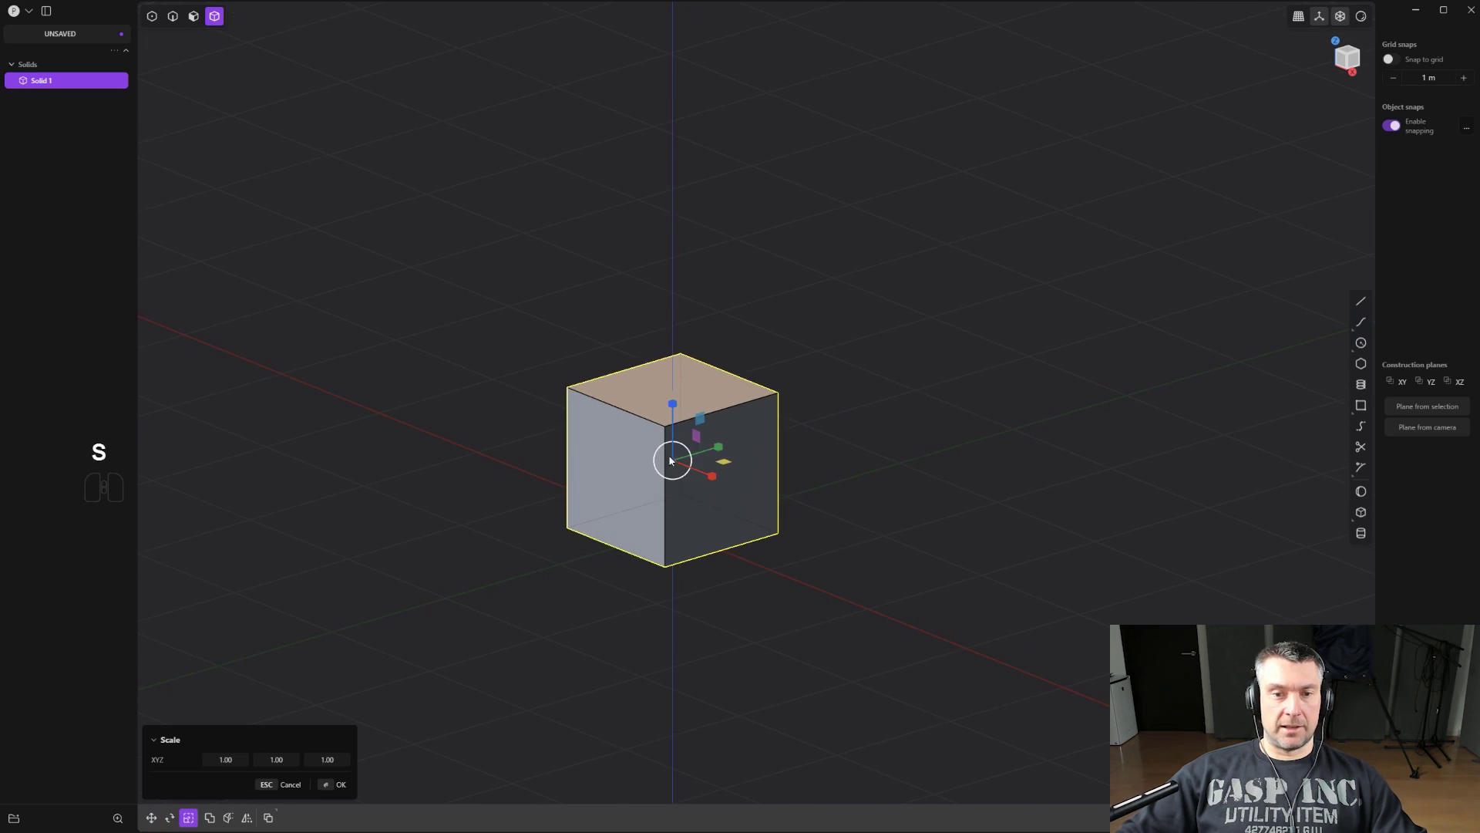
left_click_drag(663, 447, 612, 478)
key("ctrl+z")
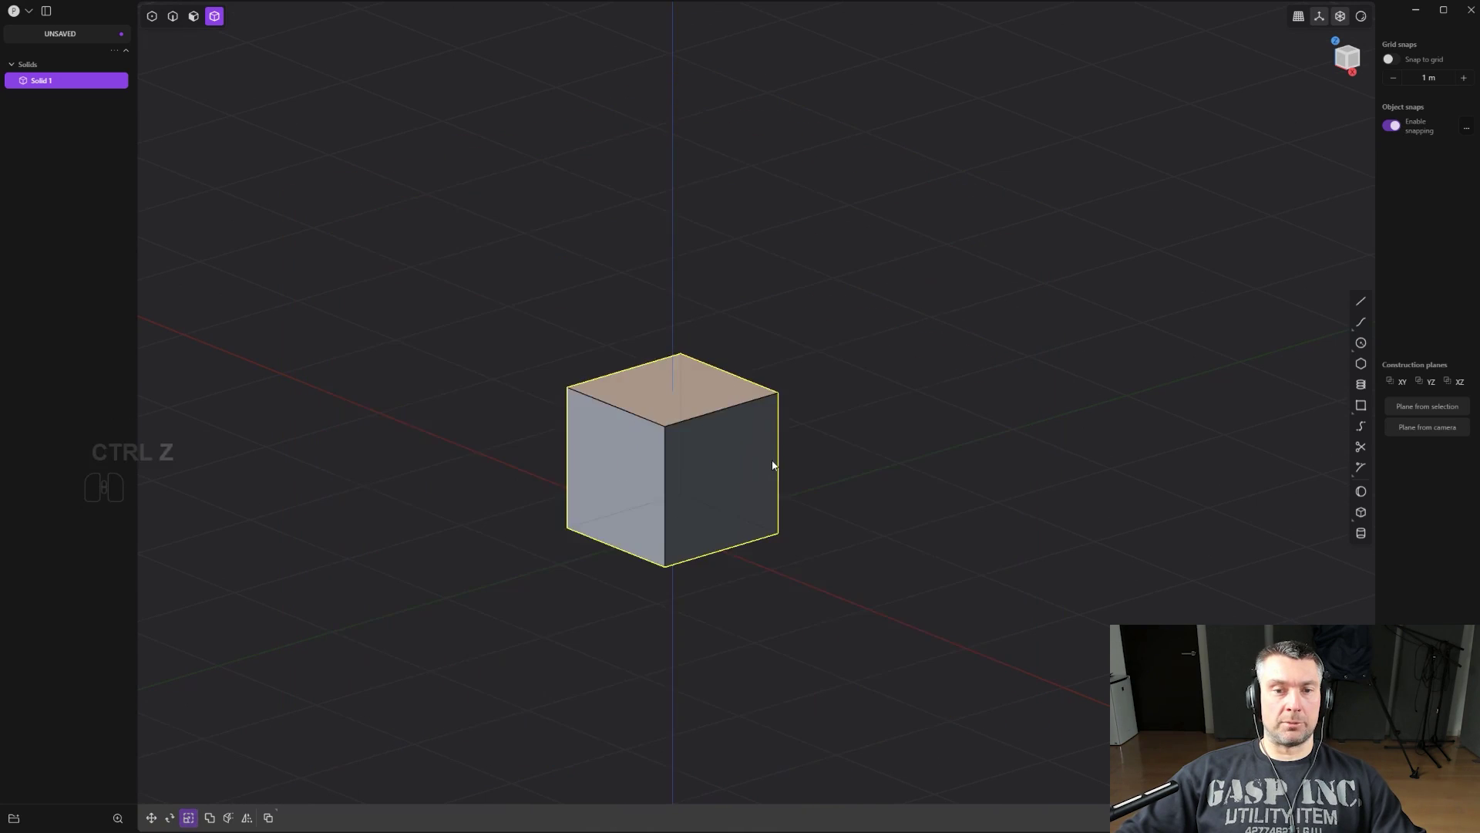
scroll(852, 466, "down", 2)
key("s")
key("ctrl+z")
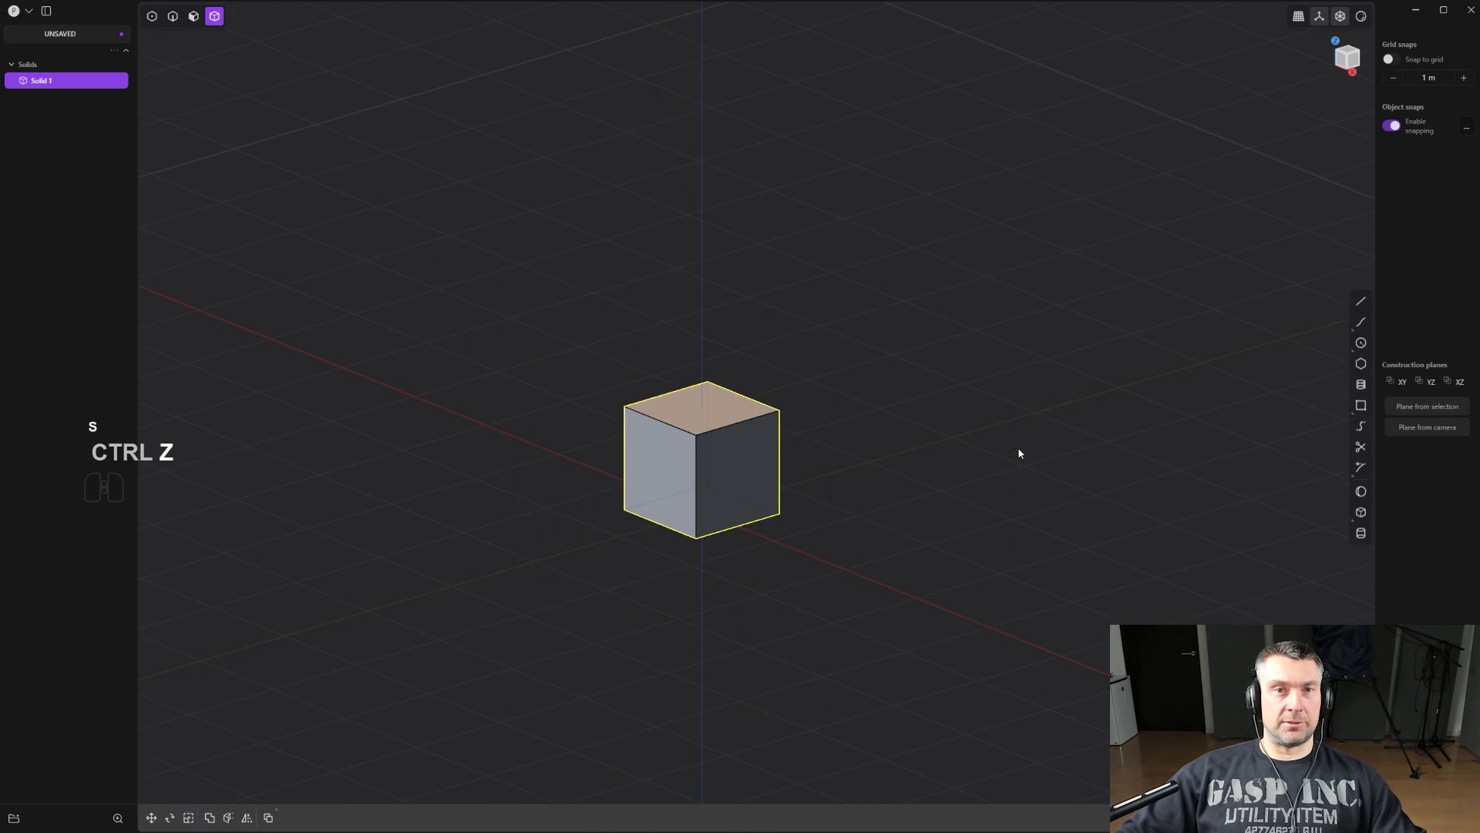
Duplicate the cube, shift the copy within the YZ plane so it partly overlaps the original, and clear the selection.
scroll(844, 505, "up", 3)
middle_click_drag(828, 498, 914, 480, "shift")
middle_click_drag(914, 480, 814, 379)
scroll(884, 381, "up", 2)
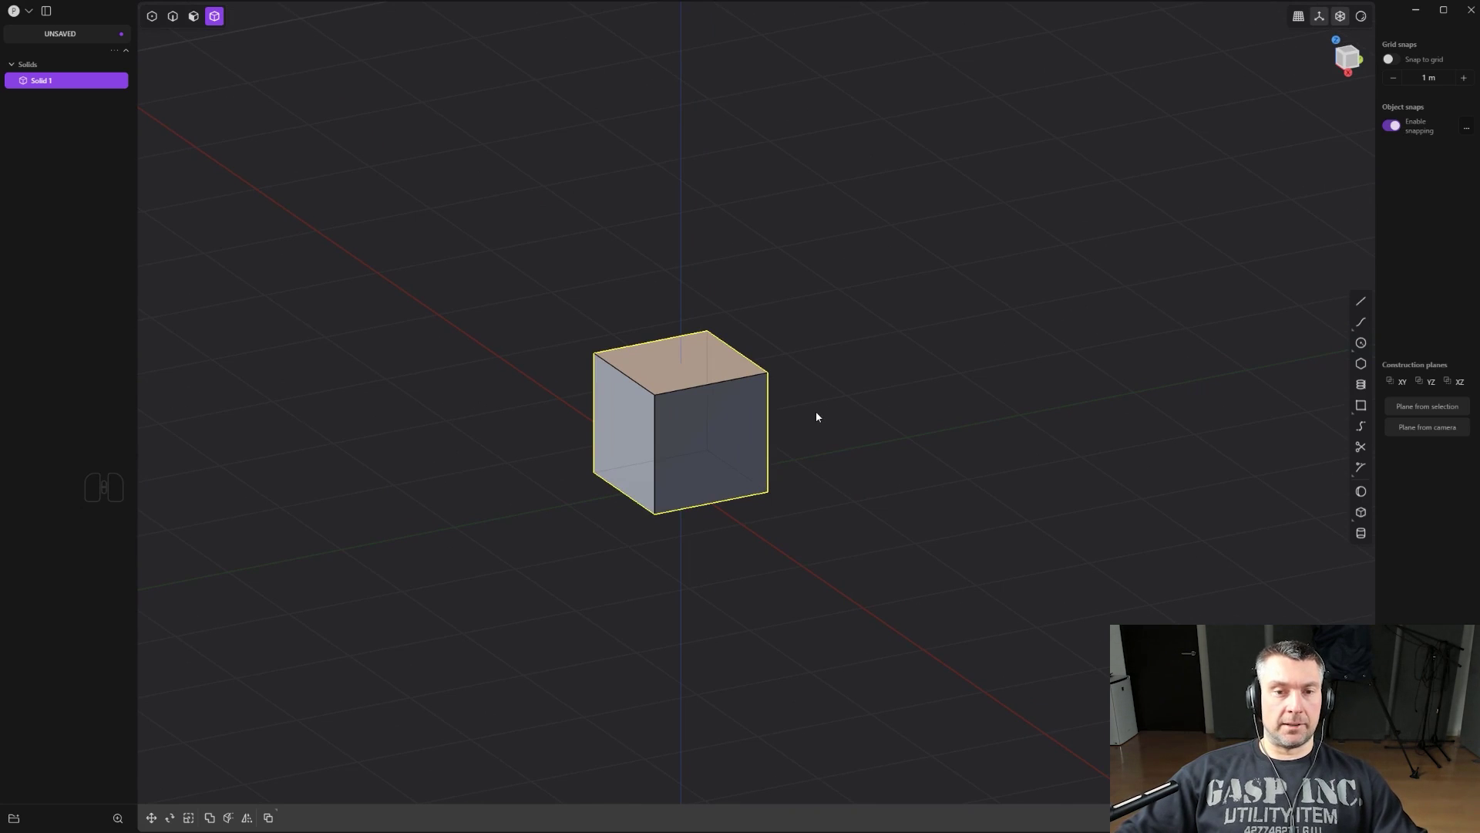
key("shift+d")
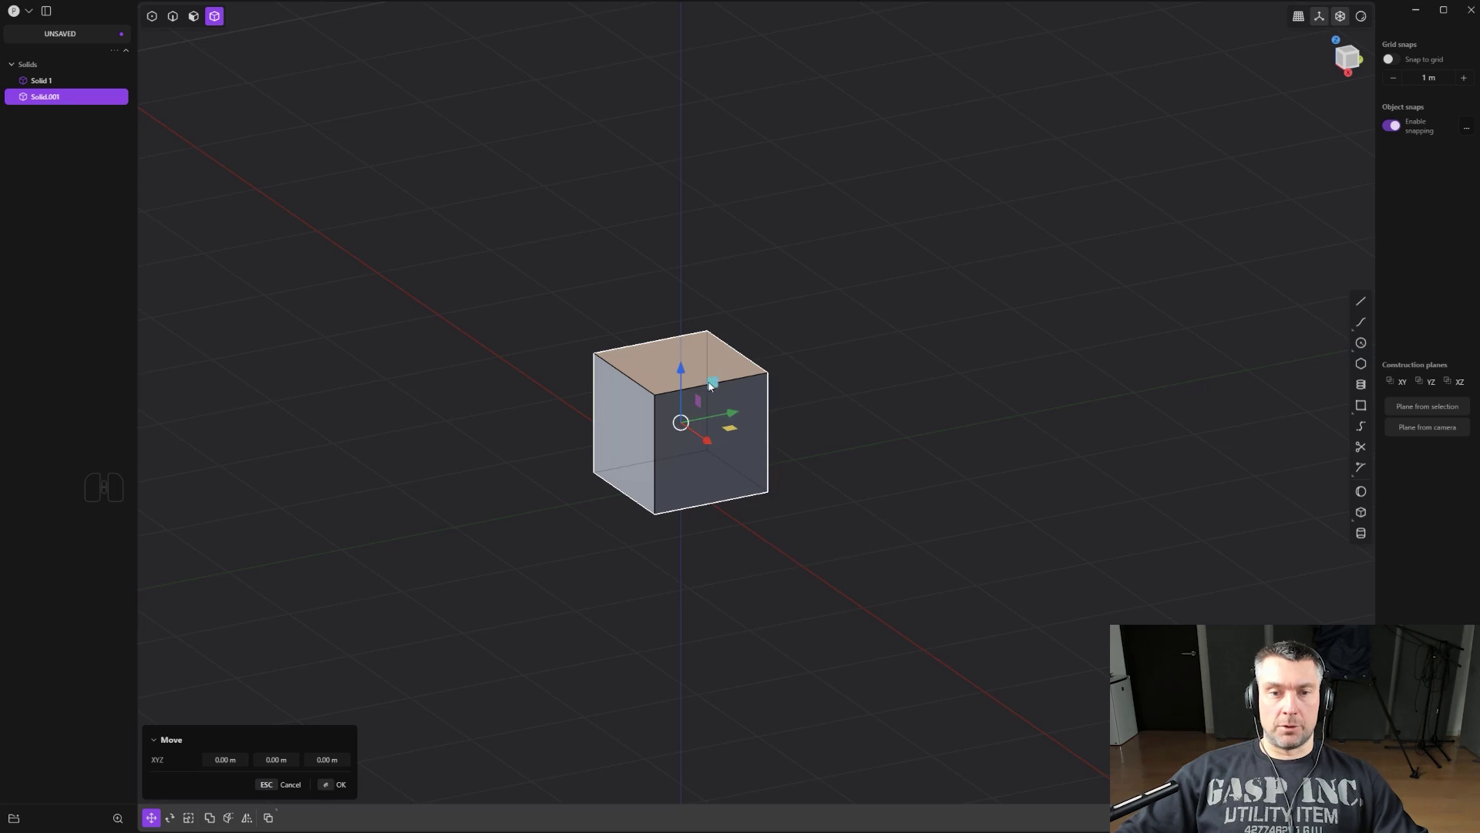
left_click_drag(710, 384, 852, 389)
key("Return")
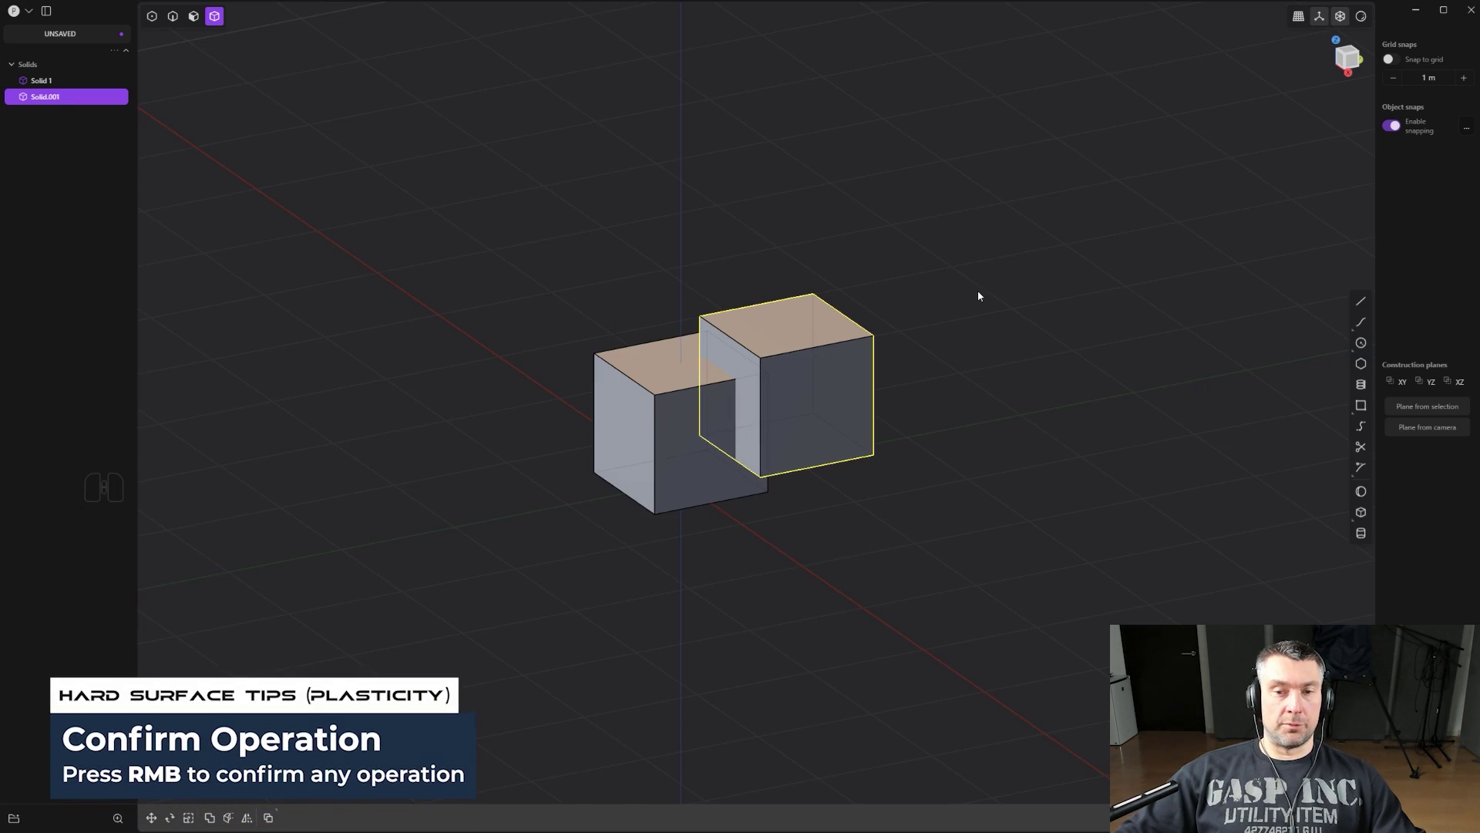
scroll(977, 296, "up", 5)
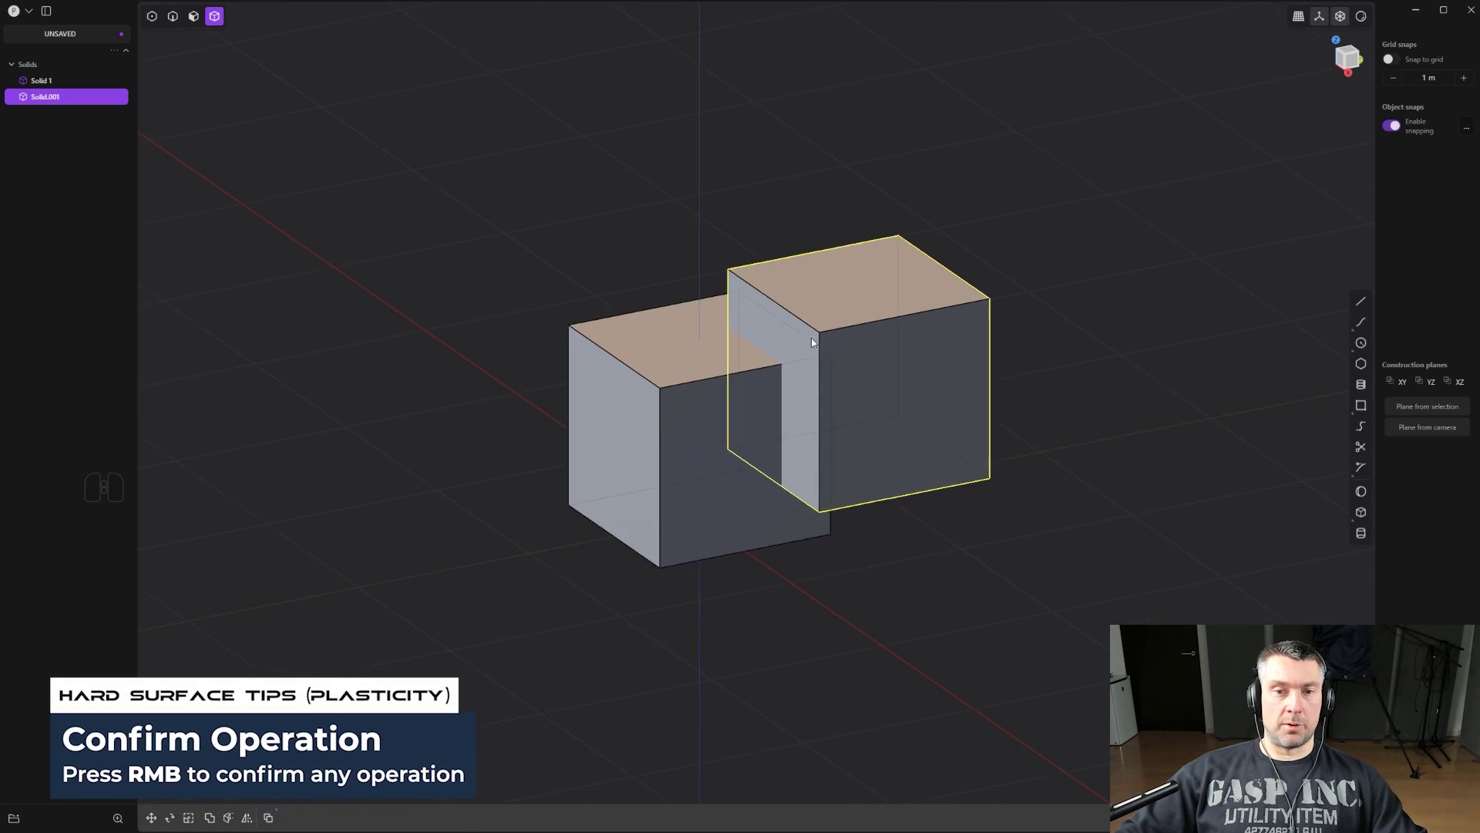
left_click(977, 498)
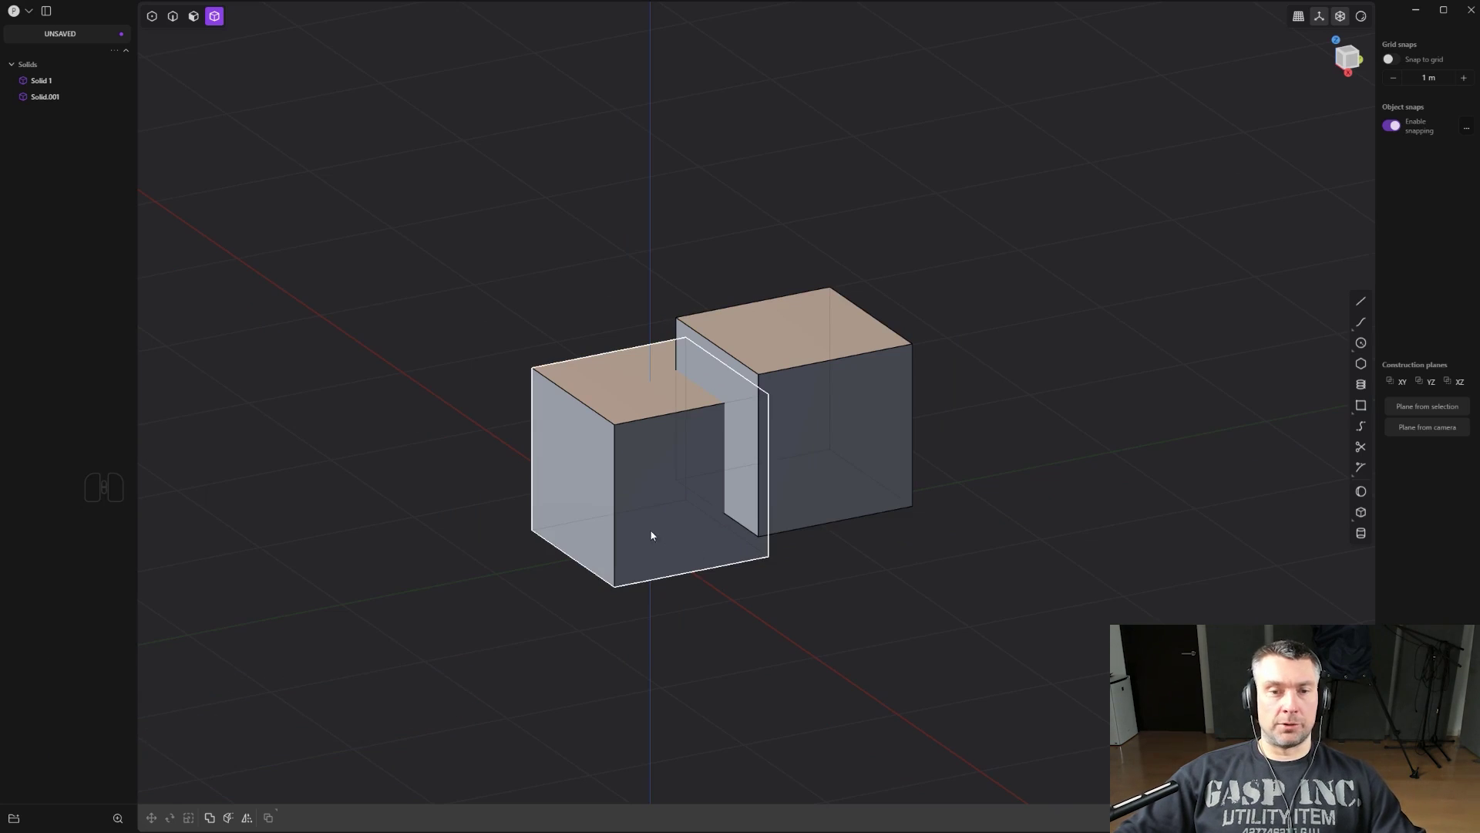
Try subtracting the copied cube from the original cube with a Boolean difference, and undo the operation.
left_click(644, 457)
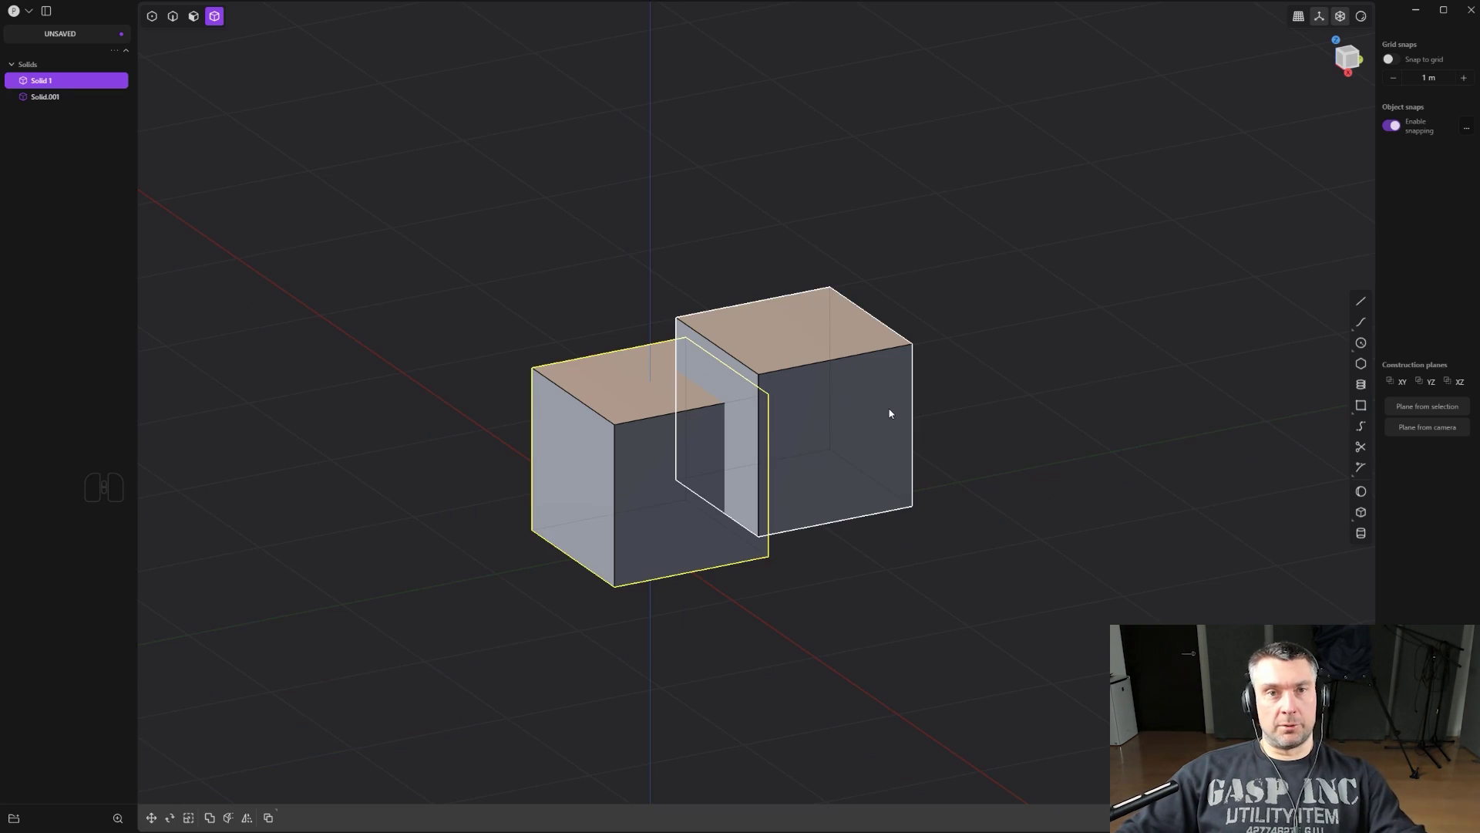
middle_click_drag(945, 429, 972, 366, "shift")
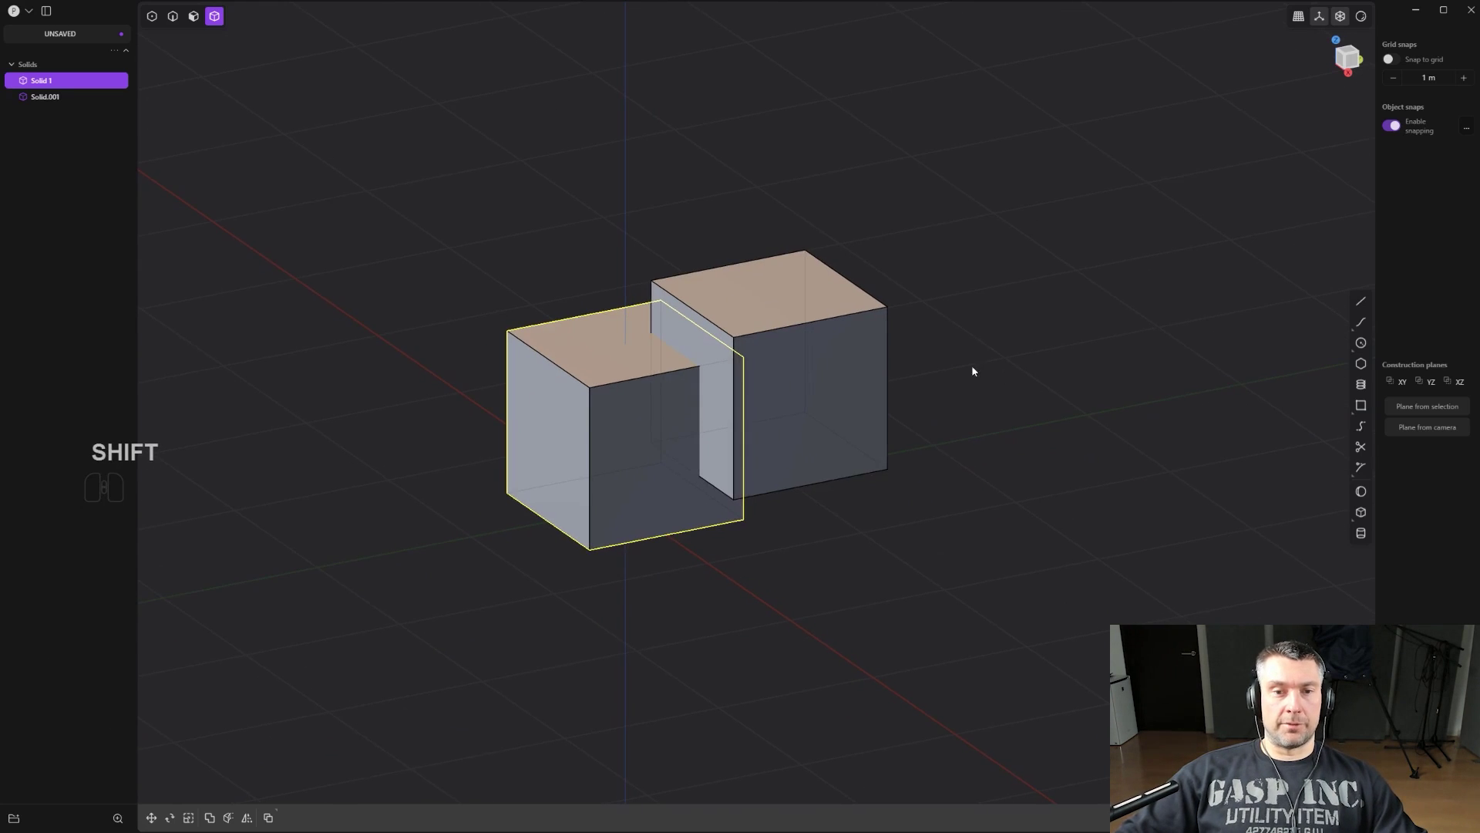
key("q")
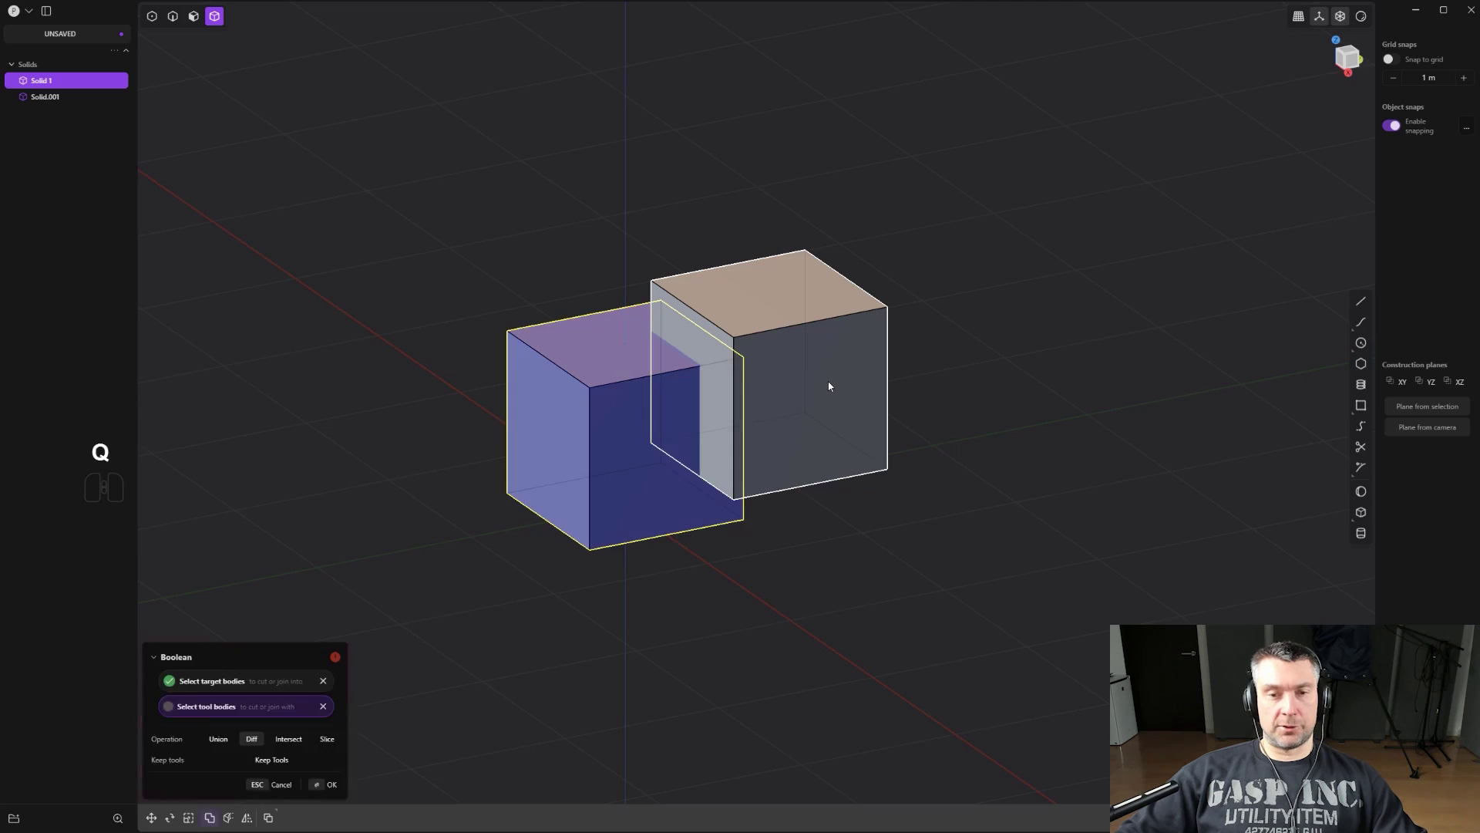
left_click(818, 357)
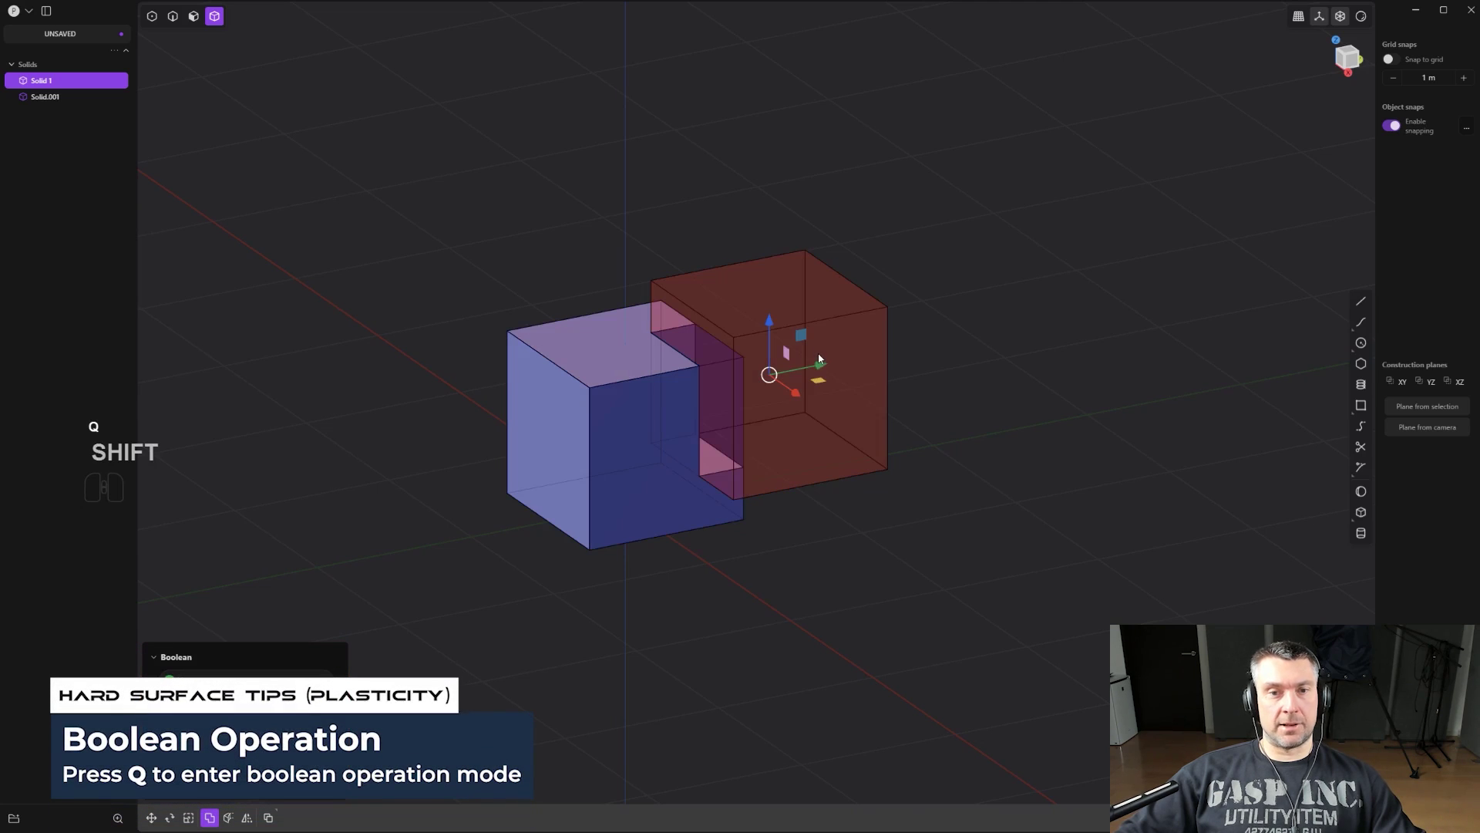
right_click(989, 387)
key("ctrl+z")
key("ctrl+z")
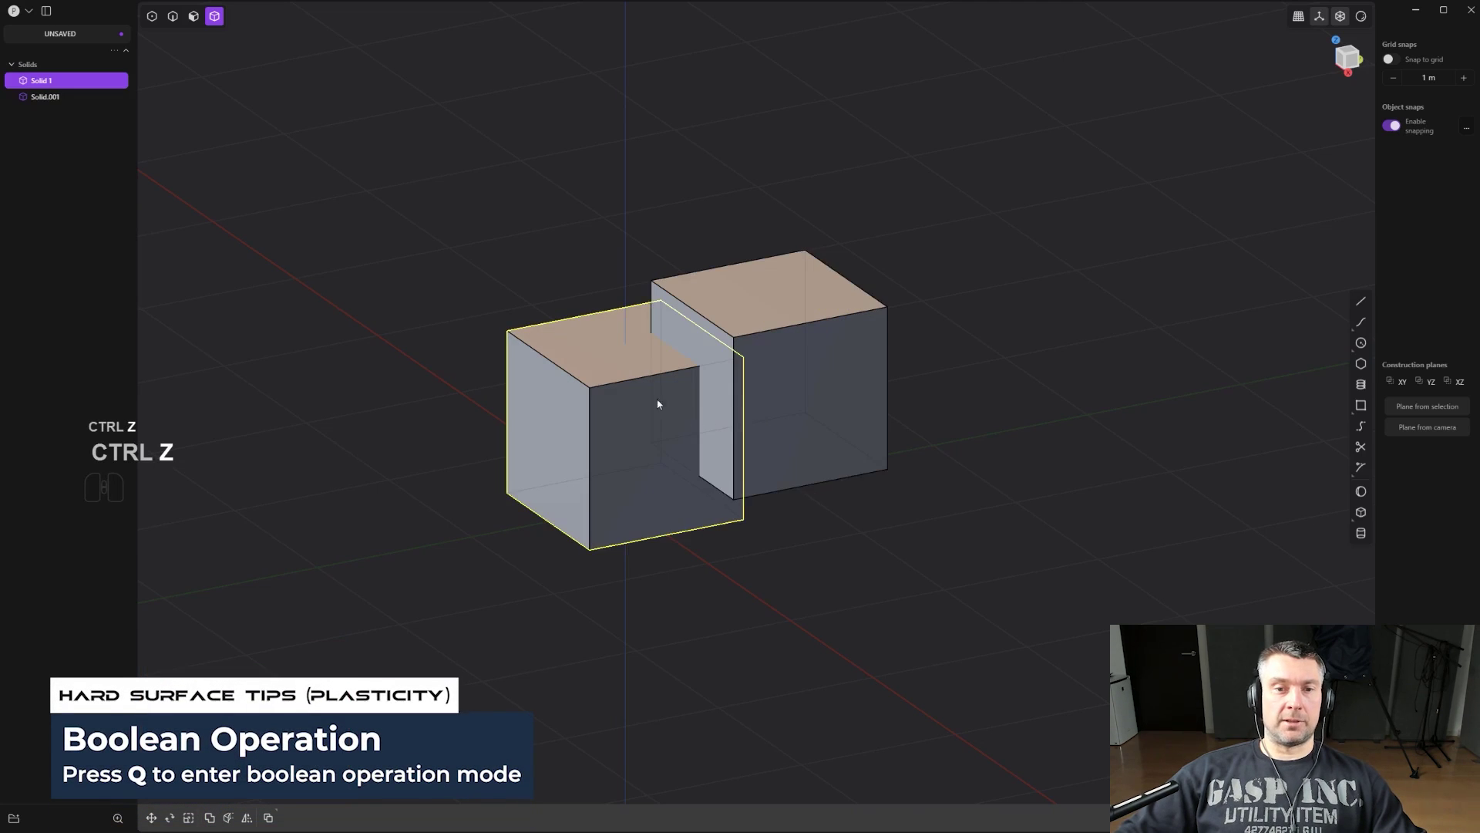
Start a Boolean with the original cube as target and the copy as tool, previewing the Union and Slice operations.
left_click(811, 374, "shift")
key("q")
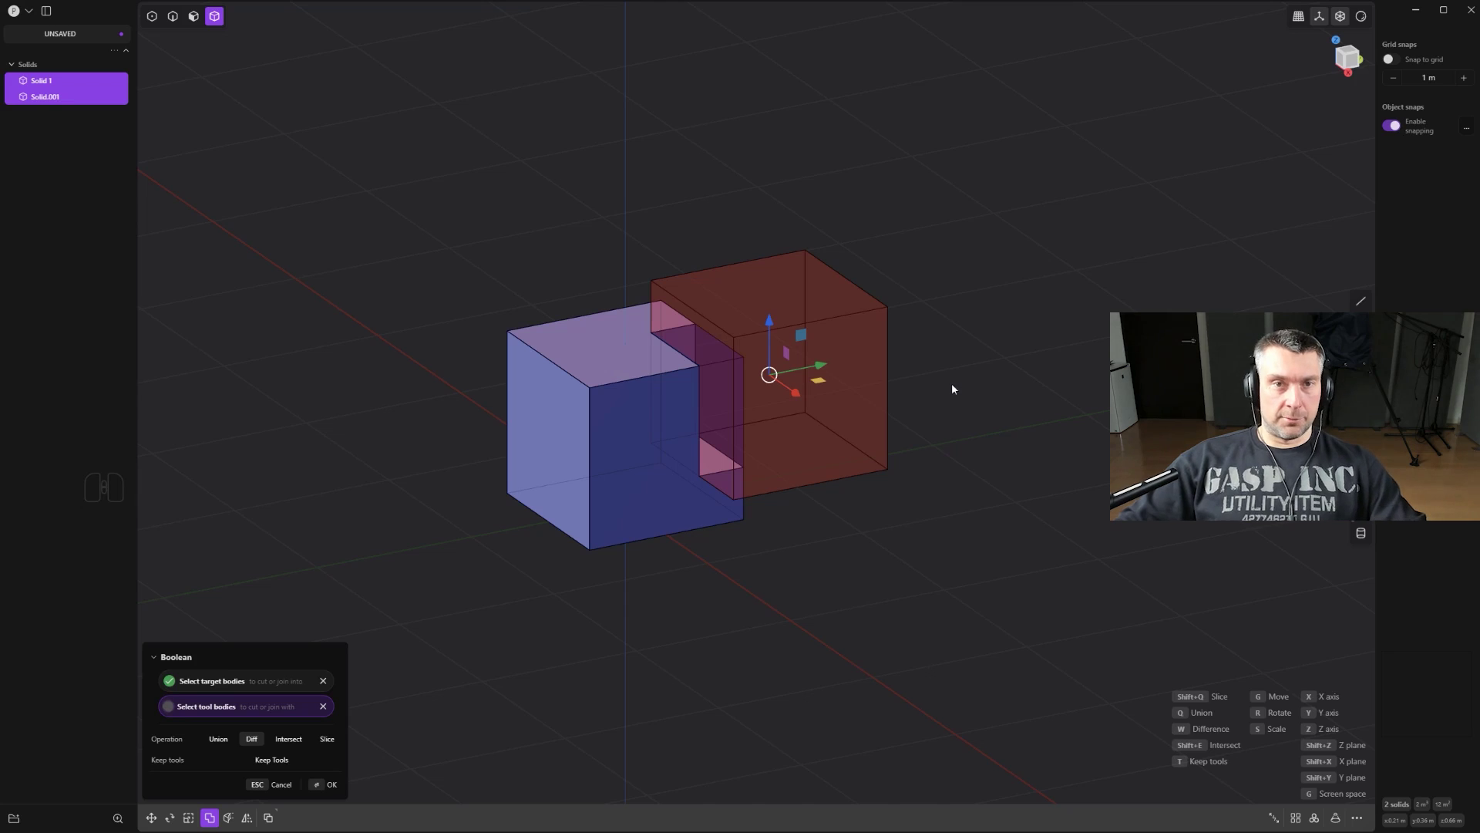
middle_click_drag(787, 413, 661, 420)
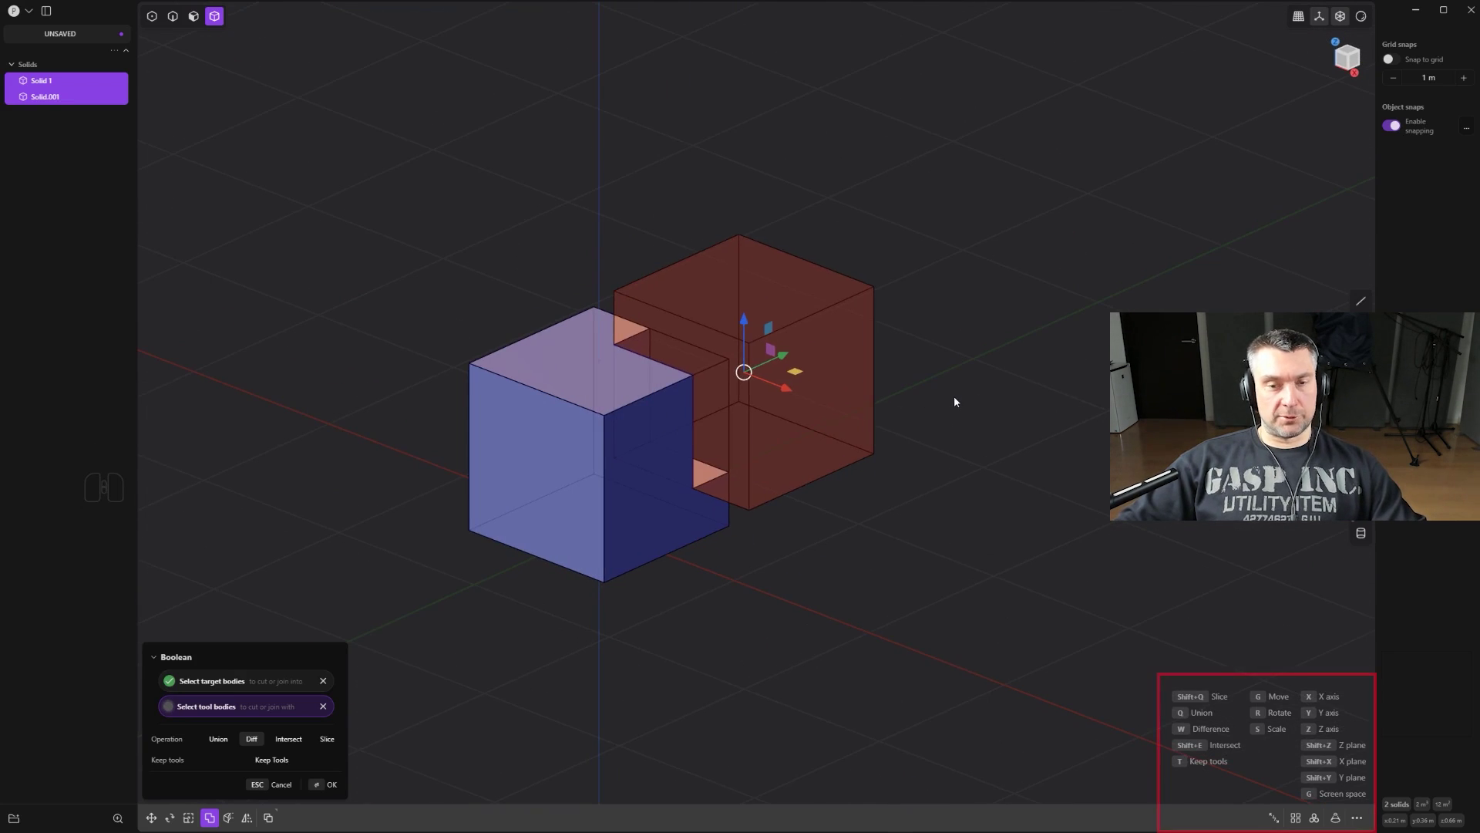
key("q")
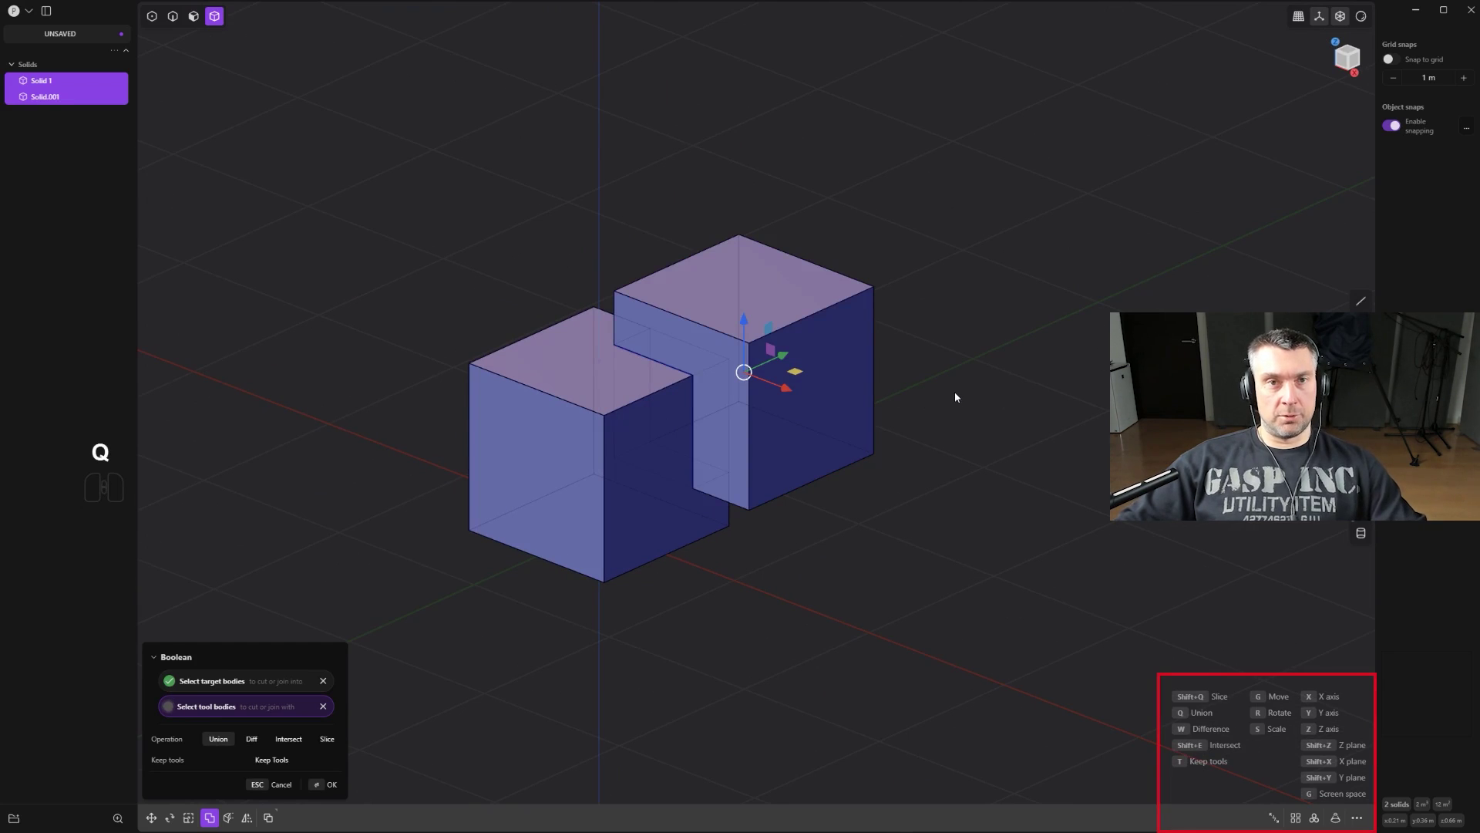
key("shift")
key("shift+q")
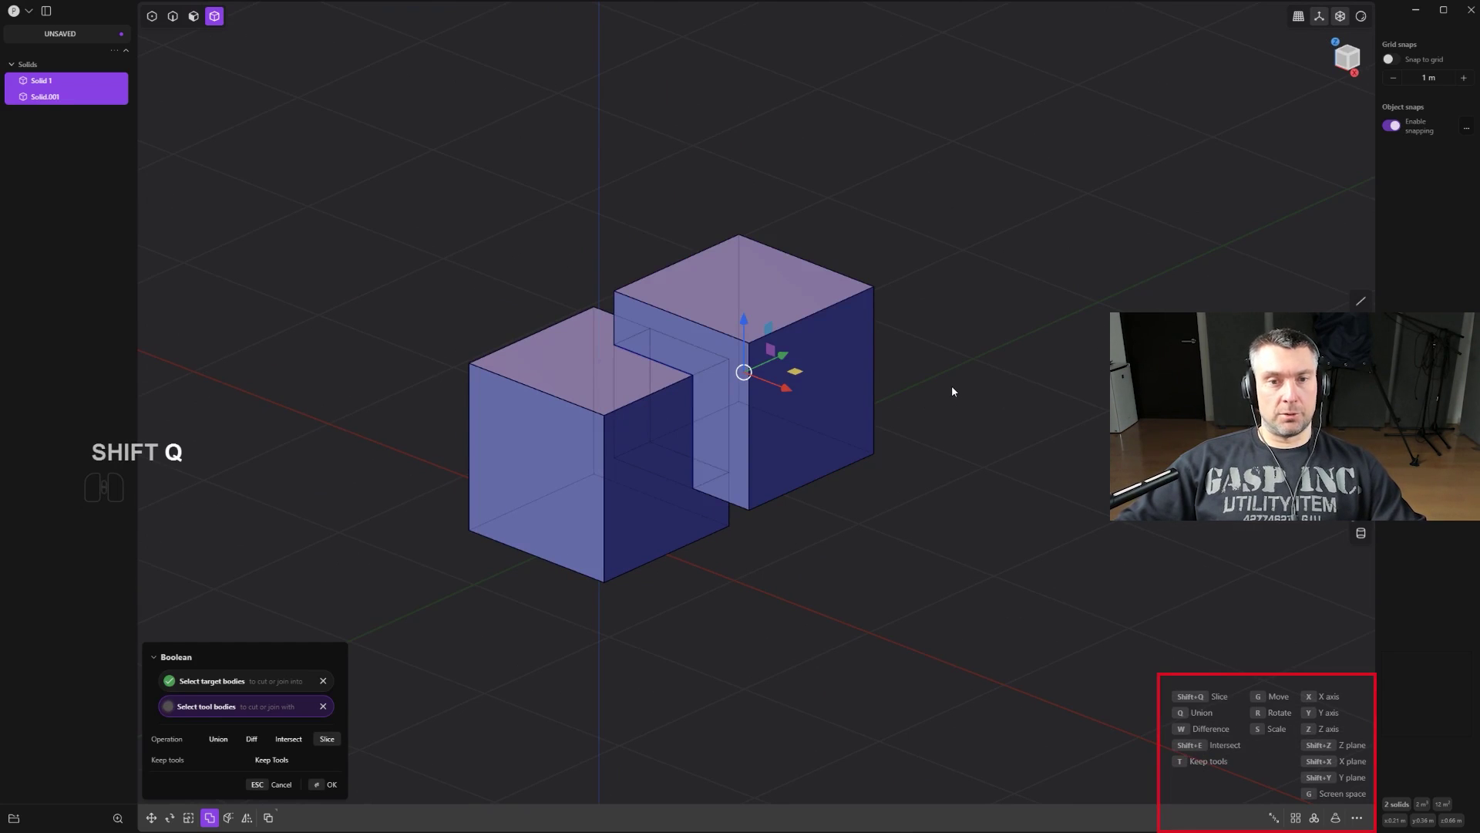
Switch the X-ray display off and on twice to compare how the overlapping cubes' hidden edges appear.
scroll(682, 345, "up", 3)
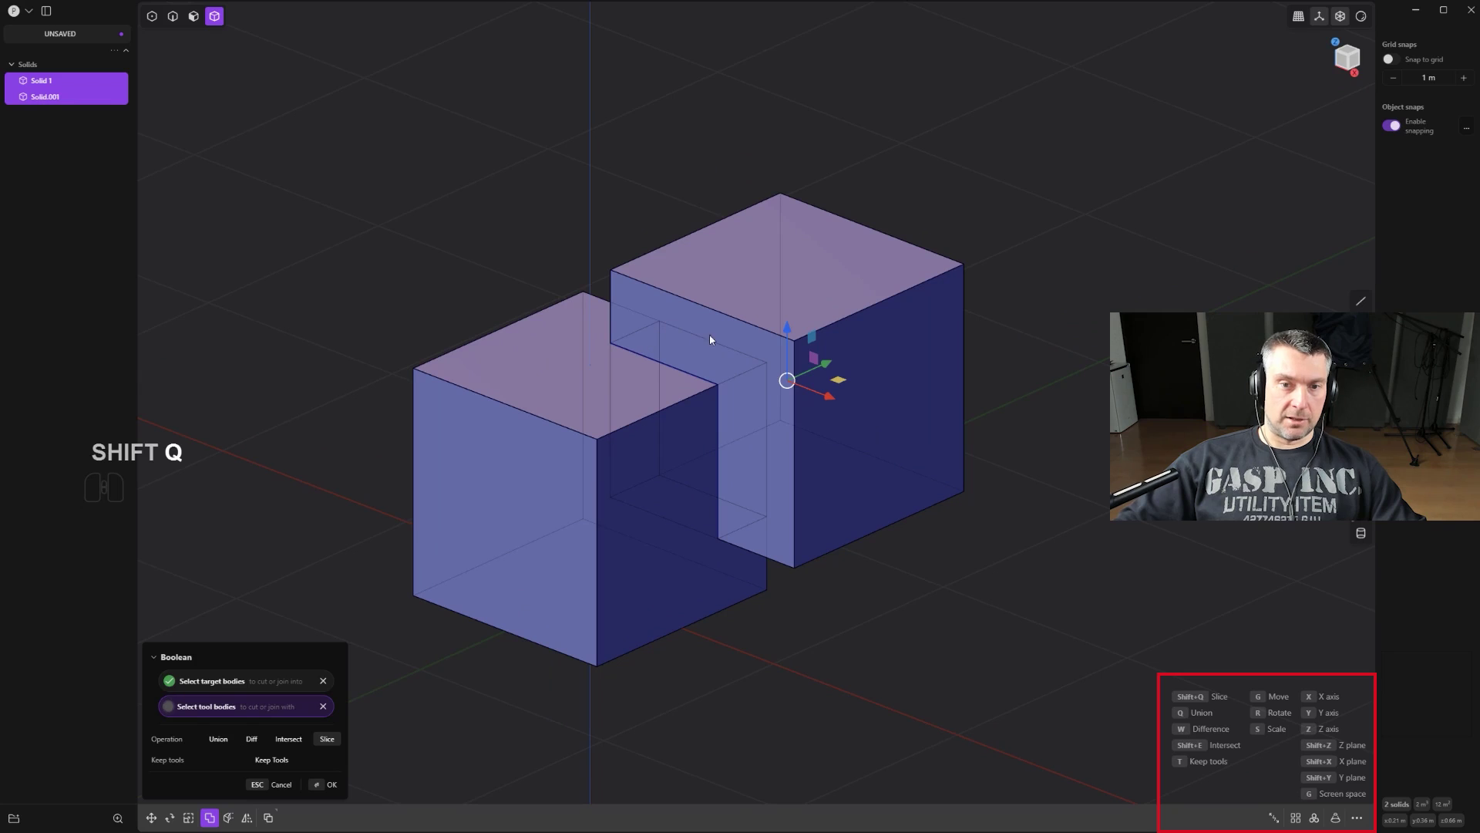
key("alt+z")
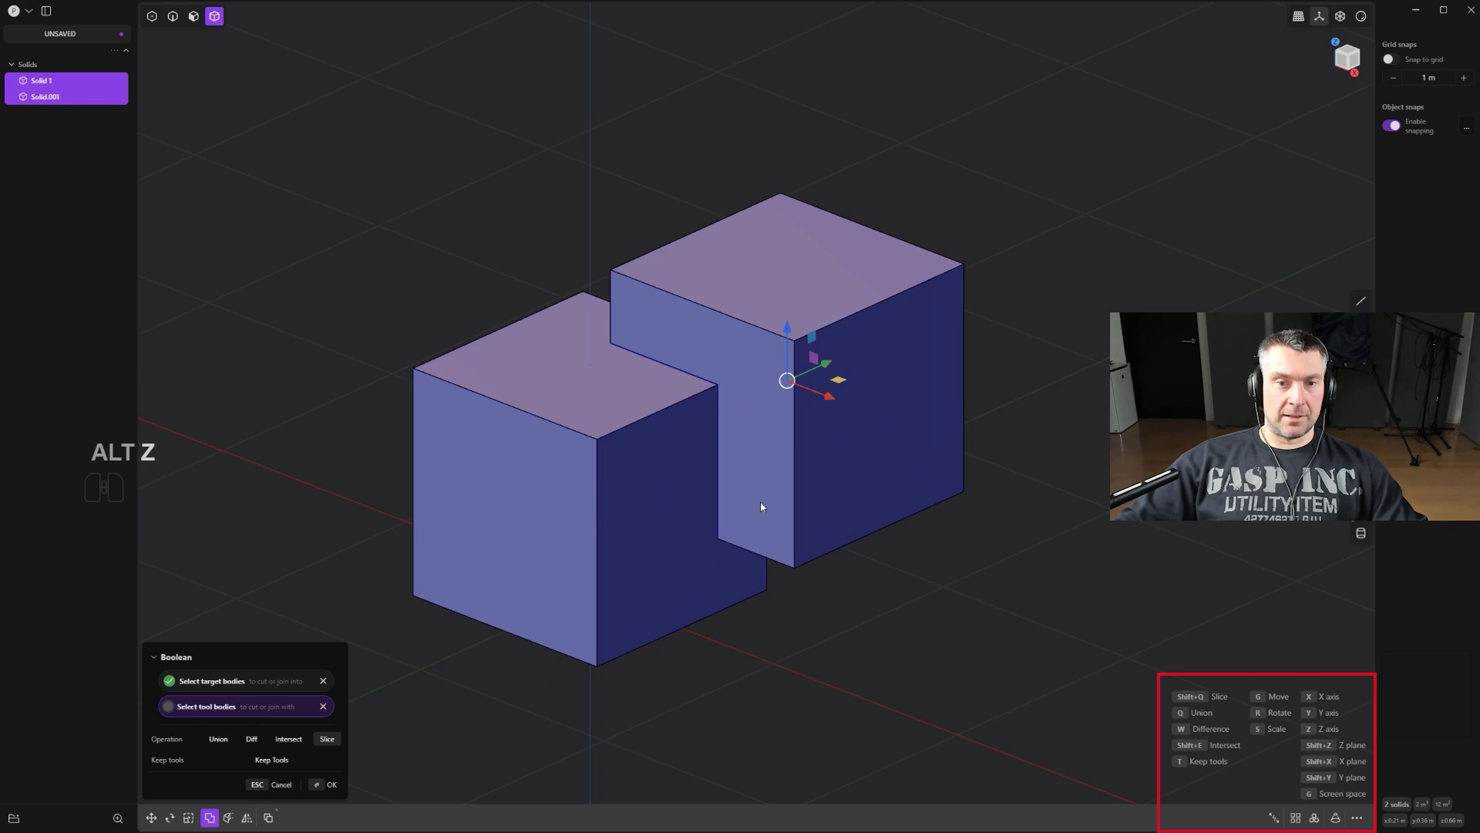
key("alt+z")
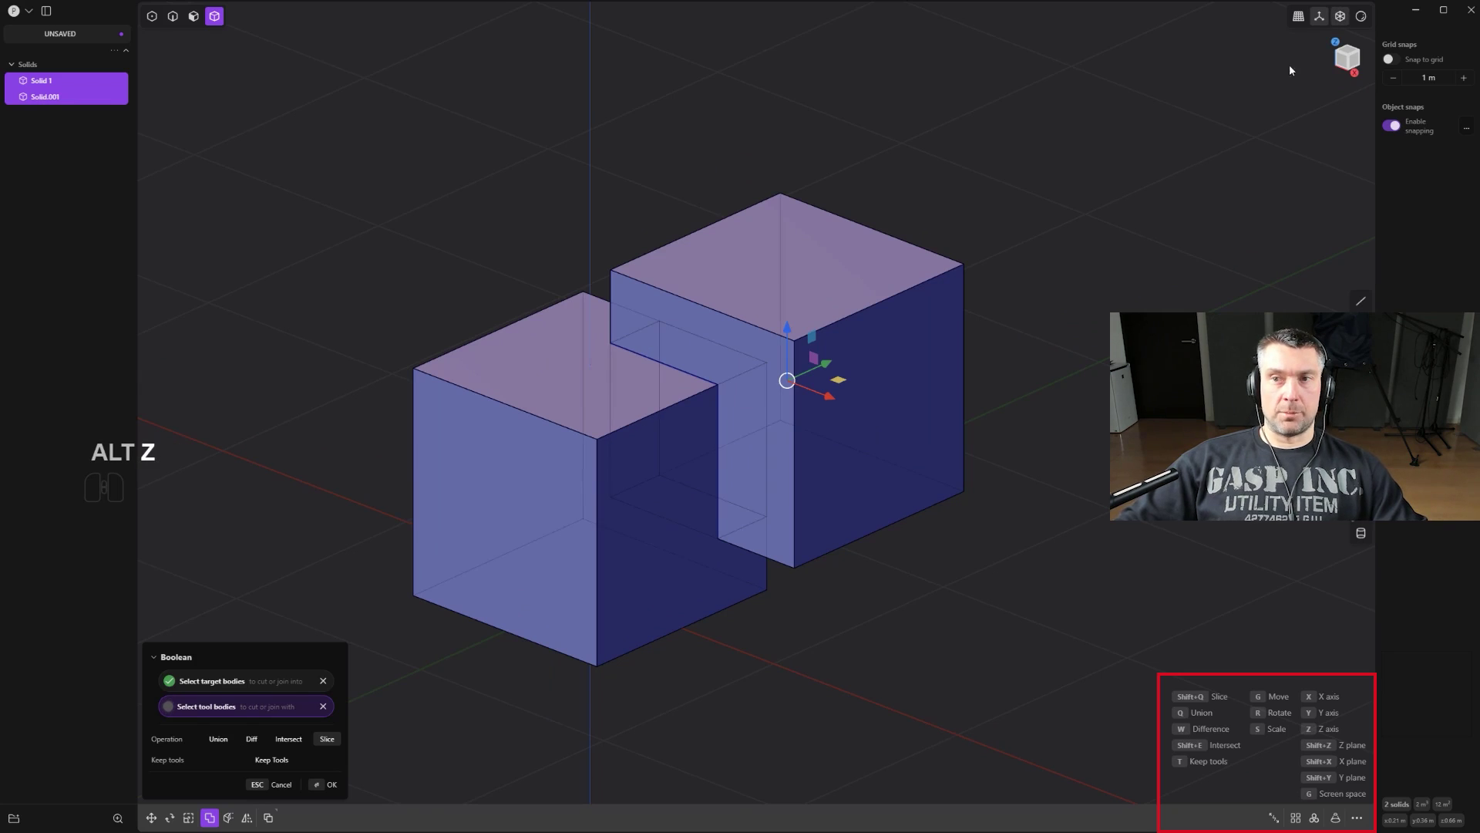
left_click(1346, 24)
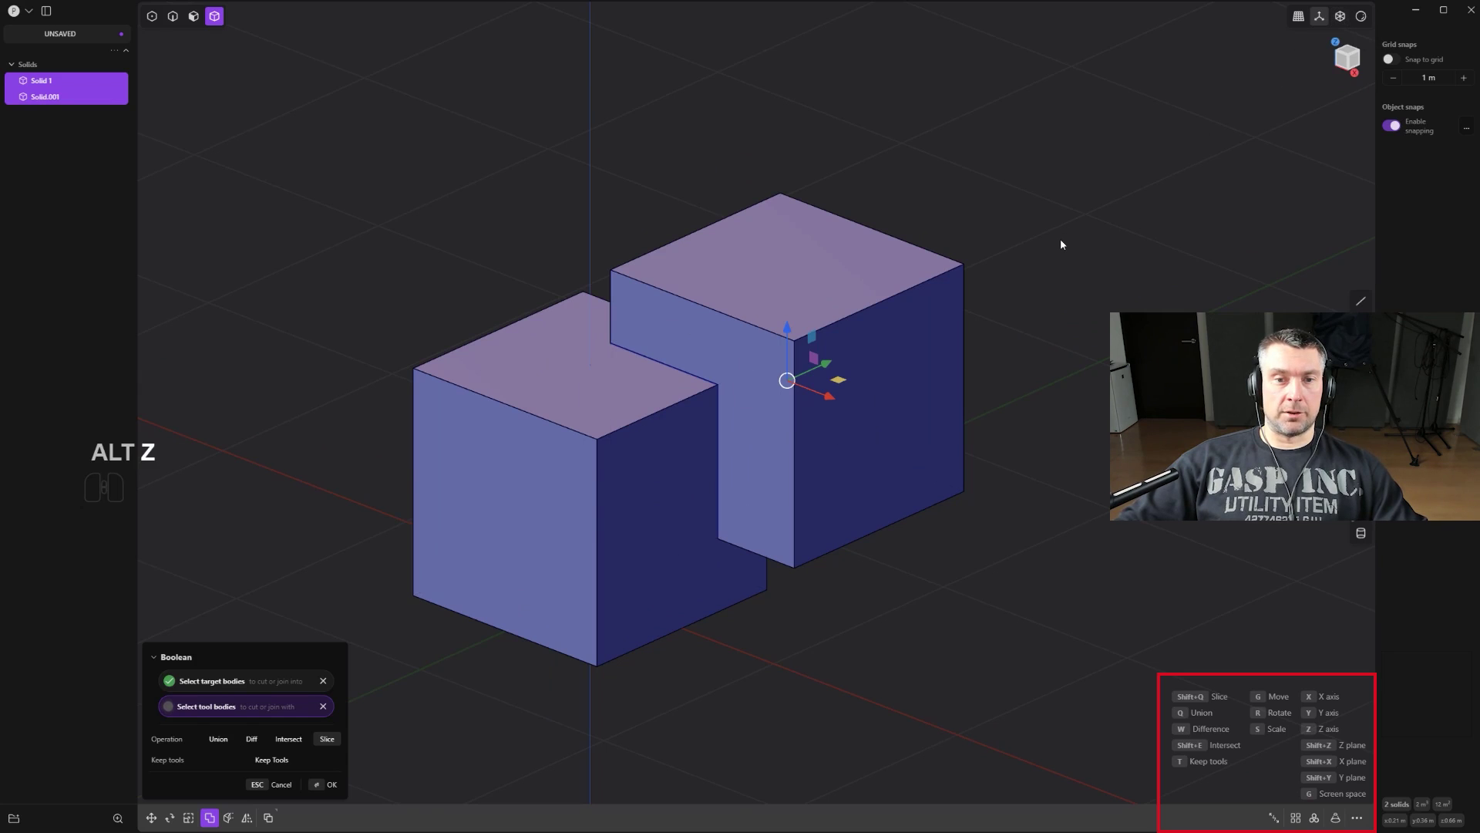
key("alt+z")
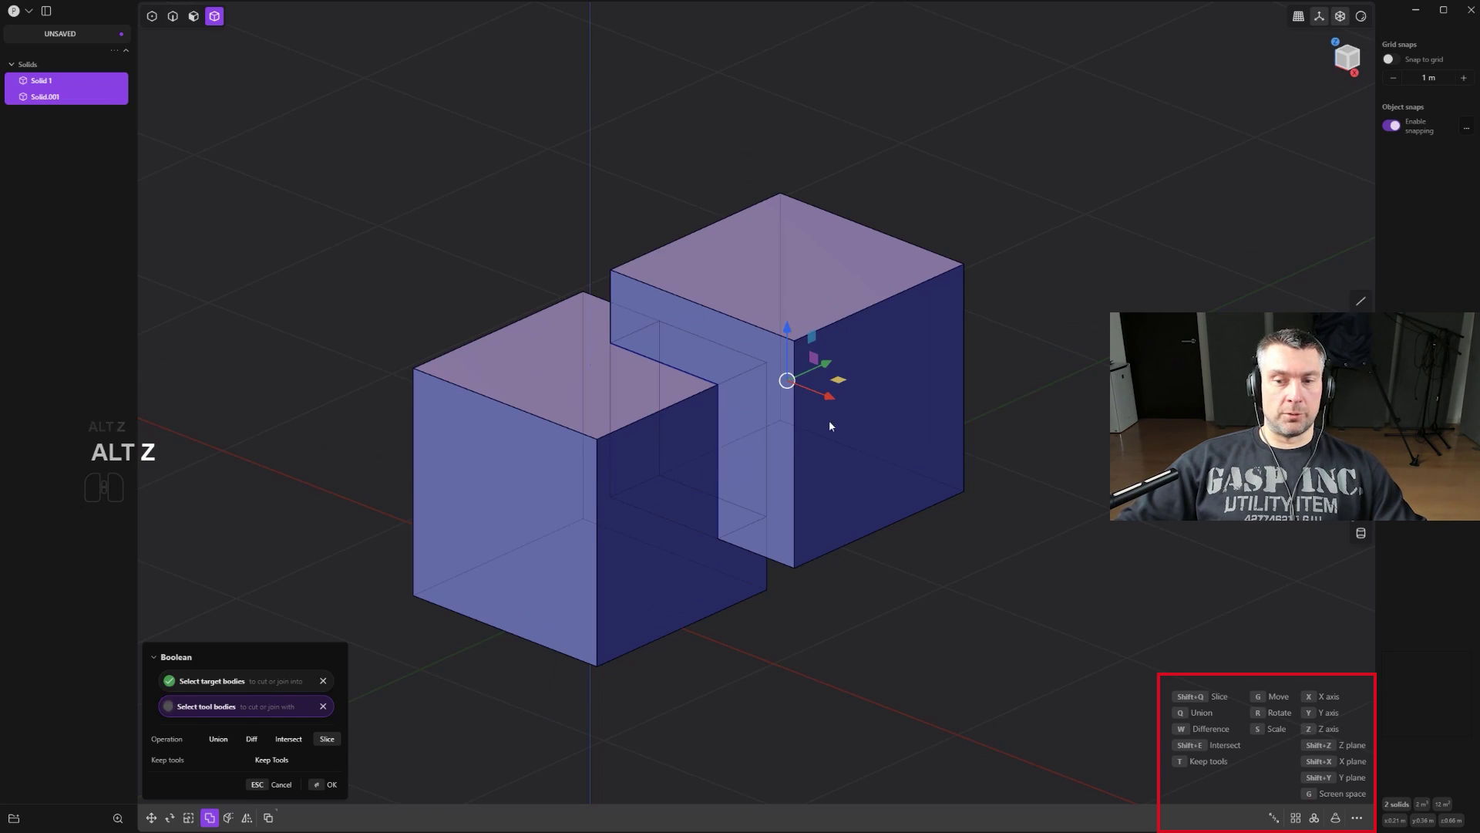
middle_click_drag(829, 425, 864, 370, "shift")
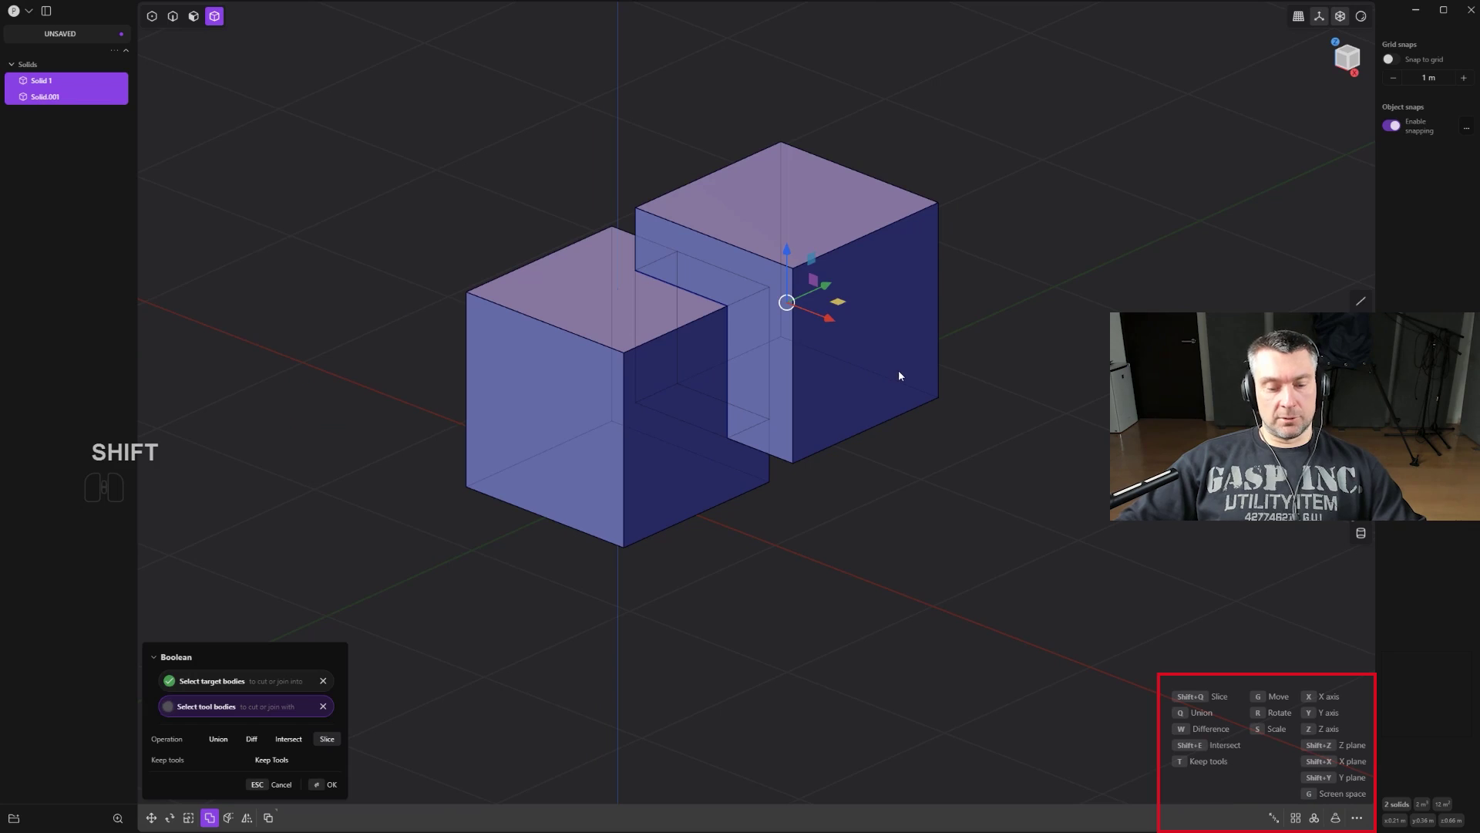
Preview the Intersect and Union operations, apply the Boolean as Diff, and undo it.
key("shift+e")
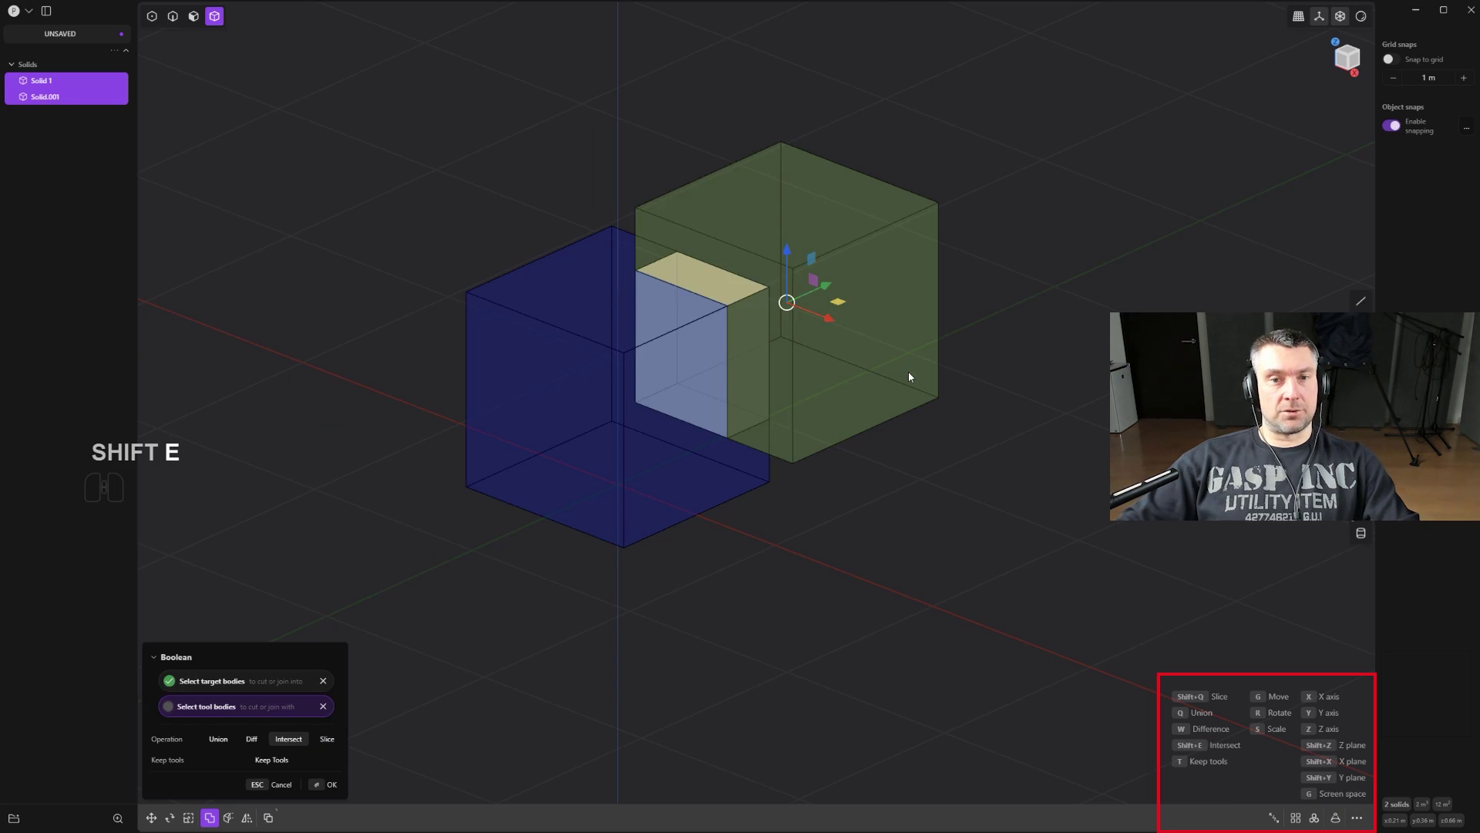
key("q")
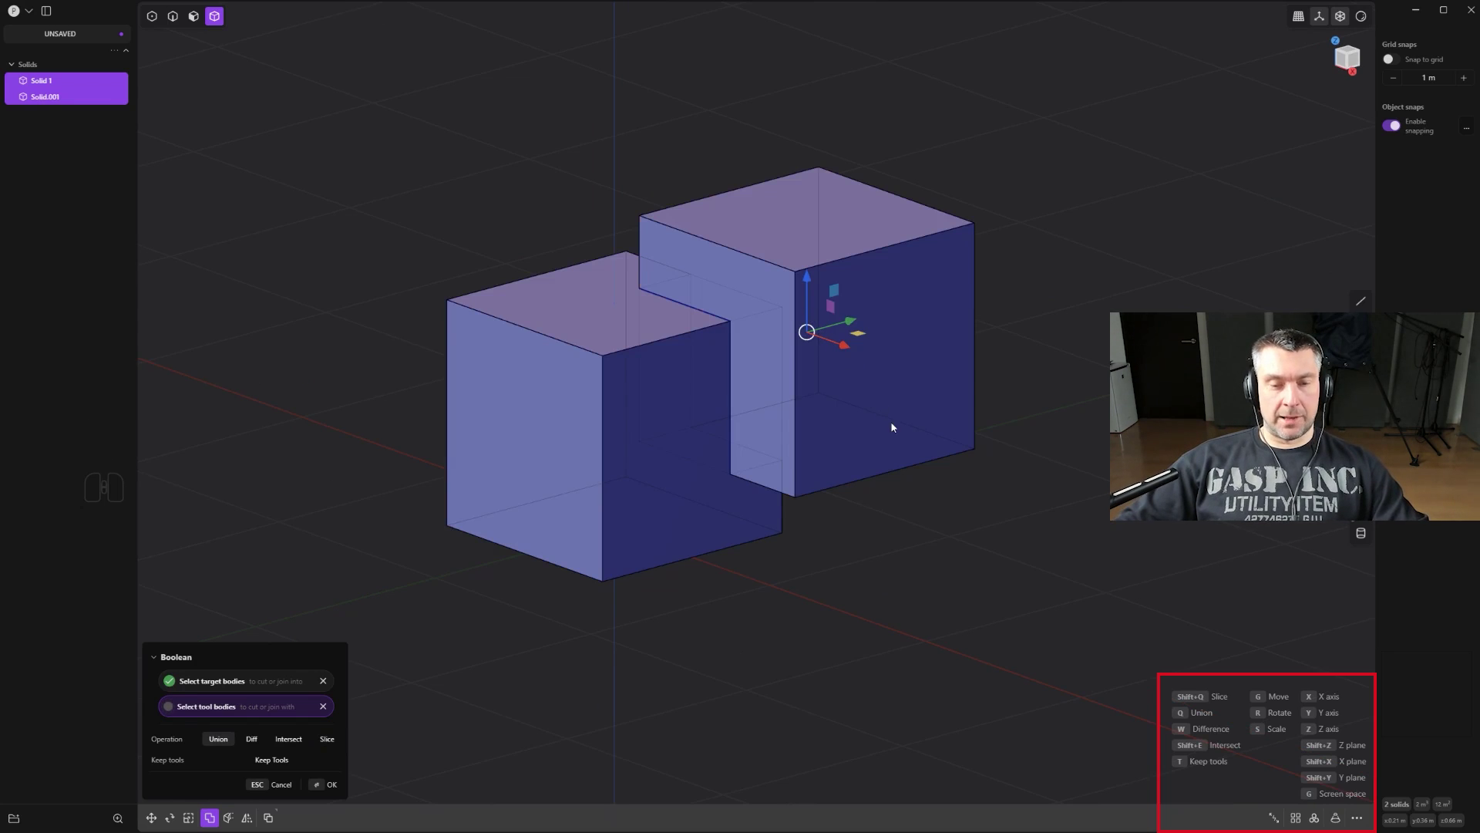
key("w")
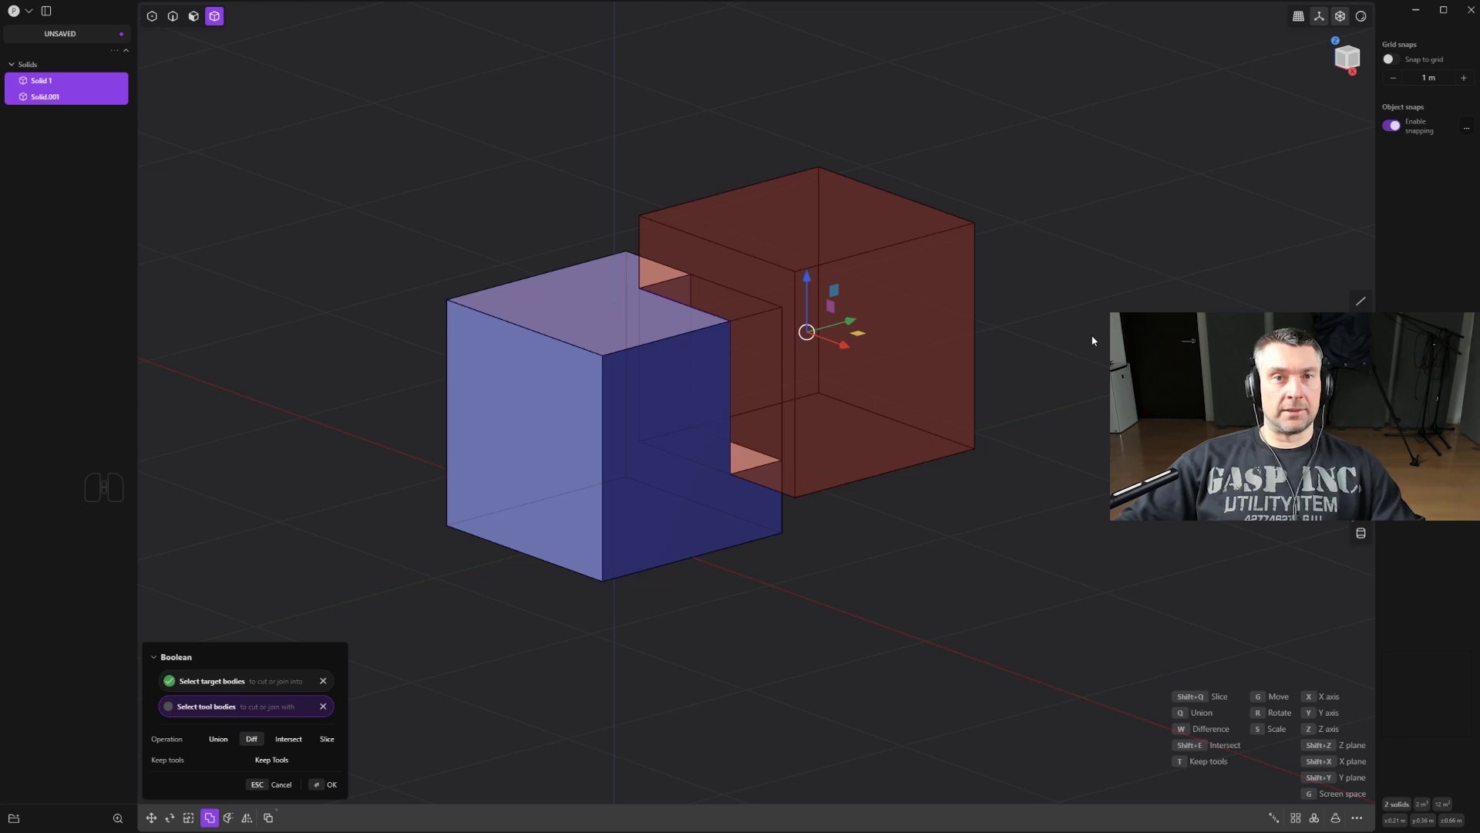
key("Return")
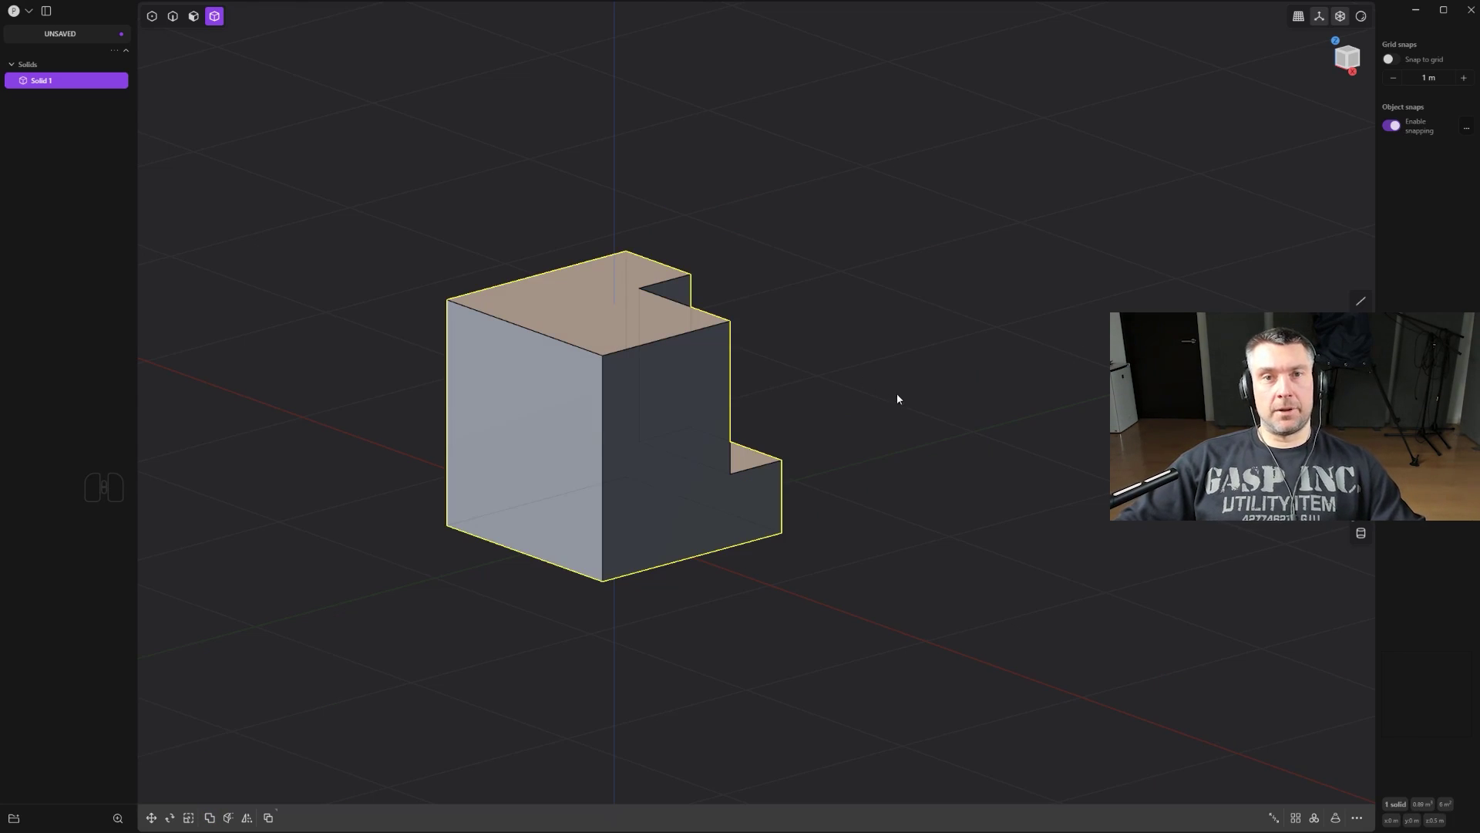
key("ctrl+z")
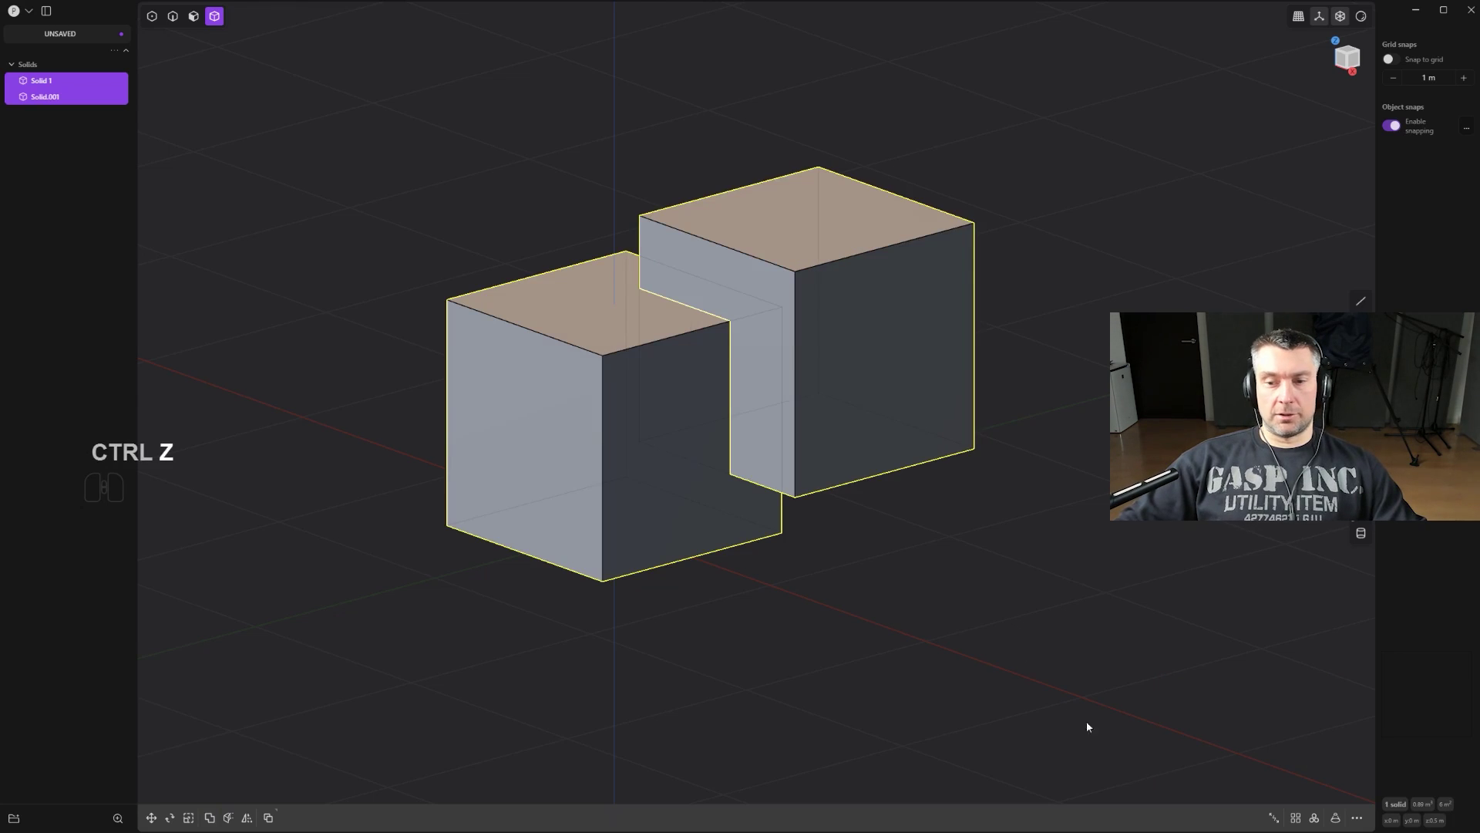
left_click(779, 374)
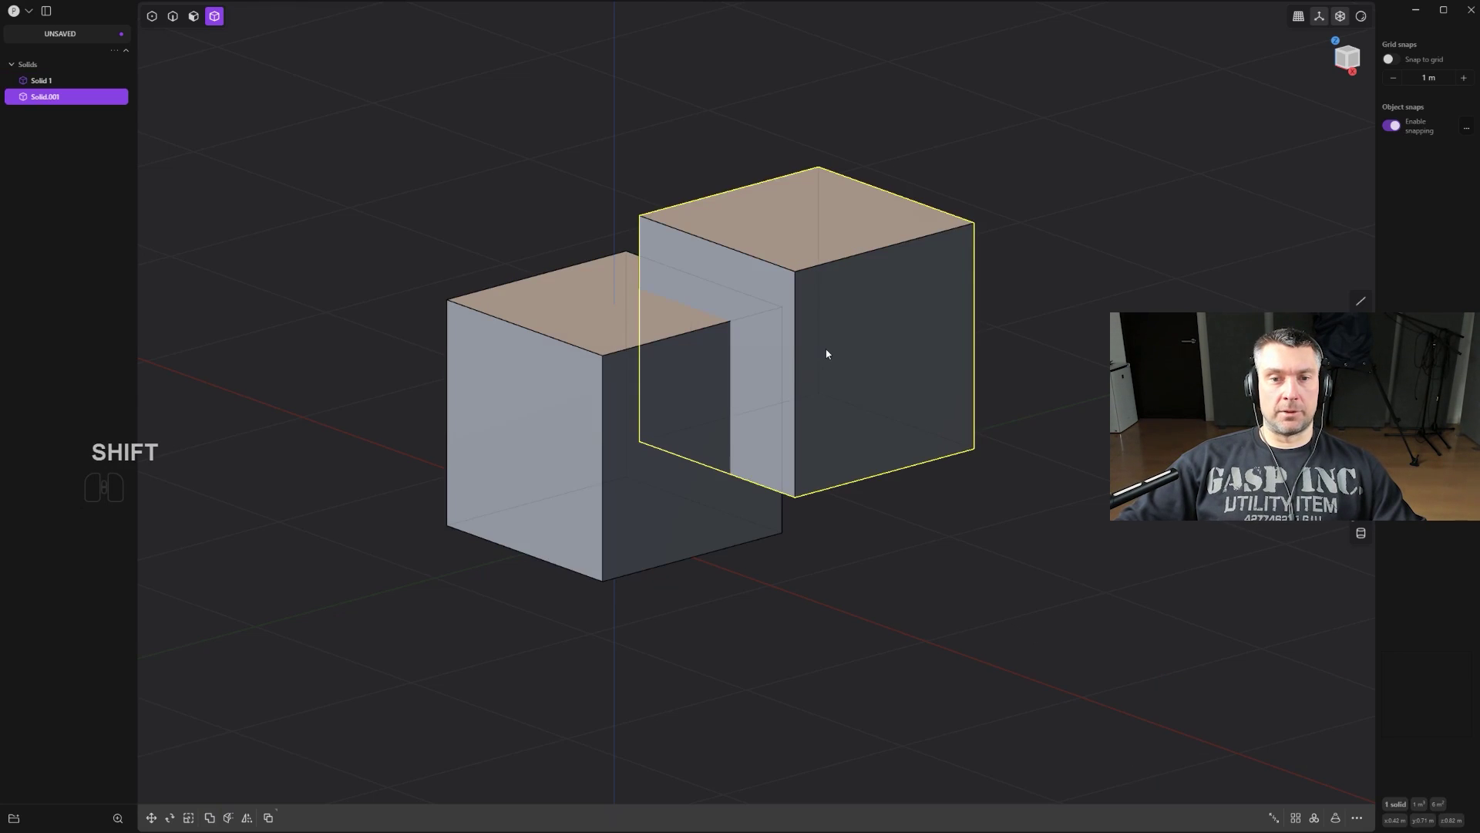
key("q")
key("ctrl+z")
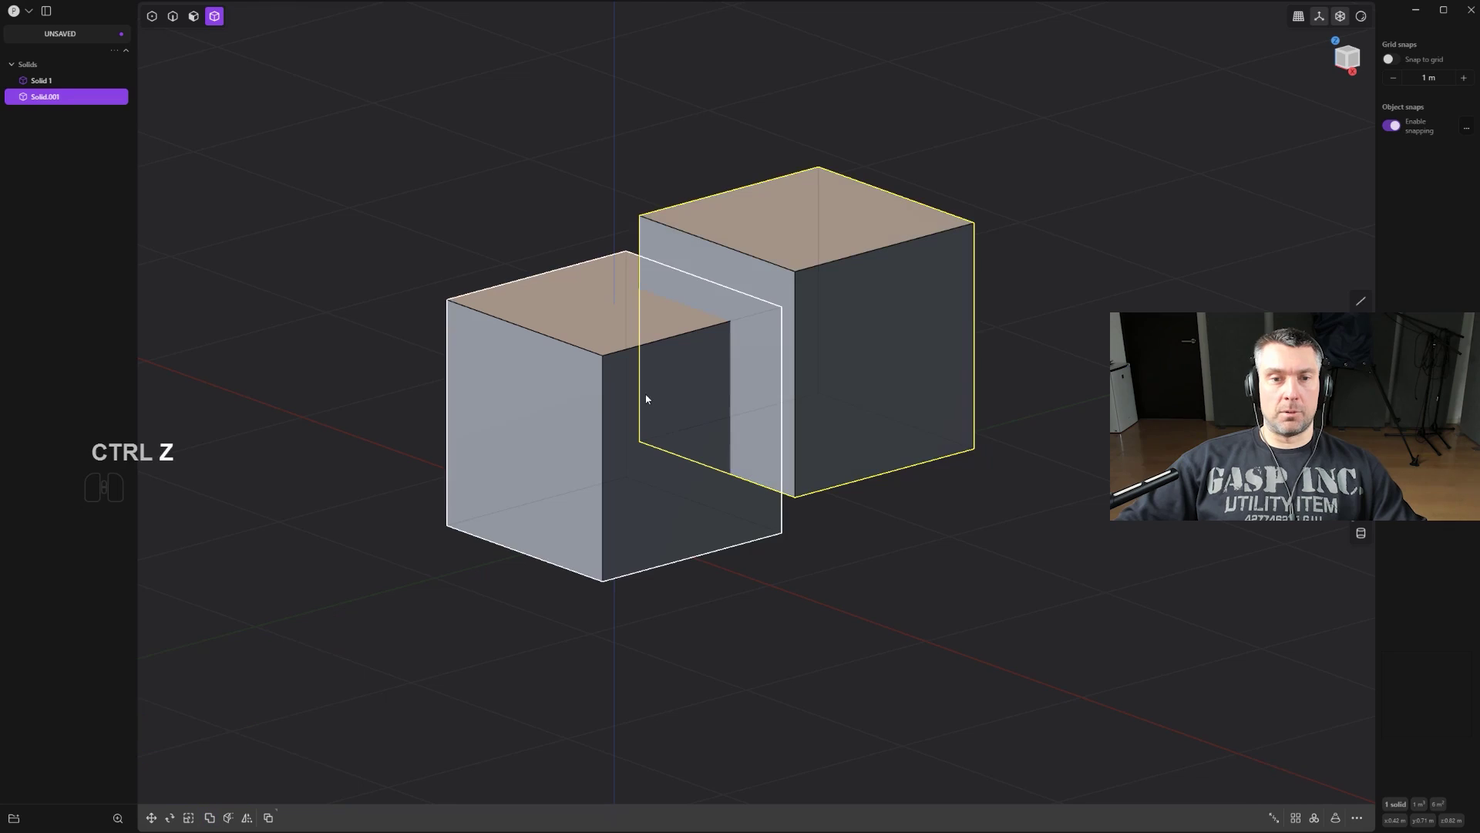
Subtract the copied cube from the original with a Boolean difference, enabling Keep Tools to retain the cutter.
left_click(780, 355)
left_click(885, 282, "shift")
key("q")
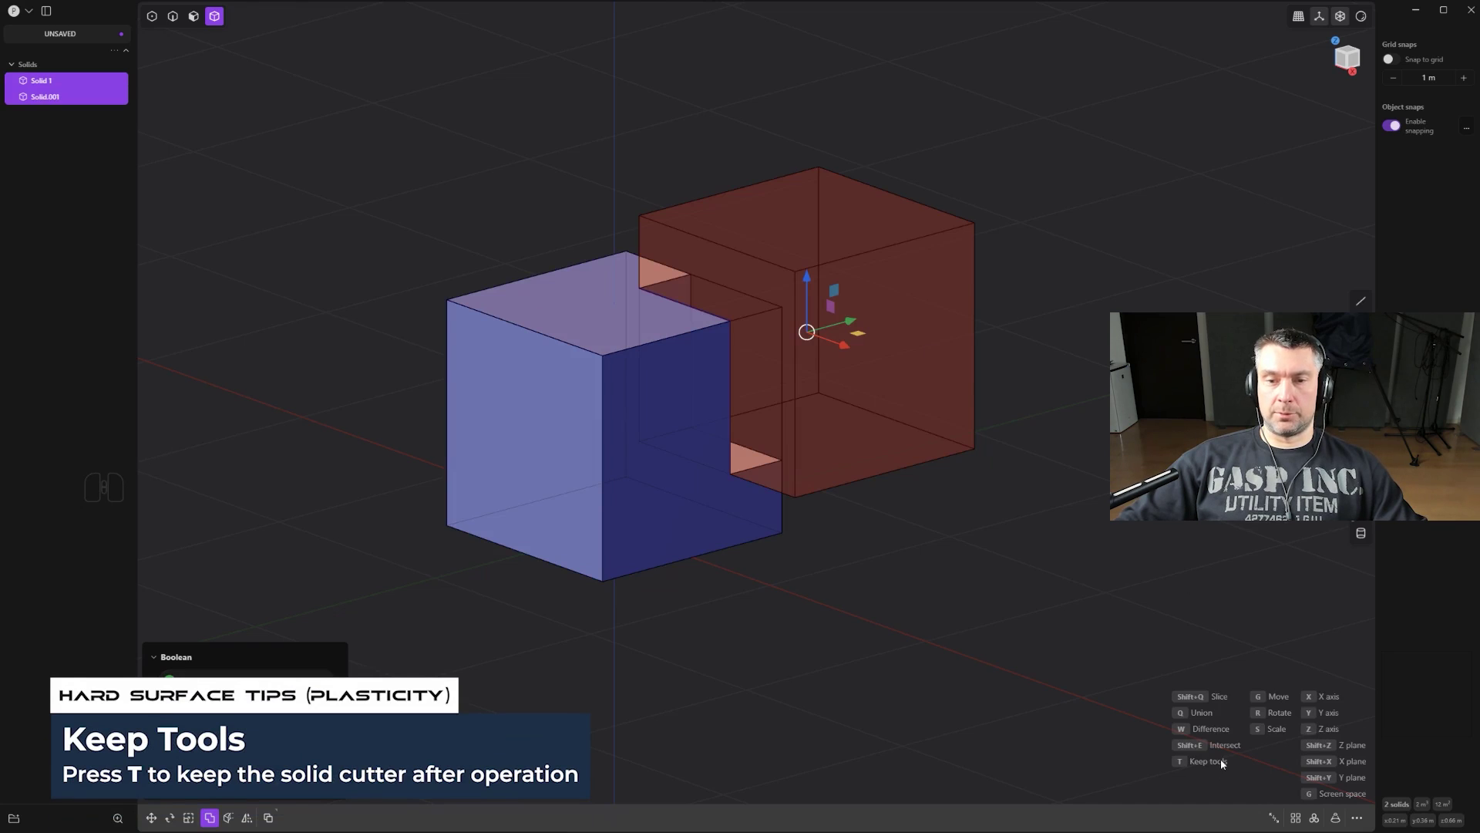
key("t")
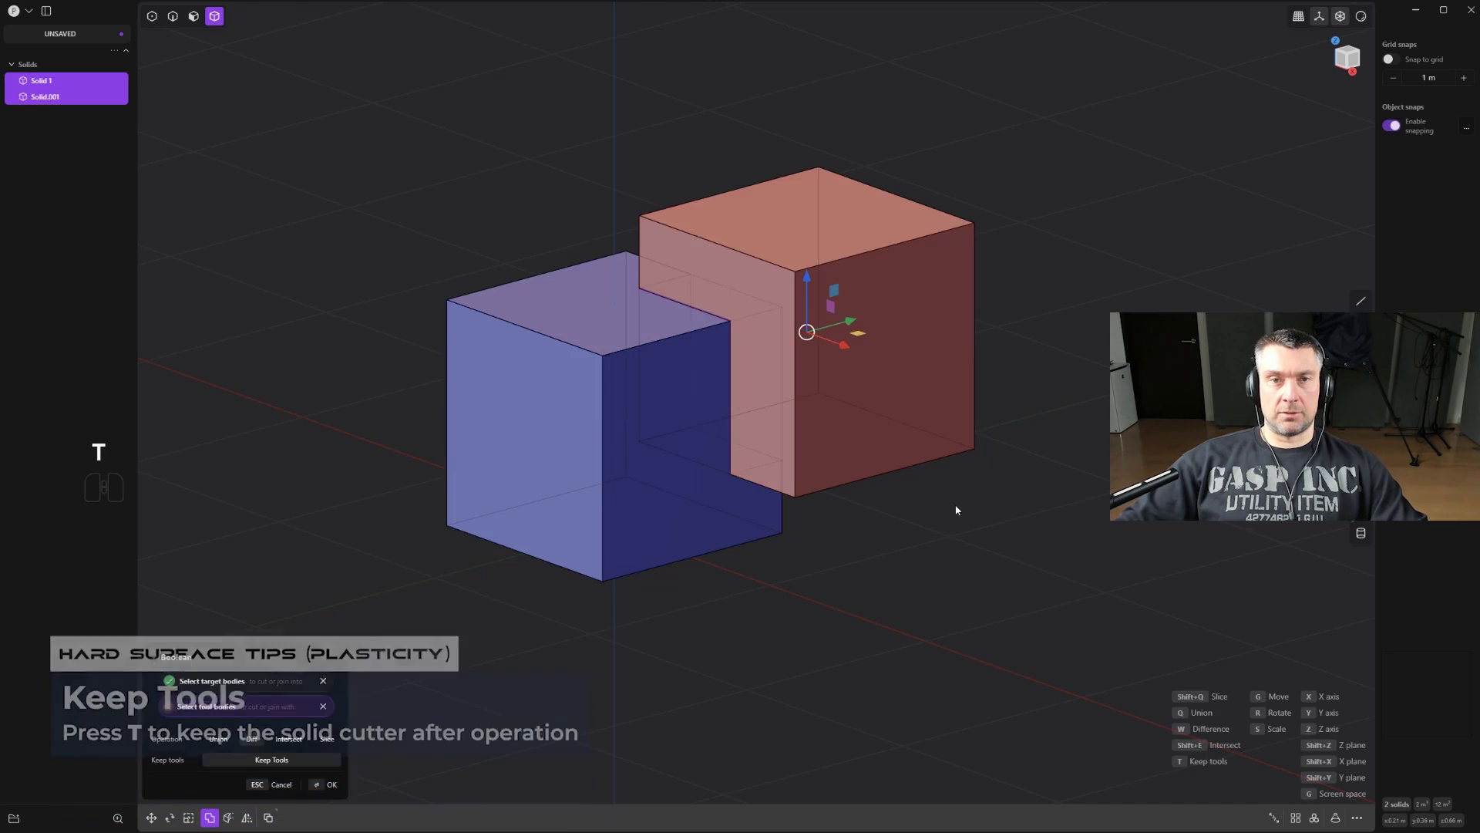
left_click(954, 504)
Move the retained cutter cube away from the original to expose the cut, and undo the movement.
left_click(797, 308)
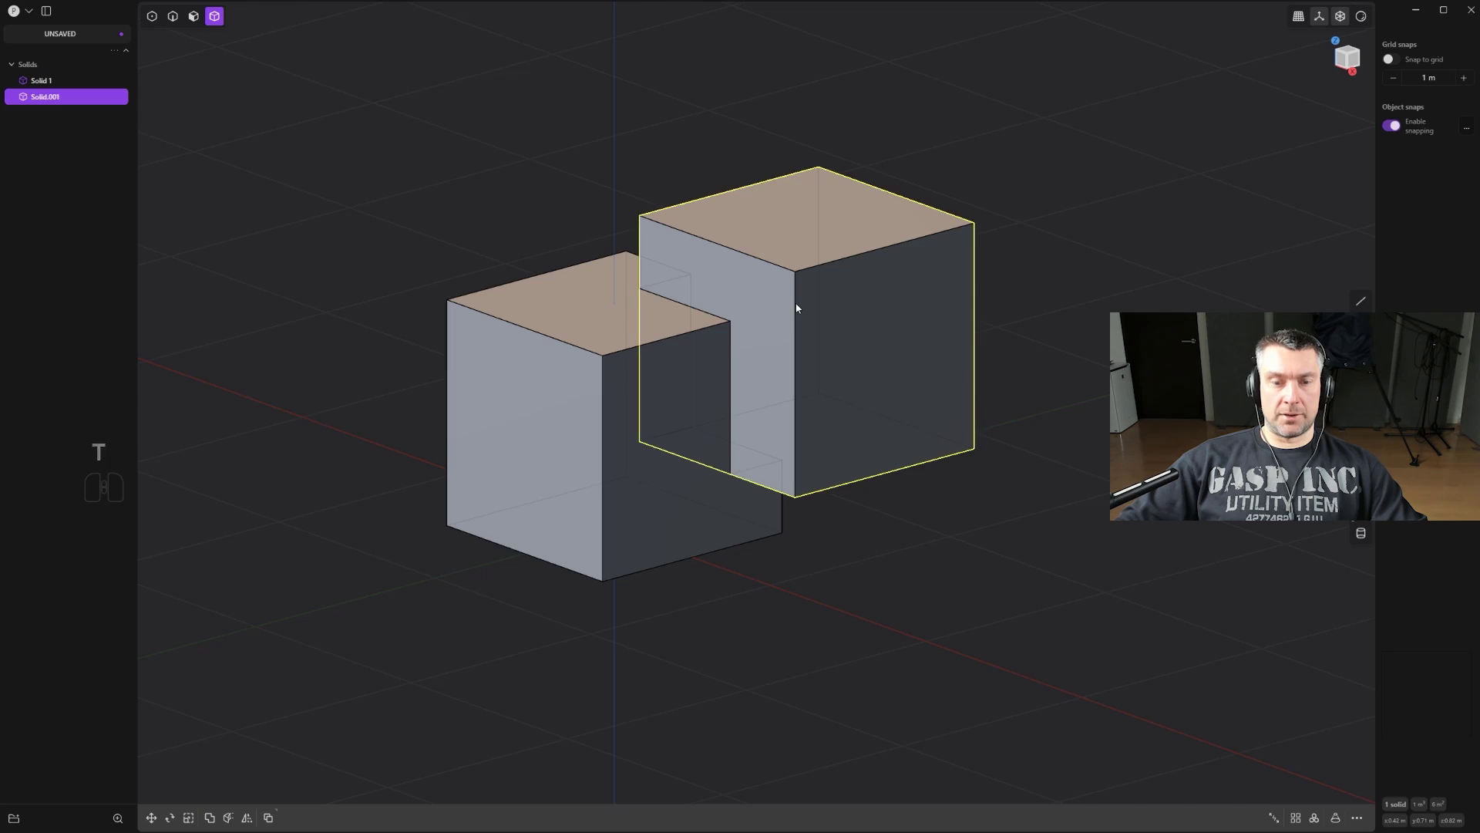
key("g")
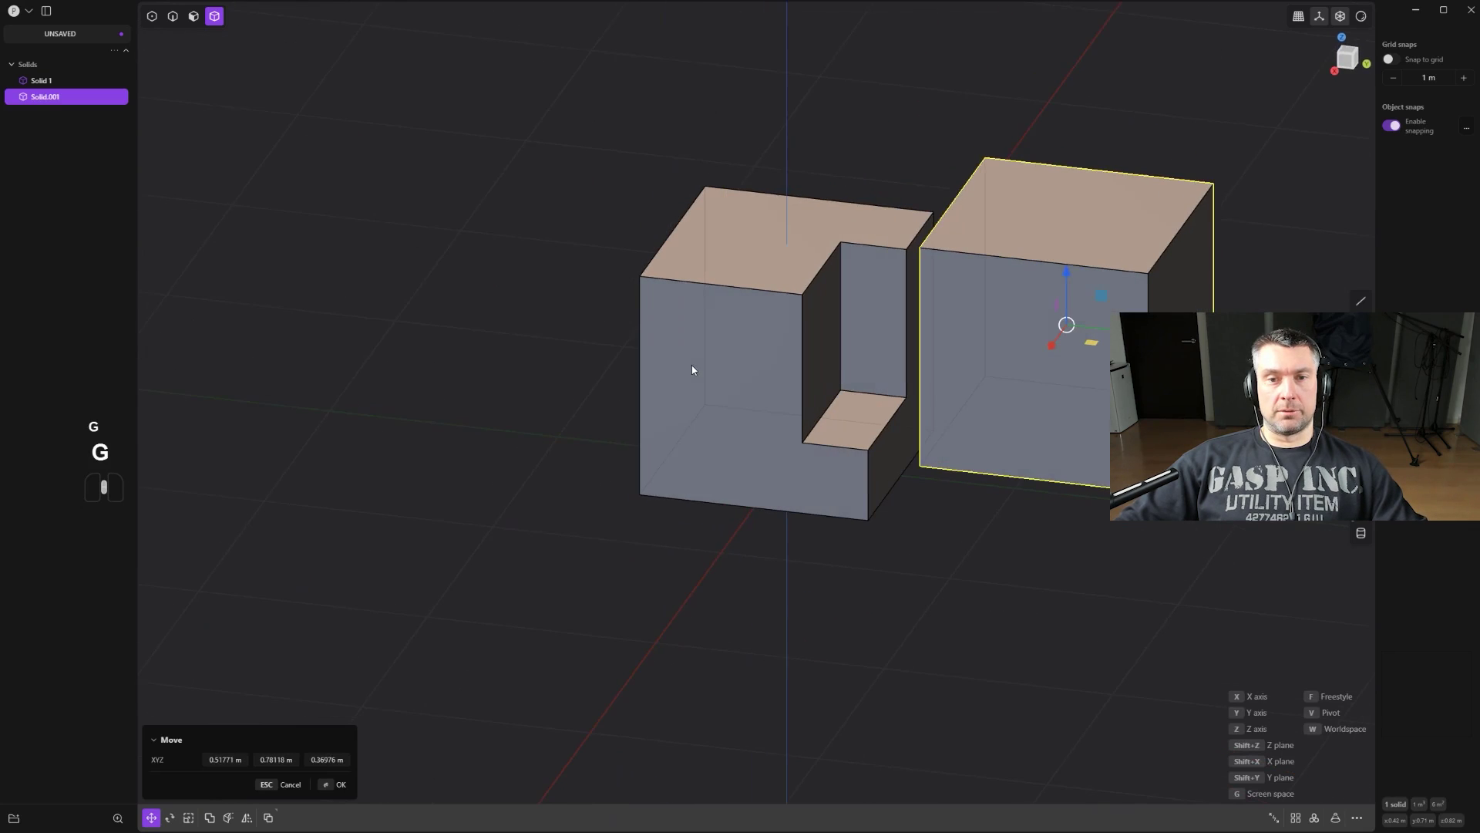
key("ctrl")
key("ctrl+z")
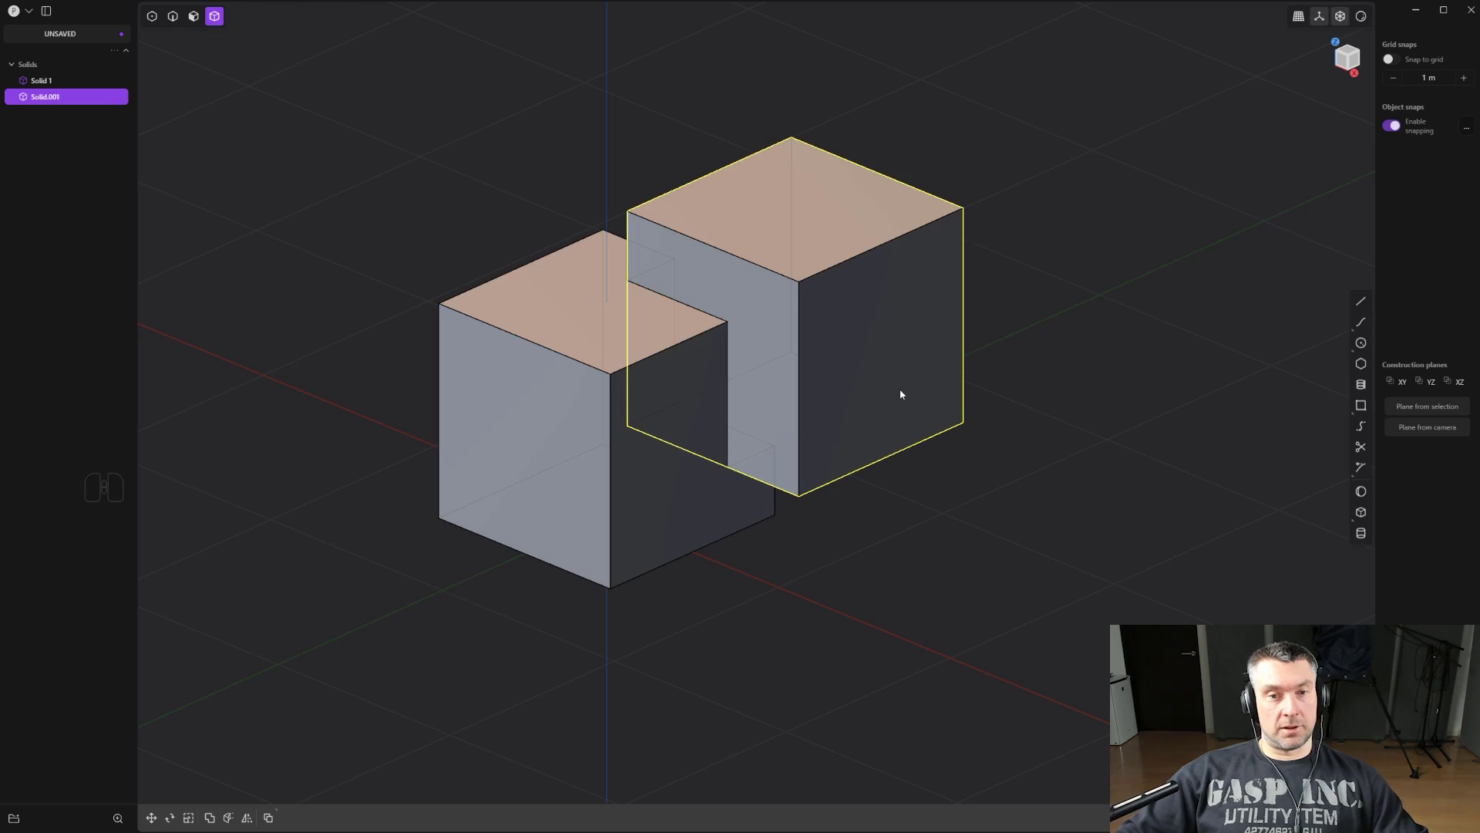
Delete the retained cutter cube, and undo both the deletion and the Boolean difference.
key("x")
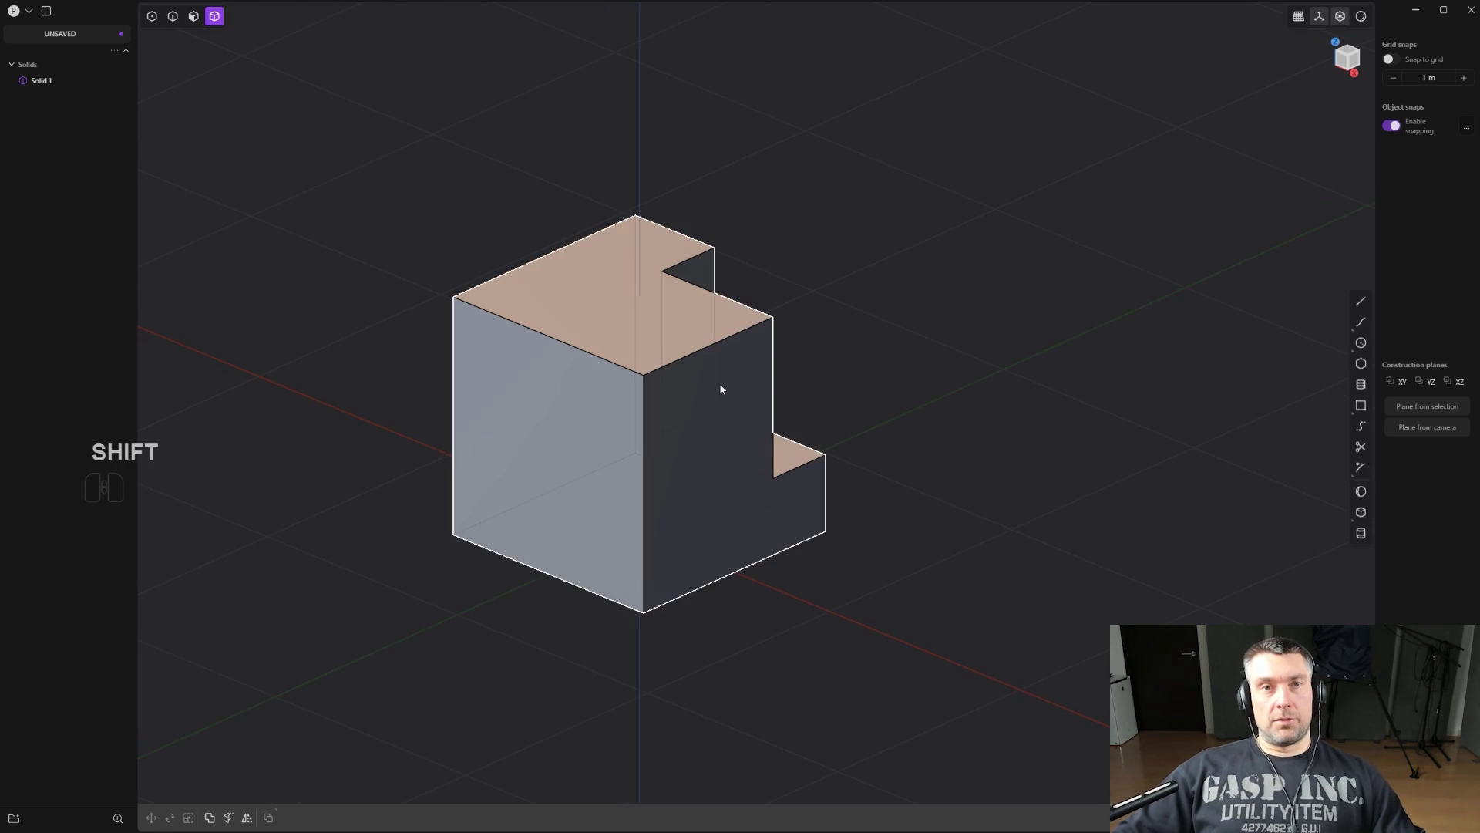
key("ctrl+z")
key("ctrl+z")
key("ctrl+z")
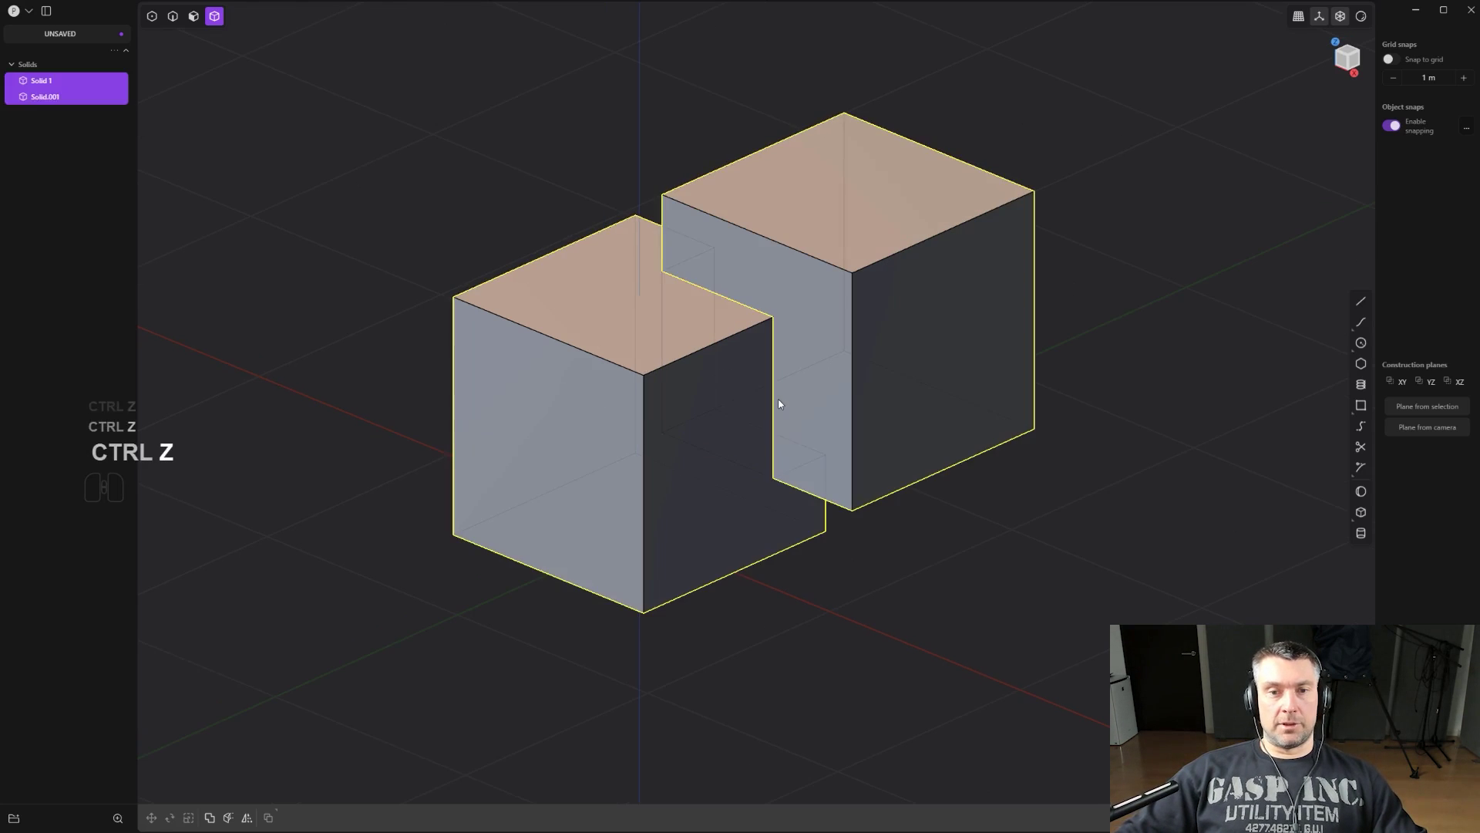
Delete the bottom face of the original cube in face selection mode.
middle_click_drag(773, 461, 730, 355)
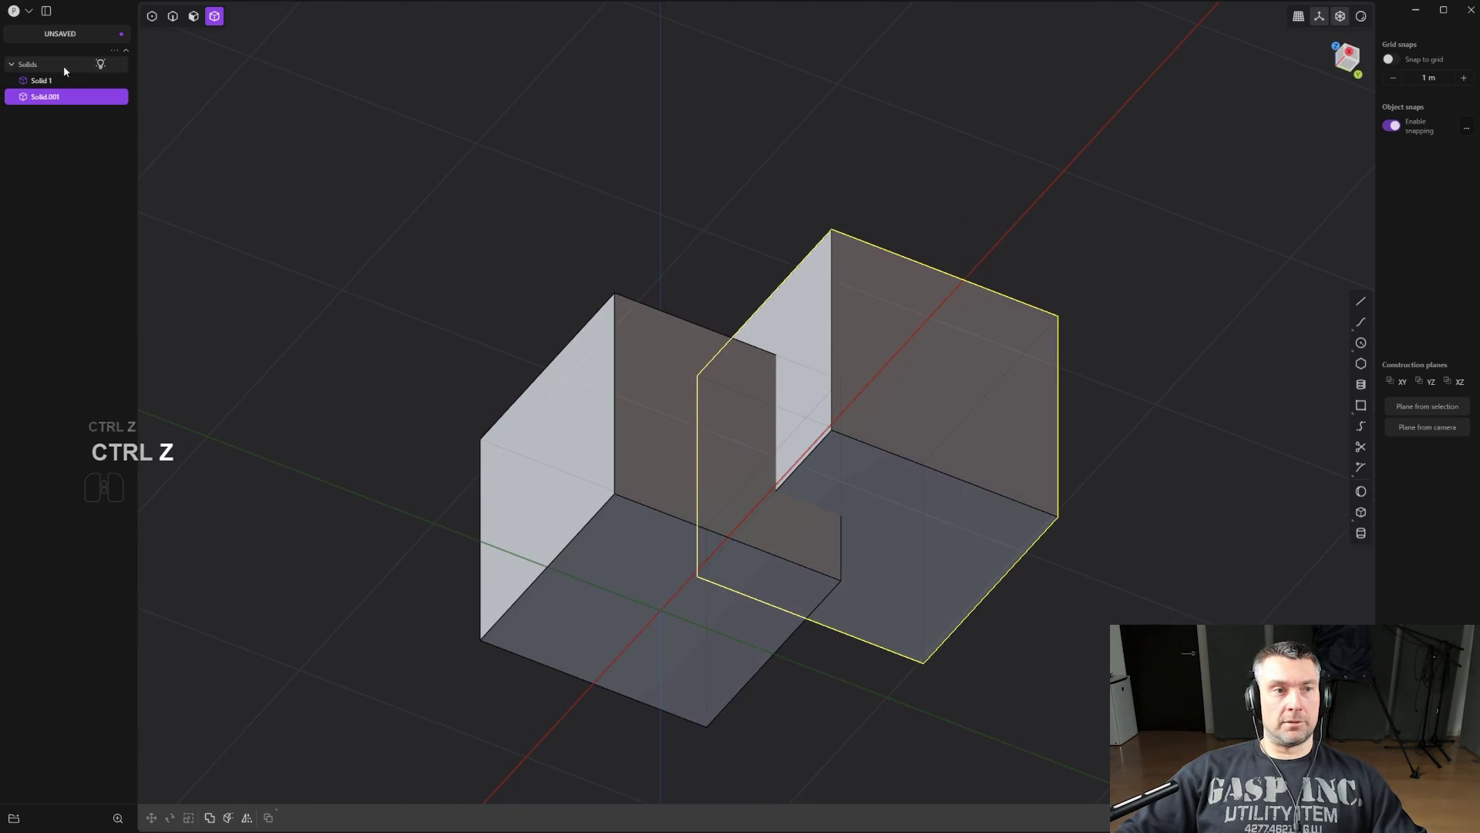
middle_click_drag(552, 436, 596, 543, "shift")
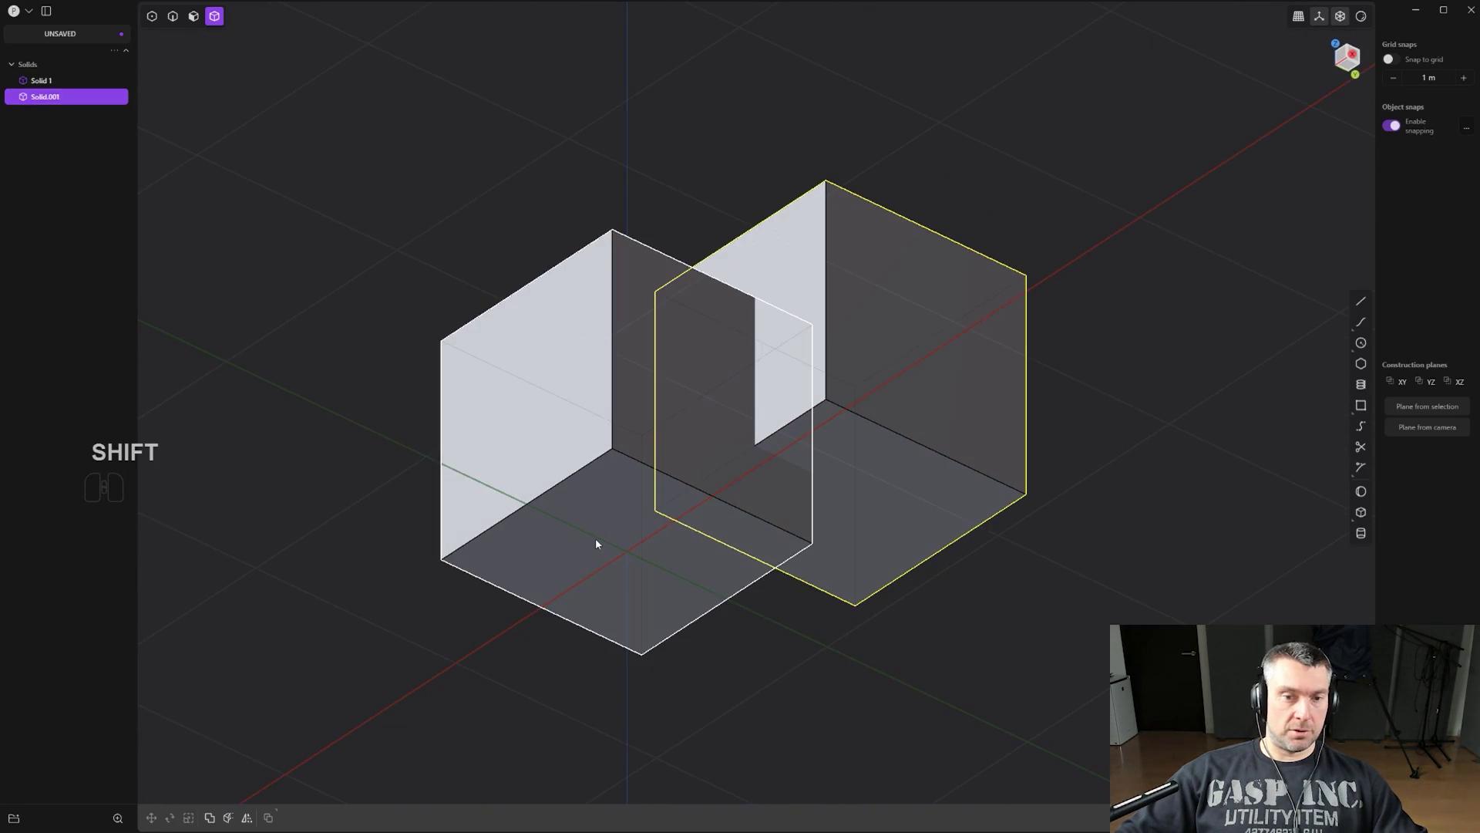
key("3")
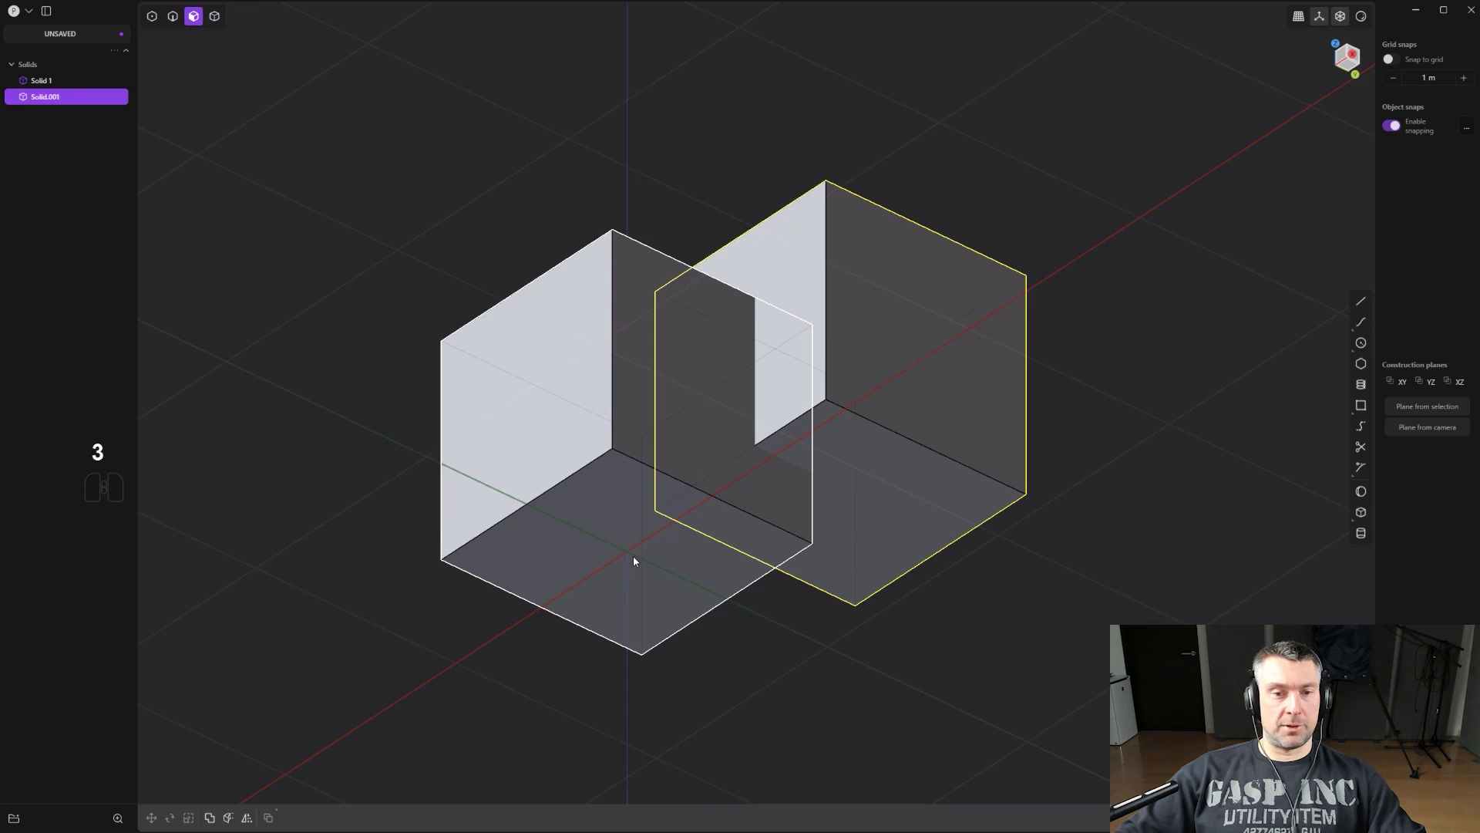
left_click(621, 536)
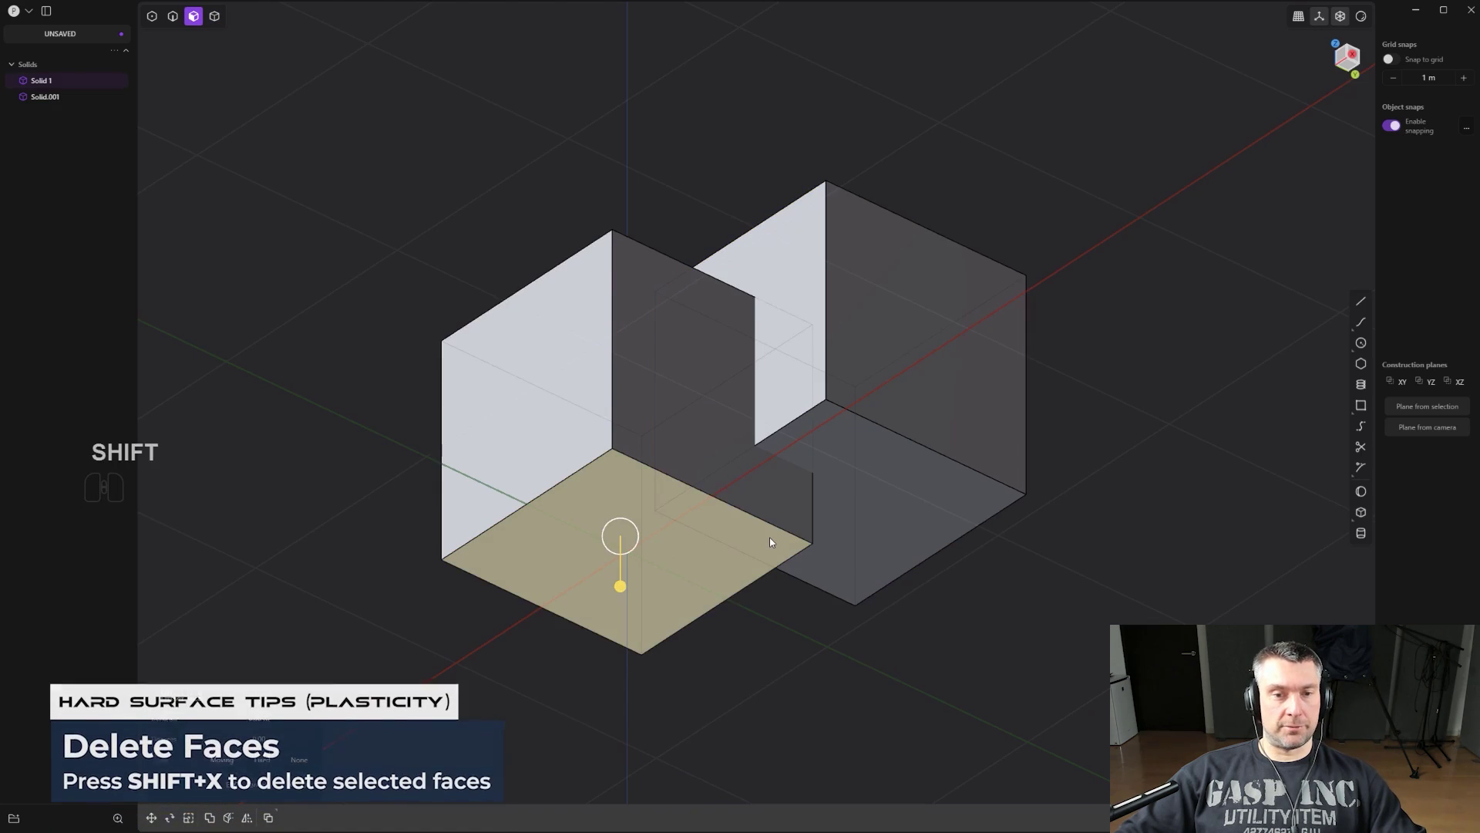
key("shift+x")
Subtract the intact solid cube from the open-bottomed sheet cube with a Boolean difference in body selection mode.
middle_click_drag(708, 348, 763, 441)
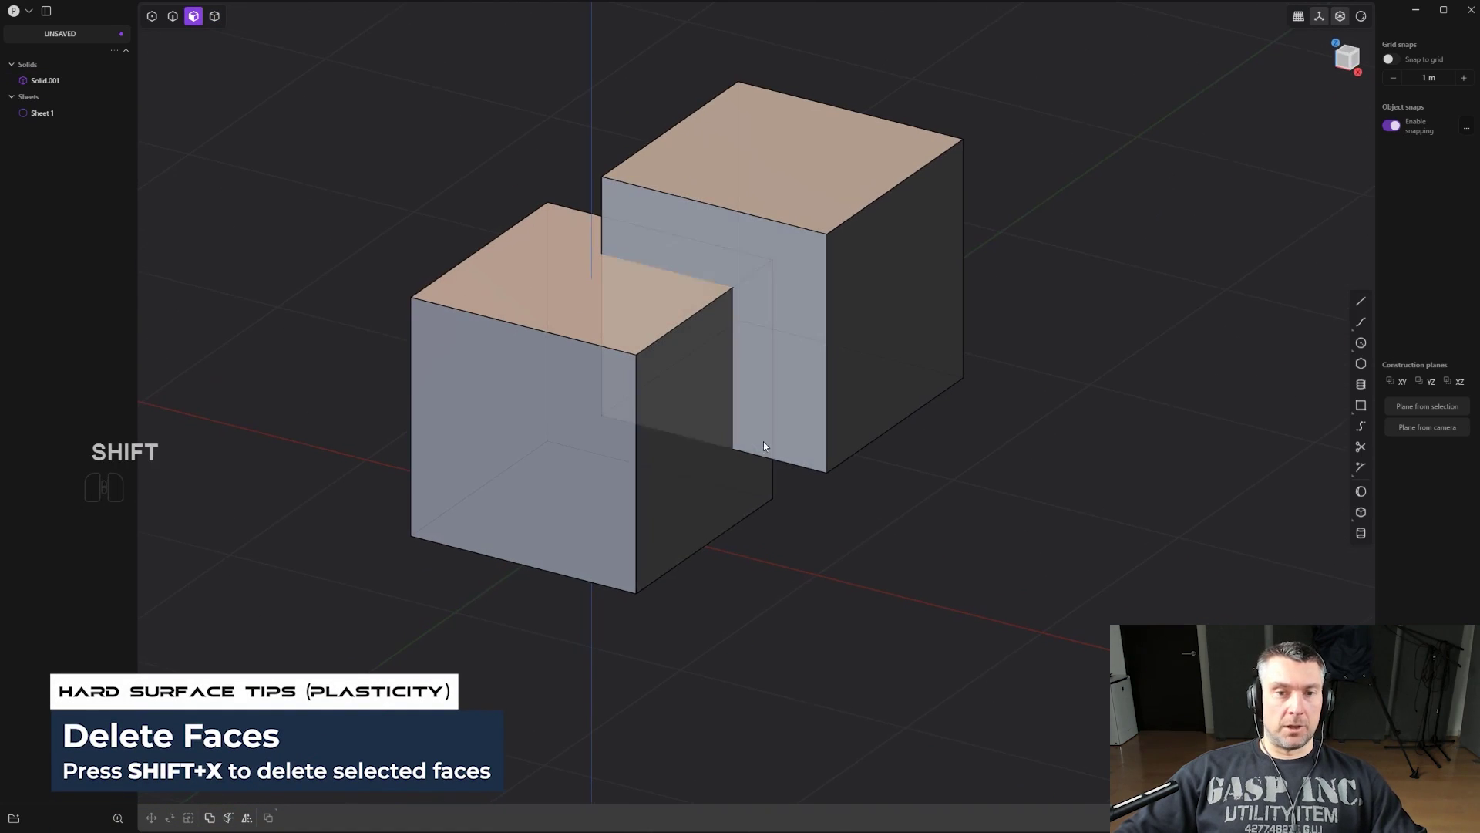
left_click(658, 368, "shift")
key("4")
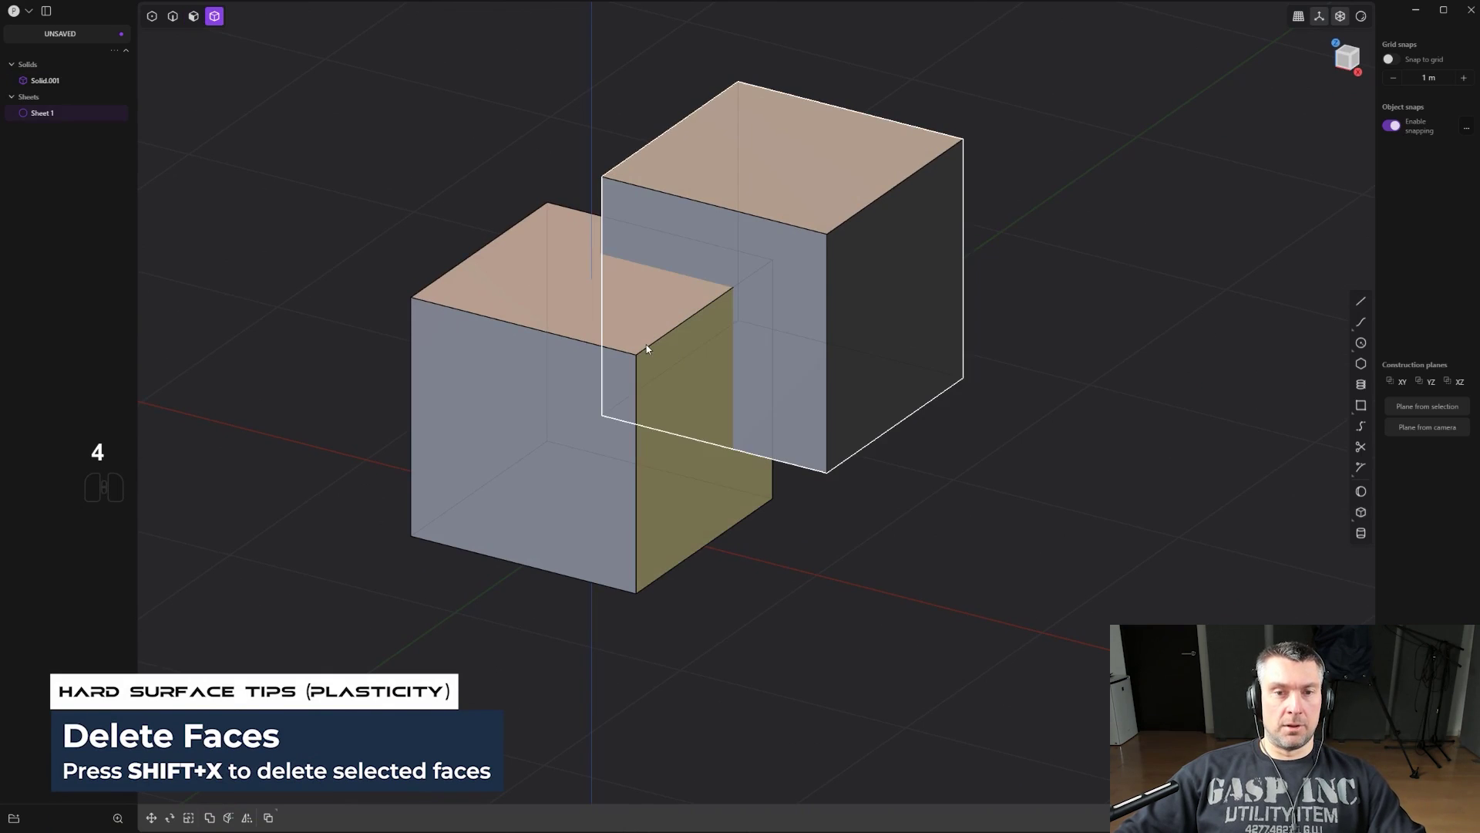
left_click(767, 323)
middle_click_drag(819, 314, 848, 418, "shift")
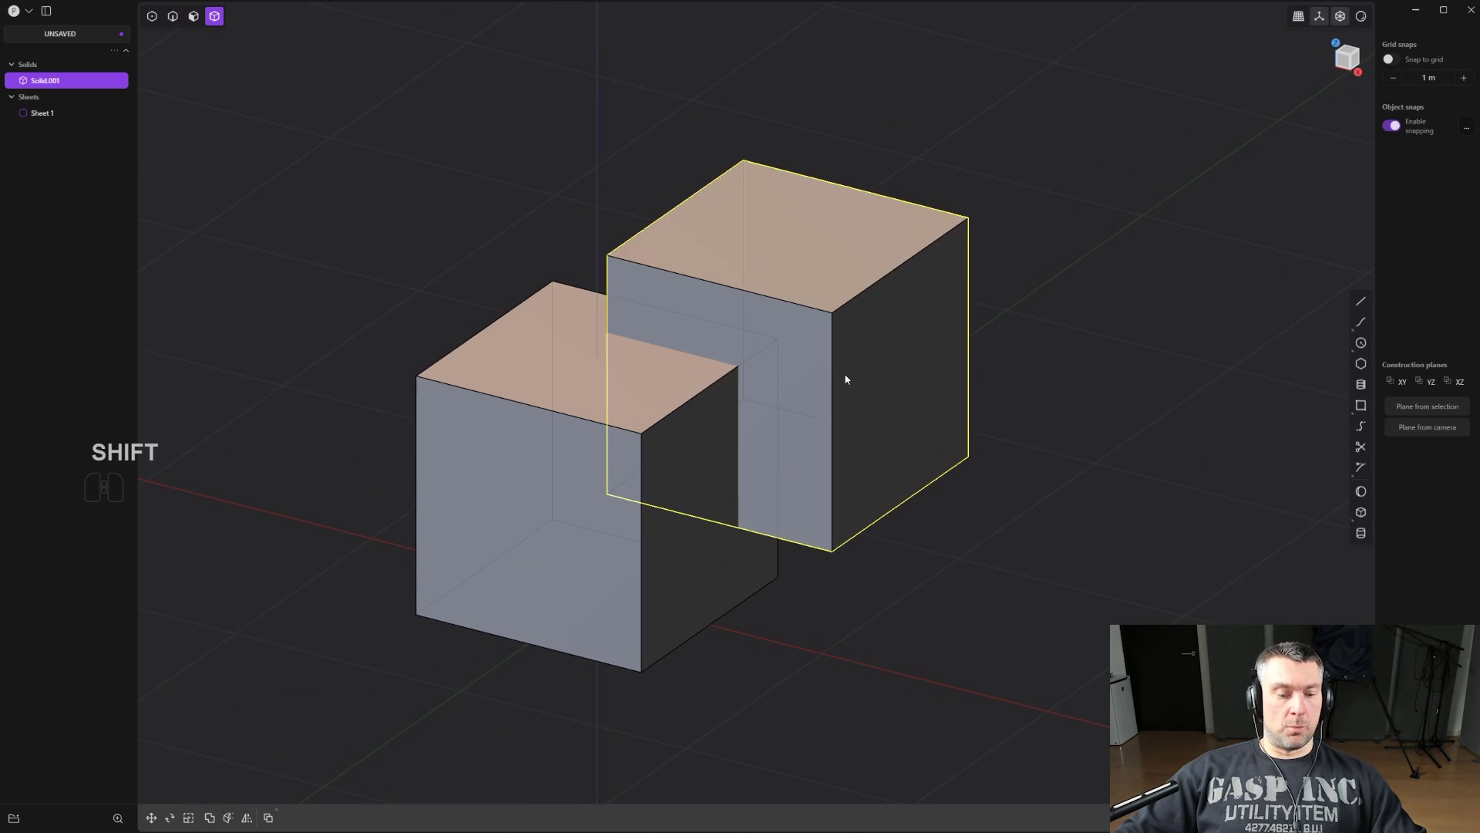
key("q")
key("ctrl+z")
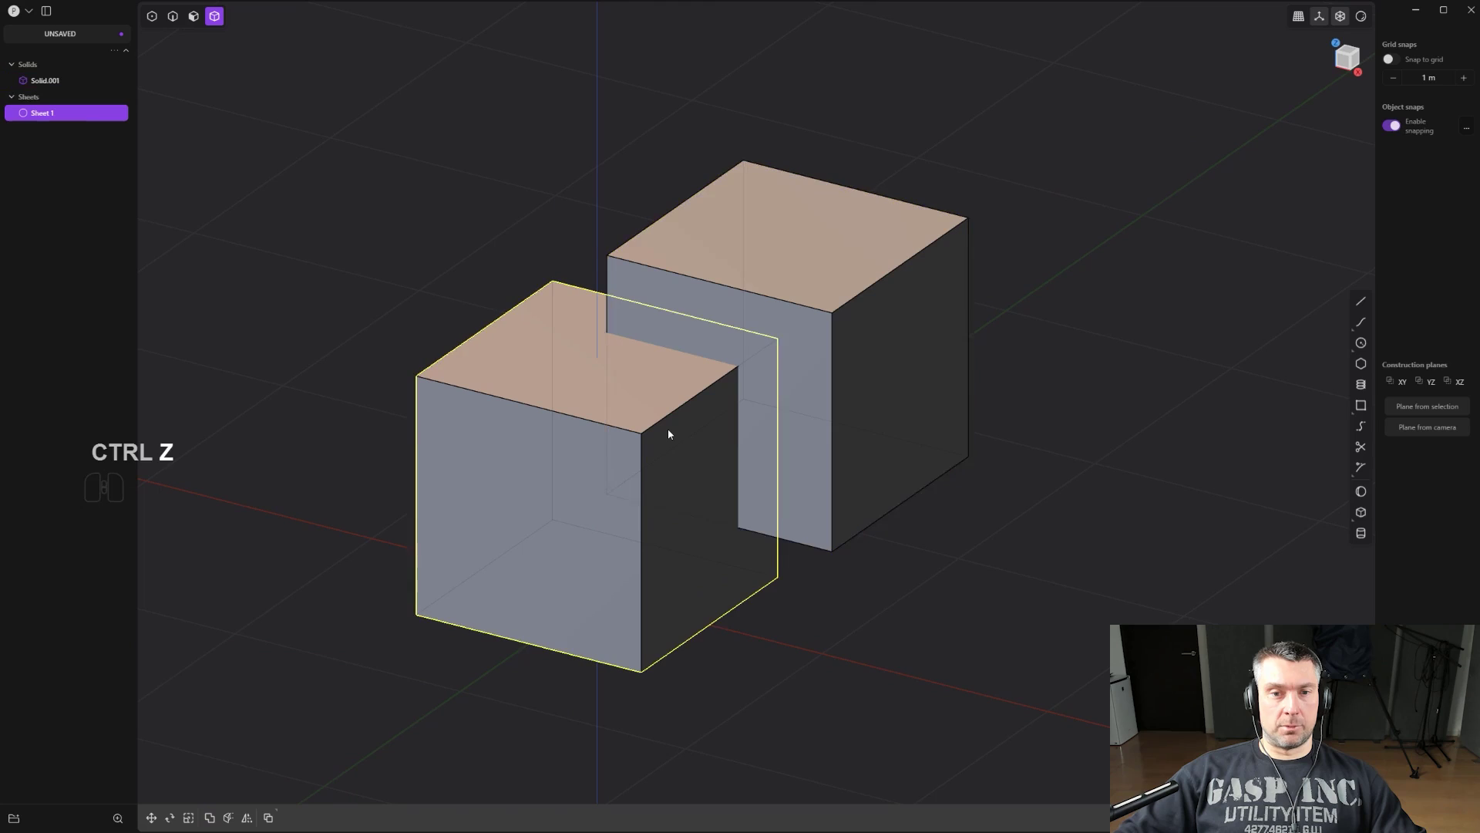
left_click(839, 316, "shift")
key("q")
middle_click_drag(802, 370, 447, 412)
right_click(648, 368)
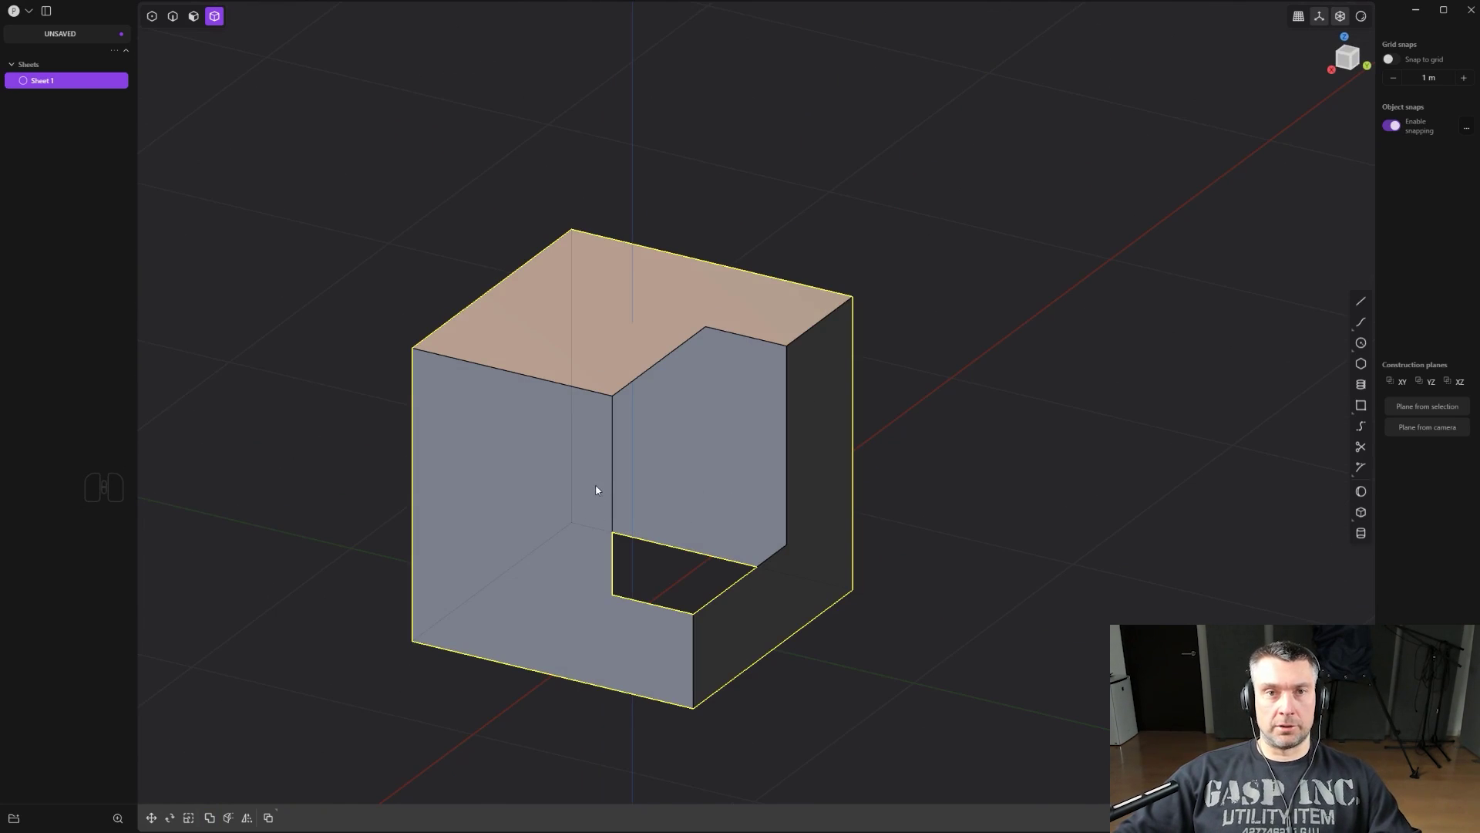
Inspect the hollow cut sheet from below, and undo the Boolean difference.
middle_click_drag(626, 444, 682, 362)
key("ctrl+z")
key("ctrl+z")
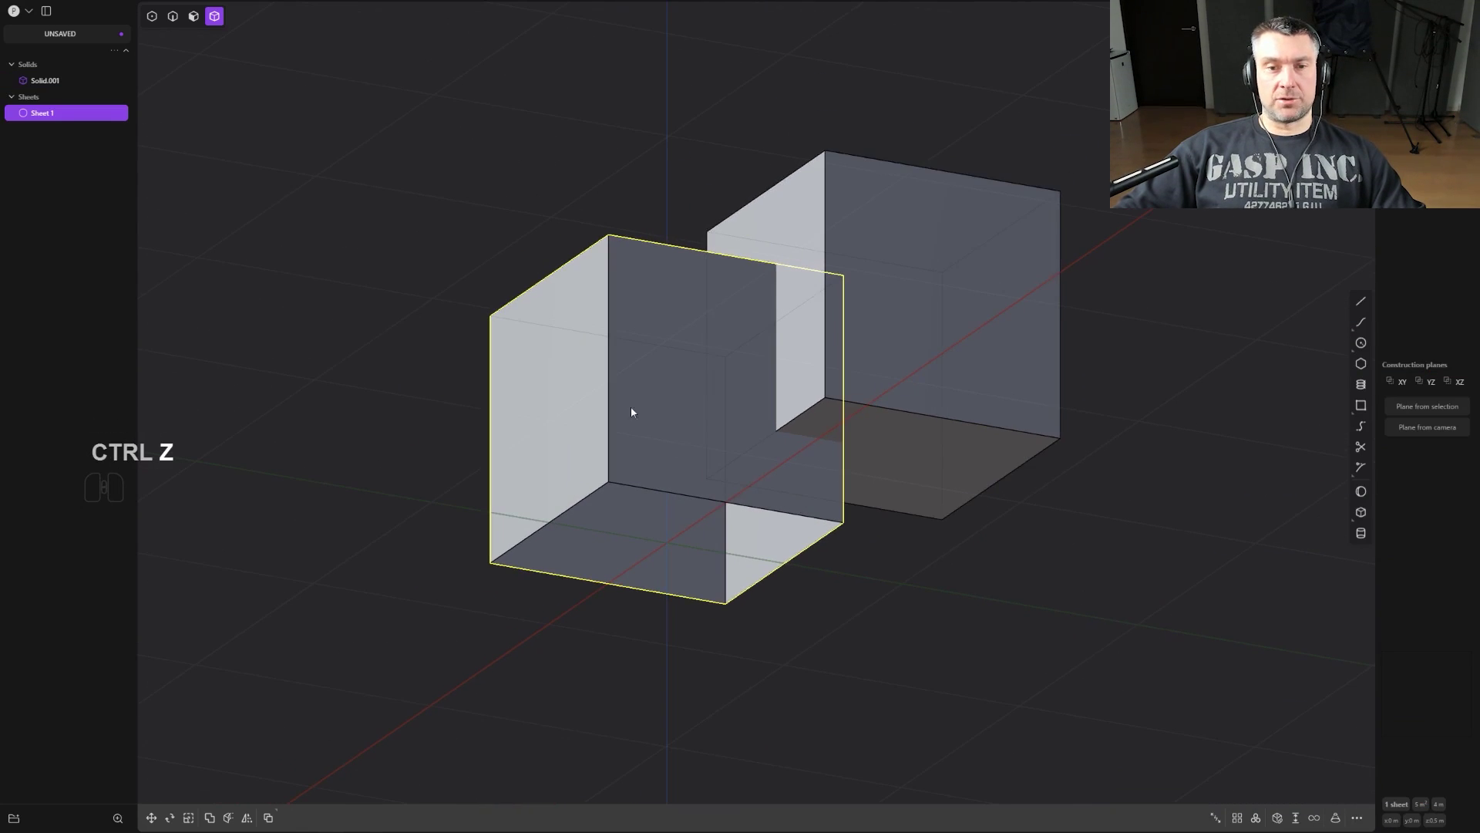
left_click(1278, 819)
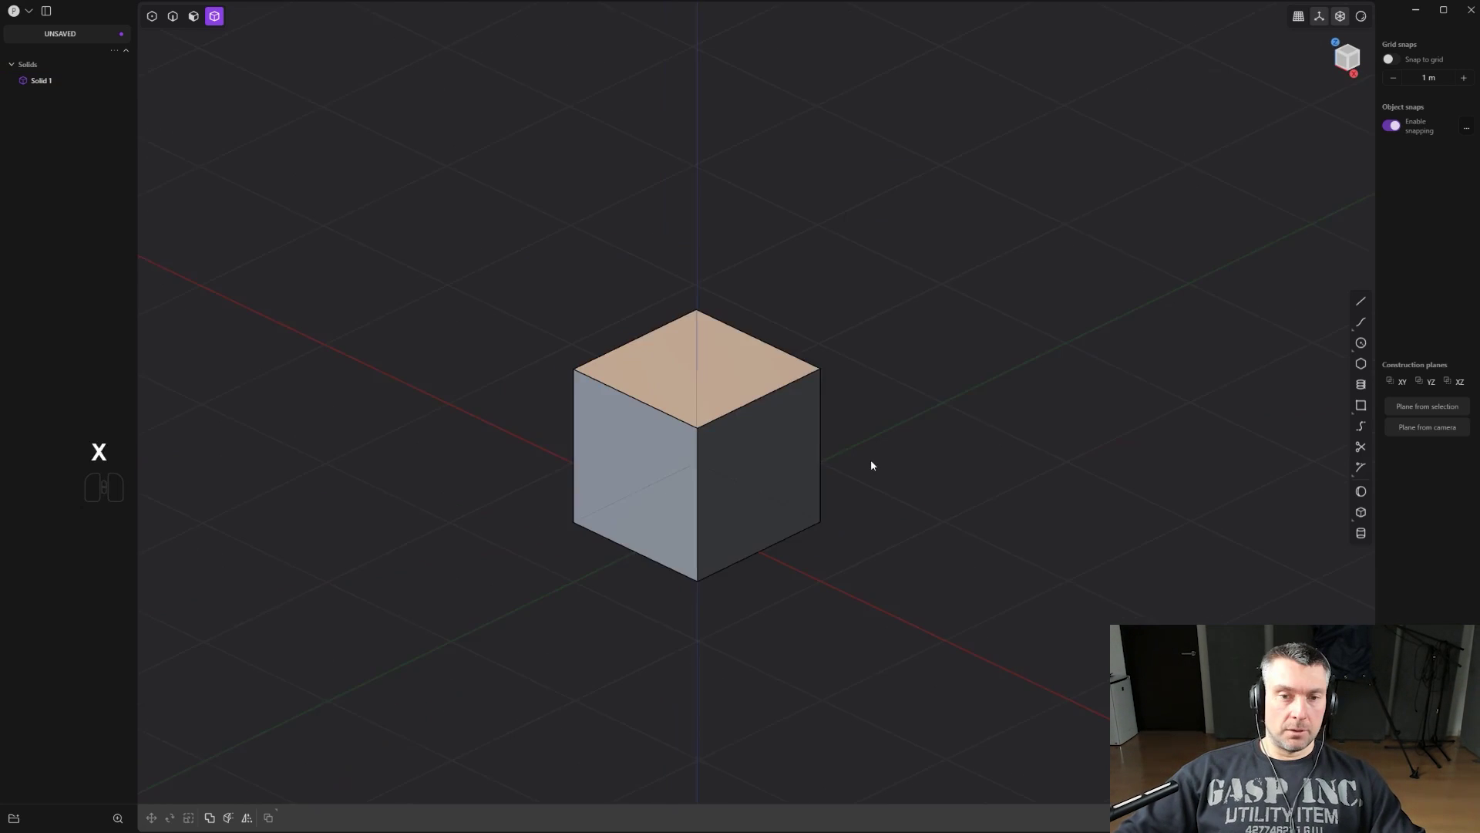
Move the cube about 1.73 m along the X axis, away from the world origin.
middle_click_drag(853, 438, 849, 378, "shift")
middle_click_drag(849, 378, 829, 394, "shift")
left_click(710, 376)
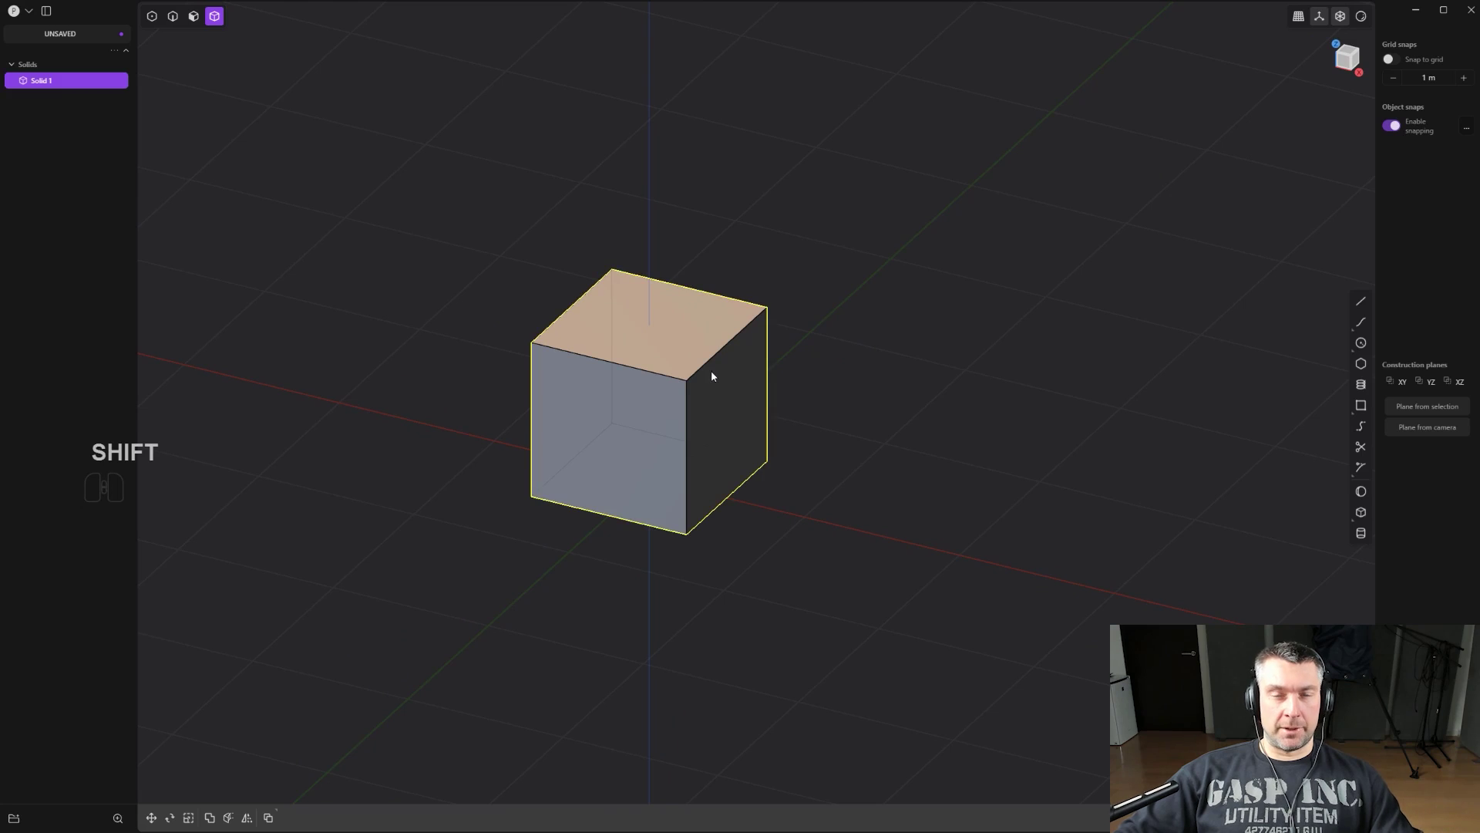
middle_click_drag(713, 373, 762, 370)
left_click(705, 353)
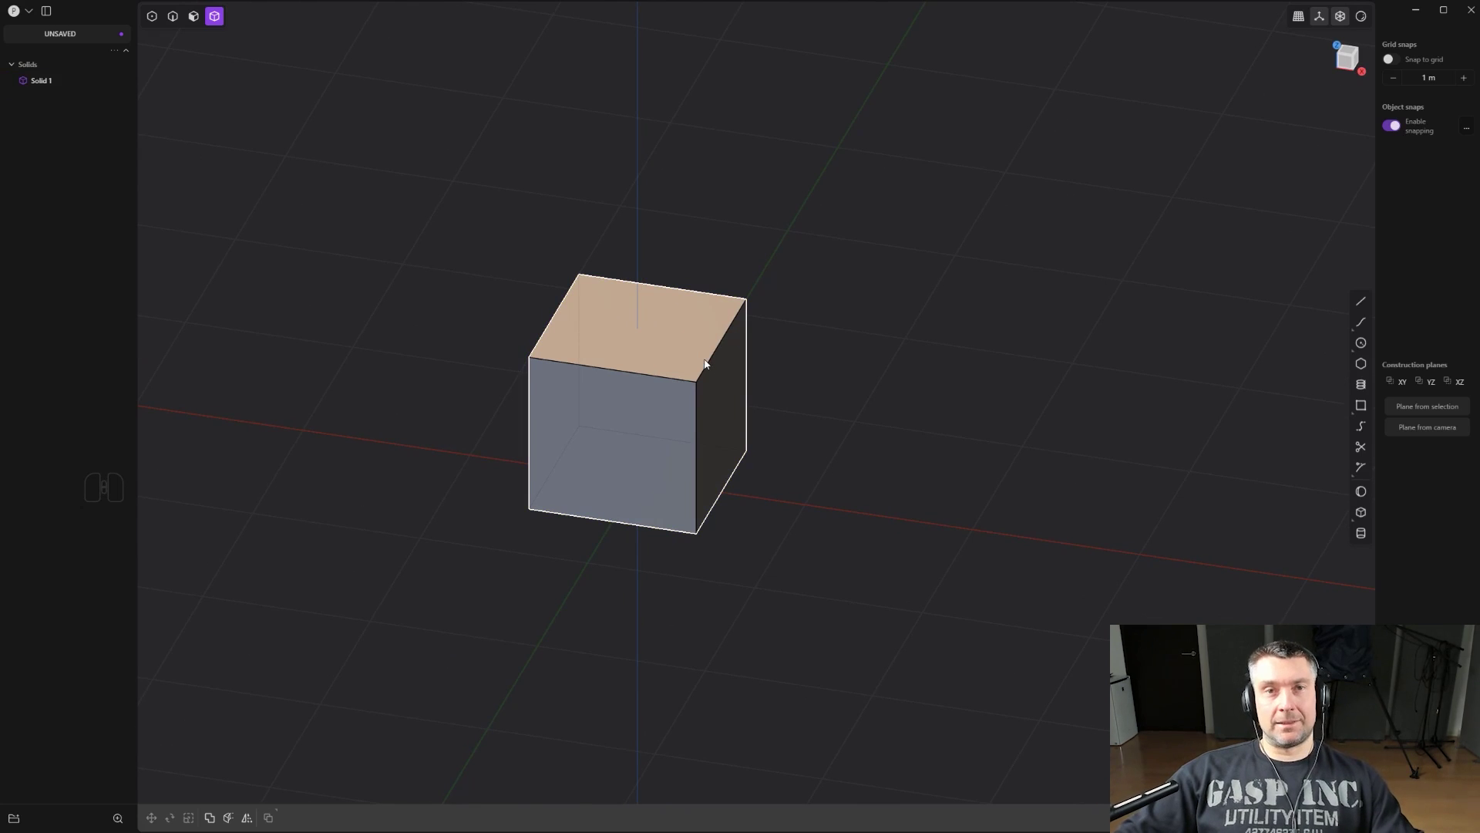
left_click(703, 353)
scroll(790, 292, "down", 2)
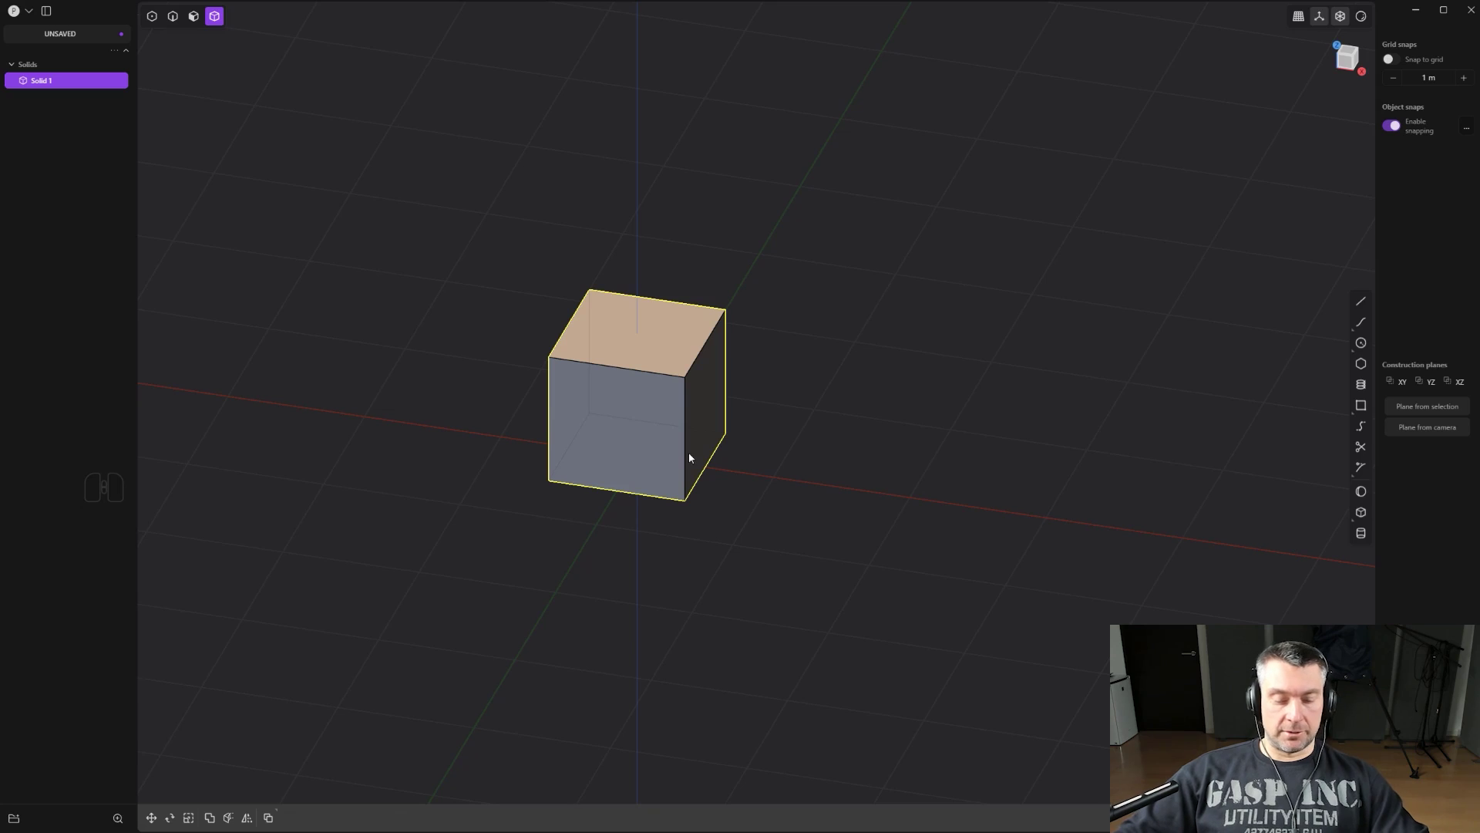
key("g")
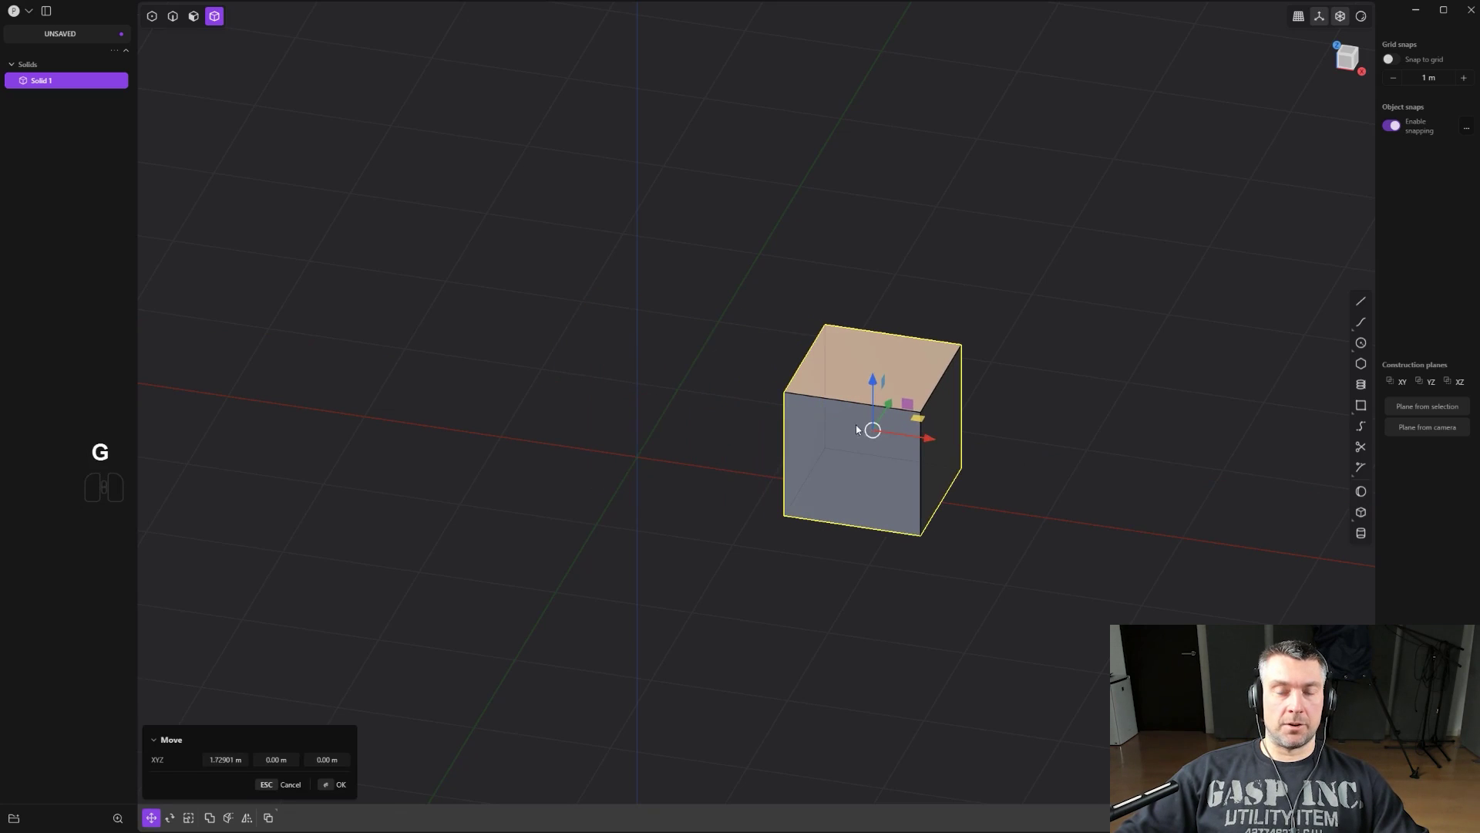
left_click(857, 429)
Mirror the cube along the X axis across the world origin, and inspect both cubes.
key("alt+x")
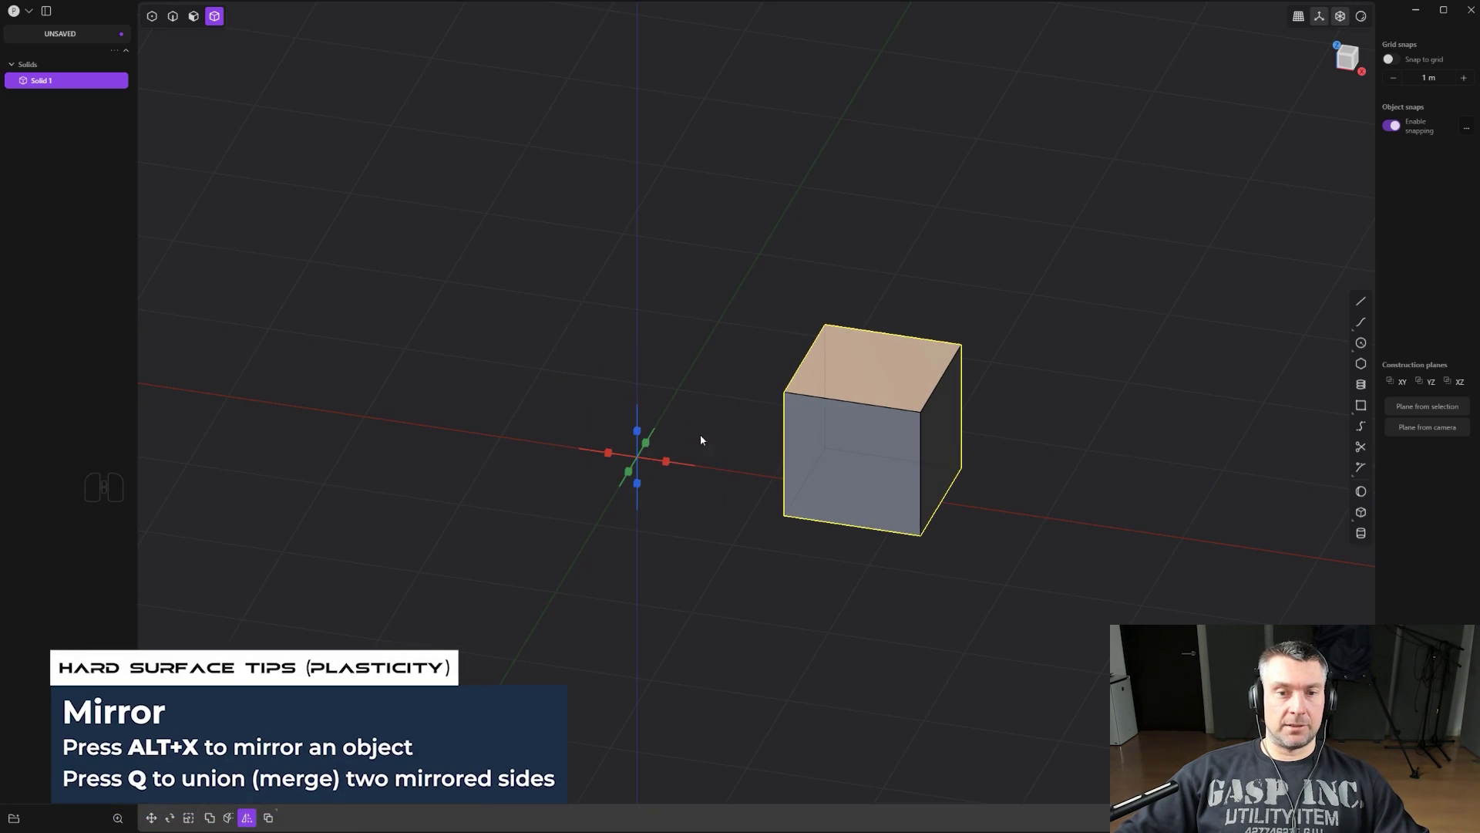
left_click(667, 461)
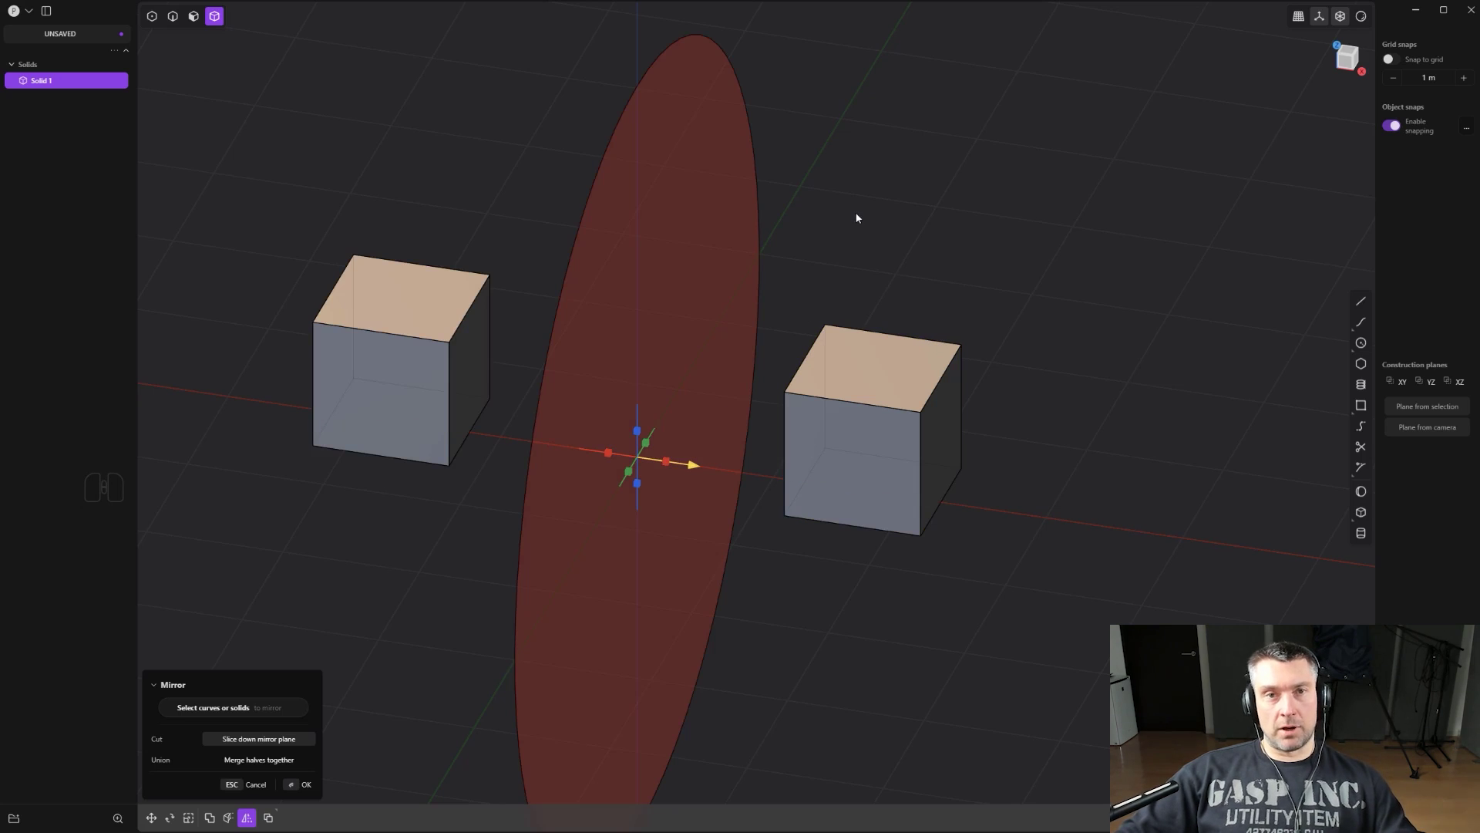
middle_click_drag(811, 256, 739, 230)
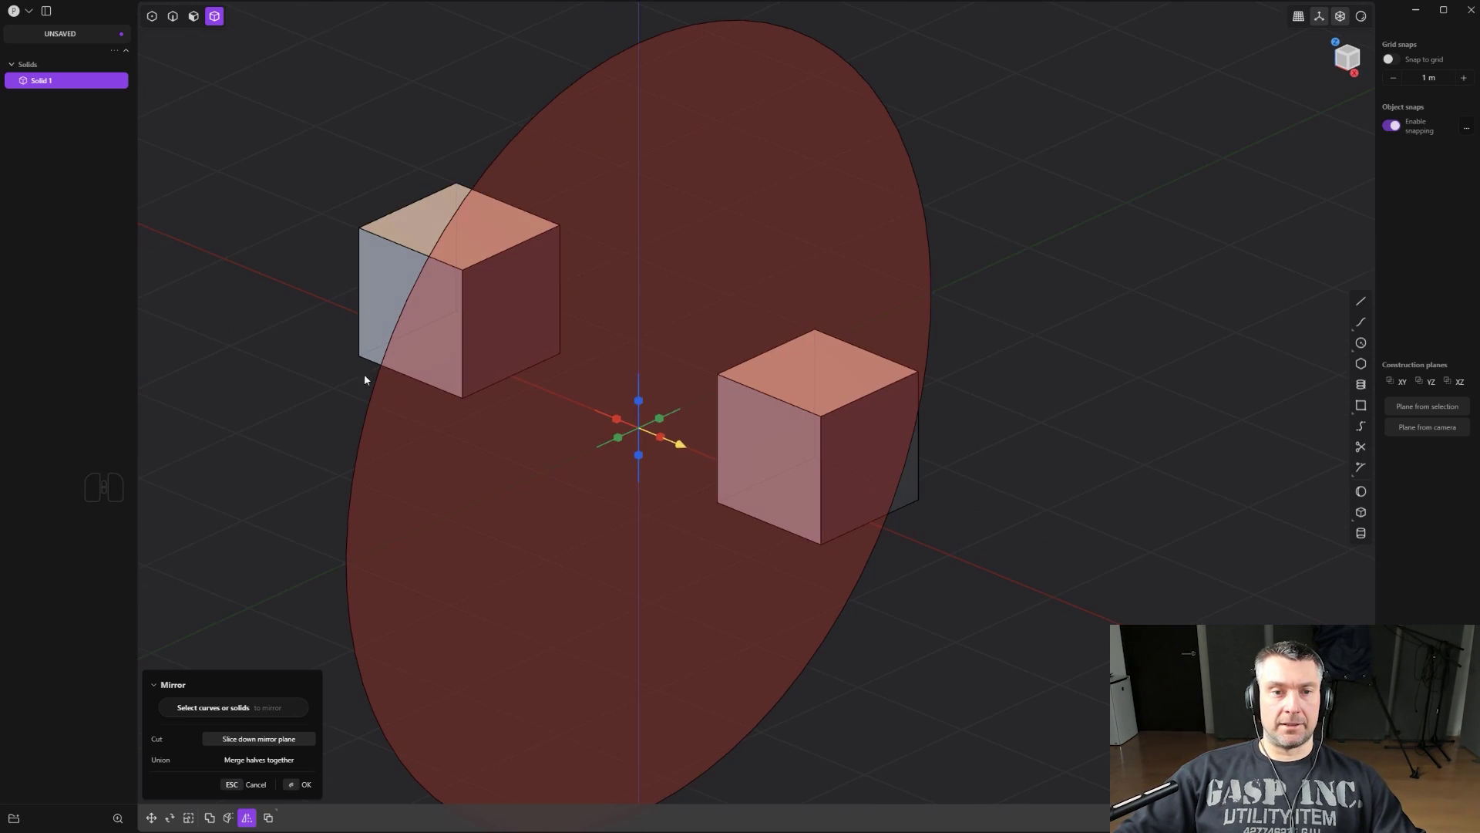
middle_click_drag(622, 232, 733, 219)
middle_click_drag(788, 267, 855, 306)
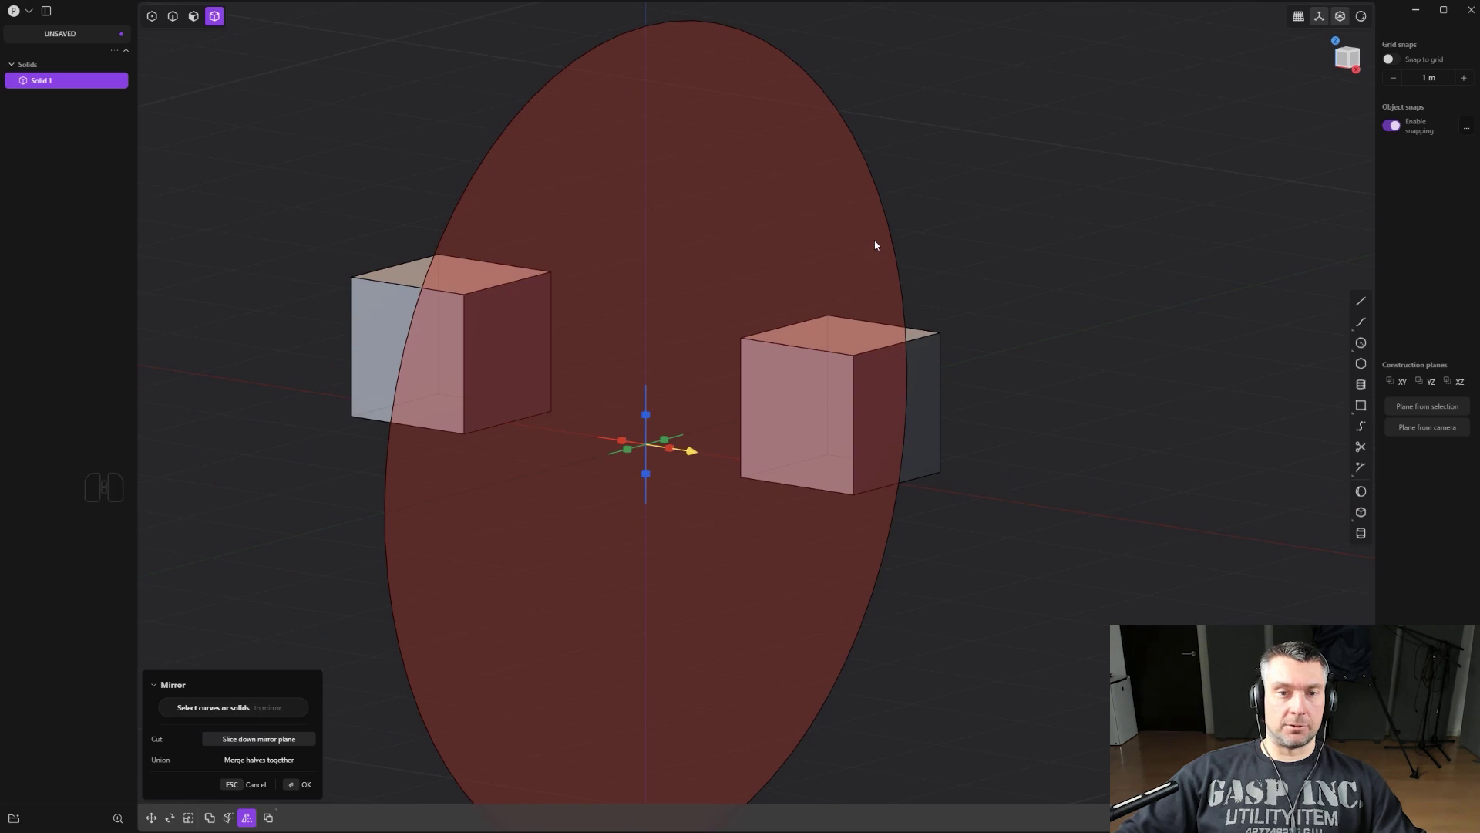
key("Return")
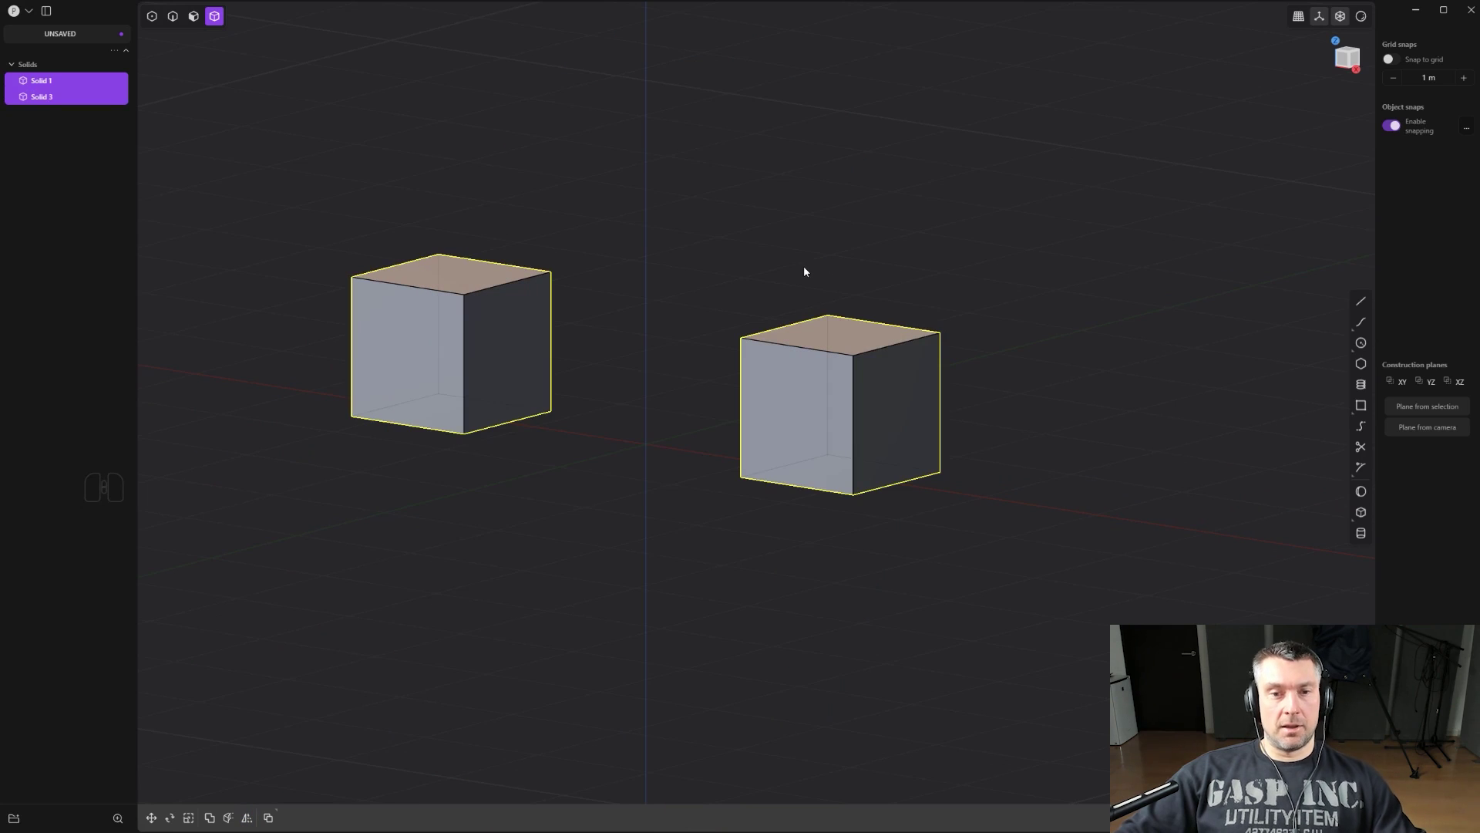
middle_click_drag(746, 246, 803, 267)
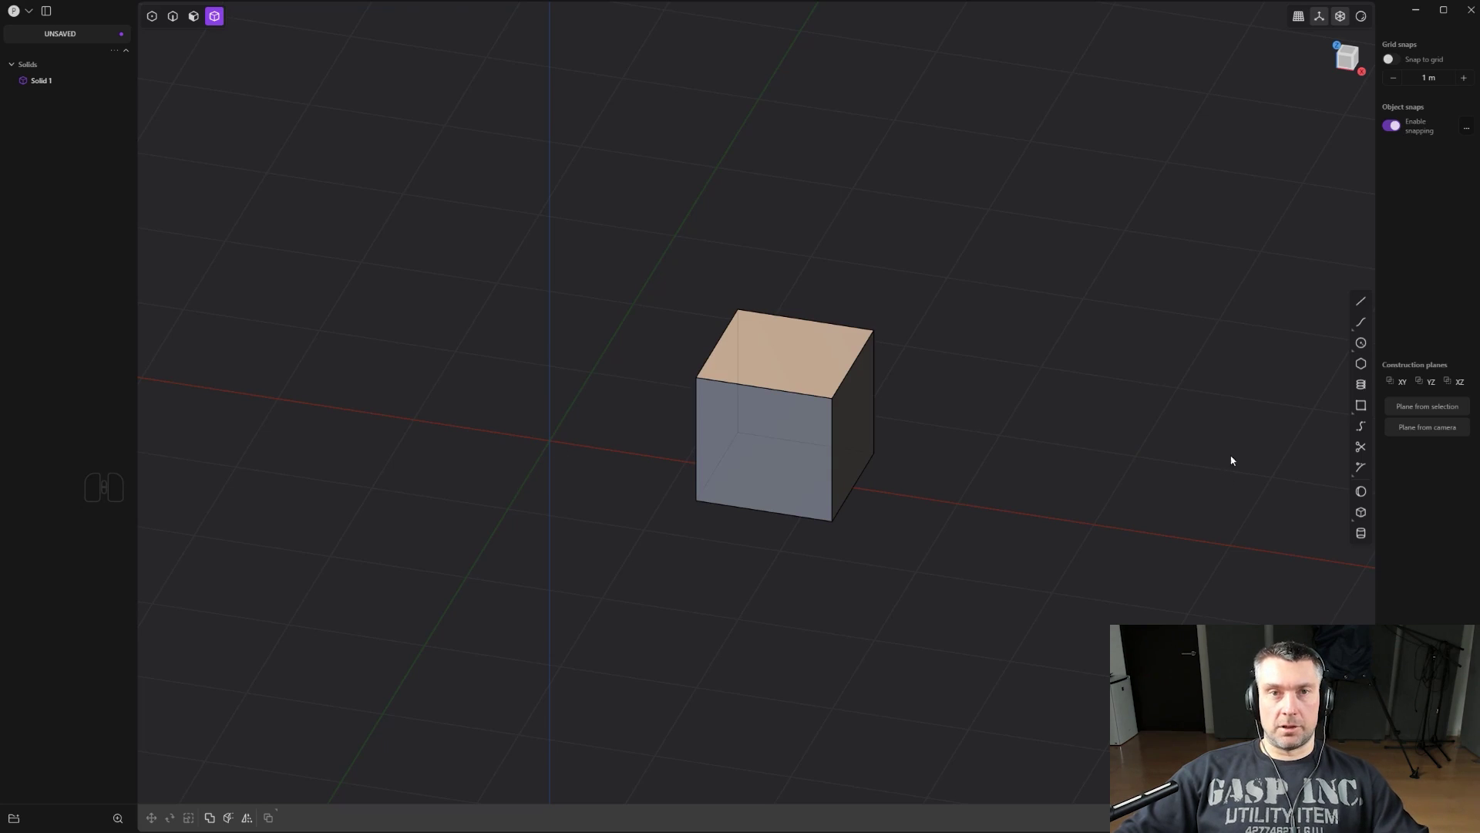
Cut a full-height notch from the cube's front corner with a Box about 0.81 m wide, 1.28 m long and 1.09 m high.
left_click(1359, 515)
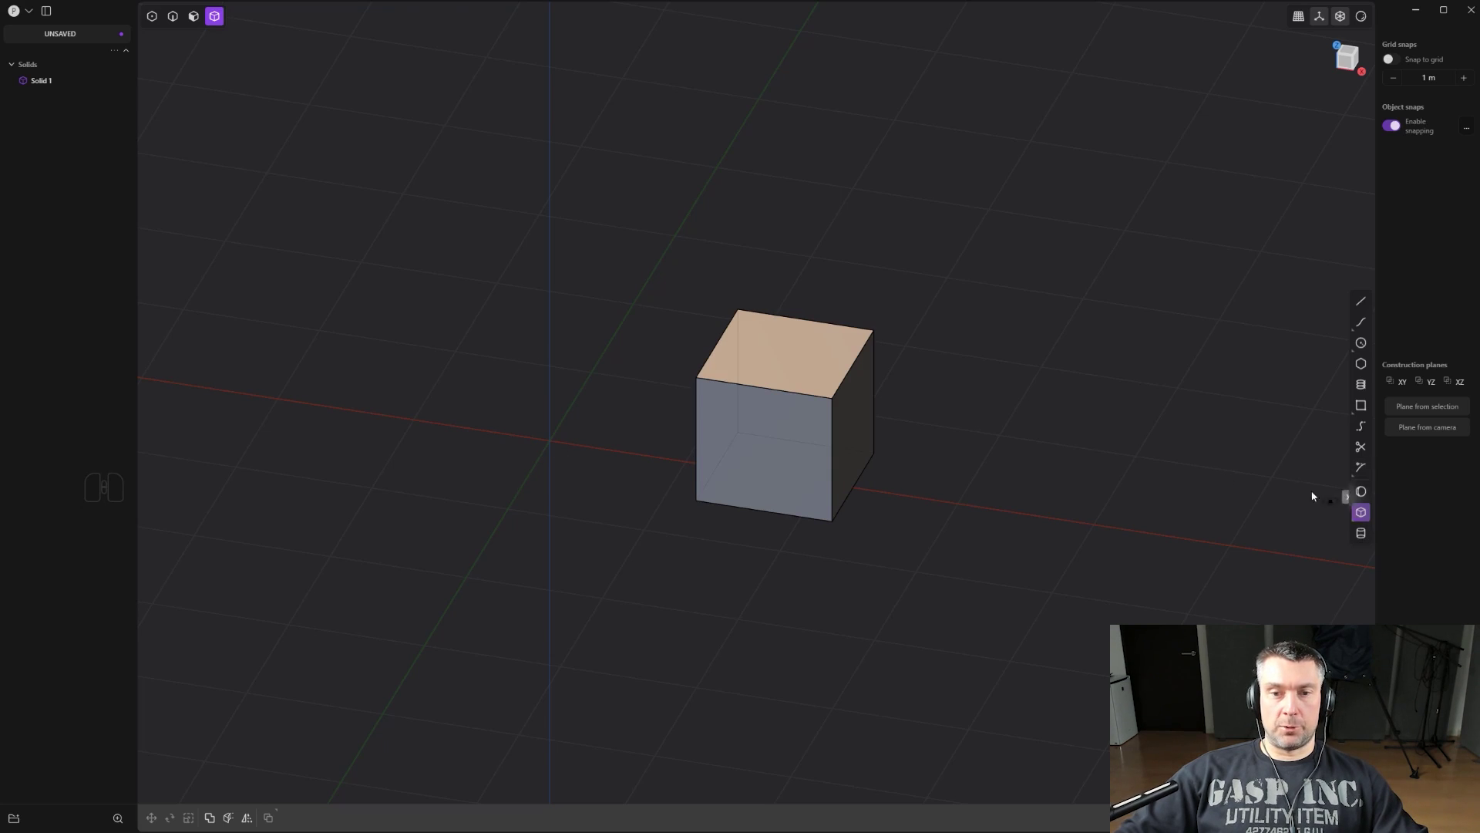
left_click(819, 358)
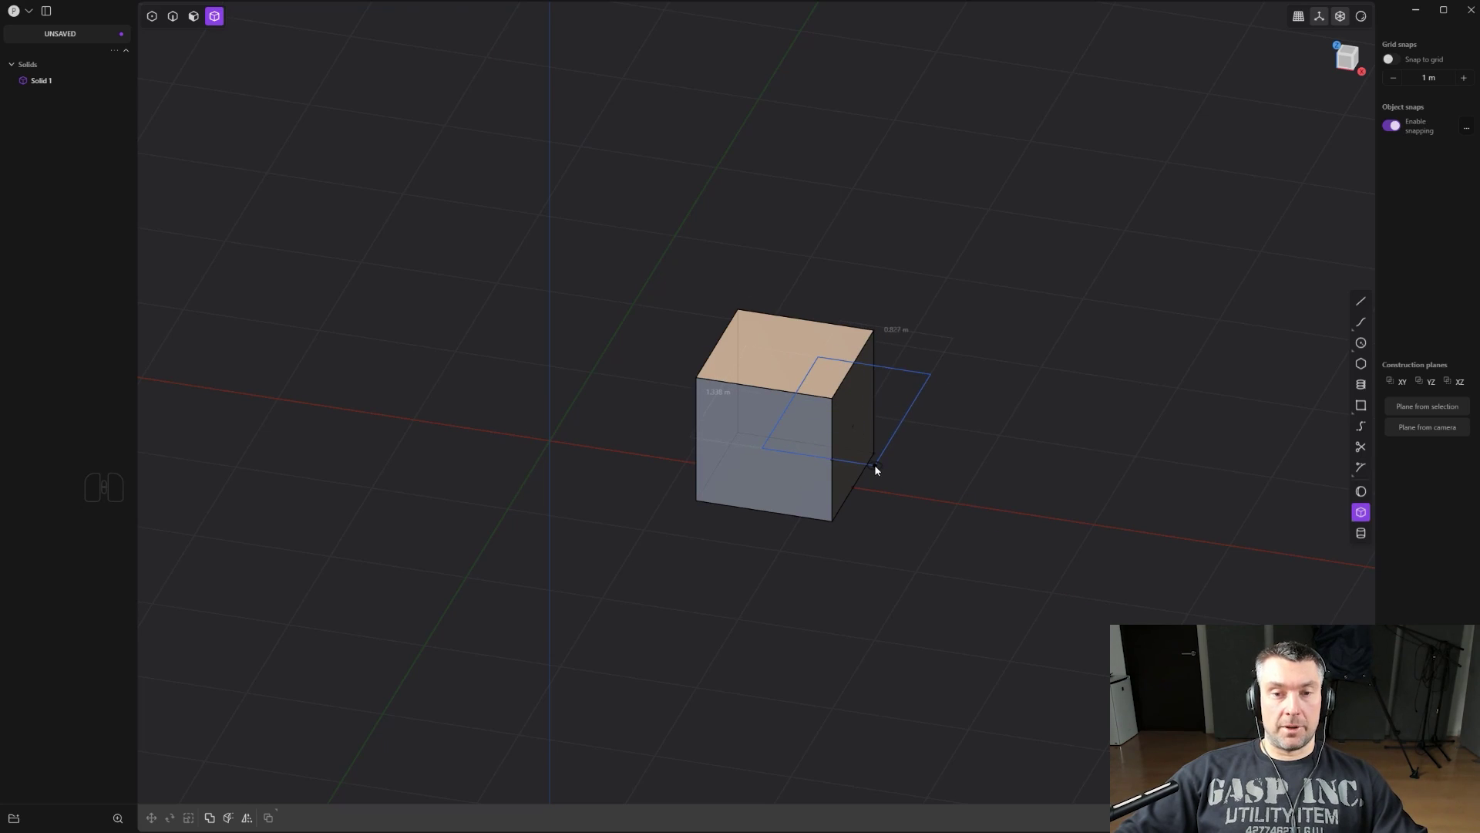
left_click(875, 466)
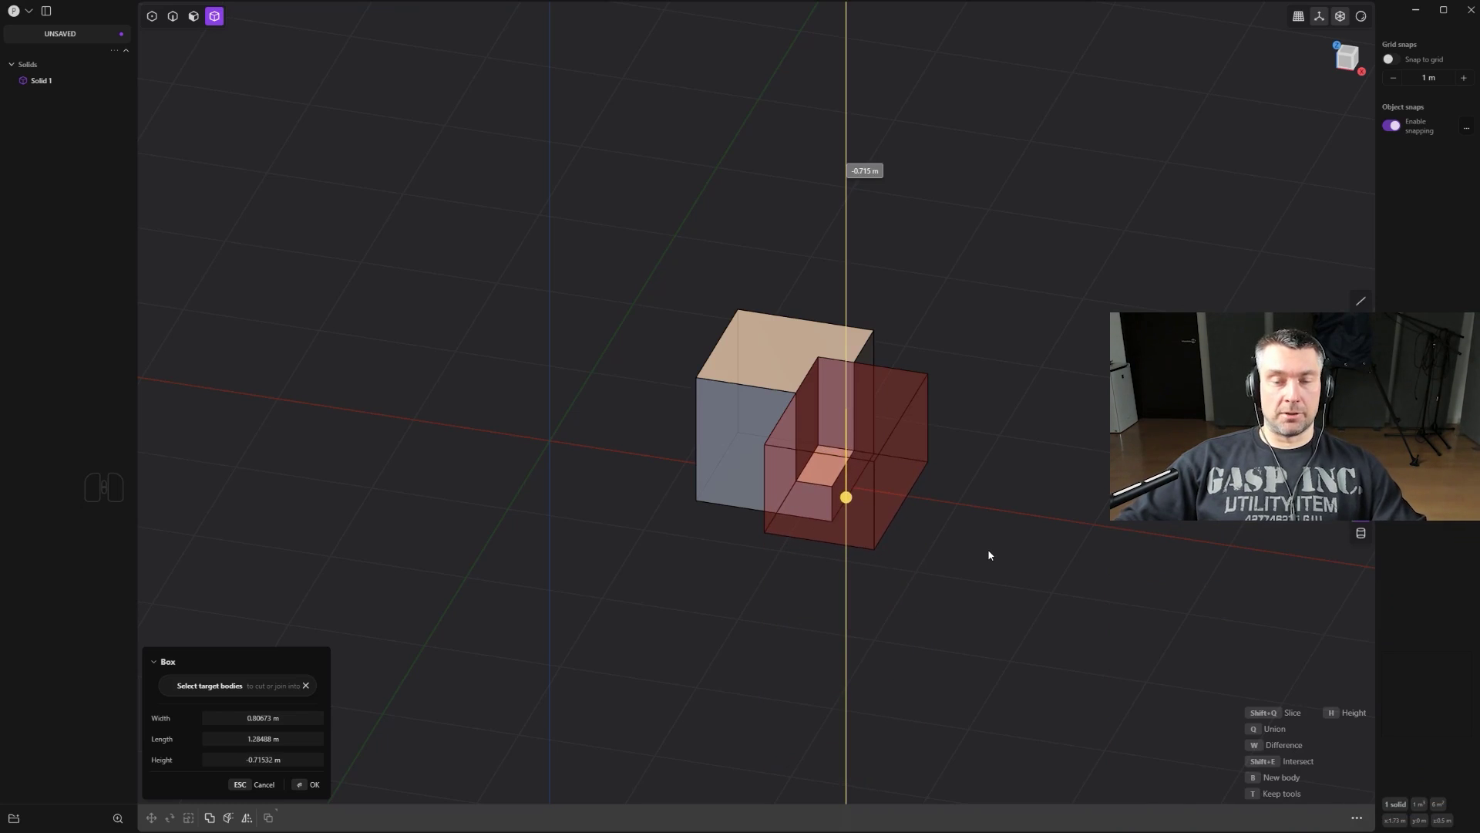
left_click(994, 600)
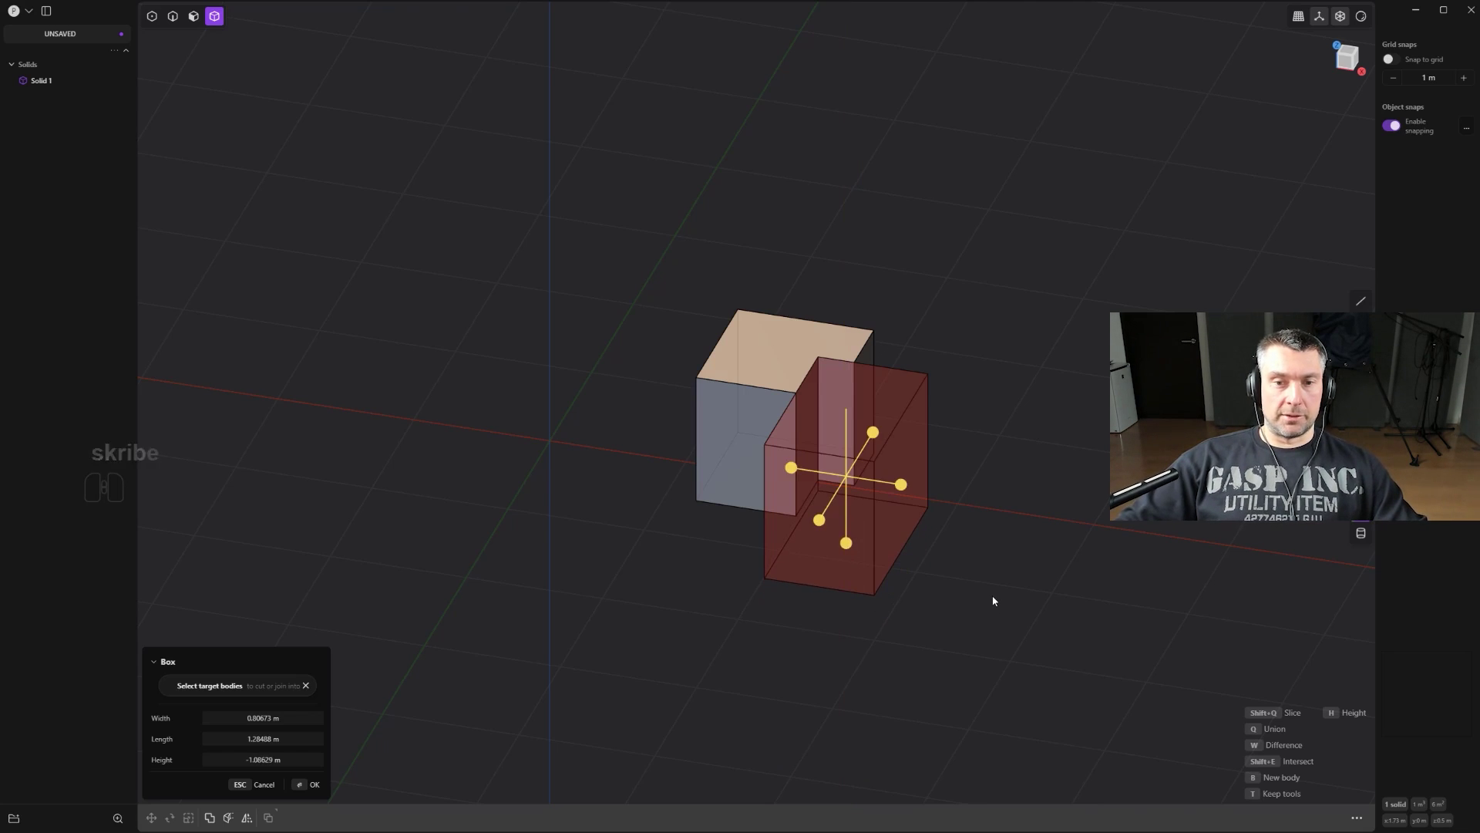
key("Return")
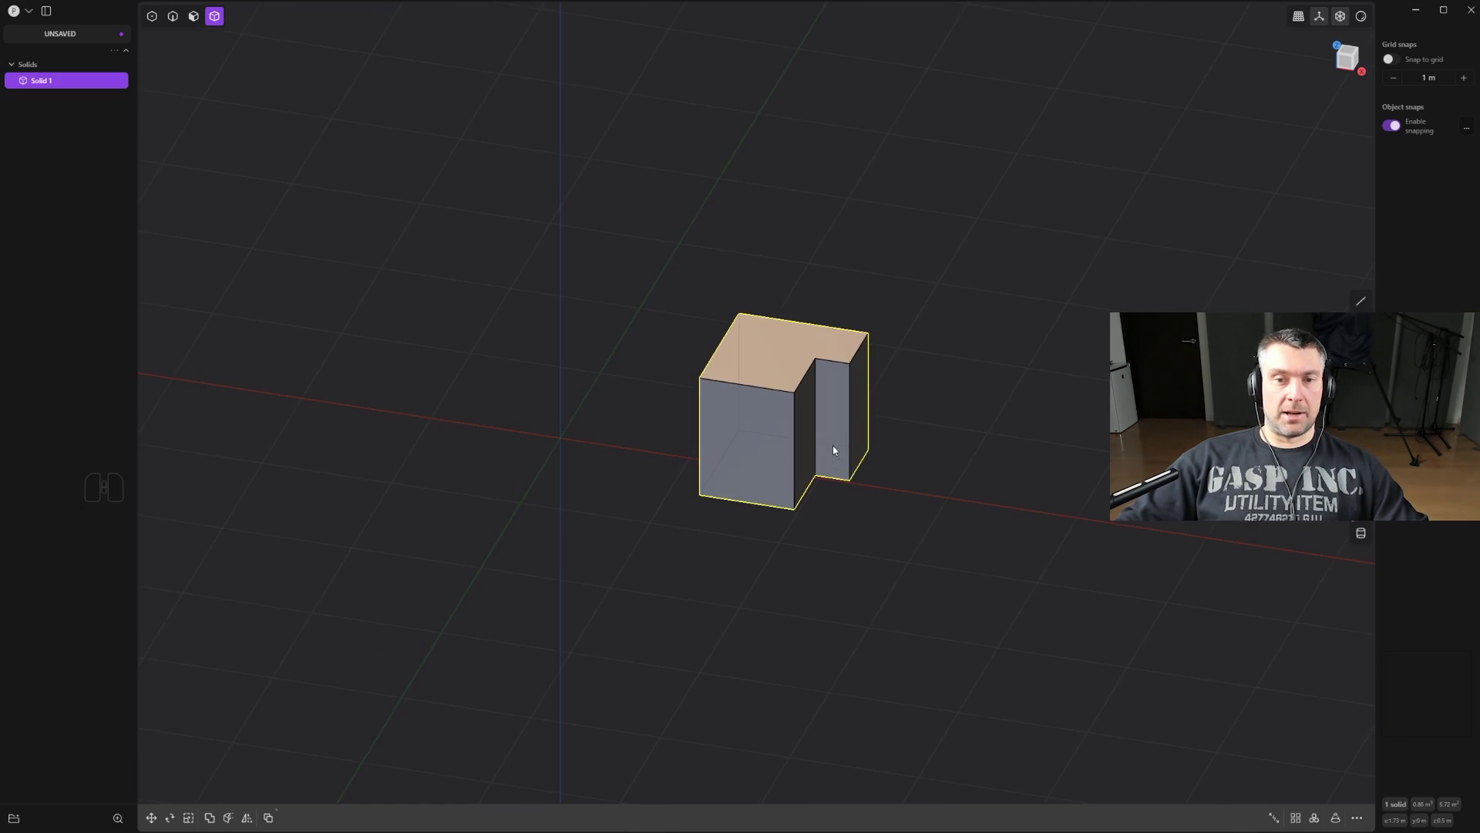
middle_click_drag(833, 455, 842, 413)
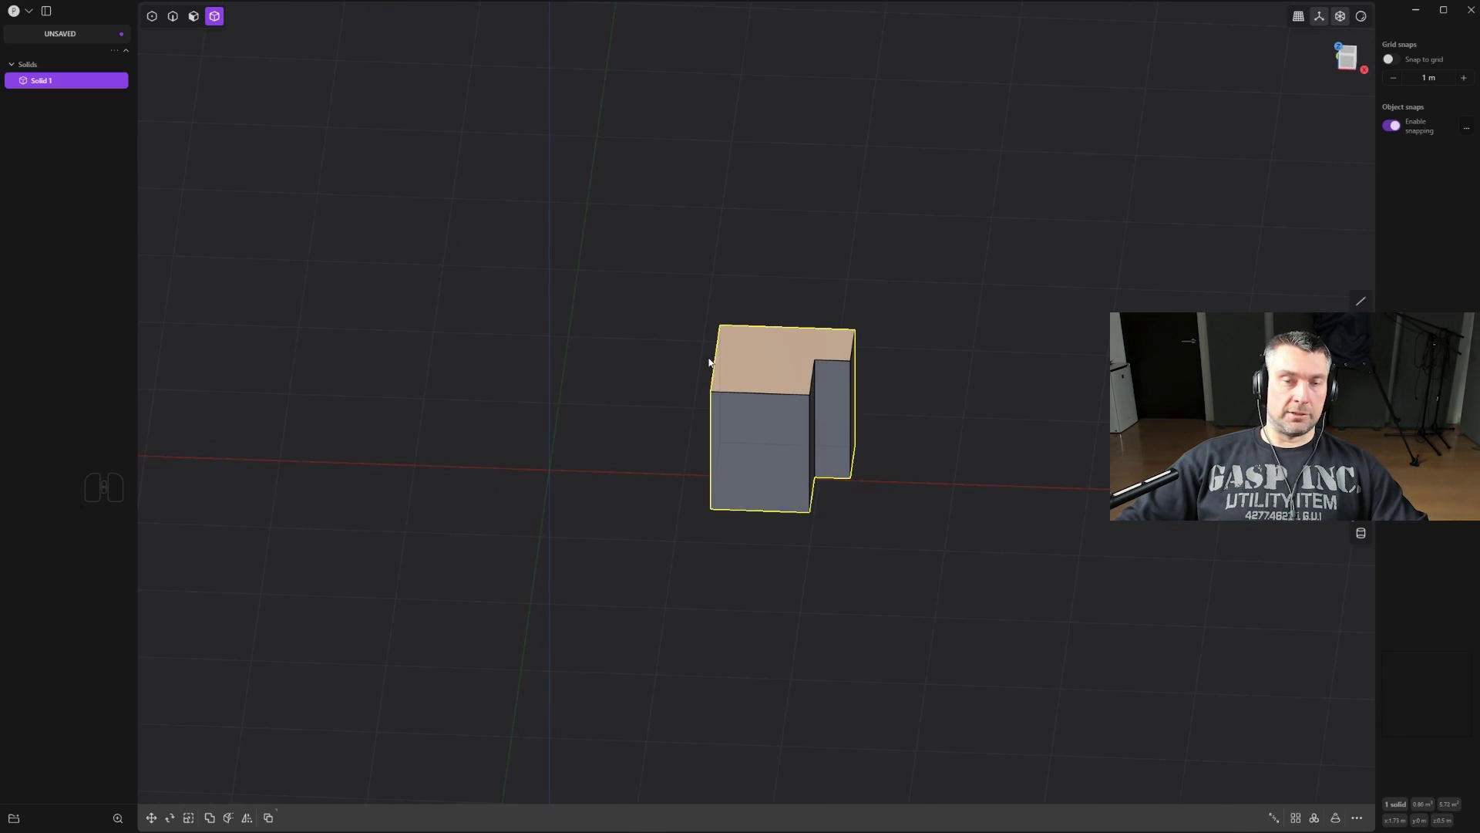
scroll(716, 386, "up", 2)
left_click(953, 432)
middle_click_drag(955, 436, 861, 318)
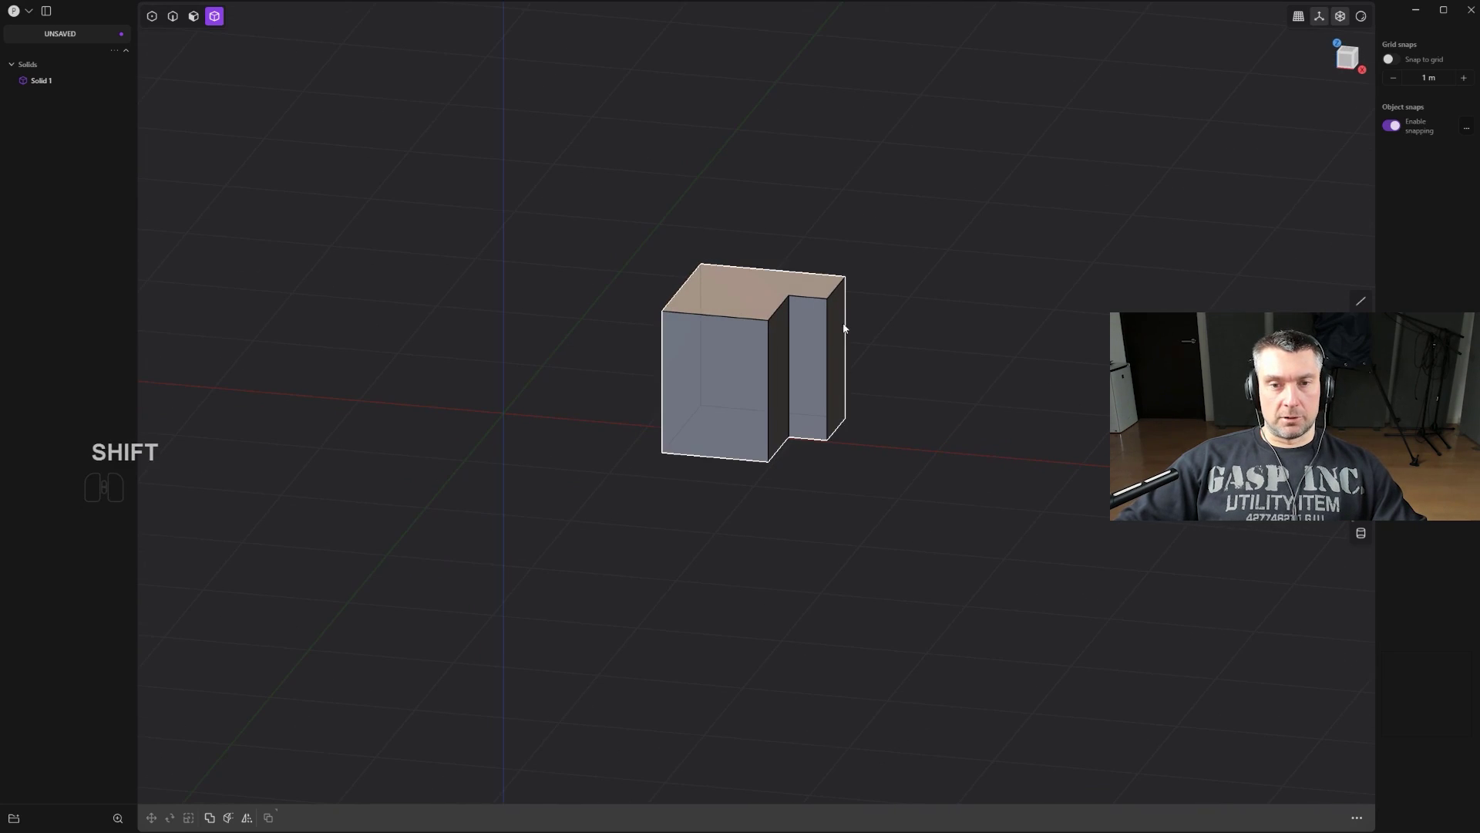
Mirror the notched cube with the Freestyle option across a vertical plane through the middle of its top face.
left_click(729, 353)
key("alt+x")
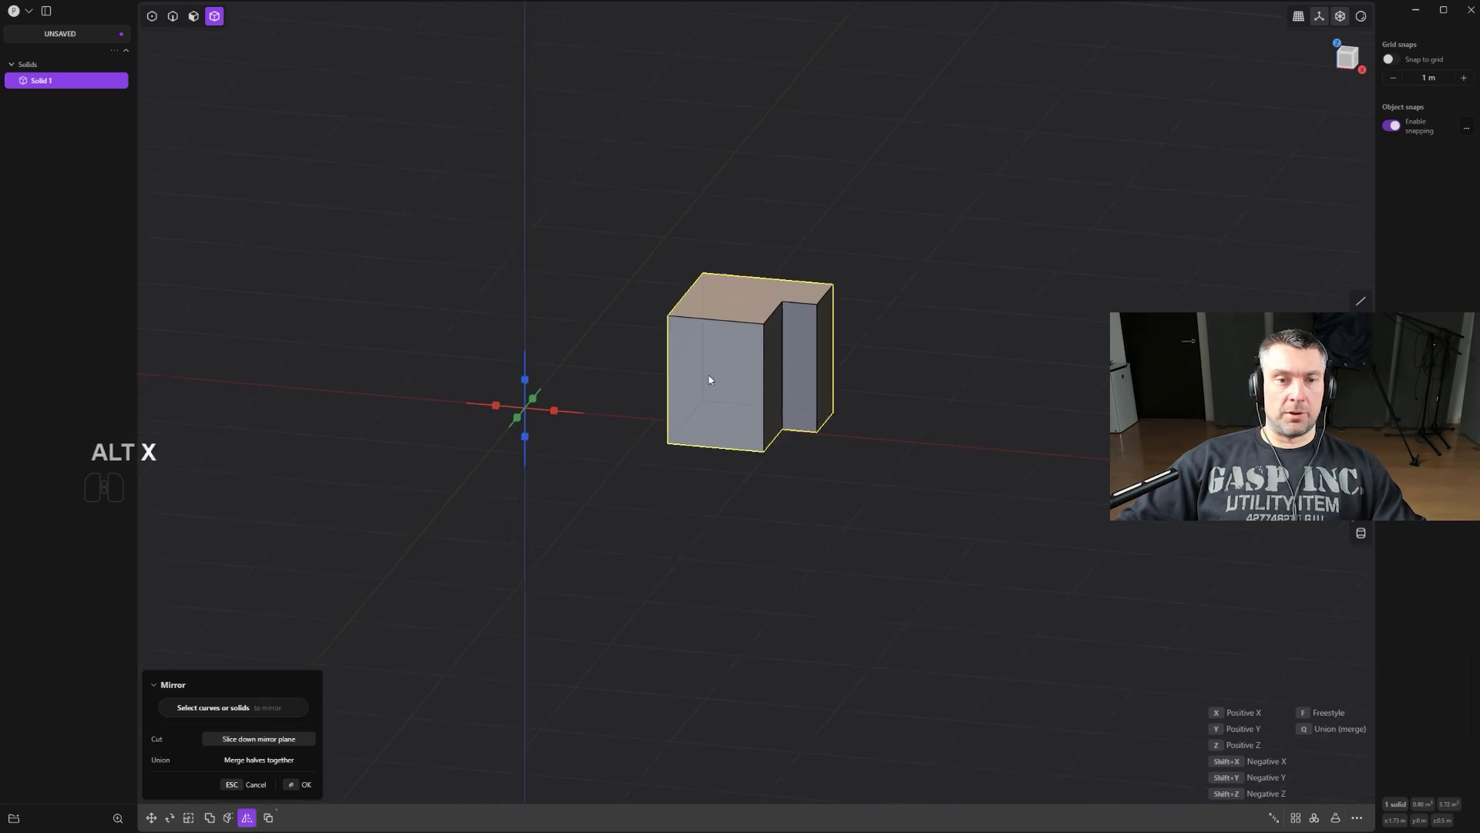
middle_click_drag(709, 375, 765, 455, "shift")
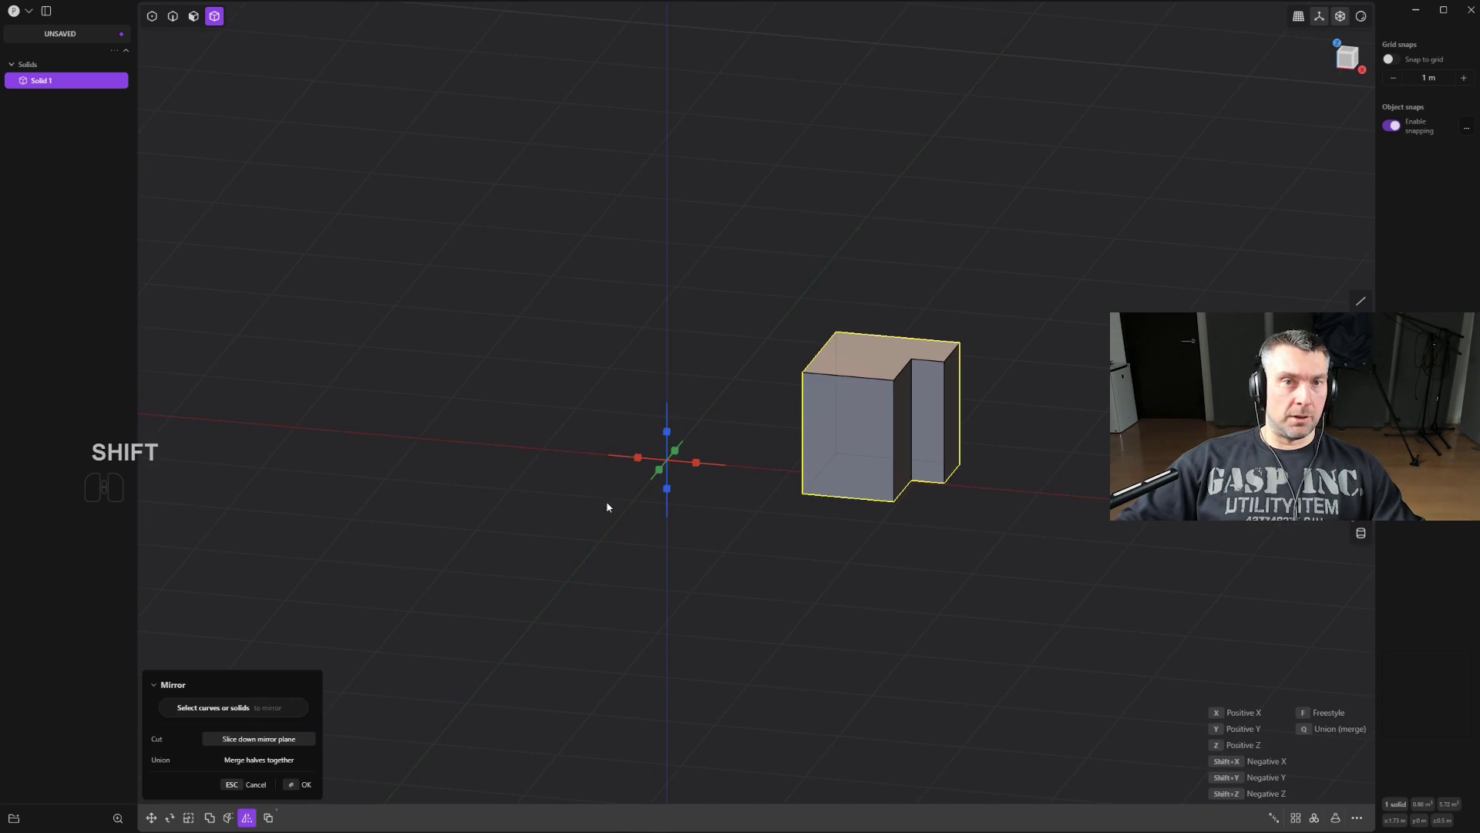
middle_click_drag(607, 506, 582, 500, "shift")
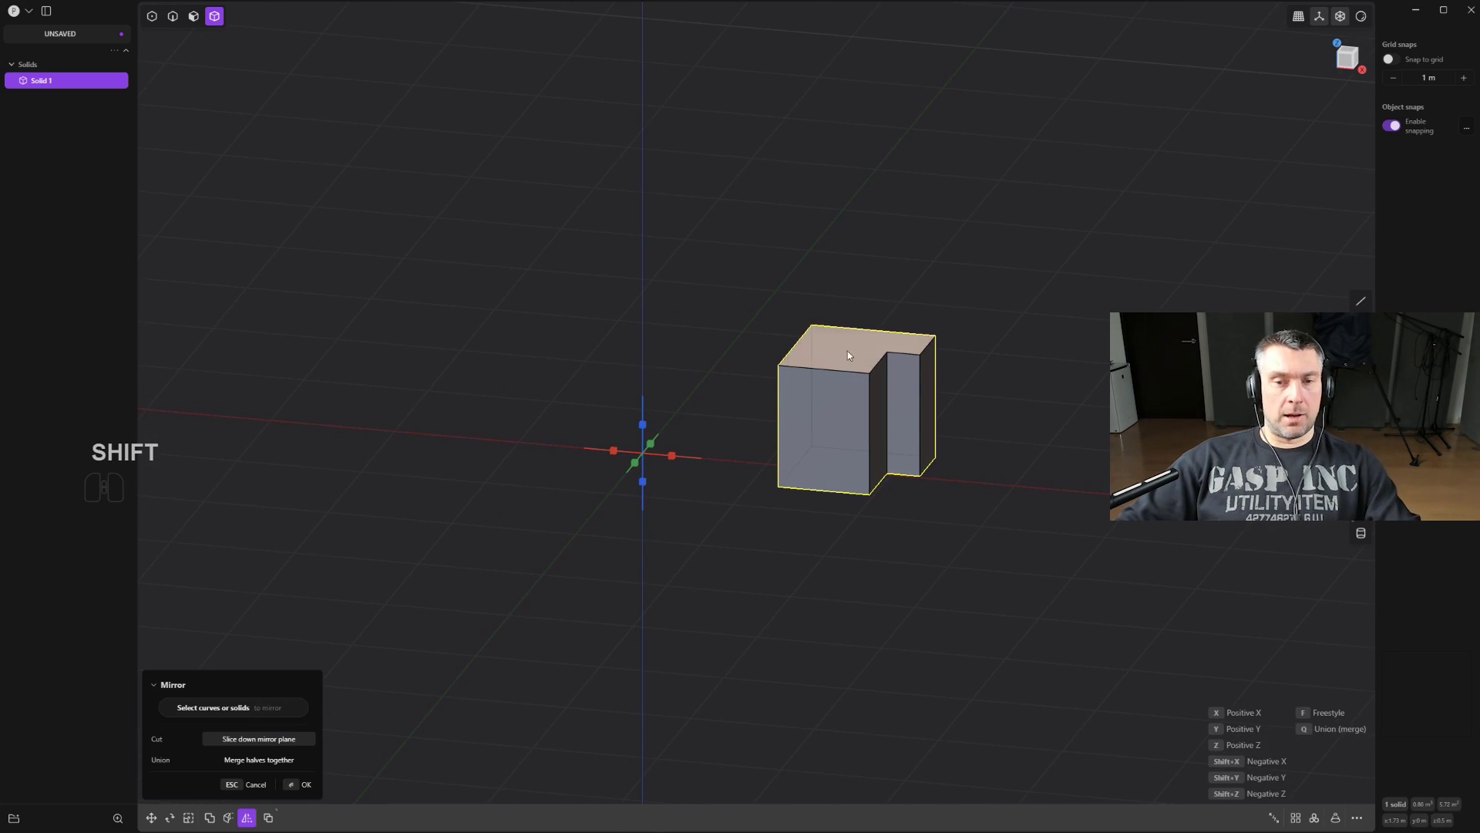
middle_click_drag(844, 372, 811, 372, "shift")
scroll(715, 352, "up", 1)
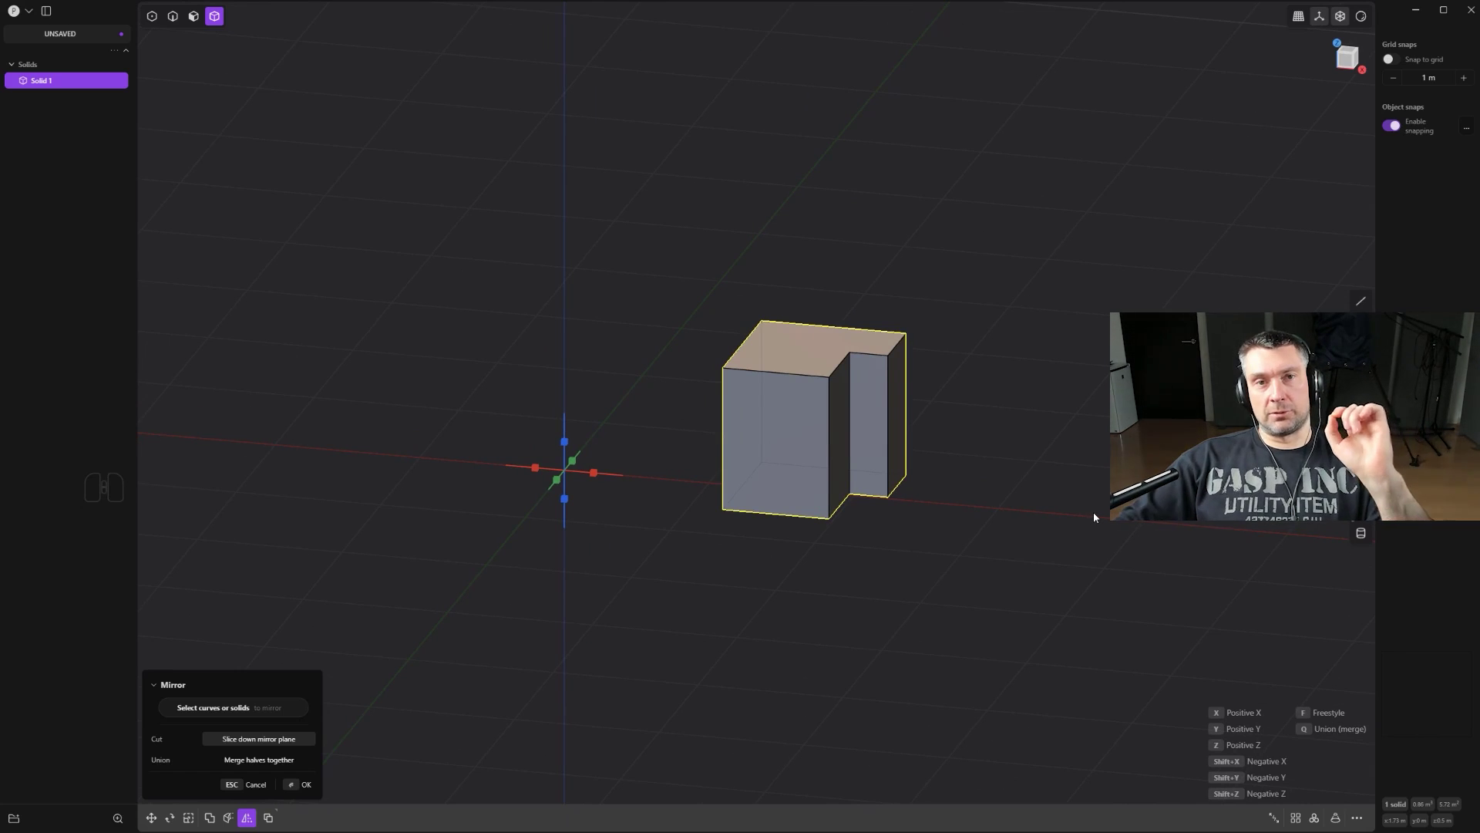
mouse_move(1043, 380)
middle_mouse_down("shift")
mouse_move(1052, 364)
mouse_move(1031, 403)
middle_mouse_up("shift")
key("f")
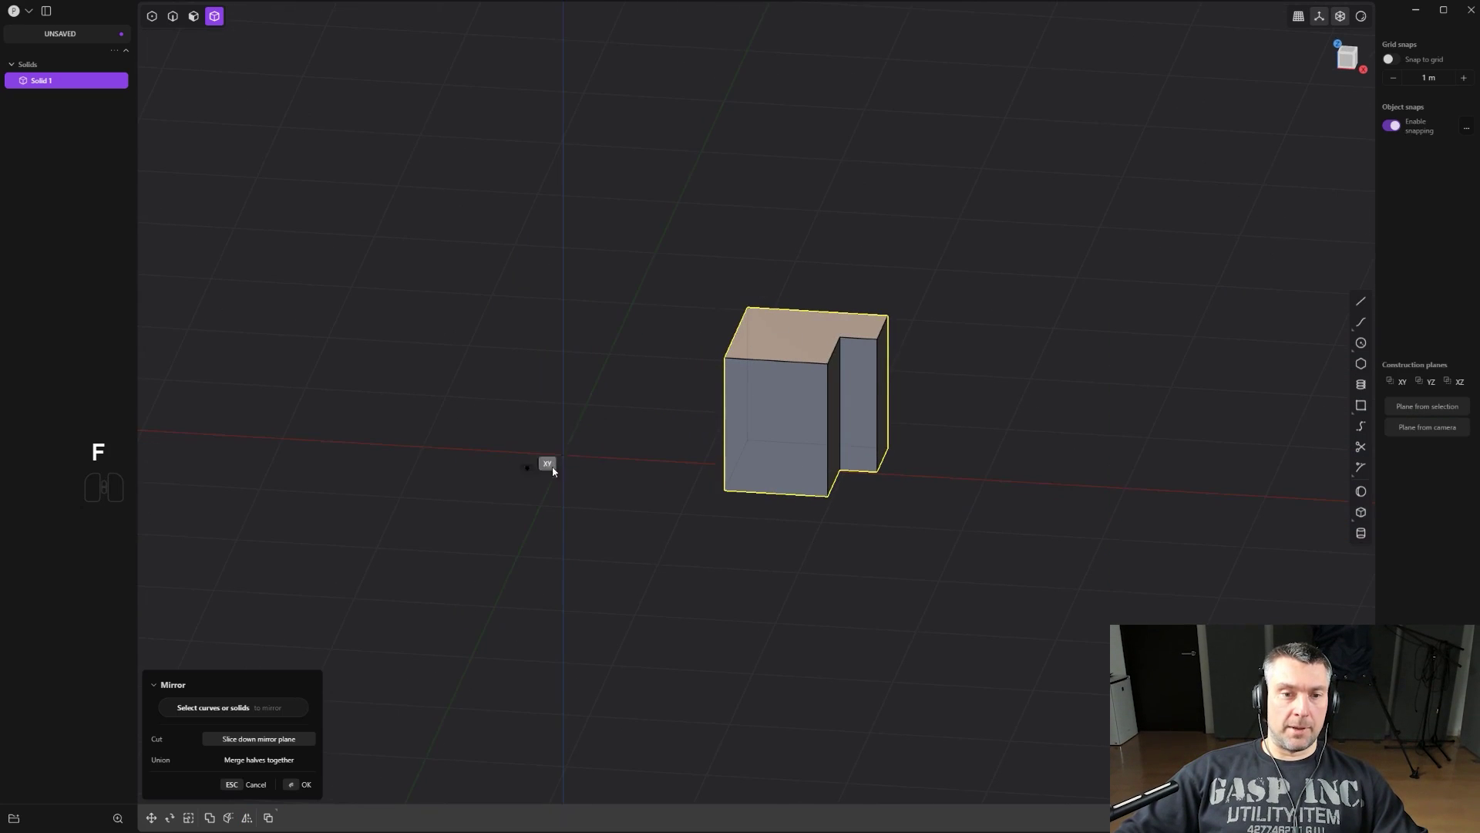
middle_click_drag(637, 432, 709, 384)
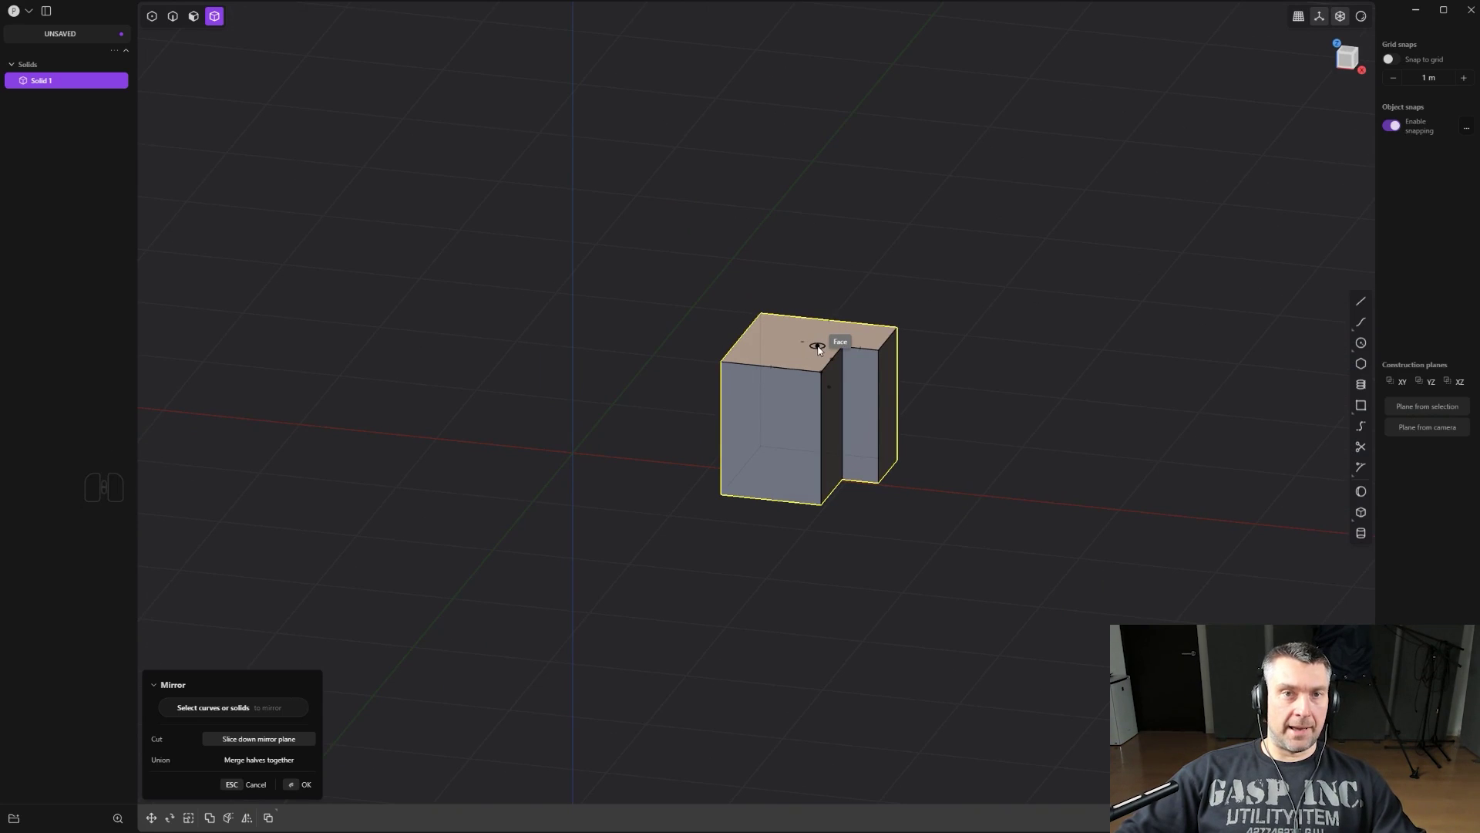
middle_click_drag(807, 339, 811, 343)
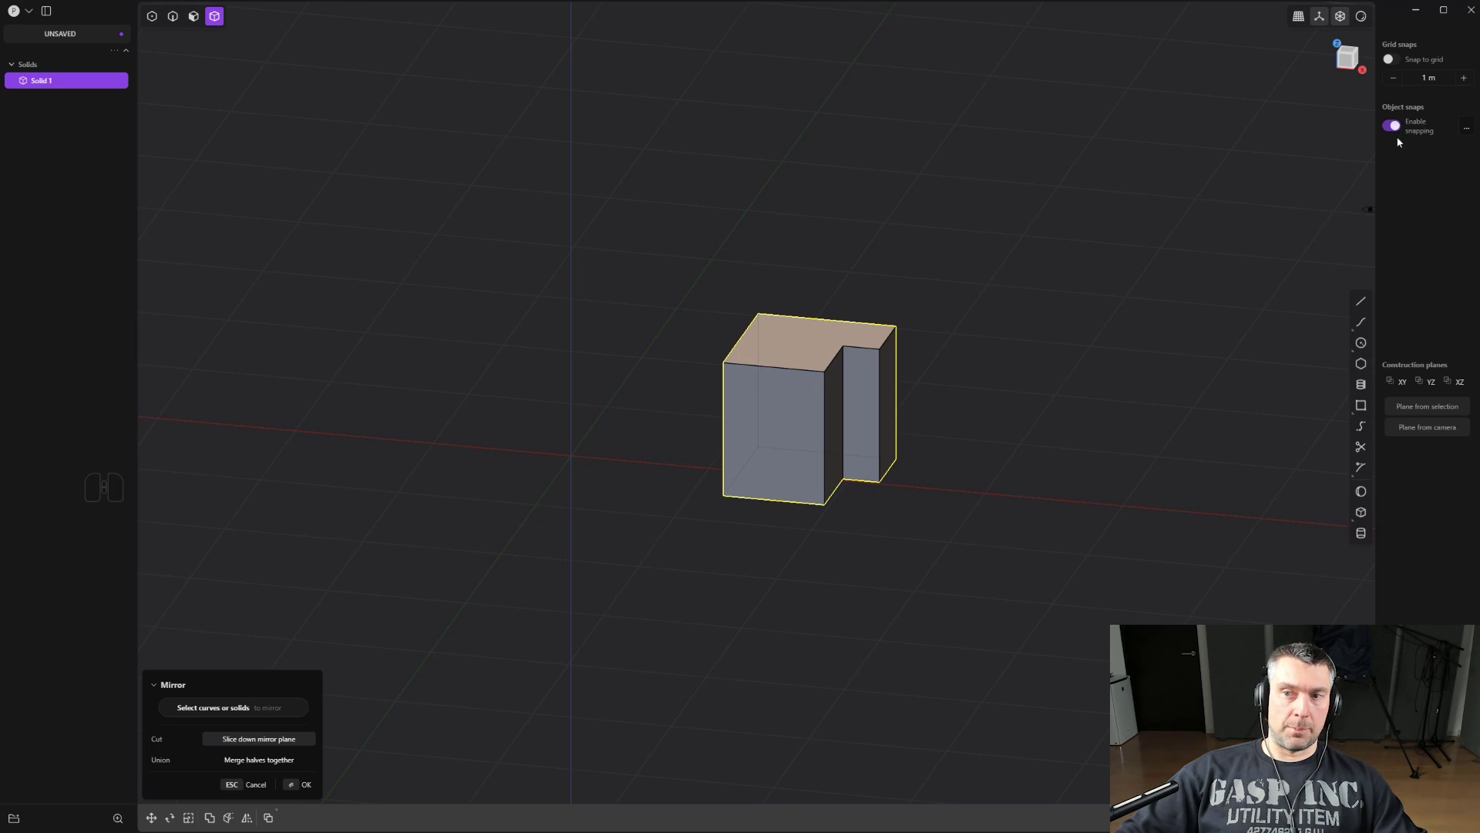
left_click(800, 349)
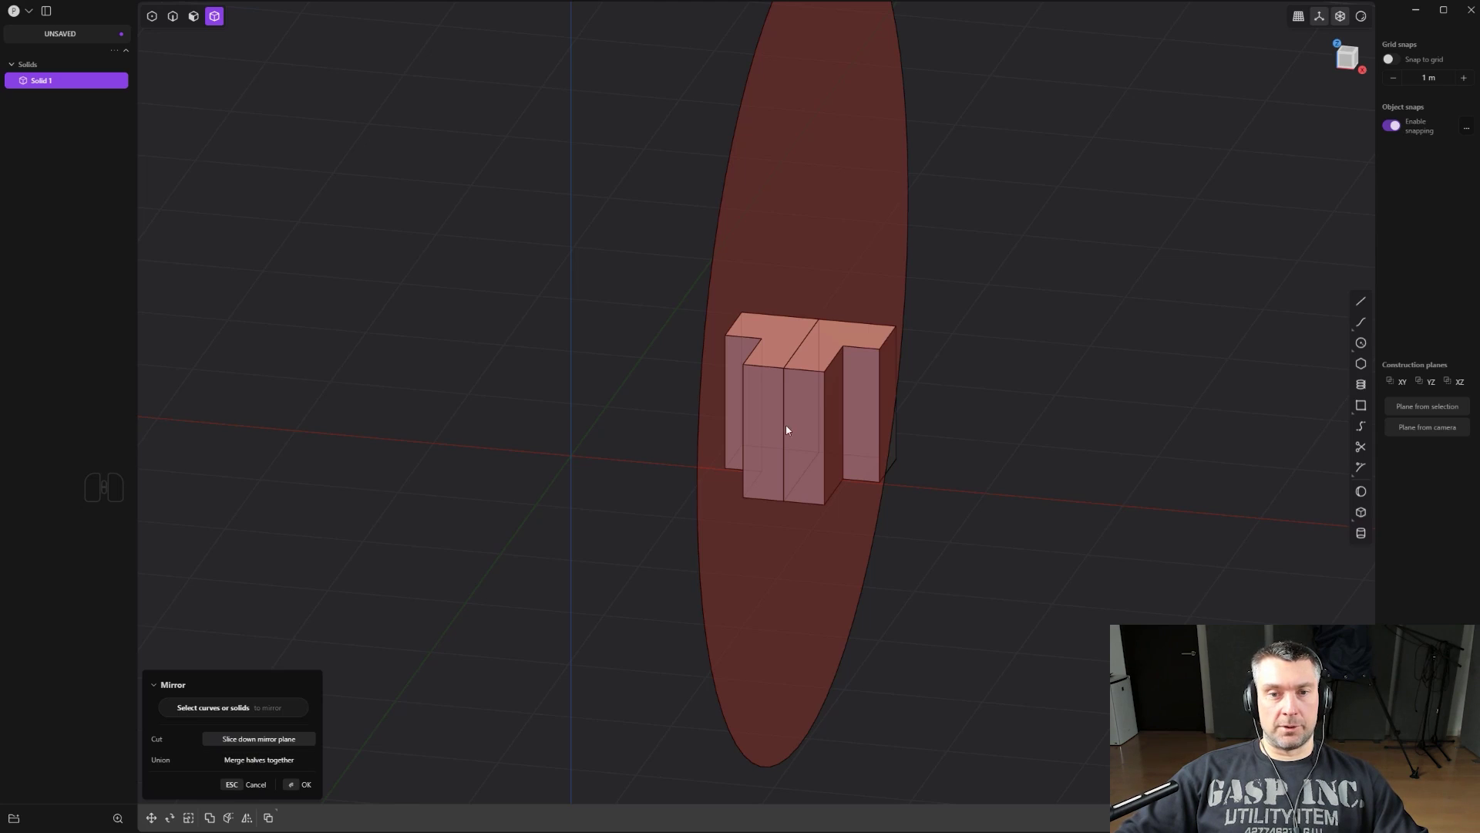
key("Return")
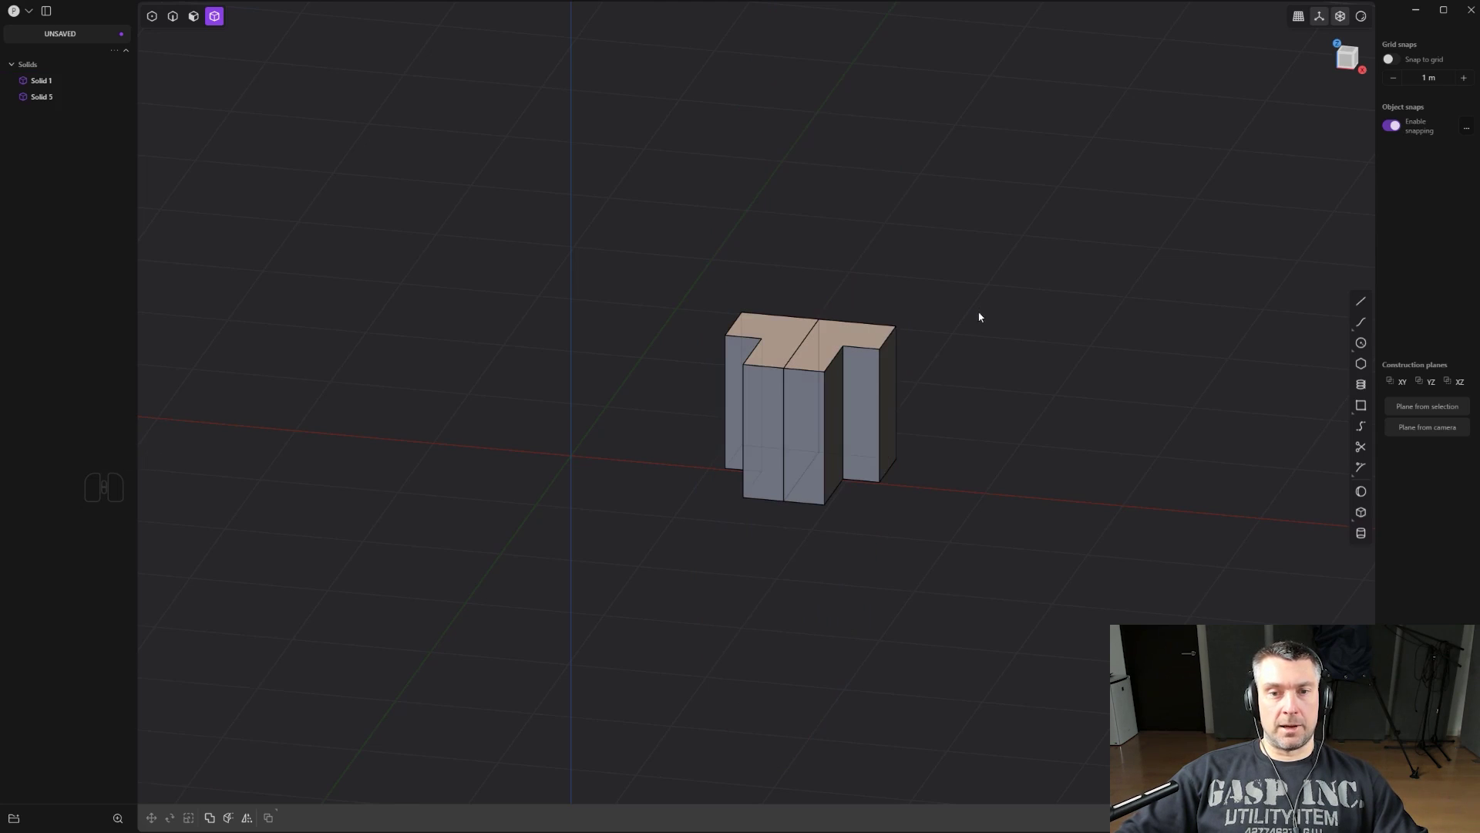
Select both mirrored halves and join them into one body with a Boolean Union.
left_click(857, 370)
left_click(780, 344)
left_click(825, 356)
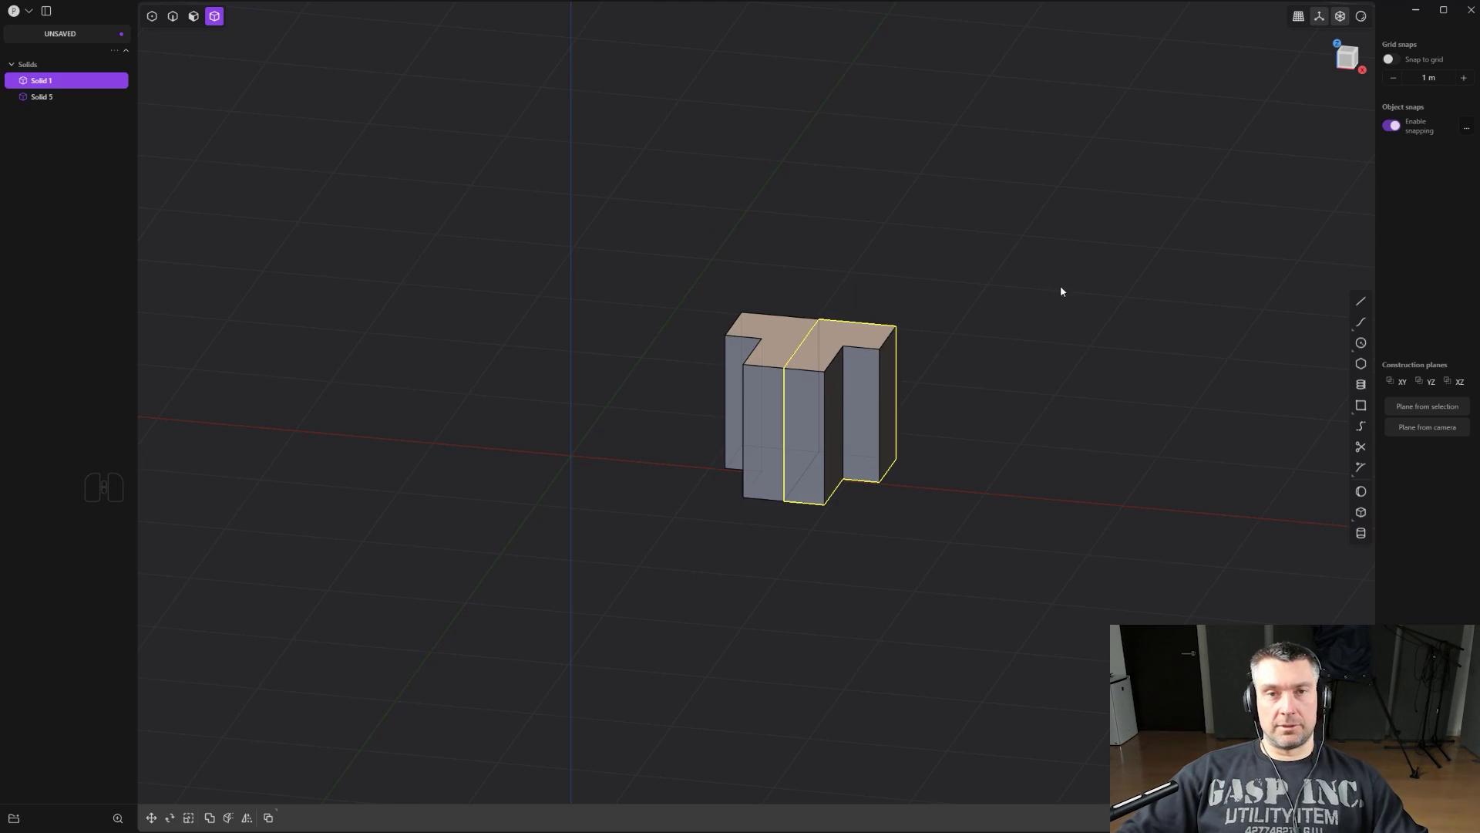
left_click(767, 343, "shift")
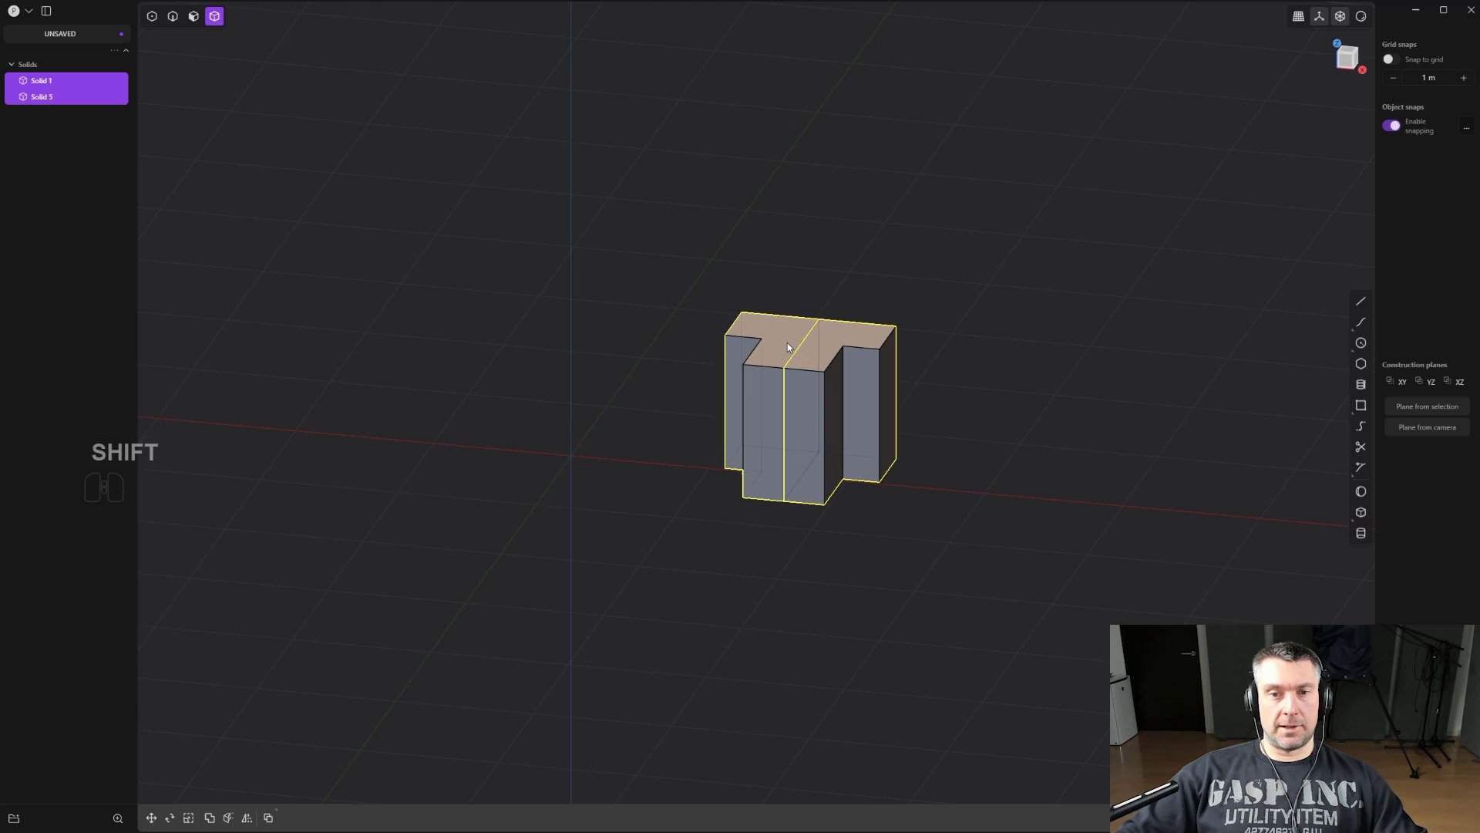
key("q")
key("q")
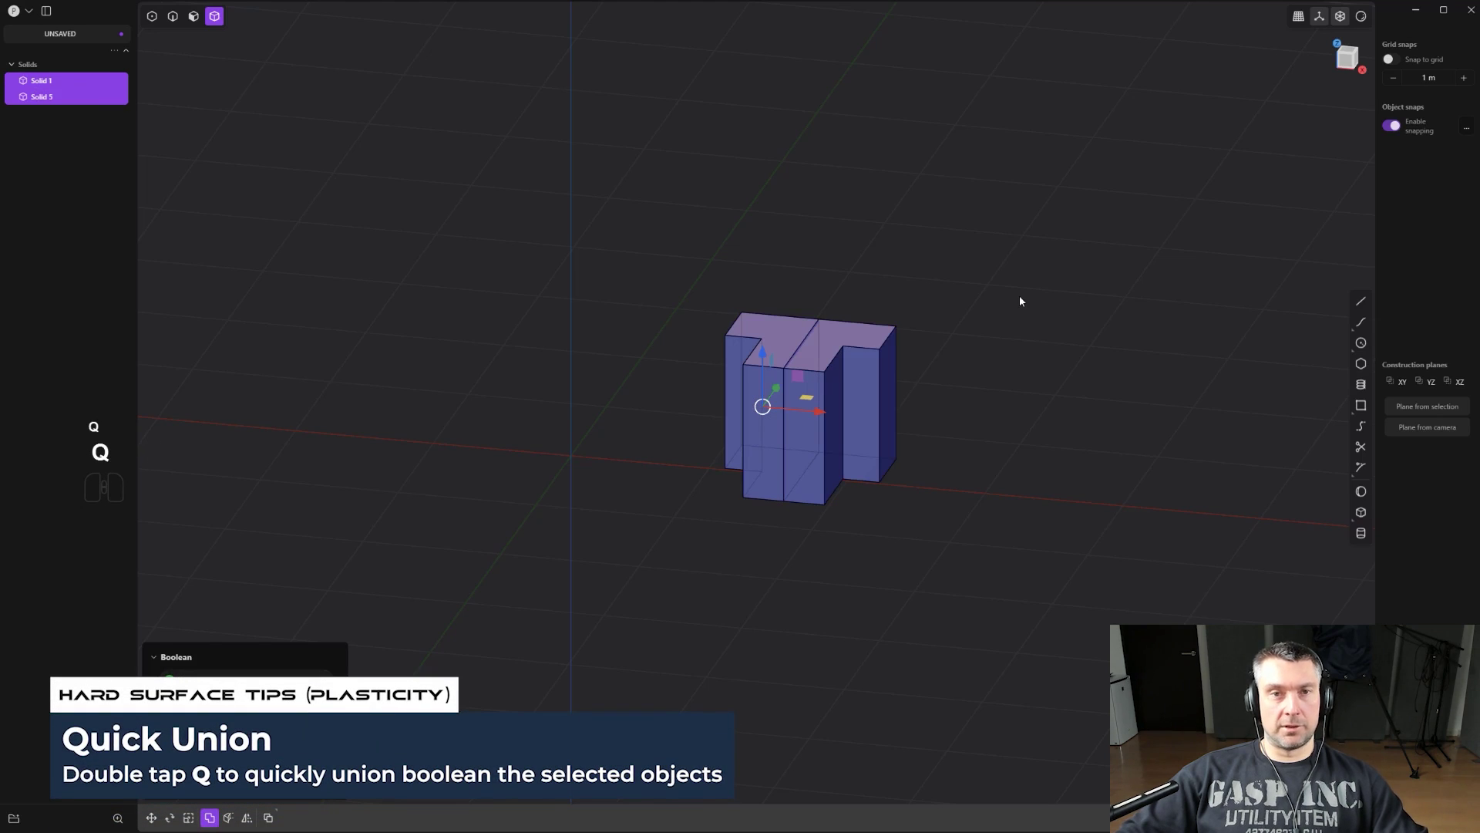
left_click(1020, 290)
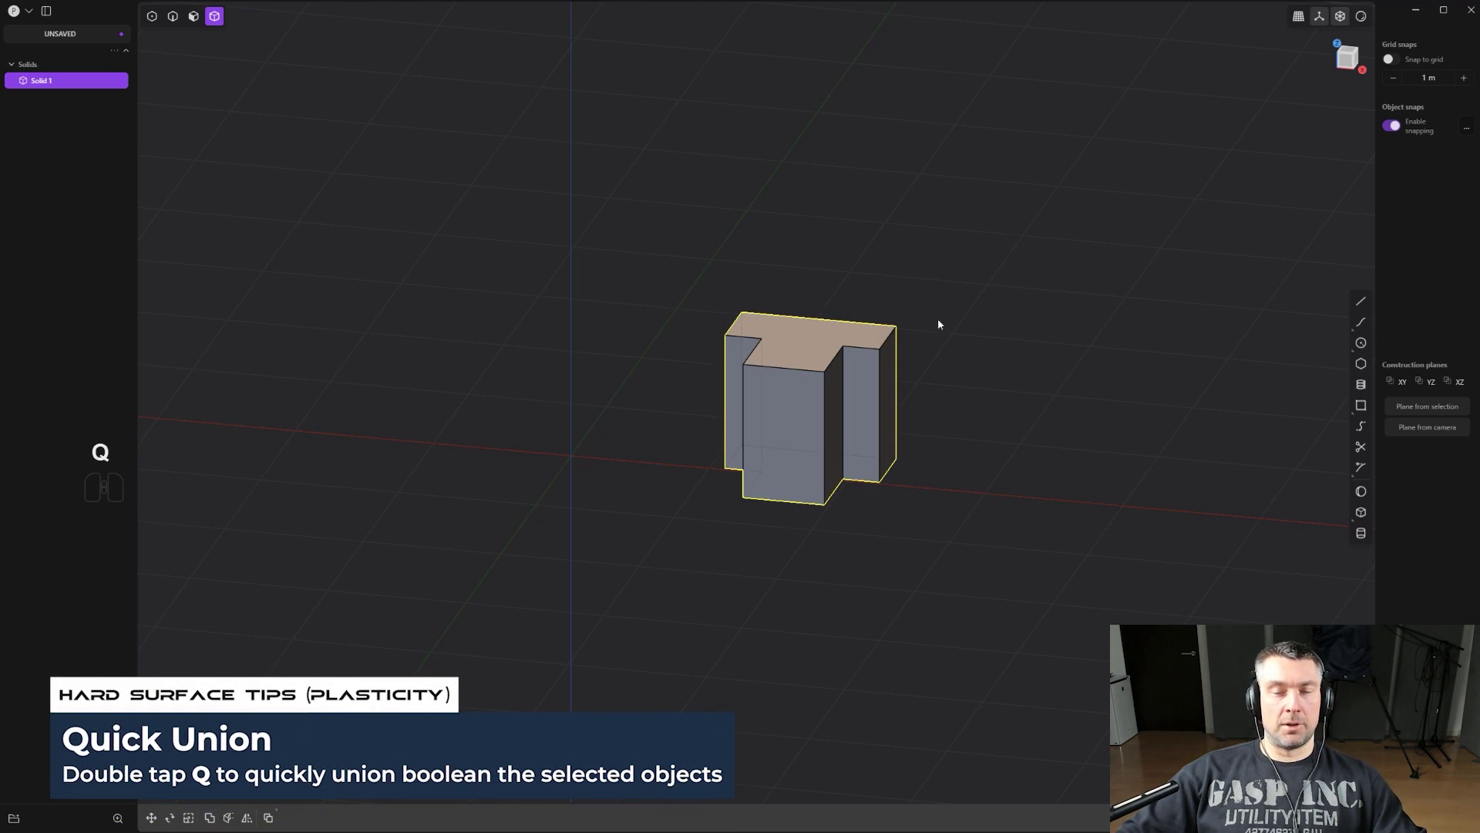
Undo the union and the freestyle mirror, back to the single notched cube.
key("ctrl+z")
key("ctrl+z")
key("ctrl+z")
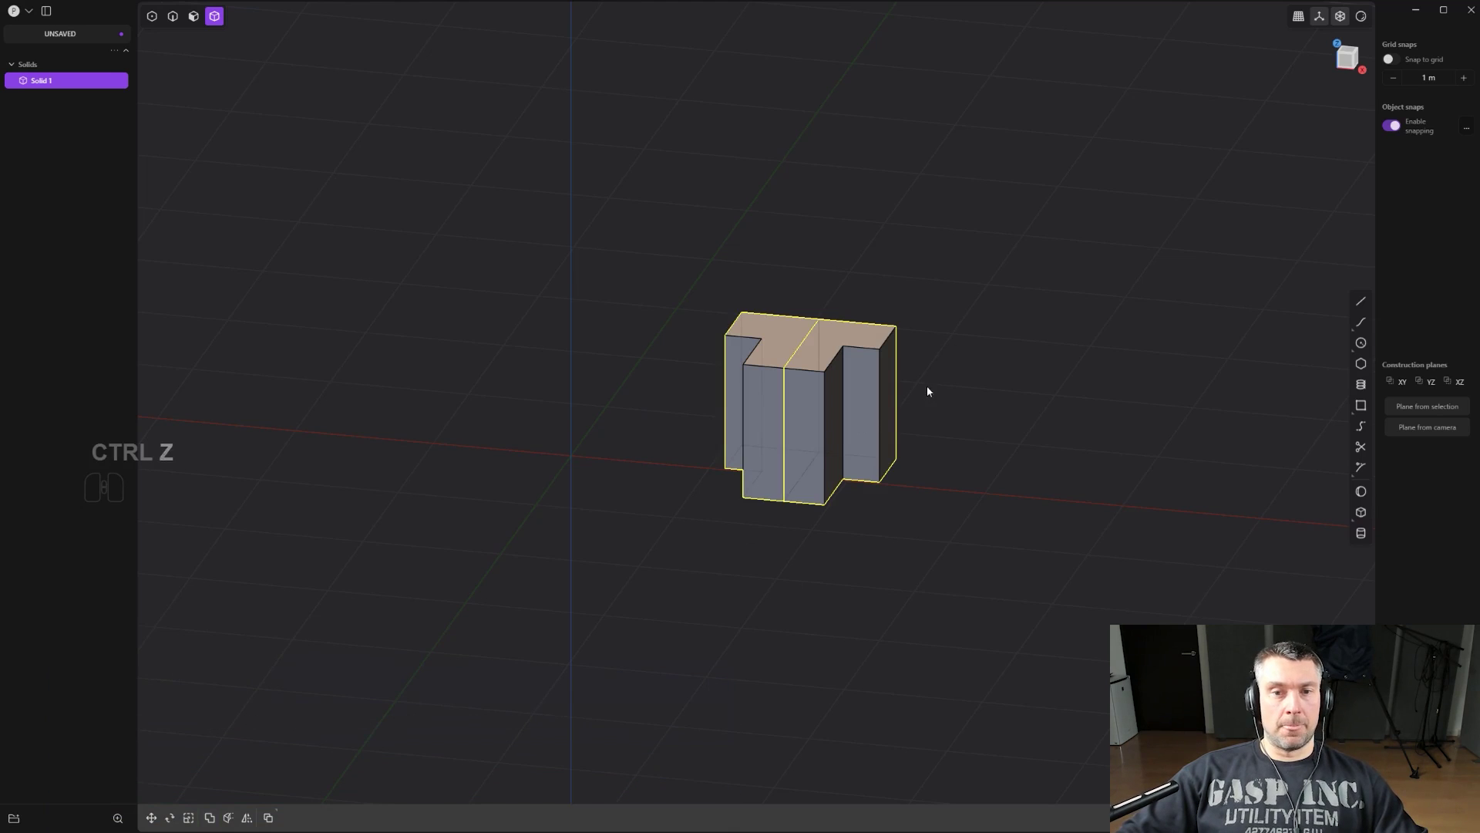
key("ctrl+z")
key("ctrl+z")
key("ctrl+z")
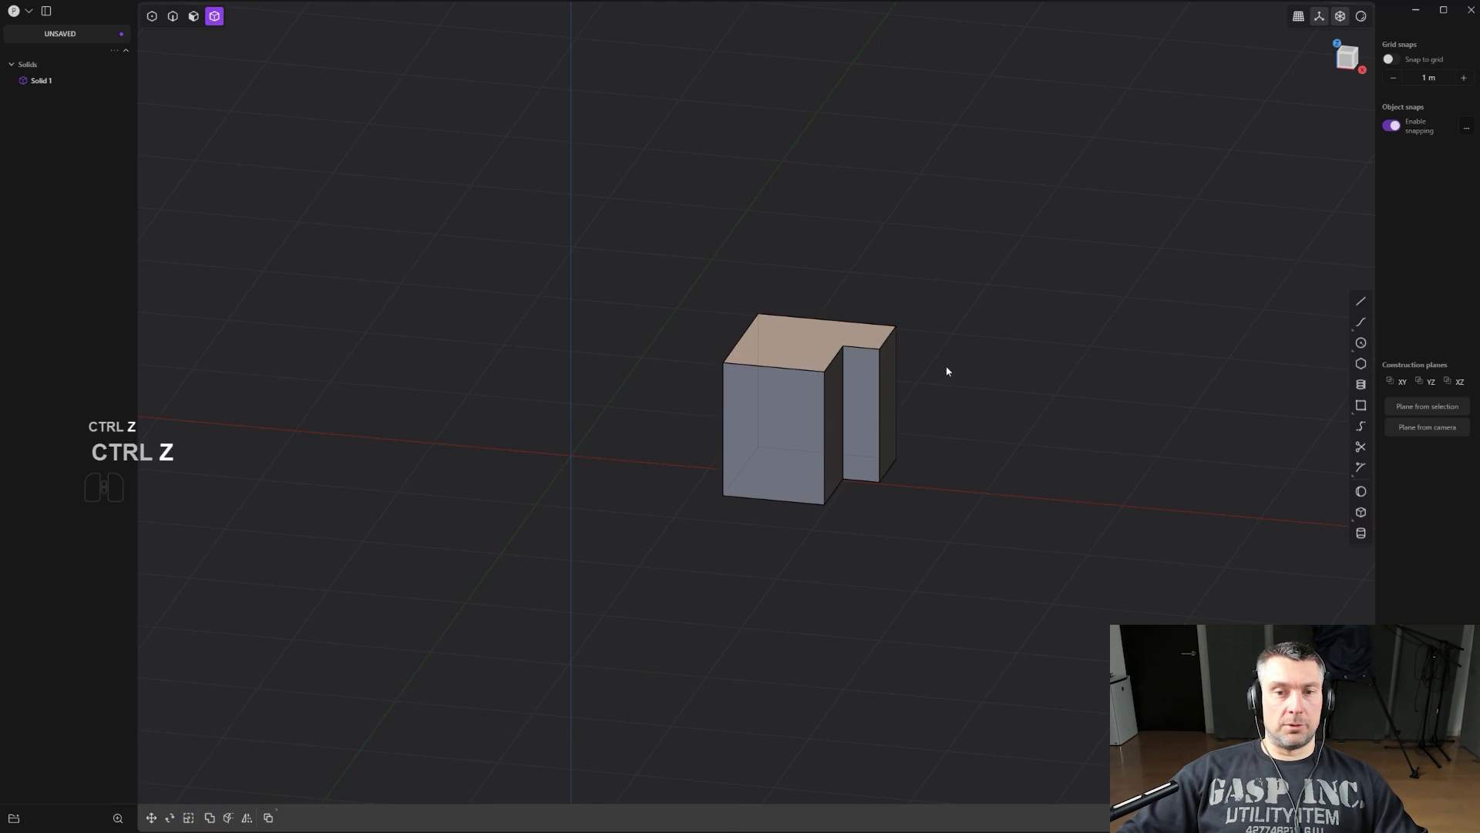
Mirror the notched cube with the Freestyle option across a vertical plane through its top face's middle, with the halves merged together.
left_click(831, 398)
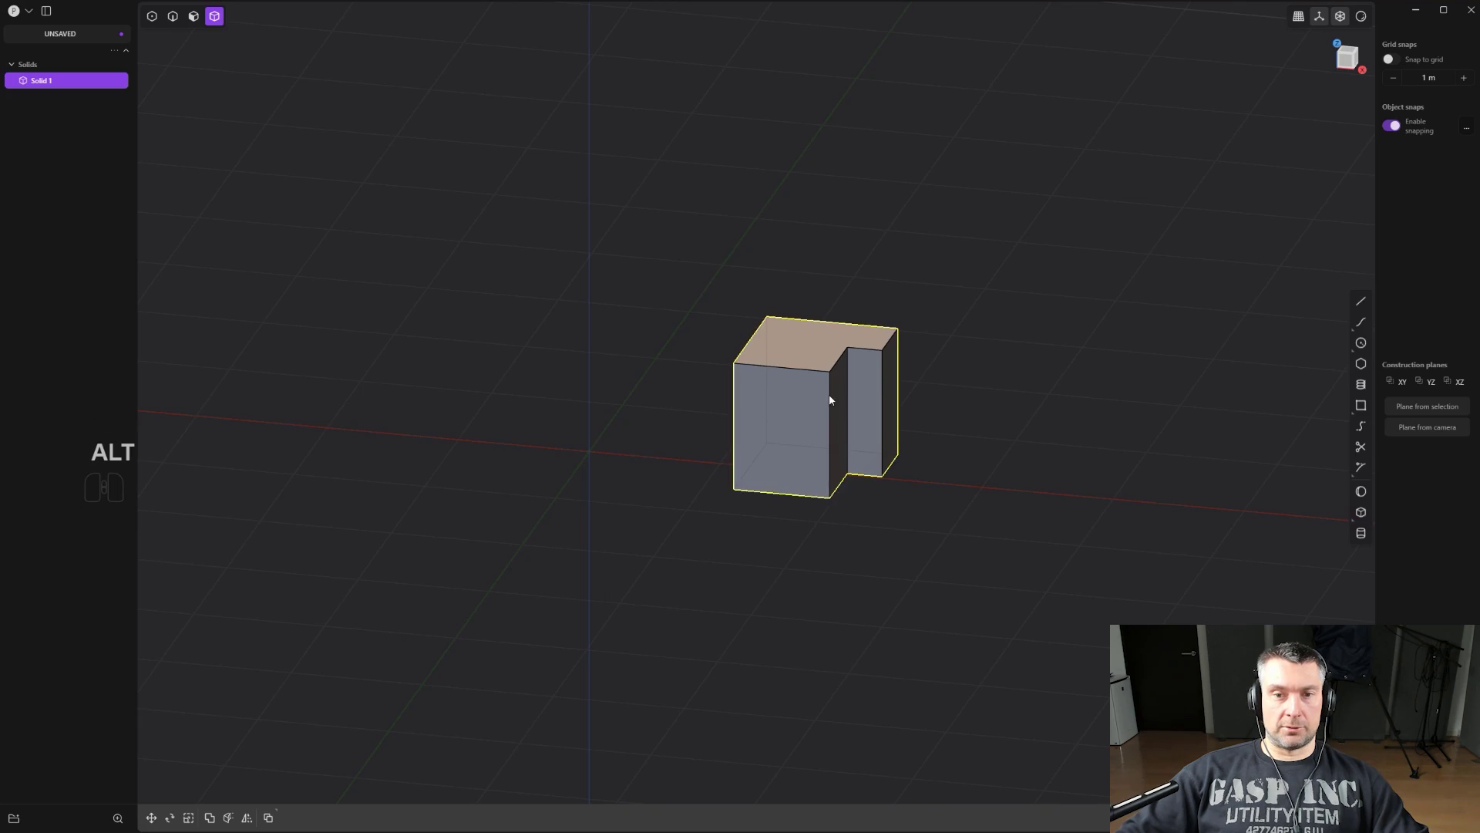
key("alt+x")
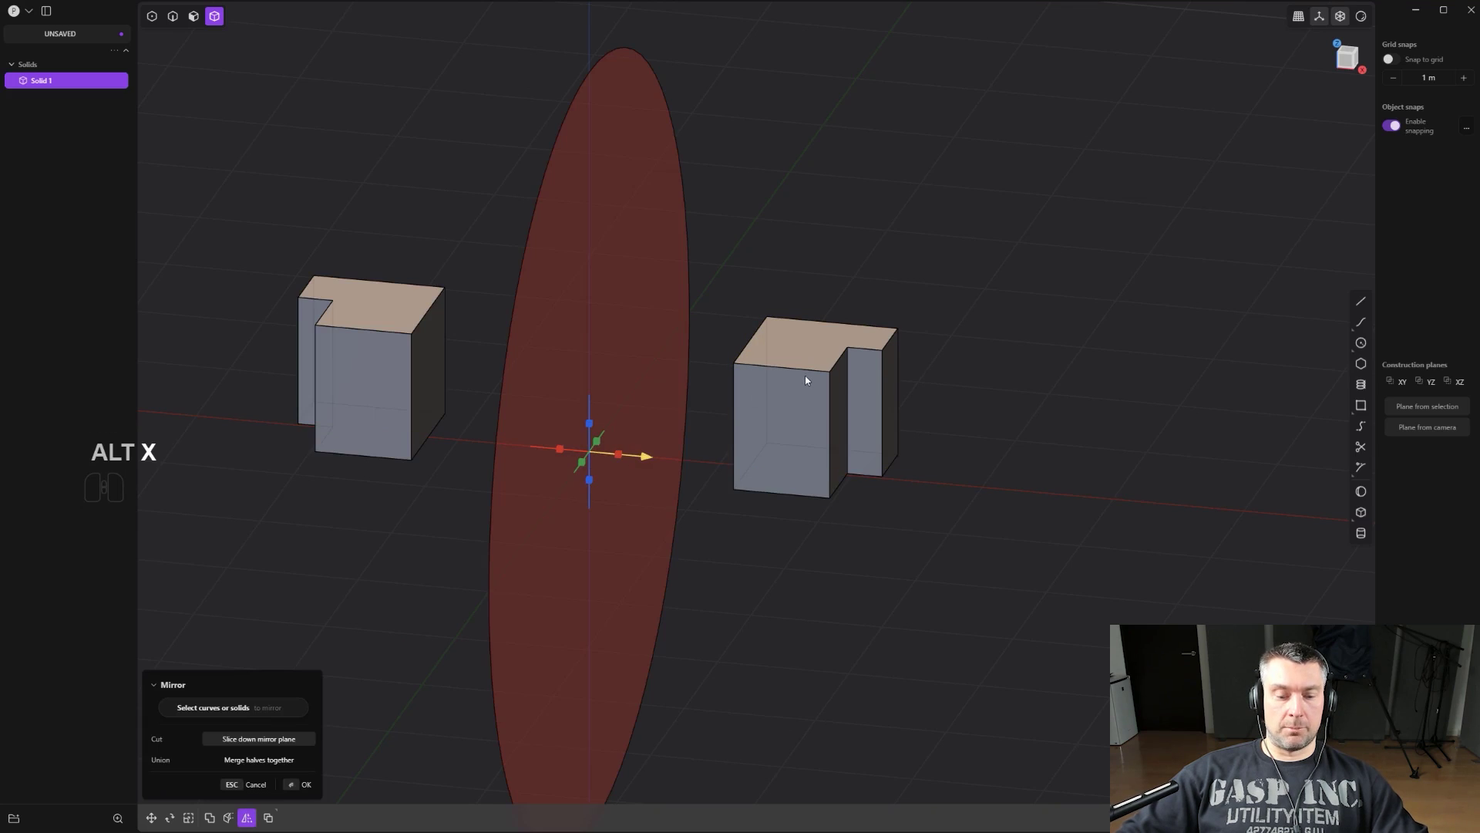
key("f")
left_click(807, 344)
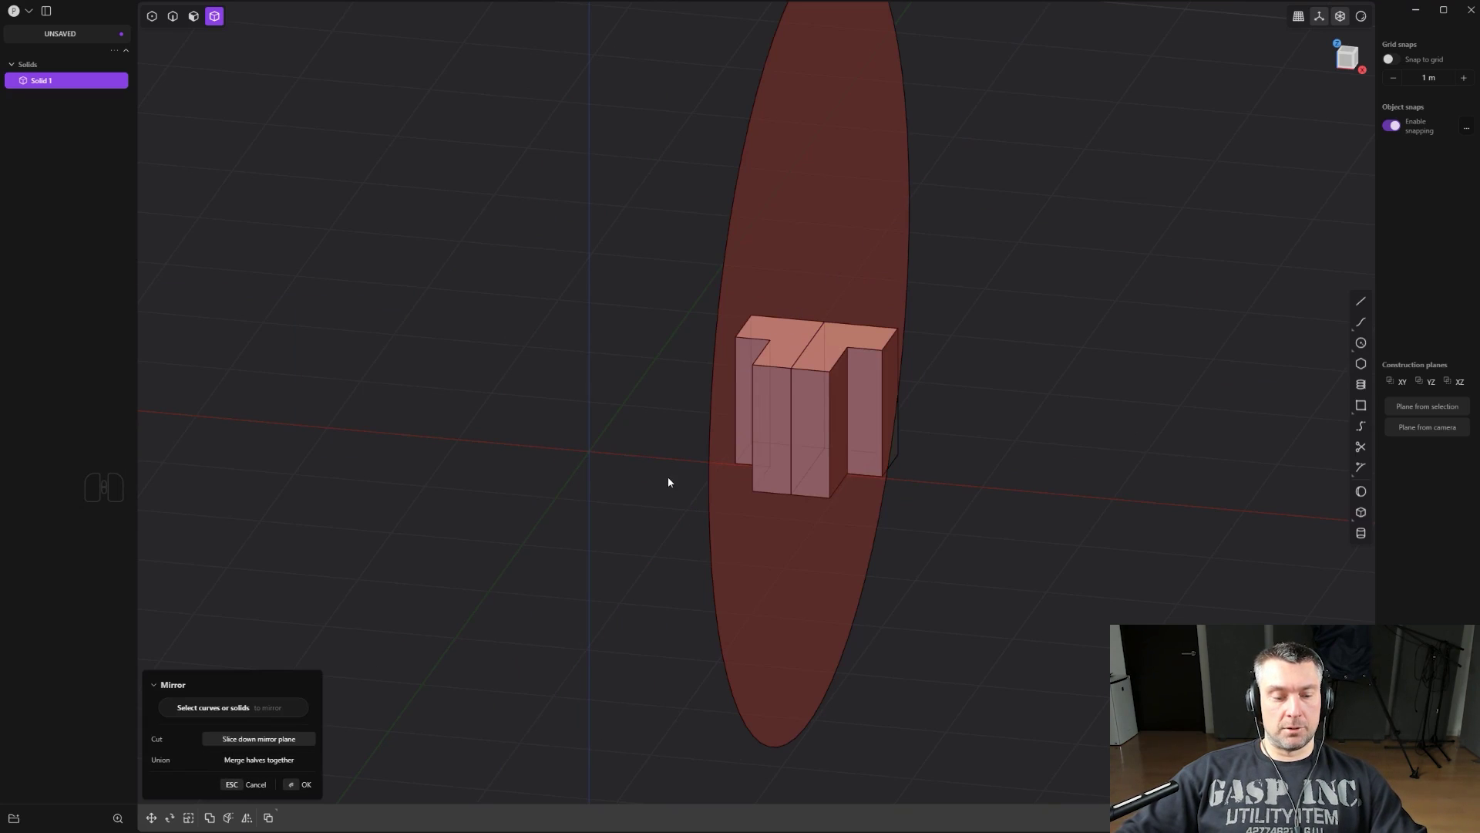
key("q")
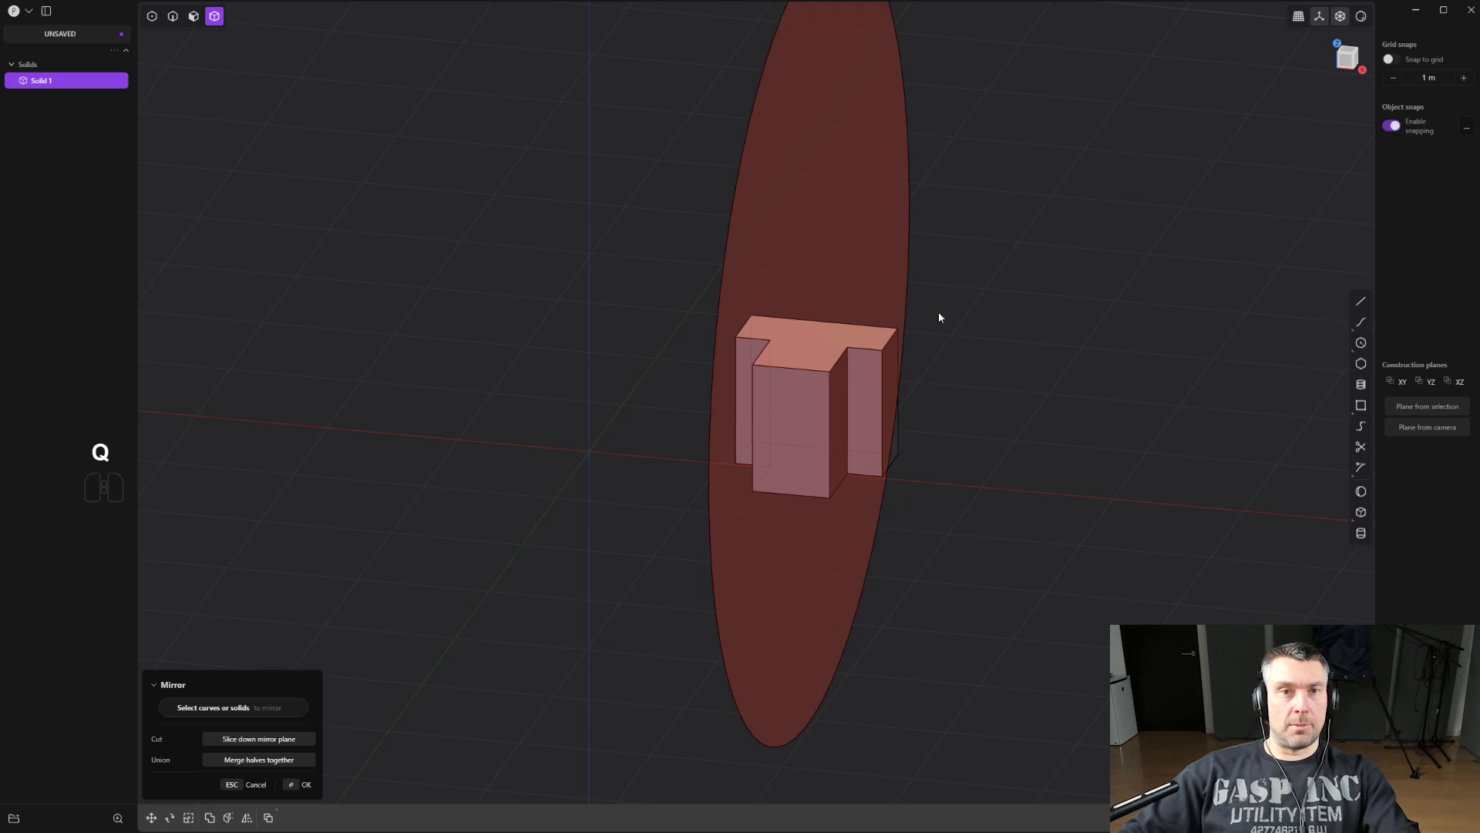
right_click(994, 294)
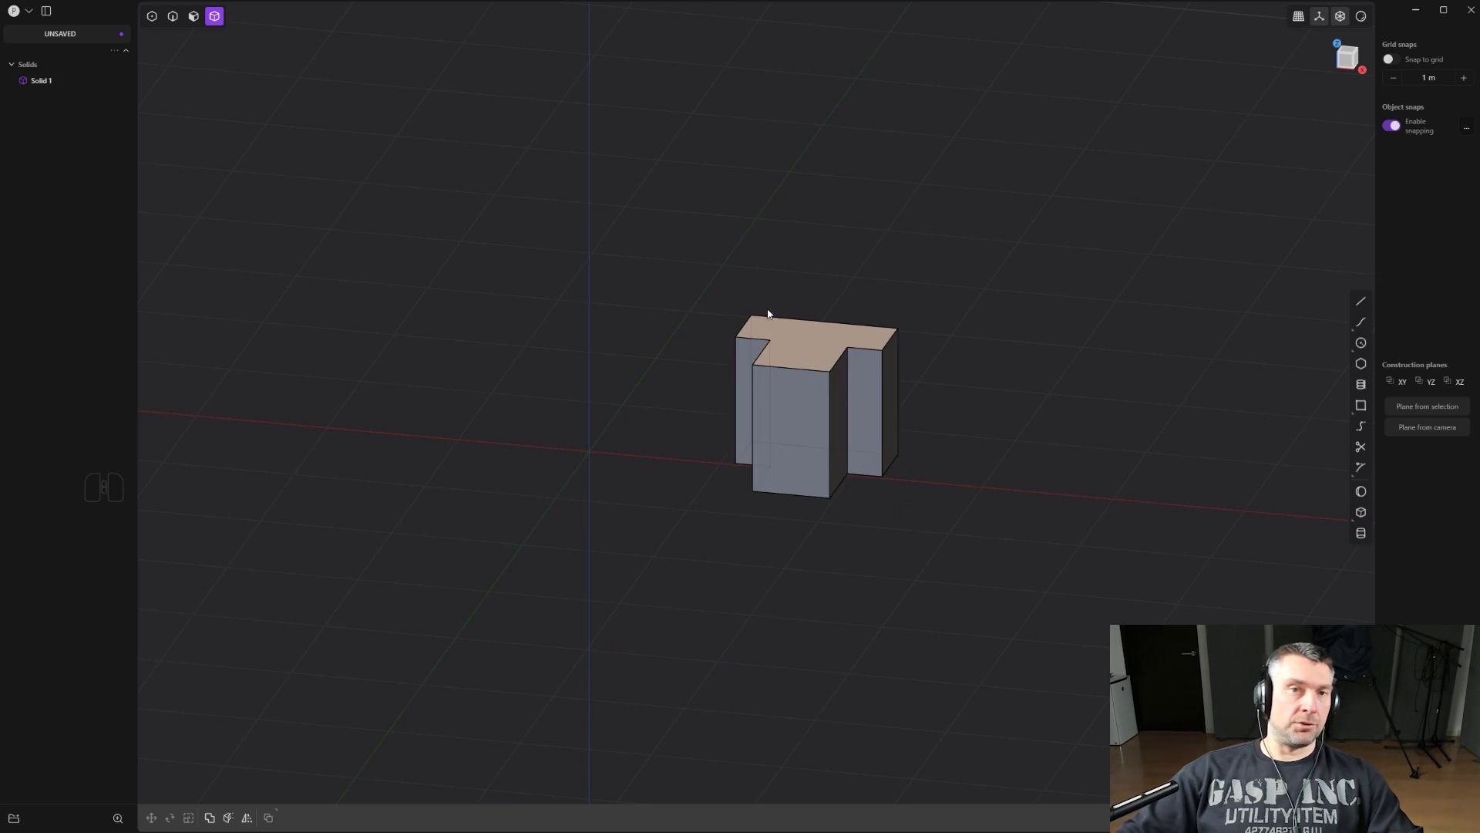
Snap the view to the front to examine the merged body, and orbit back to an angled view.
middle_click_drag(821, 331, 748, 360, "alt")
scroll(909, 343, "up", 2)
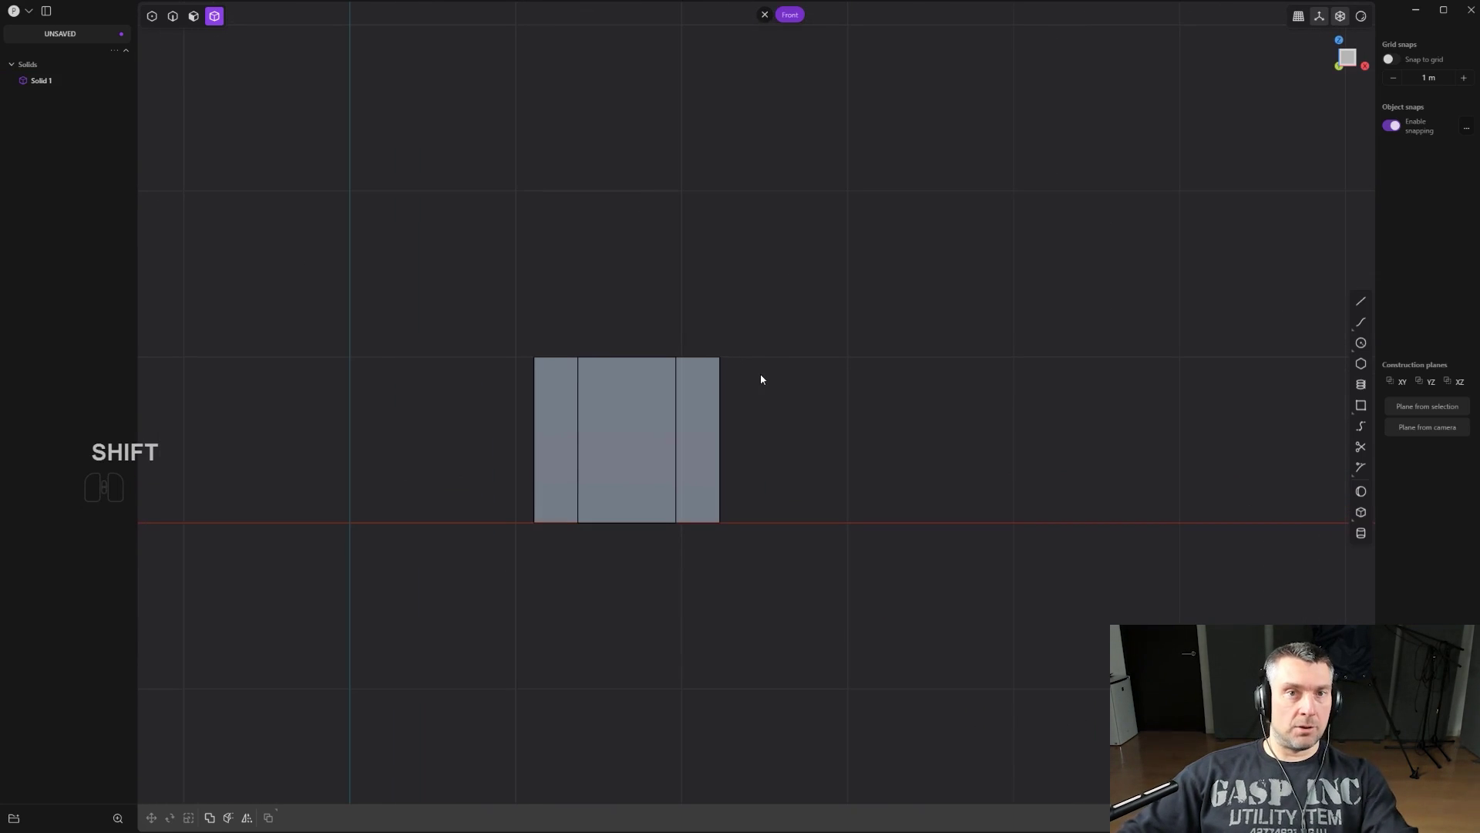
mouse_move(747, 327)
middle_mouse_down("alt")
mouse_move(760, 311)
mouse_move(684, 326)
mouse_move(723, 340)
mouse_move(724, 311)
middle_mouse_up("alt")
scroll(724, 313, "up", 1)
middle_click_drag(669, 366, 770, 273, "shift")
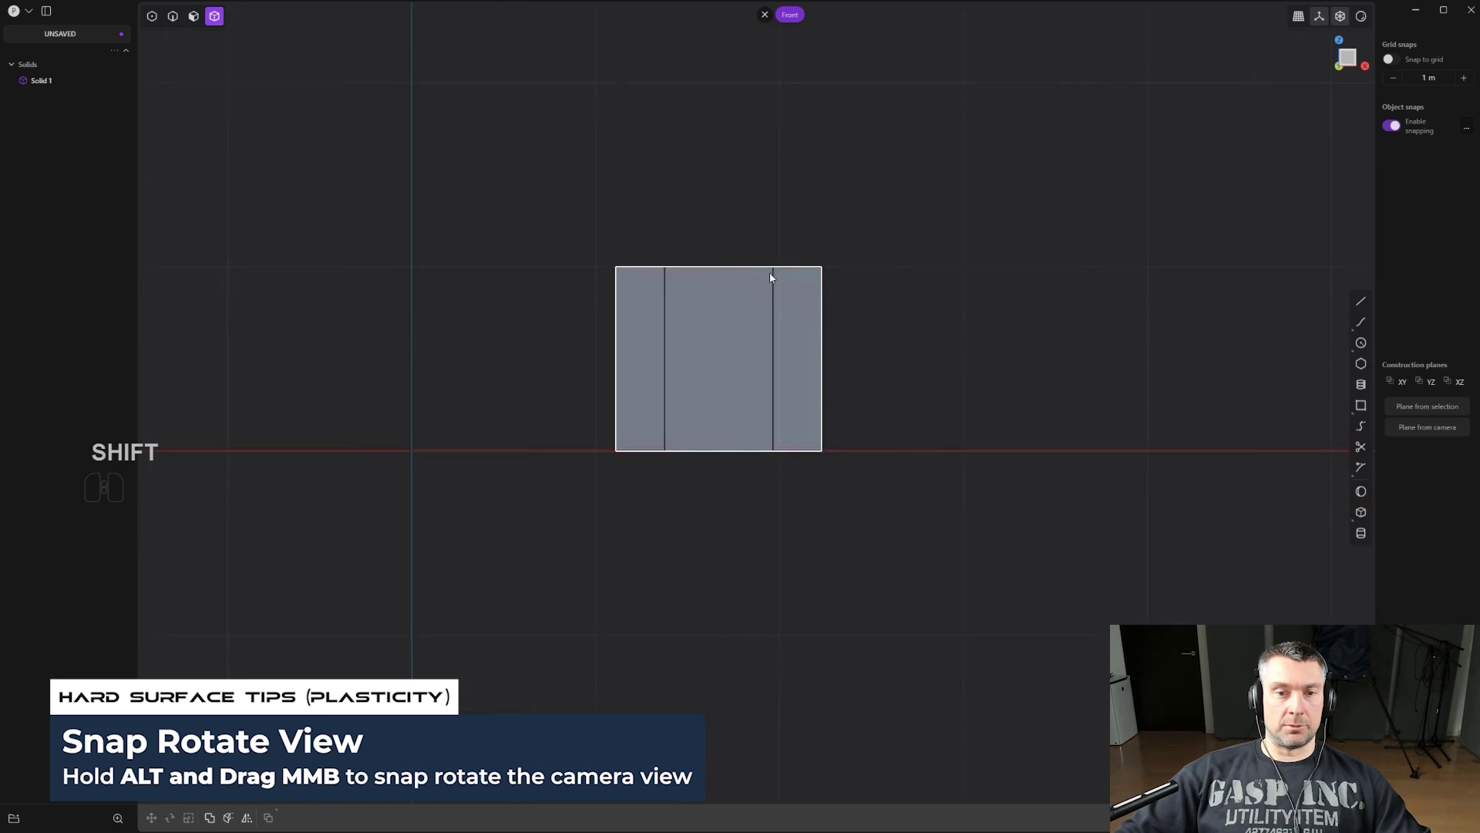
scroll(769, 273, "up", 1)
middle_click_drag(775, 328, 730, 377)
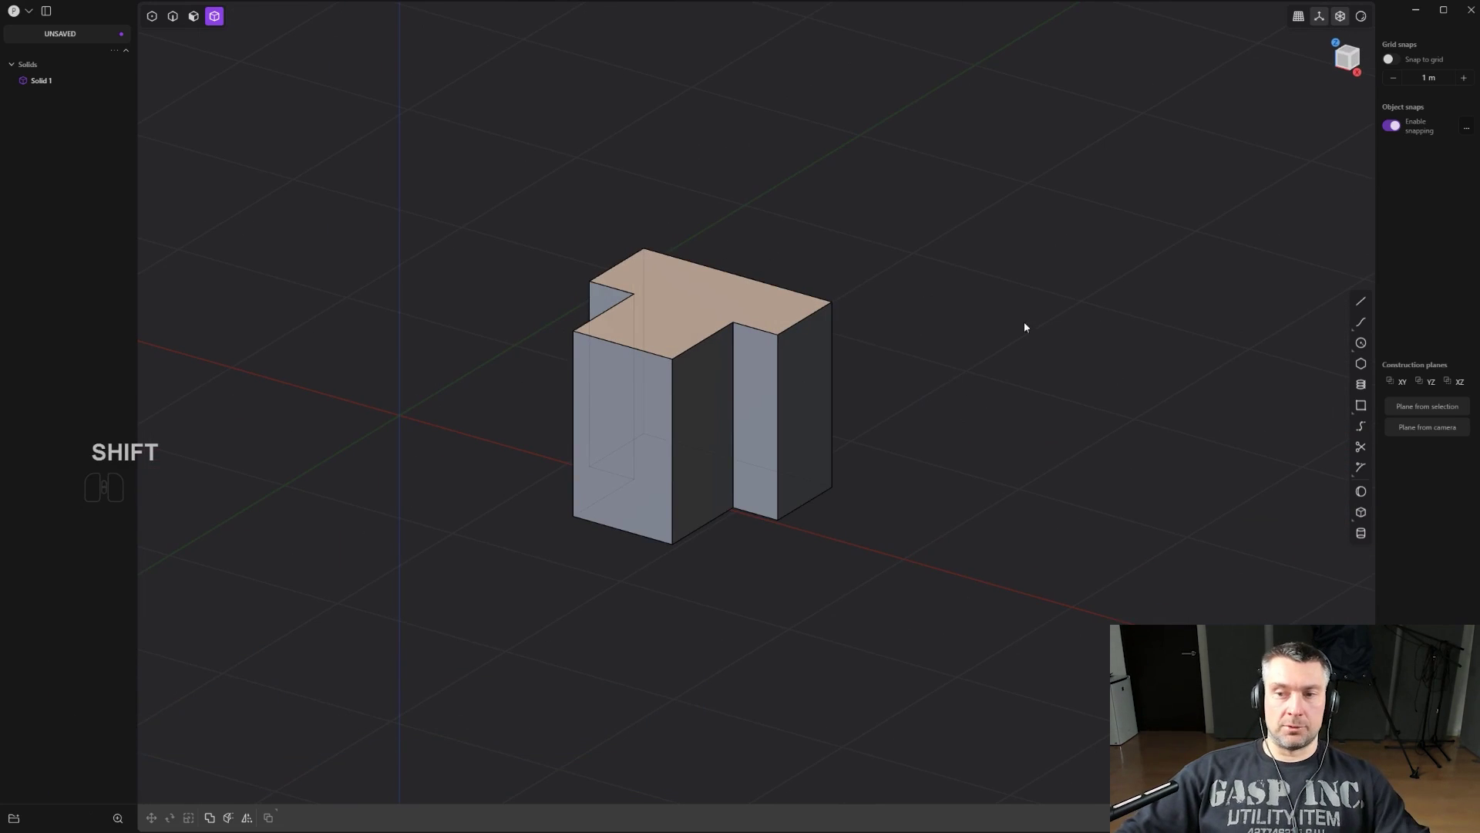
Cut a small notch from the body's front top corner with a Box about 0.30 m wide, 0.39 m long and 0.31 m high.
left_click(1361, 512)
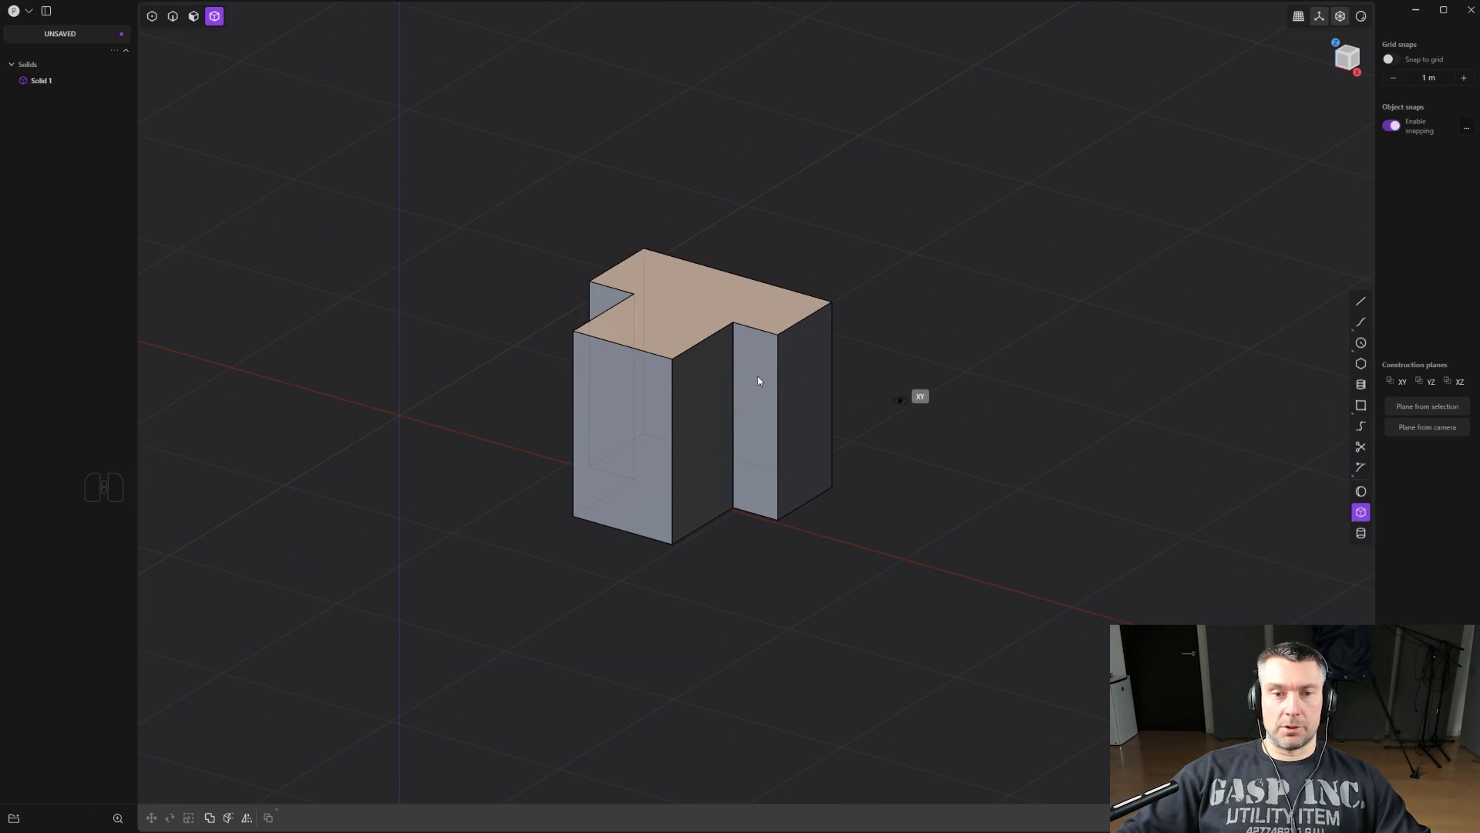
left_click(676, 340)
left_click(685, 377)
left_click(681, 435)
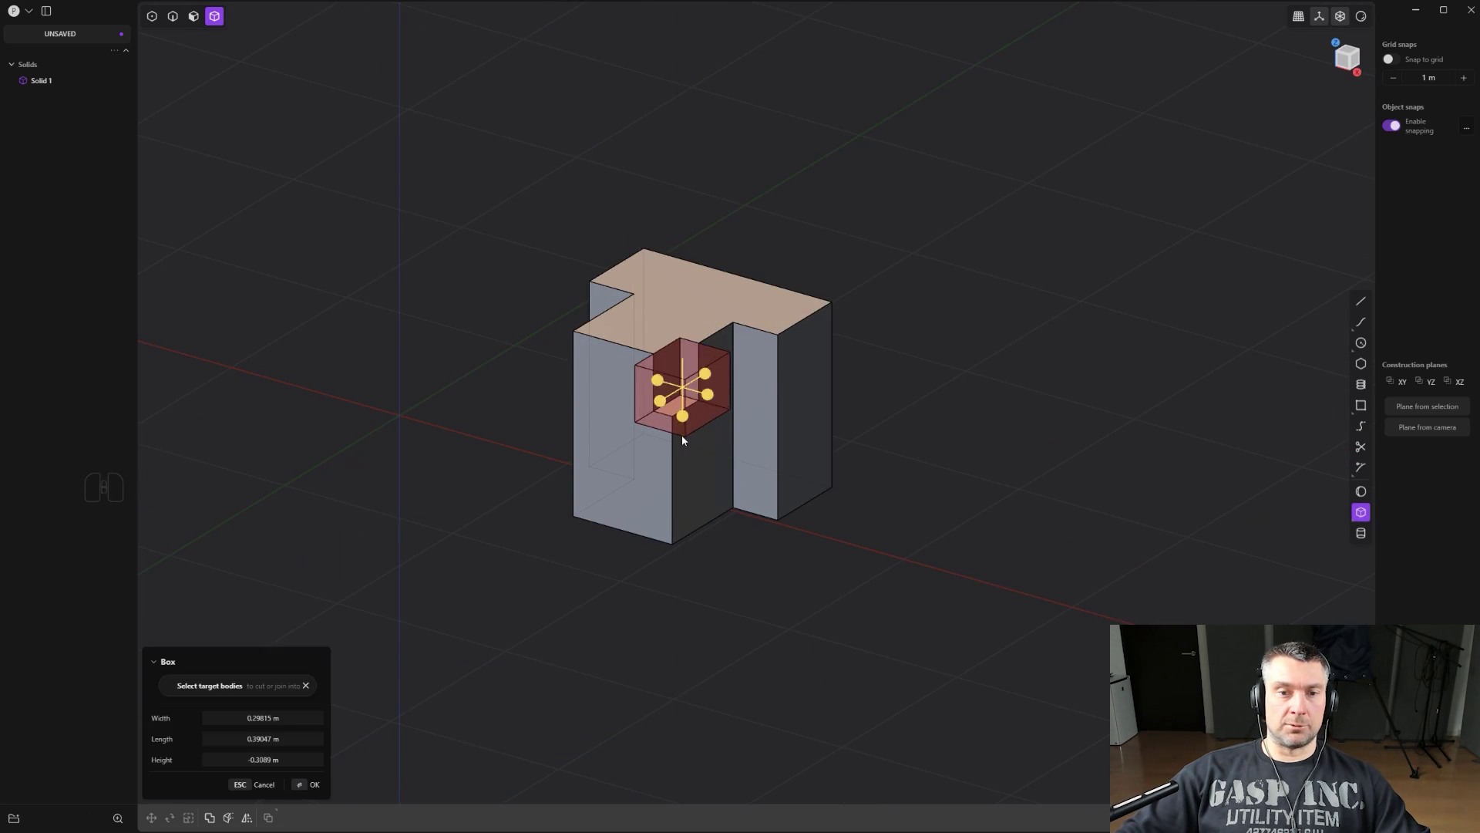
From the front view, mirror the body with the Freestyle option across a vertical line through the middle of its top edge.
middle_click_drag(724, 426, 857, 348, "alt")
scroll(705, 360, "up", 2)
middle_click_drag(705, 360, 821, 317, "shift")
scroll(820, 316, "up", 1)
scroll(821, 316, "down", 1)
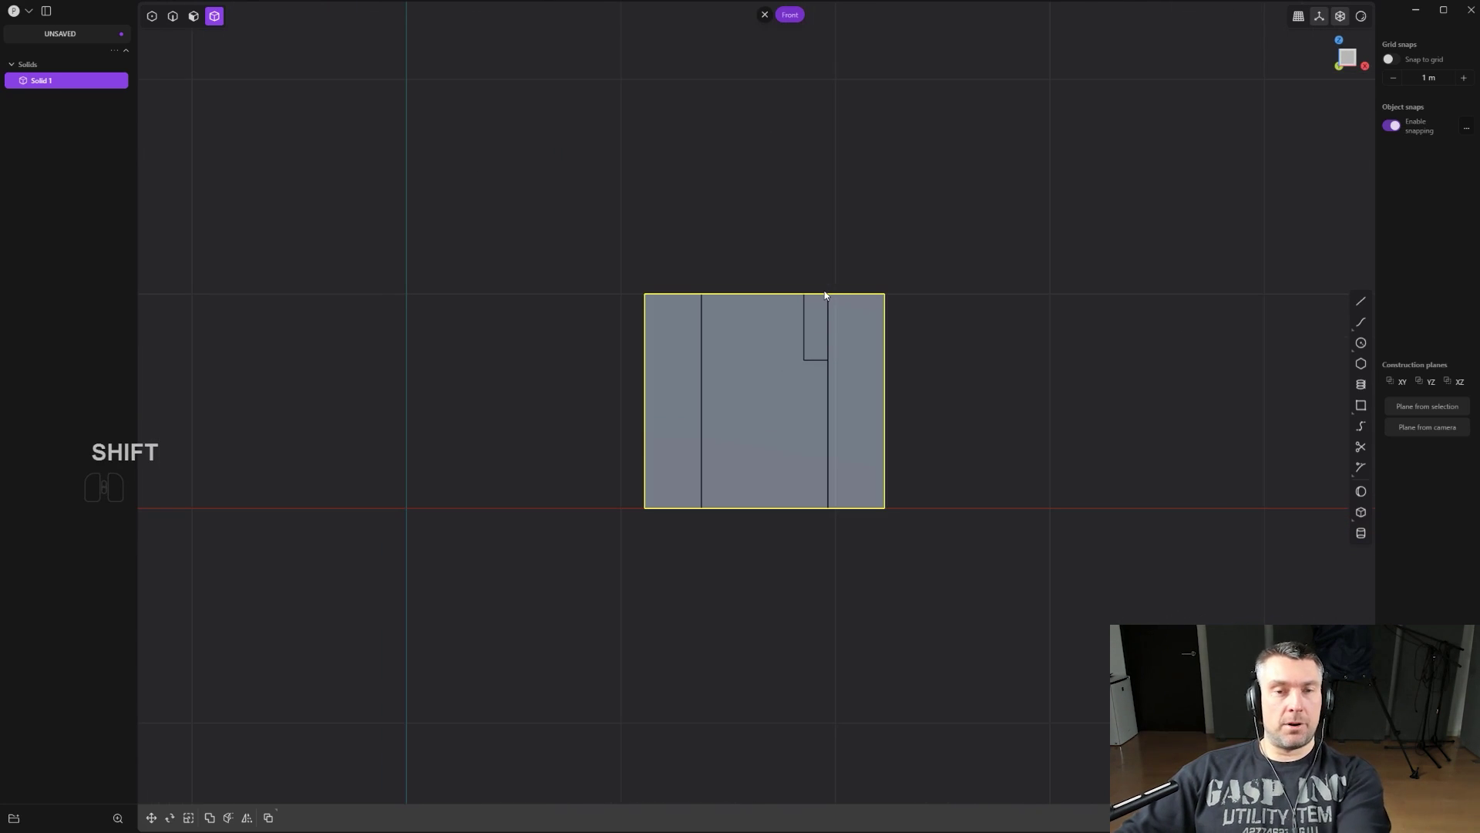
scroll(848, 324, "down", 1)
key("alt+x")
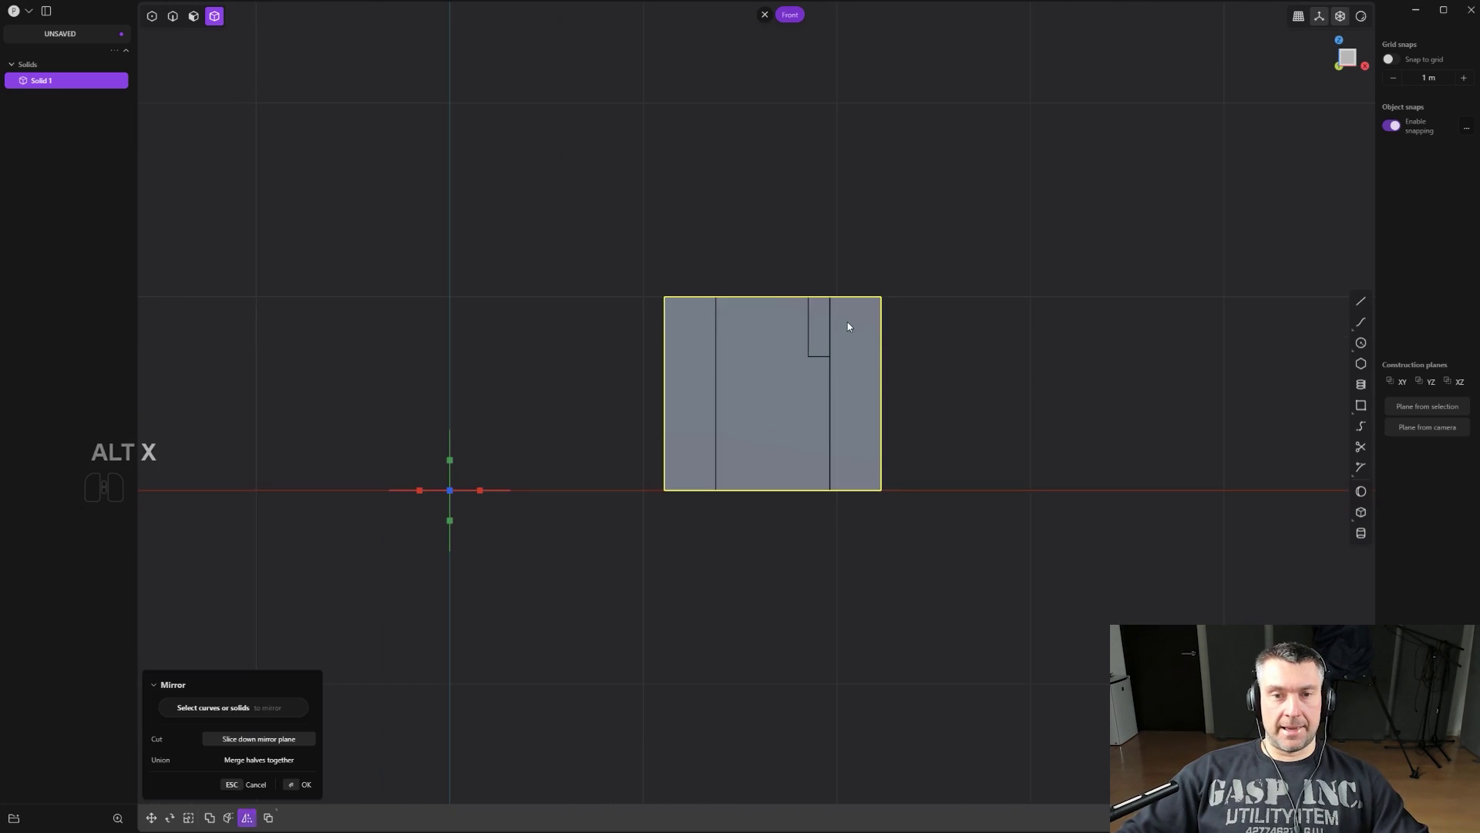
key("f")
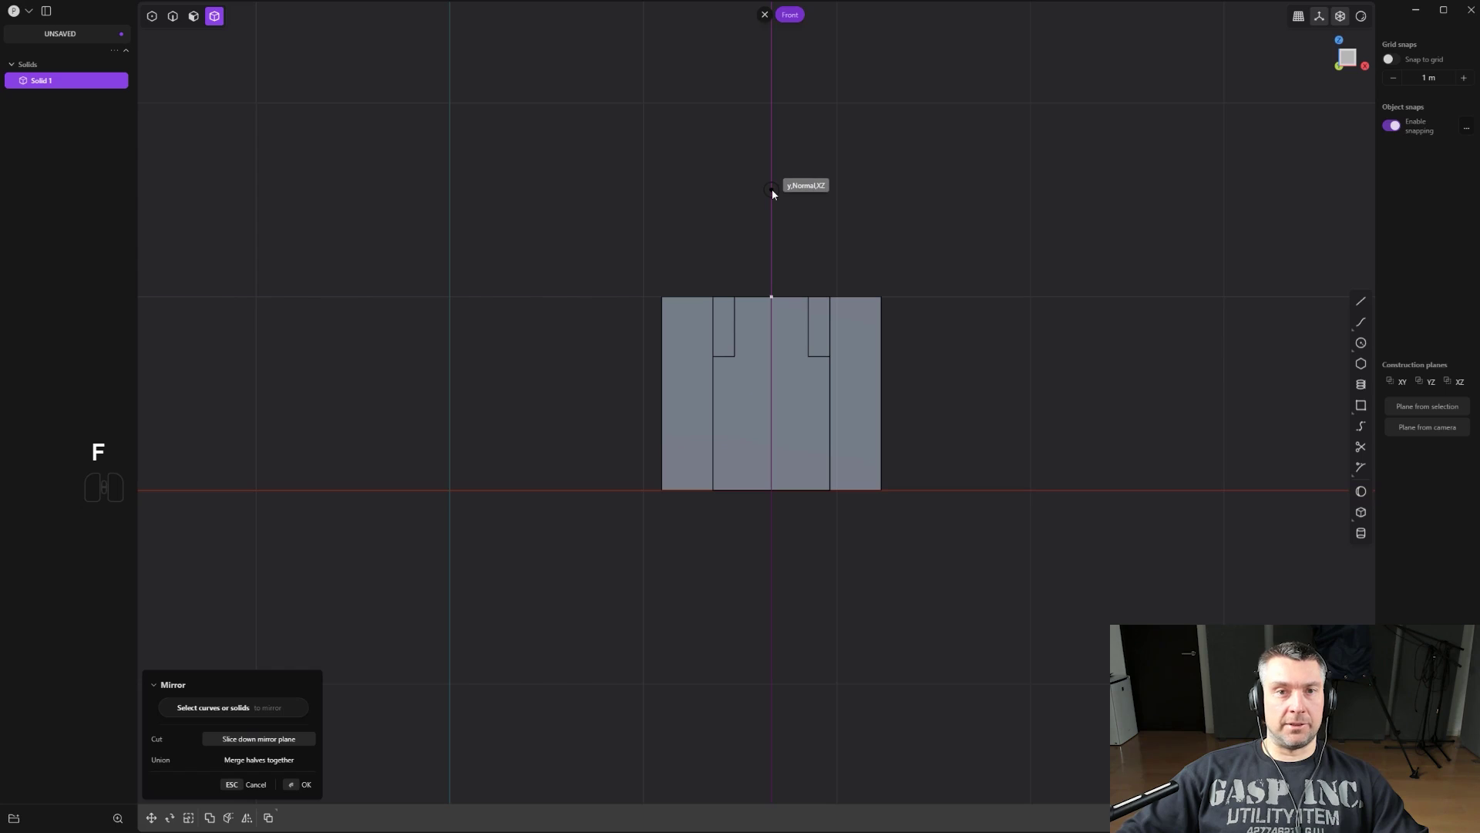
left_click(773, 191)
middle_click_drag(838, 225, 671, 332)
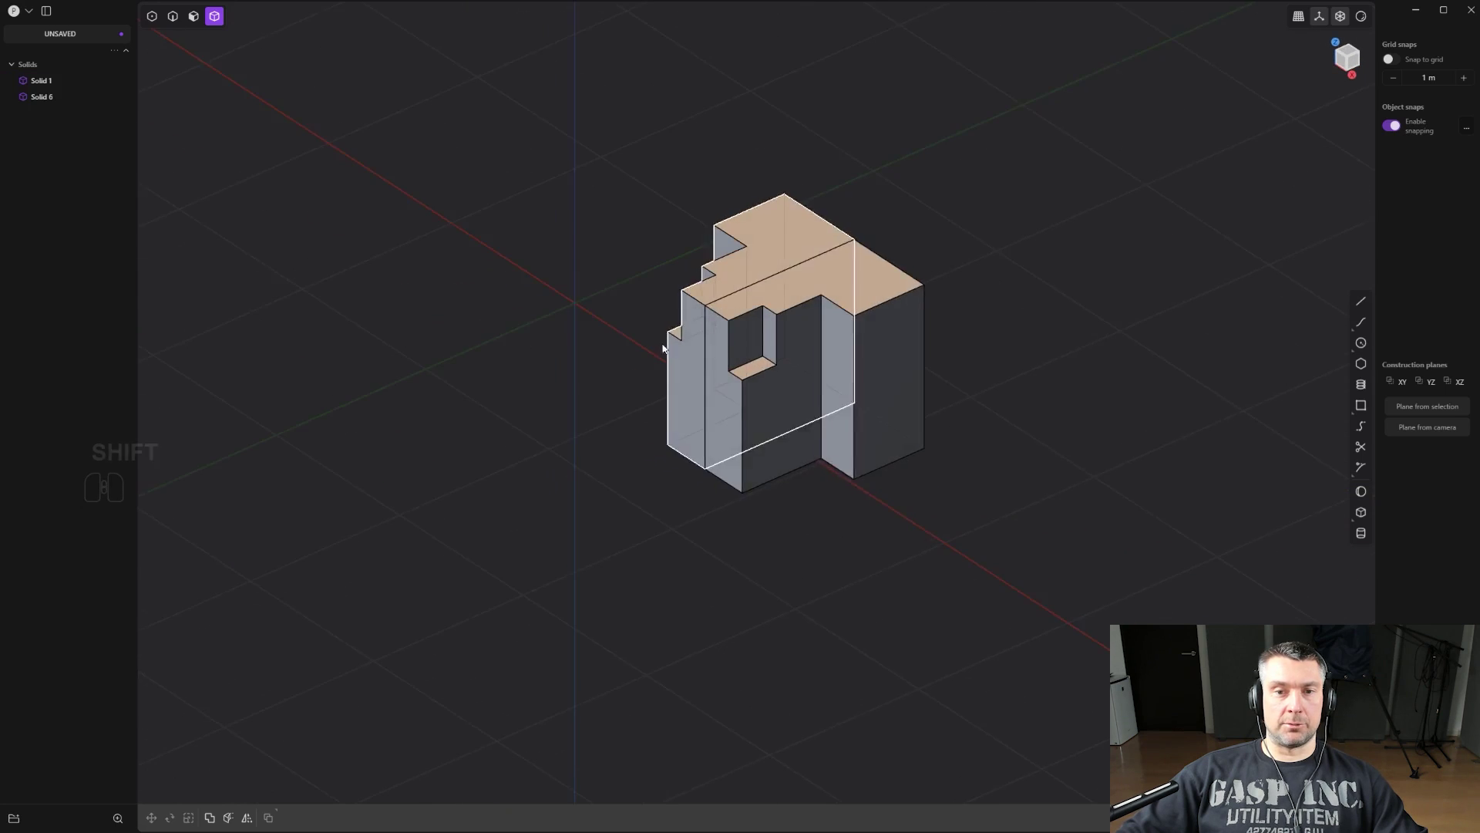
Join the two mirrored bodies into one solid with a Boolean Union.
middle_click_drag(872, 306, 810, 300, "shift")
left_click(818, 336)
left_click(729, 319, "shift")
key("q")
key("q")
right_click(816, 314)
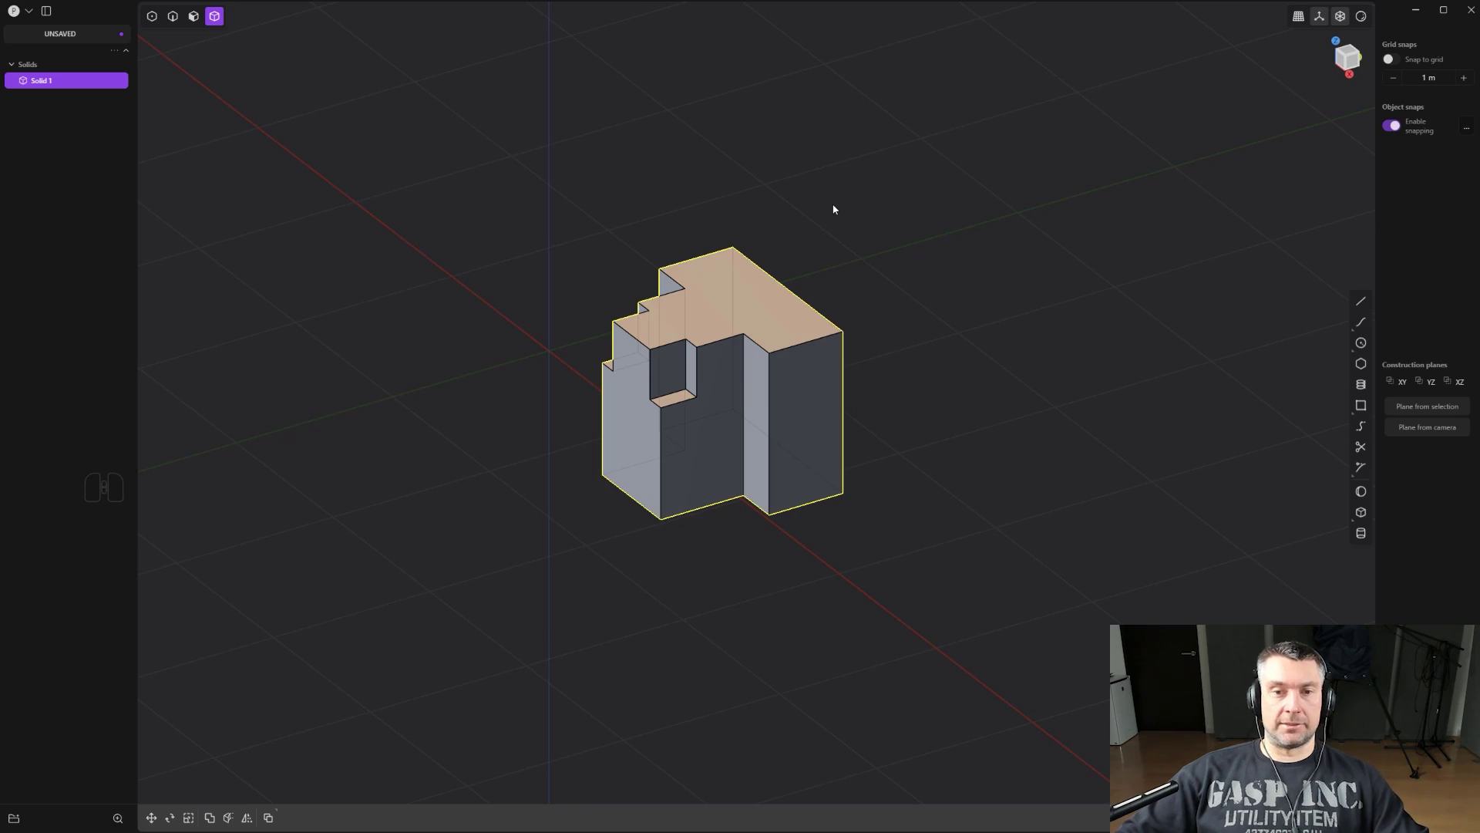
Try scaling the merged body up interactively with Scale, uniformly by up to about 1.48.
key("ctrl+z")
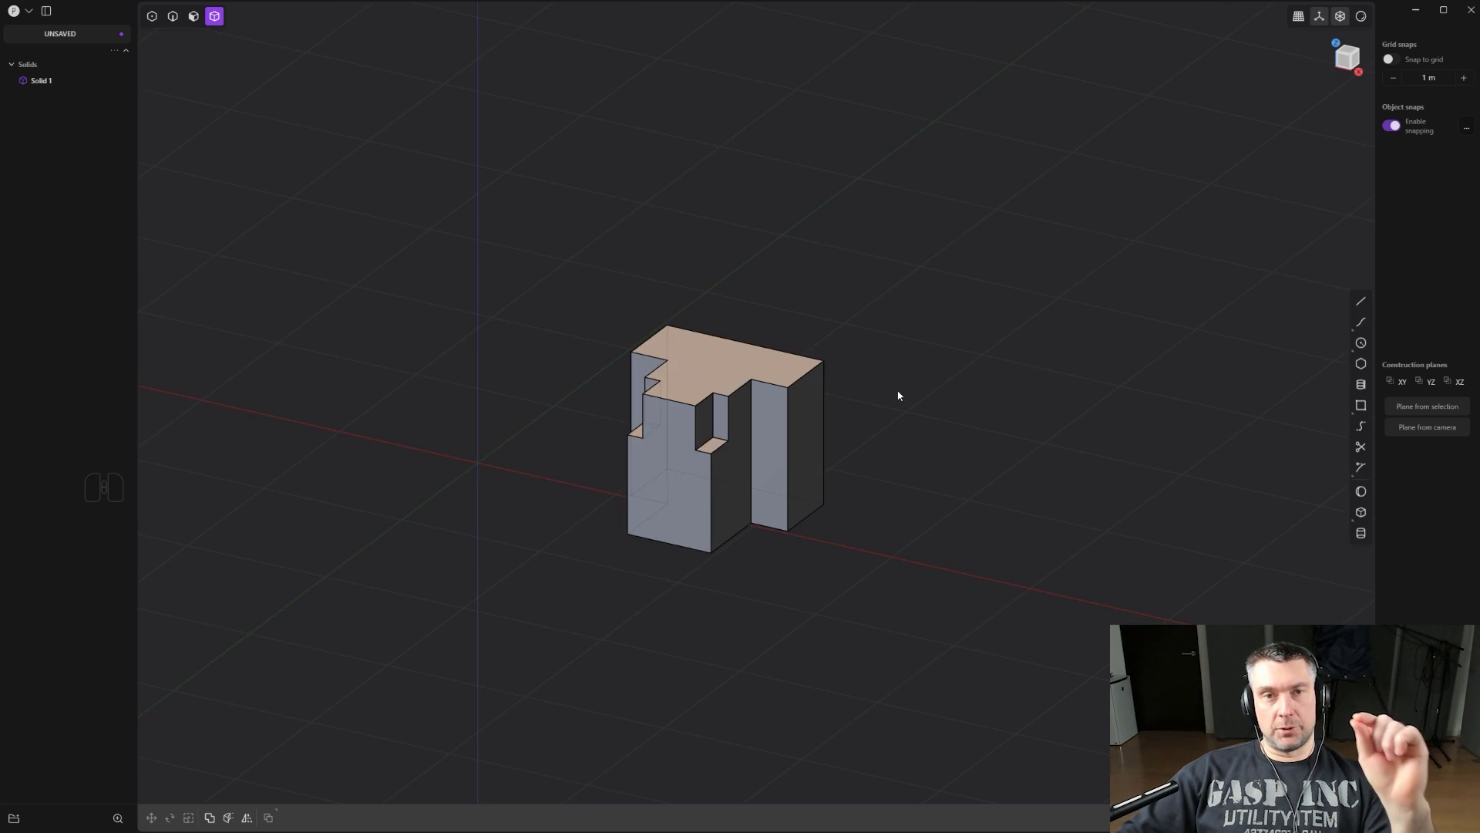
middle_click_drag(834, 514, 826, 434, "shift")
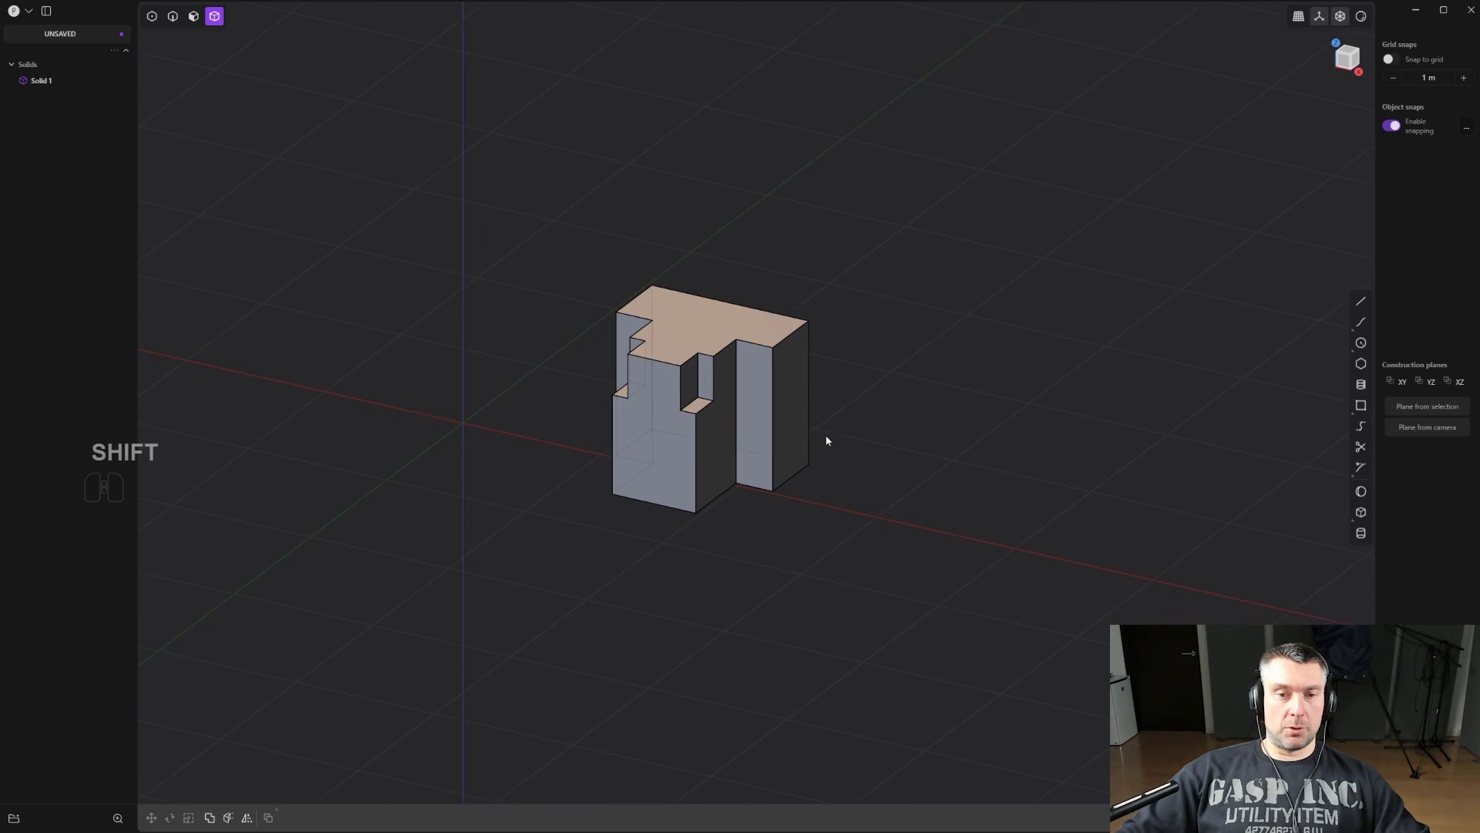
key("ctrl+z")
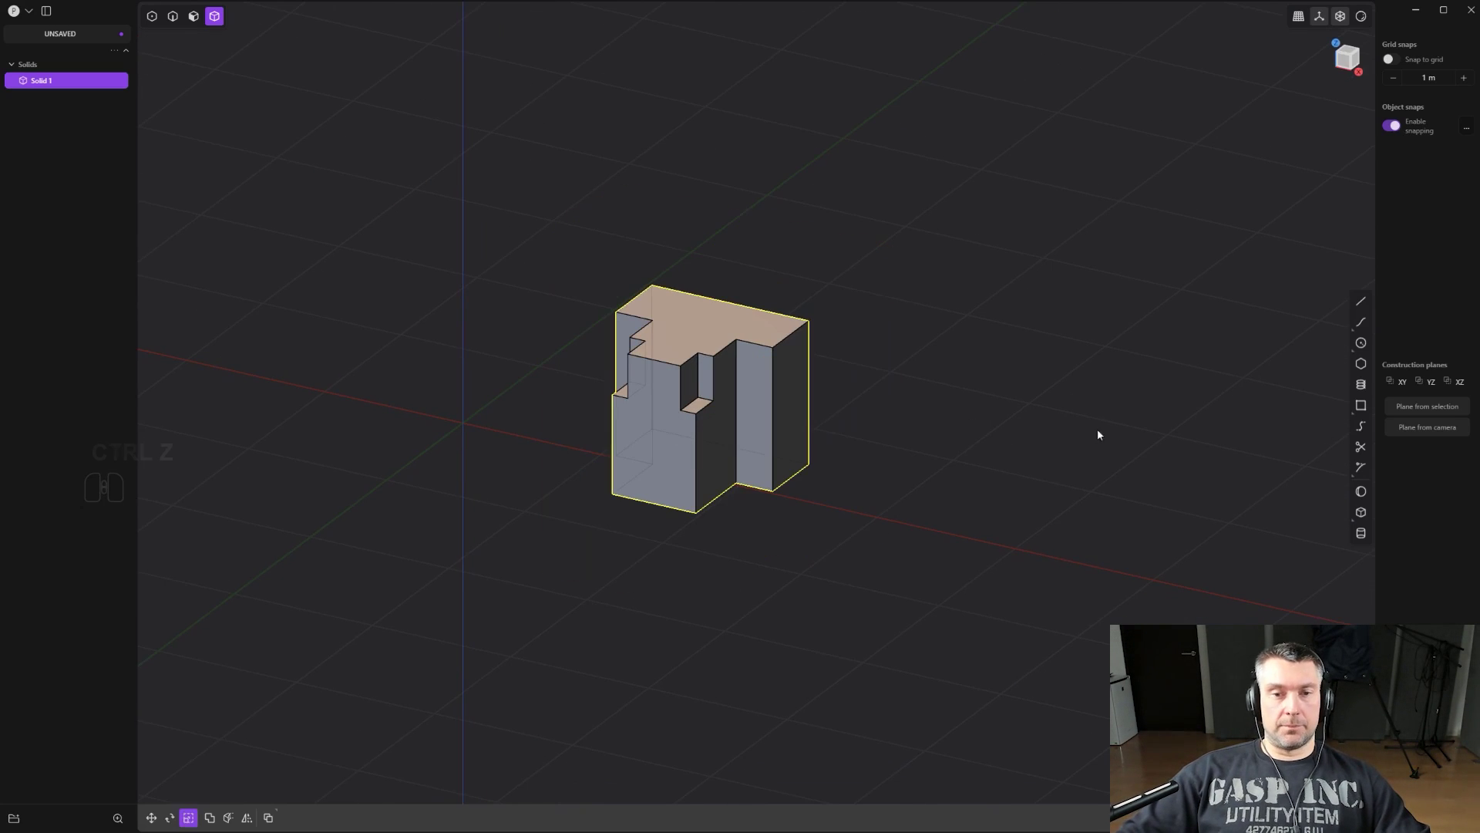
key("s")
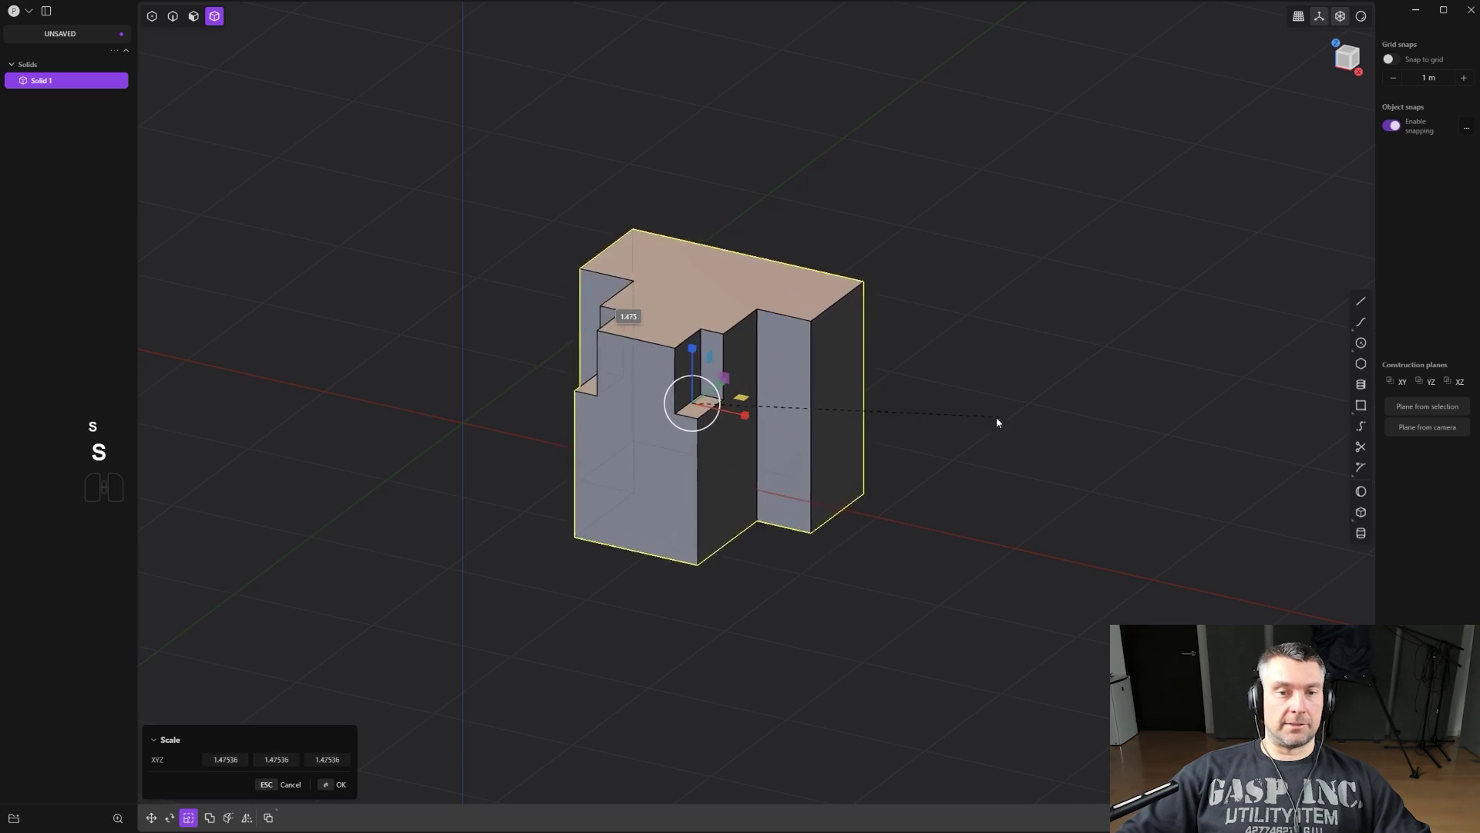
key("ctrl+z")
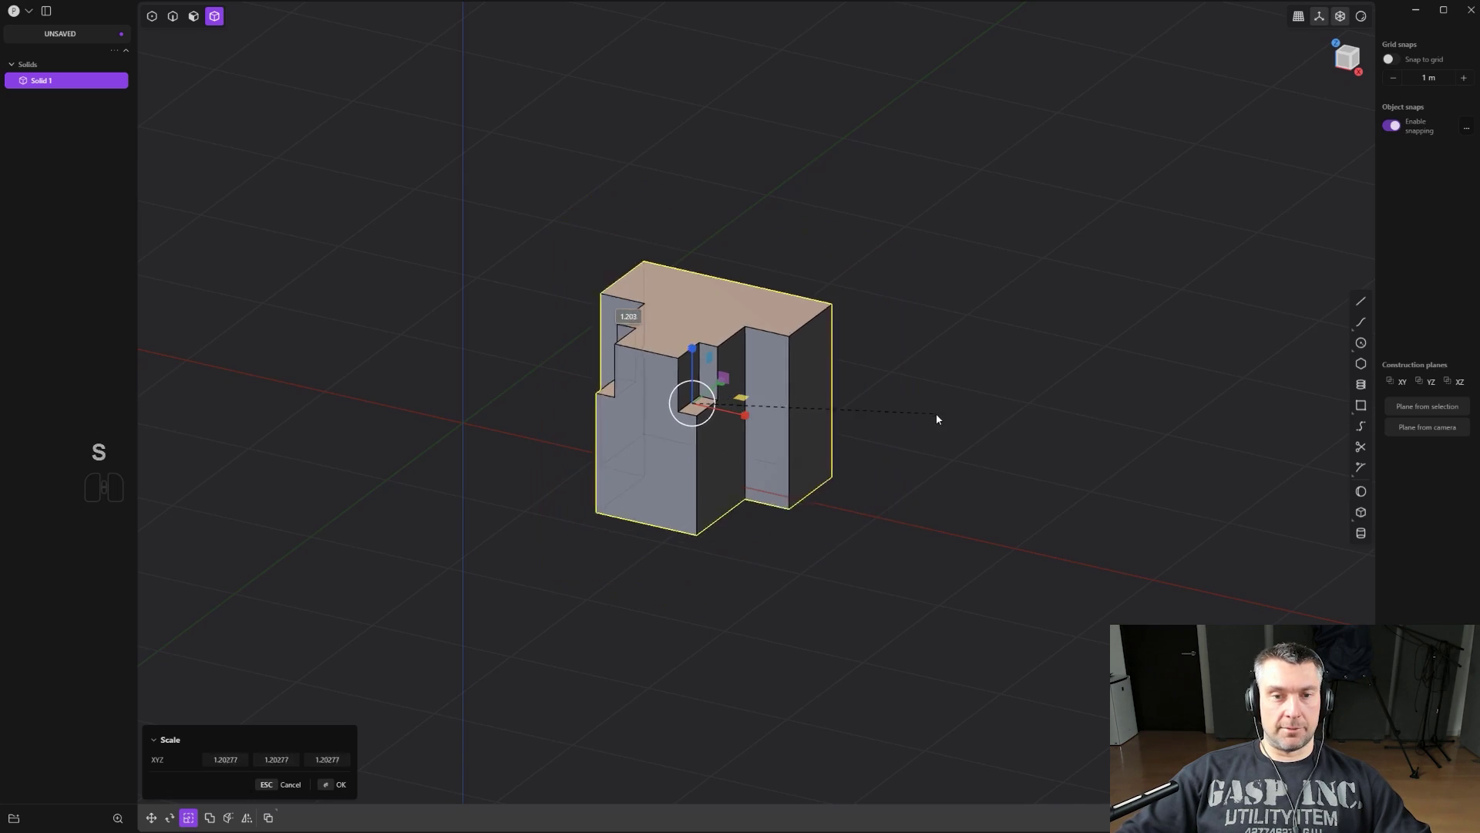
key("z")
key("ctrl+z")
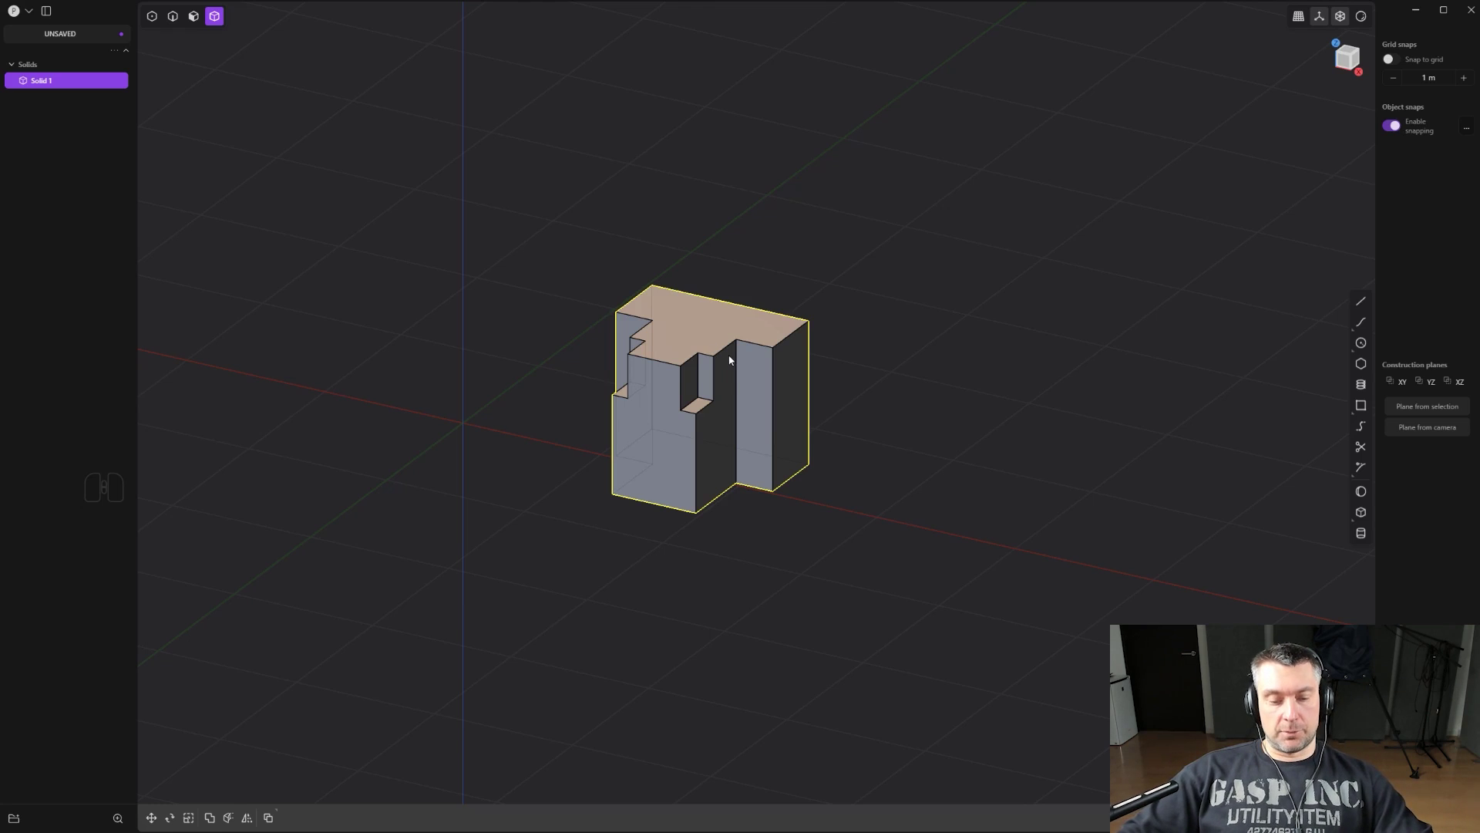
Stretch the body downward with Freestyle Scale from its top face's centre toward the bottom face, ratio about 2.35, and undo it.
key("s")
key("f")
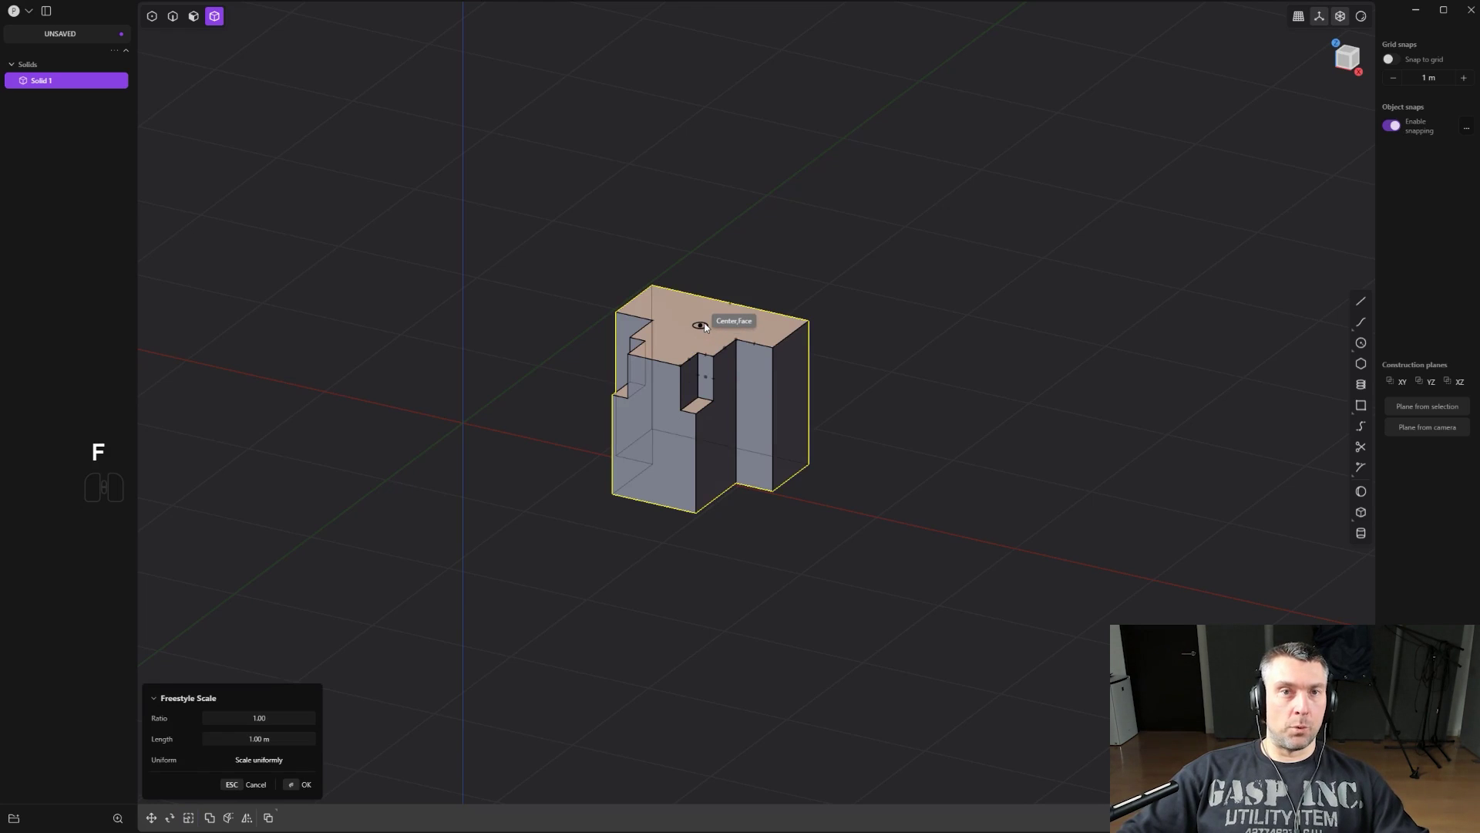
left_click(704, 327)
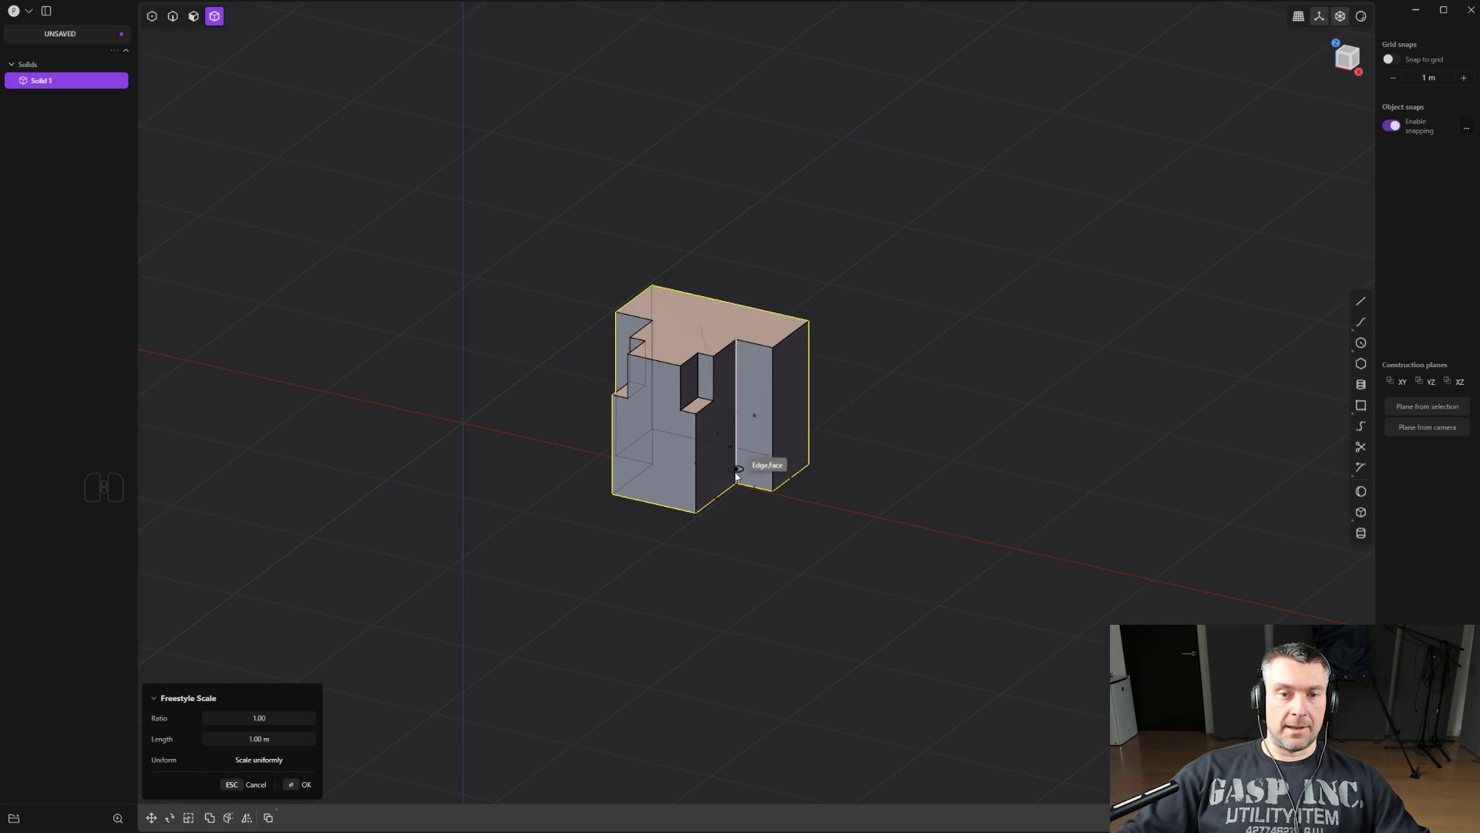
middle_click_drag(736, 476, 725, 378)
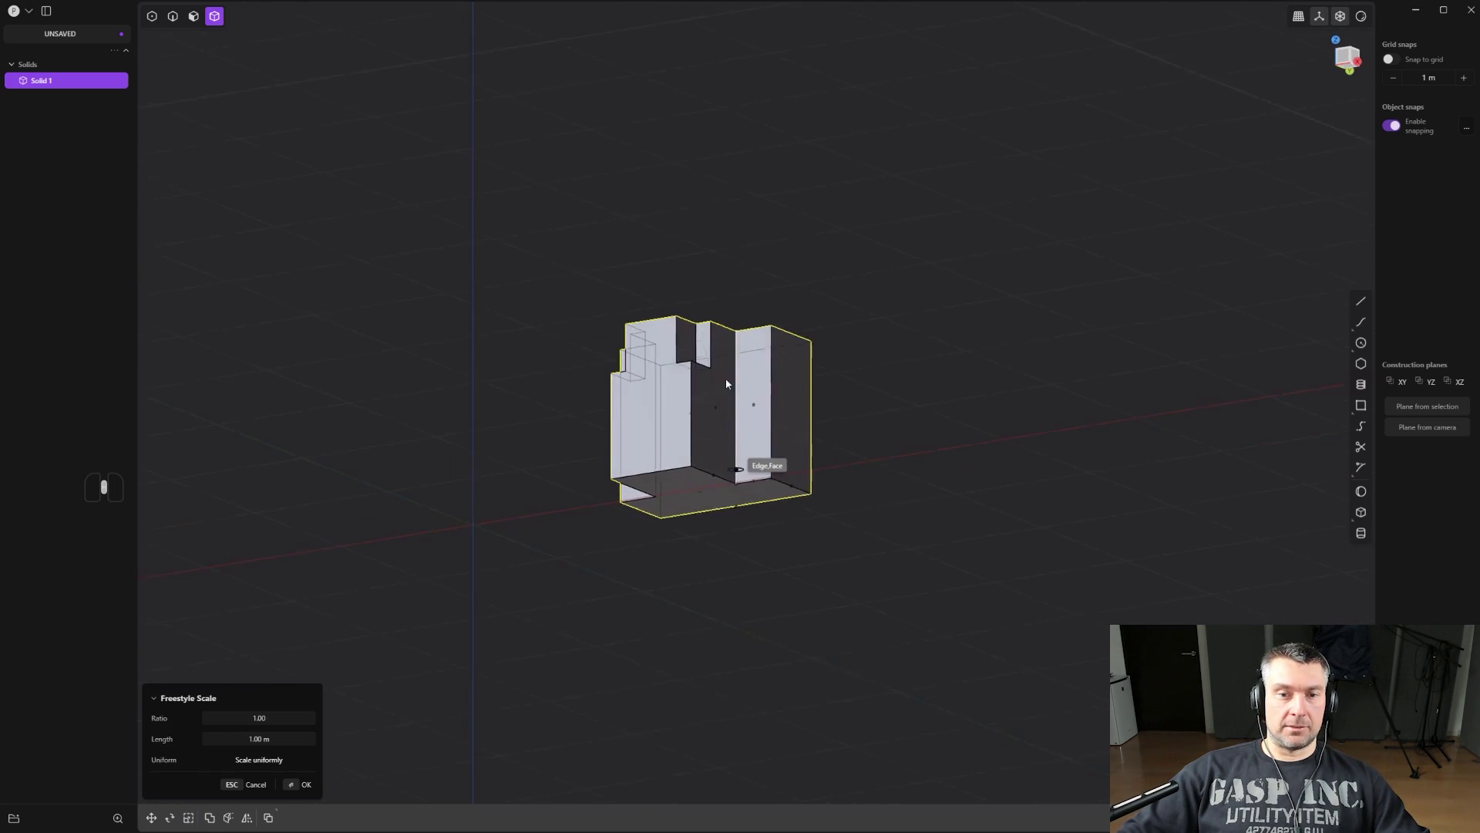
left_click(700, 491)
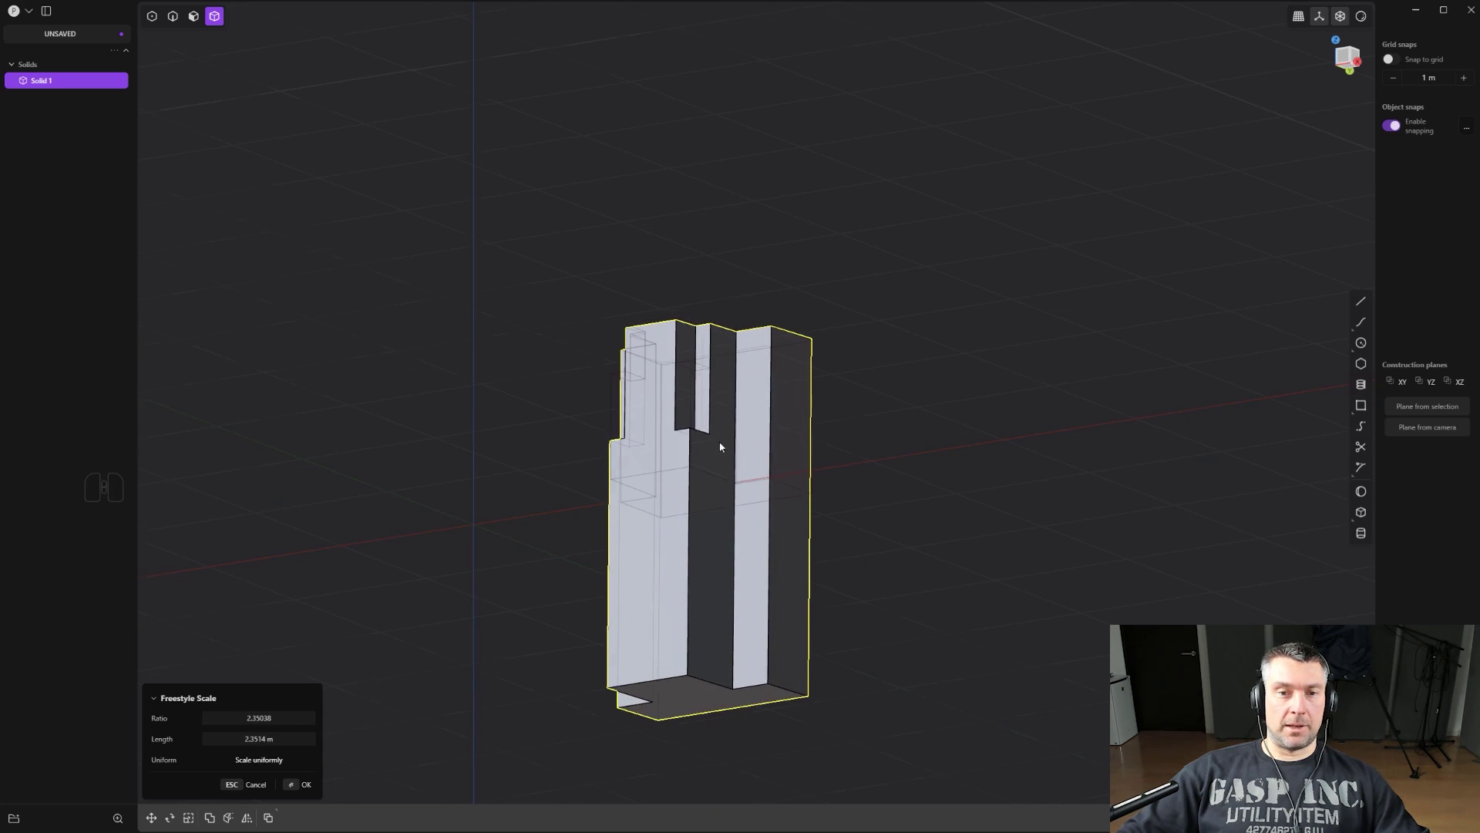
middle_click_drag(717, 440, 736, 414)
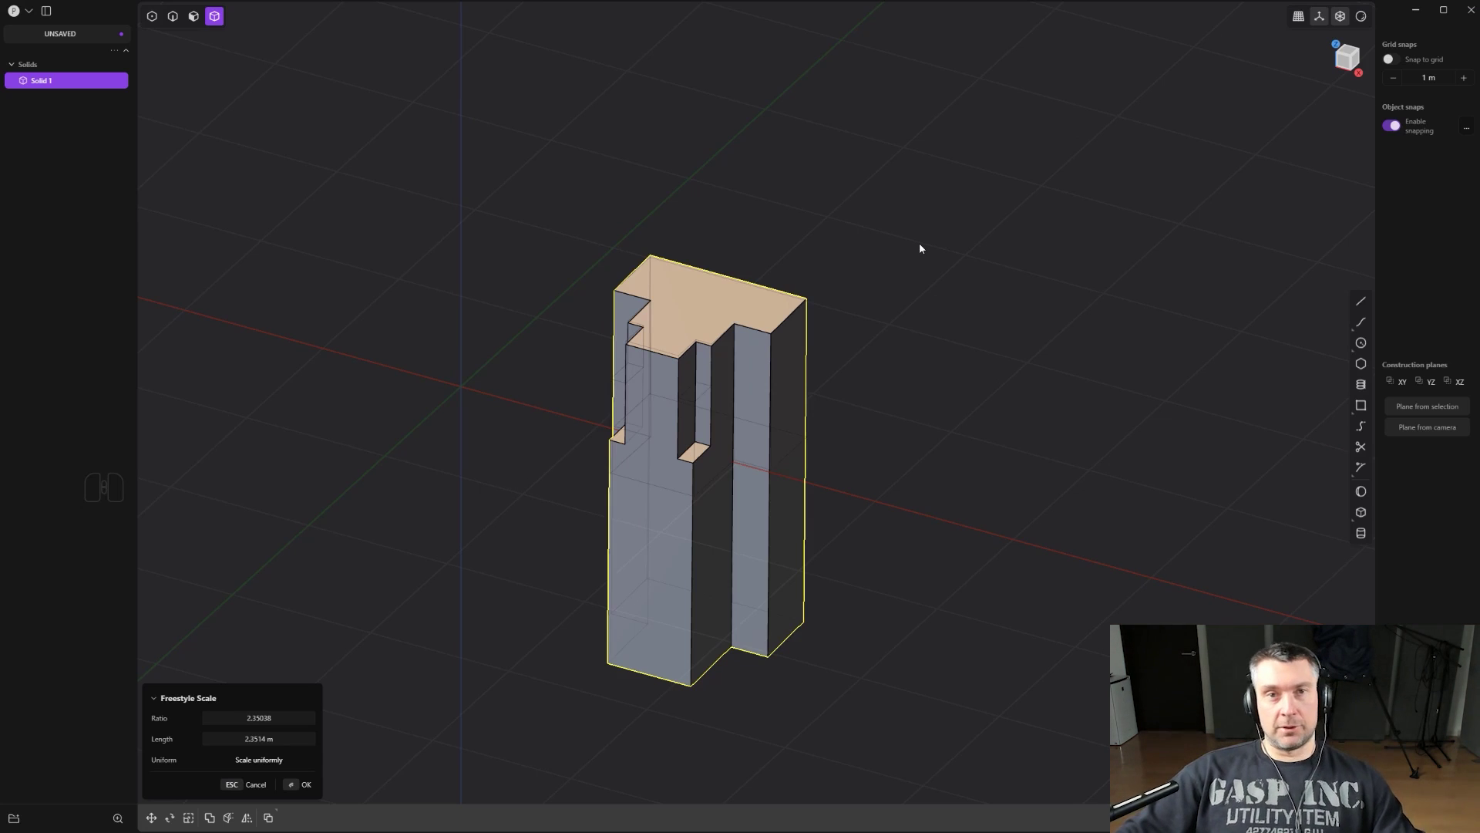
key("ctrl+z")
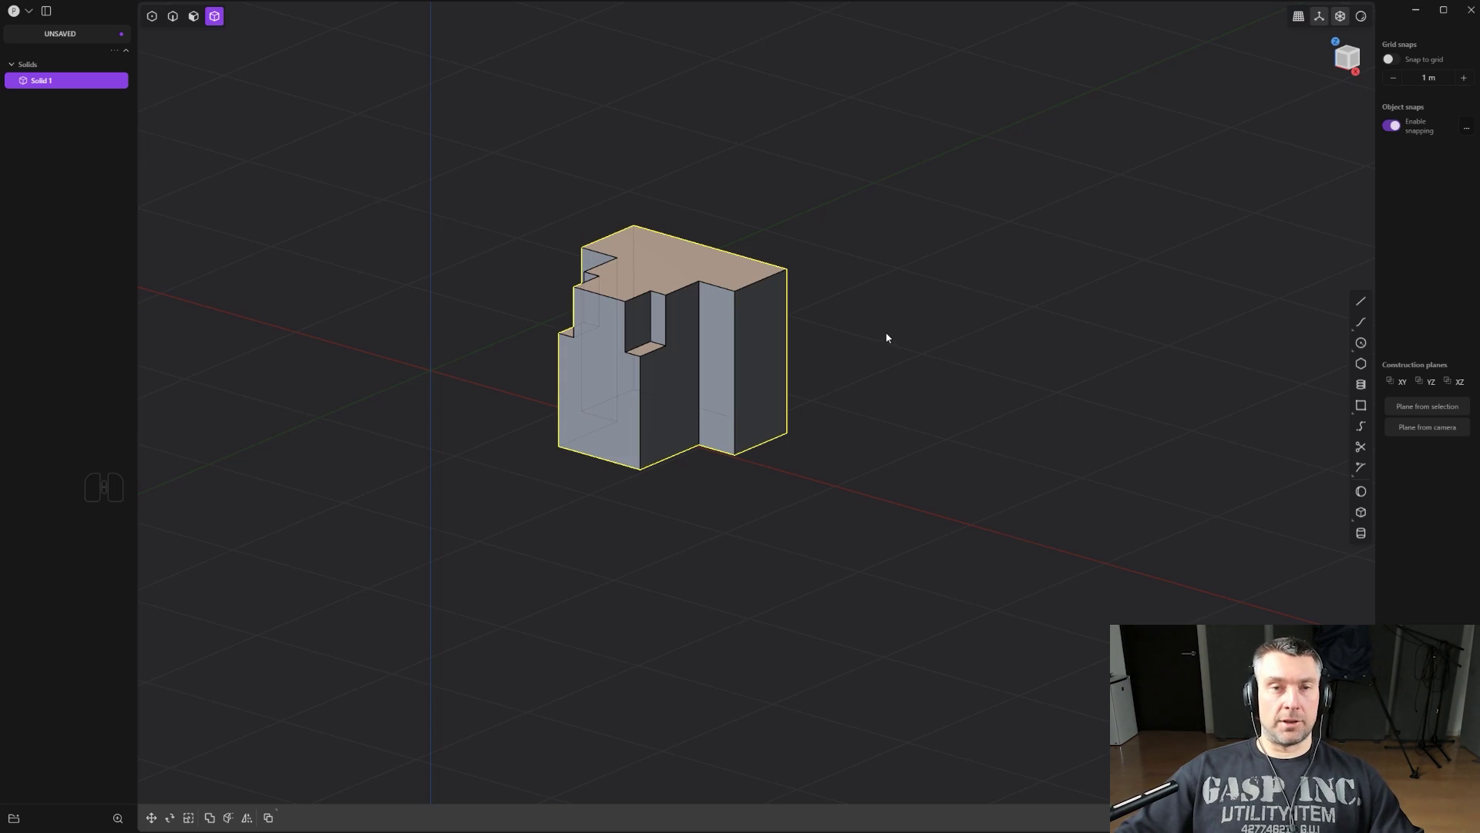
Try rotating the merged body freely about its centre with Rotate, and undo the rotation.
middle_click_drag(876, 339, 918, 340)
key("r")
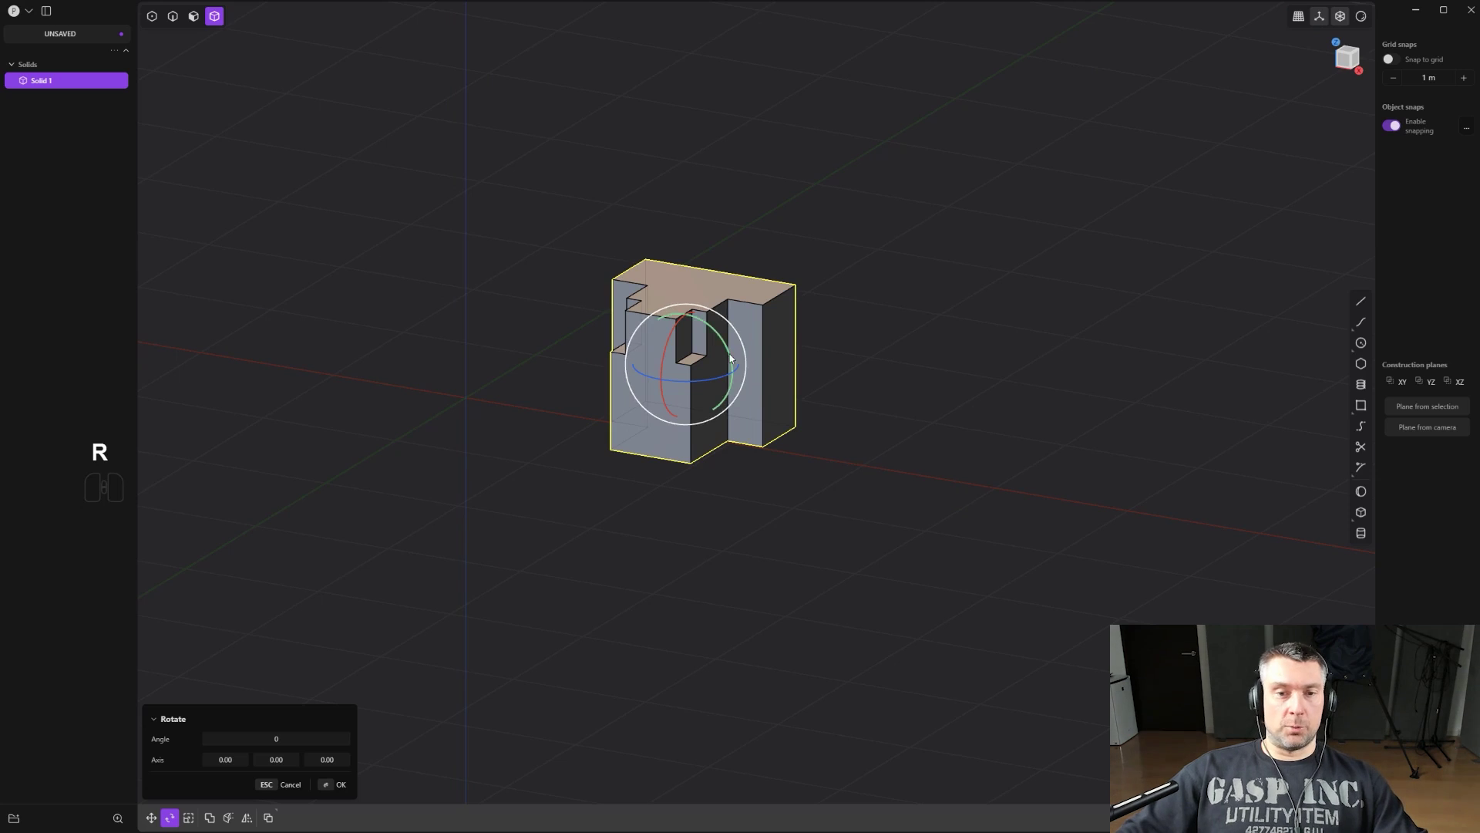
middle_click_drag(884, 375, 713, 342)
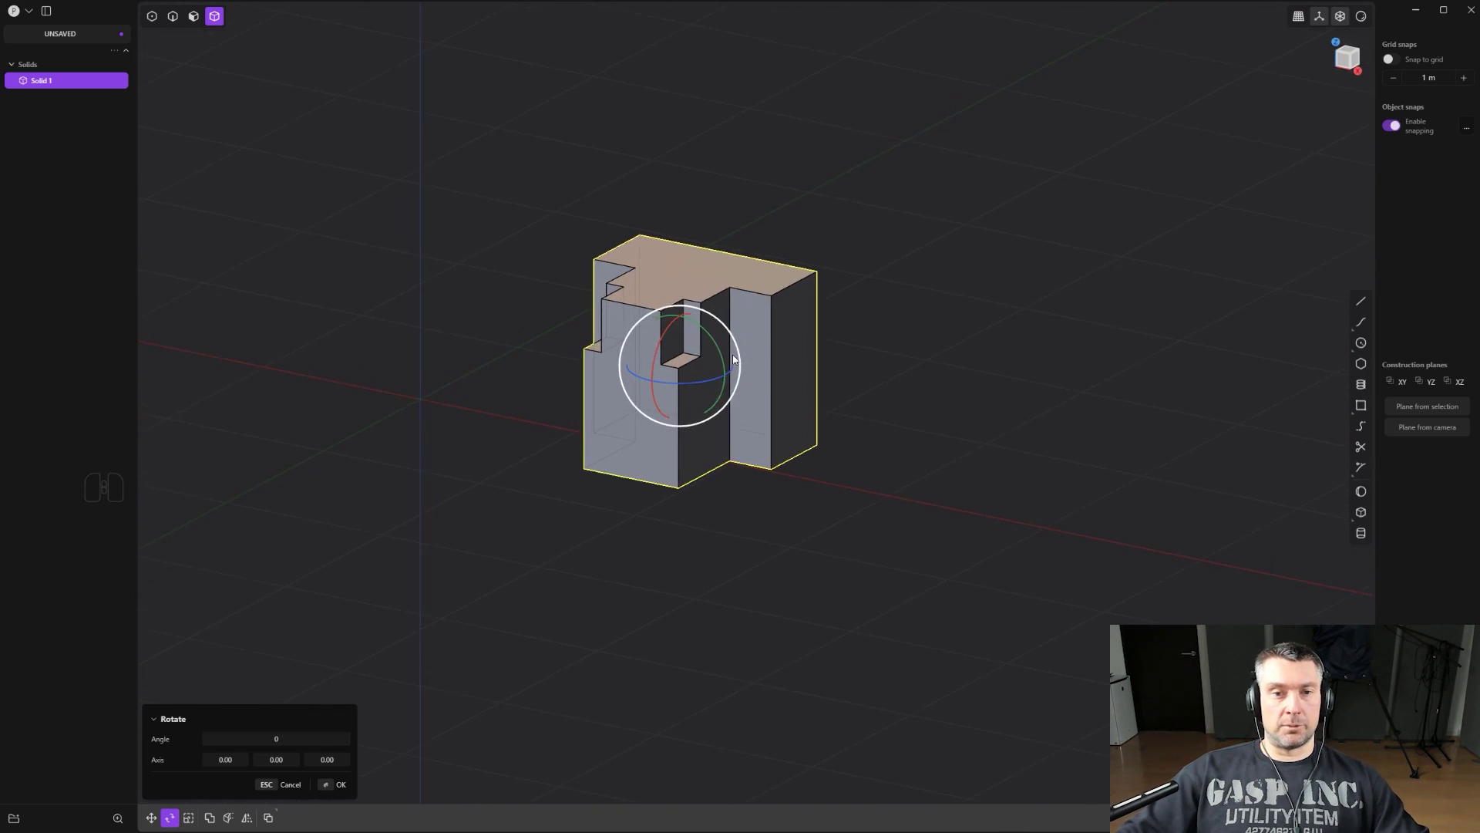
left_click_drag(714, 342, 728, 374)
middle_click_drag(728, 374, 727, 340)
key("ctrl+z")
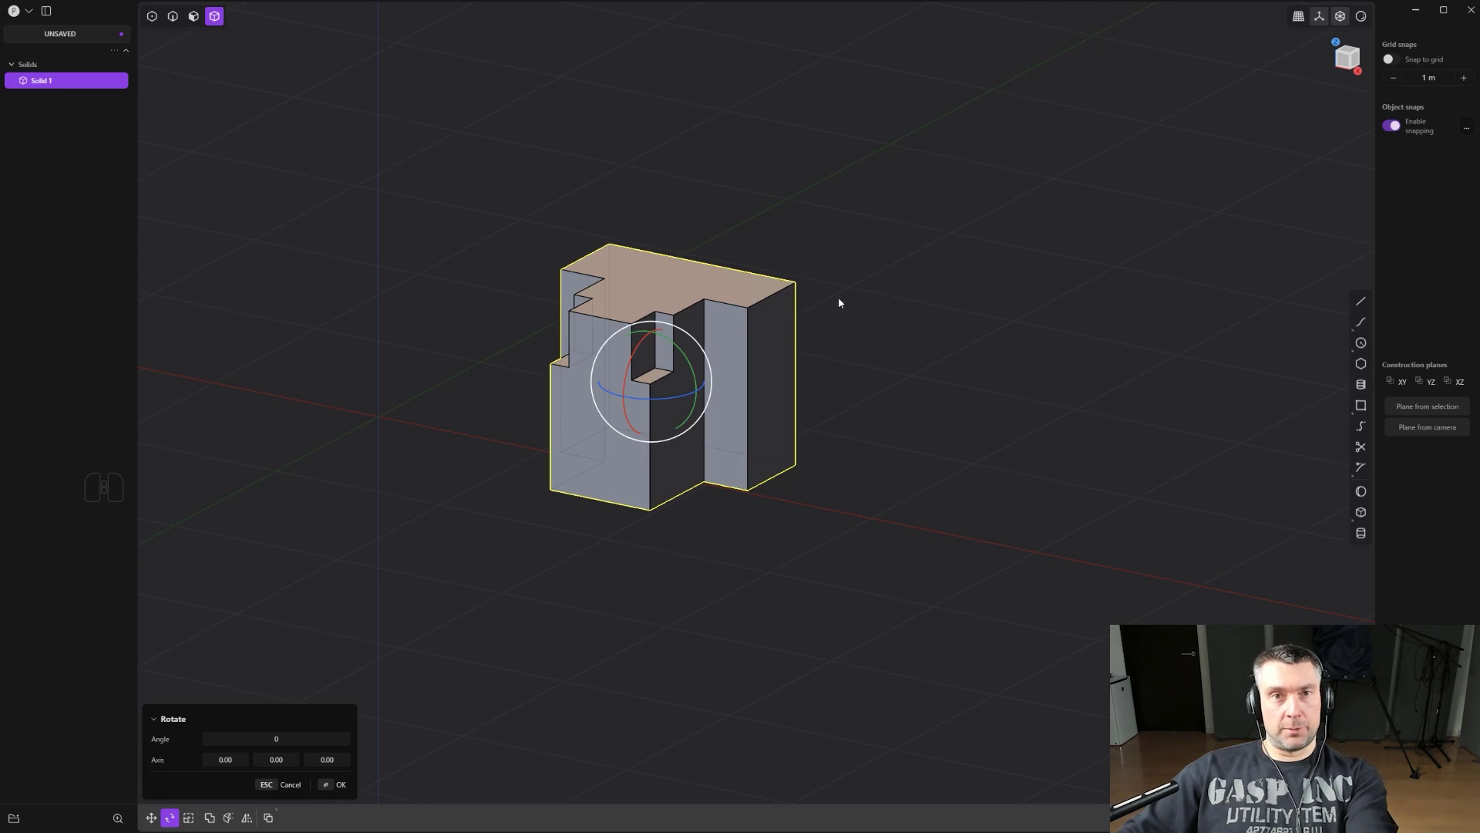
Try rotating the body about a custom pivot on its end face's top edge, locked to the Z axis with angle snapping, and undo it.
key("r")
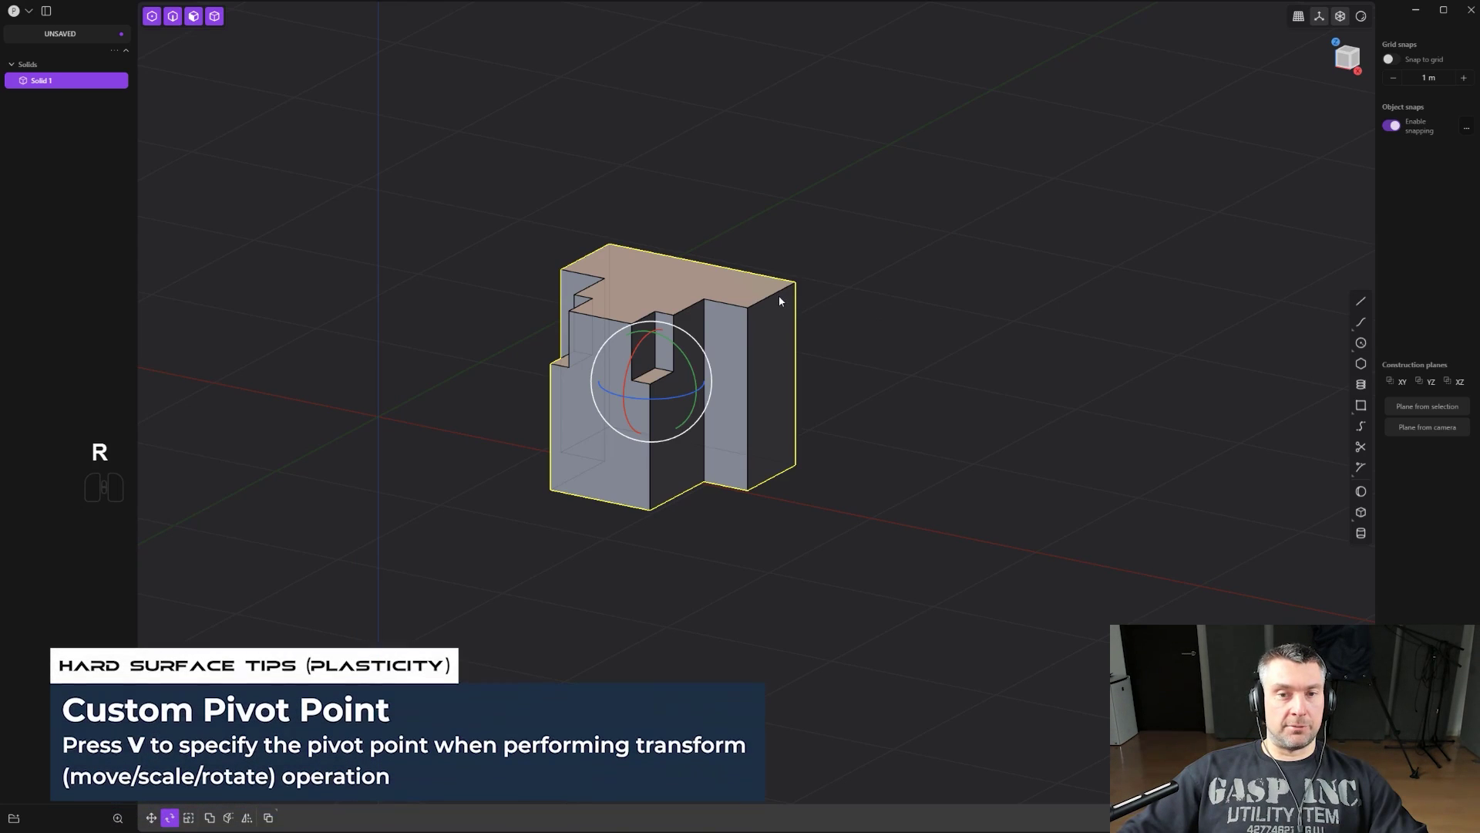
key("v")
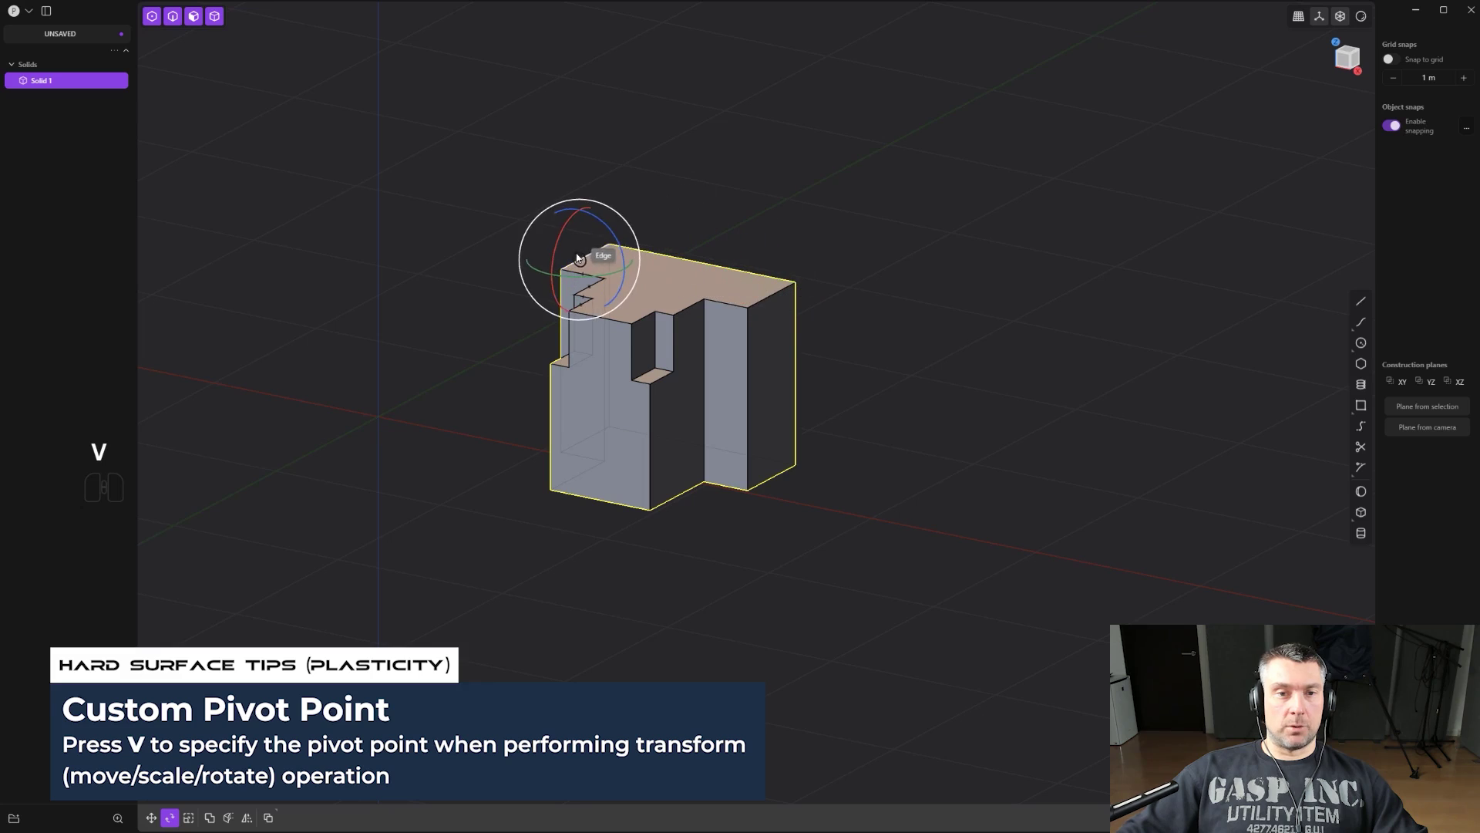
left_click(772, 301)
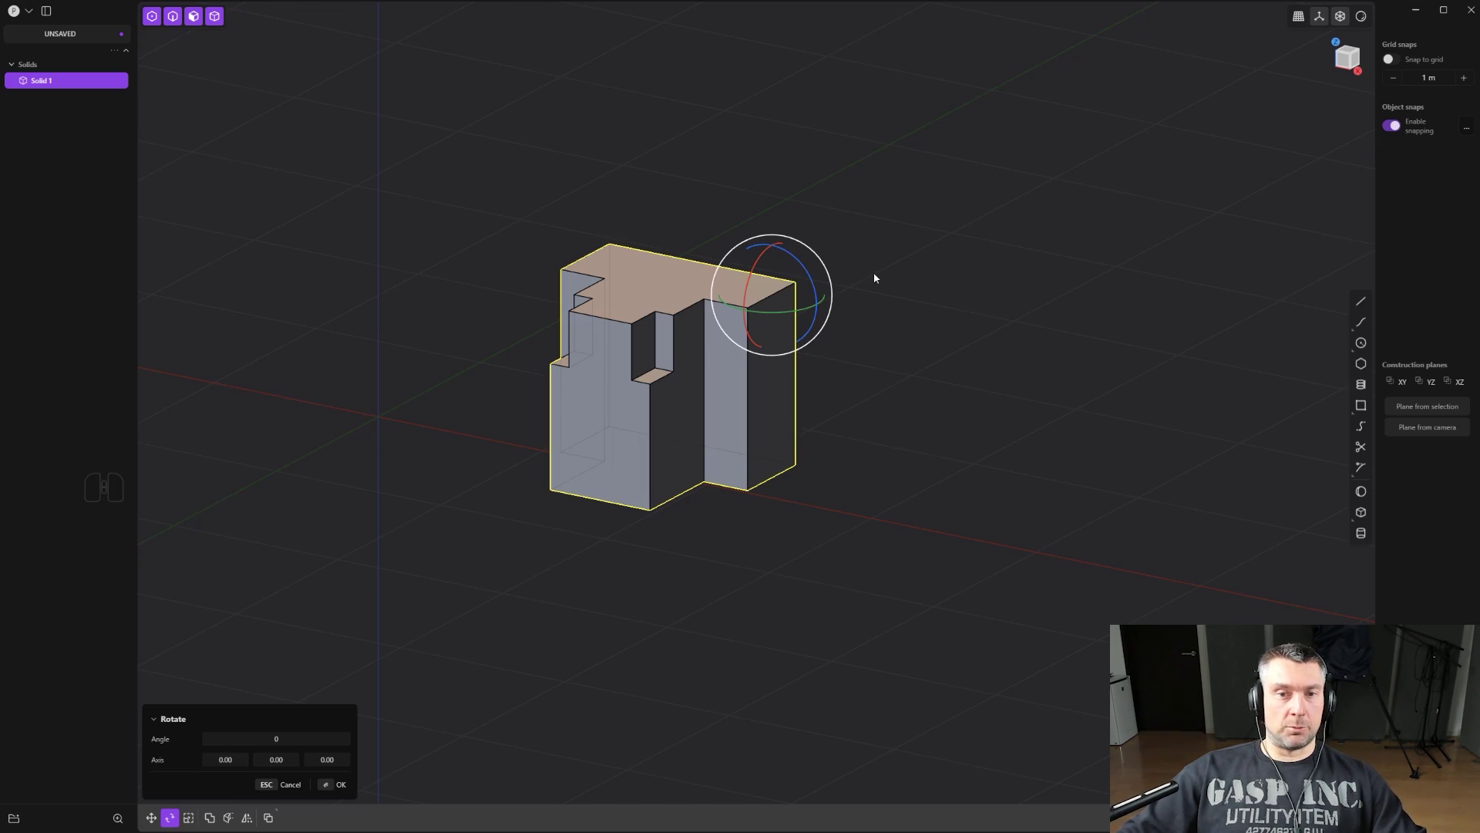
scroll(875, 270, "up", 2)
middle_click_drag(876, 254, 725, 252, "shift")
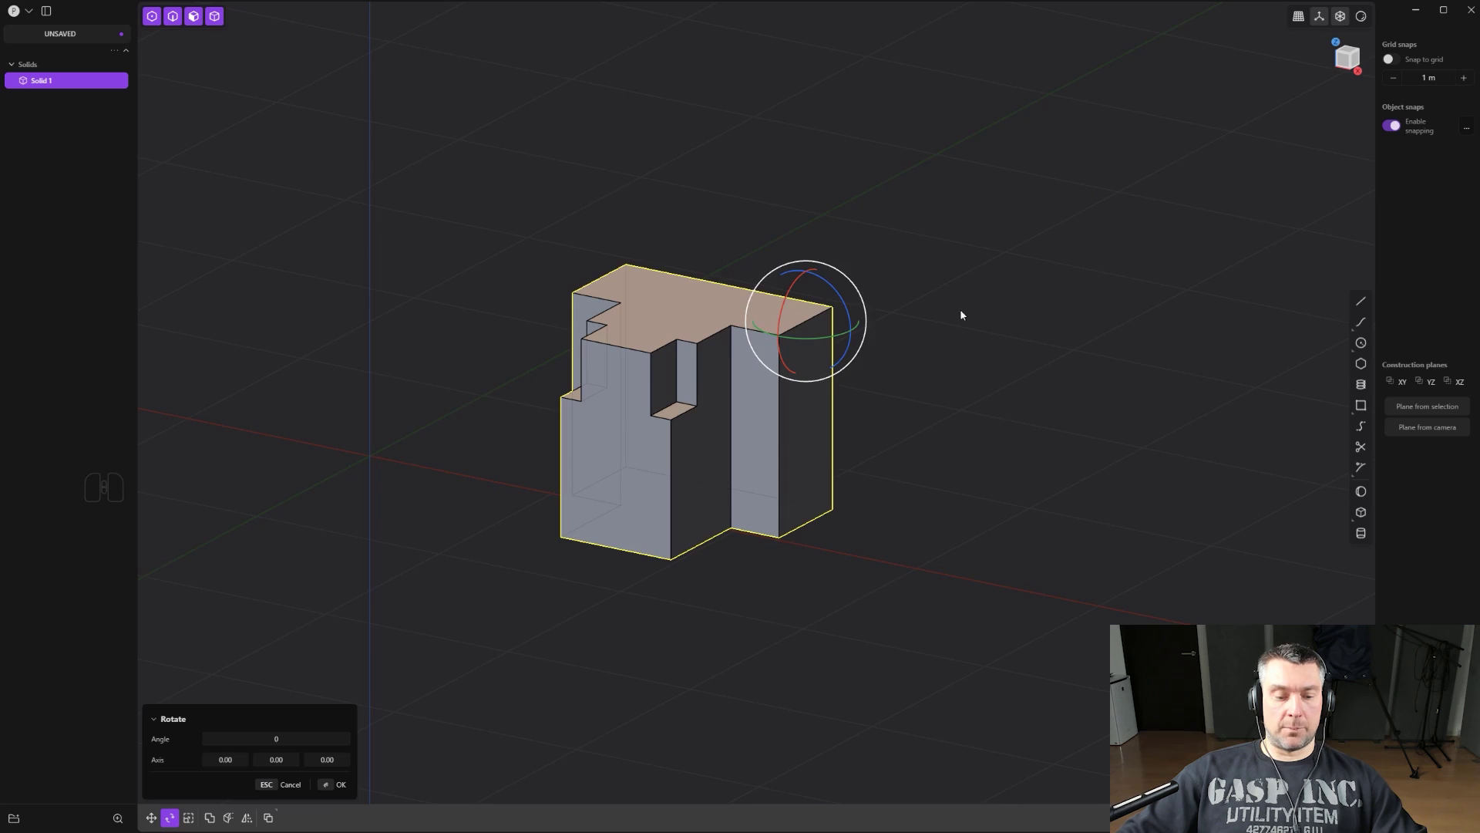
key("z")
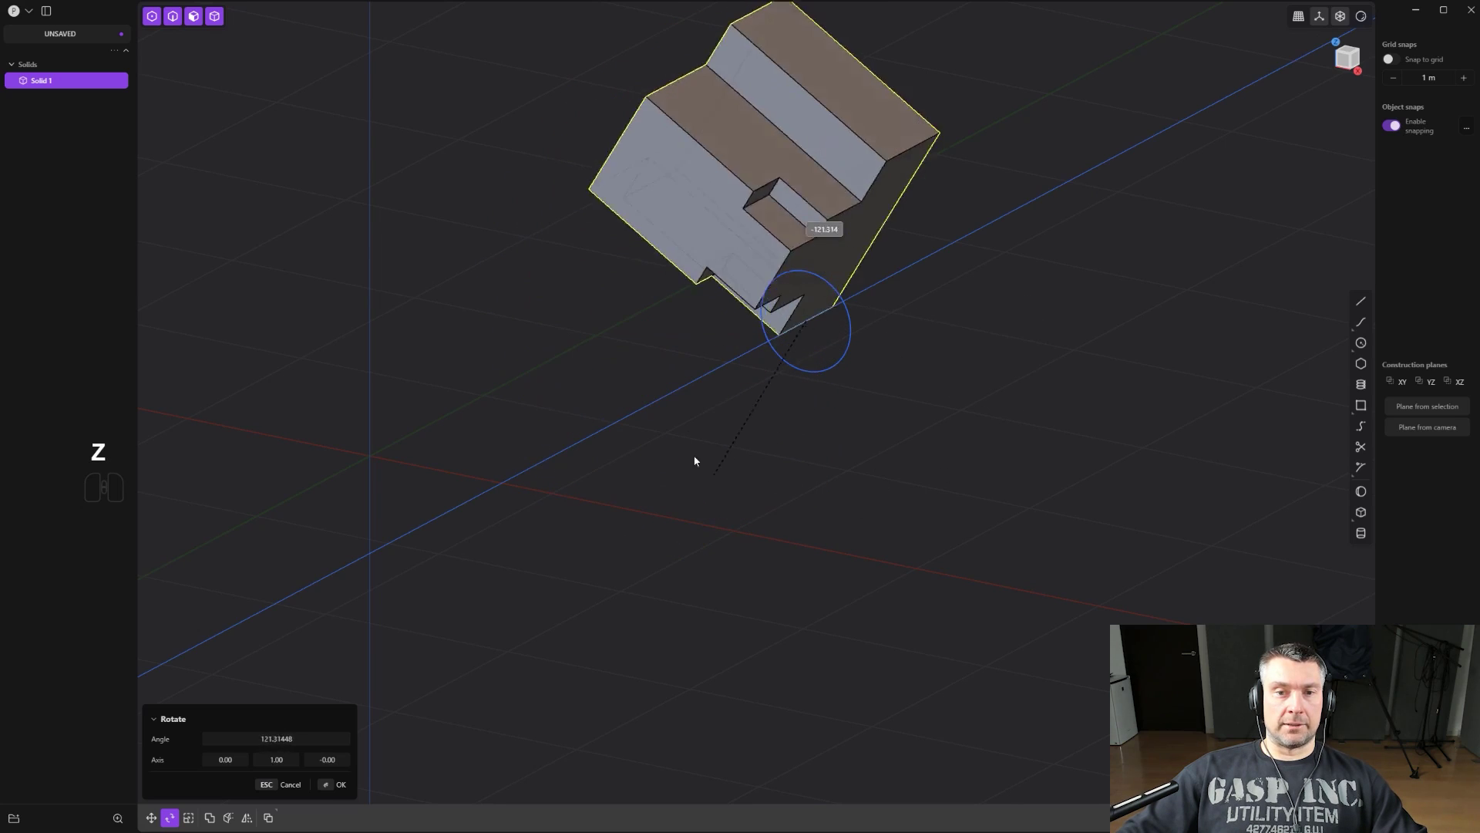
key("ctrl")
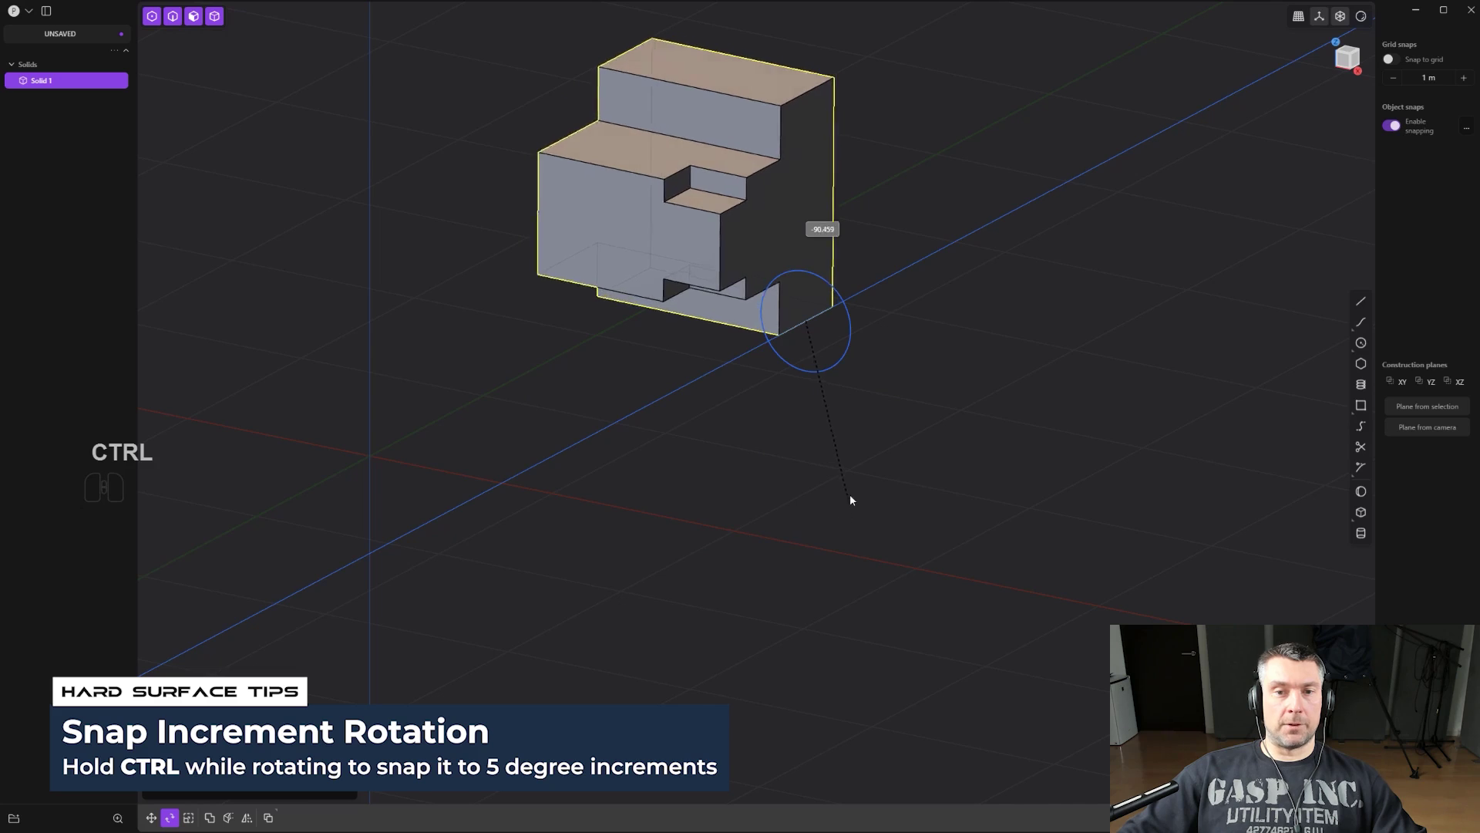
key("ctrl+z")
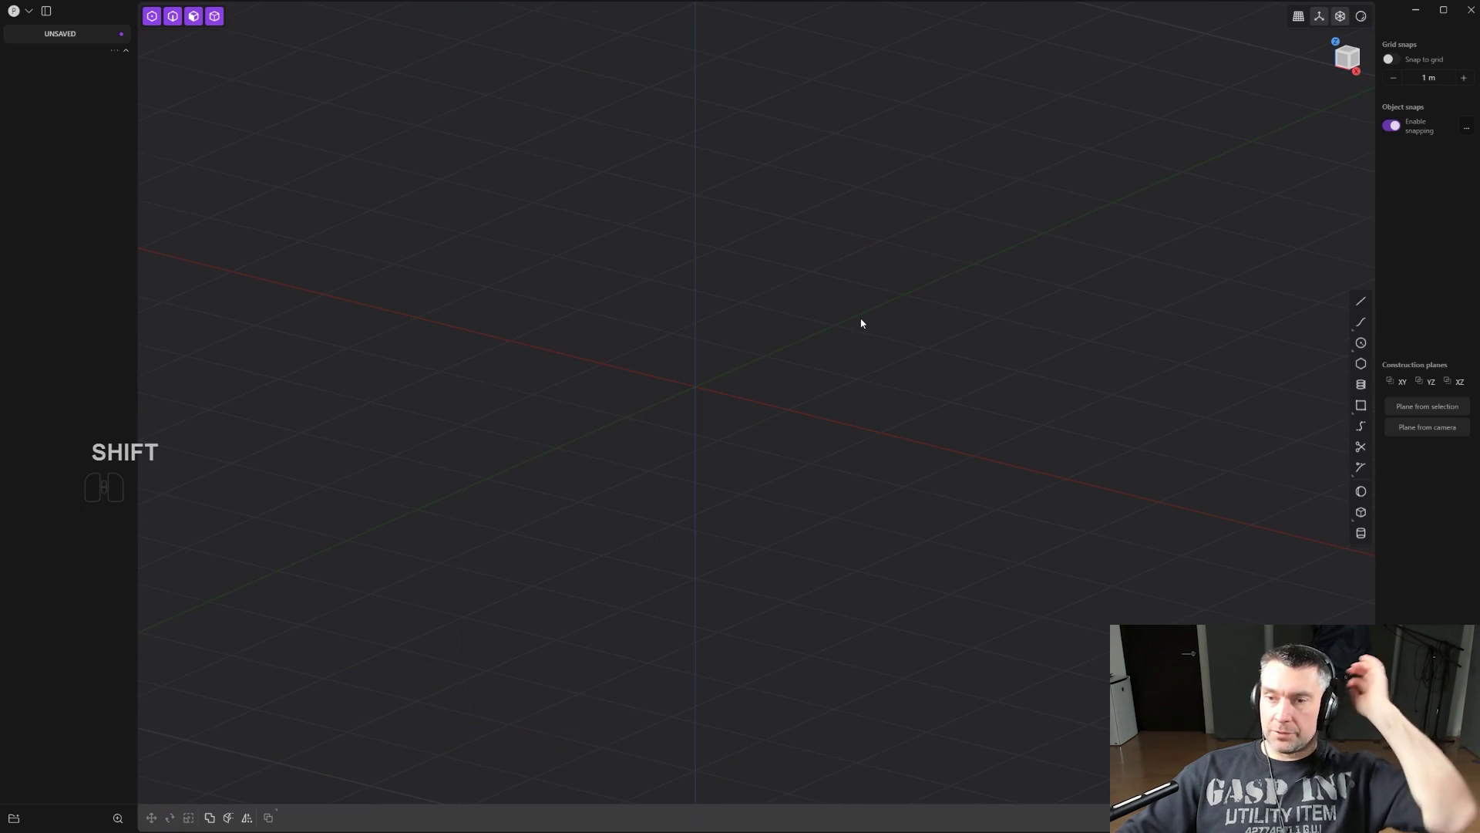
Draw a wavy five-point control point curve on the YZ plane from the right view, starting on the Y axis.
middle_click_drag(836, 334, 817, 394, "shift")
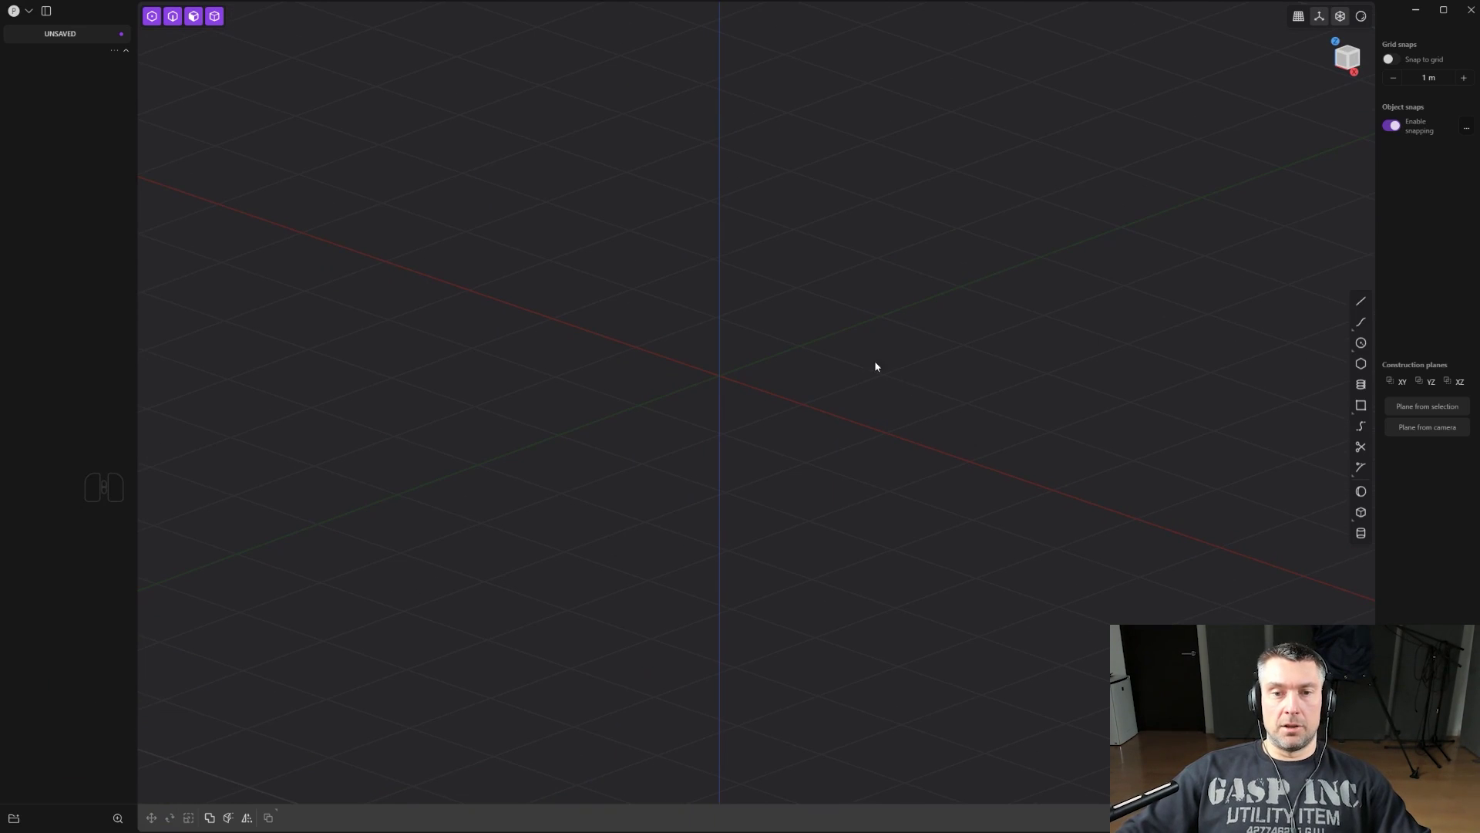
middle_click_drag(860, 351, 921, 318, "alt")
middle_click_drag(750, 348, 830, 403, "shift")
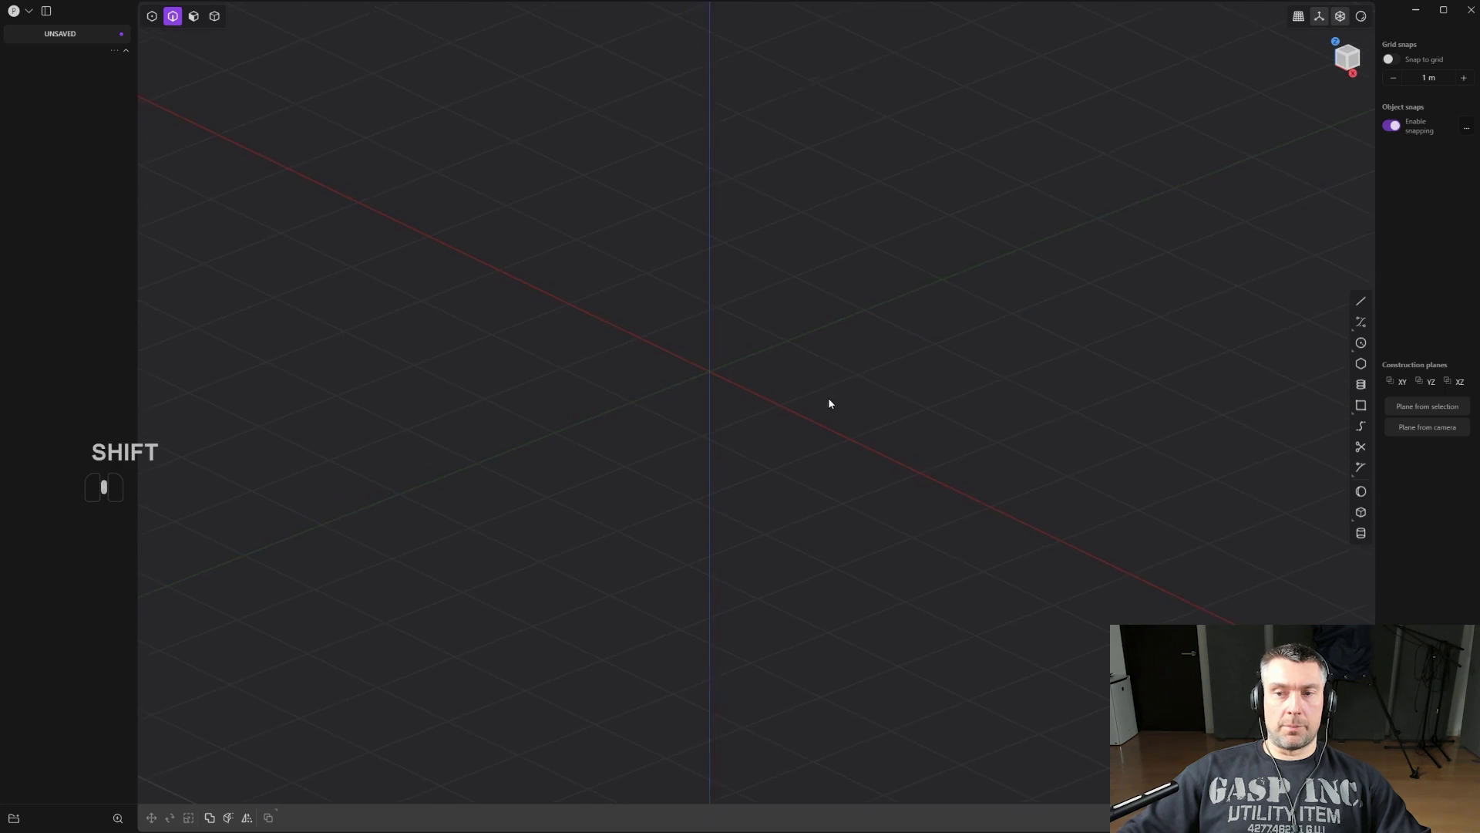
left_click(1360, 324)
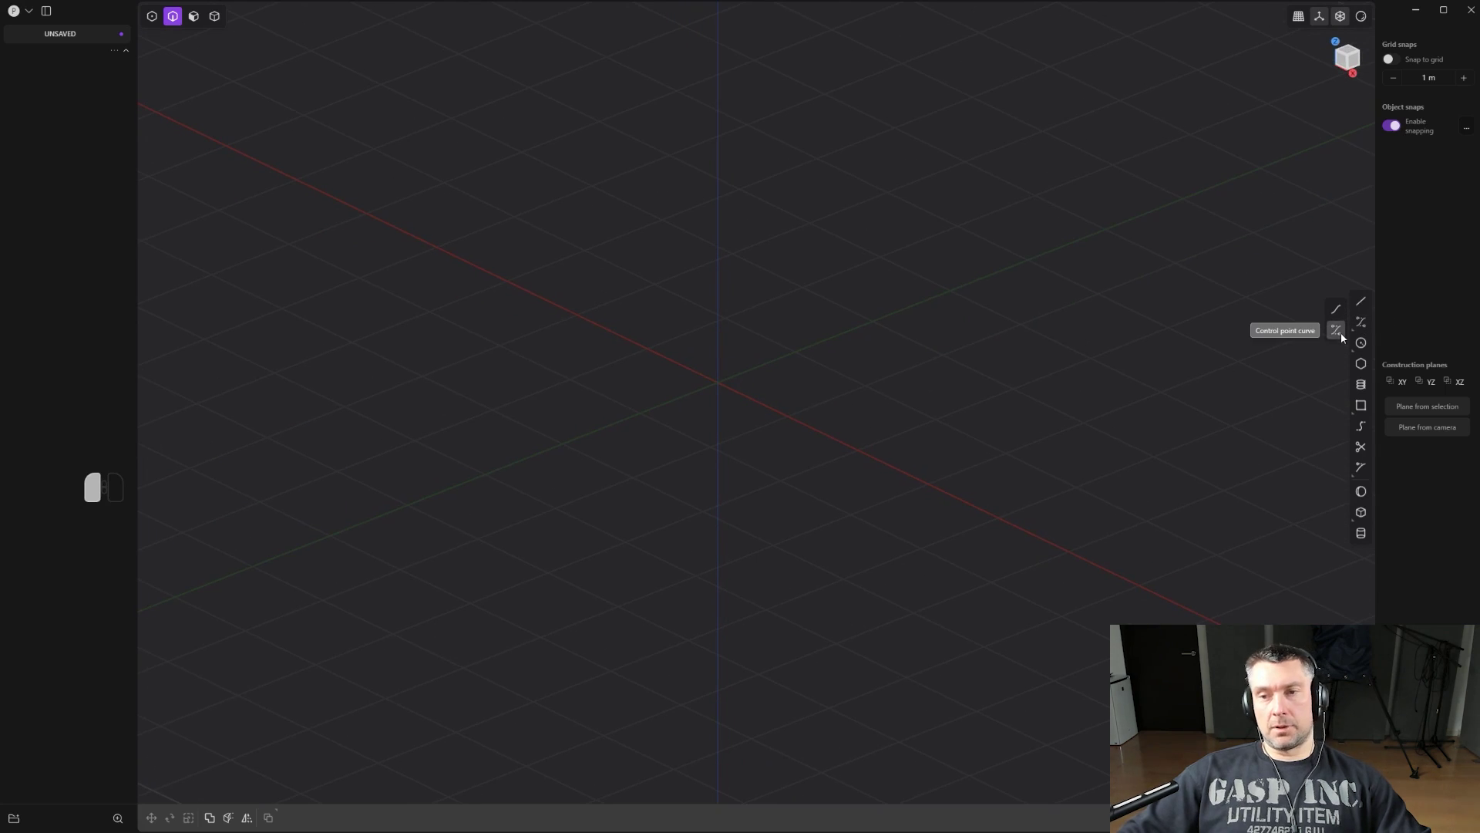
left_click(1340, 331)
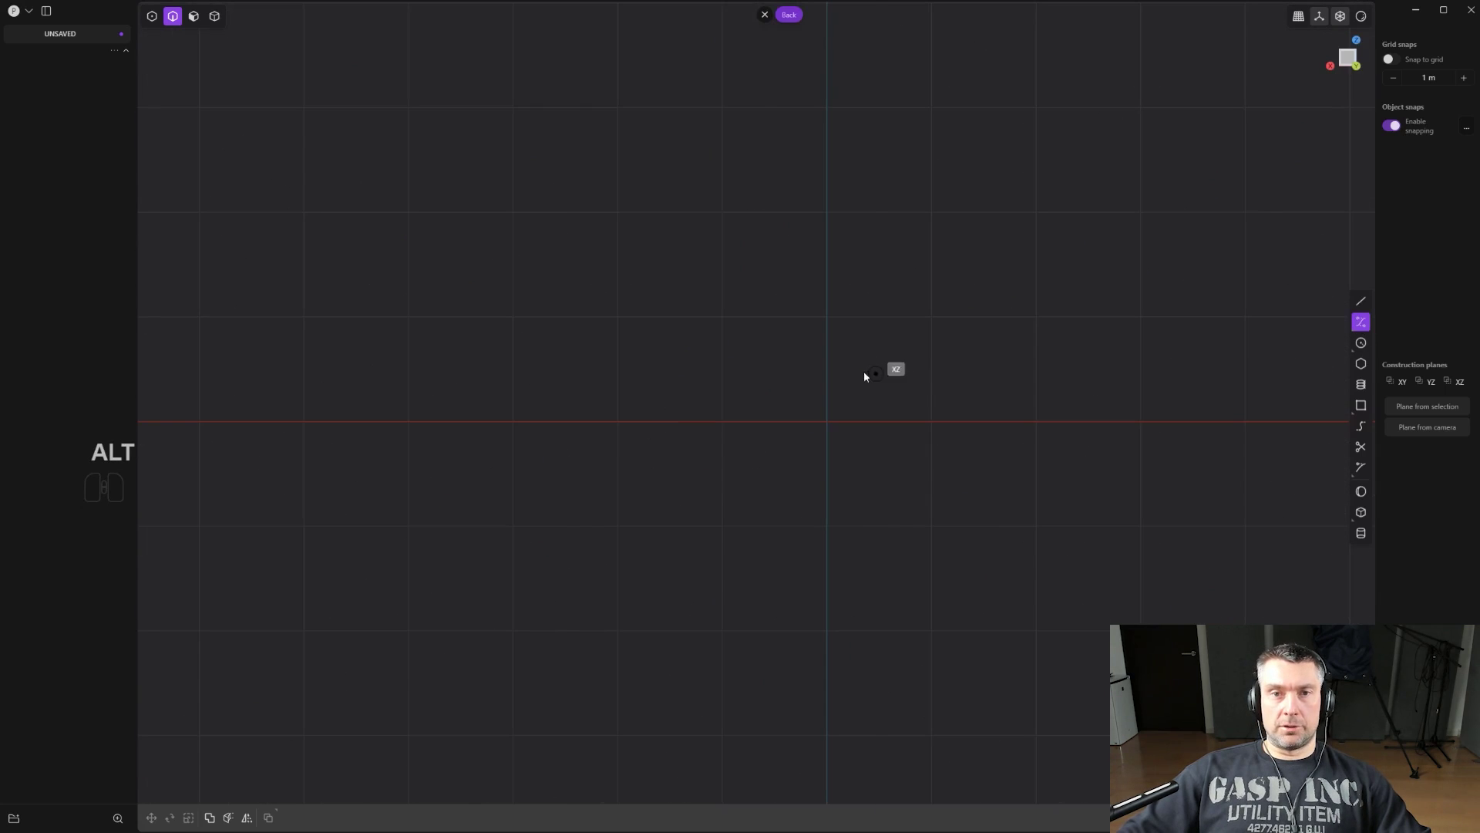
middle_click_drag(859, 370, 733, 309, "alt")
scroll(846, 366, "up", 1)
left_click(432, 362)
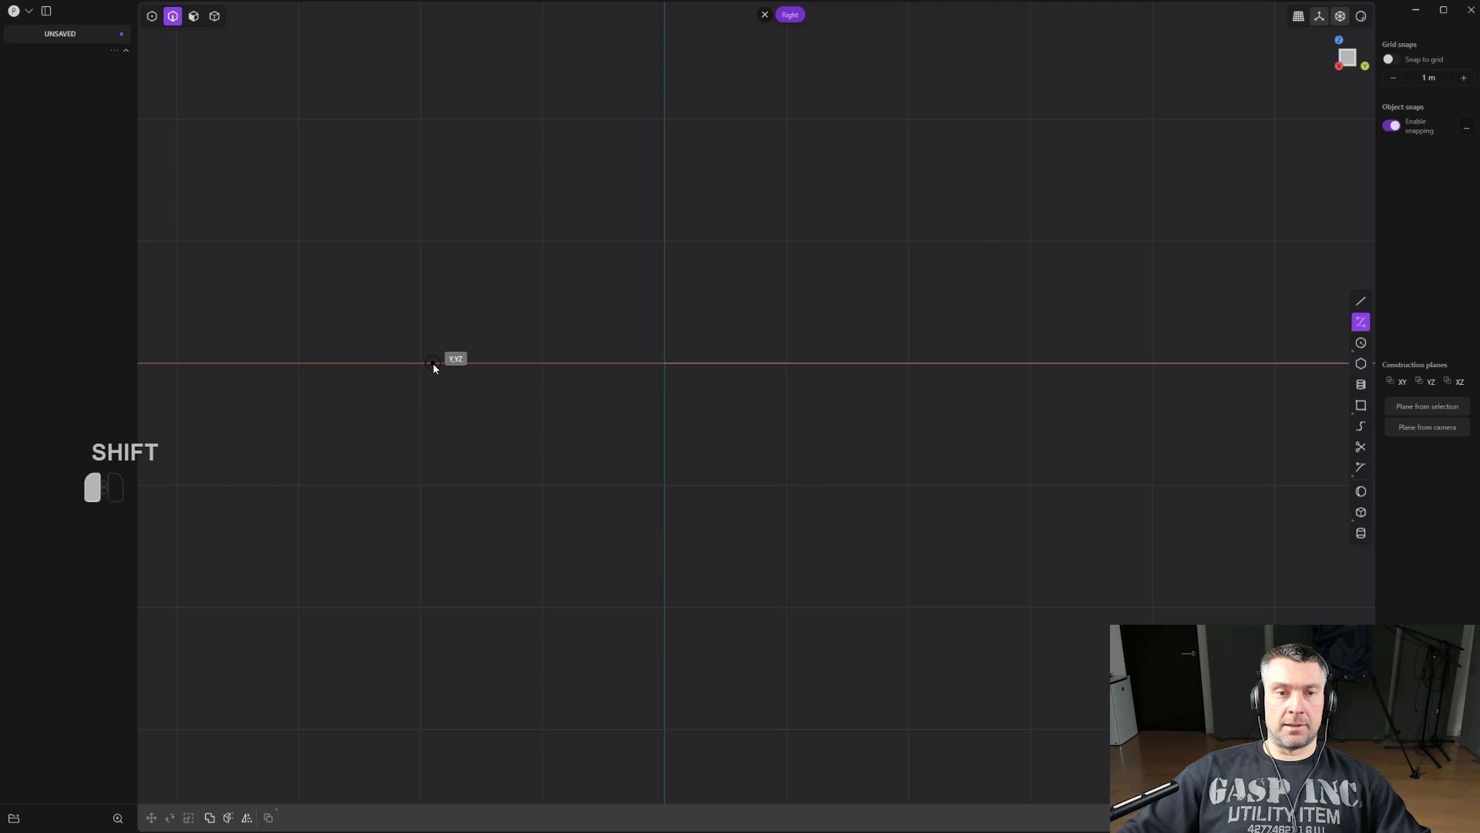
left_click(594, 242)
left_click(799, 336)
left_click(944, 459)
left_click(1141, 430)
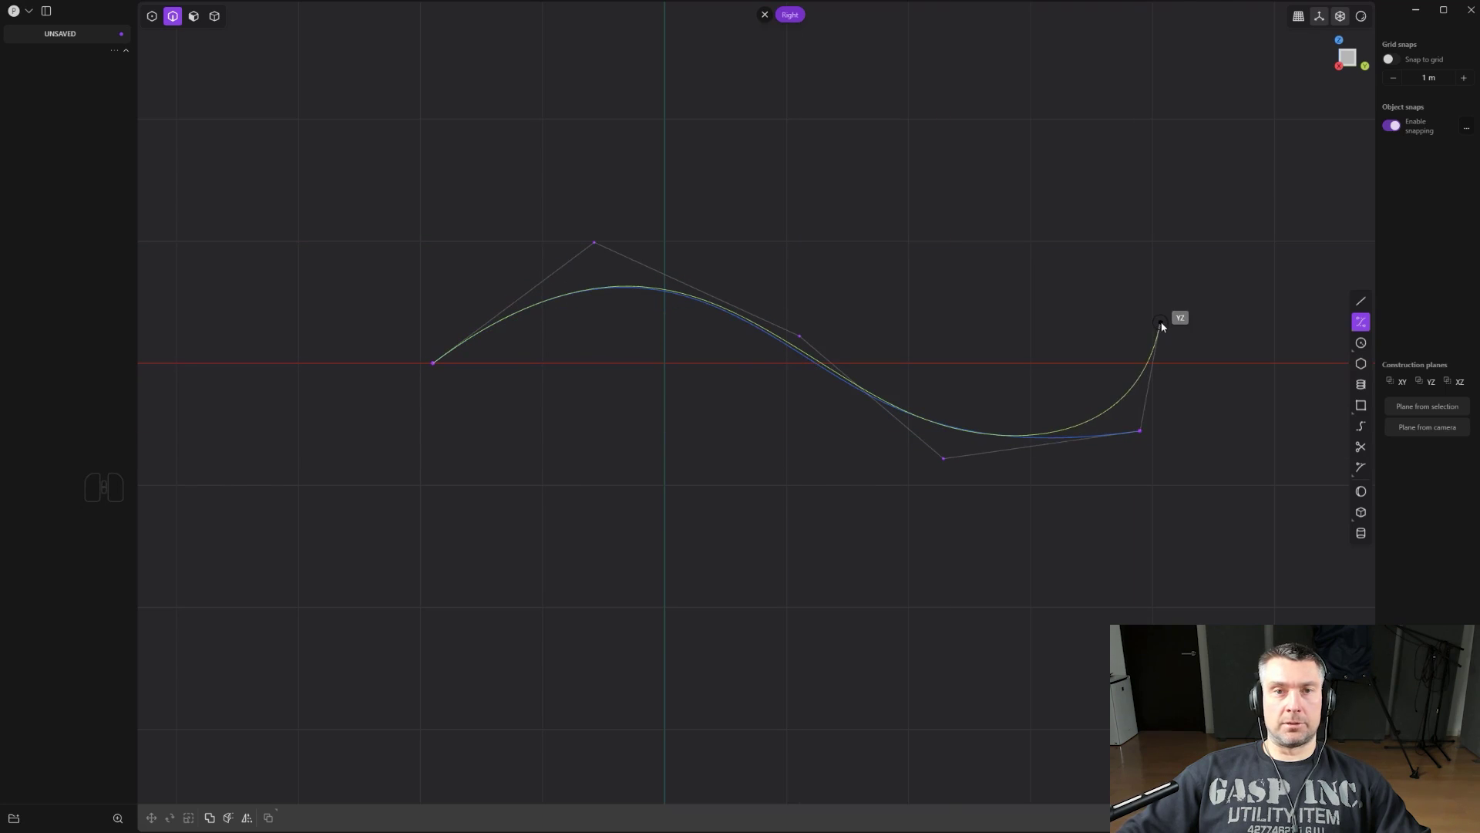
right_click(1140, 324)
Duplicate the curve, offset the copy about -1.6 m along X, and scale it down uniformly to roughly two-thirds size.
middle_click_drag(601, 333, 732, 375)
middle_click_drag(734, 372, 910, 461, "shift")
scroll(917, 462, "down", 2)
key("shift+d")
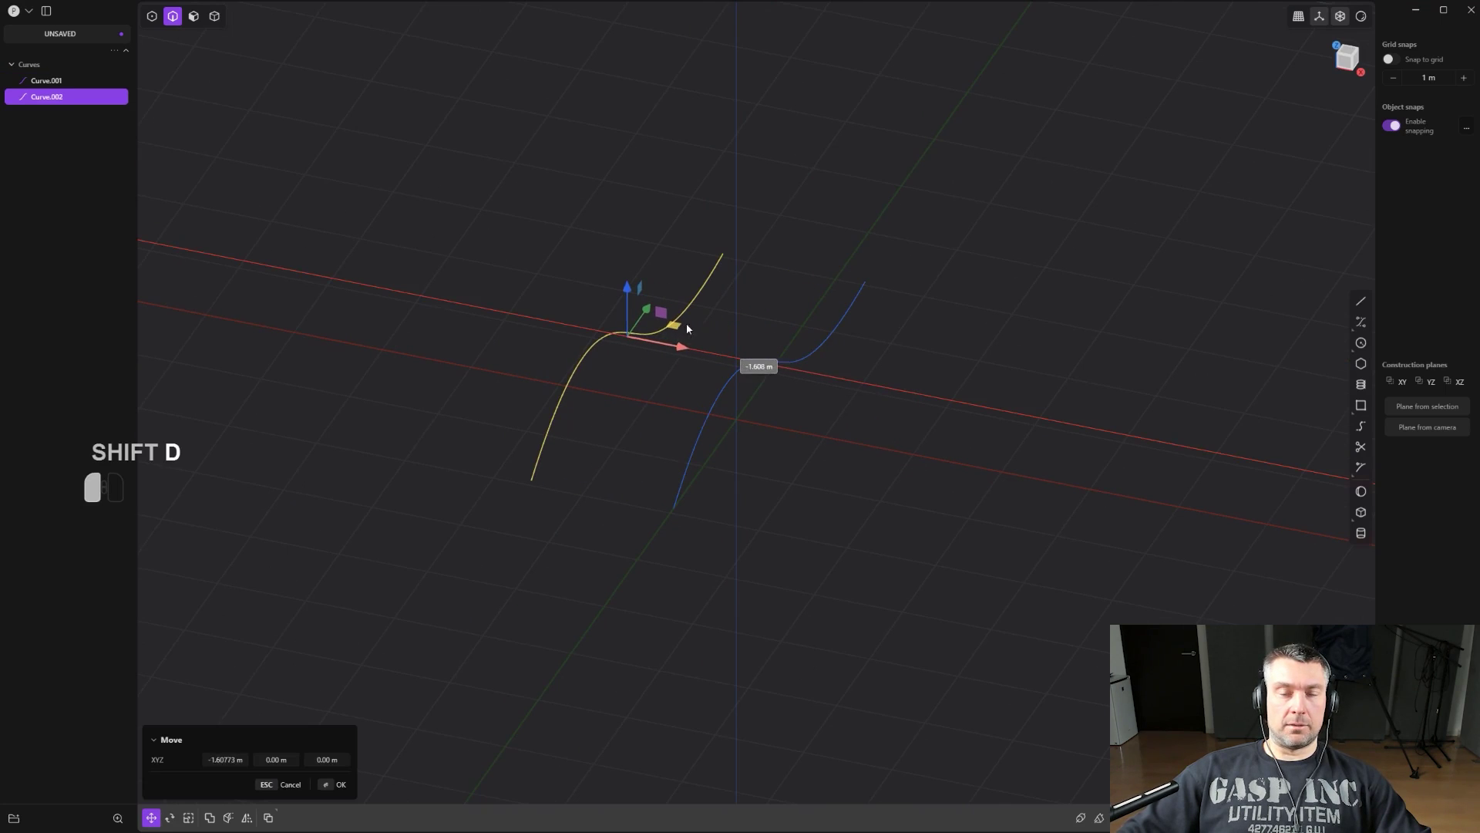
left_click(686, 323)
key("s")
left_click(927, 337)
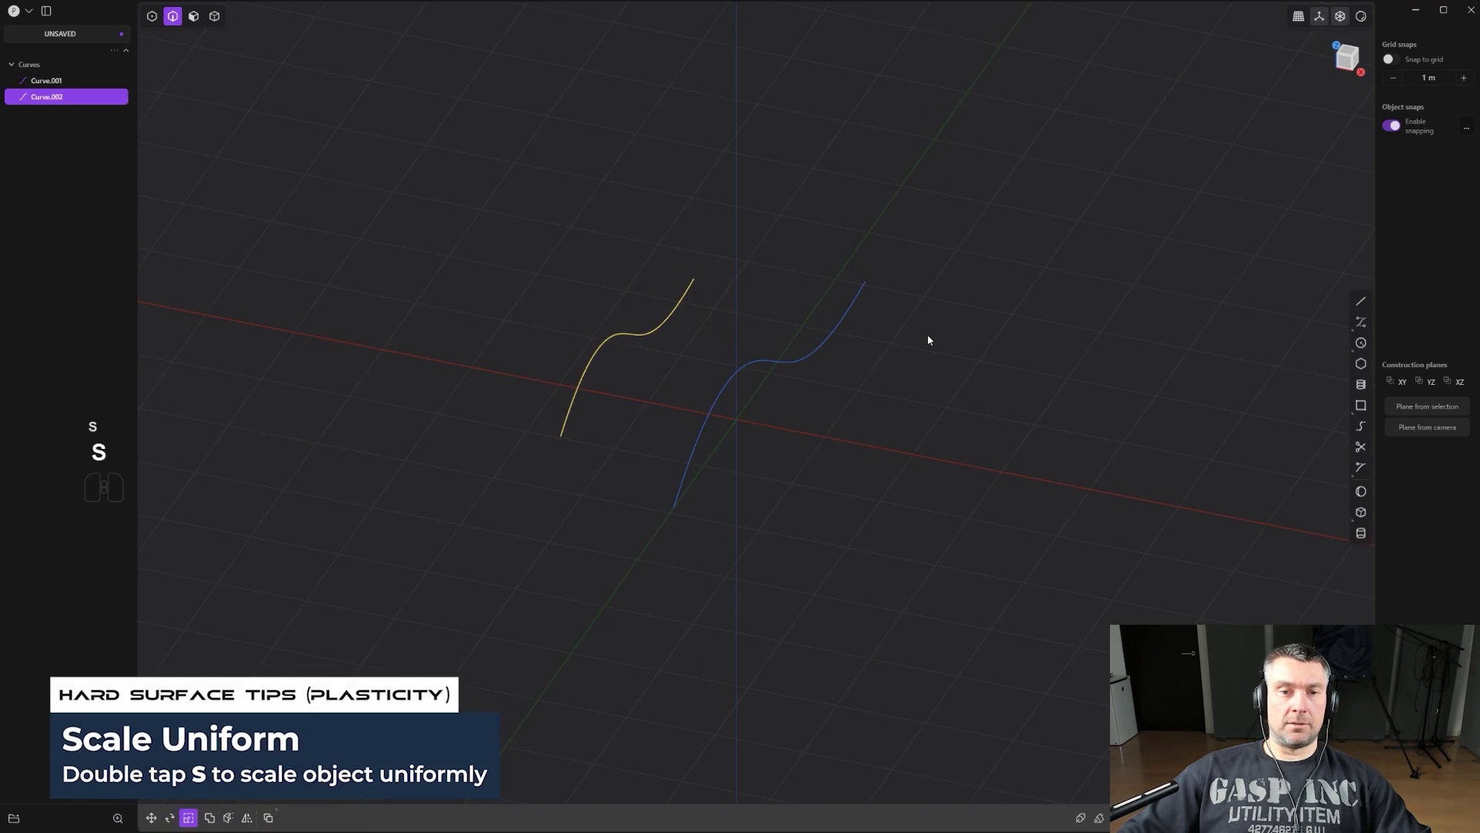
From the right view, lower the last control point of the smaller curve so its tail slopes downward.
middle_click_drag(865, 321, 882, 340, "alt")
key("1")
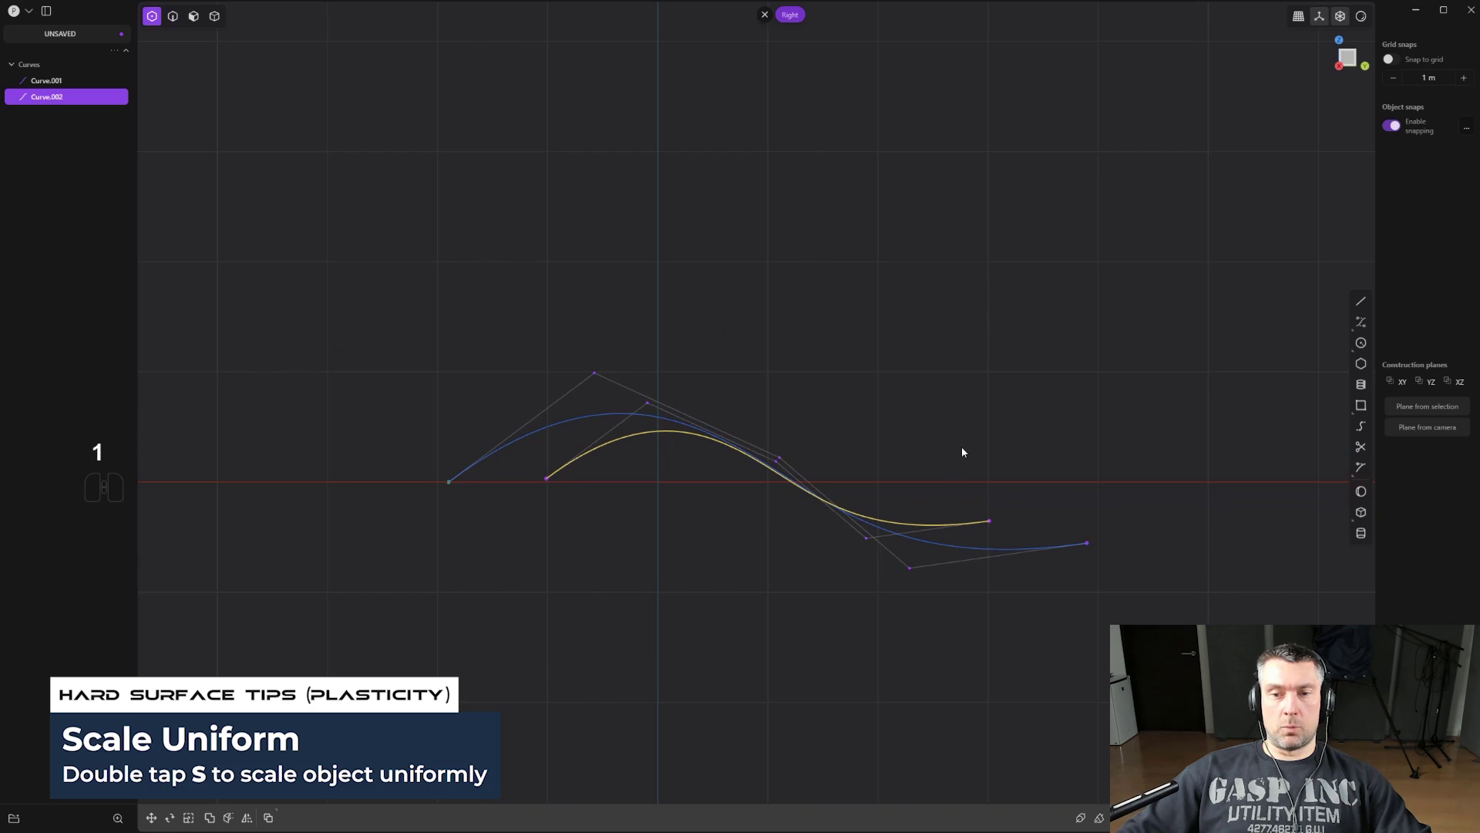
left_click_drag(877, 419, 930, 484, "shift")
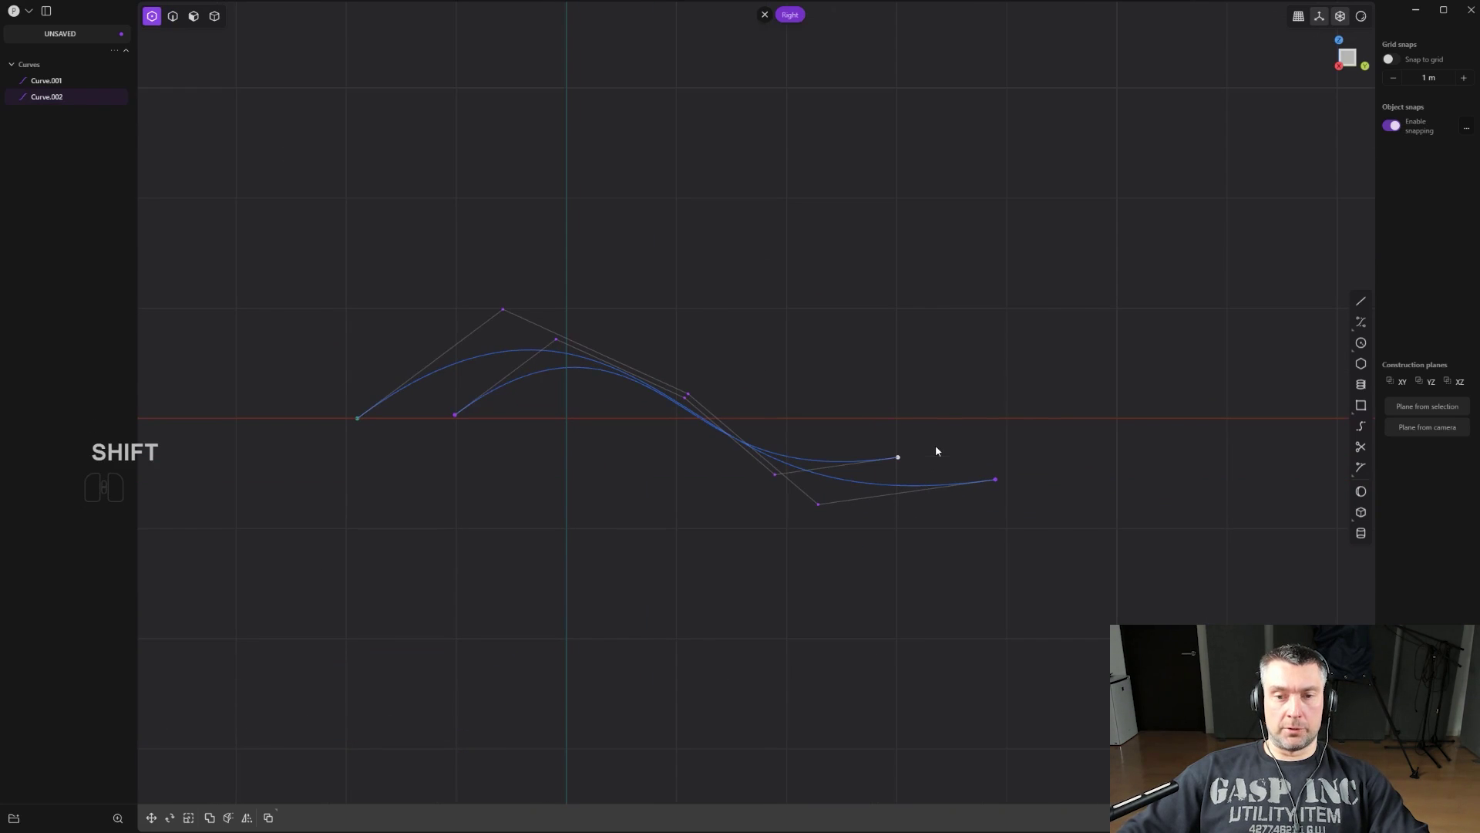
key("g")
left_click(945, 523)
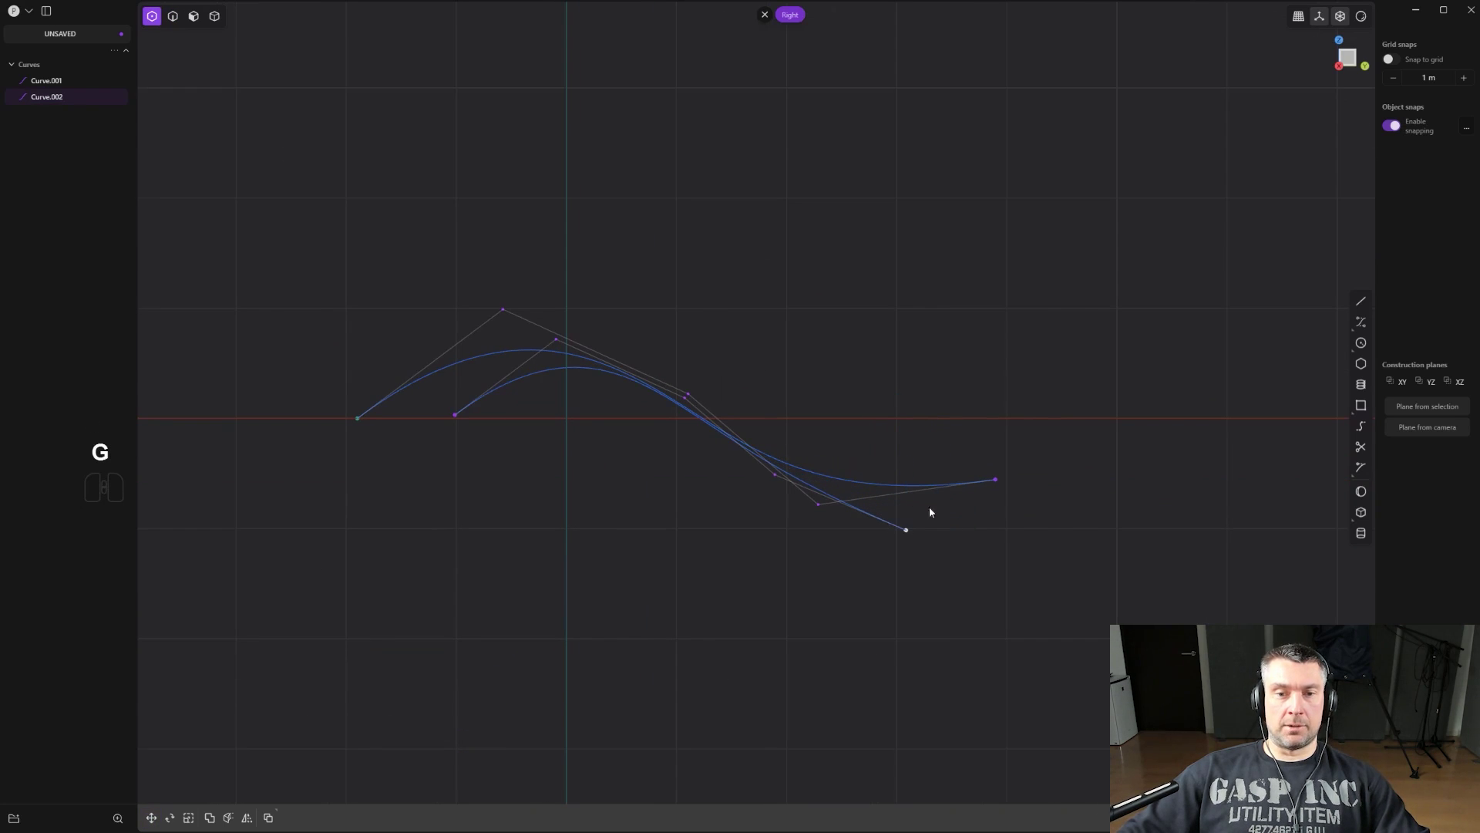
Mirror the smaller curve across the YZ plane to the other side of the long curve, and switch the view to perspective.
middle_click_drag(929, 512, 995, 522)
key("2")
left_click(769, 458)
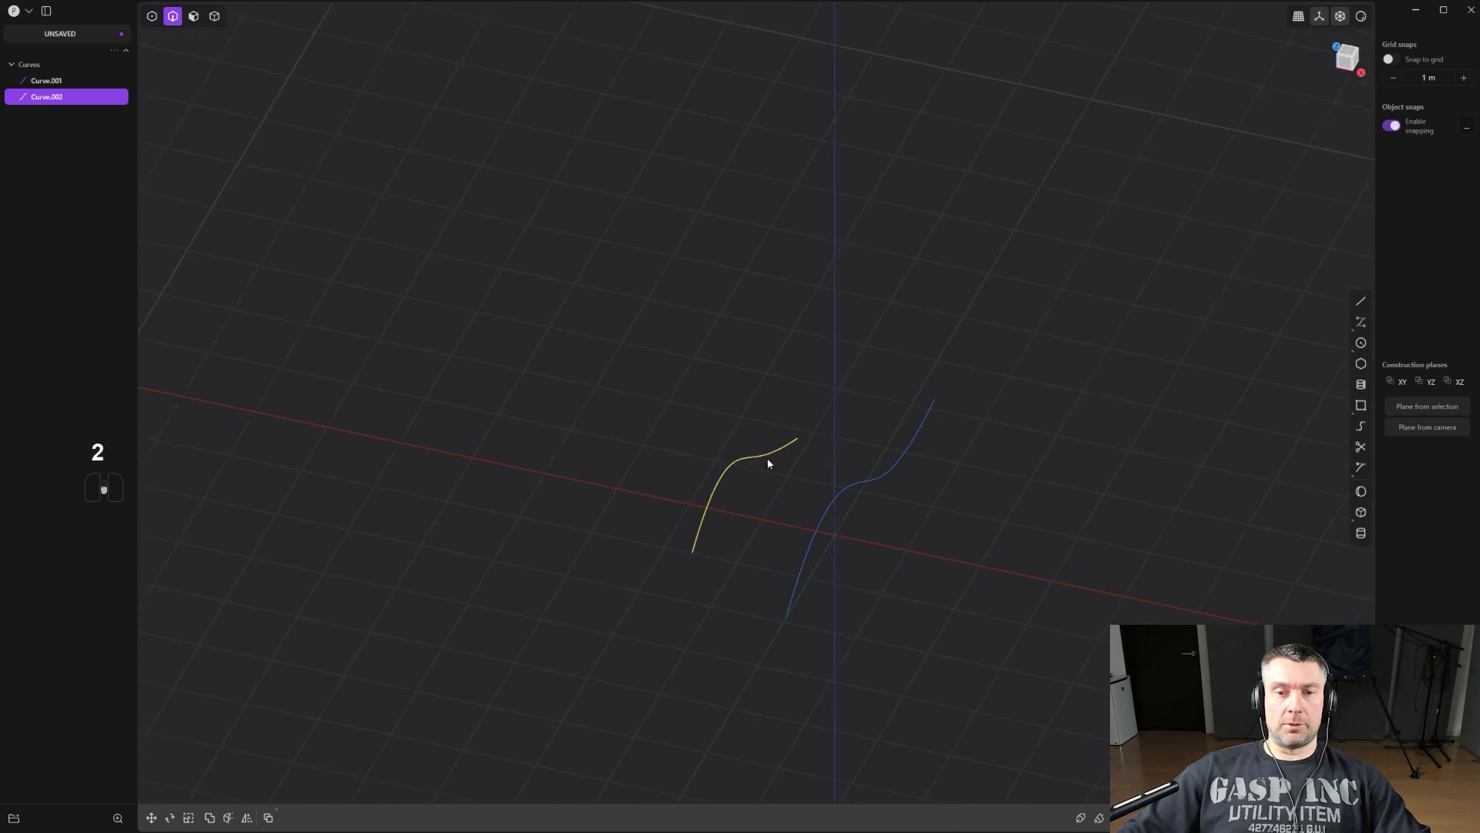
key("alt+x")
left_click(860, 513)
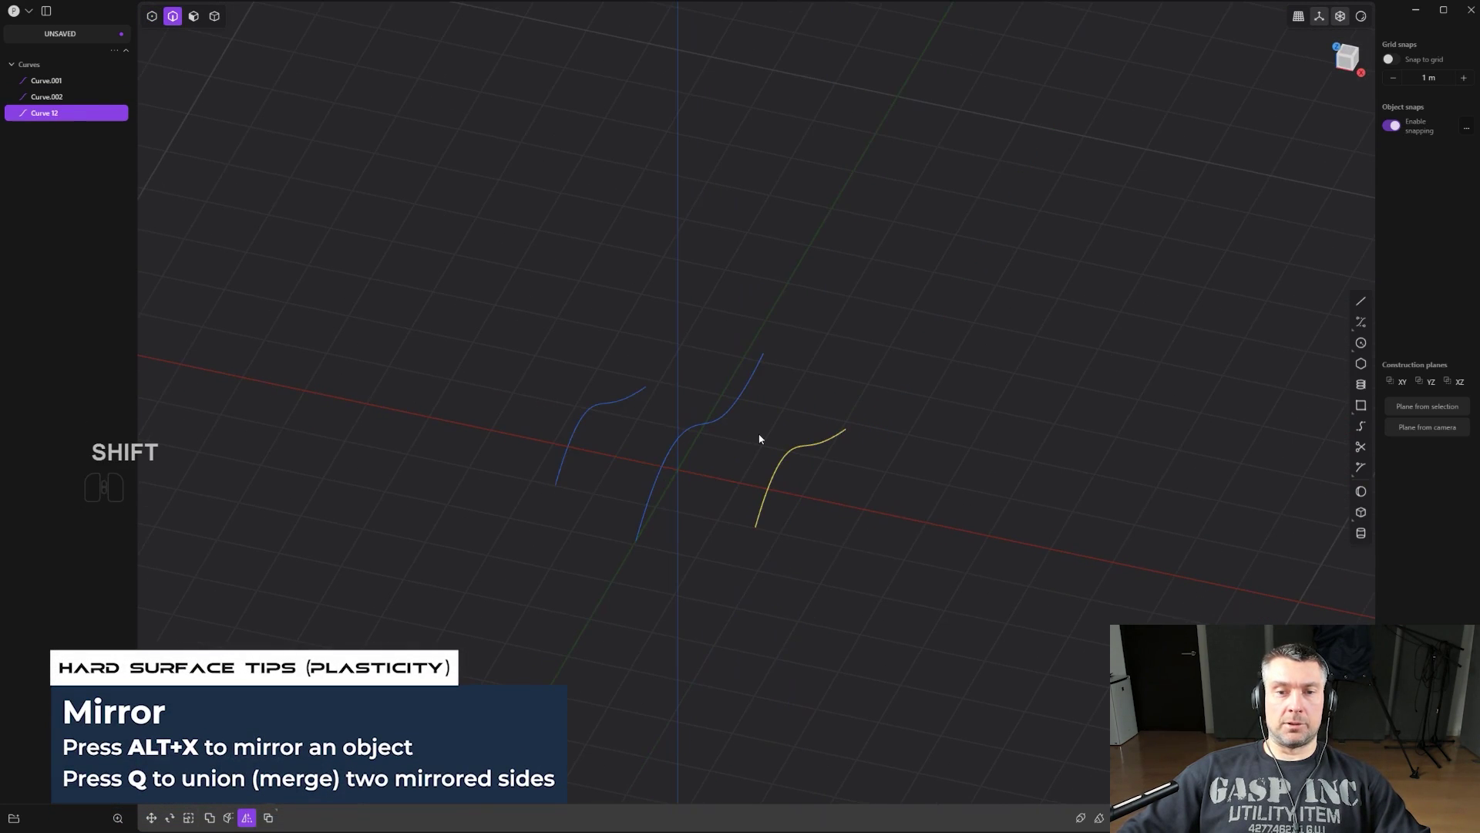
middle_click_drag(777, 430, 691, 395)
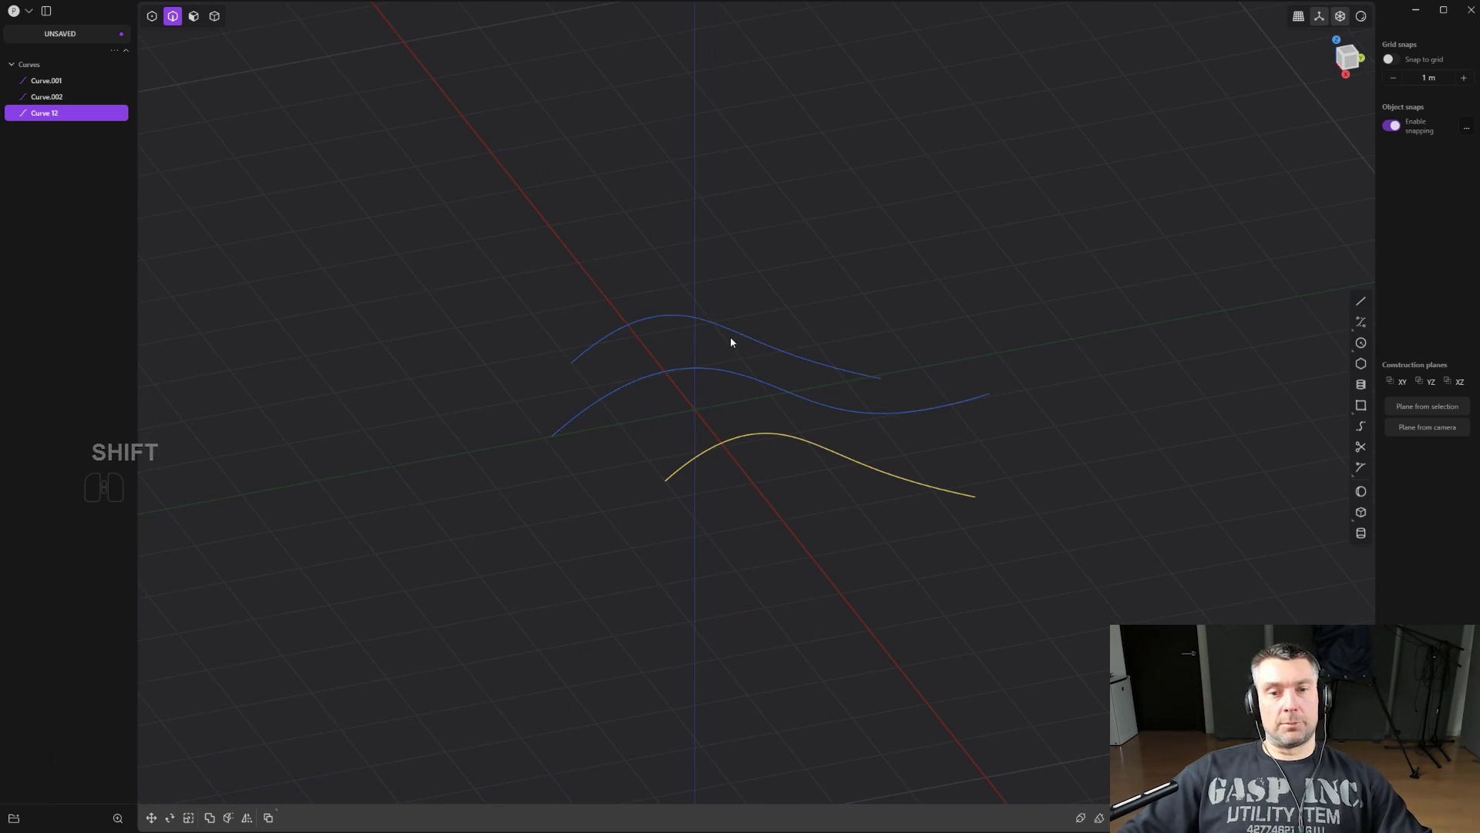
key("KP_5")
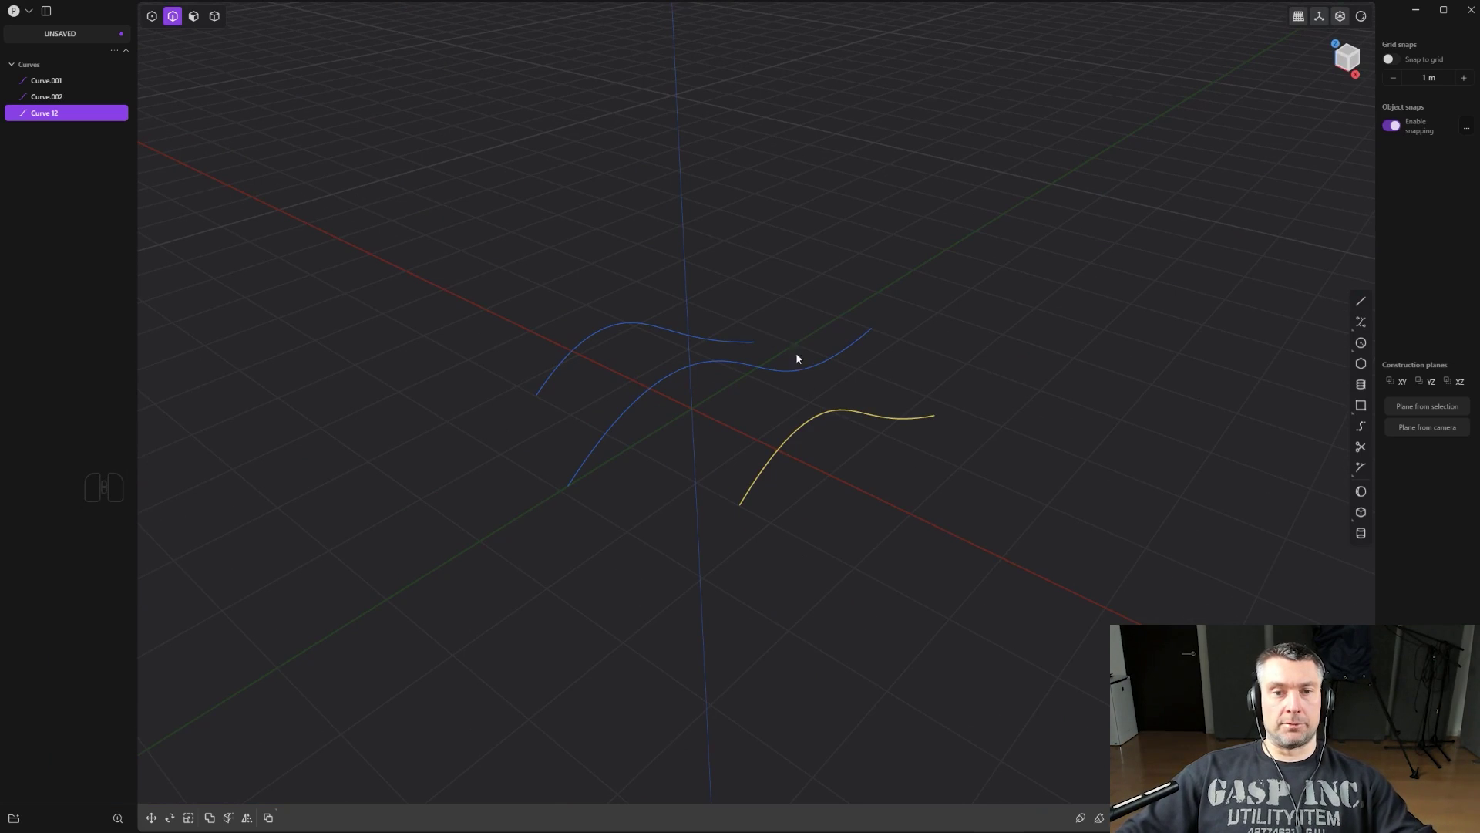
Try a Loft with the two outer curves selected before the middle one, and undo it.
left_click(612, 330, "shift")
left_click(677, 371, "shift")
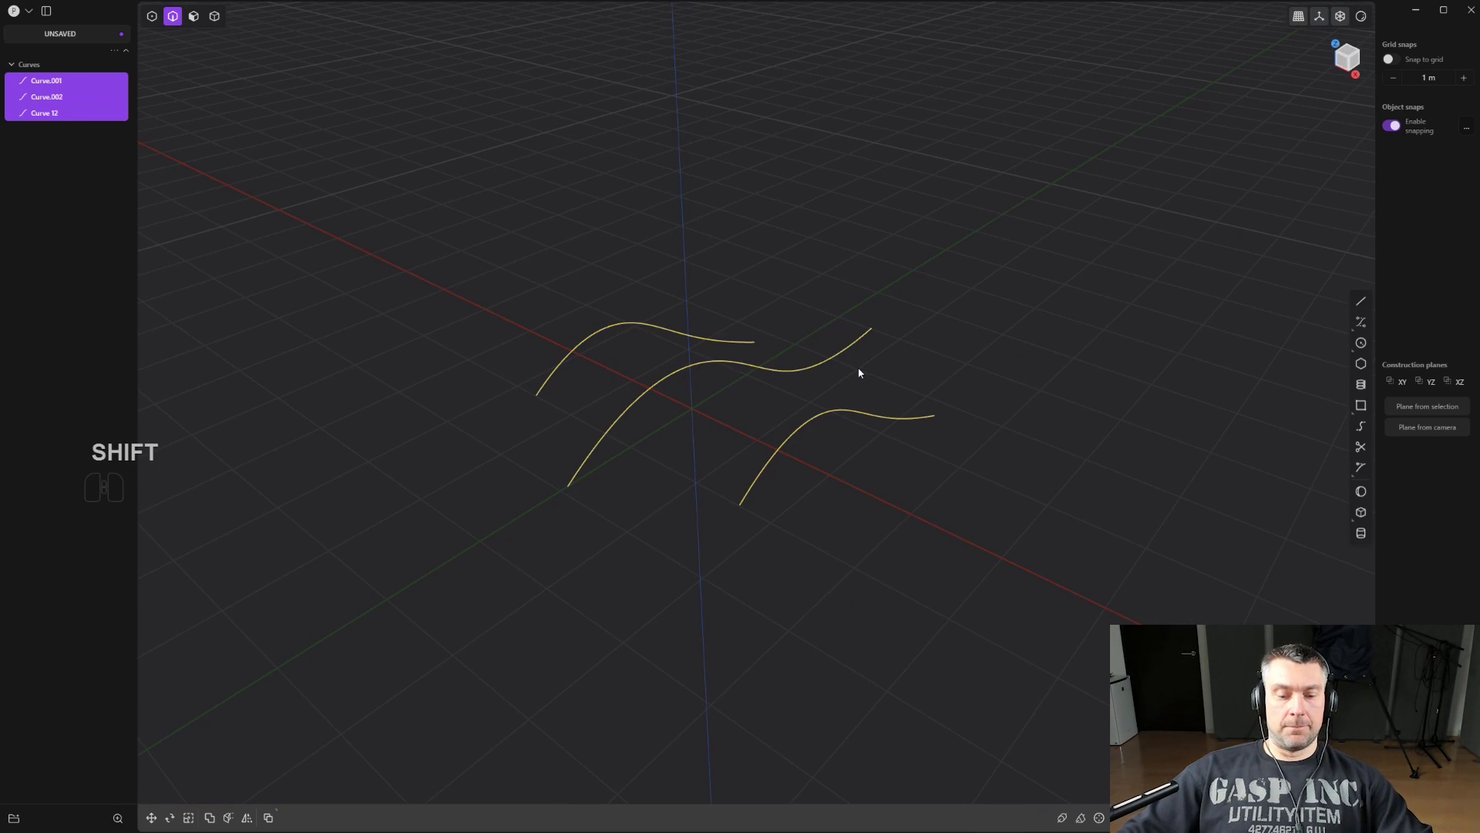
key("l")
middle_click_drag(856, 370, 935, 332)
key("ctrl+z")
Reselect the three curves in order from one side to the other, preview a Loft surface through them, and undo it.
scroll(871, 296, "up", 2)
left_click(872, 297)
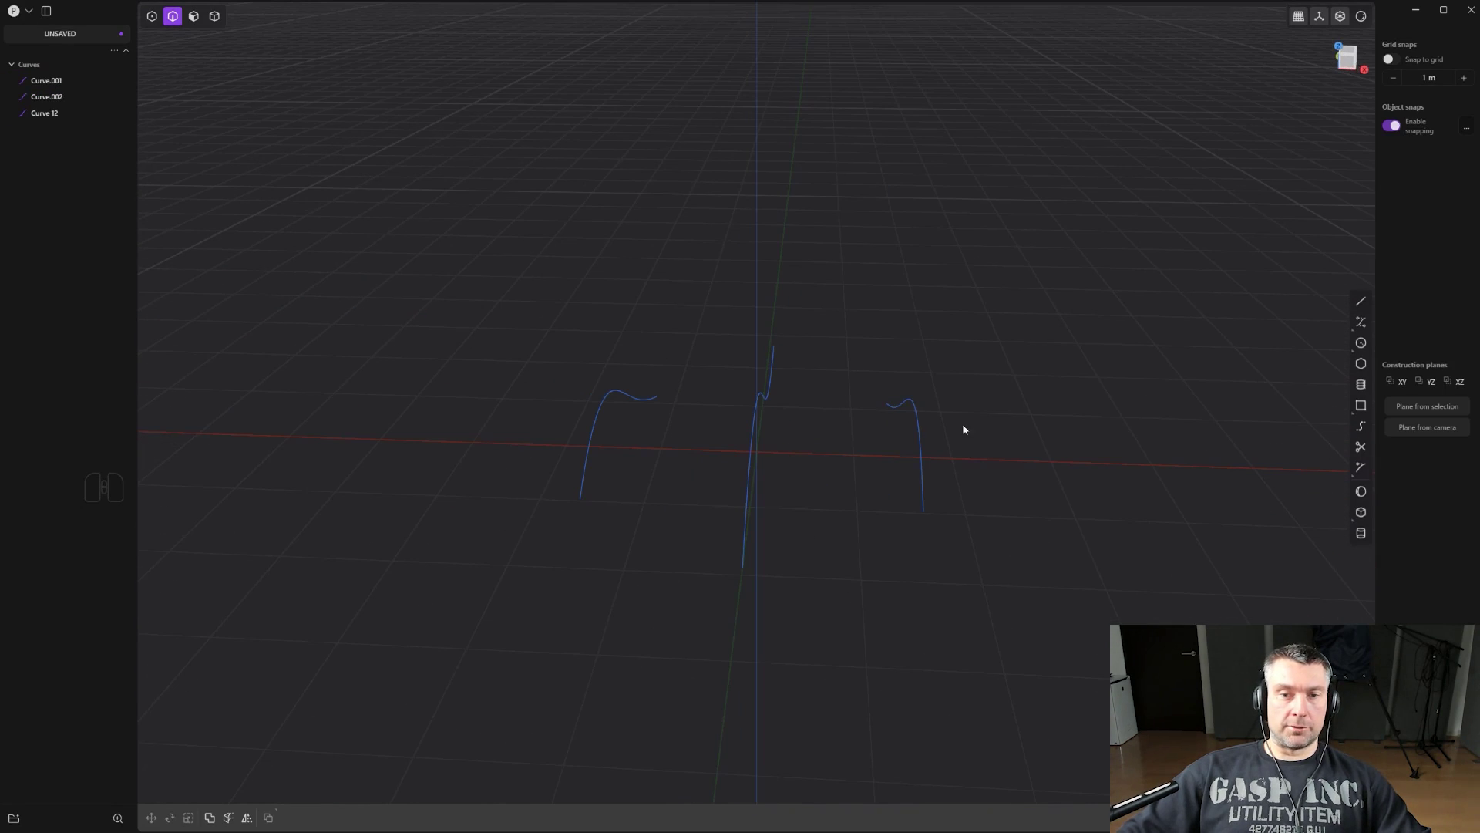
left_click(915, 411)
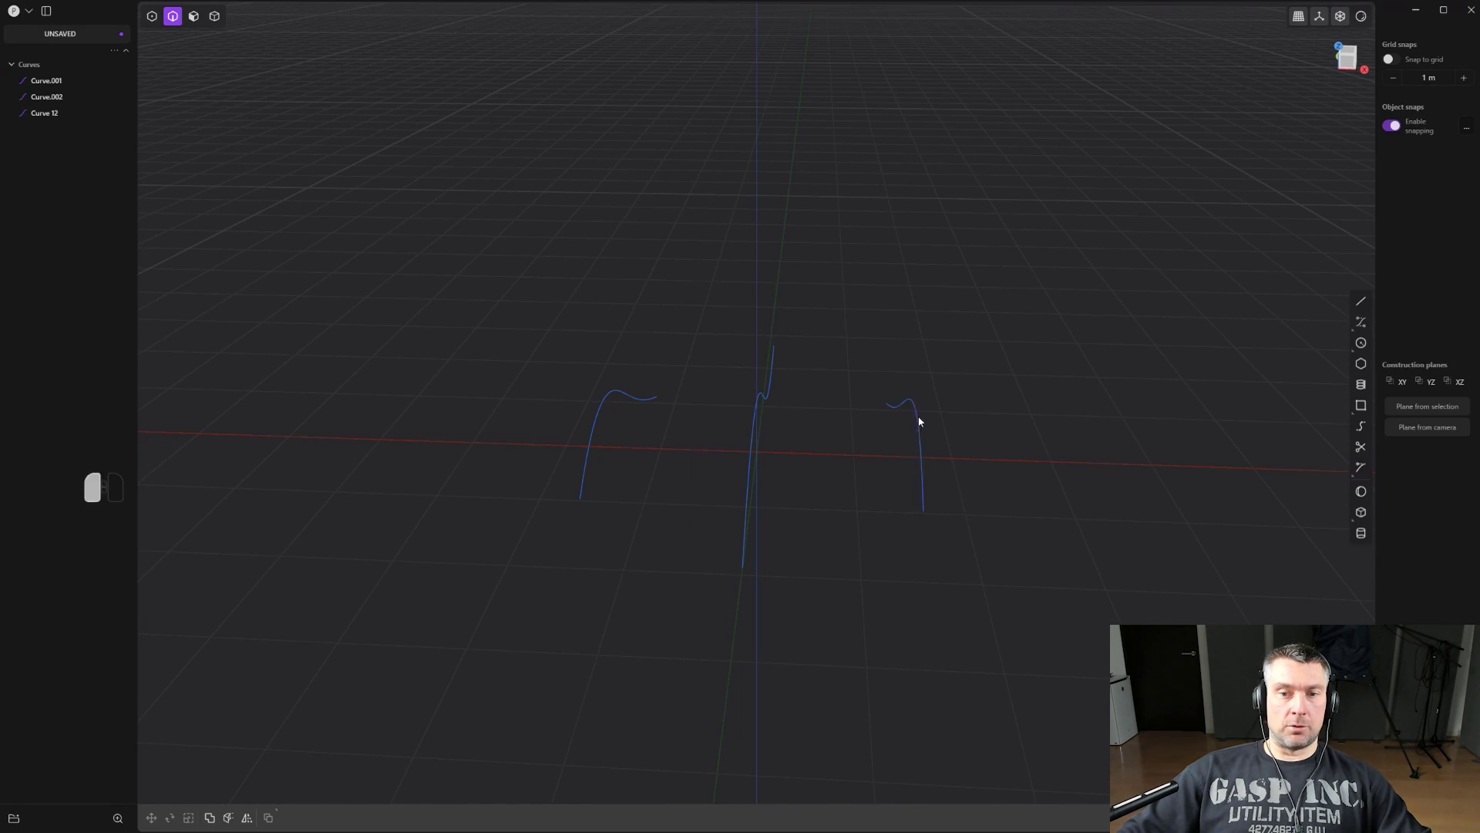
left_click(756, 412, "ctrl+shift")
left_click(600, 407, "ctrl+shift")
middle_click_drag(742, 272, 836, 235)
key("l")
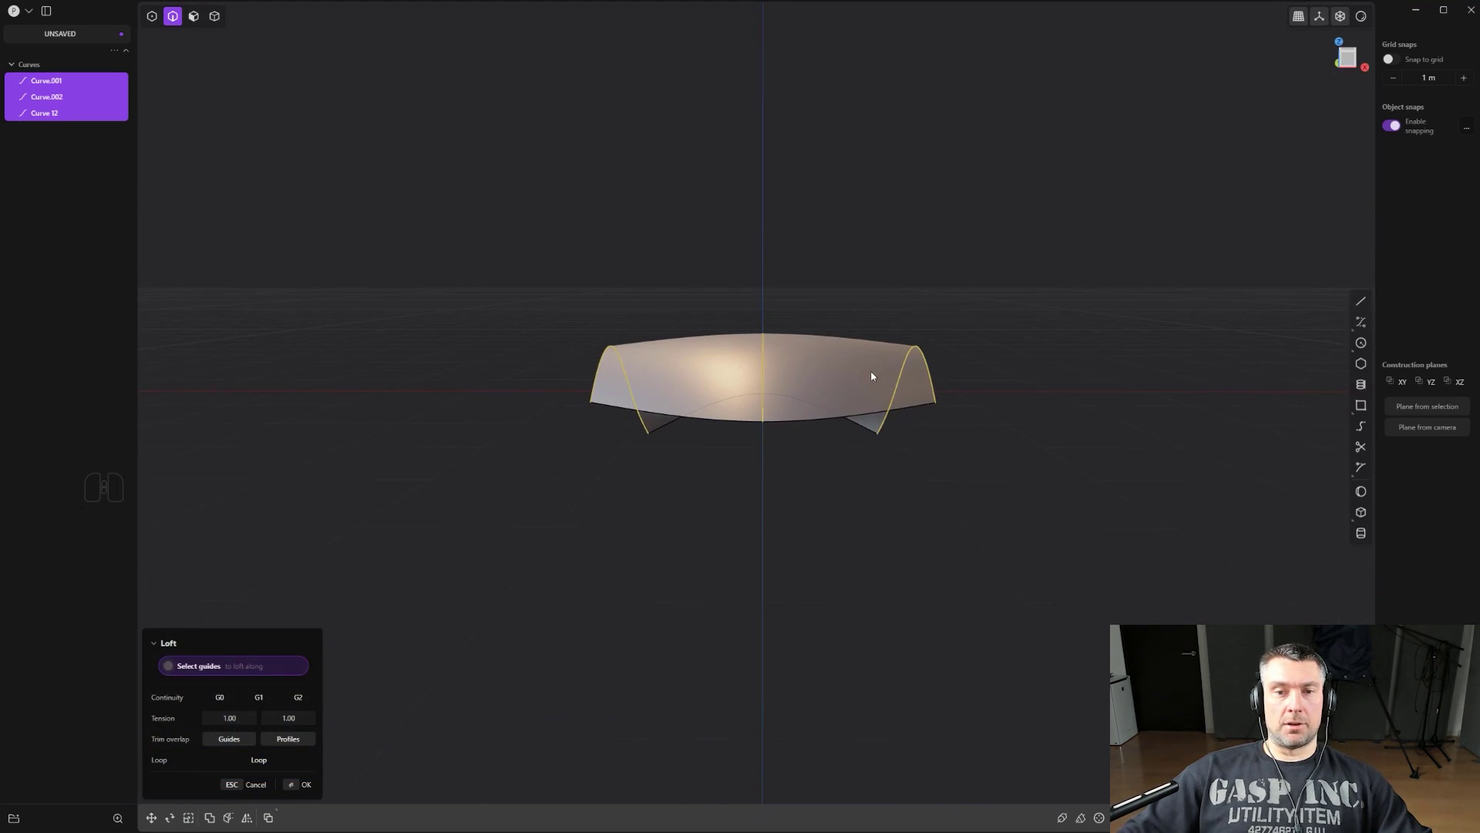
middle_click_drag(871, 376, 498, 564)
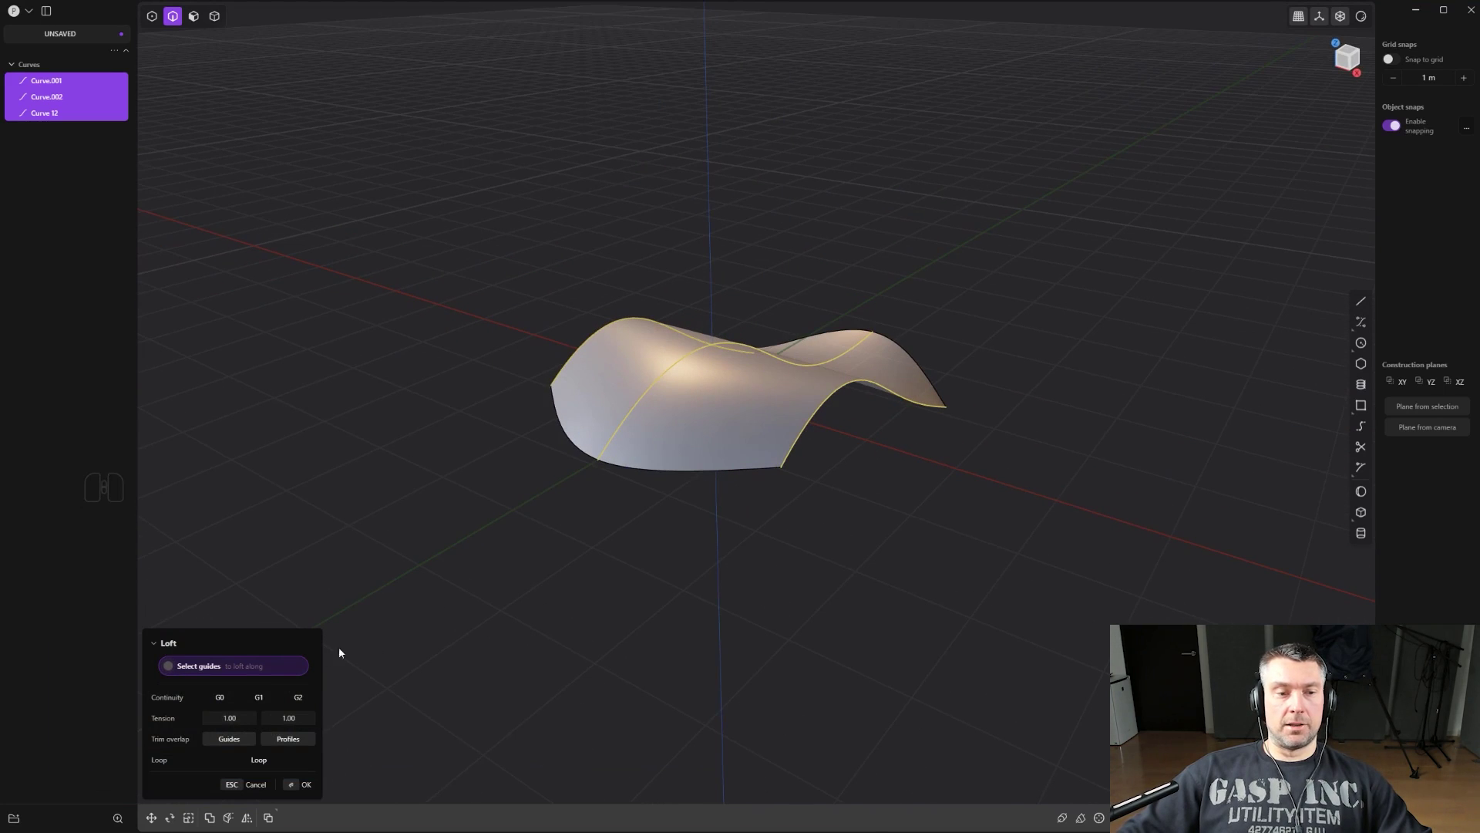
middle_click_drag(568, 537, 1265, 361)
key("ctrl+z")
Draw a smooth spline guide curve snapped through the front endpoints of the three profile curves.
scroll(743, 343, "up", 1)
scroll(864, 363, "up", 2)
left_click(1361, 301, "shift")
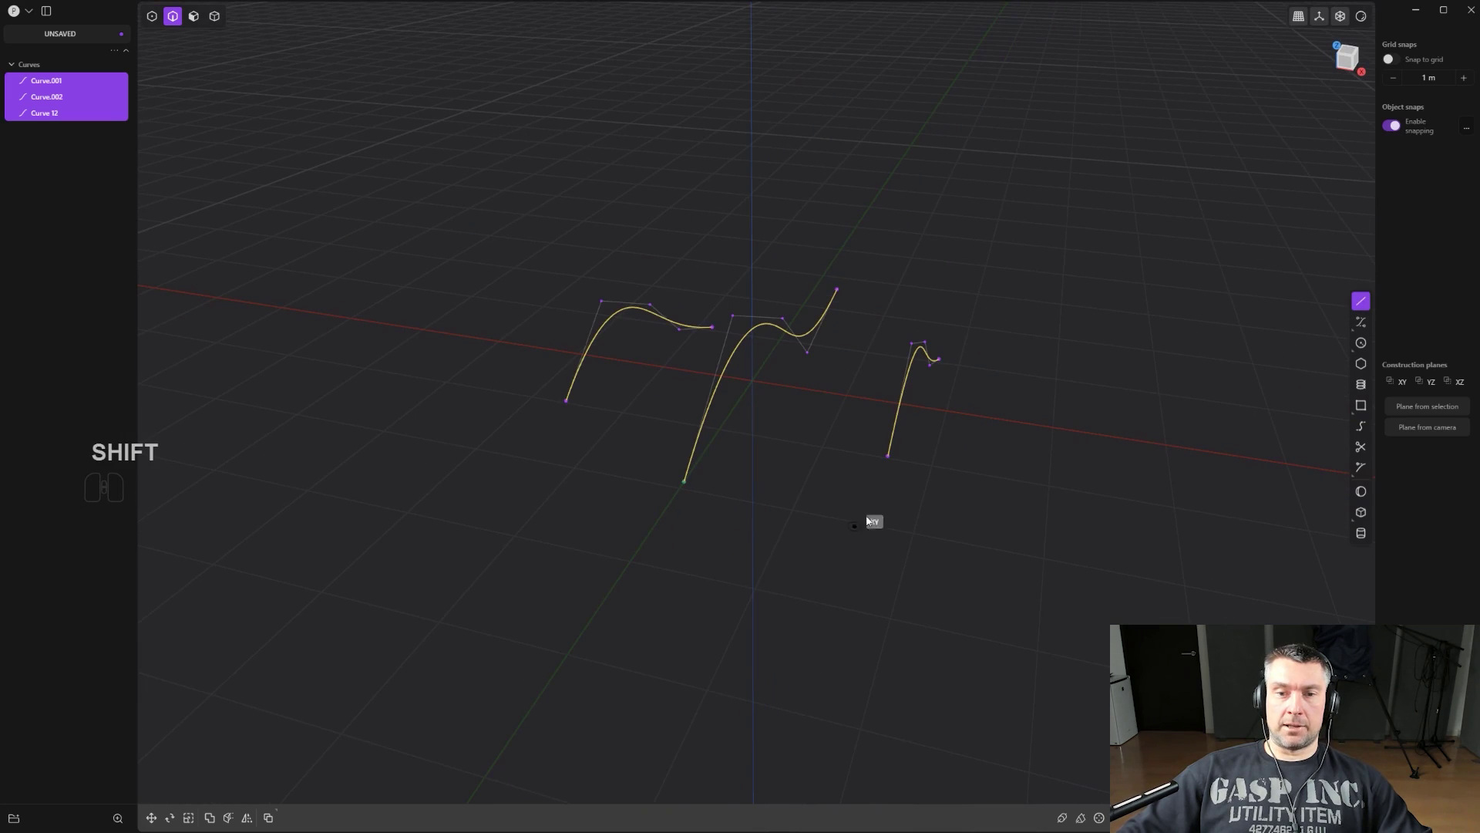
left_click(1361, 322)
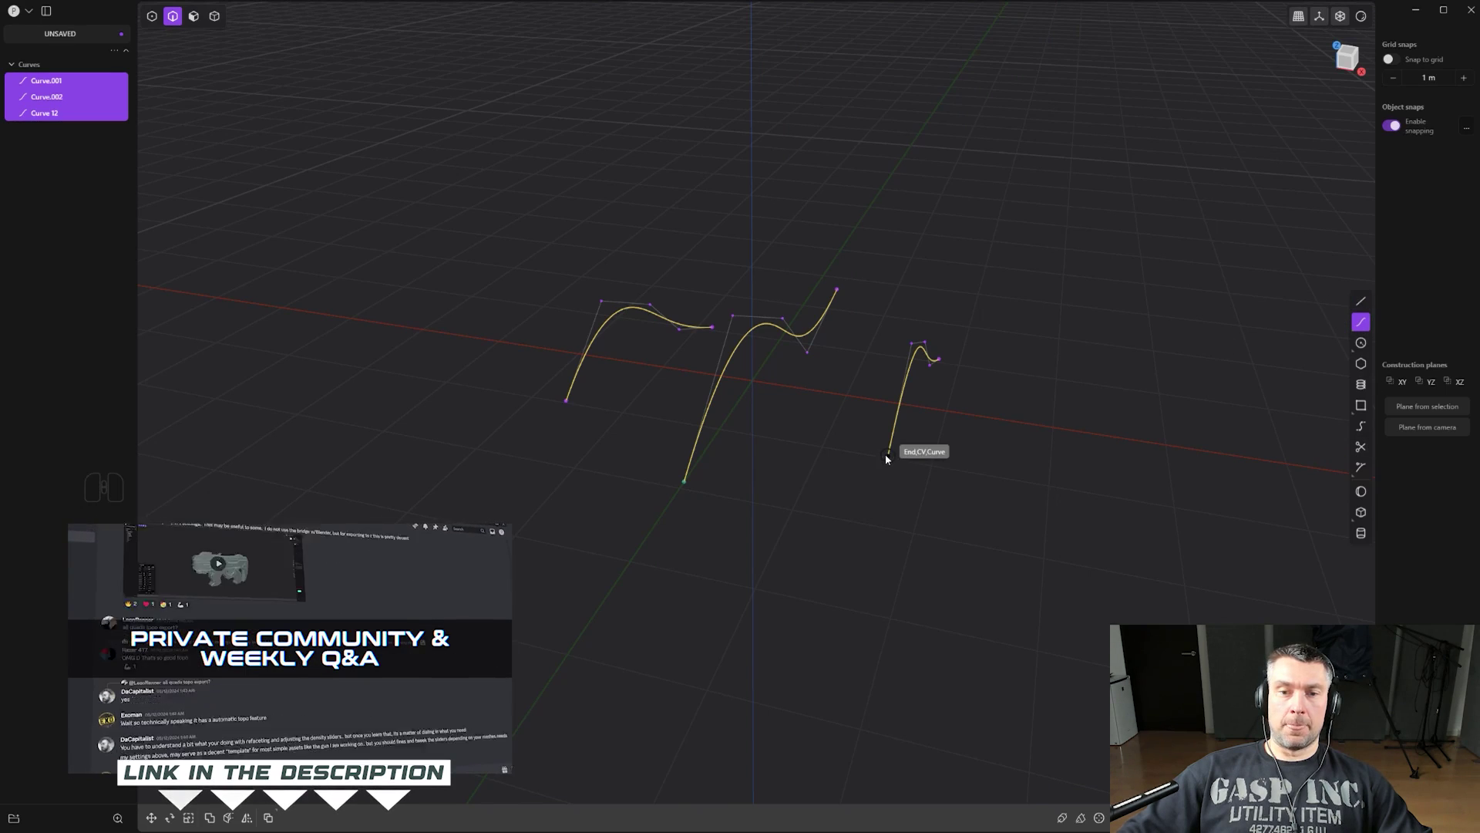
left_click(887, 455)
left_click(683, 482)
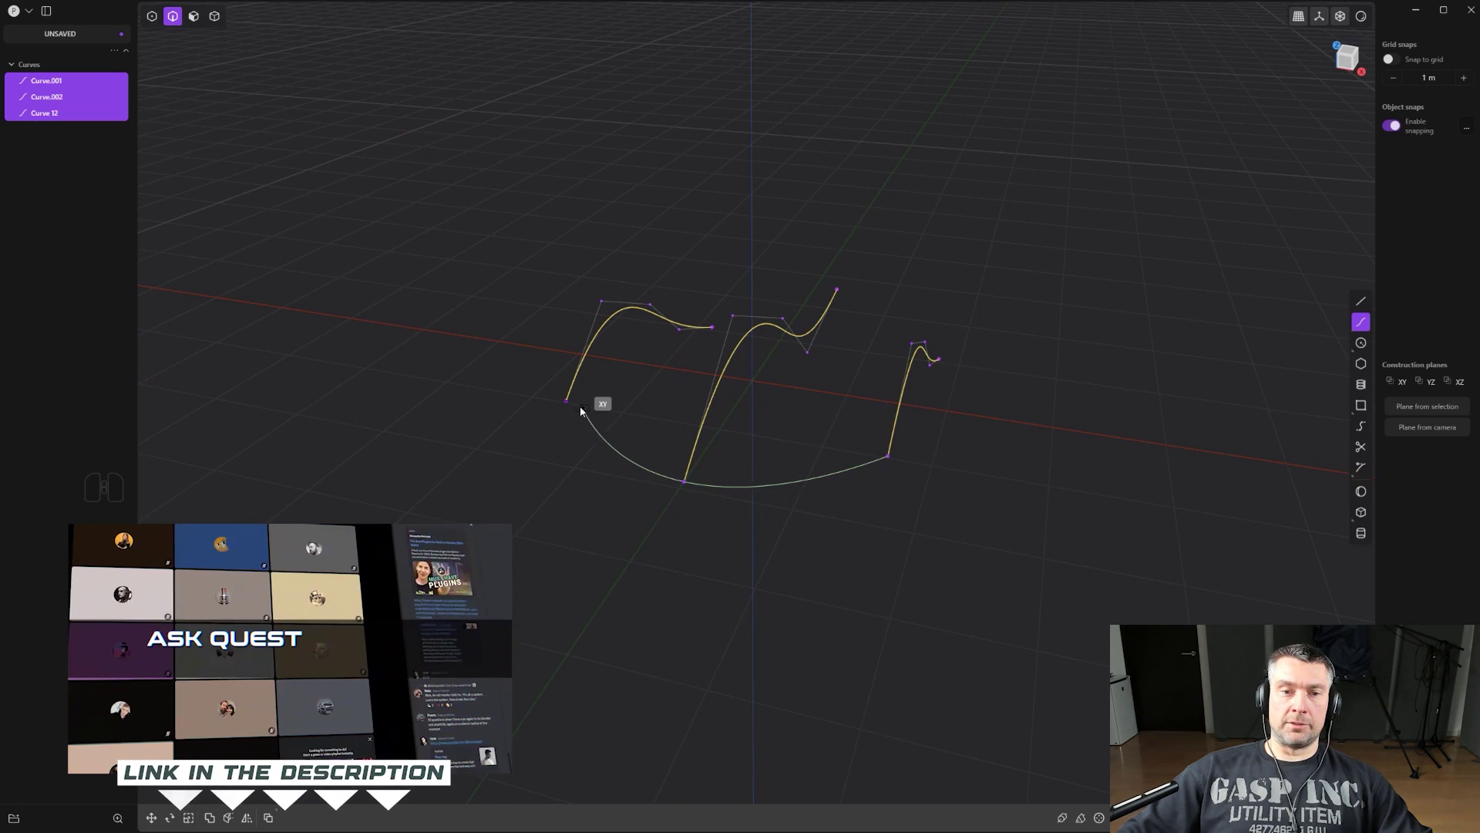
left_click(567, 401)
right_click(579, 405)
middle_click_drag(969, 310, 675, 402)
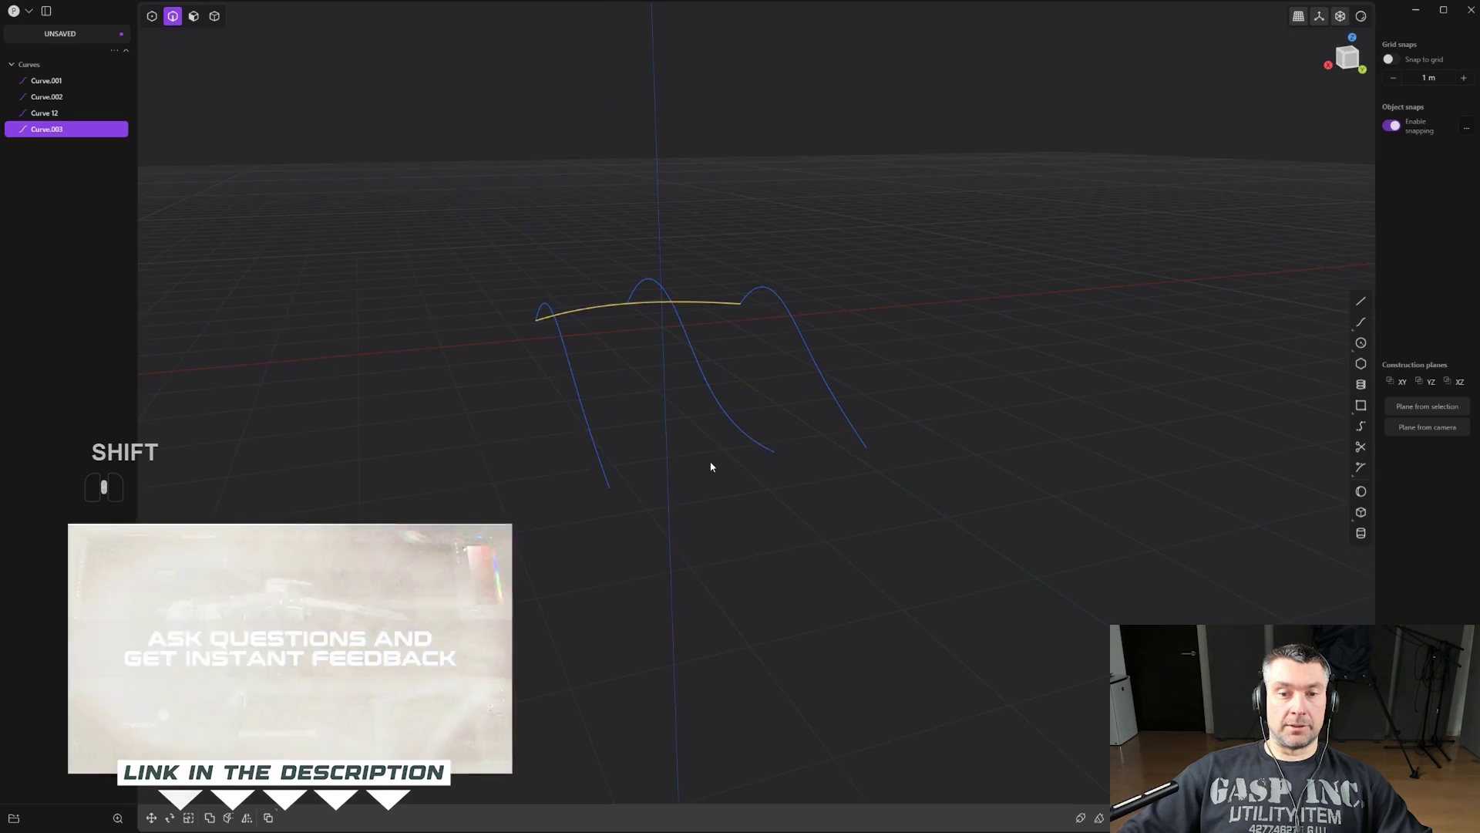
middle_click_drag(707, 465, 852, 422)
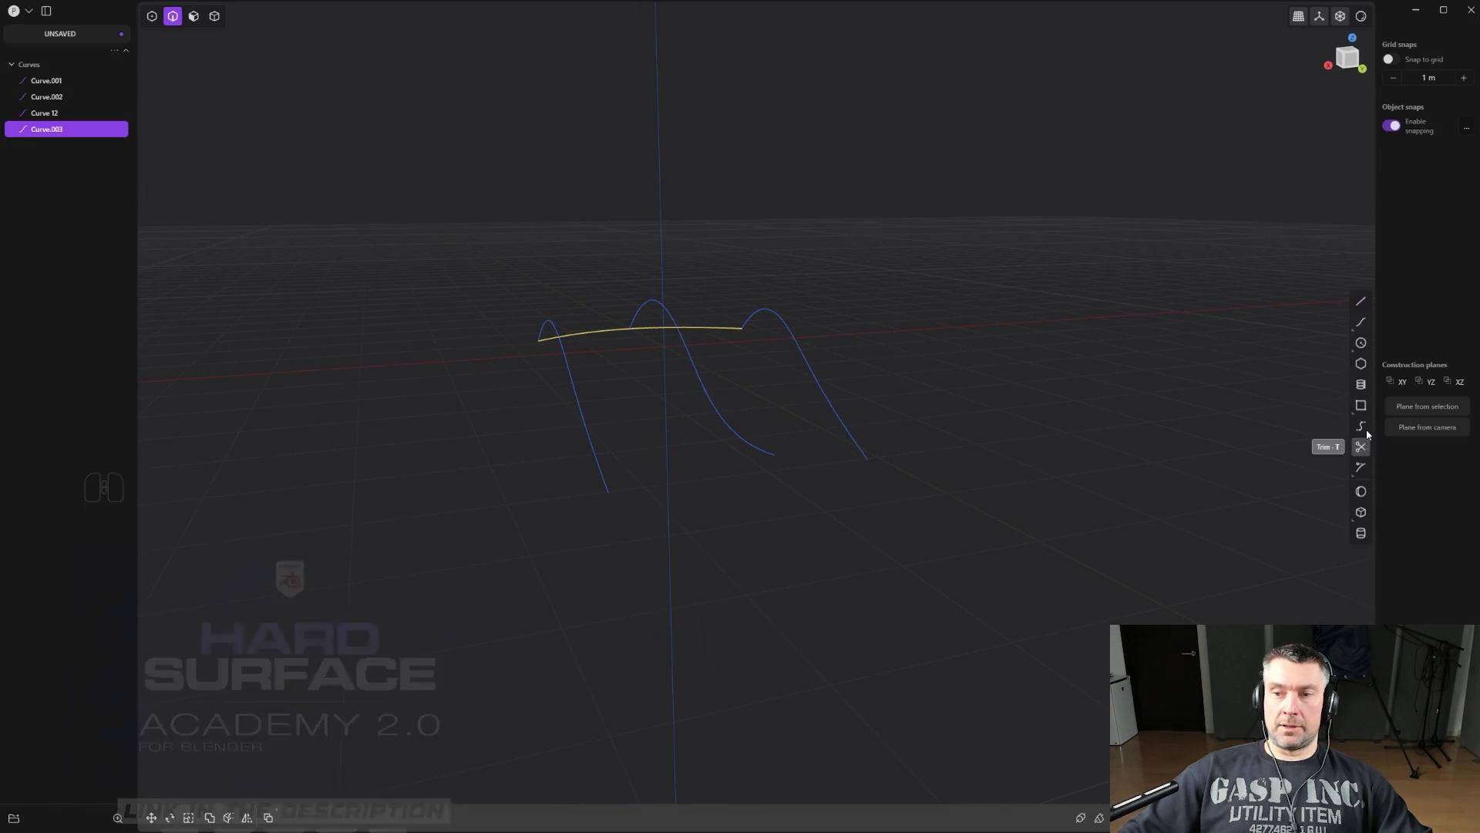
Draw a three-point circle snapped through the endpoints of the three profile curves opposite the spline guide.
left_click(1363, 346)
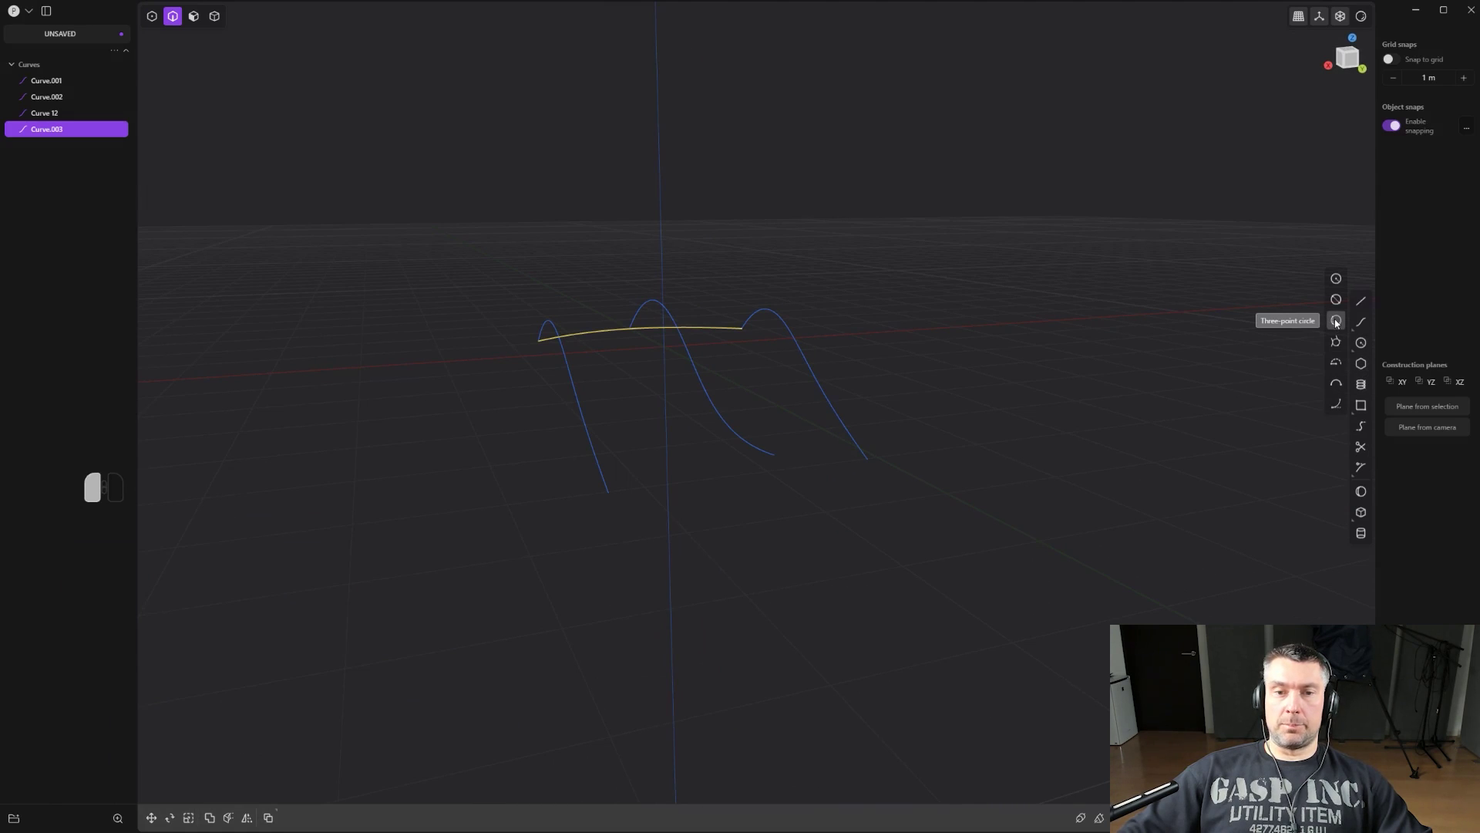
left_click(1336, 322)
left_click(612, 494)
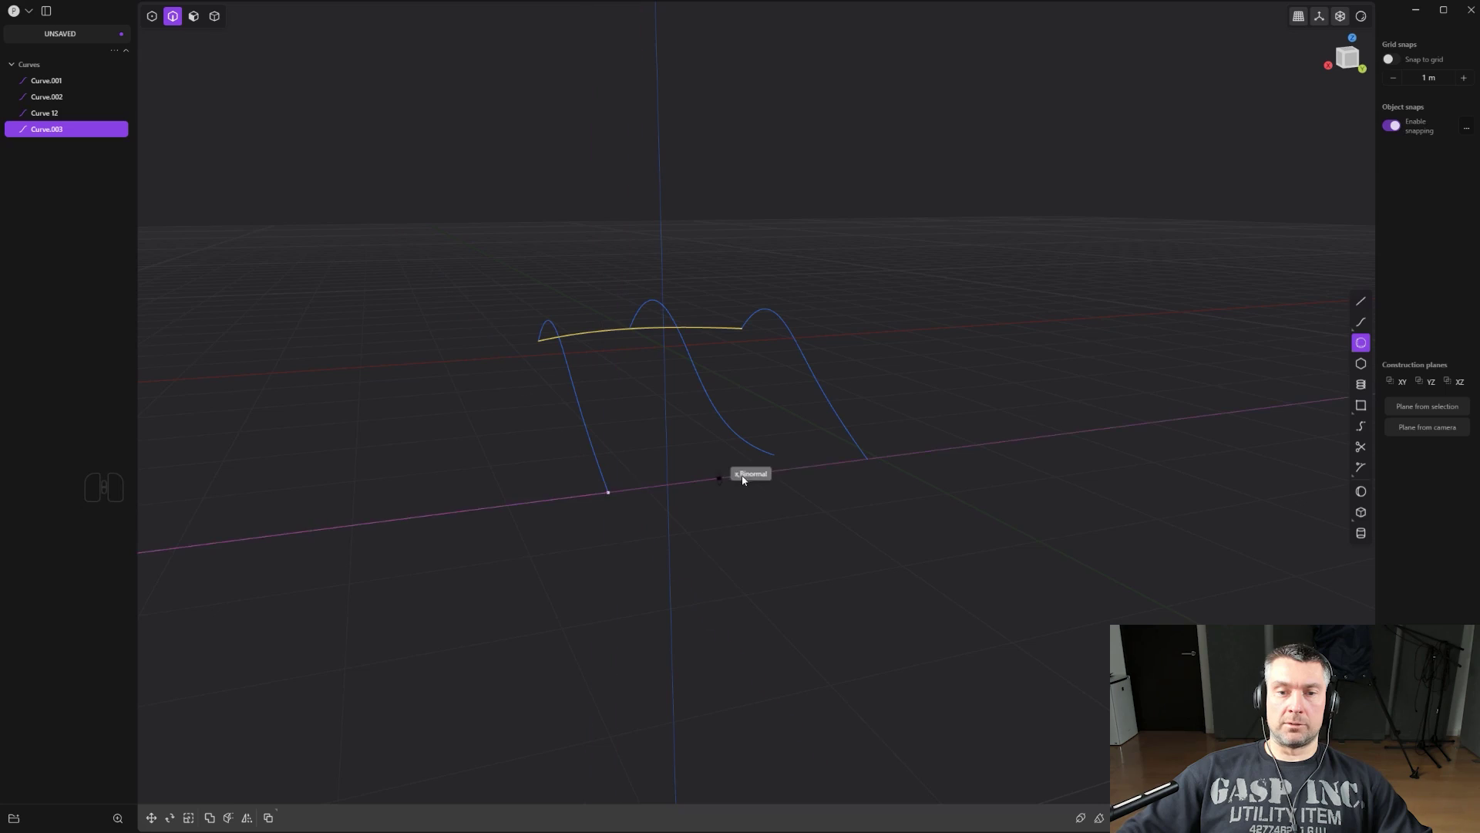
left_click(774, 450)
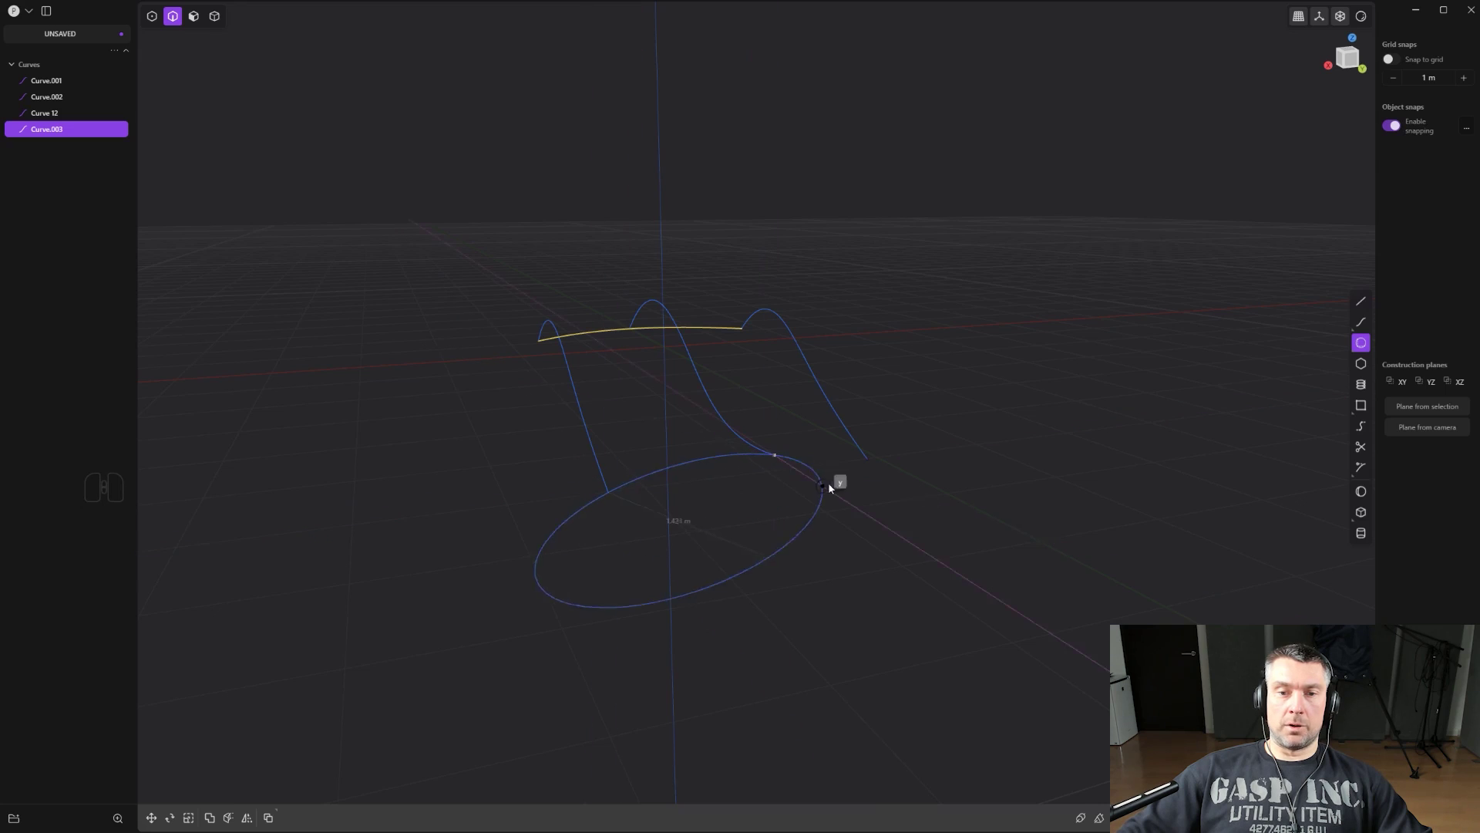
left_click(868, 455)
Select the three profile curves in order from one side to the other and start a Loft through them.
middle_click_drag(773, 502, 1015, 535)
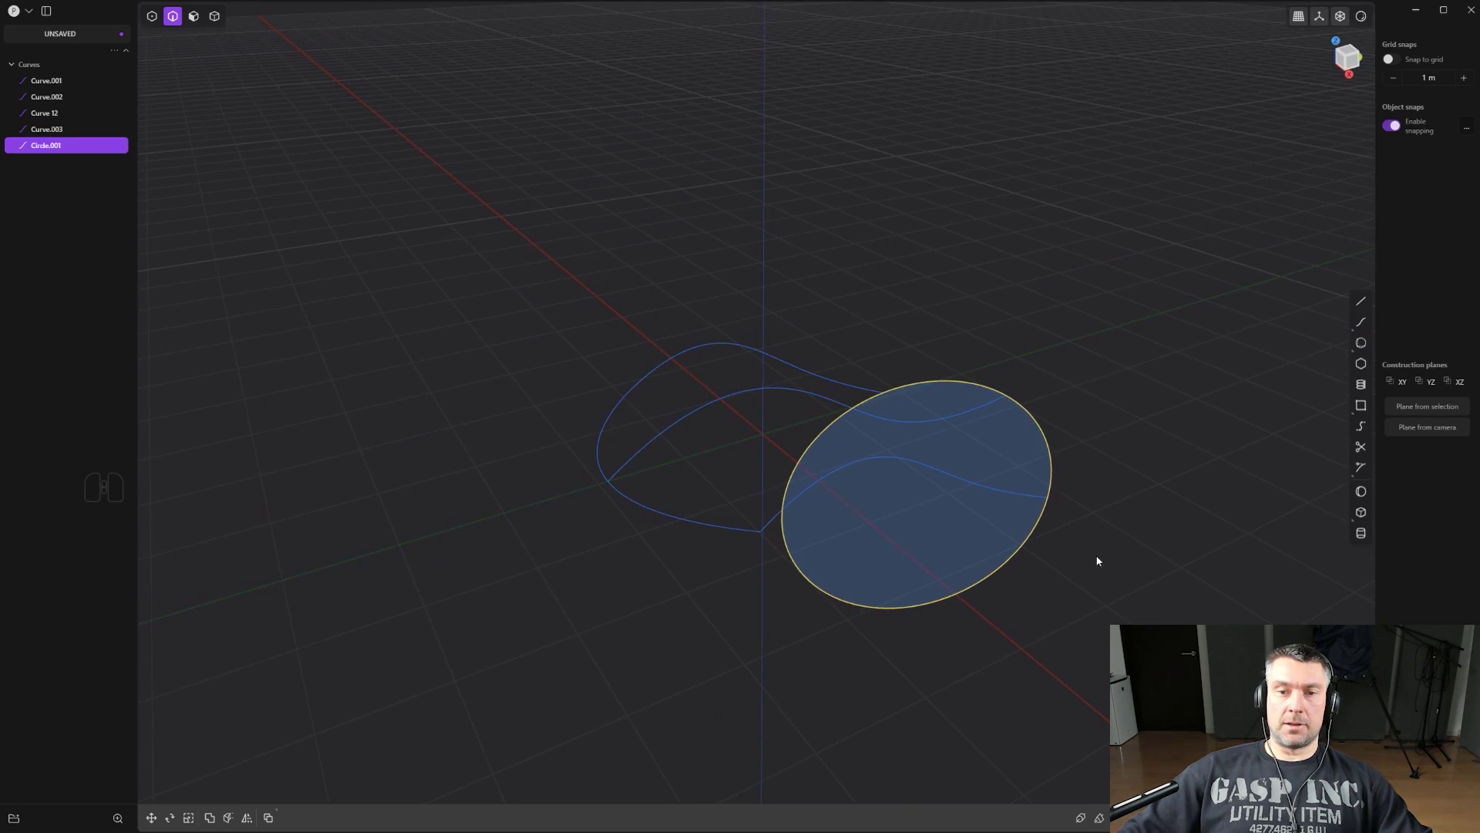
middle_click_drag(913, 531, 804, 505, "shift")
middle_click_drag(803, 505, 830, 523)
left_click(830, 523)
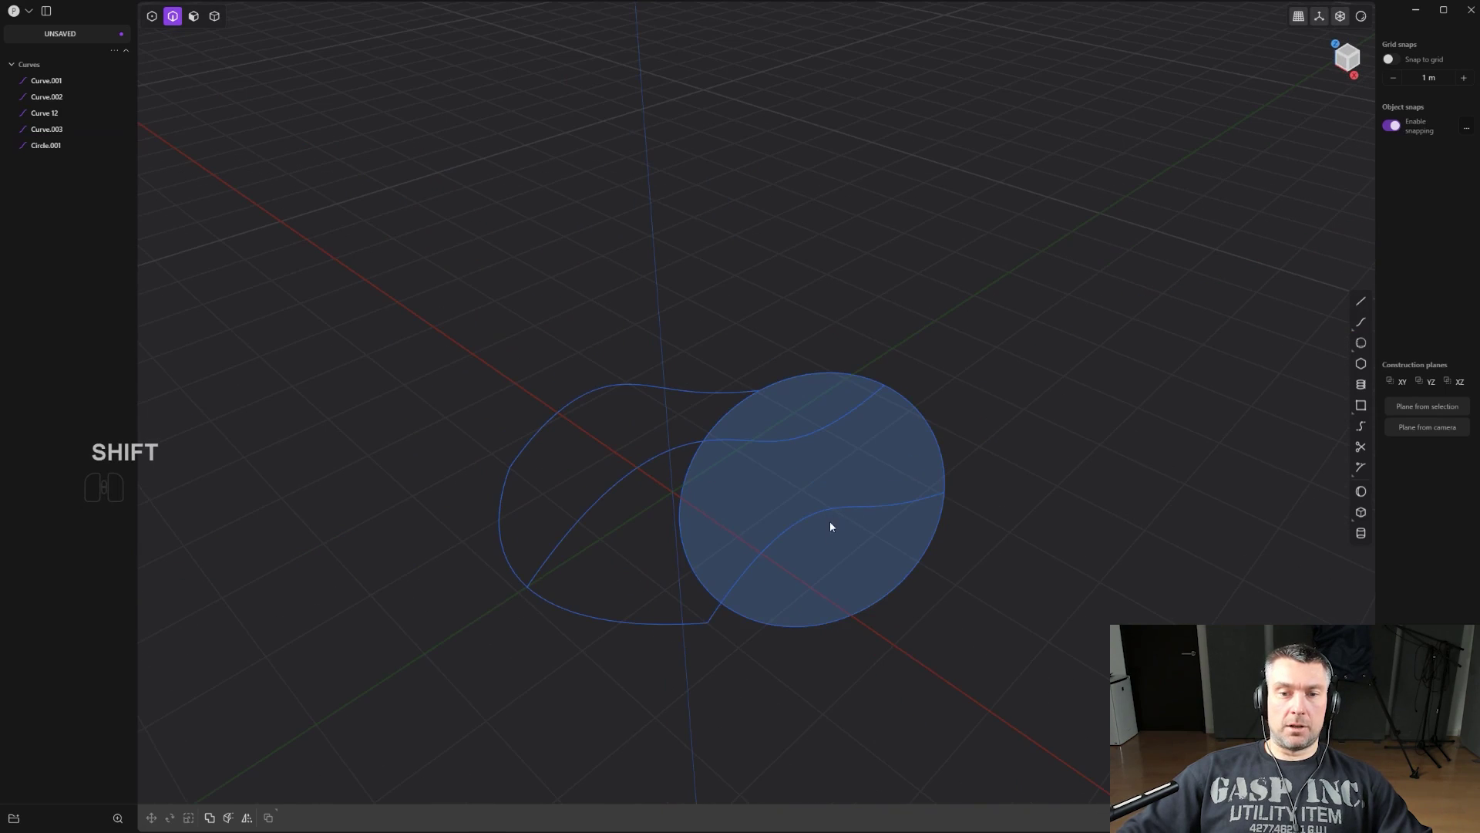
left_click(811, 522)
left_click(645, 466, "shift")
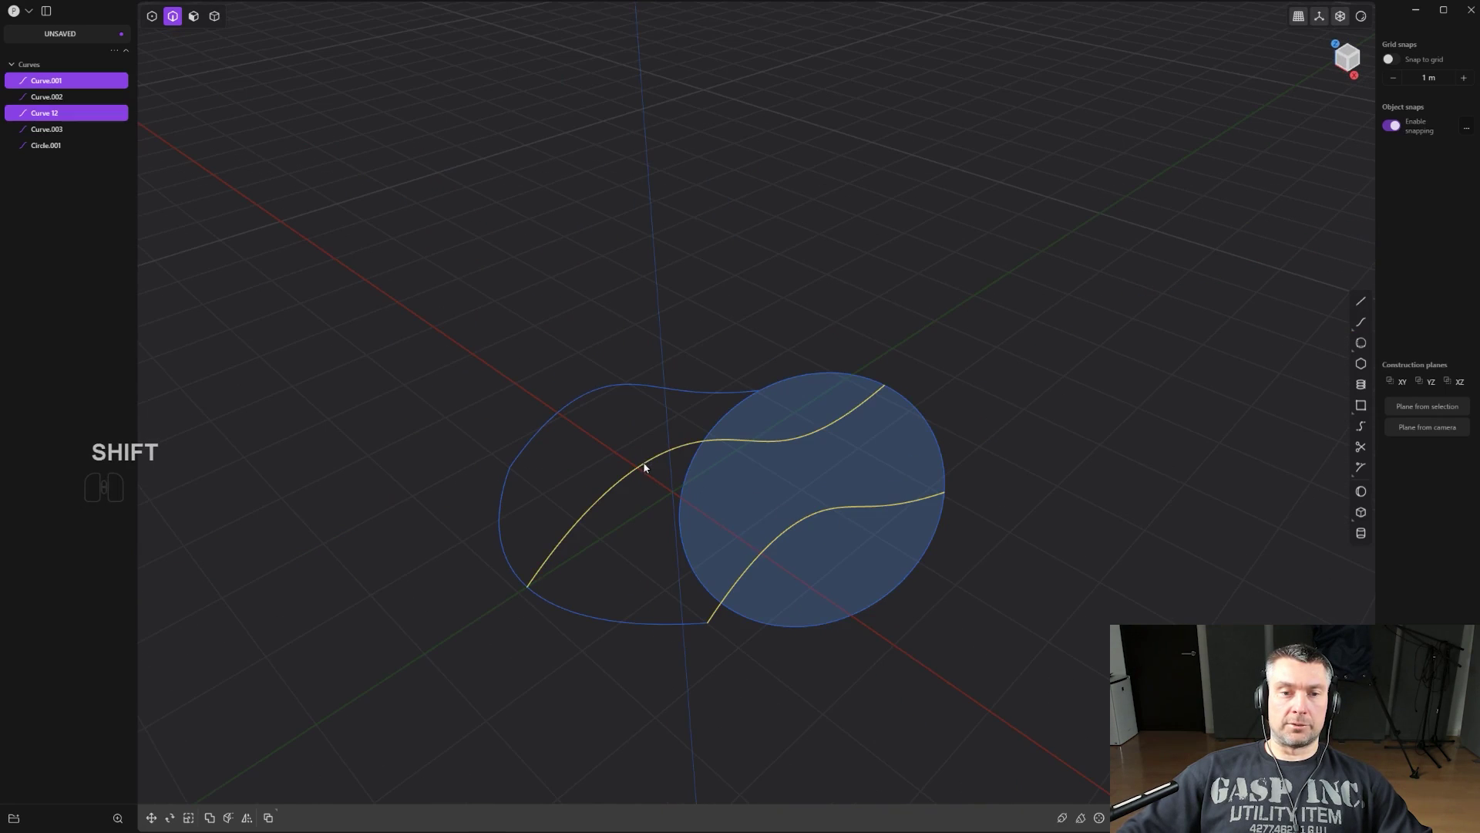
left_click(581, 401, "shift")
middle_click_drag(581, 401, 752, 254, "shift")
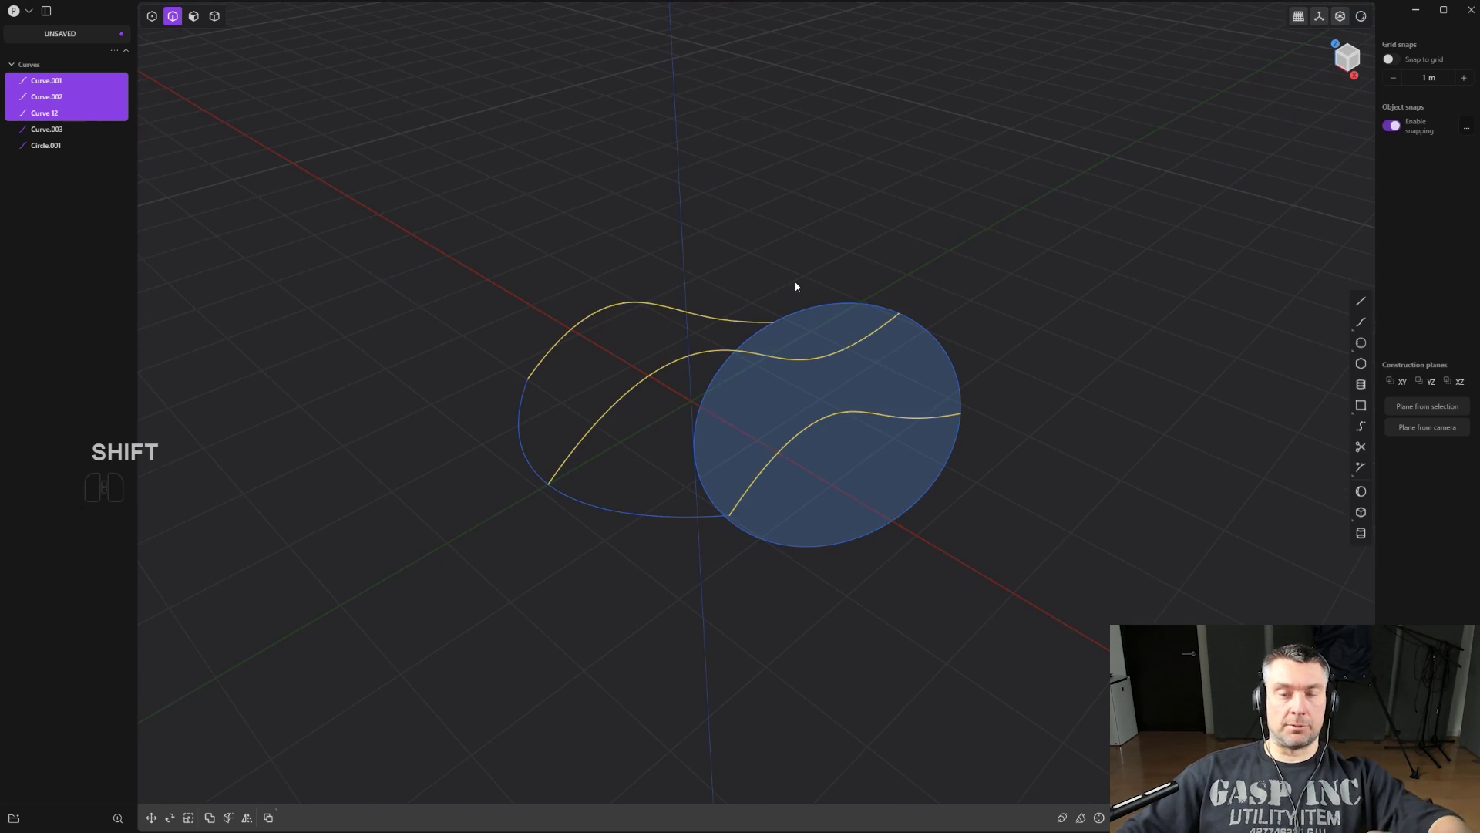
middle_click_drag(912, 238, 918, 234)
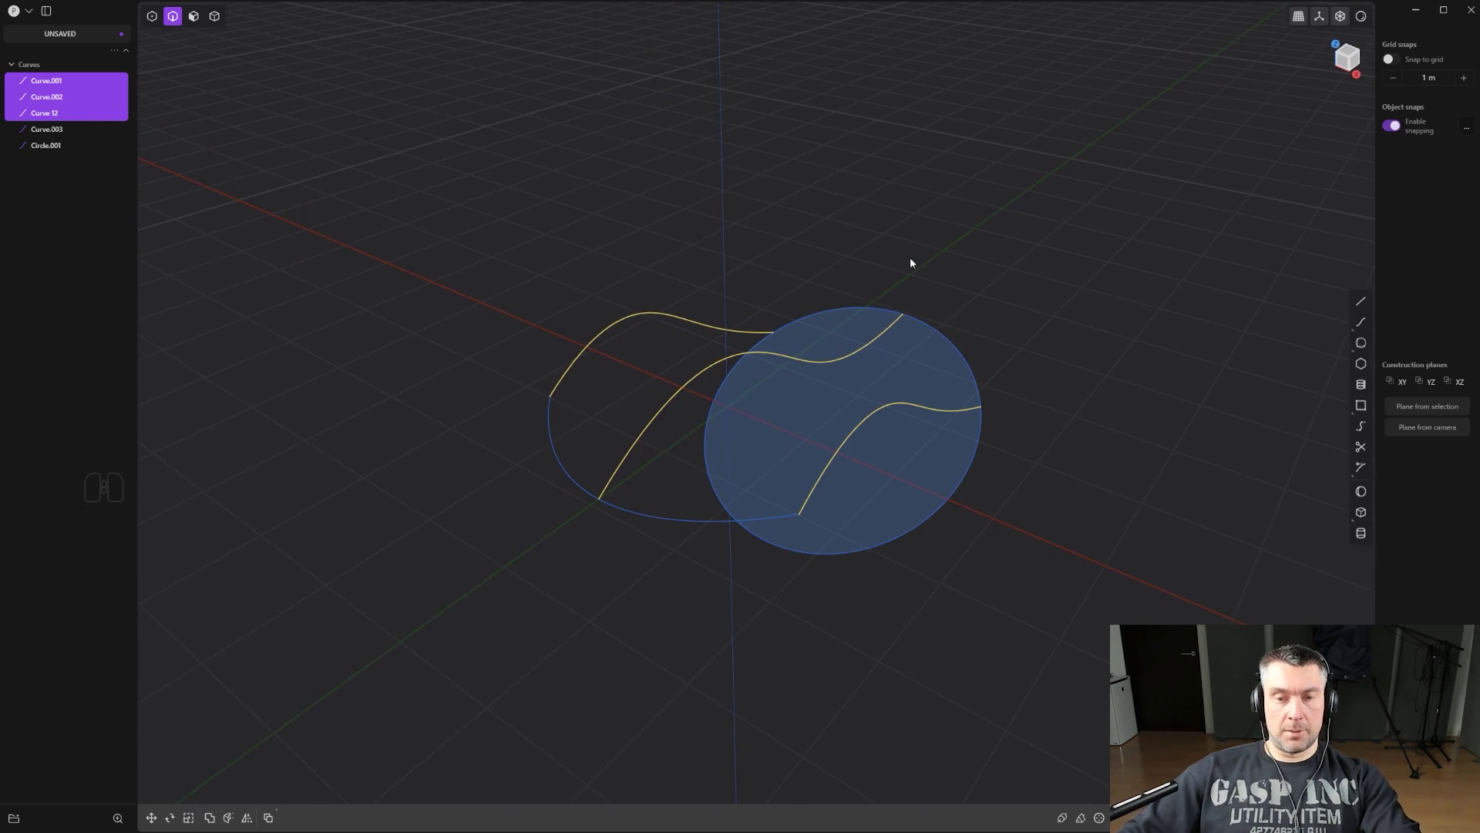
key("l")
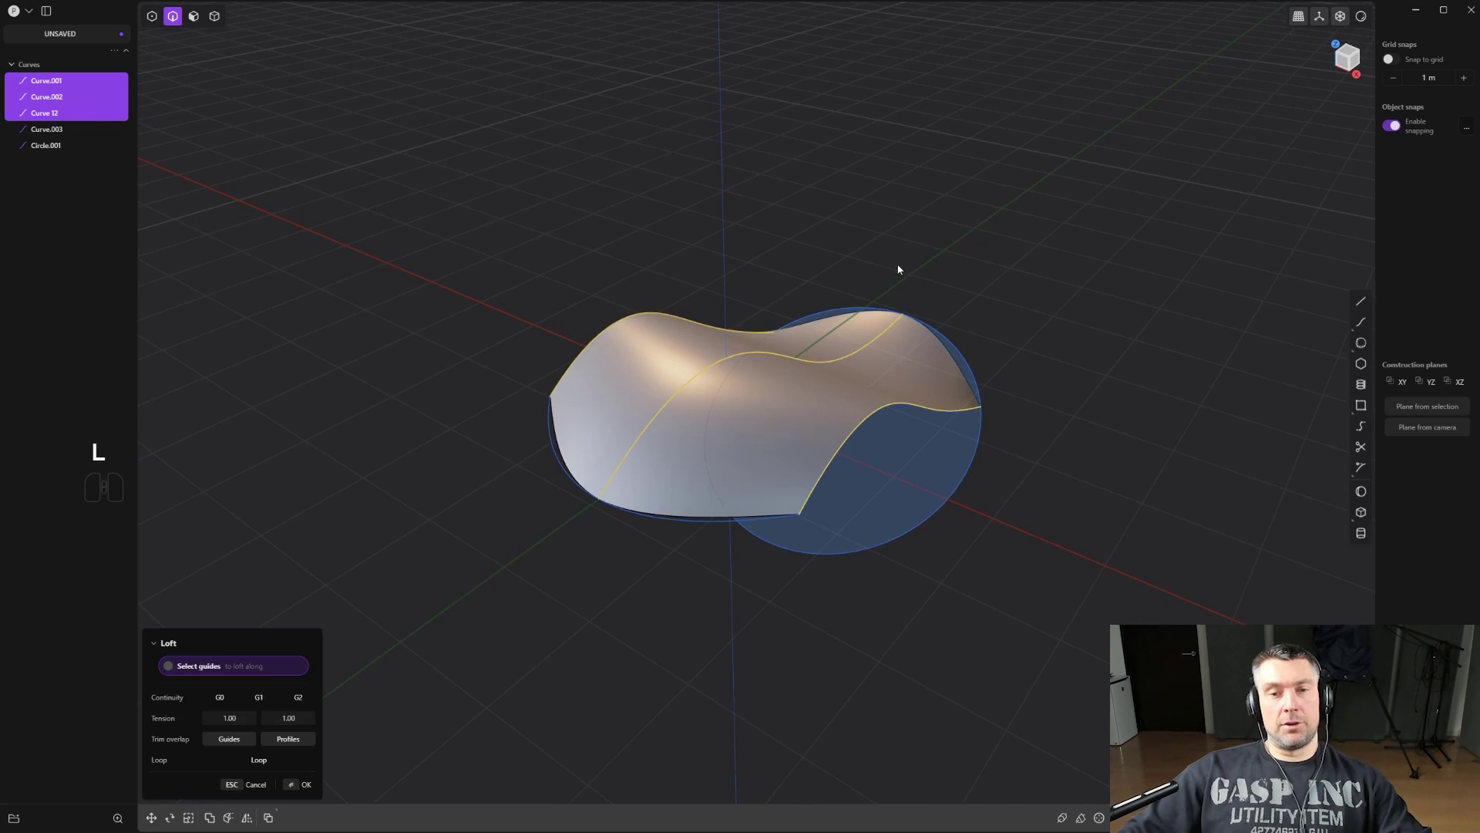
Try to use the spline and the full circle as guides for the Loft.
left_click(691, 525, "shift")
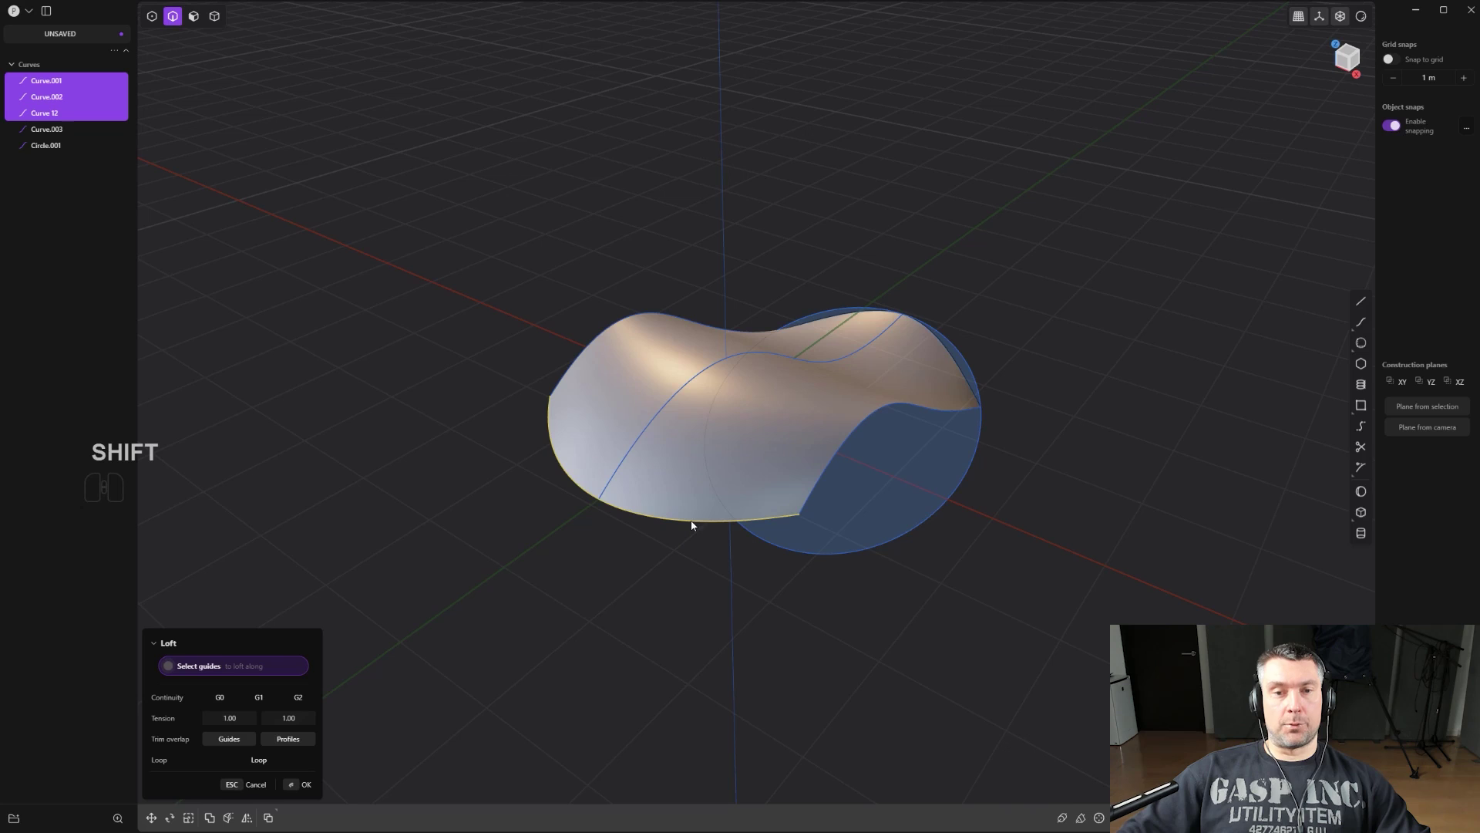
left_click(960, 354, "shift")
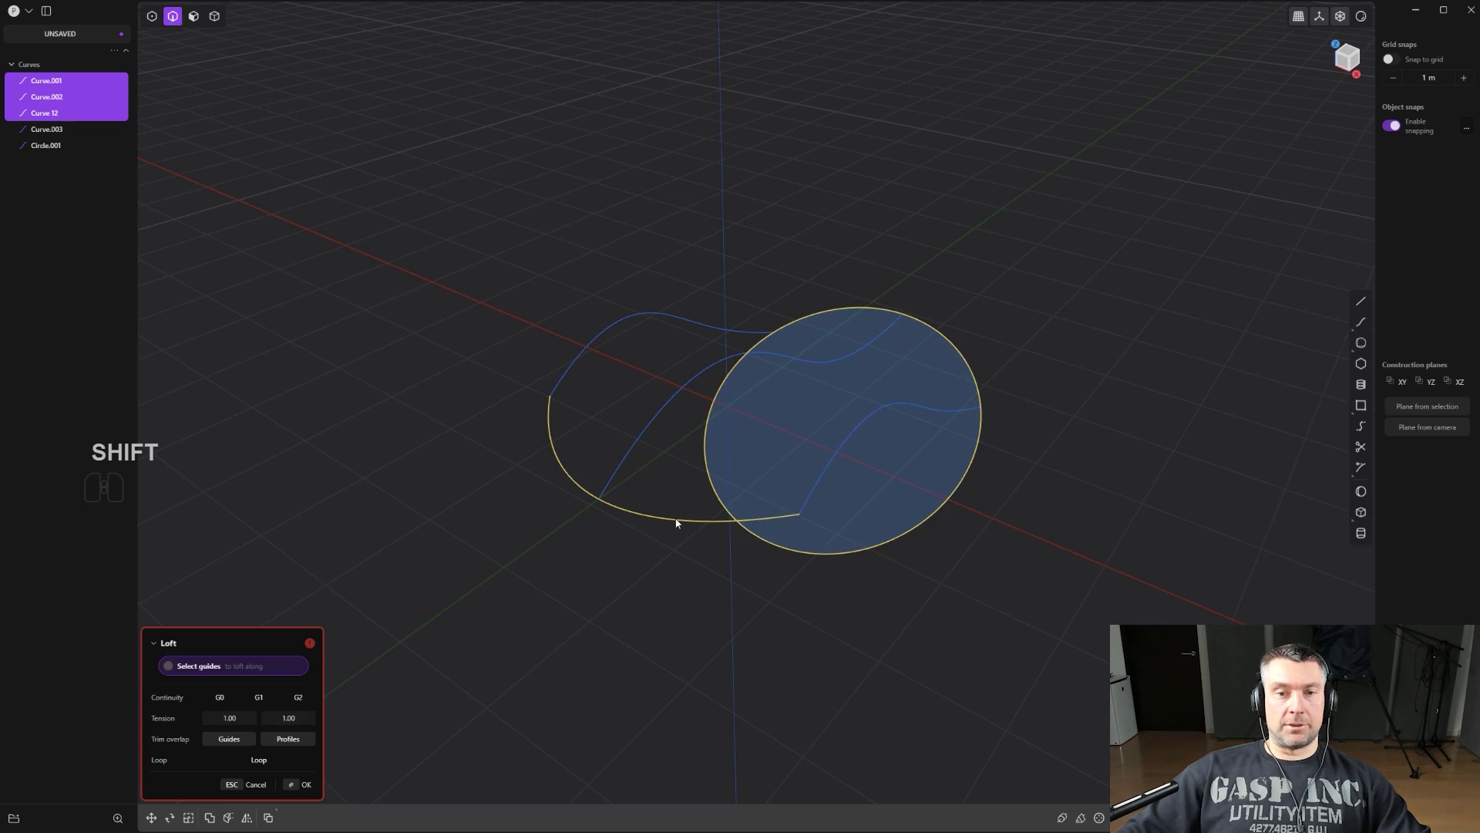
middle_click_drag(747, 363, 867, 373)
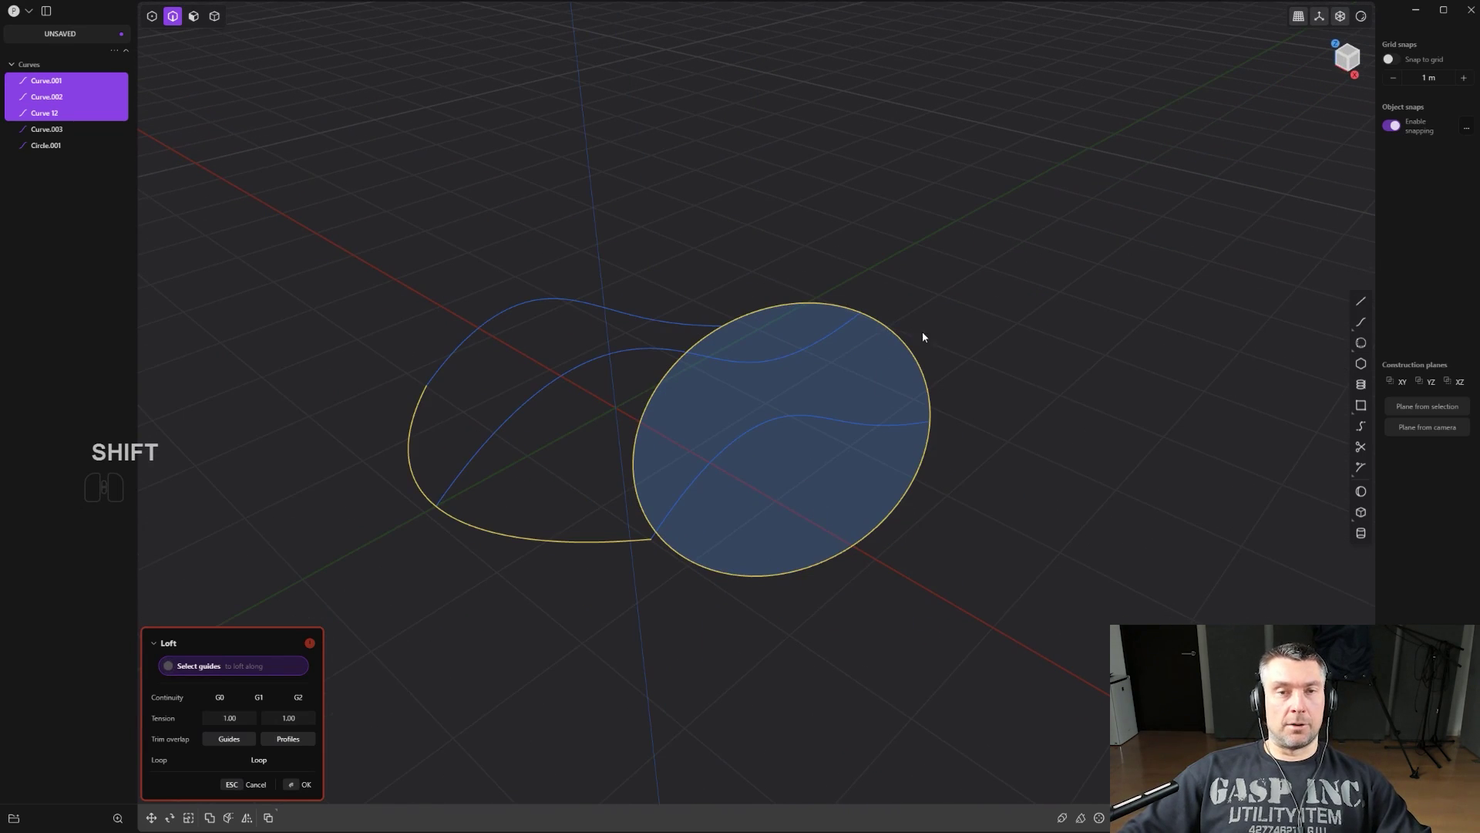
middle_click_drag(1011, 347, 952, 357)
key("Return")
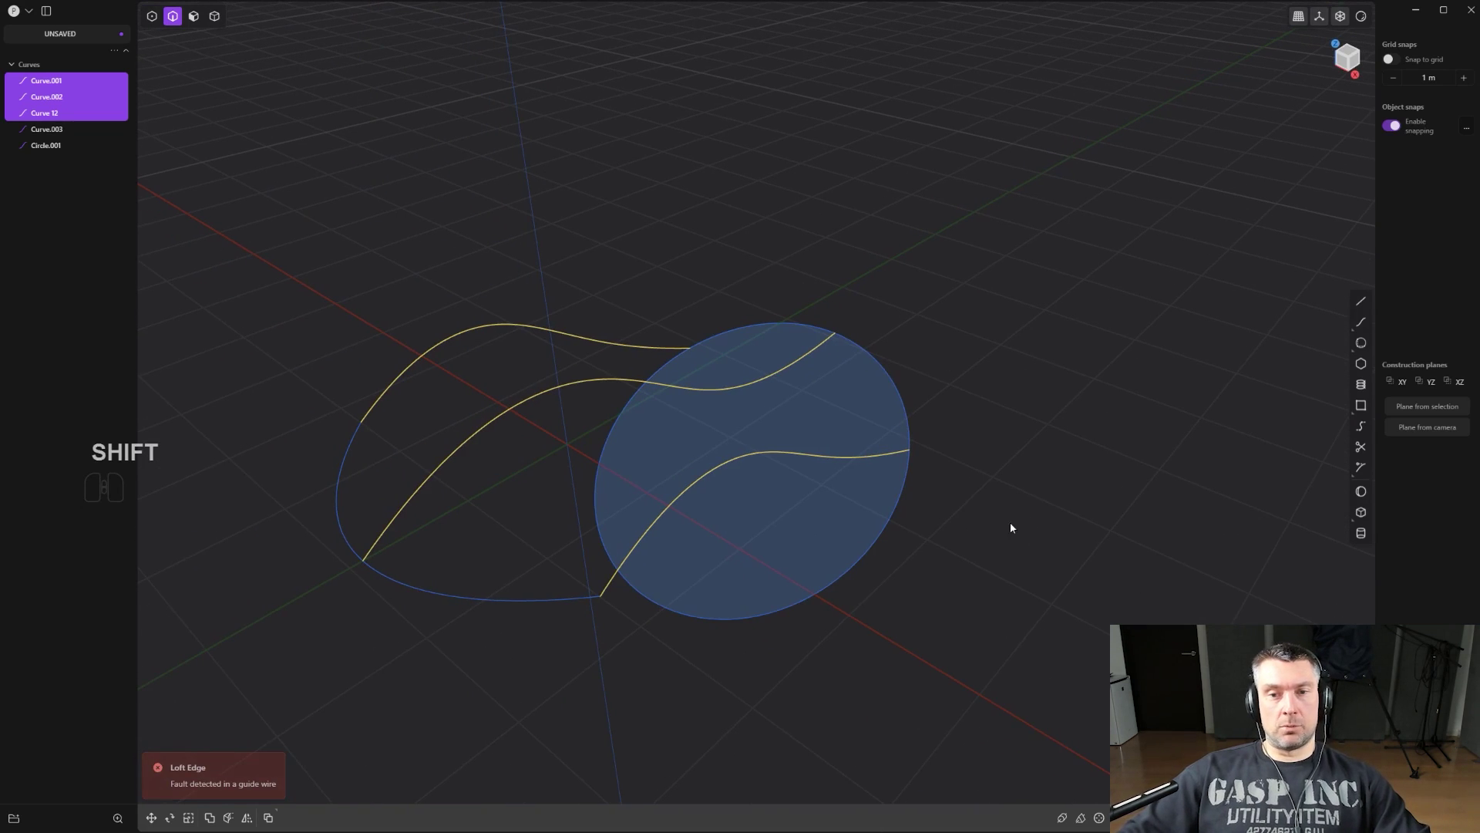
Select the circle together with the three profile curves.
left_click_drag(990, 512, 643, 263)
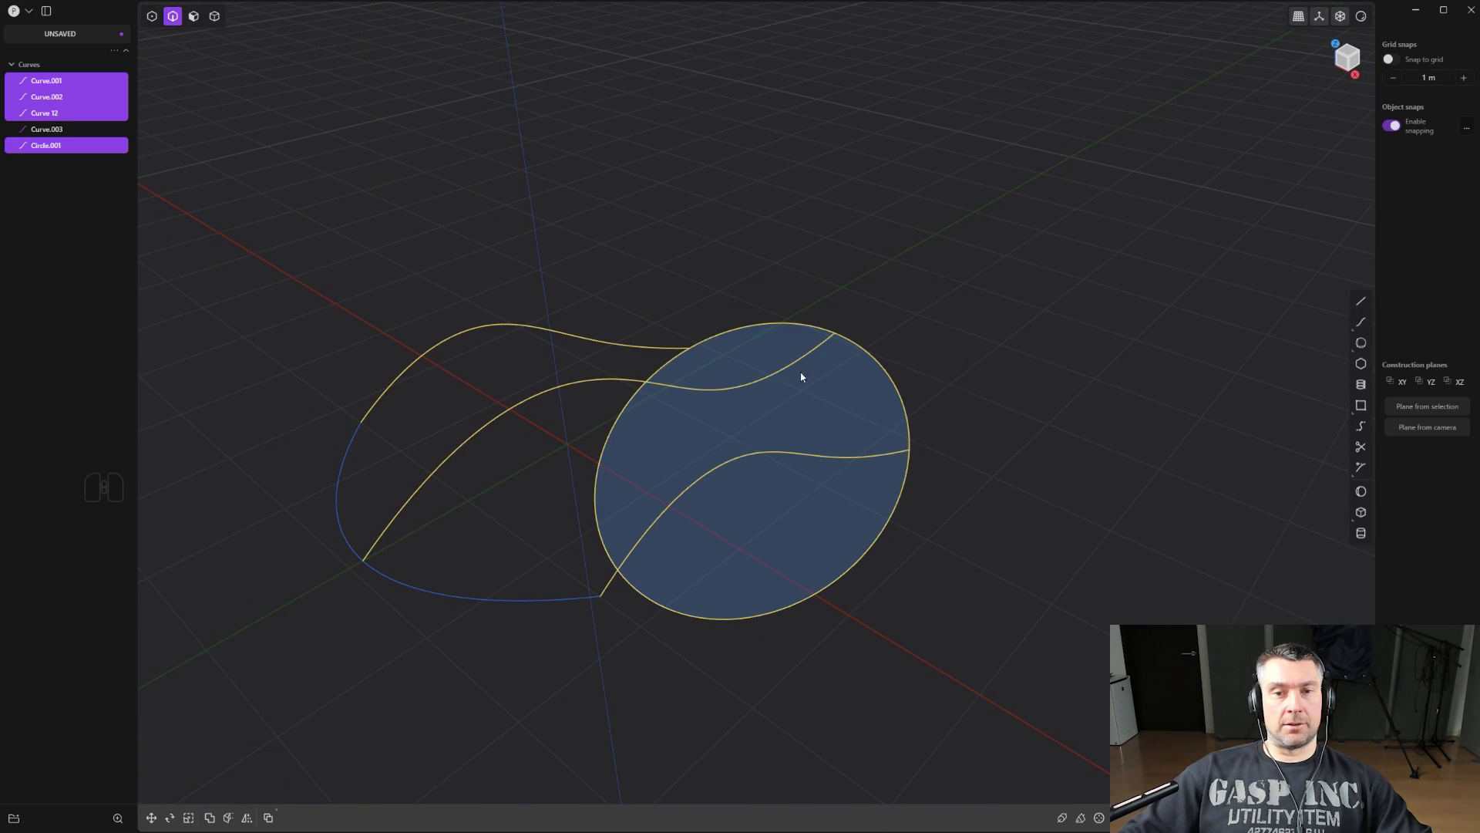
middle_click_drag(799, 373, 985, 404)
middle_click_drag(902, 443, 964, 438)
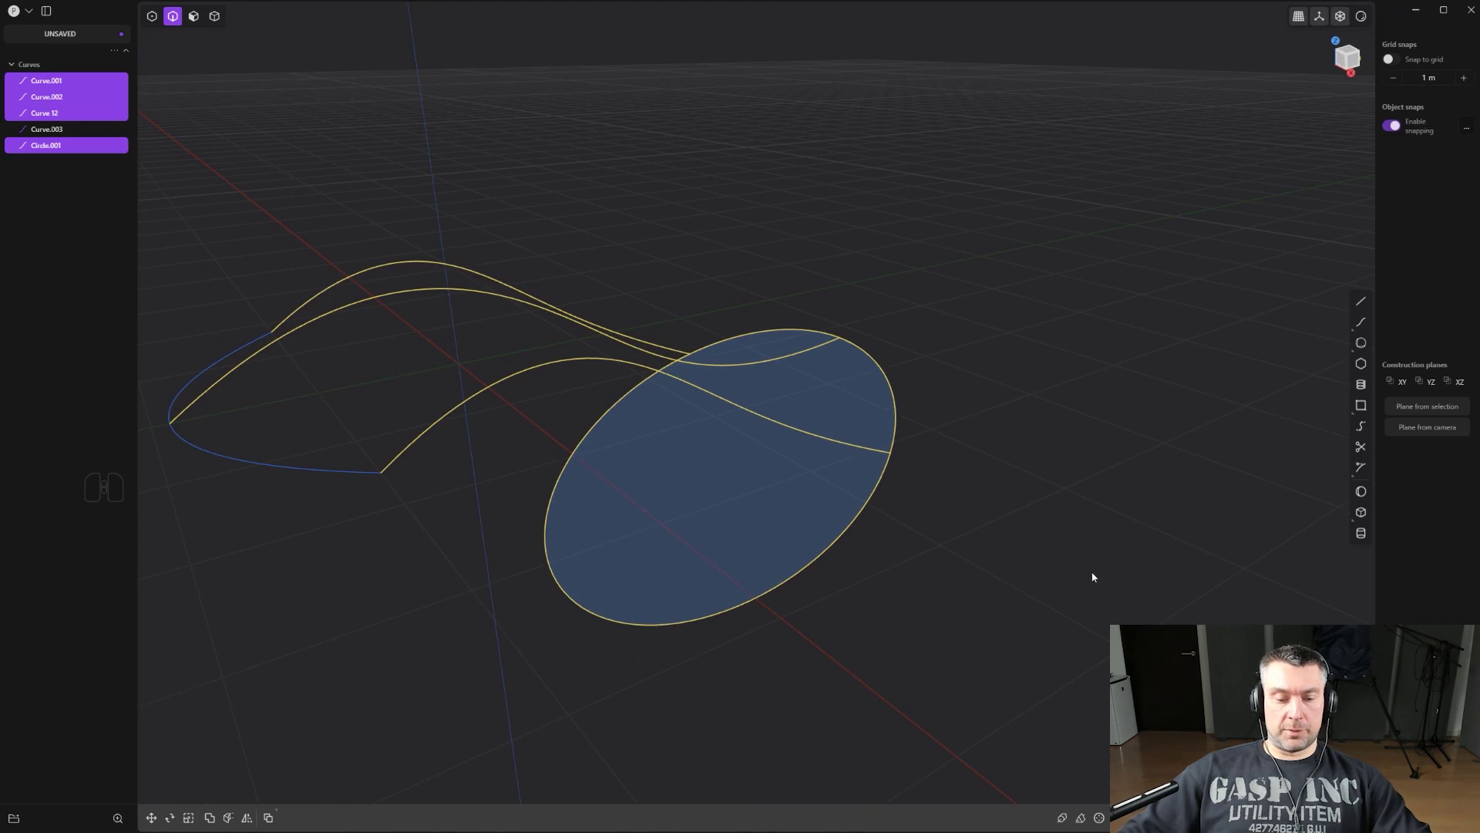
Try trimming away the circle's large arc outside the profile endpoints, and undo the trim.
key("t")
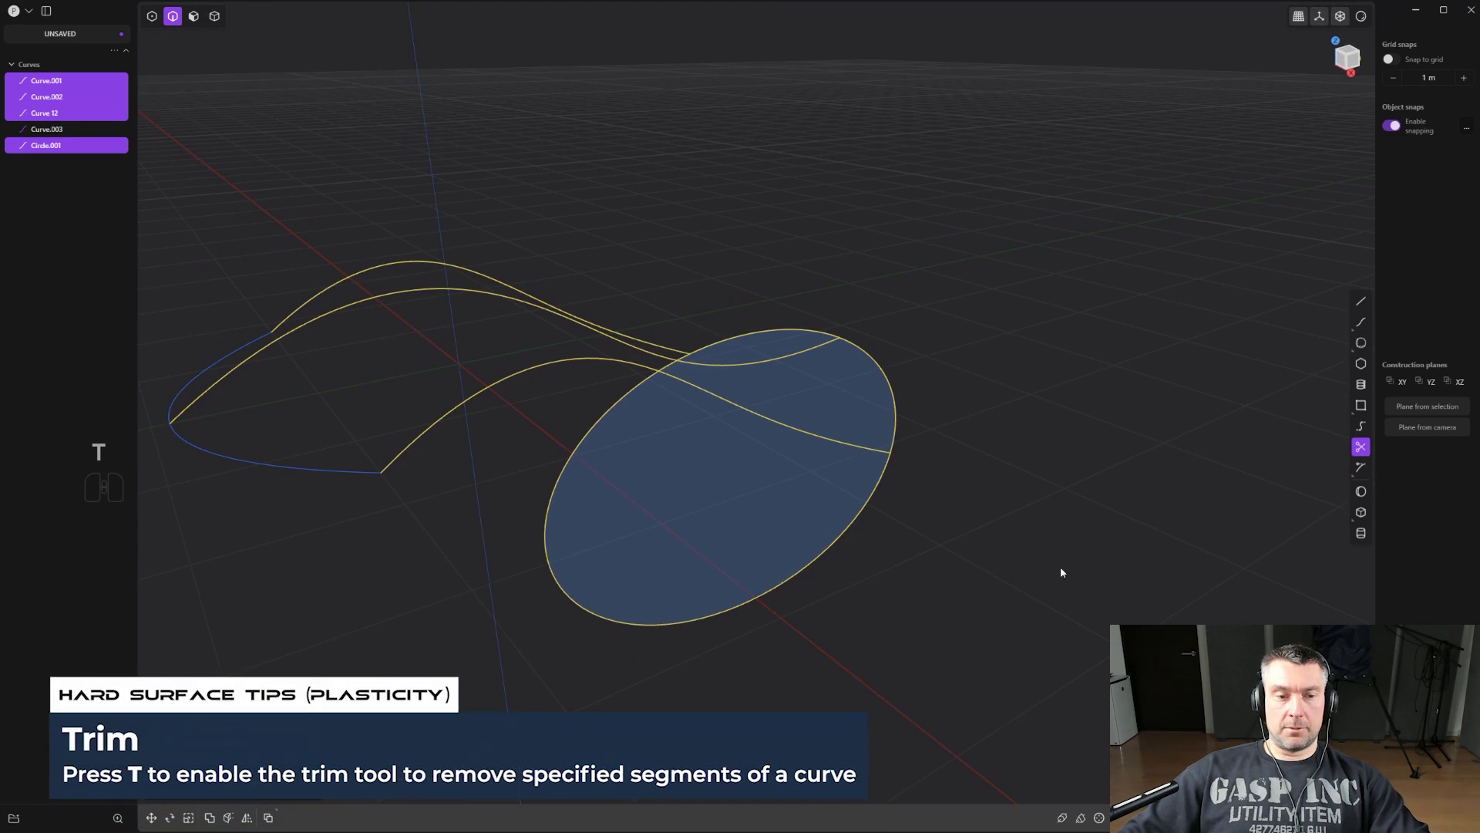
left_click(800, 572)
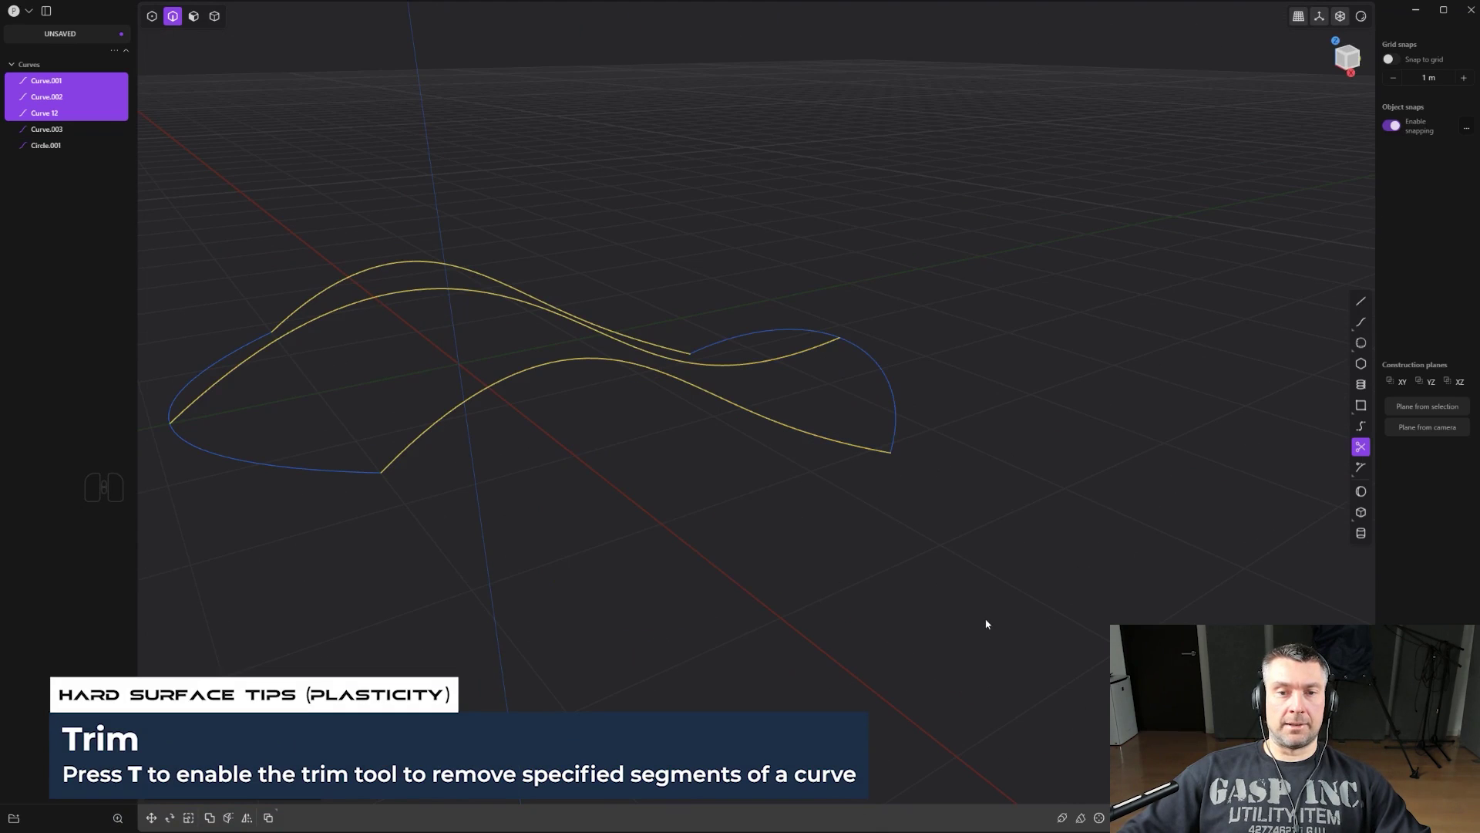
key("ctrl+z")
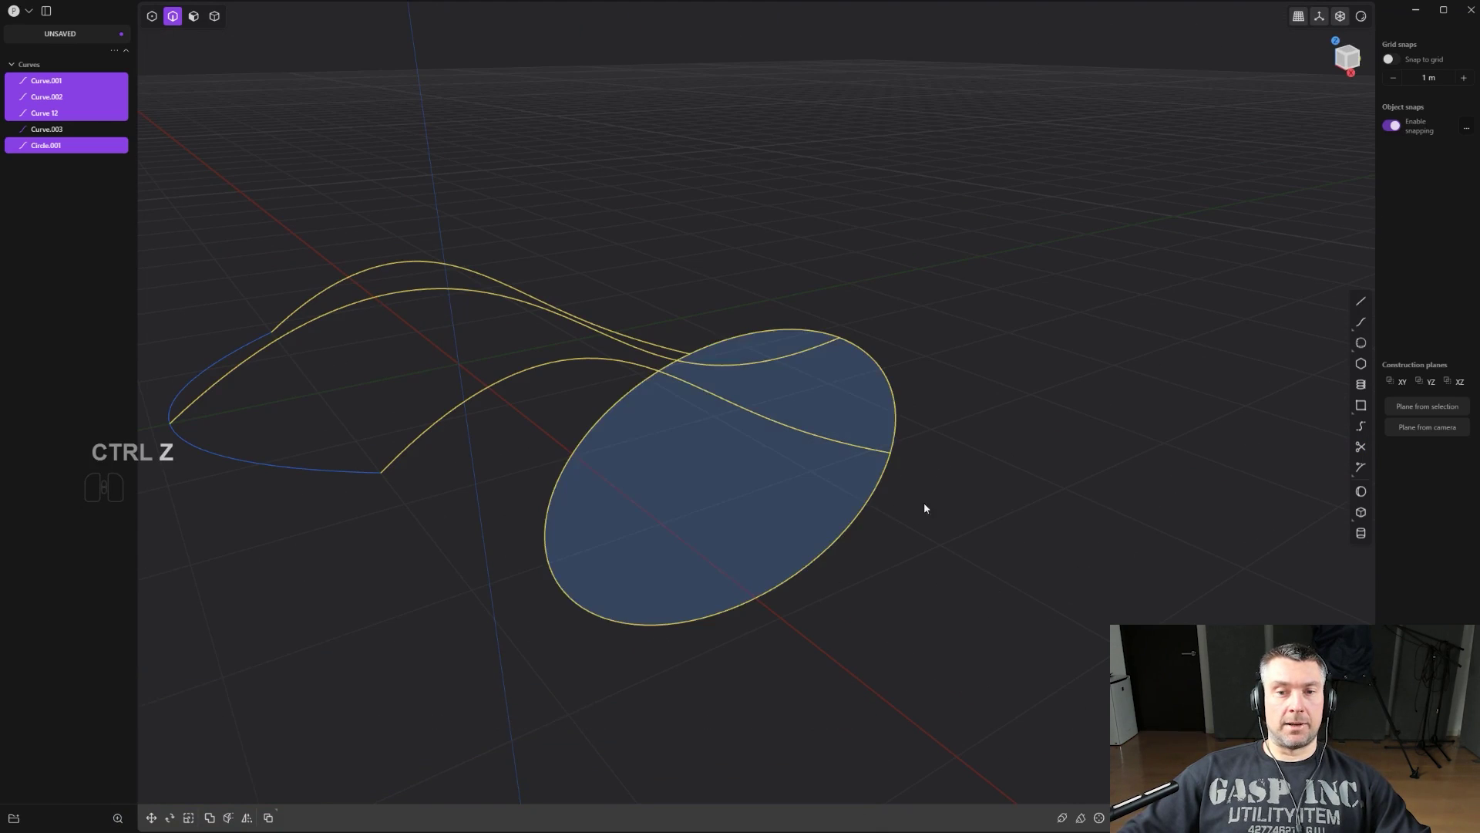
Unjoin the selected circle and profile curves, and check the separated circle arcs by selecting them one at a time.
middle_click_drag(923, 502, 1015, 549)
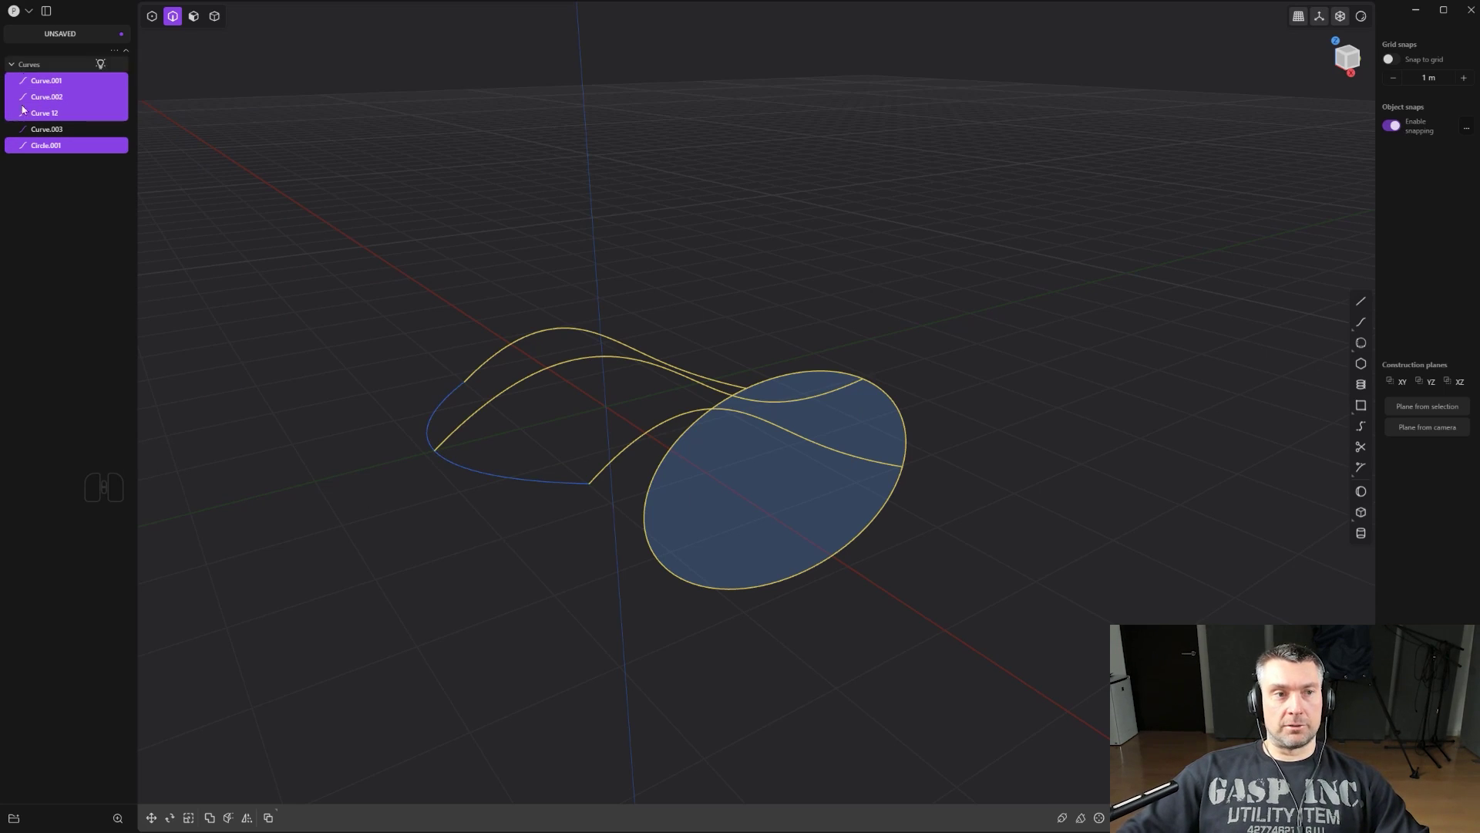
key("alt+j")
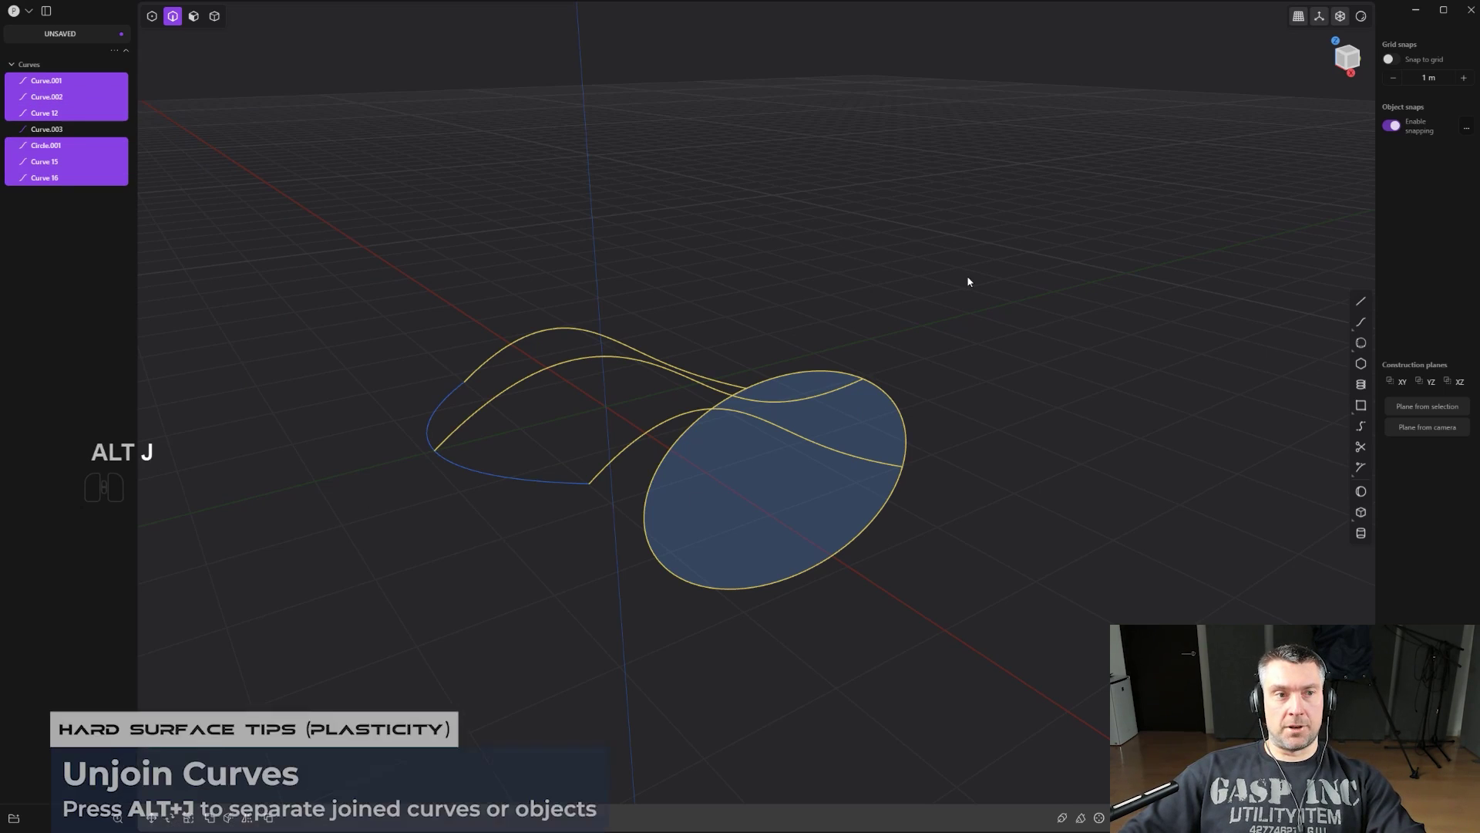
left_click(978, 376)
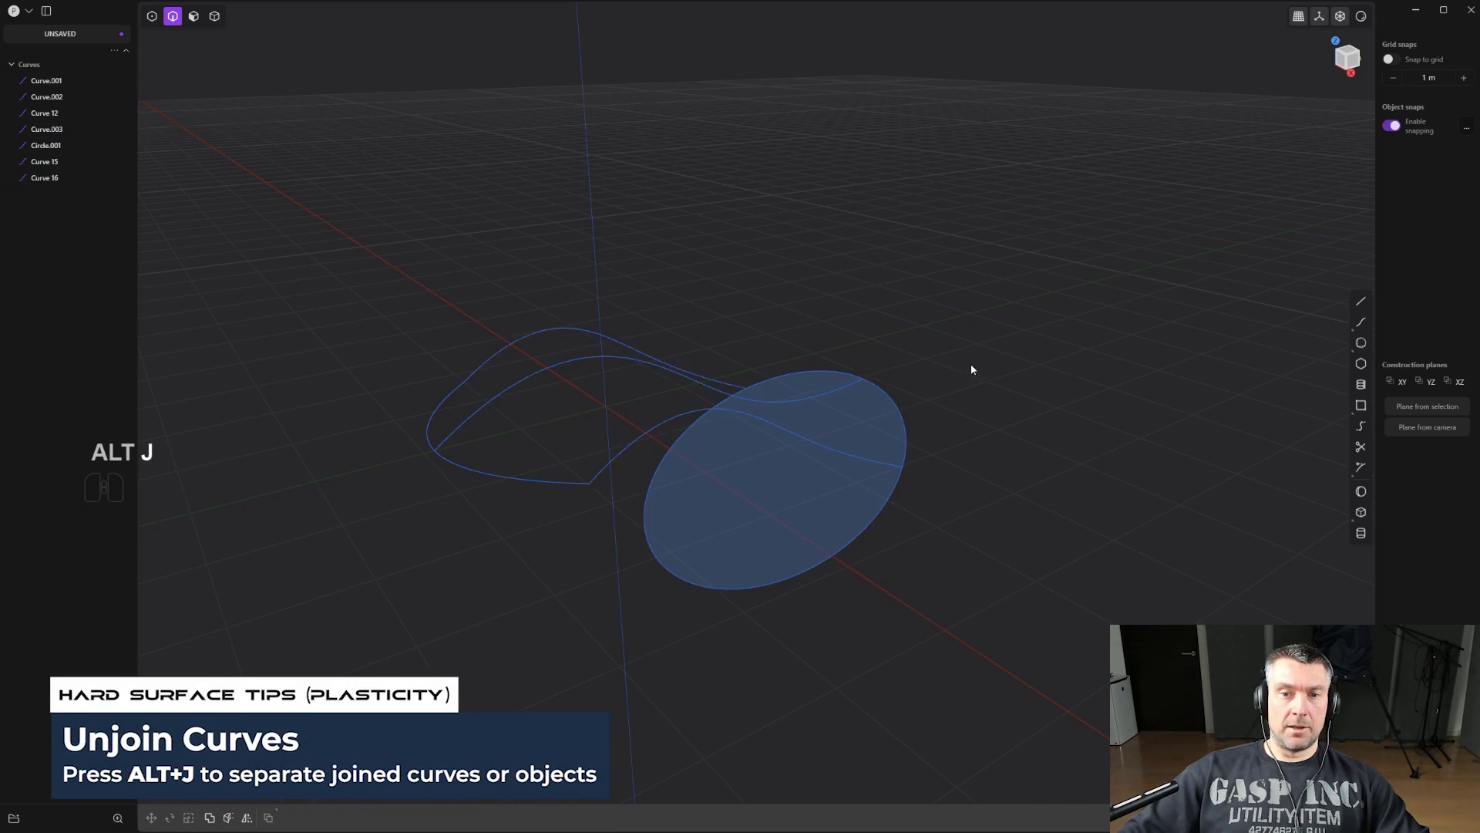
middle_click_drag(970, 363, 960, 394)
left_click(876, 419)
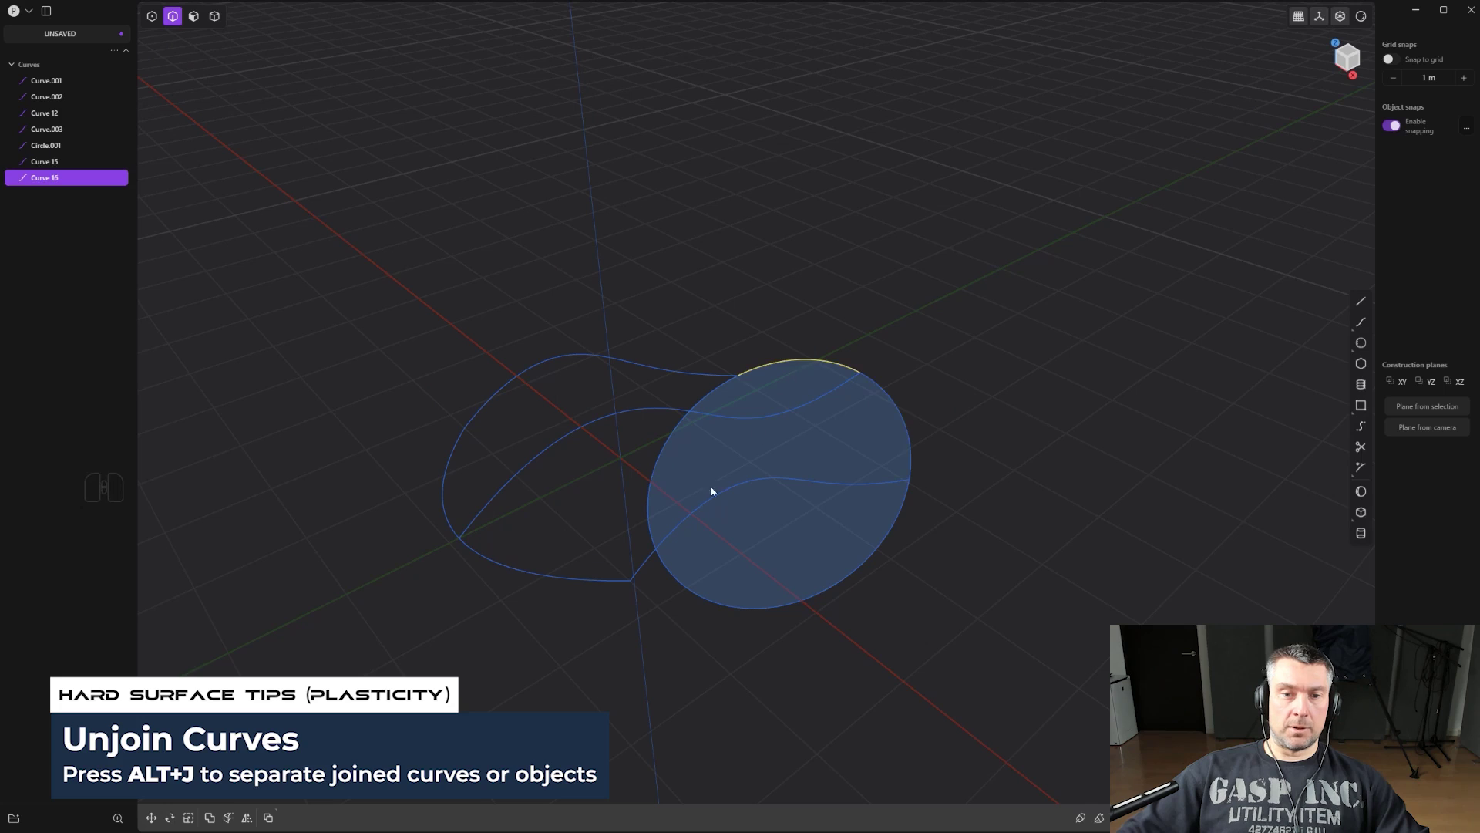
left_click(614, 496)
middle_click_drag(1030, 511, 1030, 467)
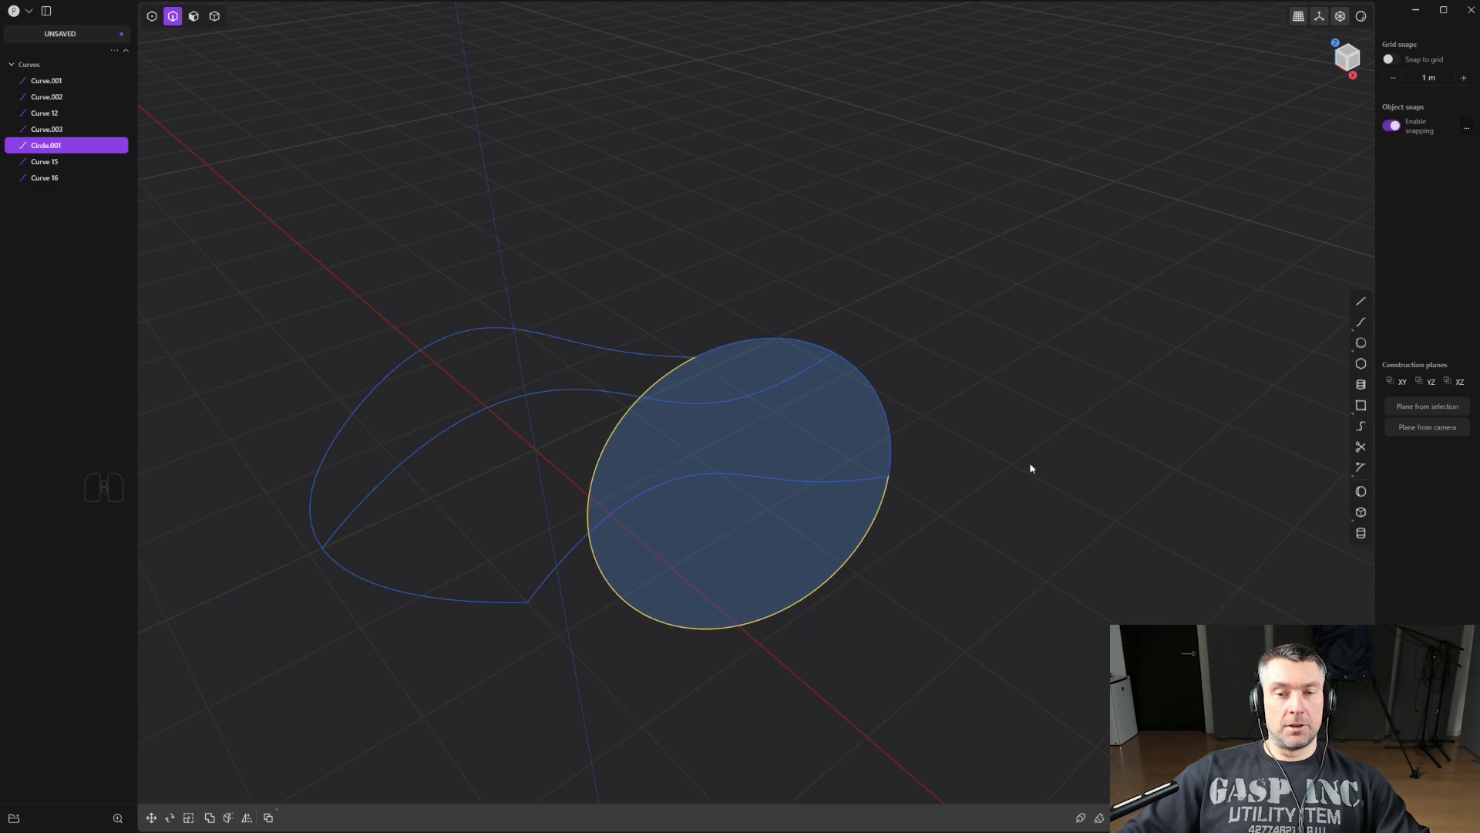
Join the two short circle arcs that run between the profile curve endpoints into one guide curve.
left_click(892, 410)
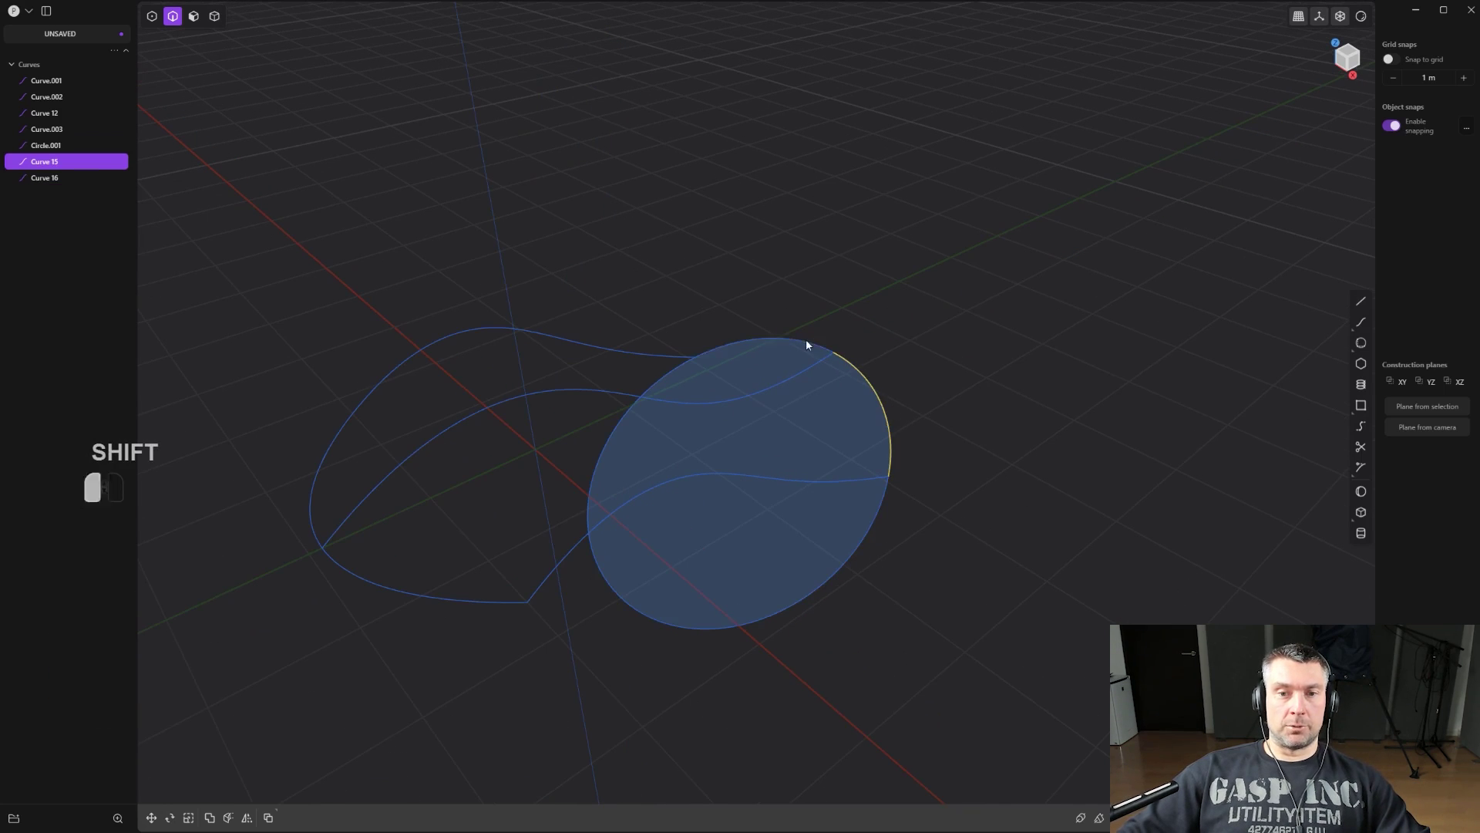
left_click(807, 340, "shift")
key("j")
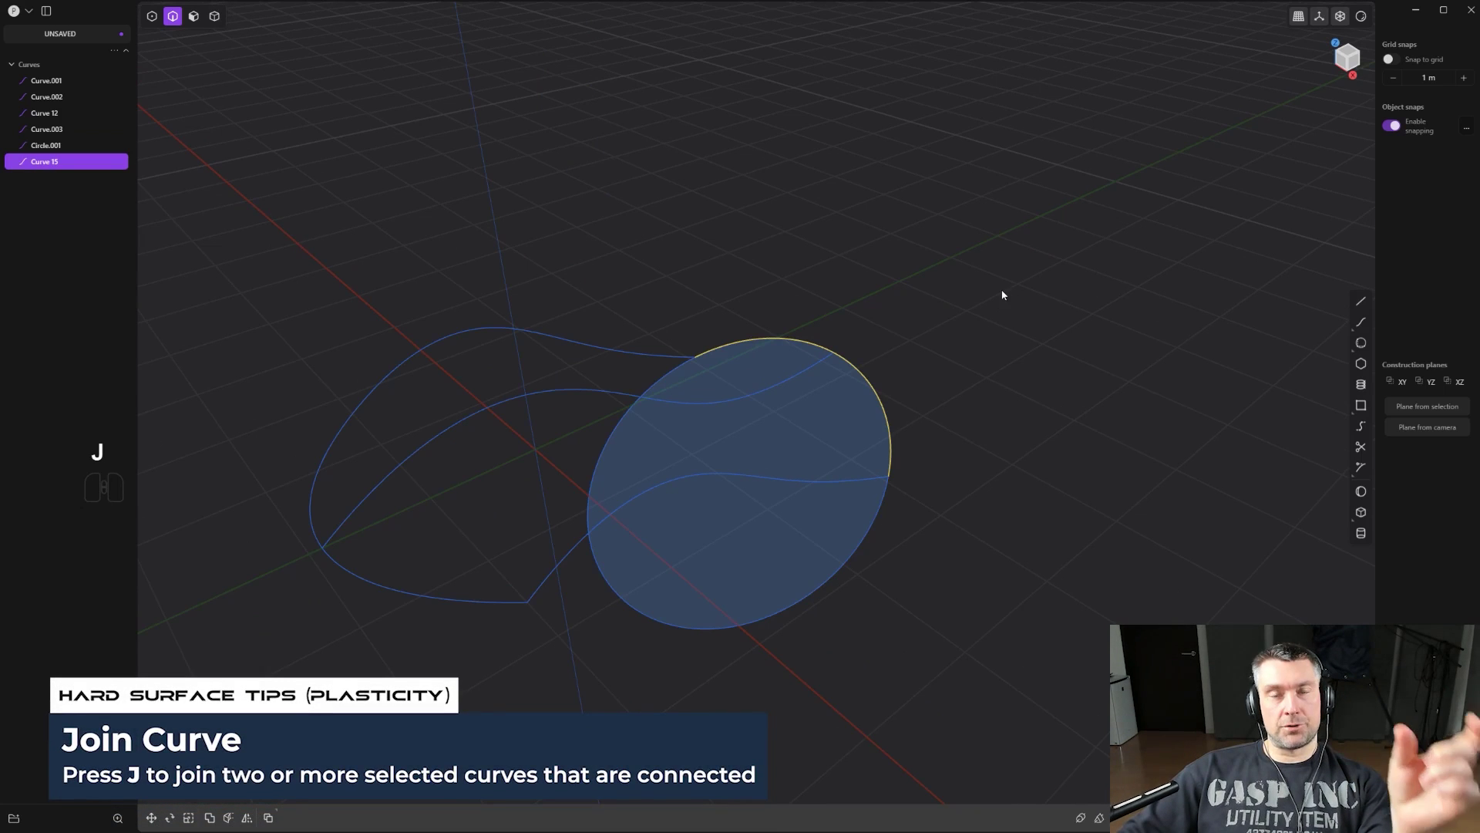
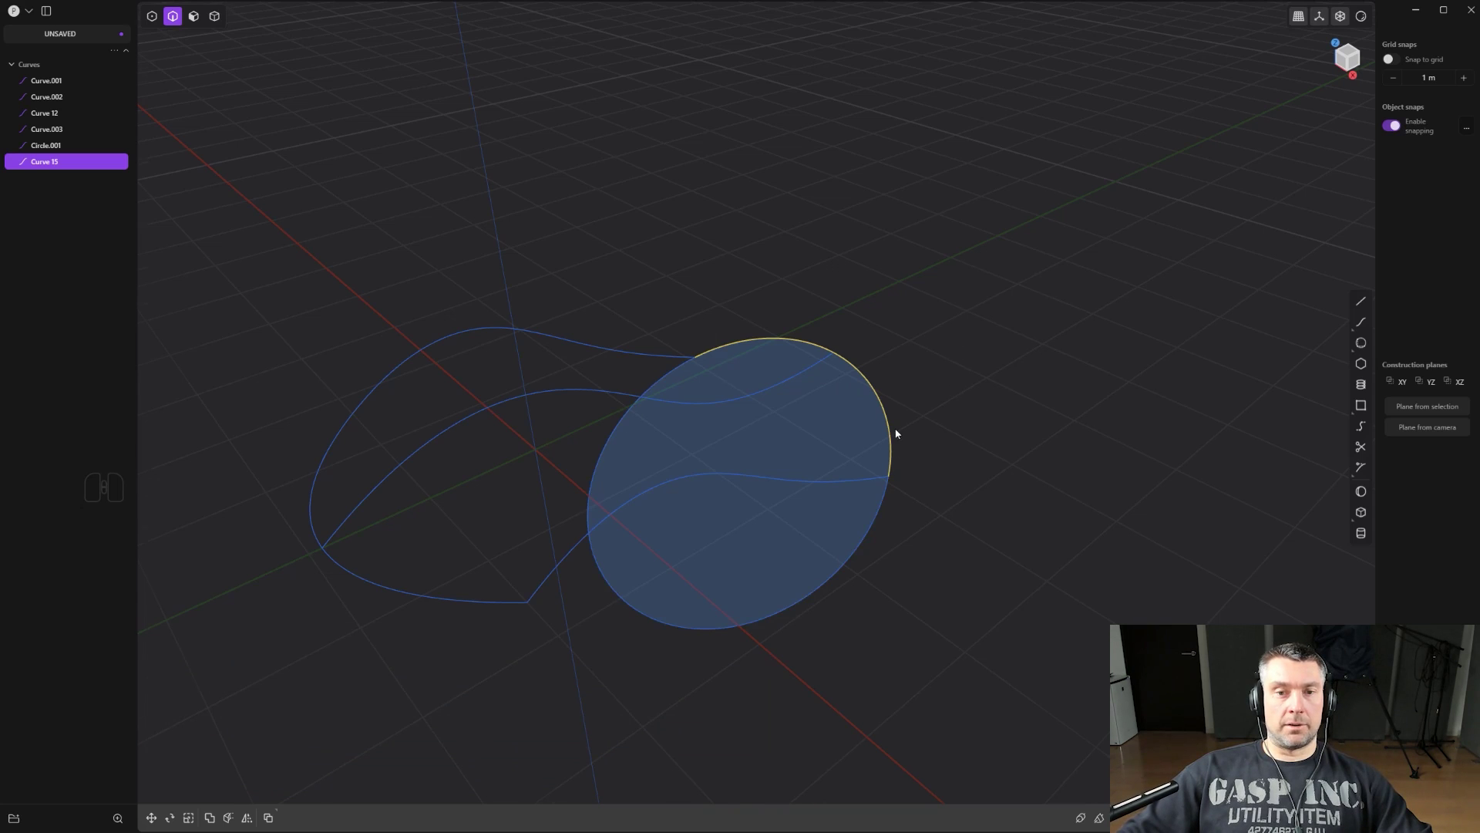
Reselect the three profile curves in order from one side to the other and start a new Loft.
middle_click_drag(895, 433, 964, 376, "shift")
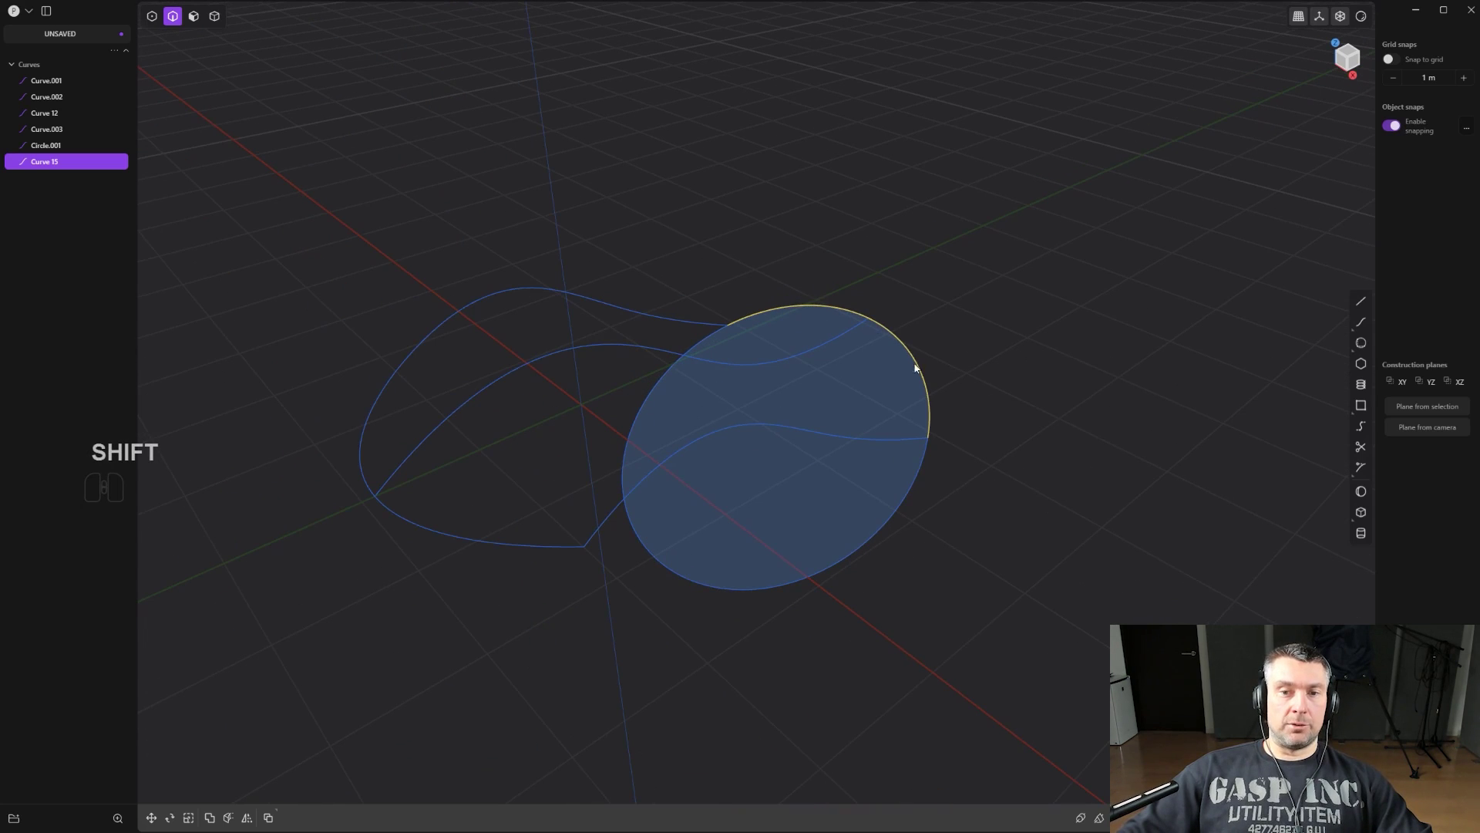
middle_click_drag(938, 323, 833, 489)
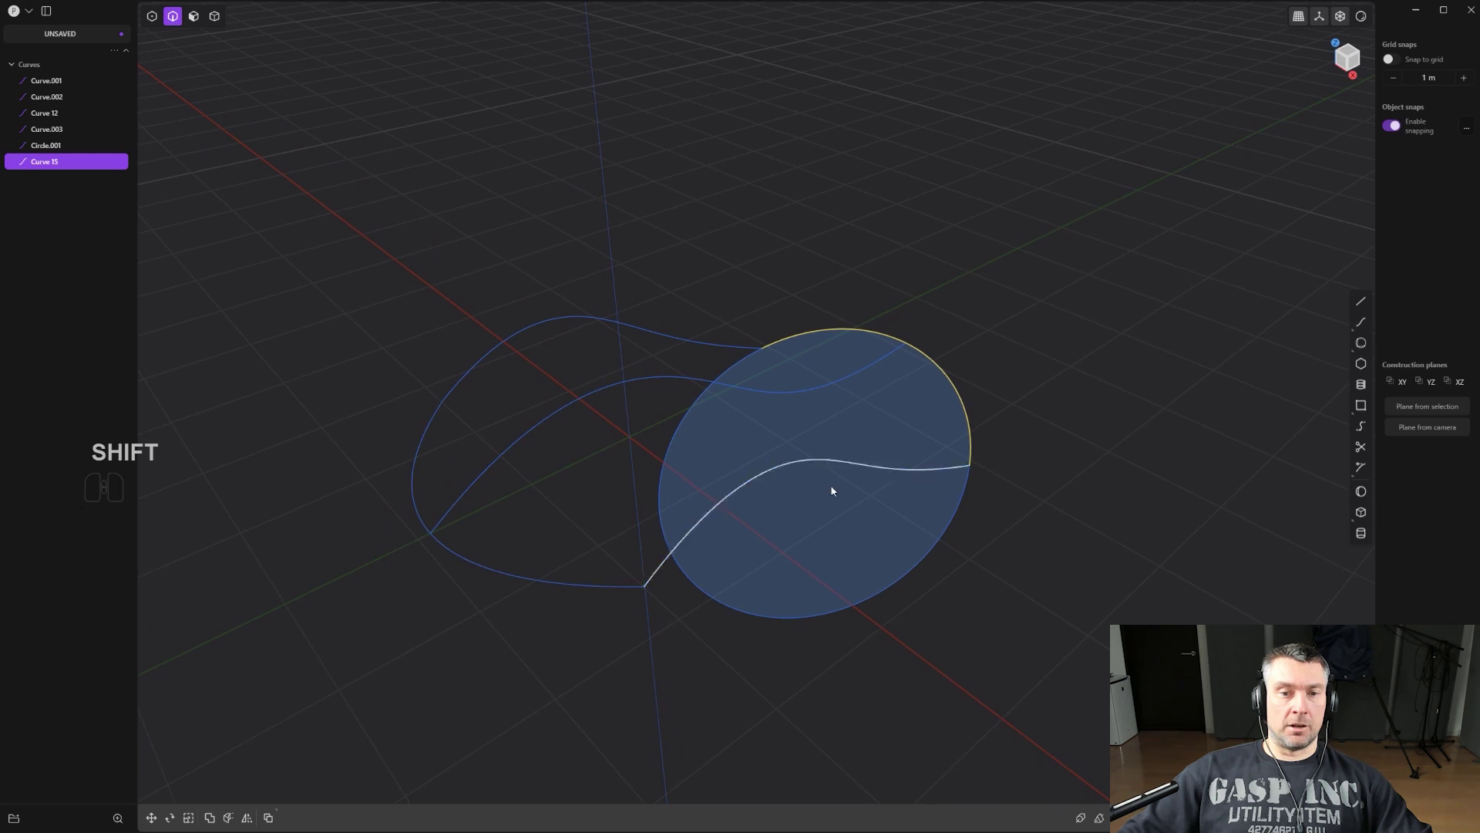
left_click(694, 542)
left_click(567, 395, "shift")
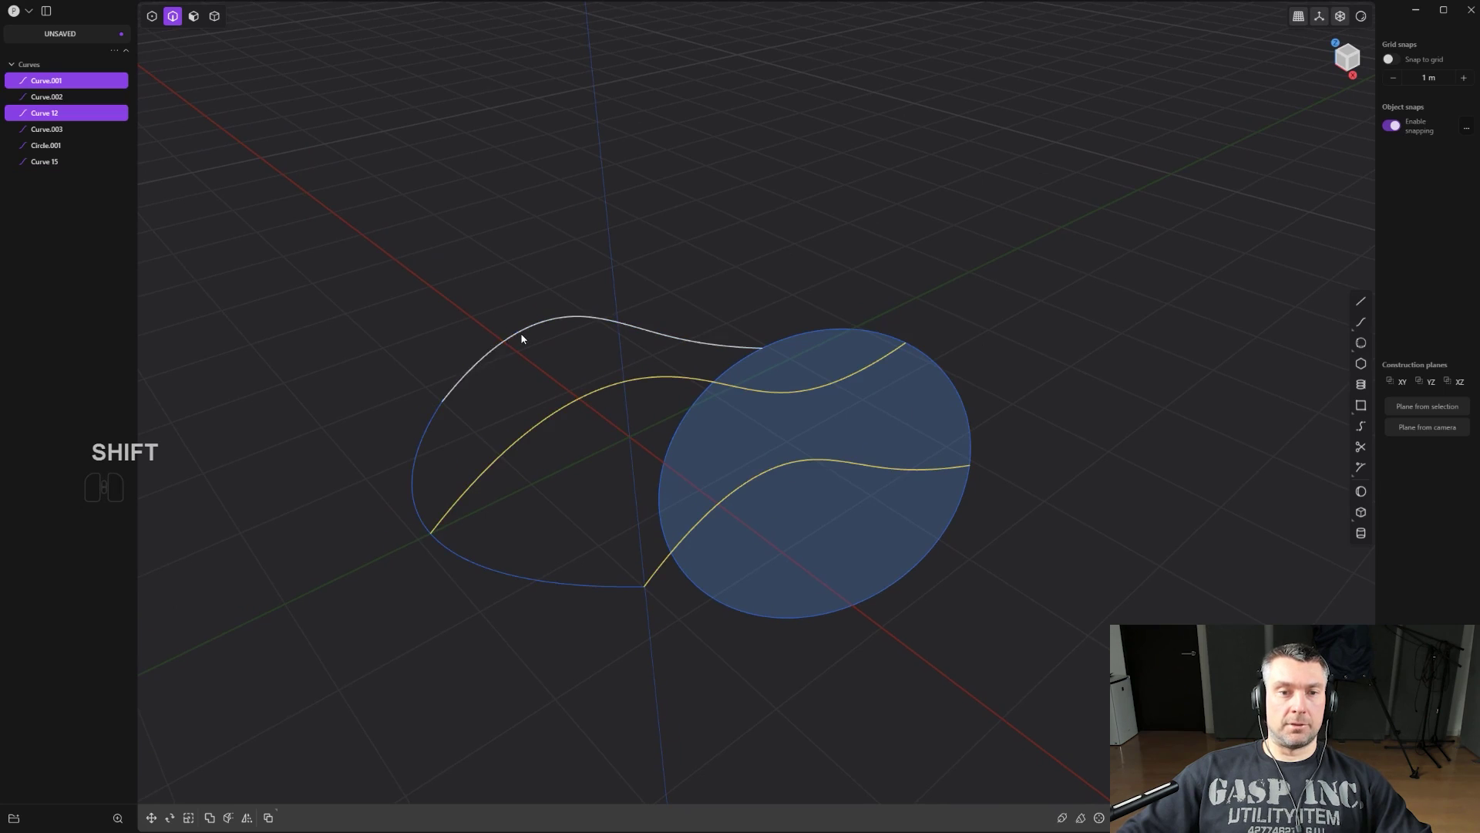
left_click(523, 333, "shift")
key("l")
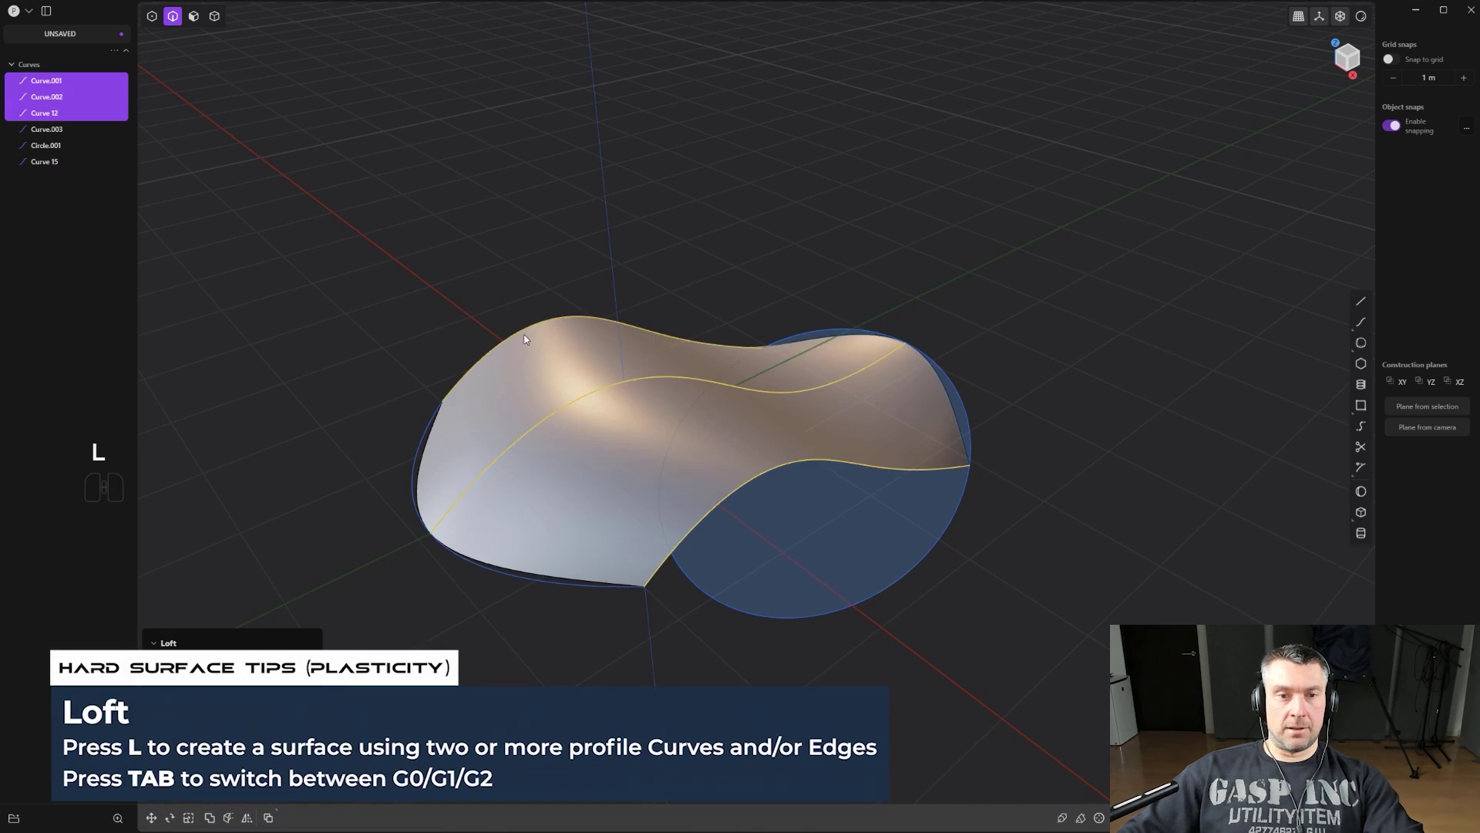
Add the spline and the joined arc as Loft guides at the two ends, and create the lofted surface.
left_click(418, 451, "shift")
left_click(838, 332, "shift")
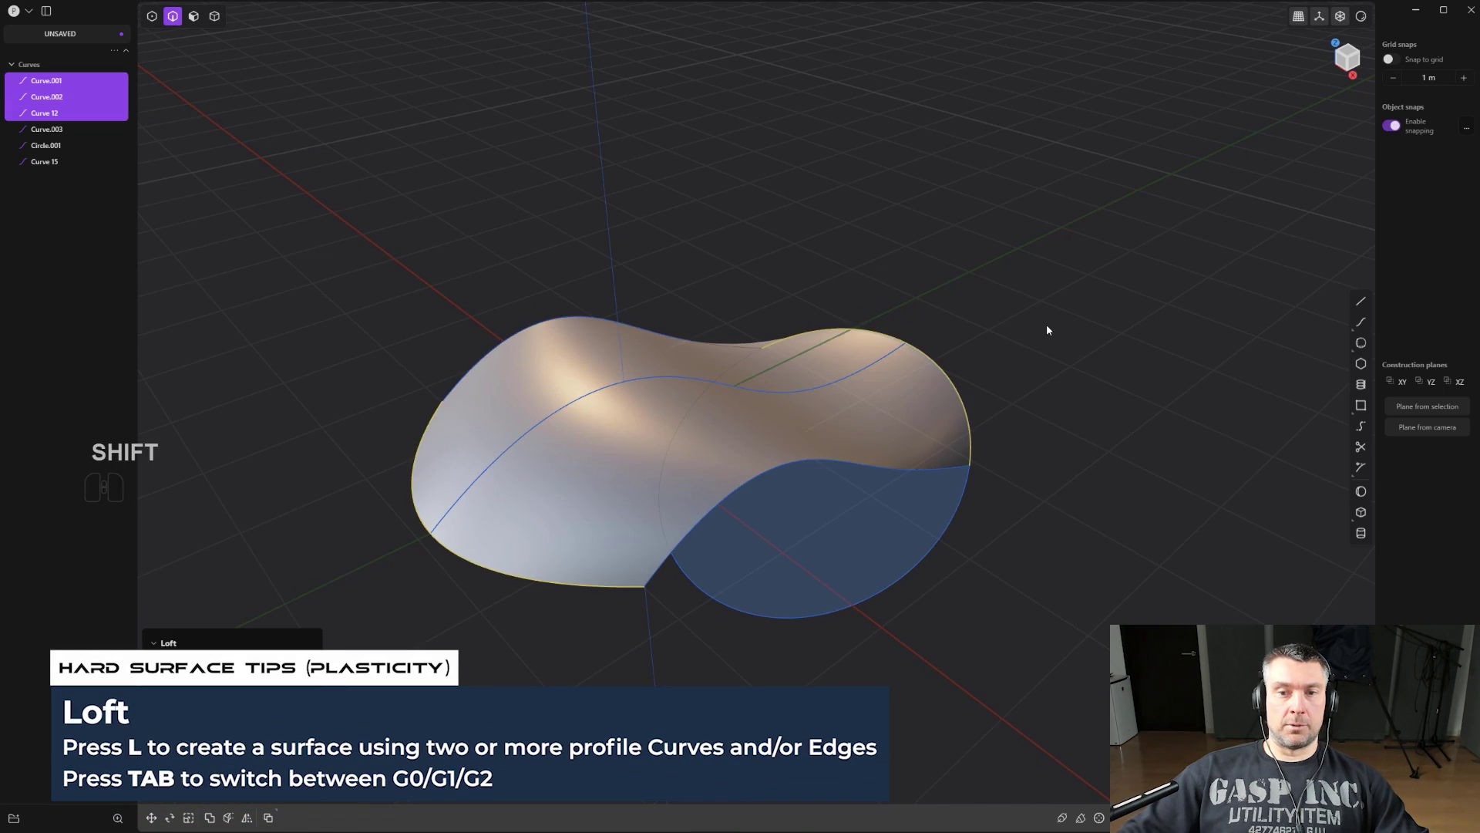
middle_click_drag(1047, 330, 1079, 284)
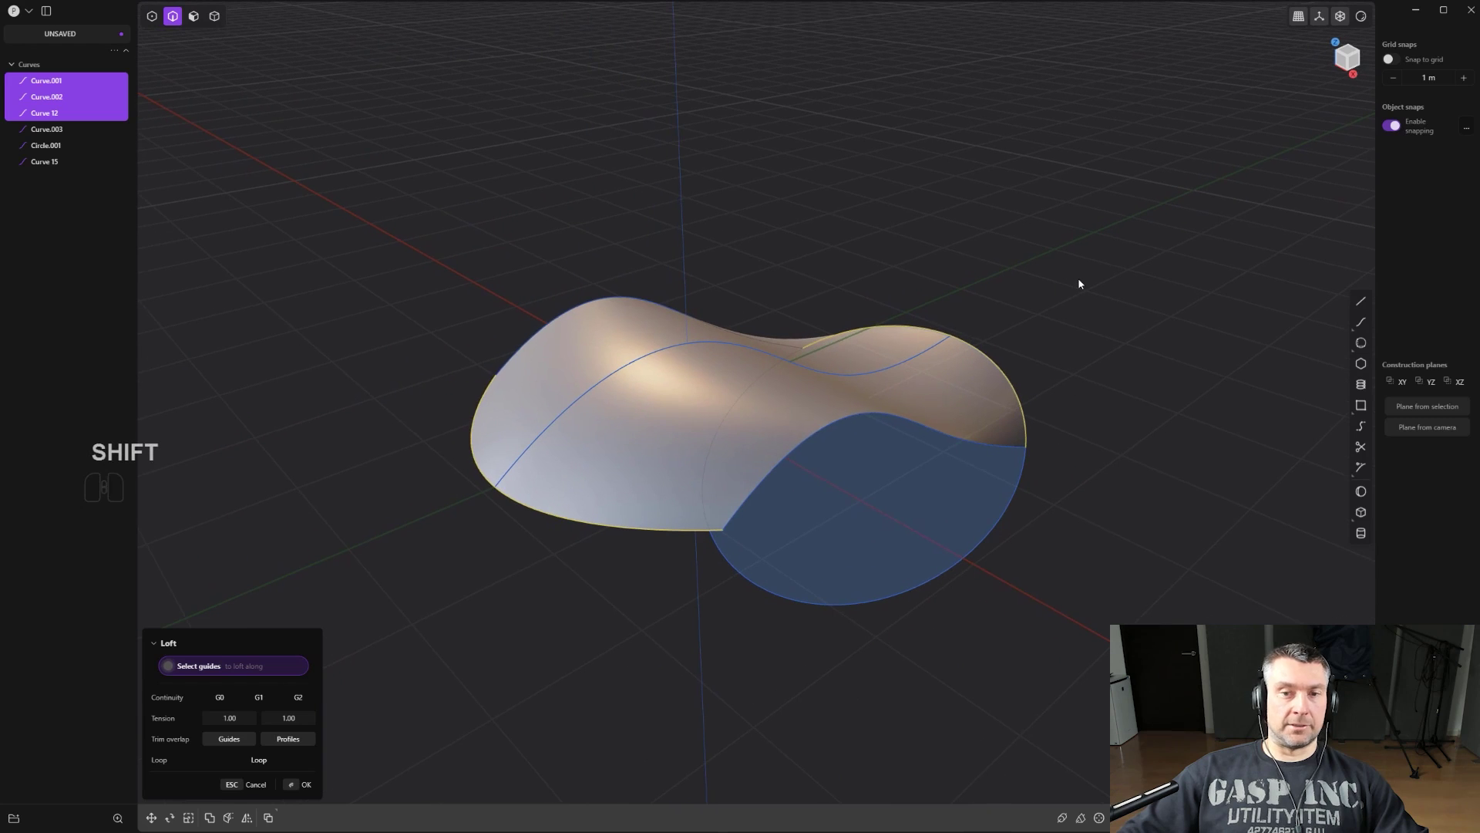
scroll(1077, 284, "down", 4)
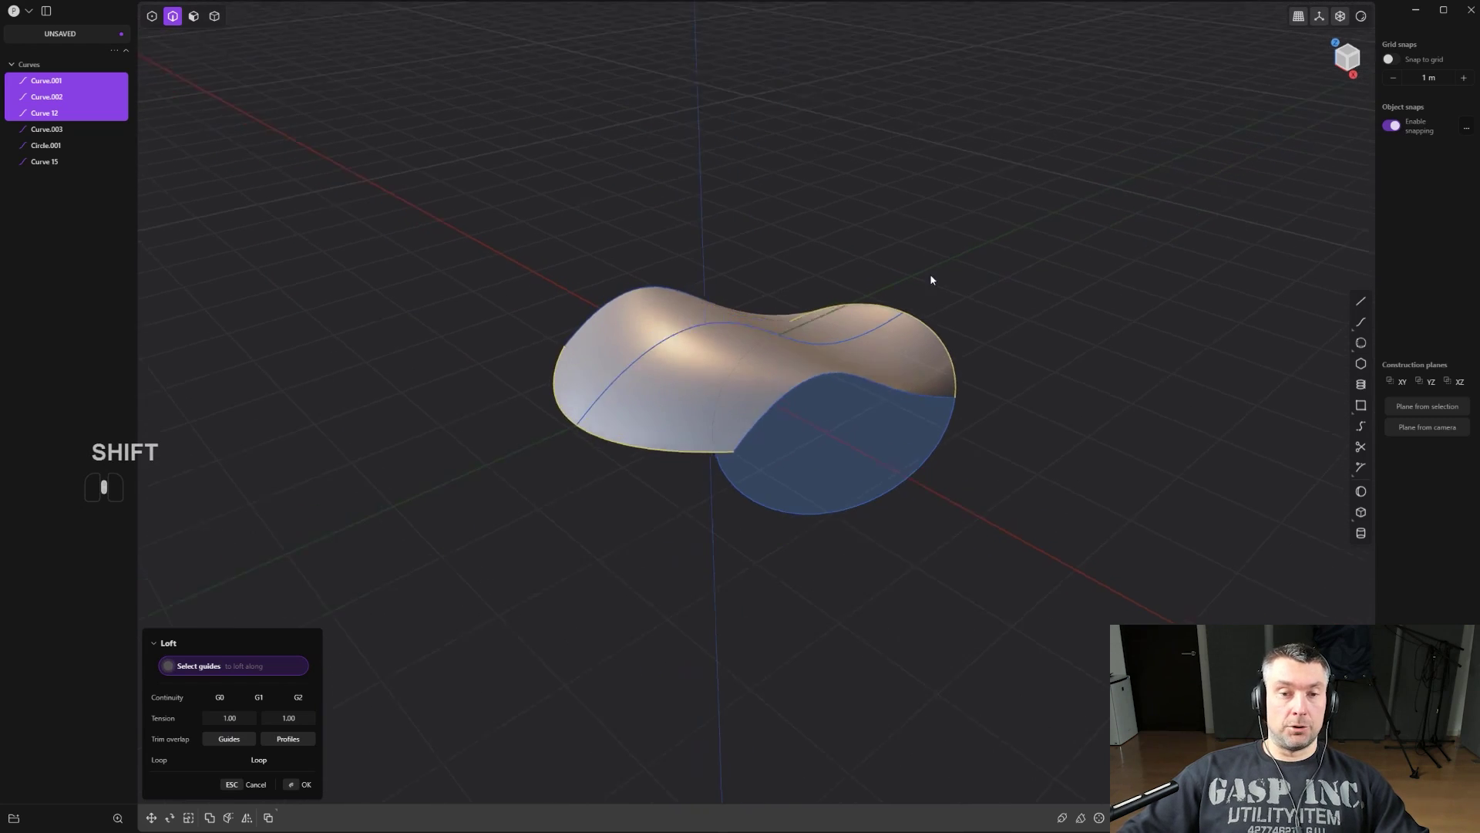
scroll(931, 285, "up", 3)
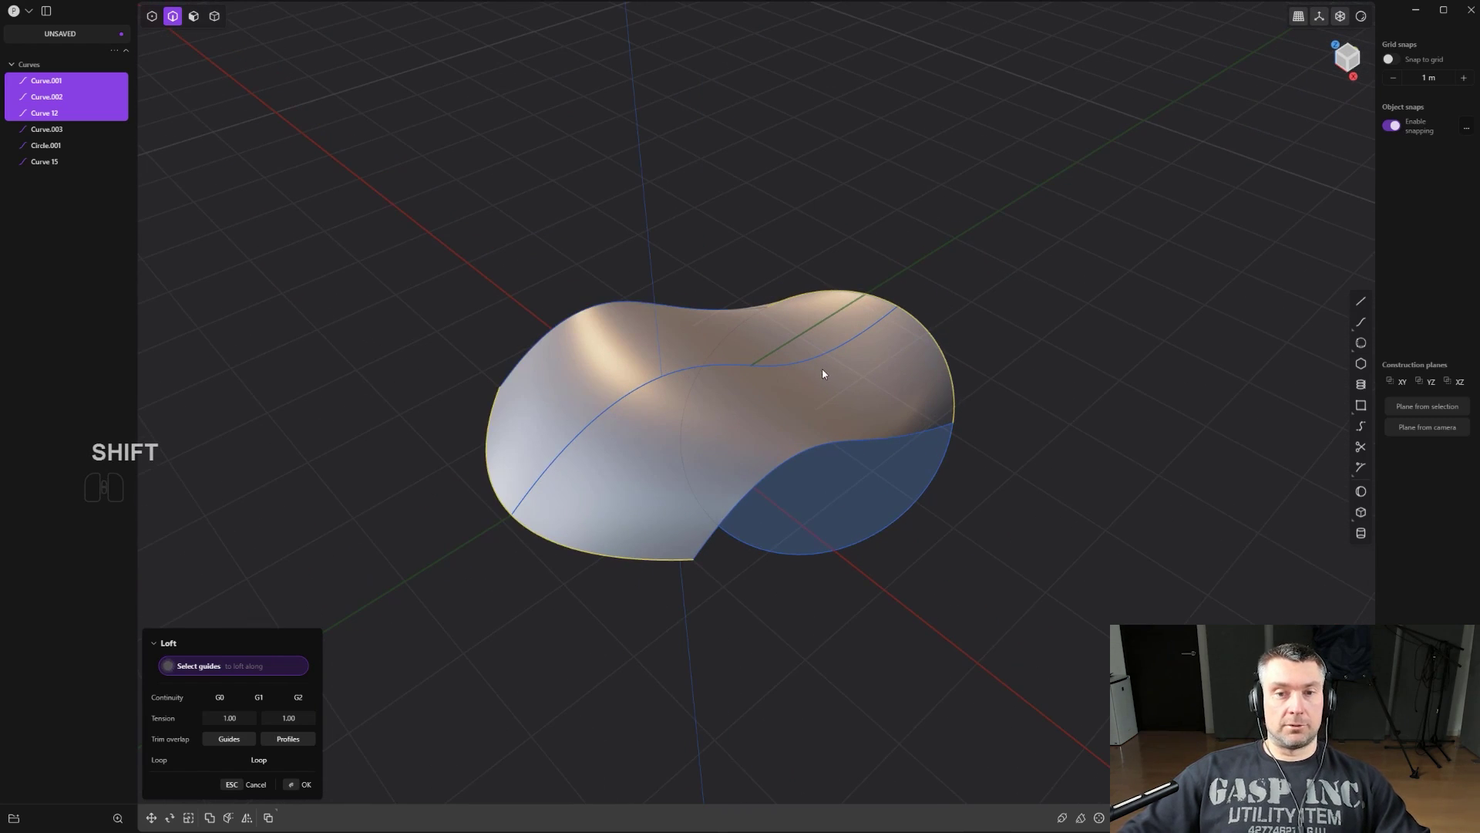
right_click(973, 255)
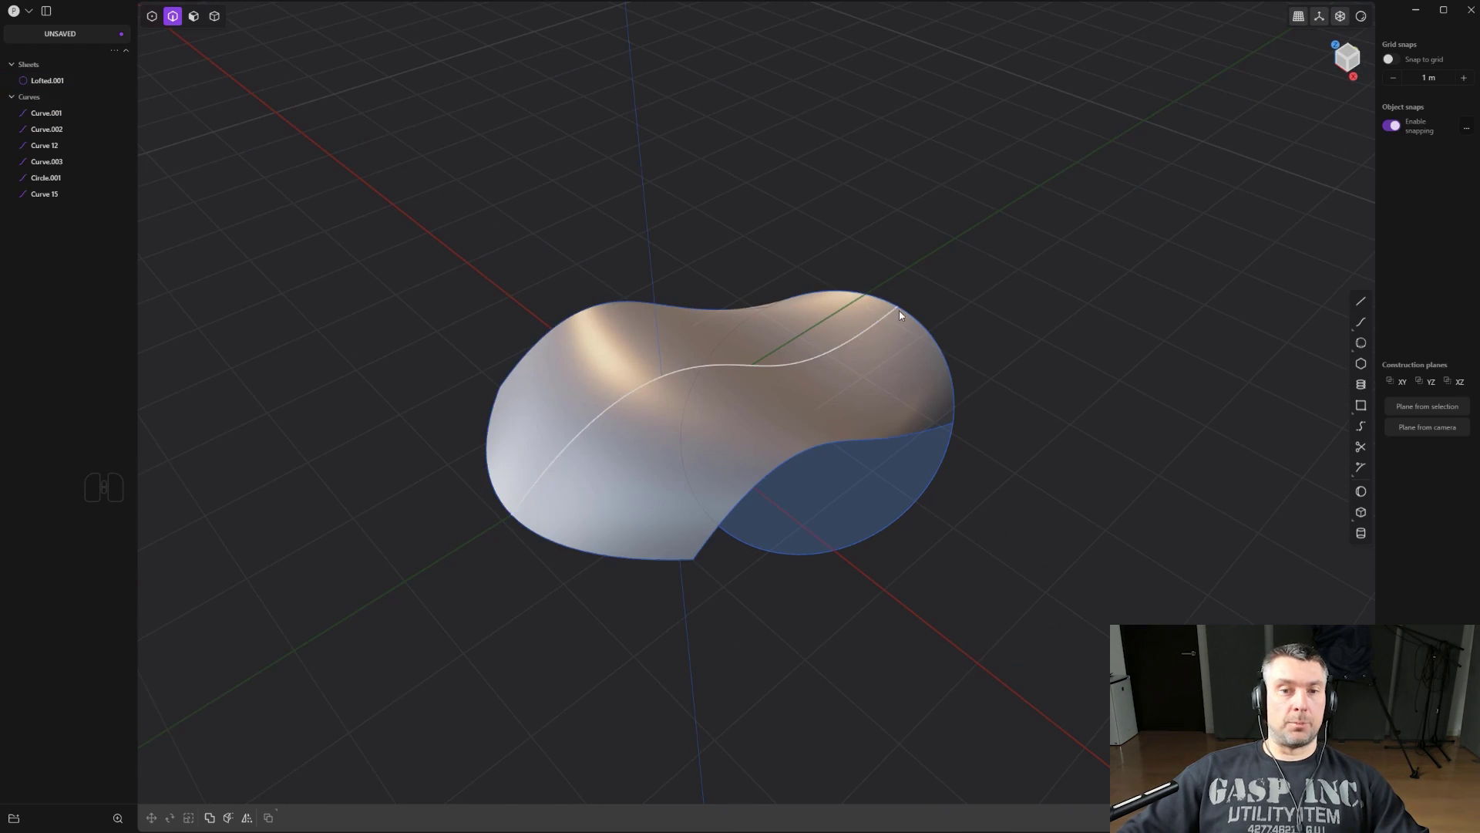
Undo the loft and select the joined arc, both outer profile curves and the spline as a closed boundary.
key("ctrl+z")
key("ctrl+z")
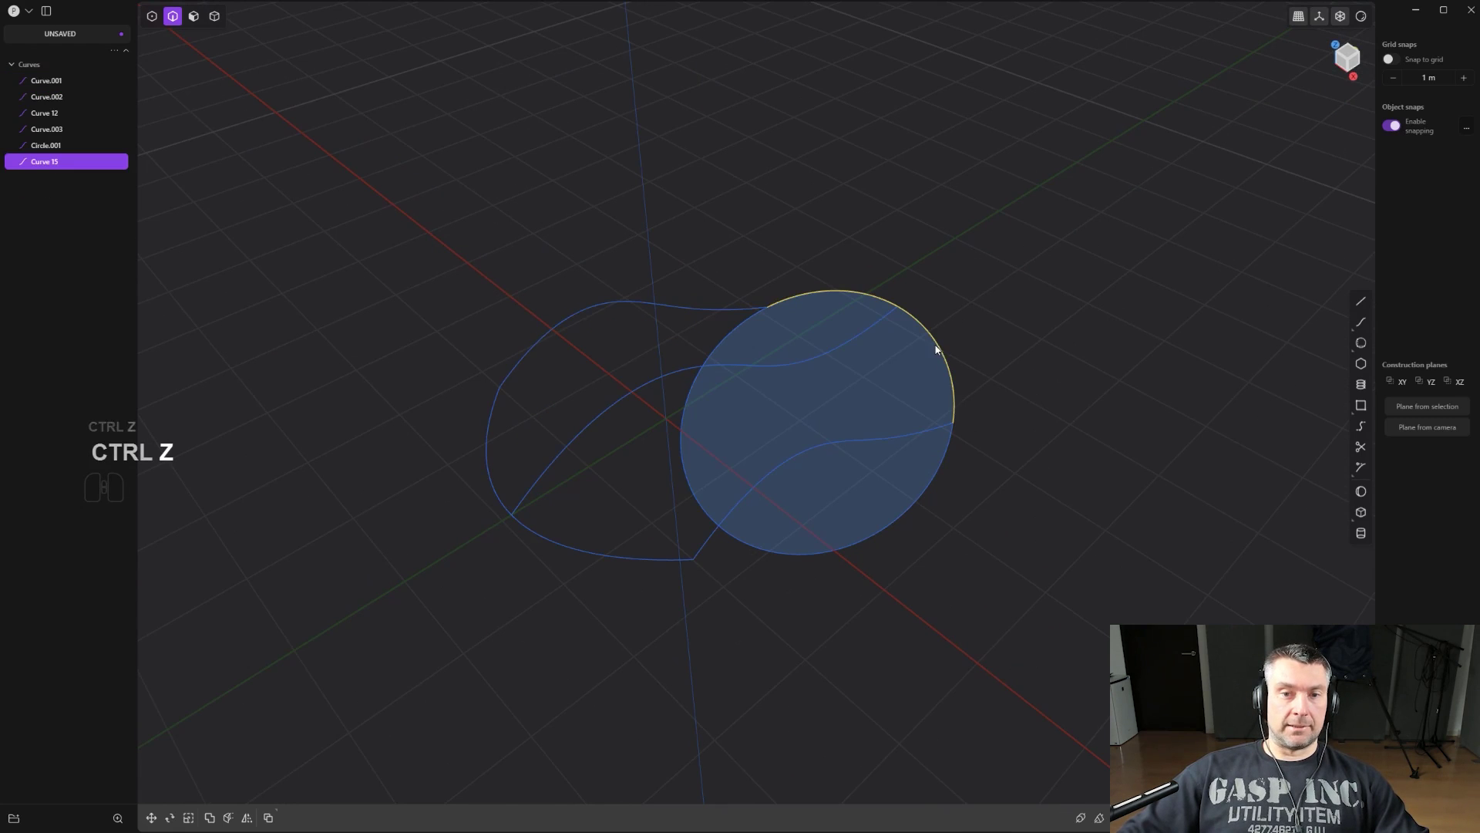
left_click(630, 302, "shift")
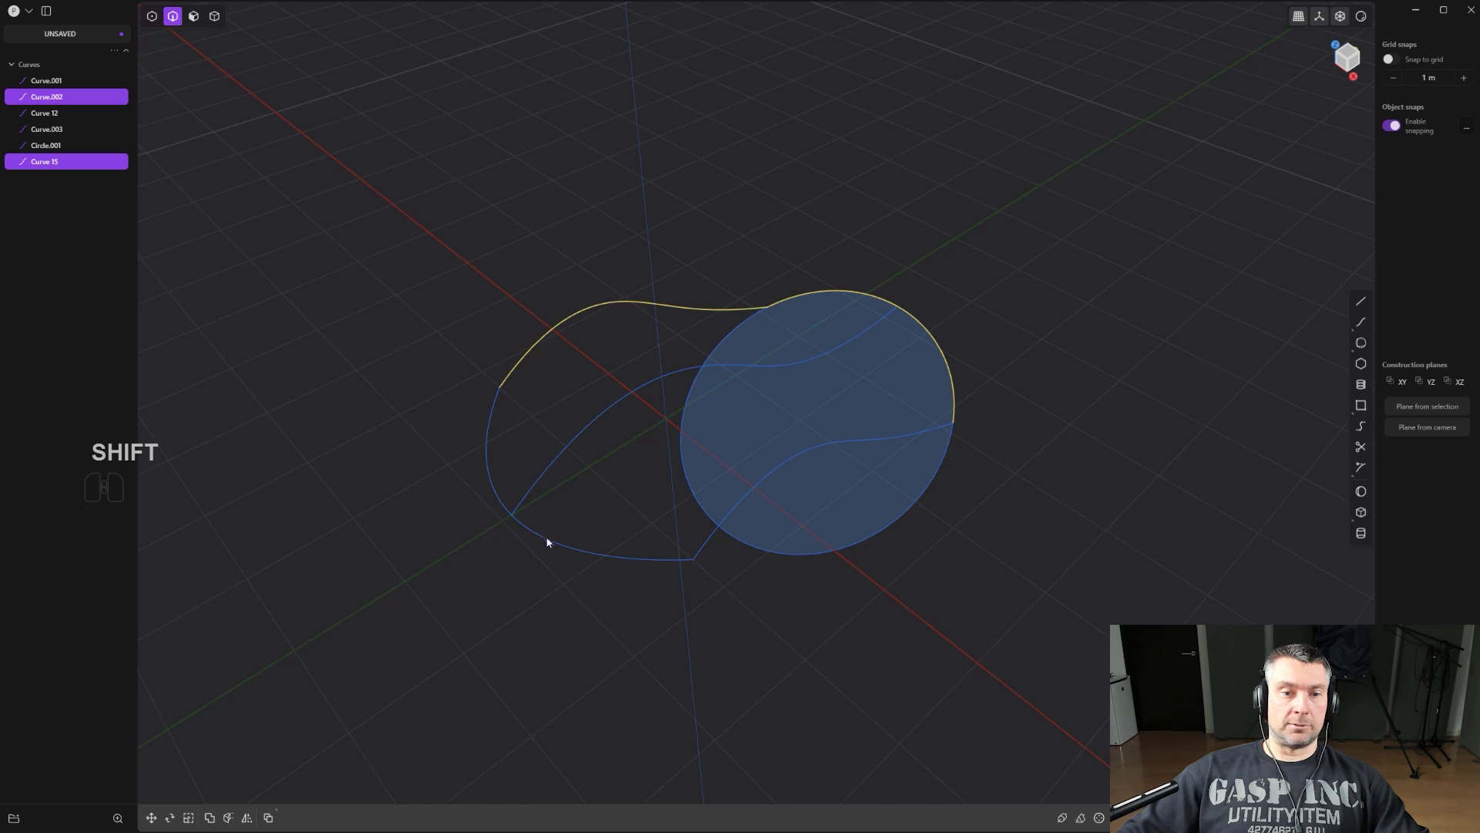
left_click(548, 538, "shift")
left_click(737, 508, "shift")
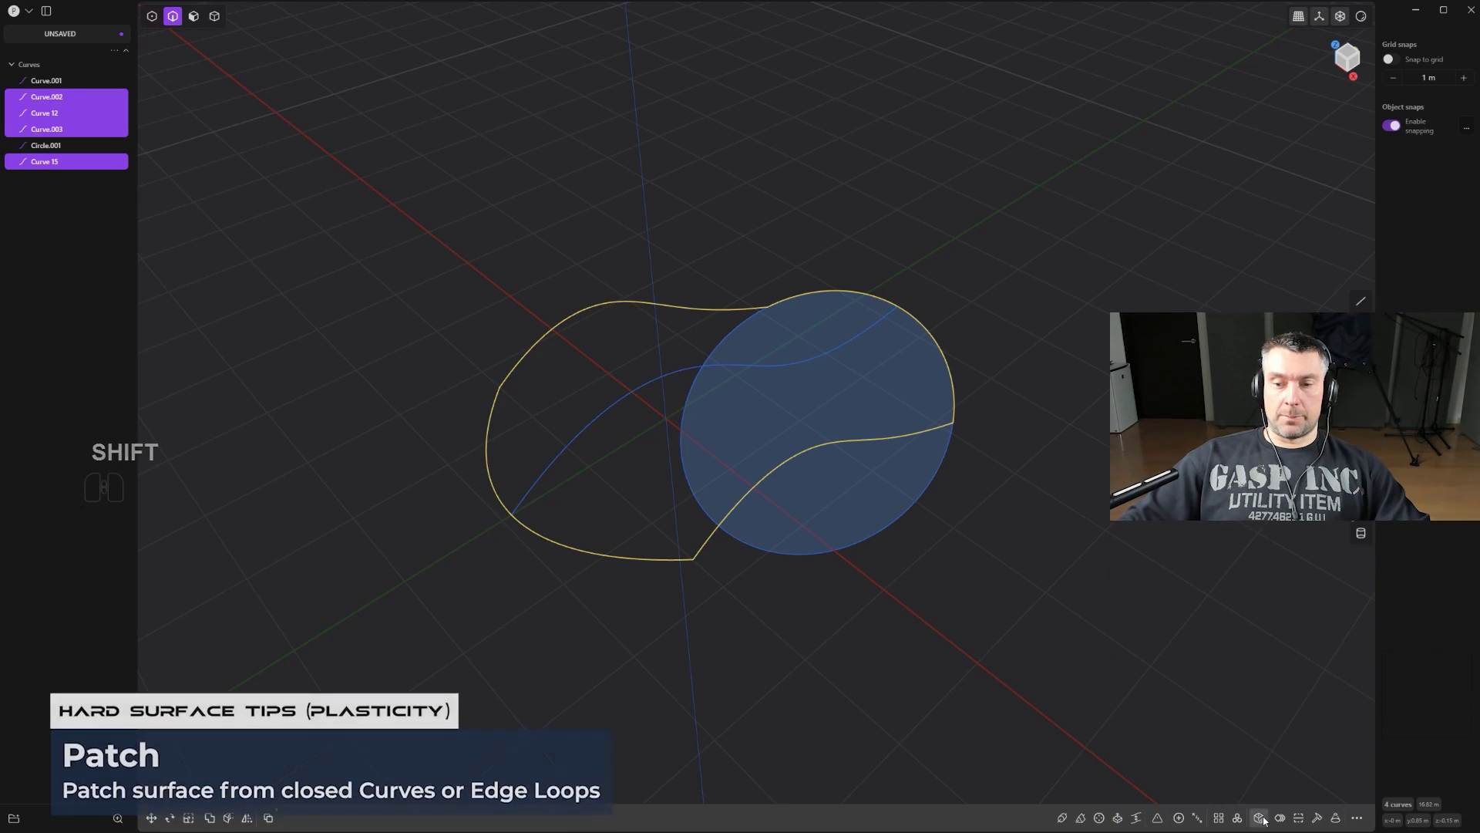
Patch the closed boundary with a surface, inspect it from above and below, and undo the patch.
left_click(1260, 818)
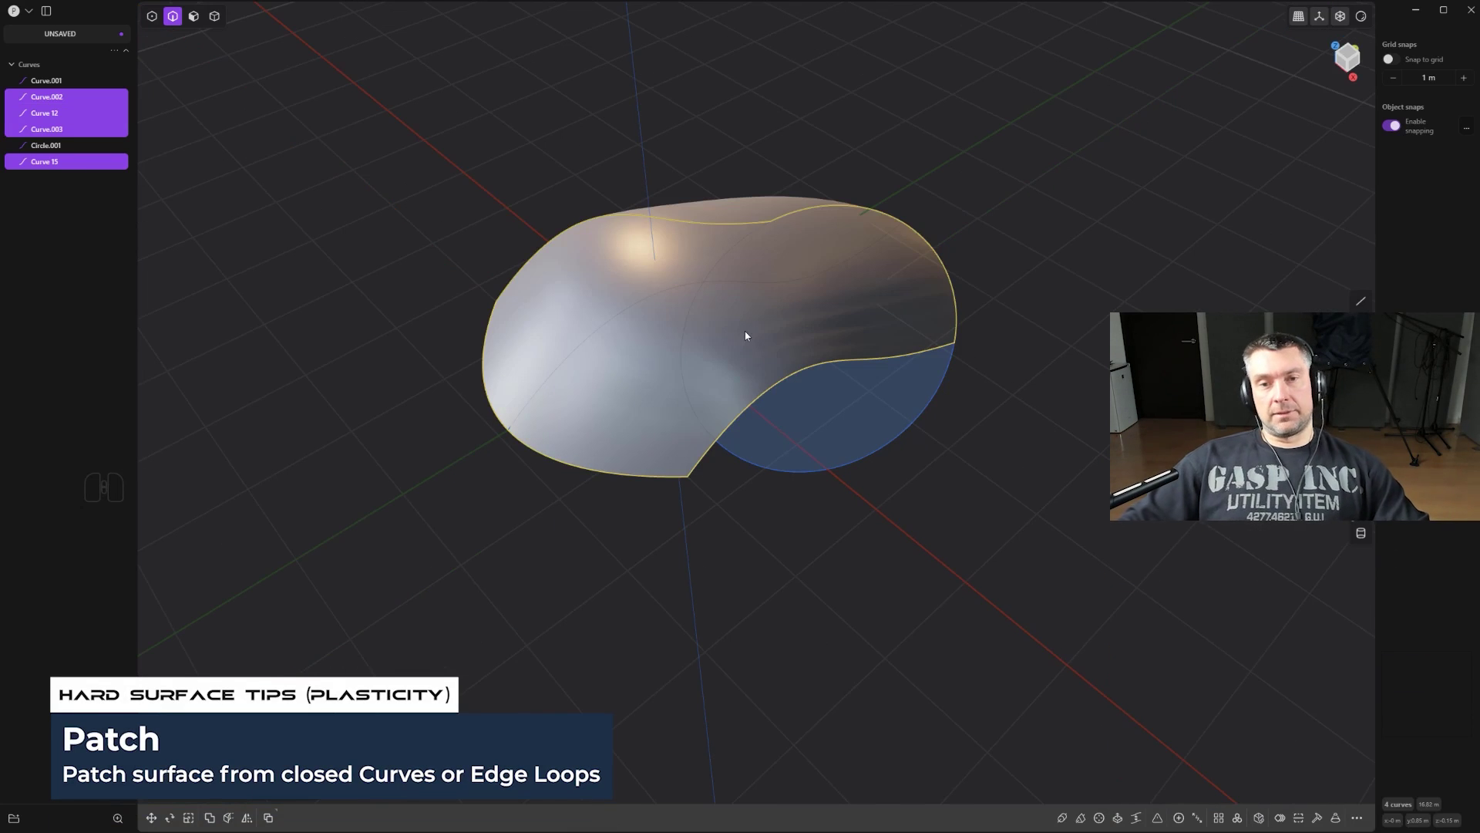
mouse_move(737, 386)
middle_mouse_down()
mouse_move(740, 146)
mouse_move(733, 357)
middle_mouse_up()
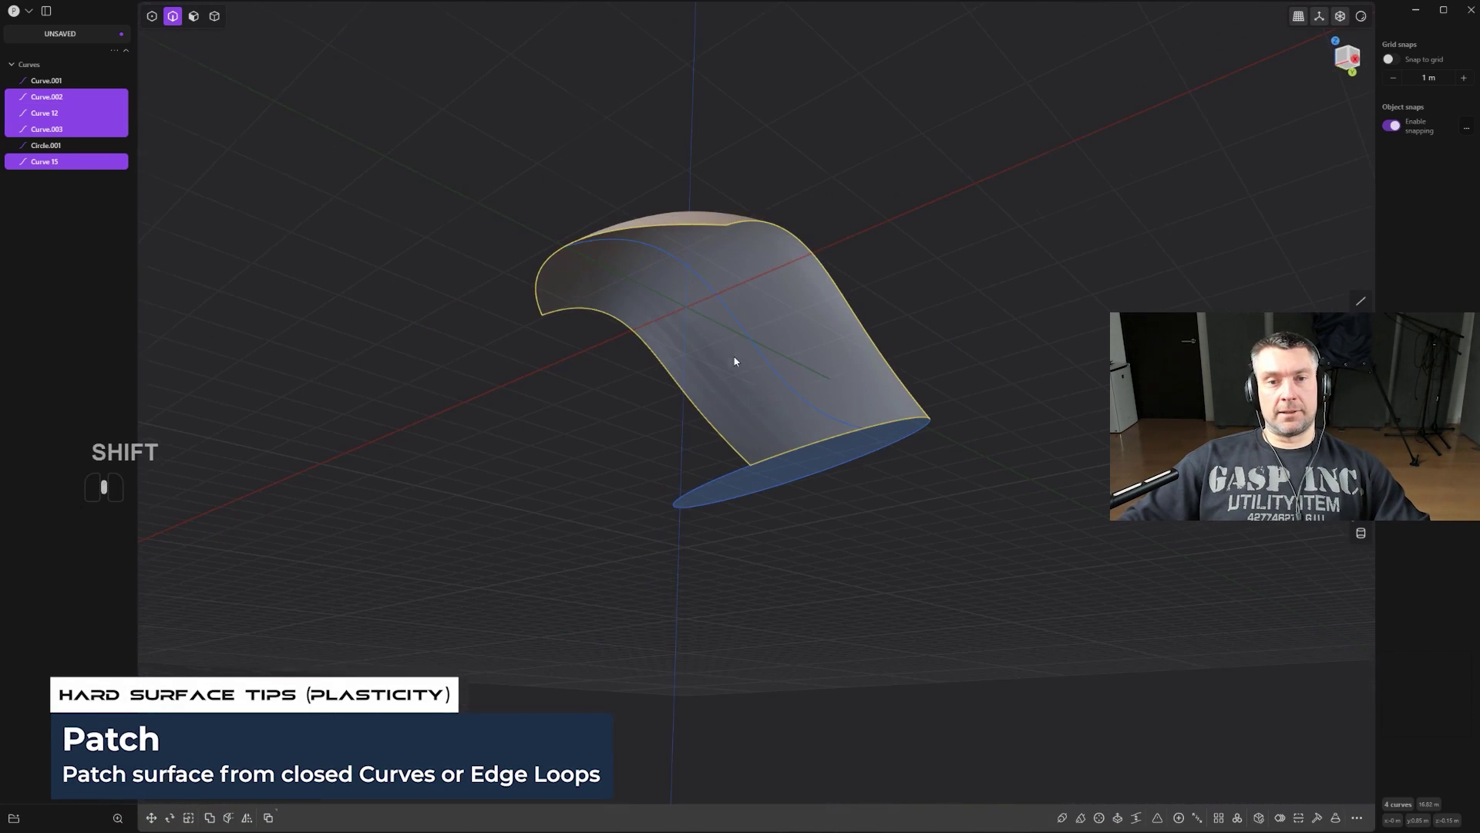
middle_click_drag(727, 294, 684, 332)
key("ctrl+z")
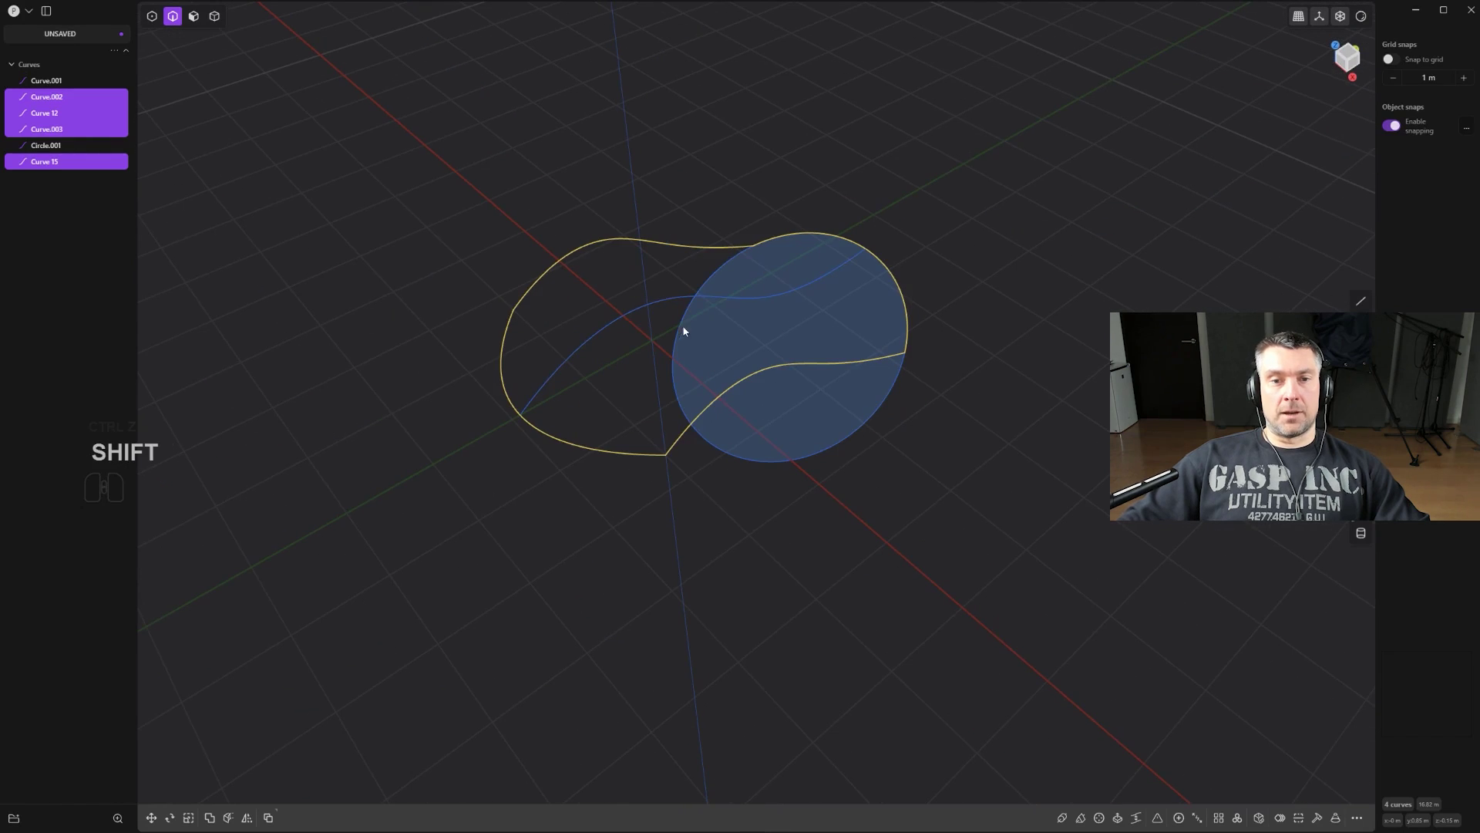
Try to patch the same boundary with the middle profile curve added to the selection.
left_click(645, 308, "shift")
left_click(1258, 819)
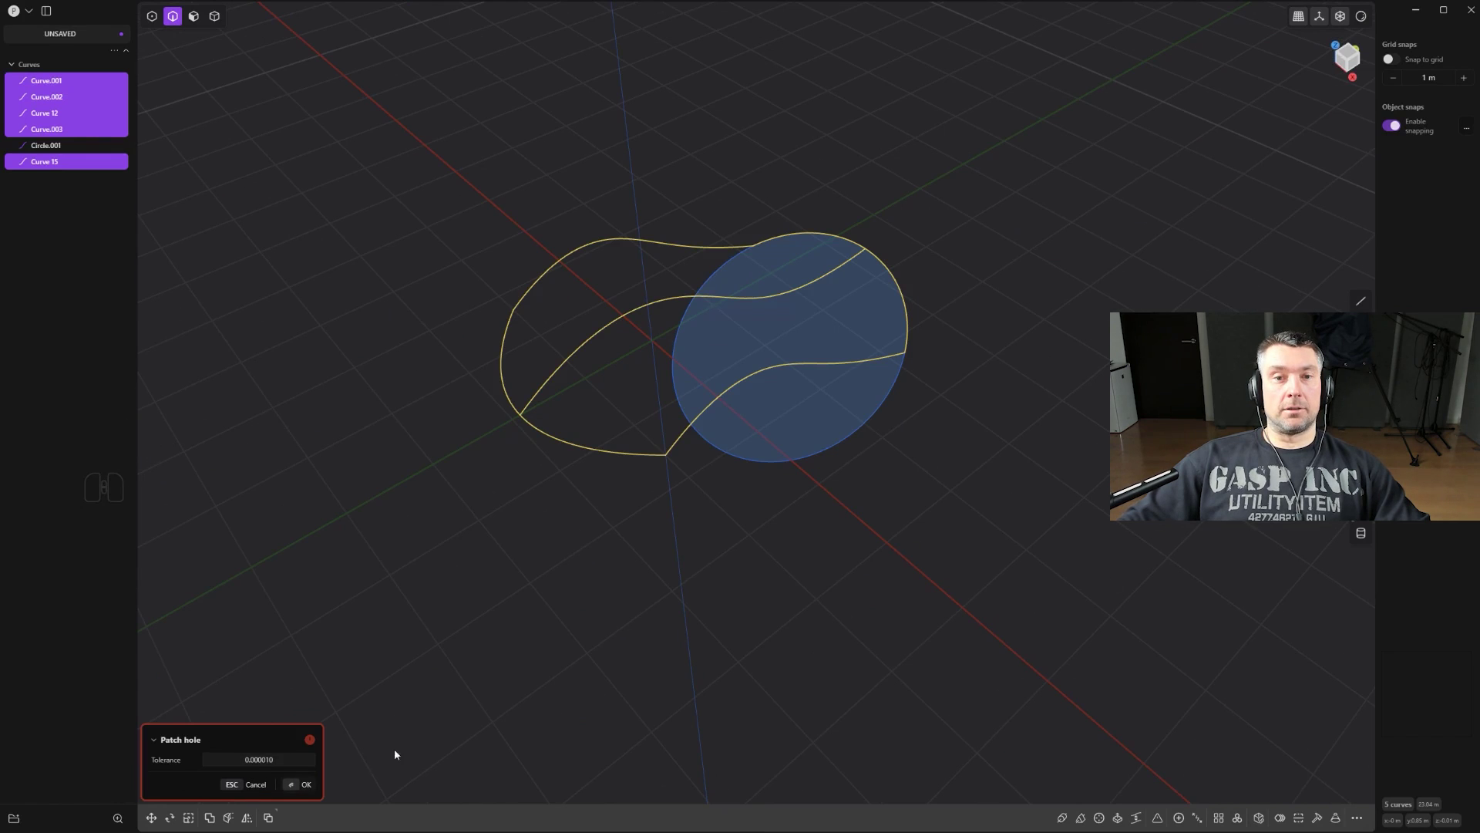
middle_click_drag(932, 297, 866, 309)
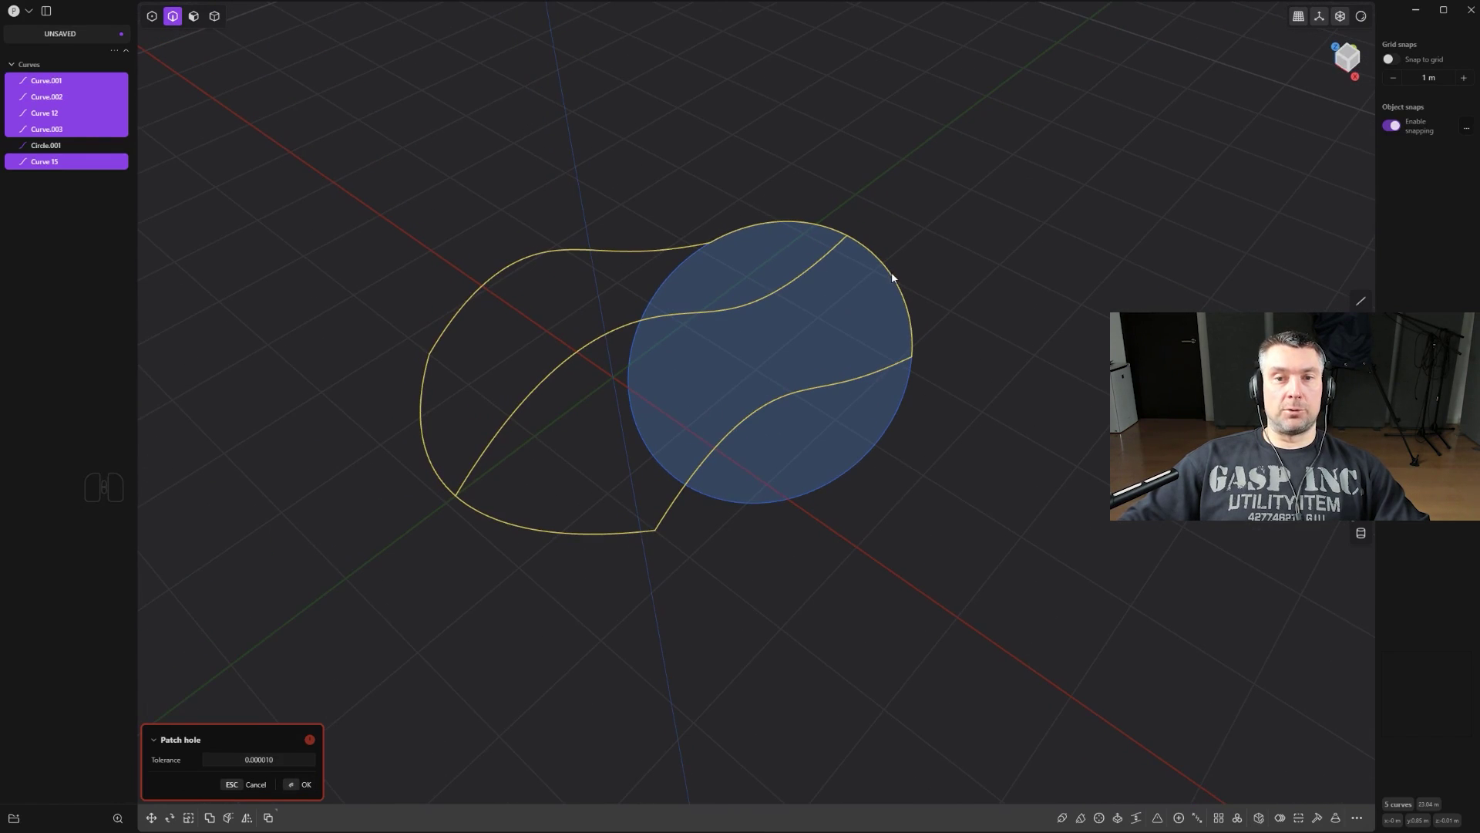
right_click(808, 272)
middle_click_drag(856, 472, 790, 396, "shift")
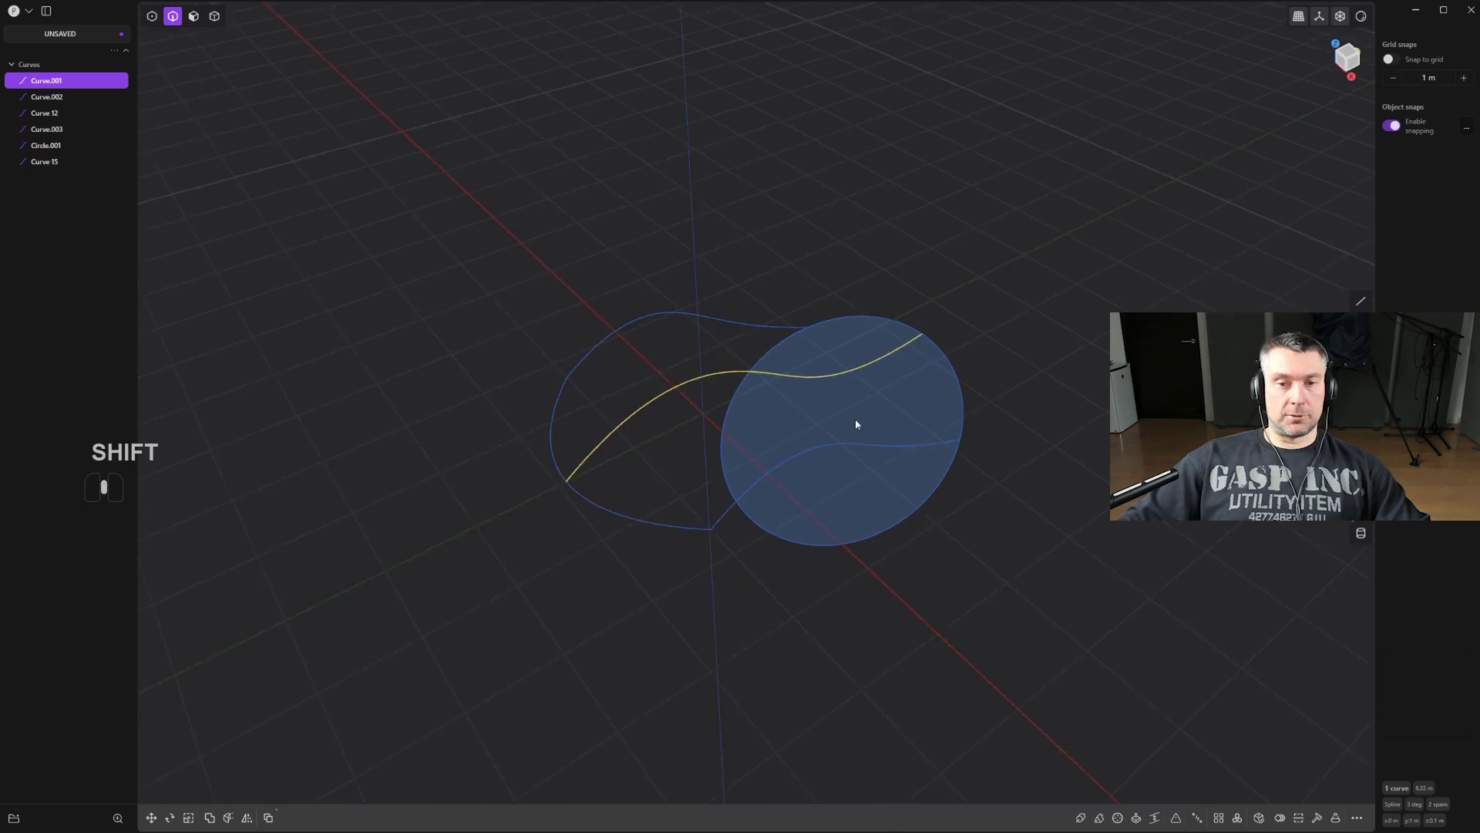
scroll(789, 397, "up", 2)
left_click(764, 448)
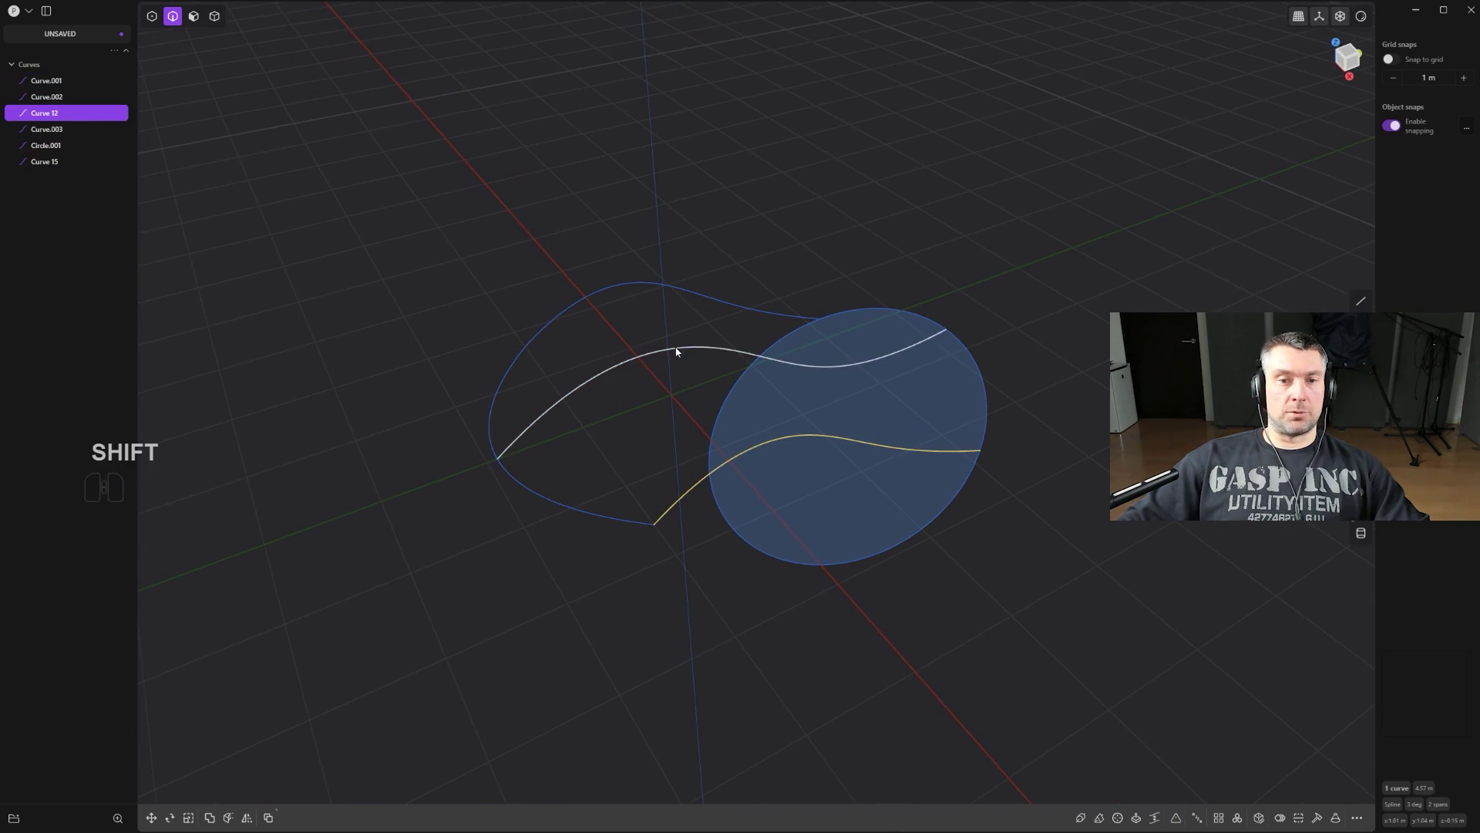
left_click(677, 348, "shift")
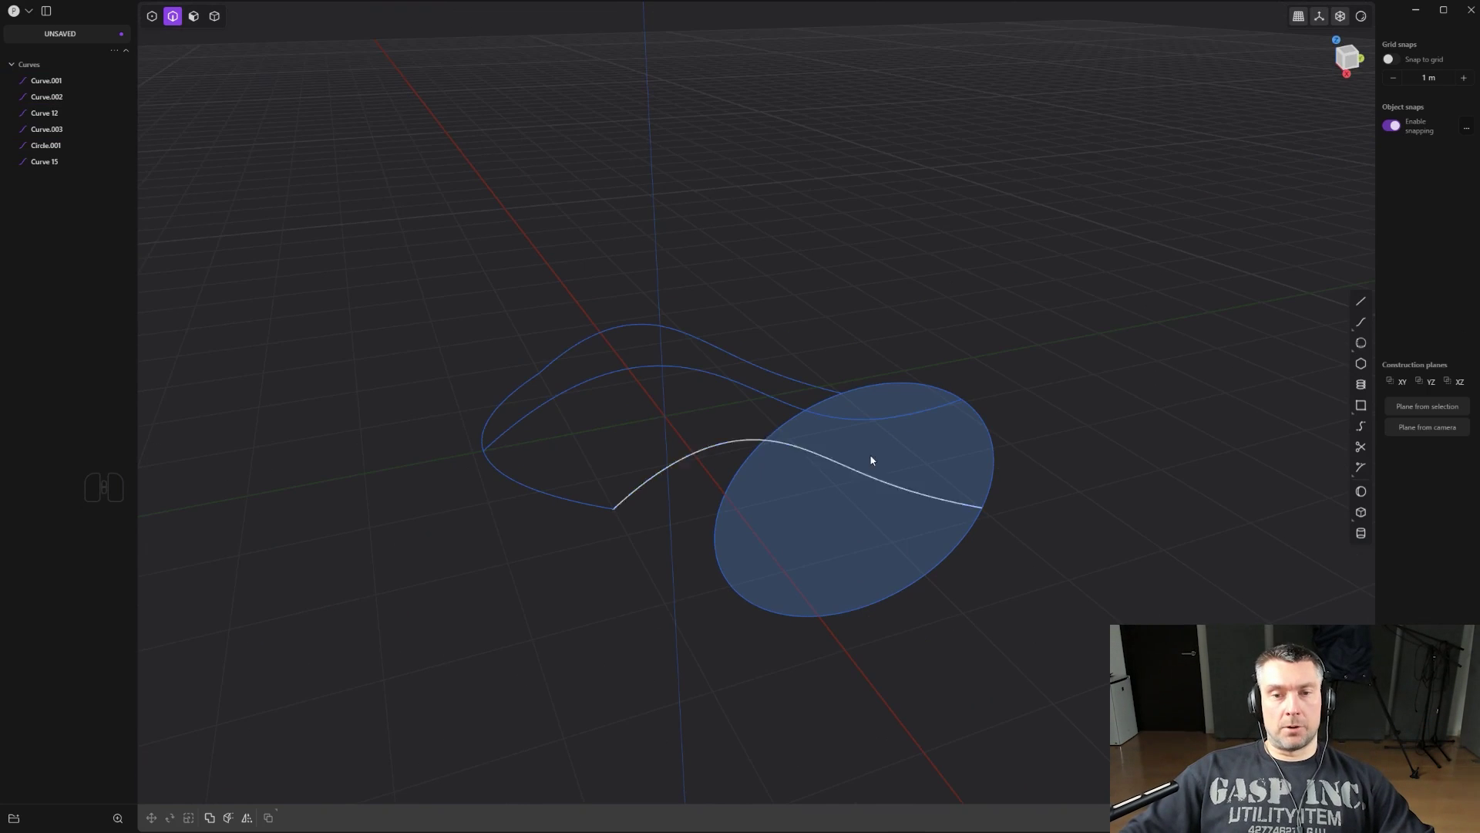
middle_click_drag(774, 432, 751, 332, "shift")
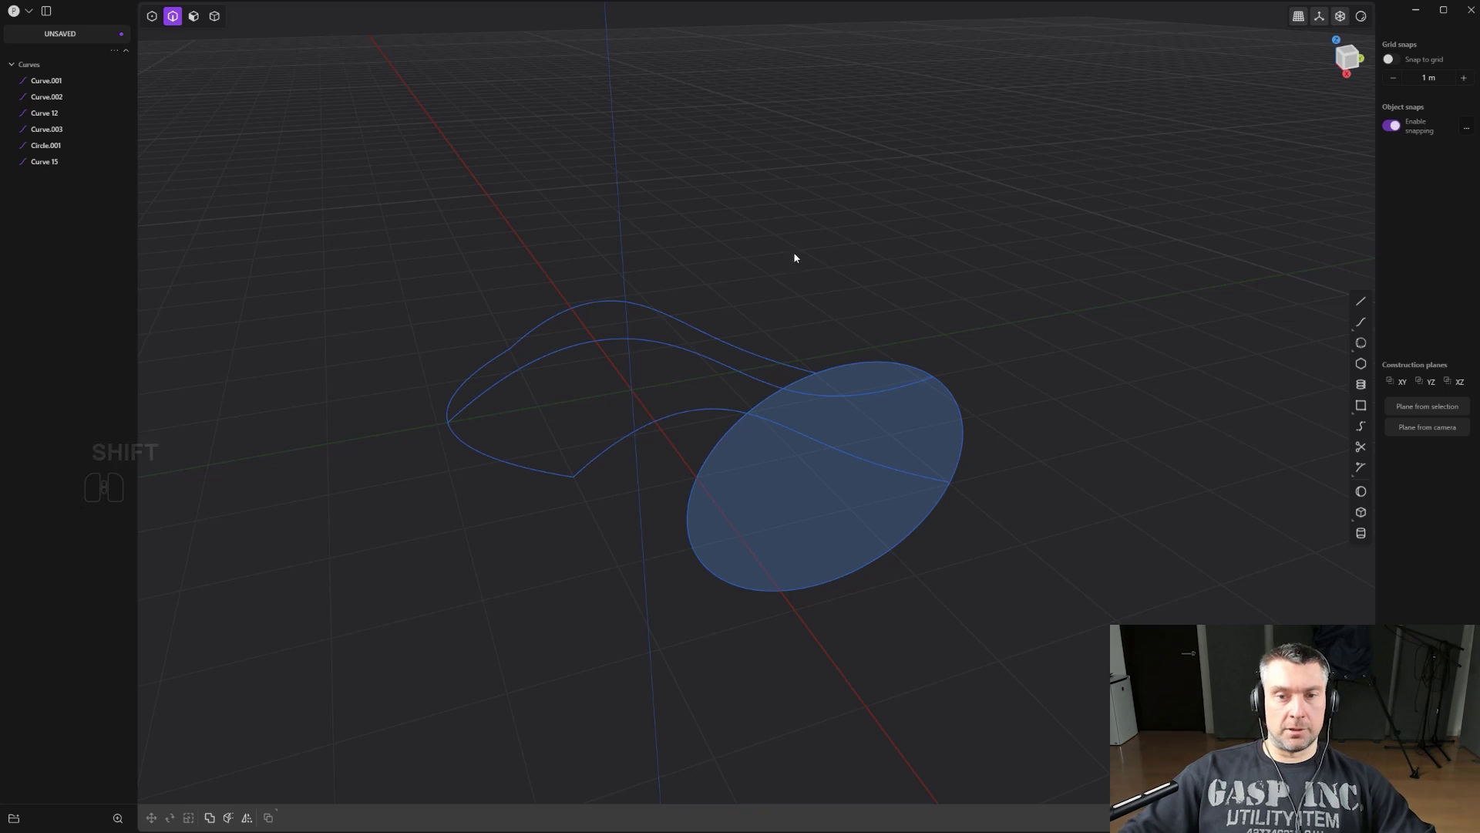
middle_click_drag(794, 257, 851, 289)
Try to build an XNurbs surface using the joined arc, outer profiles, spline and middle profile all as boundaries.
key("f")
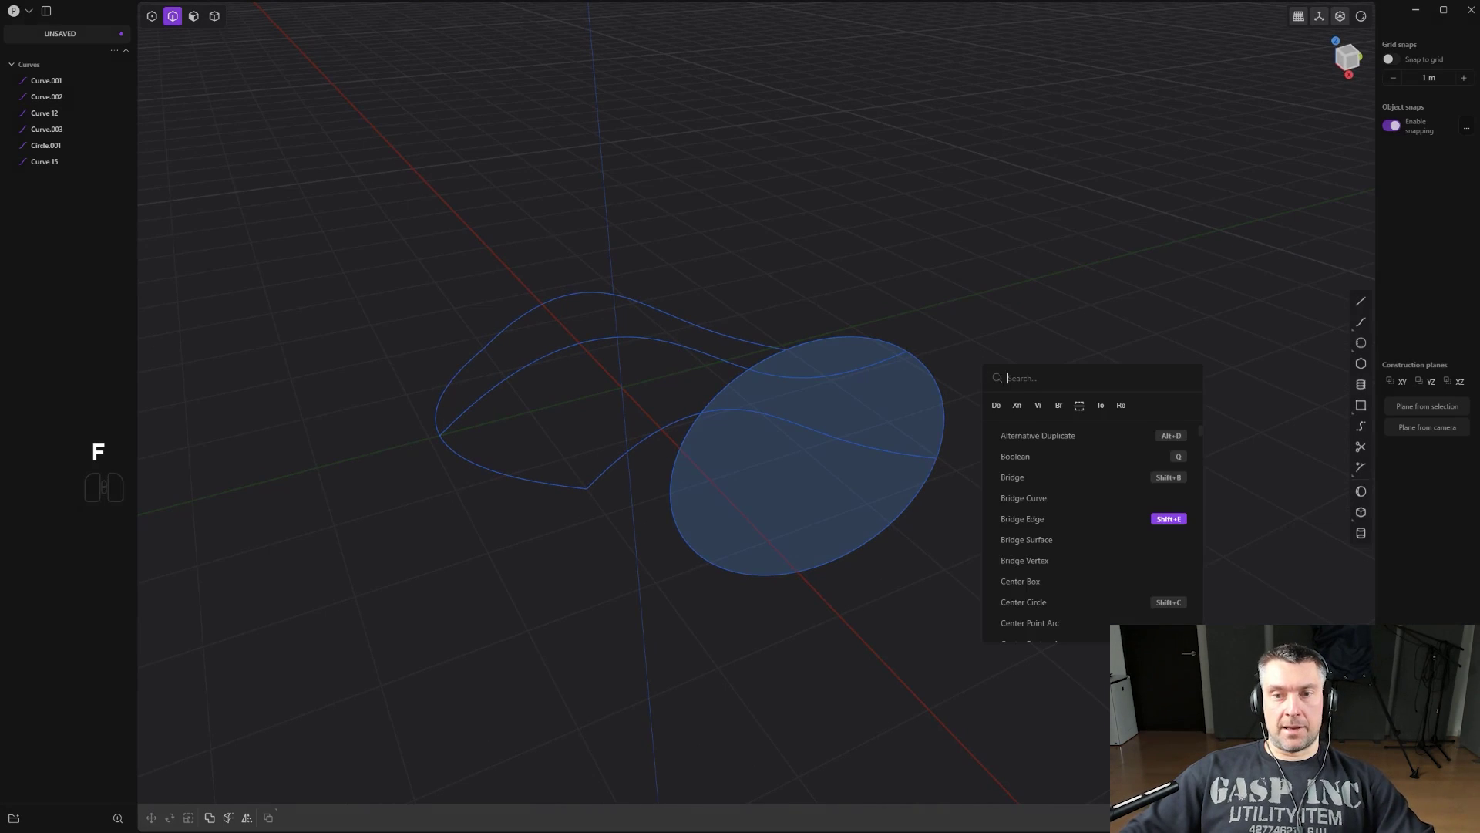
left_click(1017, 404)
left_click(935, 378)
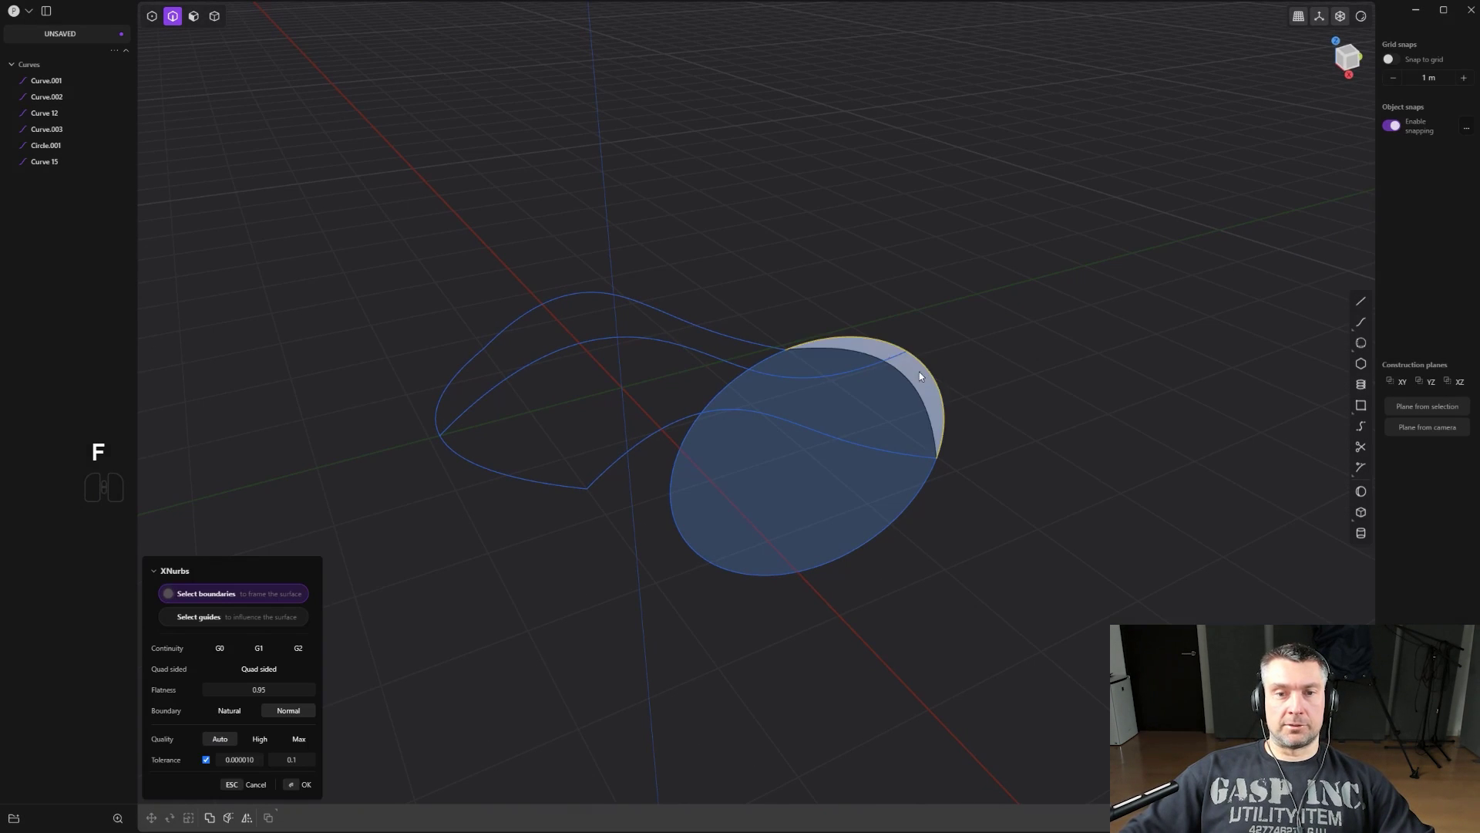
left_click(678, 321, "shift")
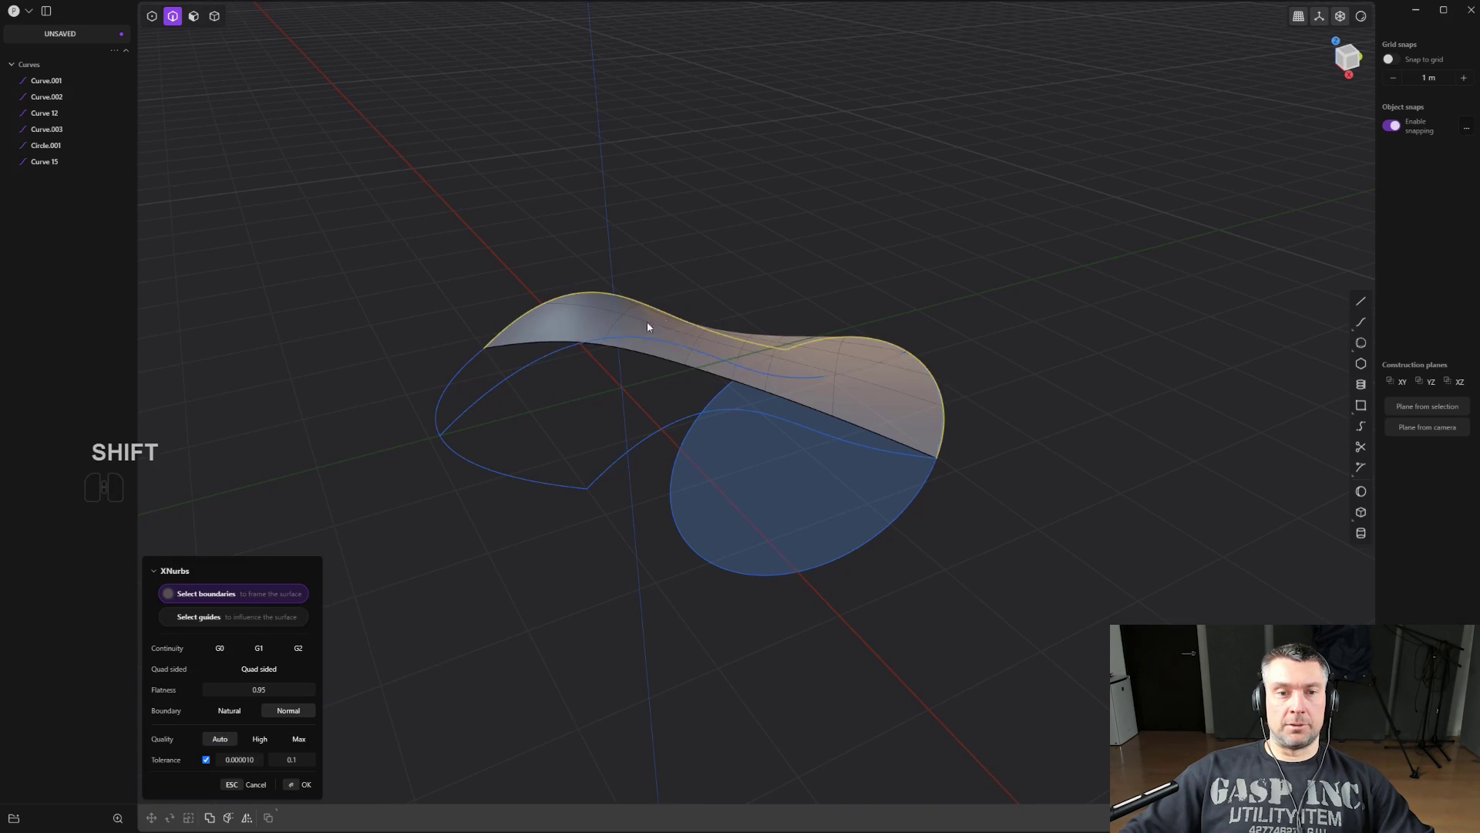
left_click(502, 479, "shift")
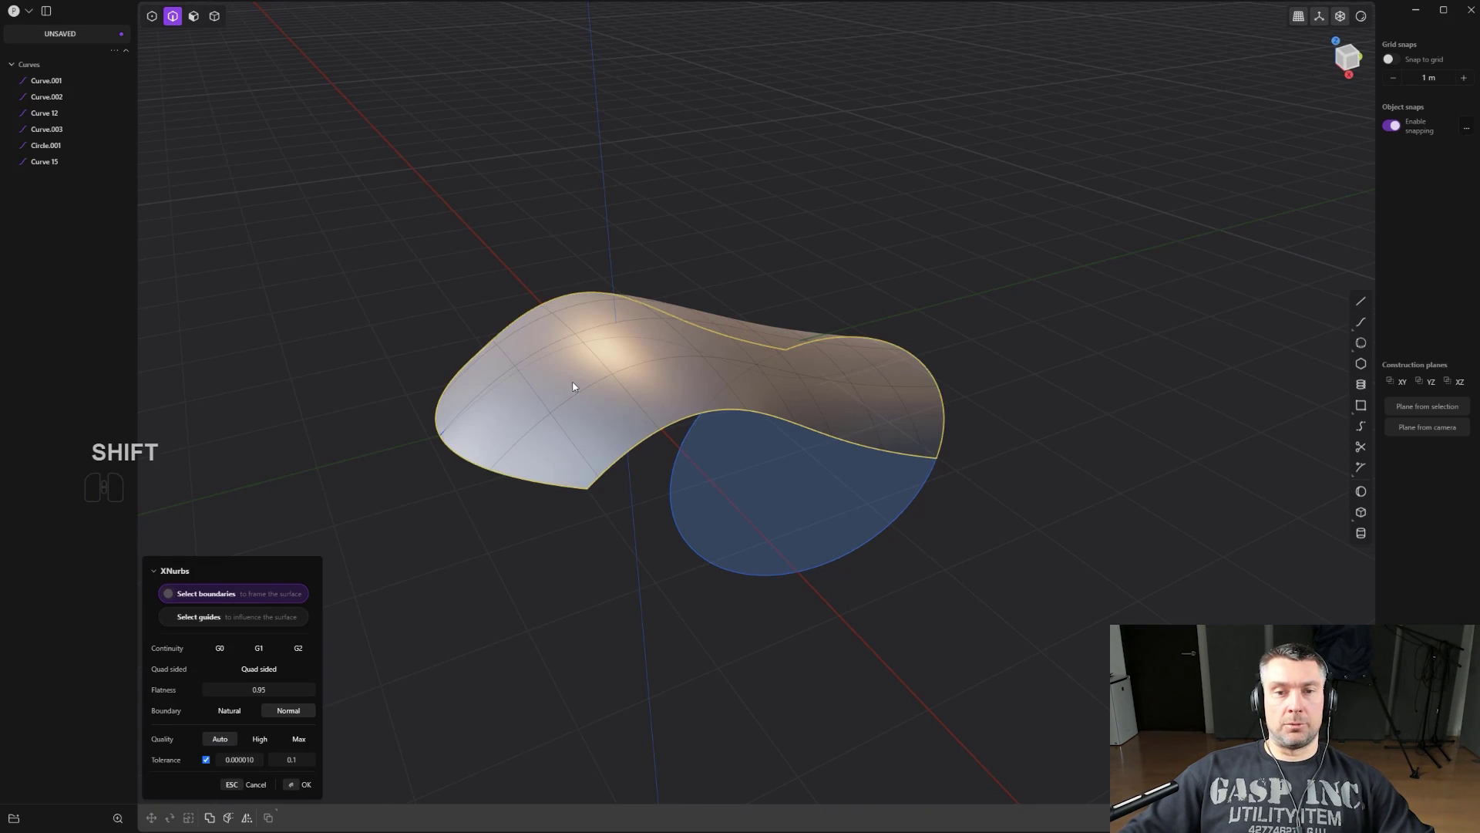
middle_click_drag(609, 381, 653, 420)
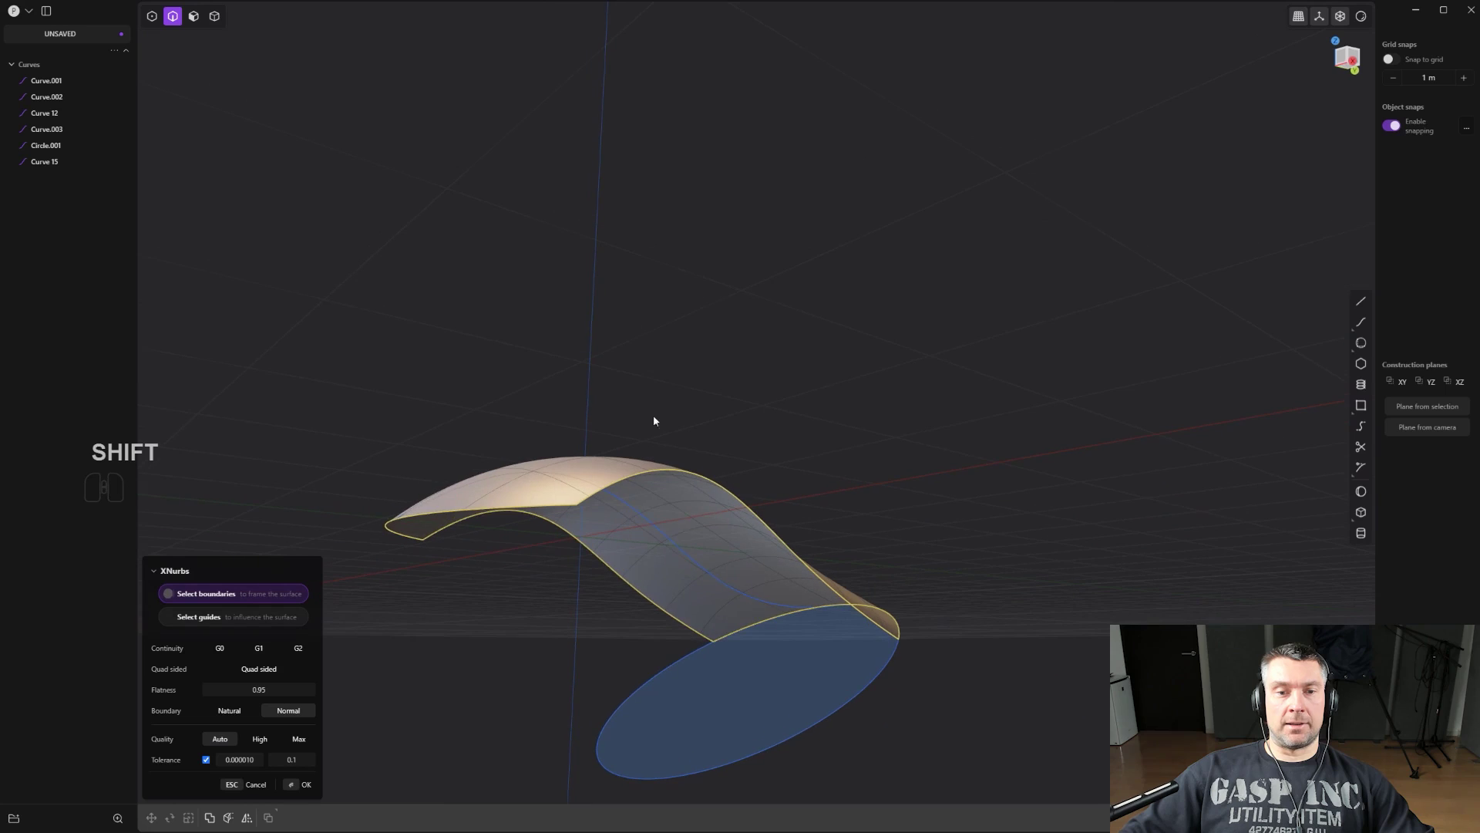
left_click(678, 549, "shift")
middle_click_drag(754, 403, 867, 355)
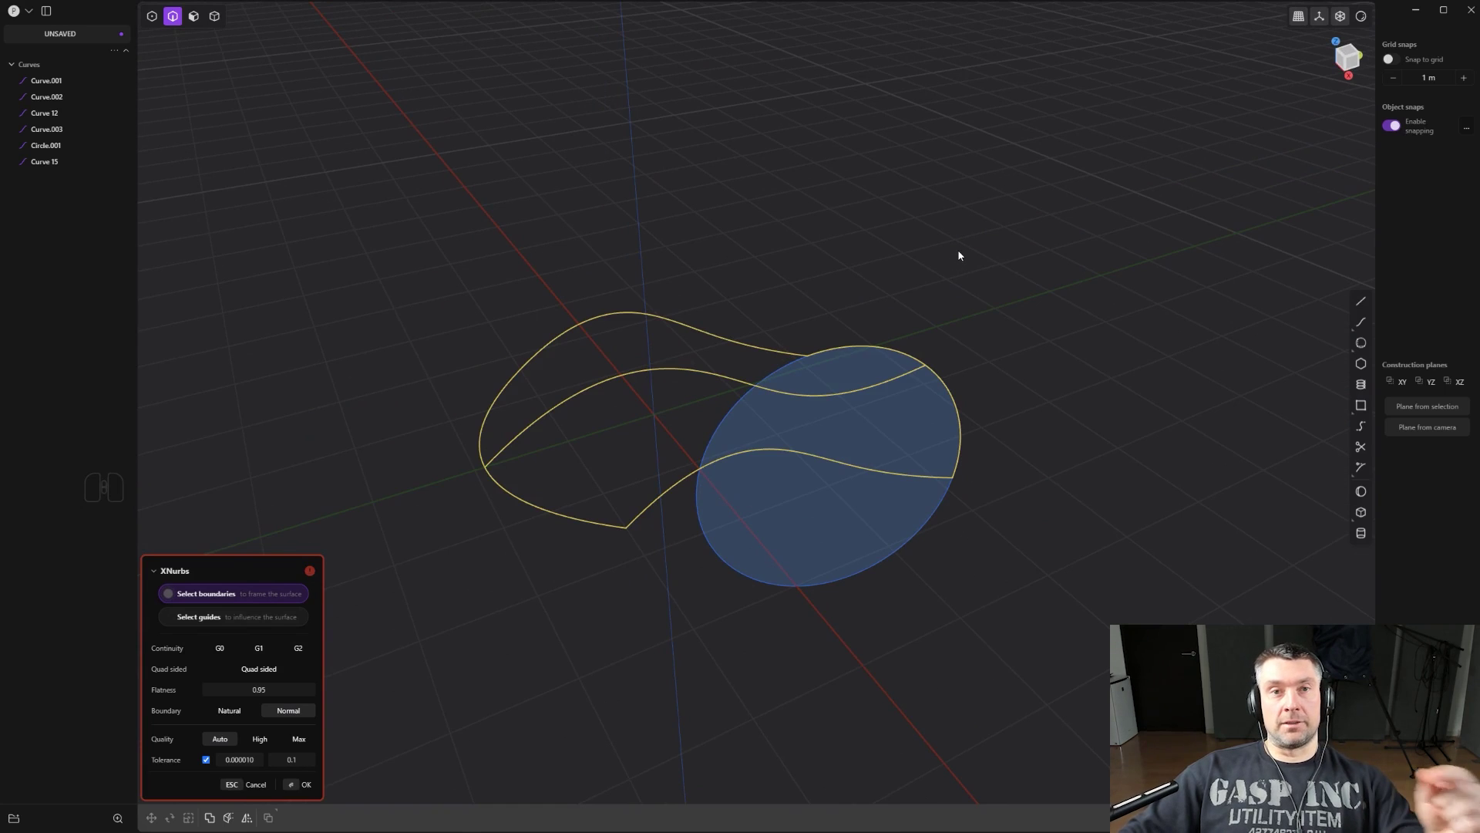
key("Escape")
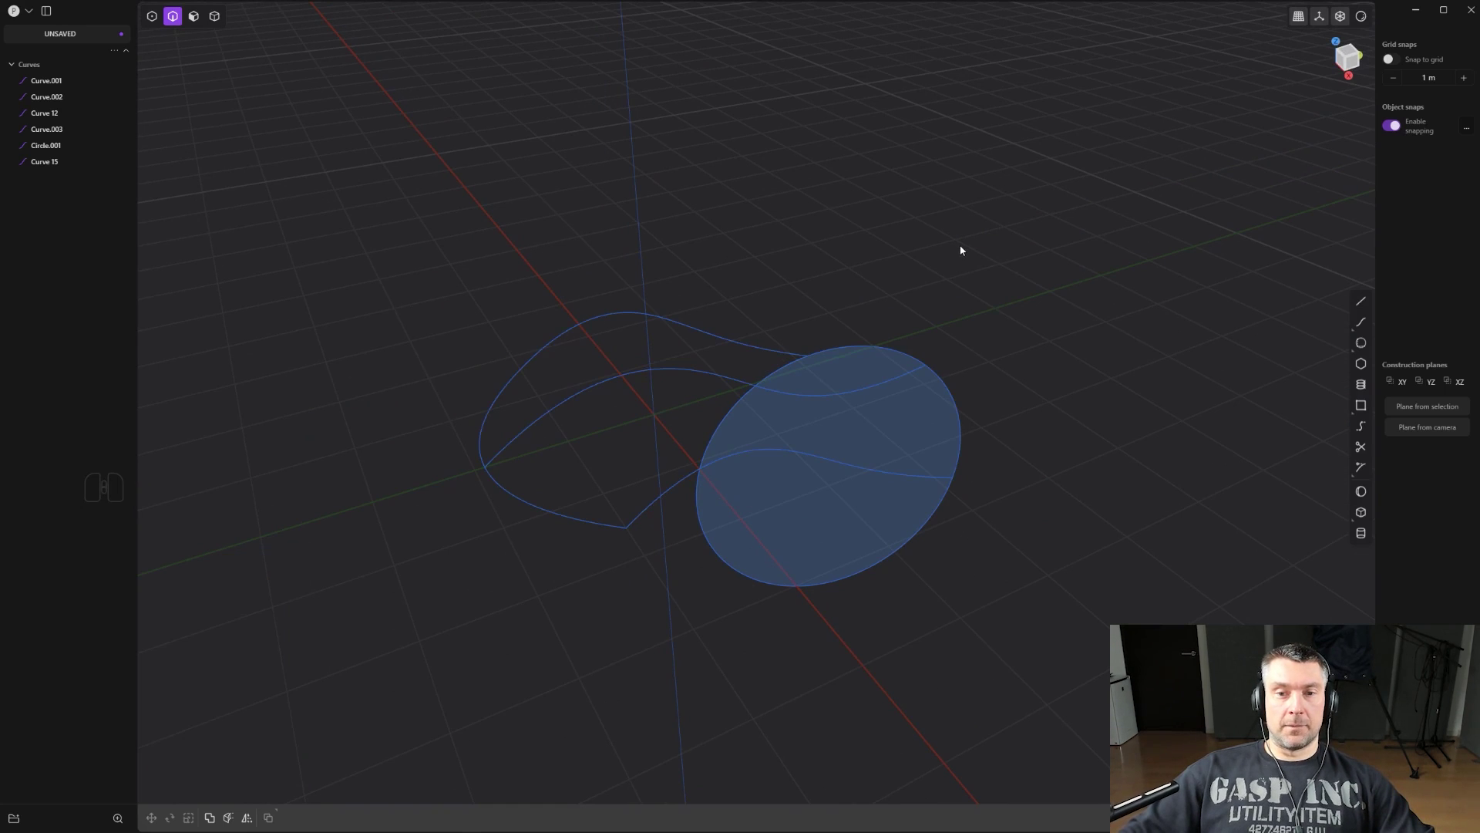
Select the joined arc, both outer profiles and the spline, and start an XNurbs surface bounded by them.
left_click(908, 353)
left_click(712, 337, "shift")
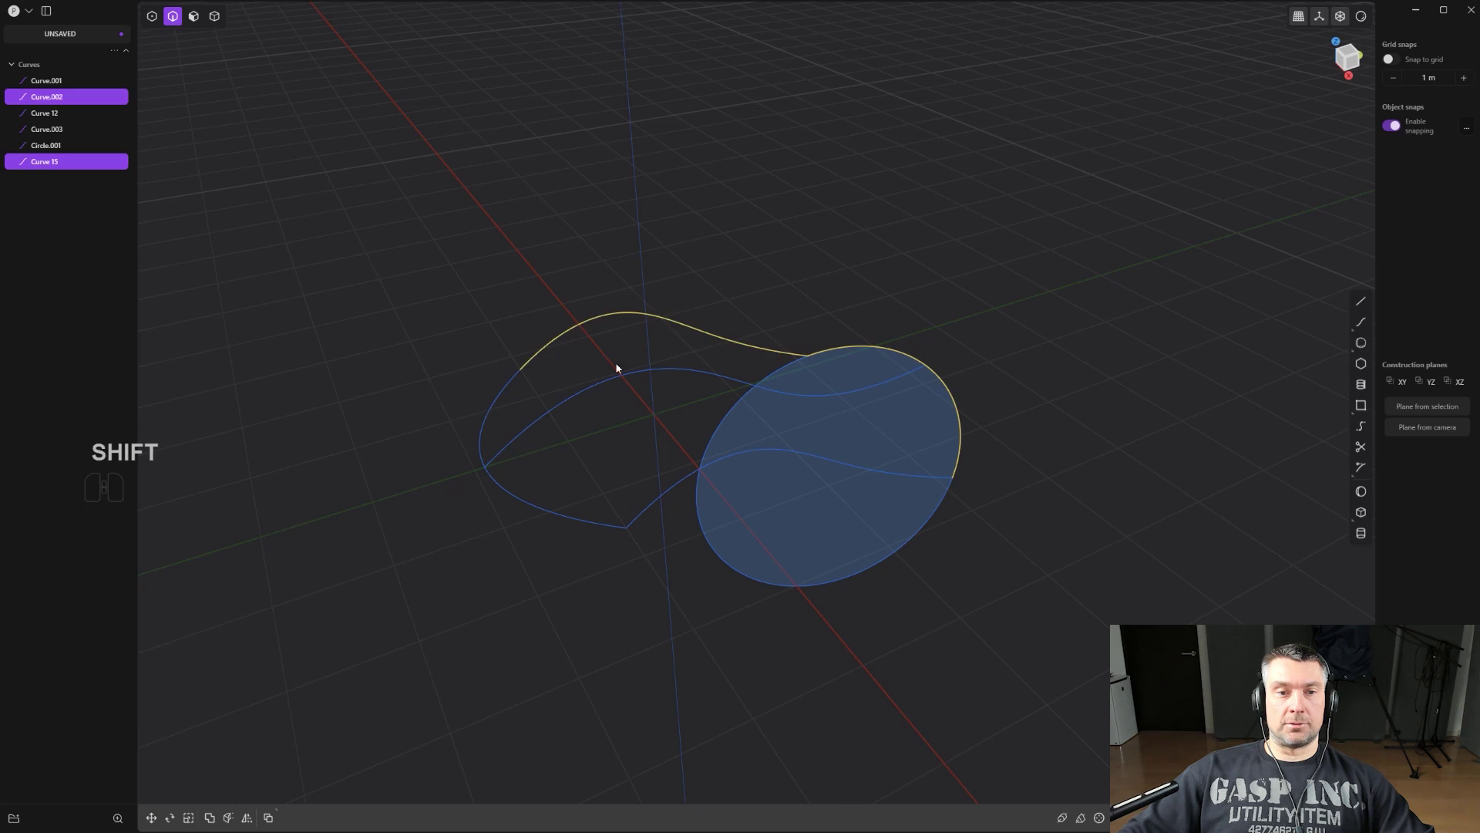
left_click(486, 423, "shift")
left_click(671, 496, "shift")
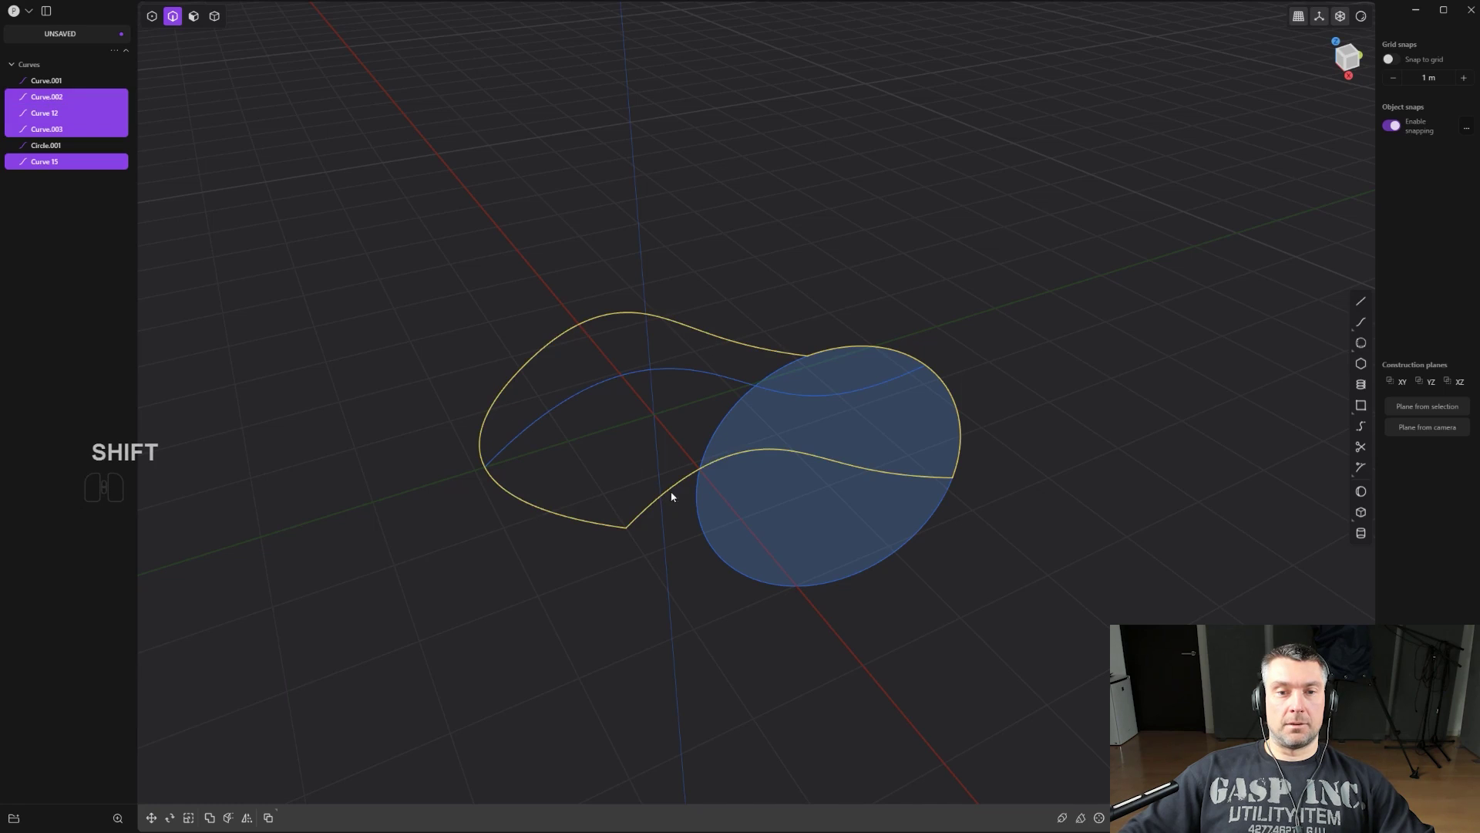
key("f")
left_click(770, 475)
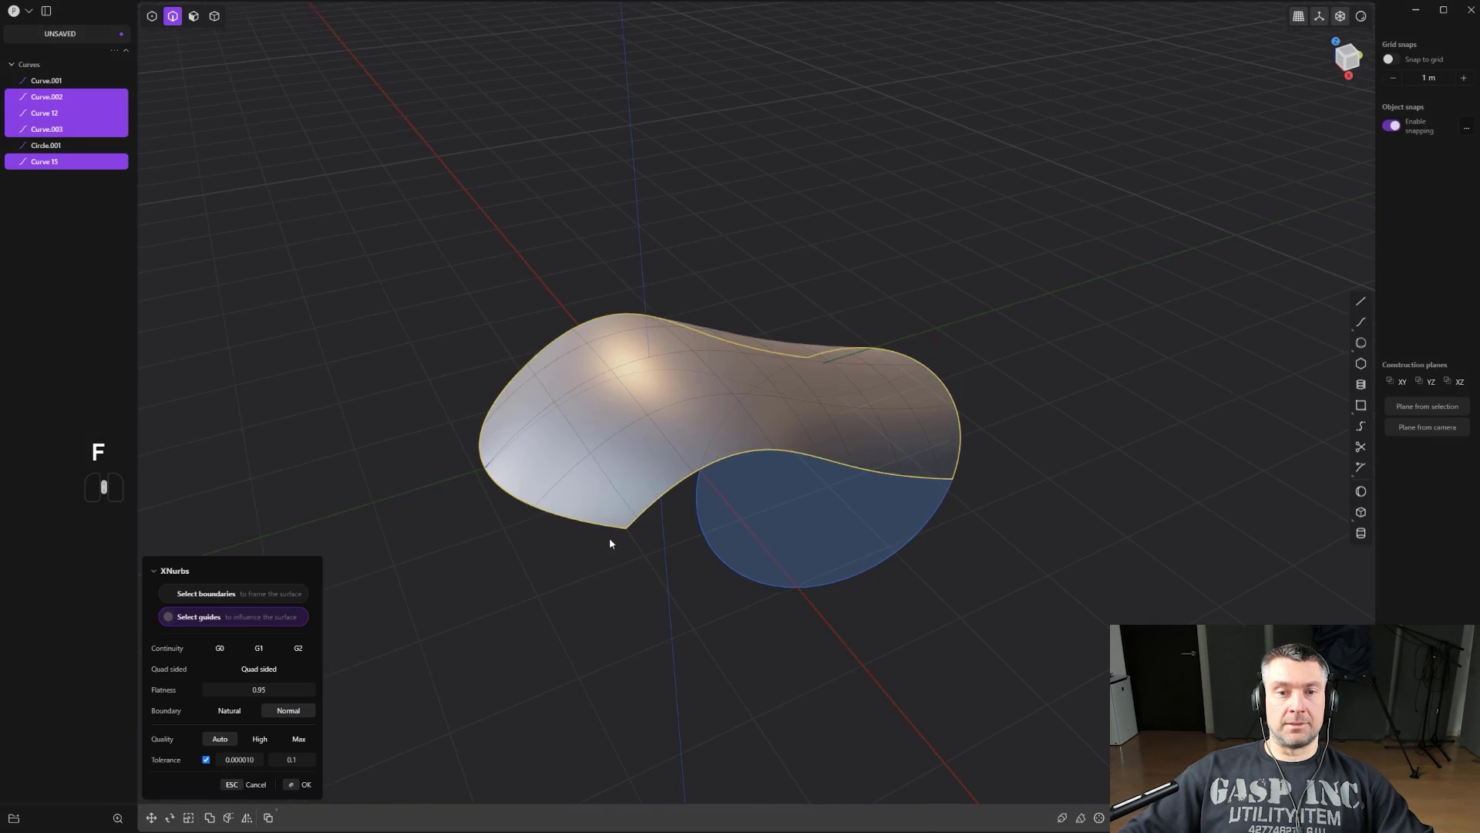
Add the middle profile curve as the XNurbs guide and create the surface.
middle_click_drag(609, 540, 677, 620)
left_click(706, 637, "shift")
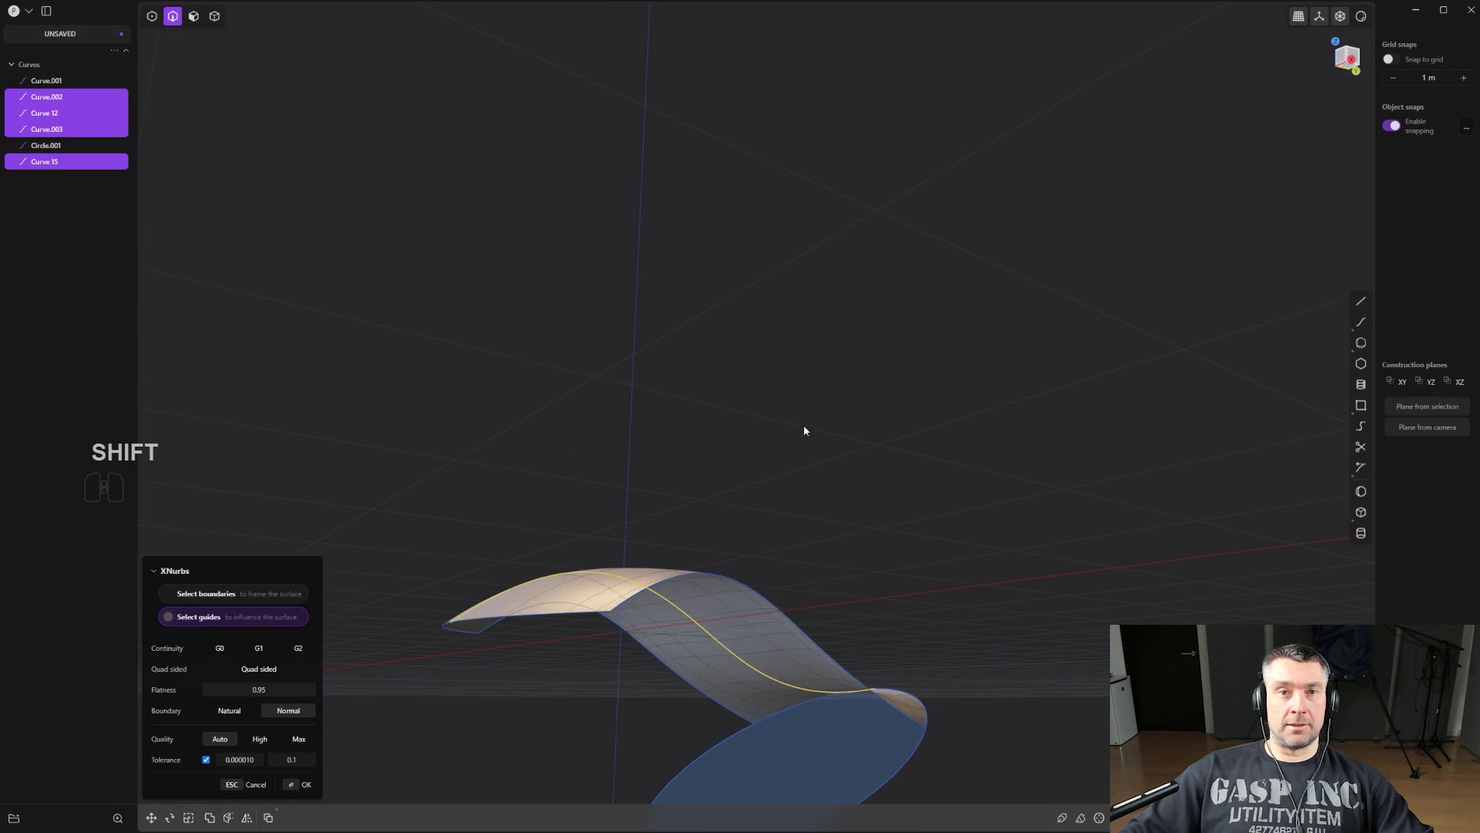
middle_click_drag(804, 430, 799, 330)
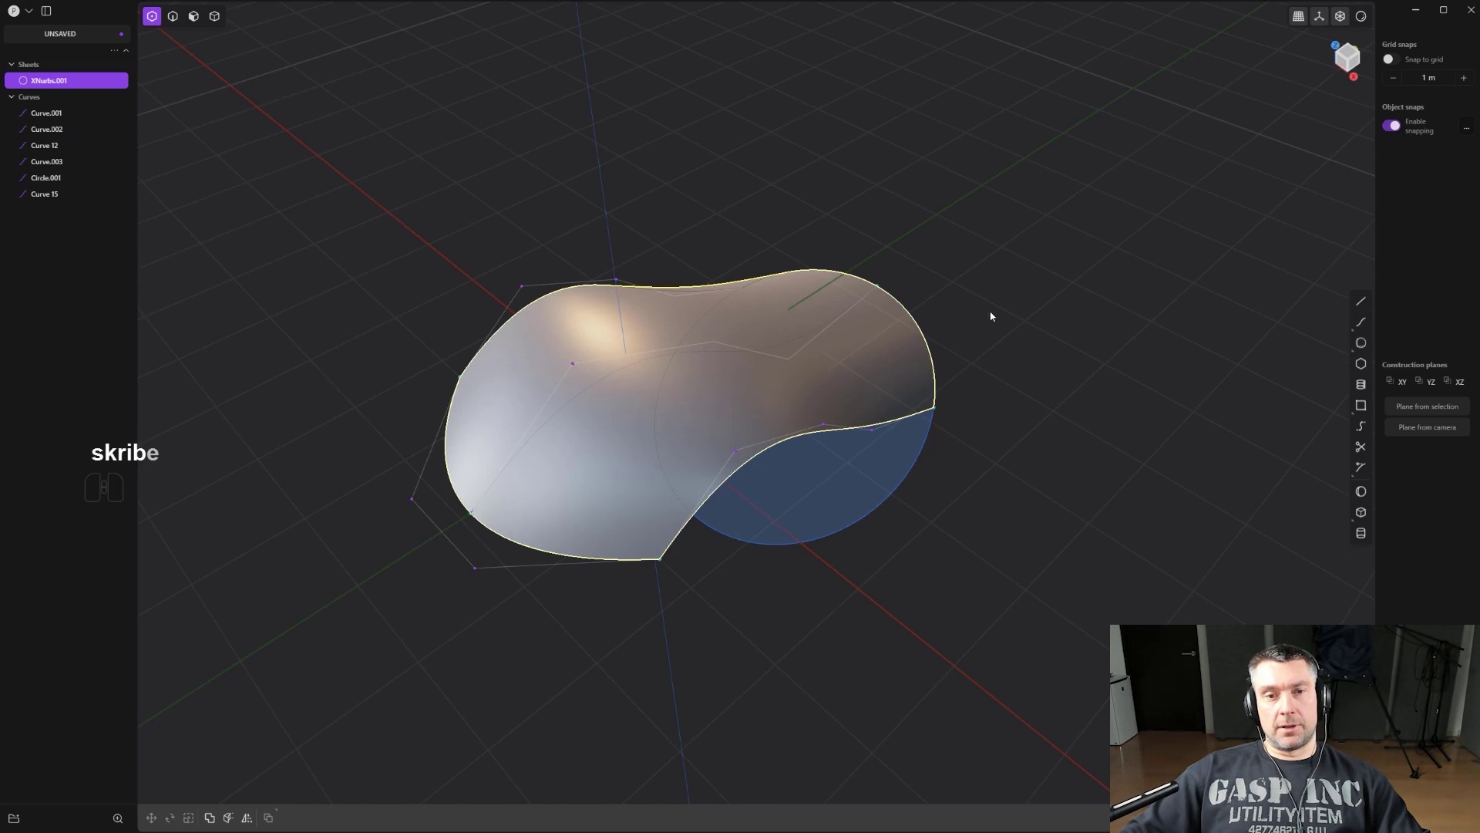
middle_click_drag(987, 402, 948, 368)
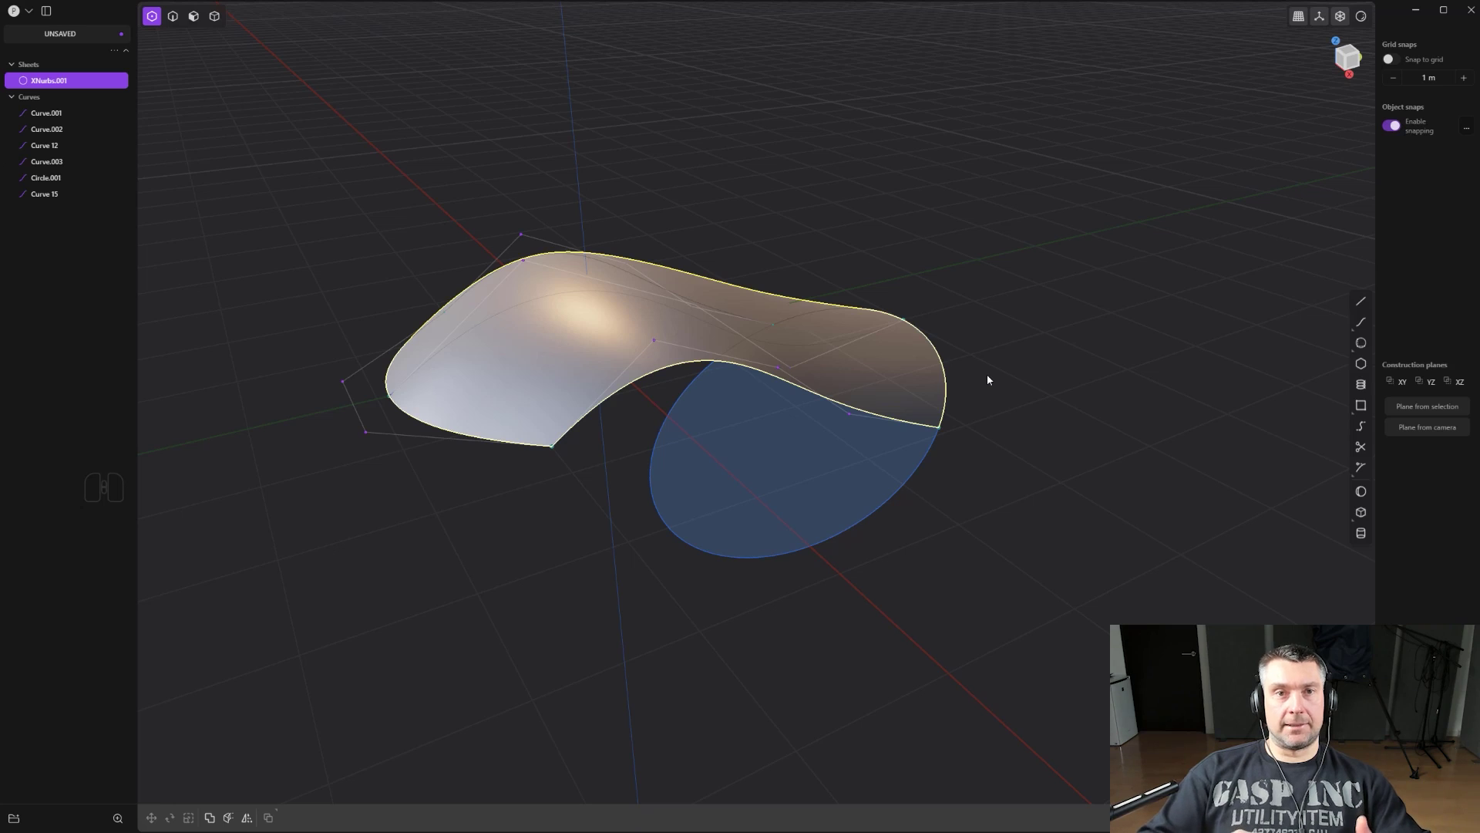
scroll(719, 312, "up", 2)
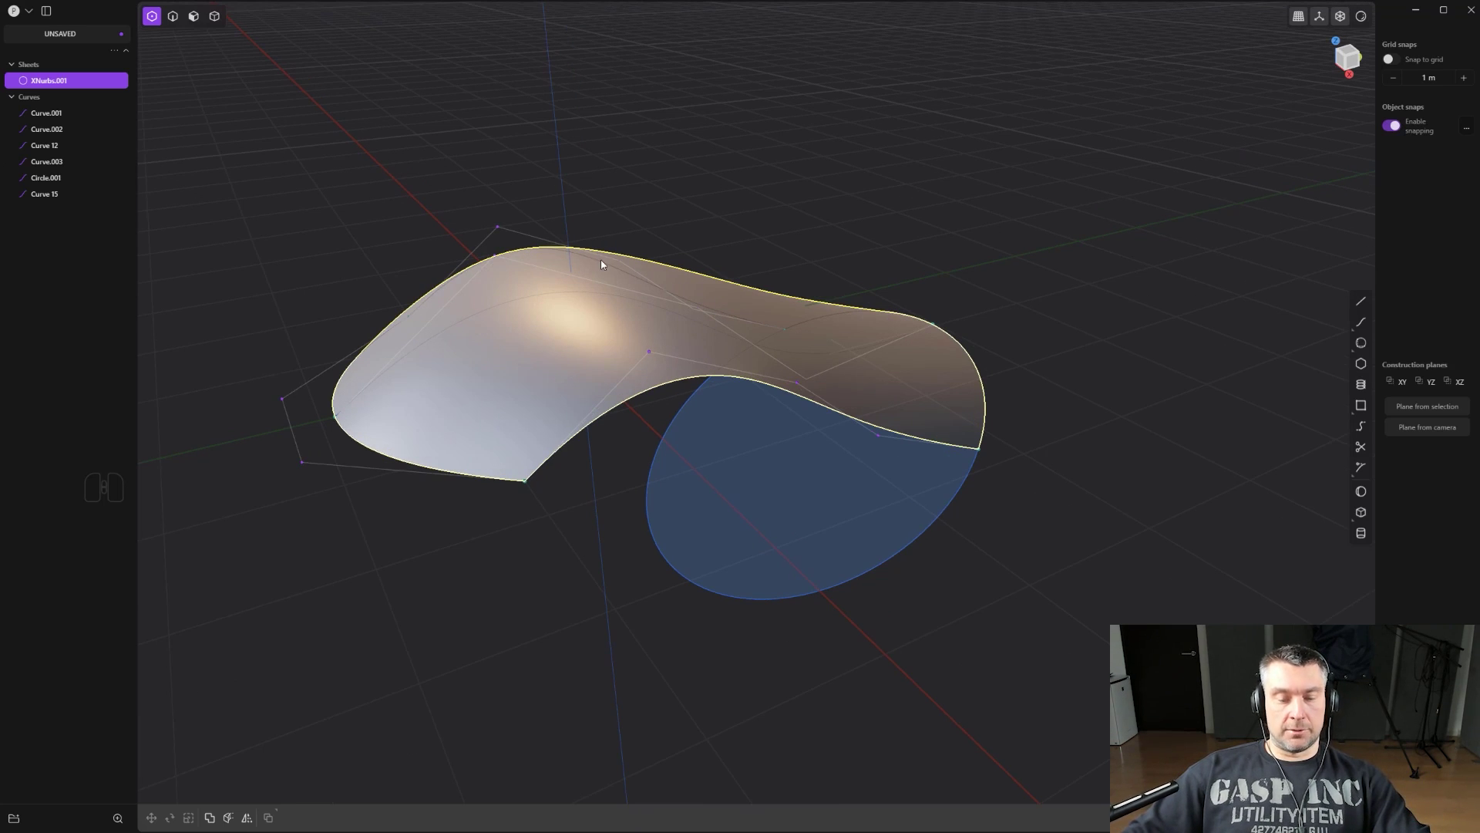
Select the whole XNurbs surface, delete it, and undo back to the state with only the curves.
key("4")
middle_click_drag(681, 222, 735, 195, "shift")
scroll(773, 178, "down", 1)
left_click(774, 178)
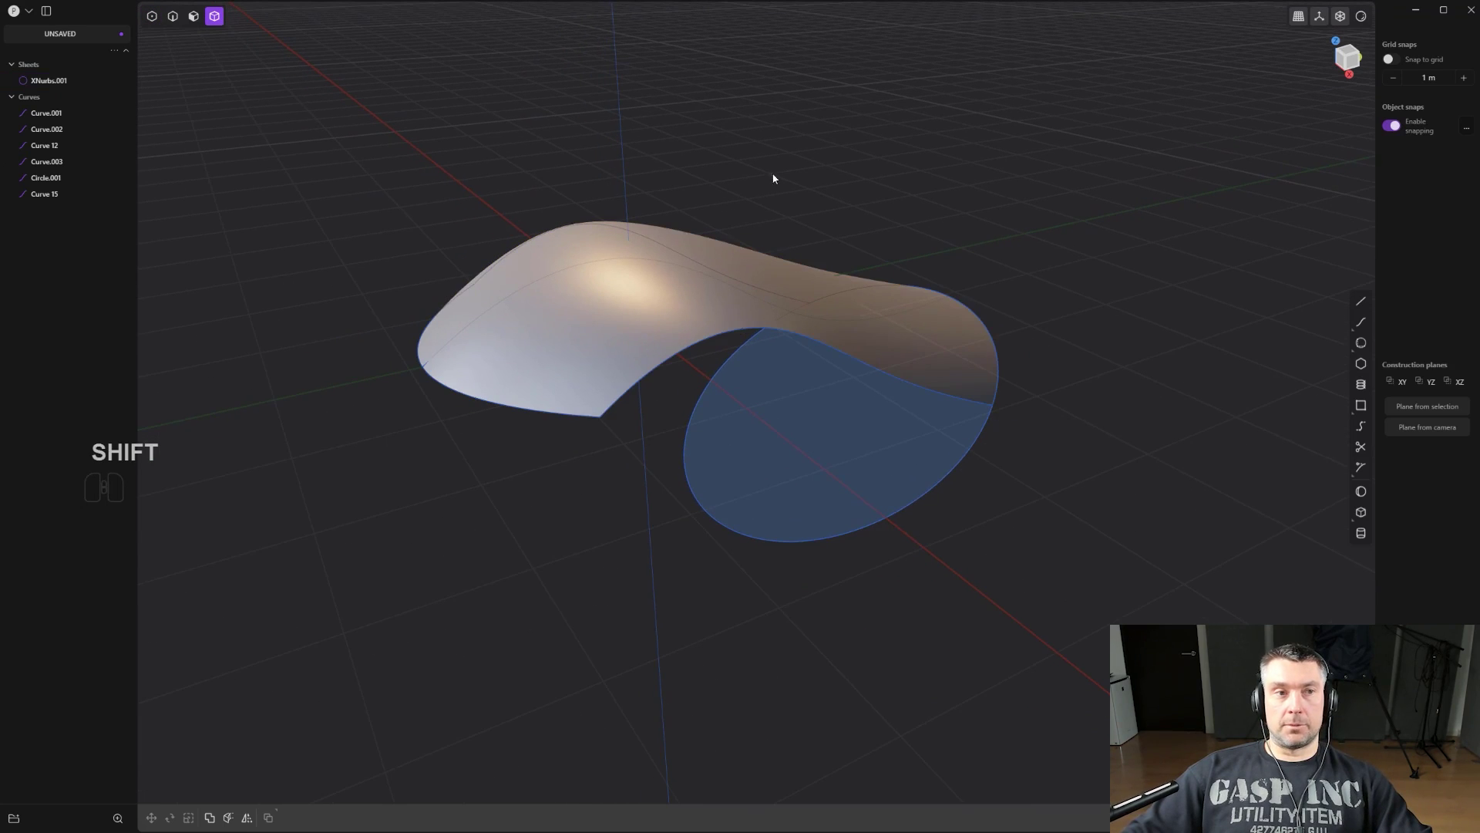
left_click(663, 304)
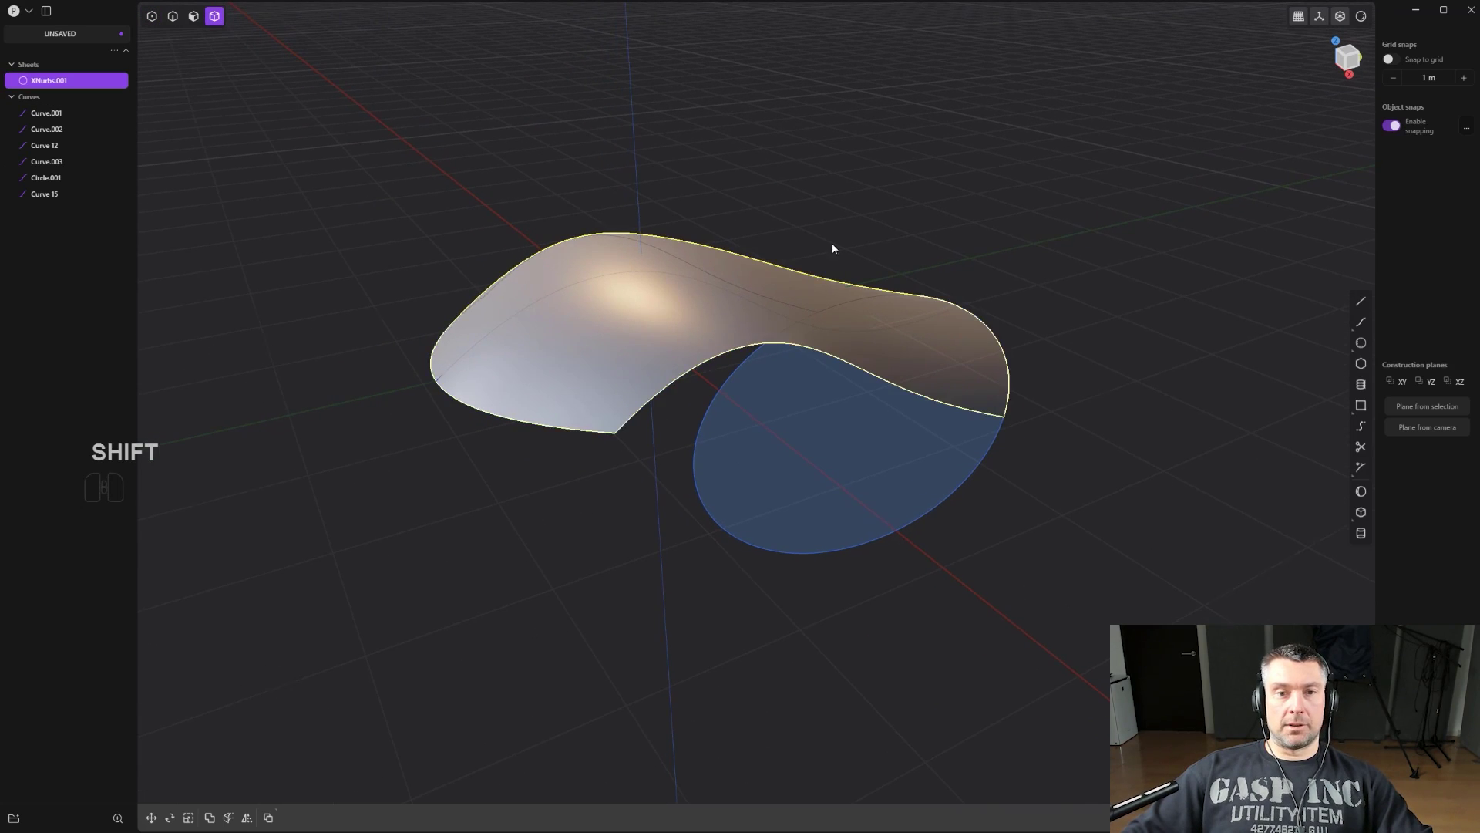
scroll(832, 245, "up", 1)
key("x")
key("ctrl+z")
key("ctrl+z")
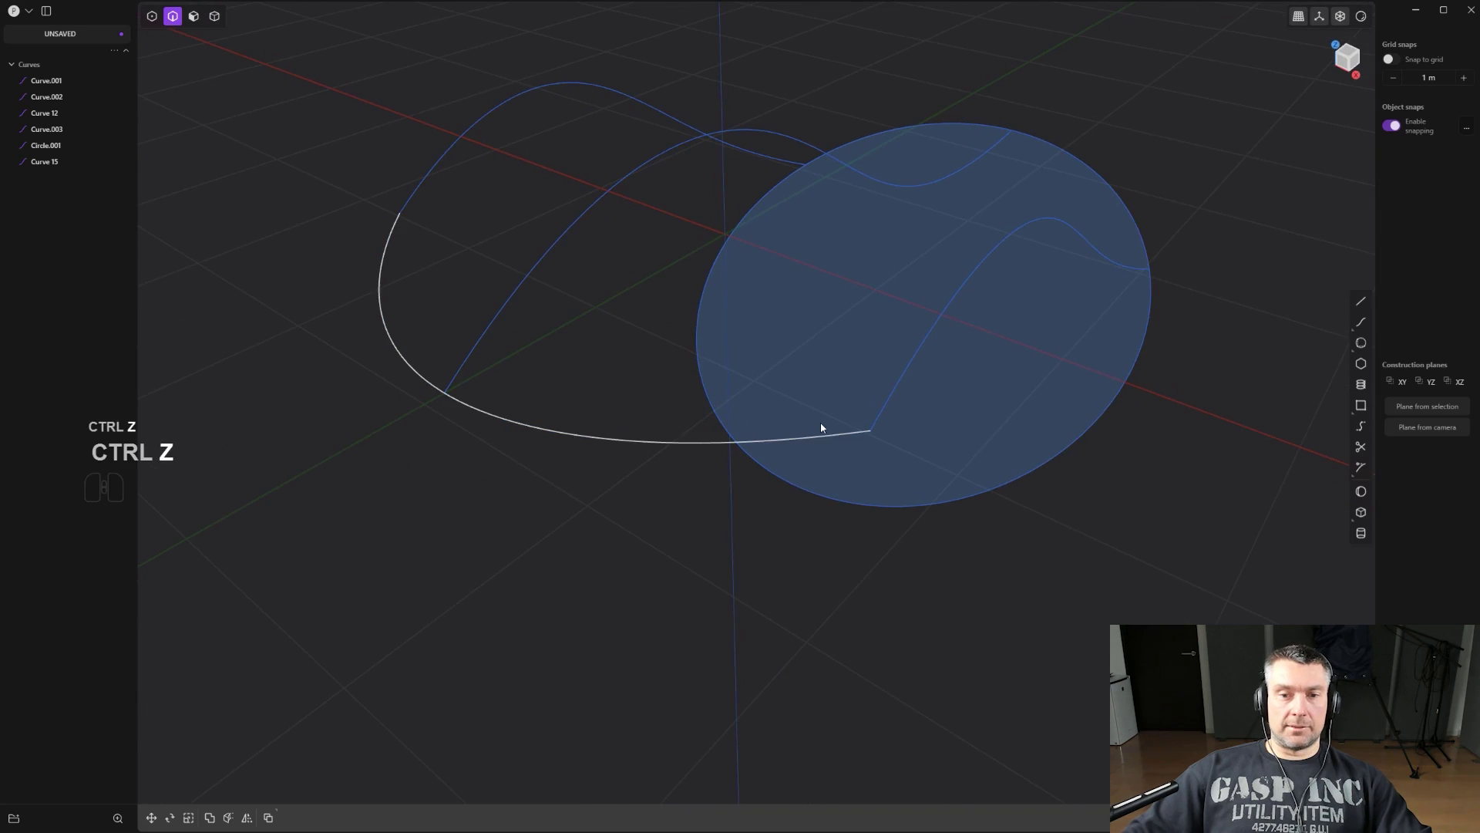
Move the end spline about -0.11 m along Y, away from the profile curve endpoints.
left_click(828, 442)
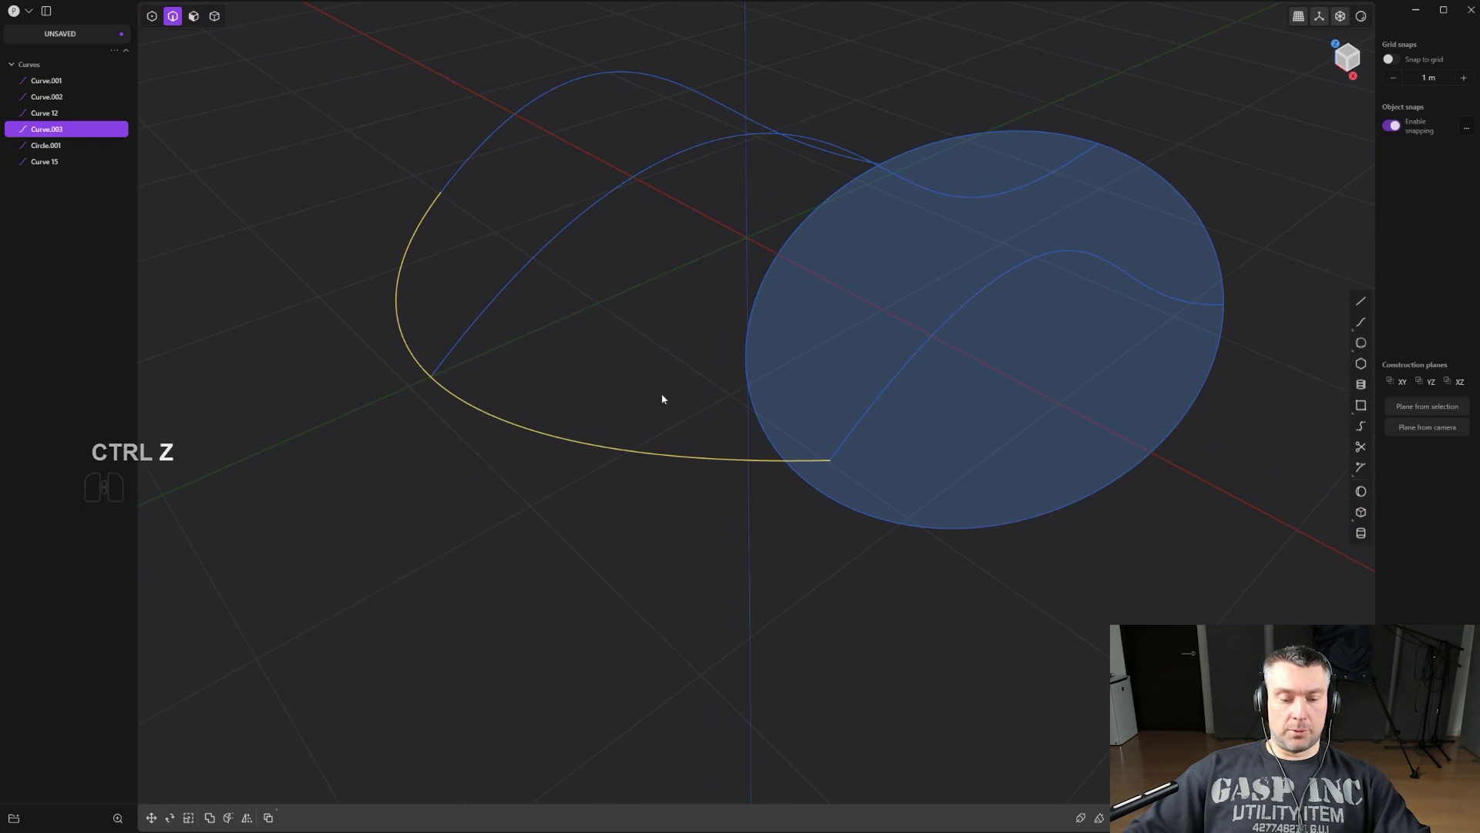
key("g")
left_click_drag(544, 330, 525, 339)
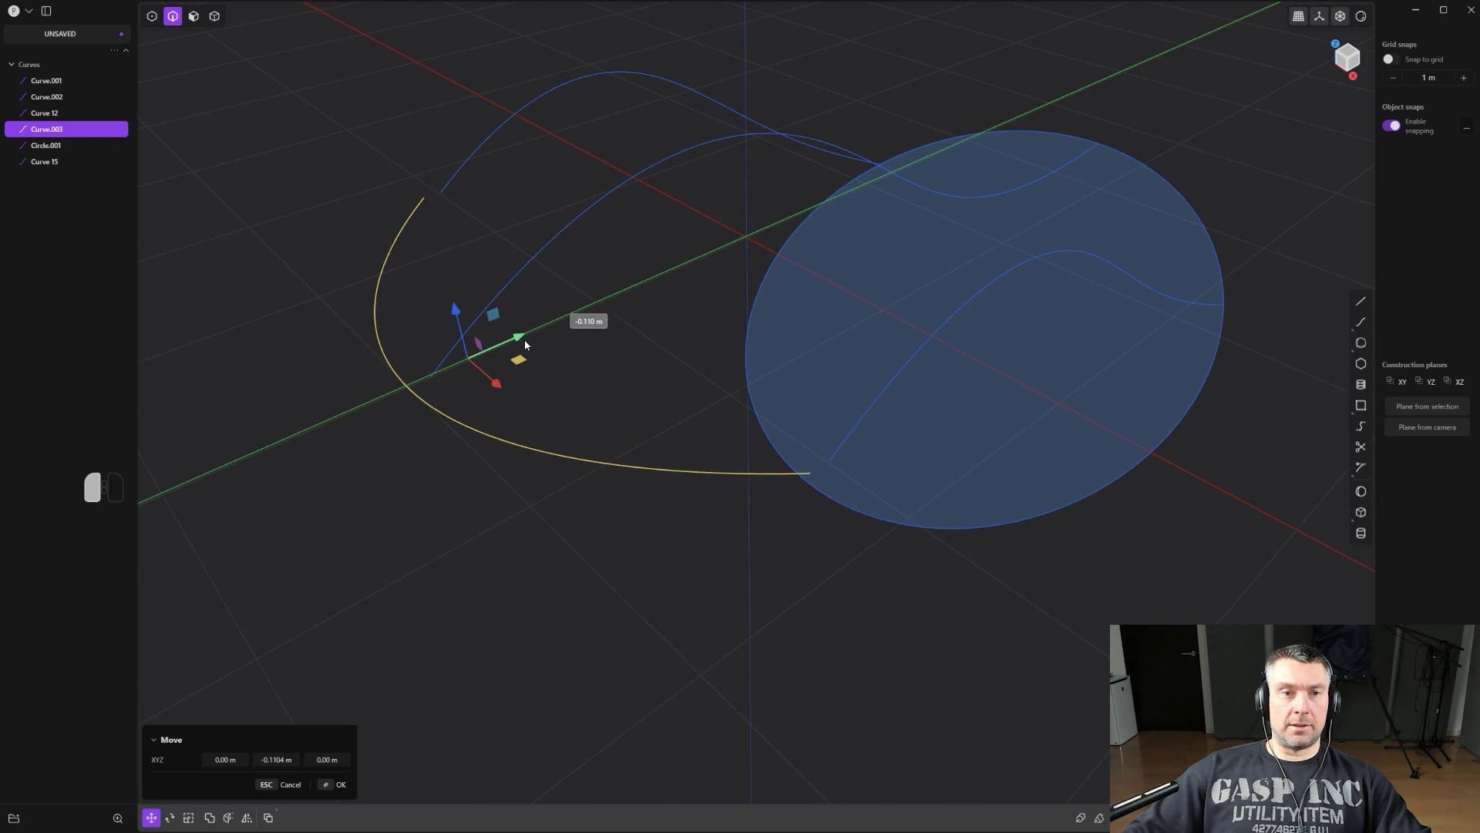
right_click(580, 334)
Move the spline's near endpoint and snap it accurately onto the endpoint of the adjacent outer profile curve.
key("1")
left_click(810, 473)
scroll(832, 502, "up", 1)
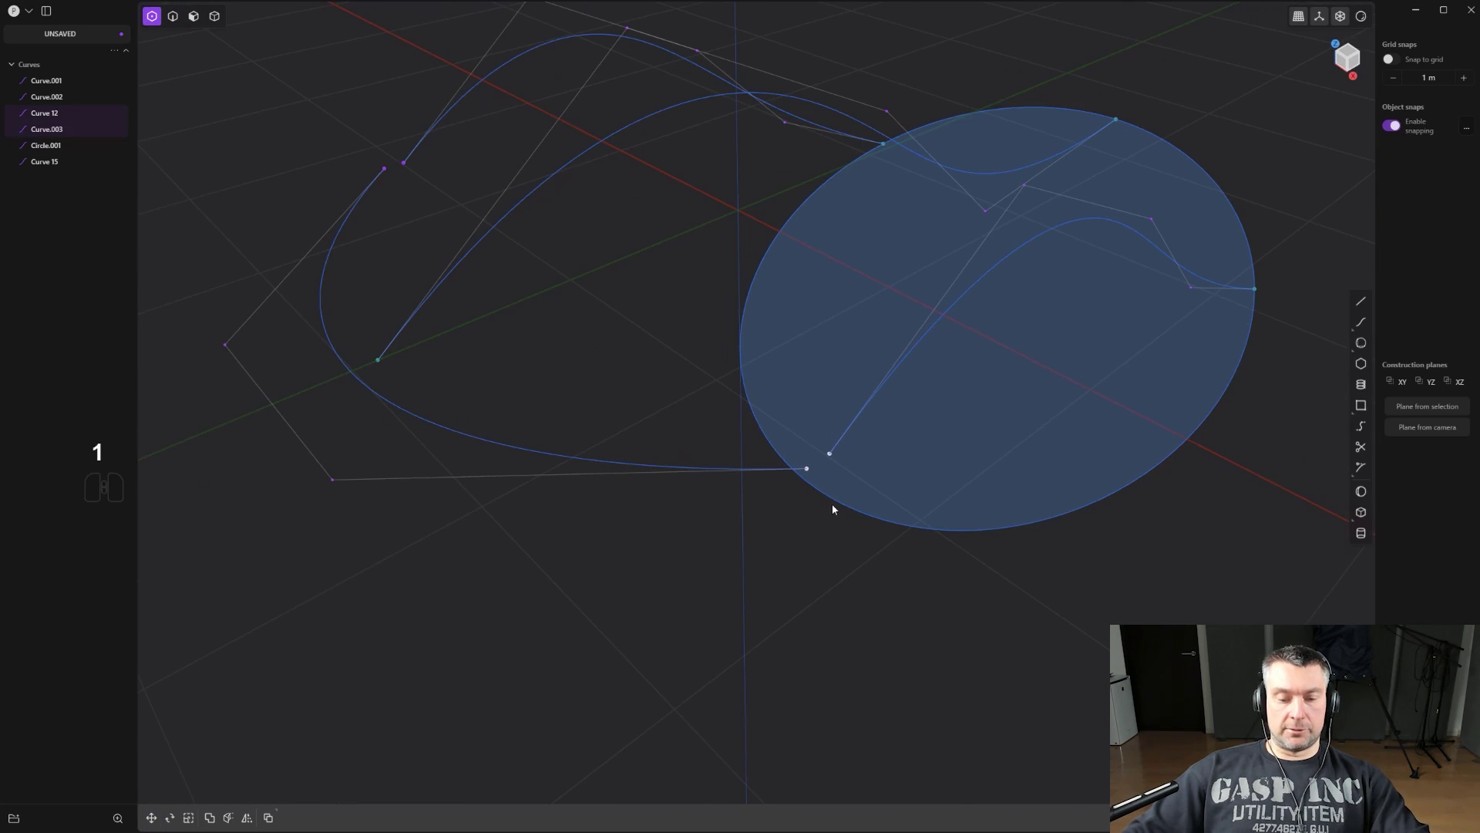
key("ctrl+z")
key("g")
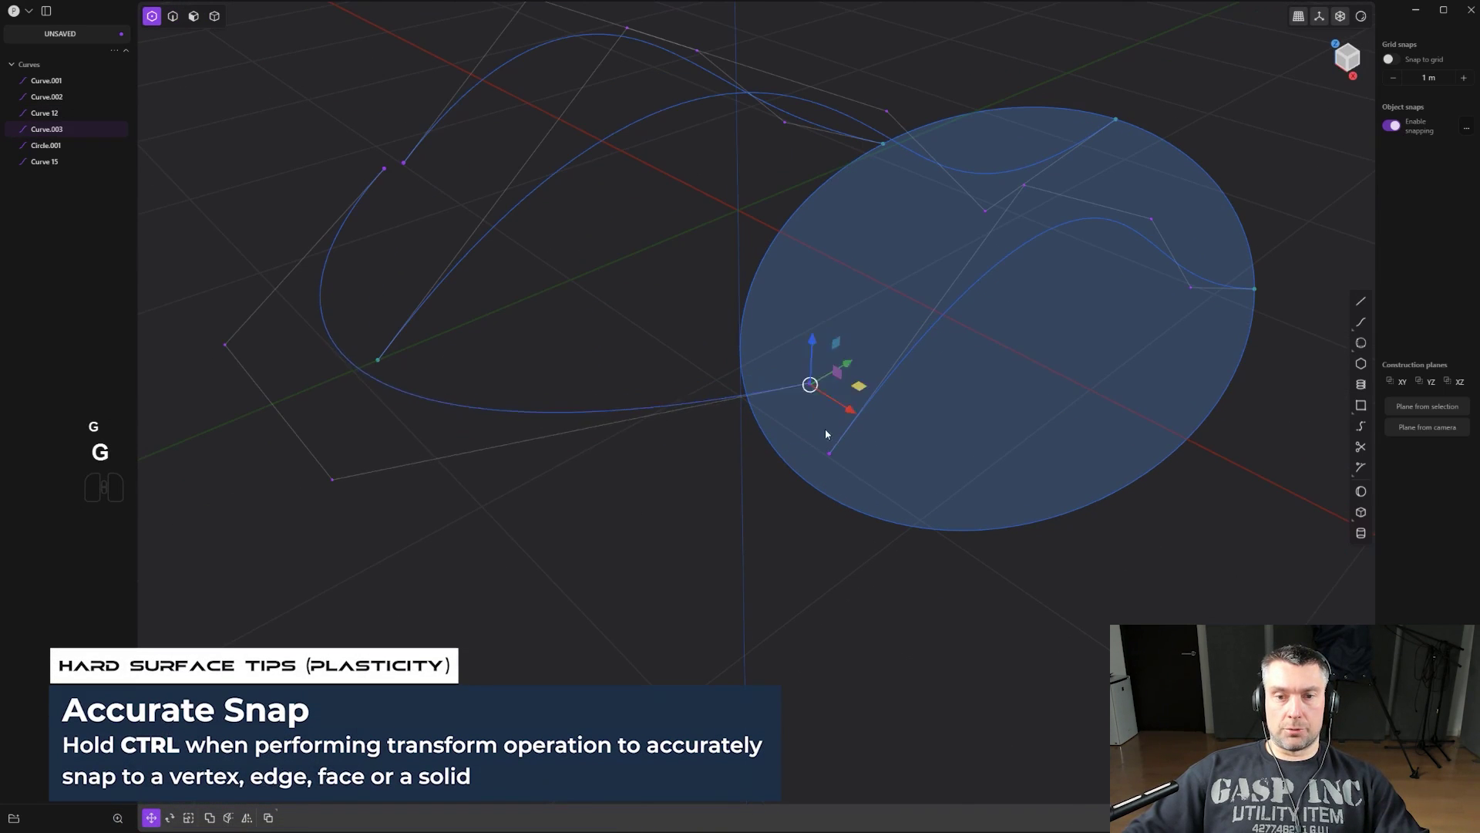
key("ctrl")
left_click(829, 453)
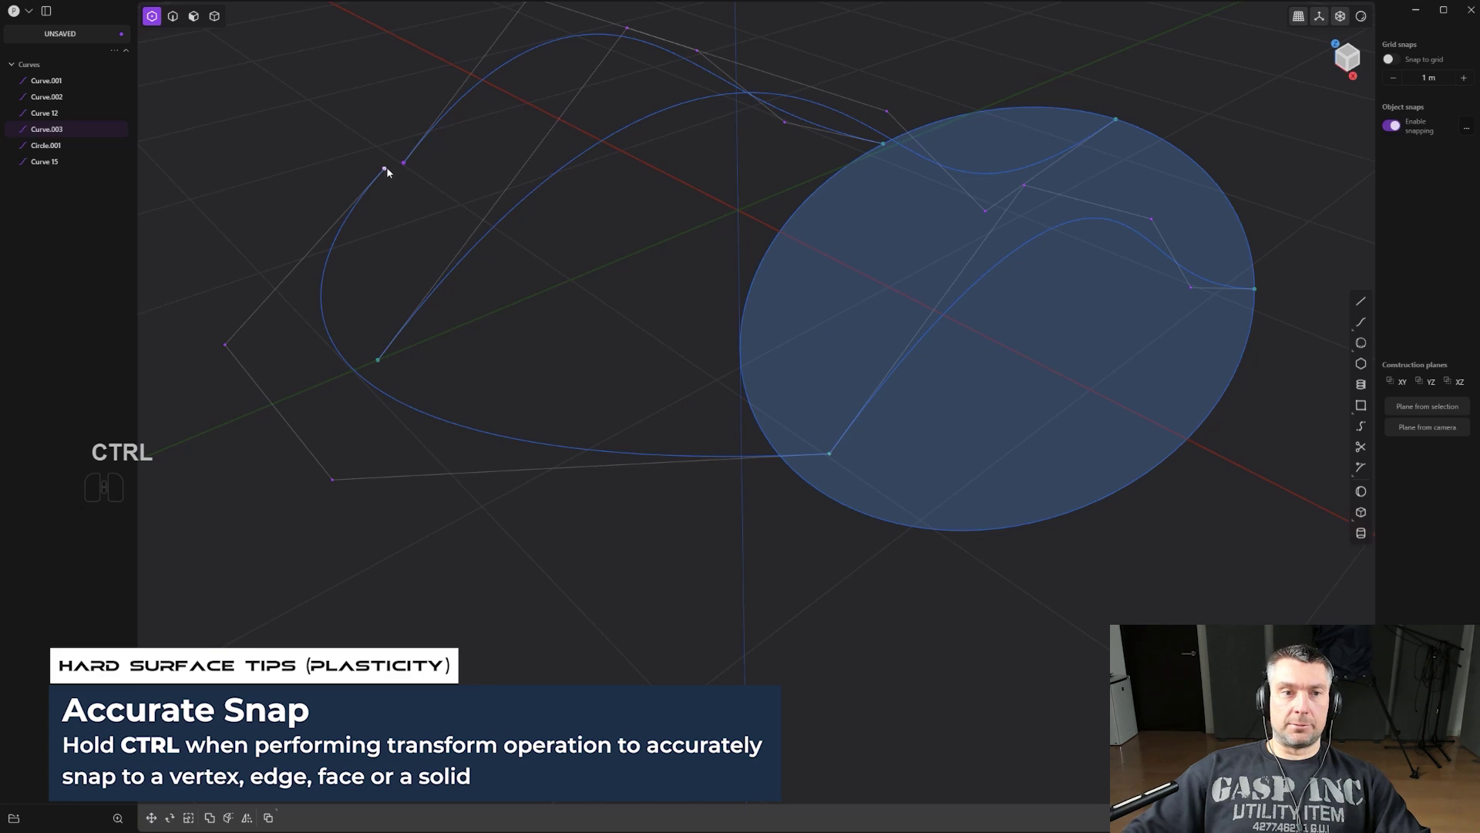
Select the three profile curves and start a Loft surface through them.
key("2")
middle_click_drag(472, 206, 813, 413, "shift")
left_click(831, 418, "shift")
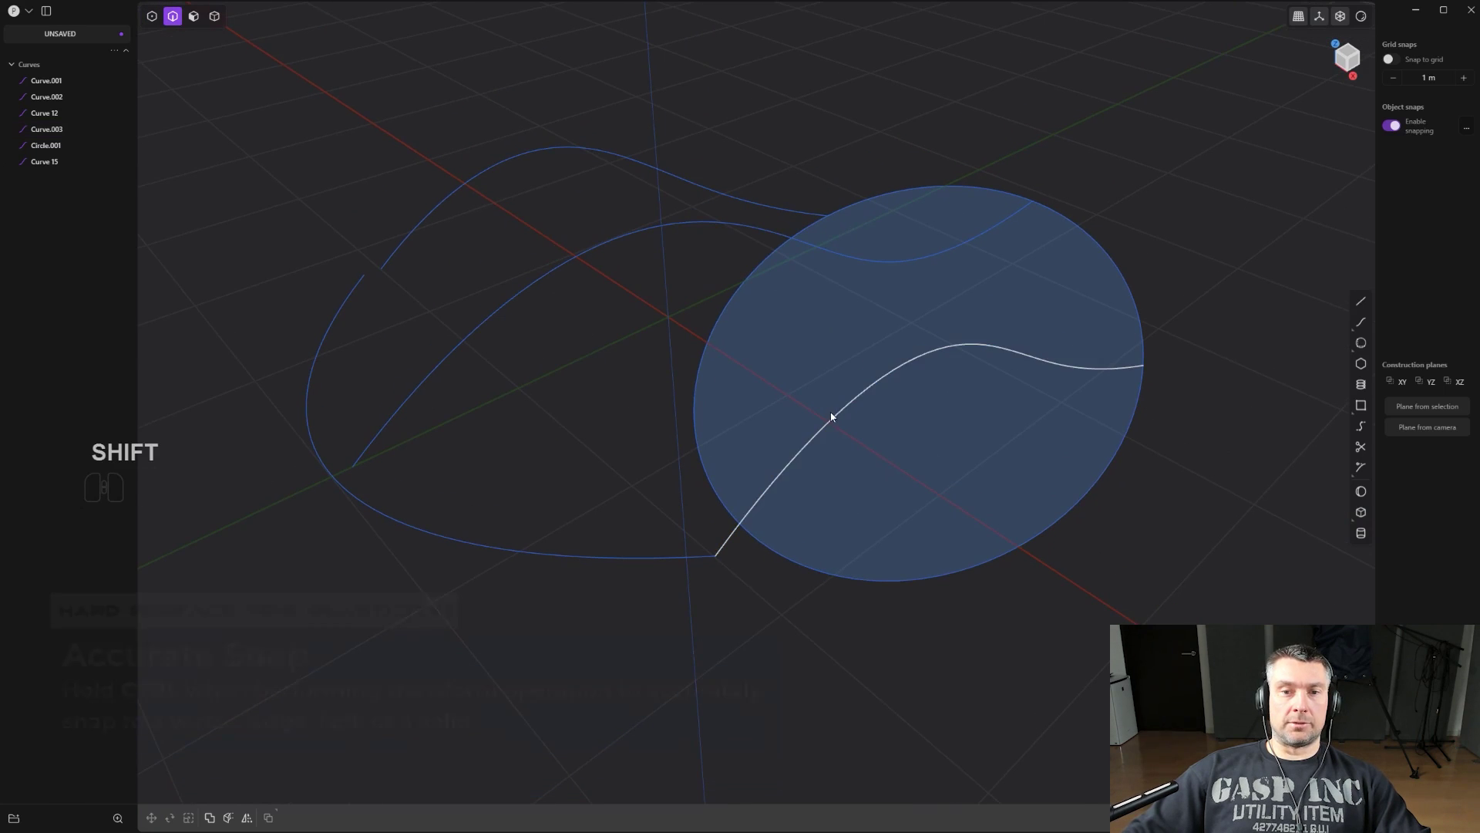
left_click(694, 225, "shift")
left_click(568, 157, "shift")
middle_click_drag(569, 158, 493, 301, "shift")
key("l")
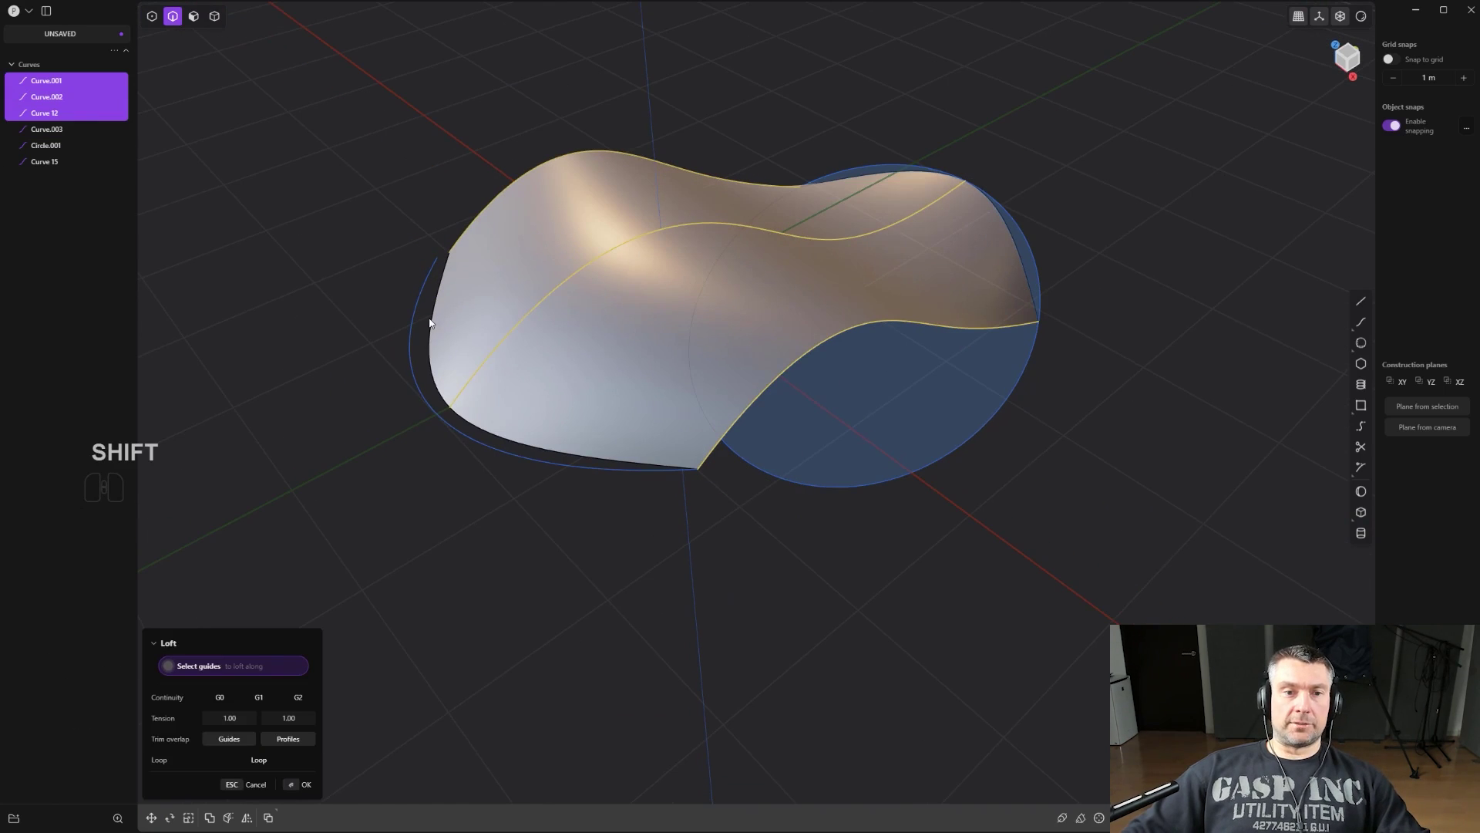
Try to add the end spline to the loft of the profile curves, and undo the attempt.
left_click(412, 324, "shift")
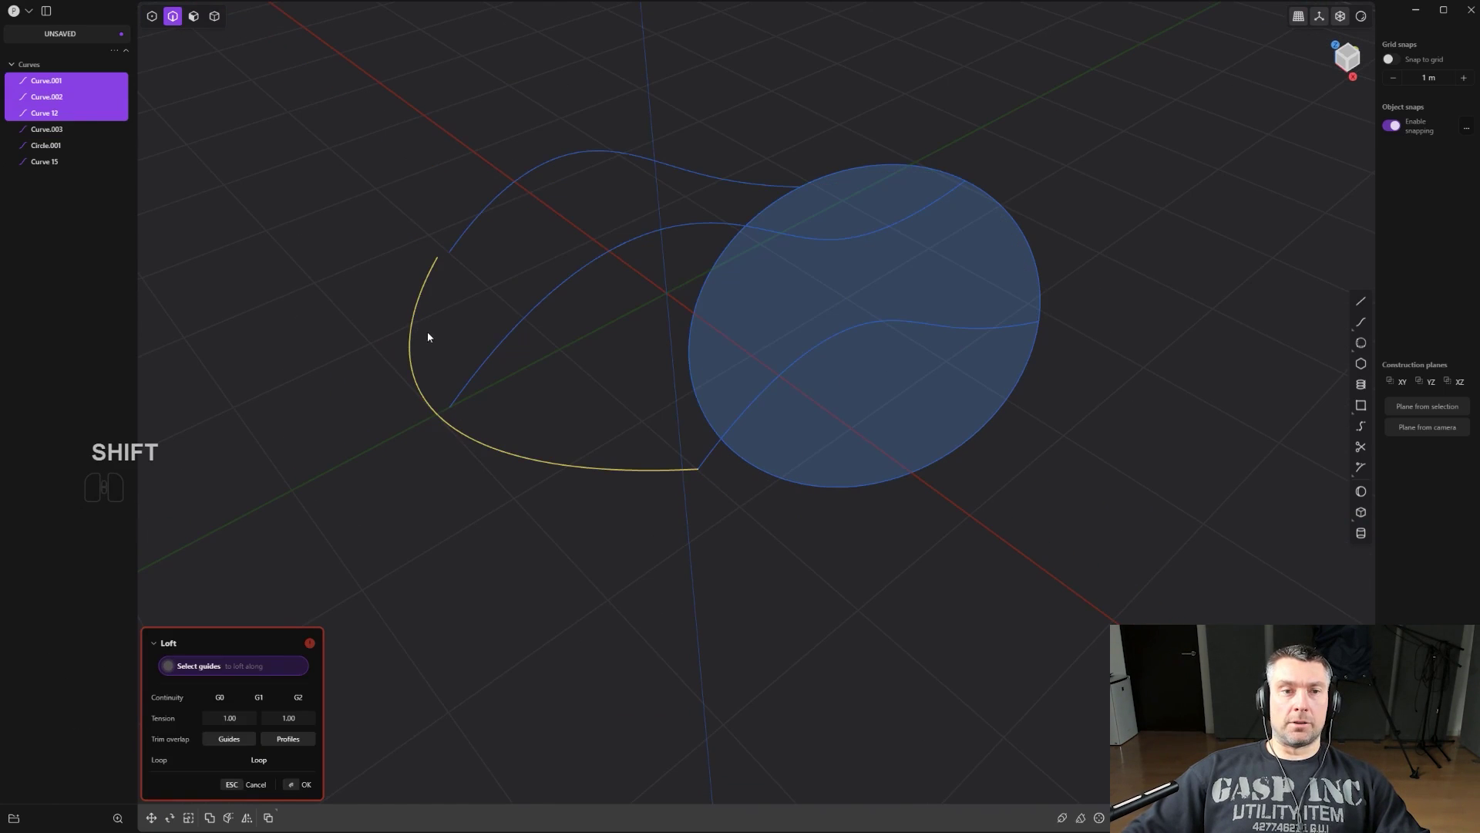
key("ctrl+z")
middle_click_drag(631, 410, 744, 410)
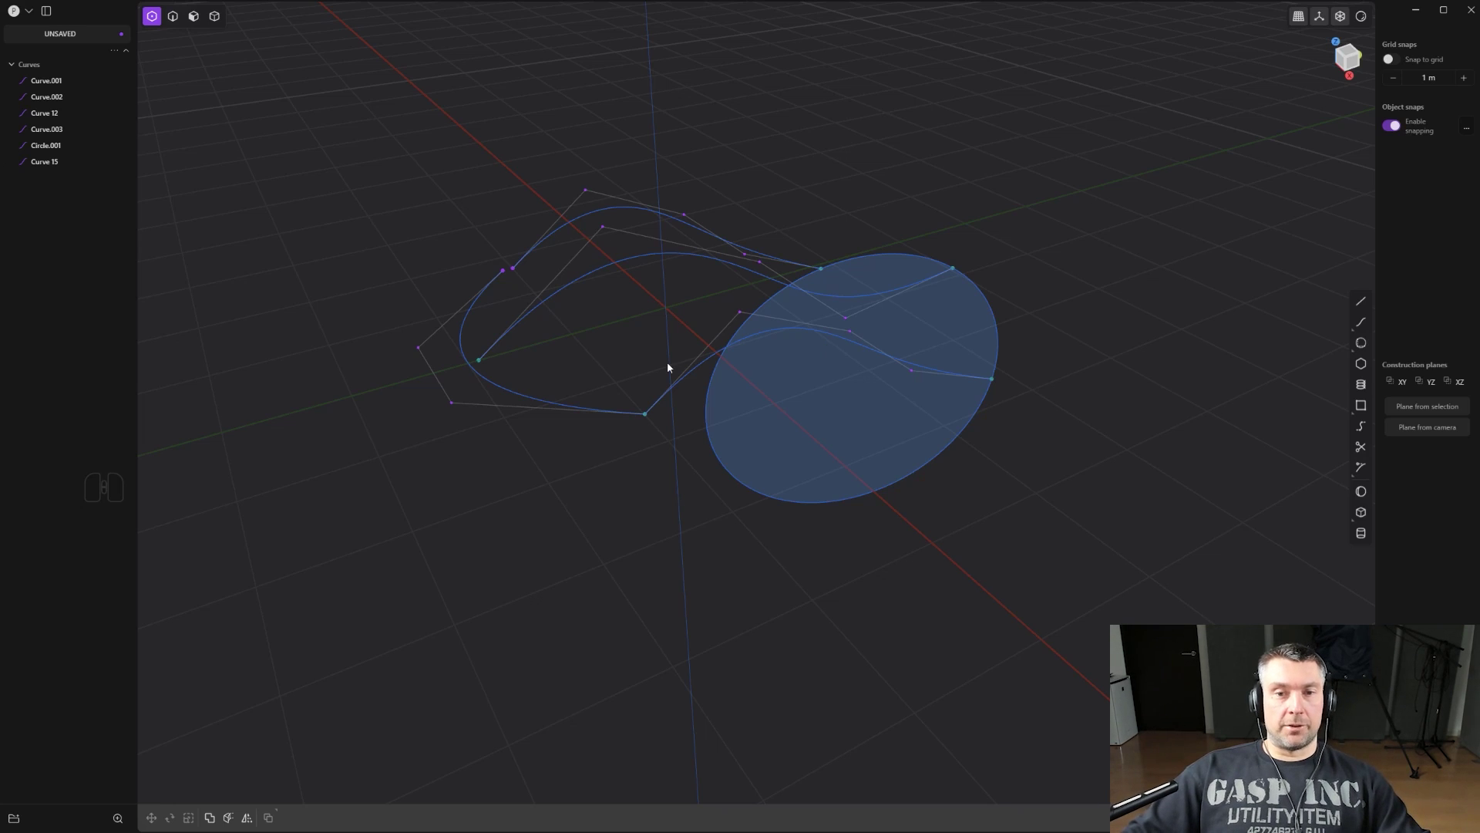
Select all the curves in the scene and delete them.
middle_click_drag(822, 319, 782, 452, "shift")
key("a")
key("x")
Create a box with its base centred on the origin, about 4.3 m long and 1.9 m tall.
middle_click_drag(791, 336, 815, 360, "shift")
scroll(815, 360, "up", 1)
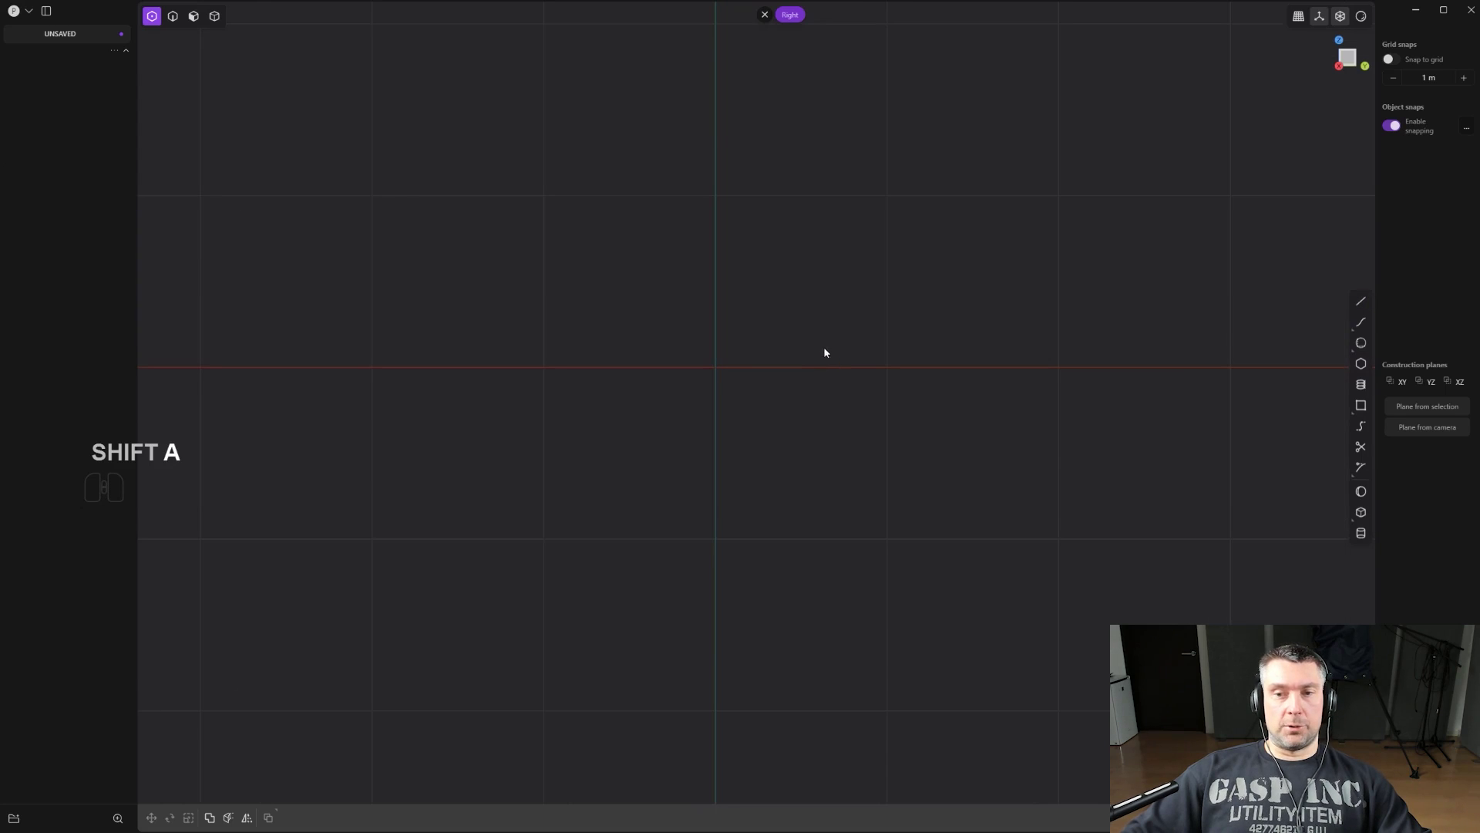
left_click(1362, 510)
middle_click_drag(1080, 455, 877, 400)
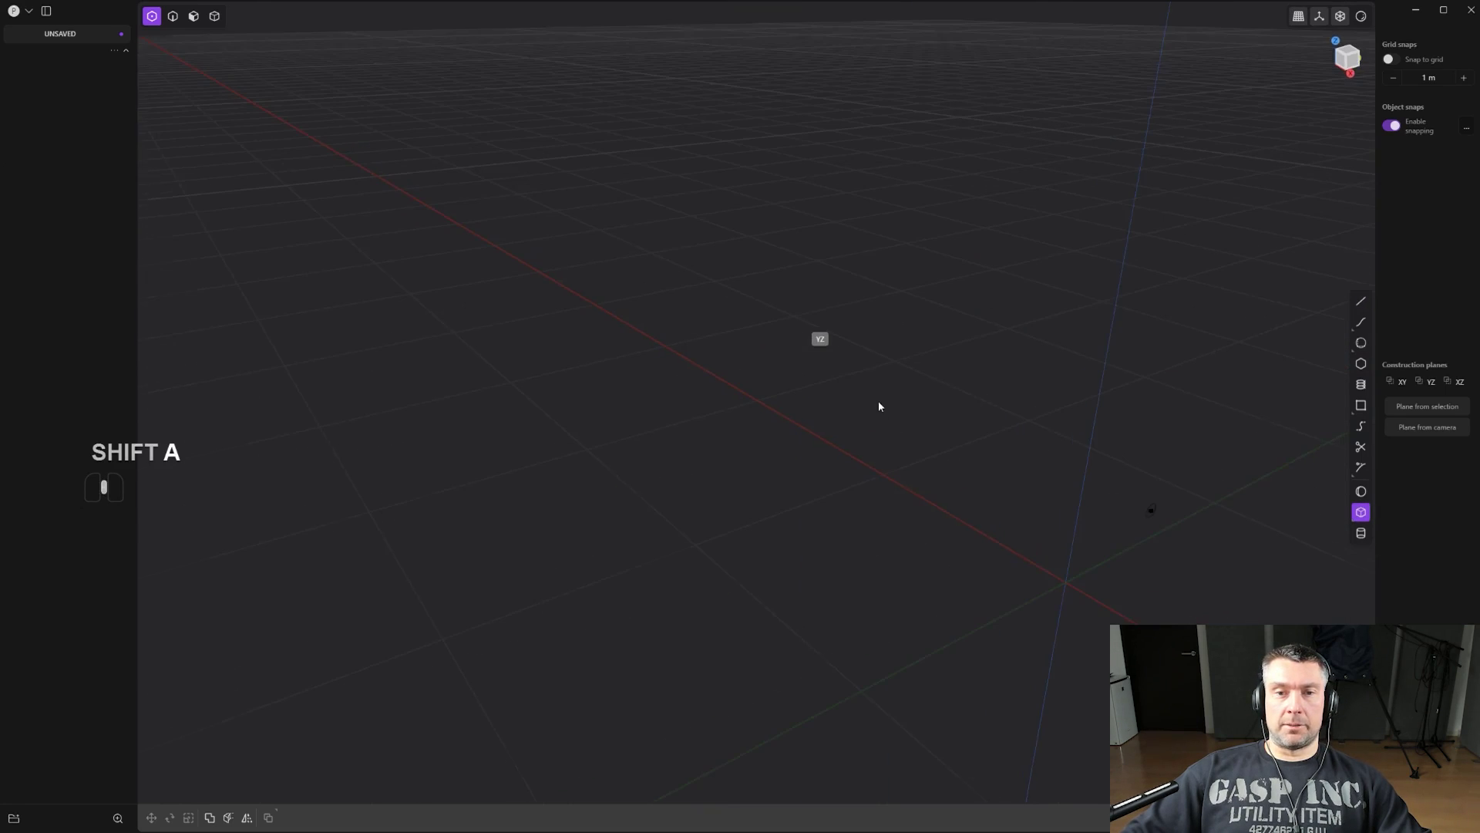
left_click(639, 383)
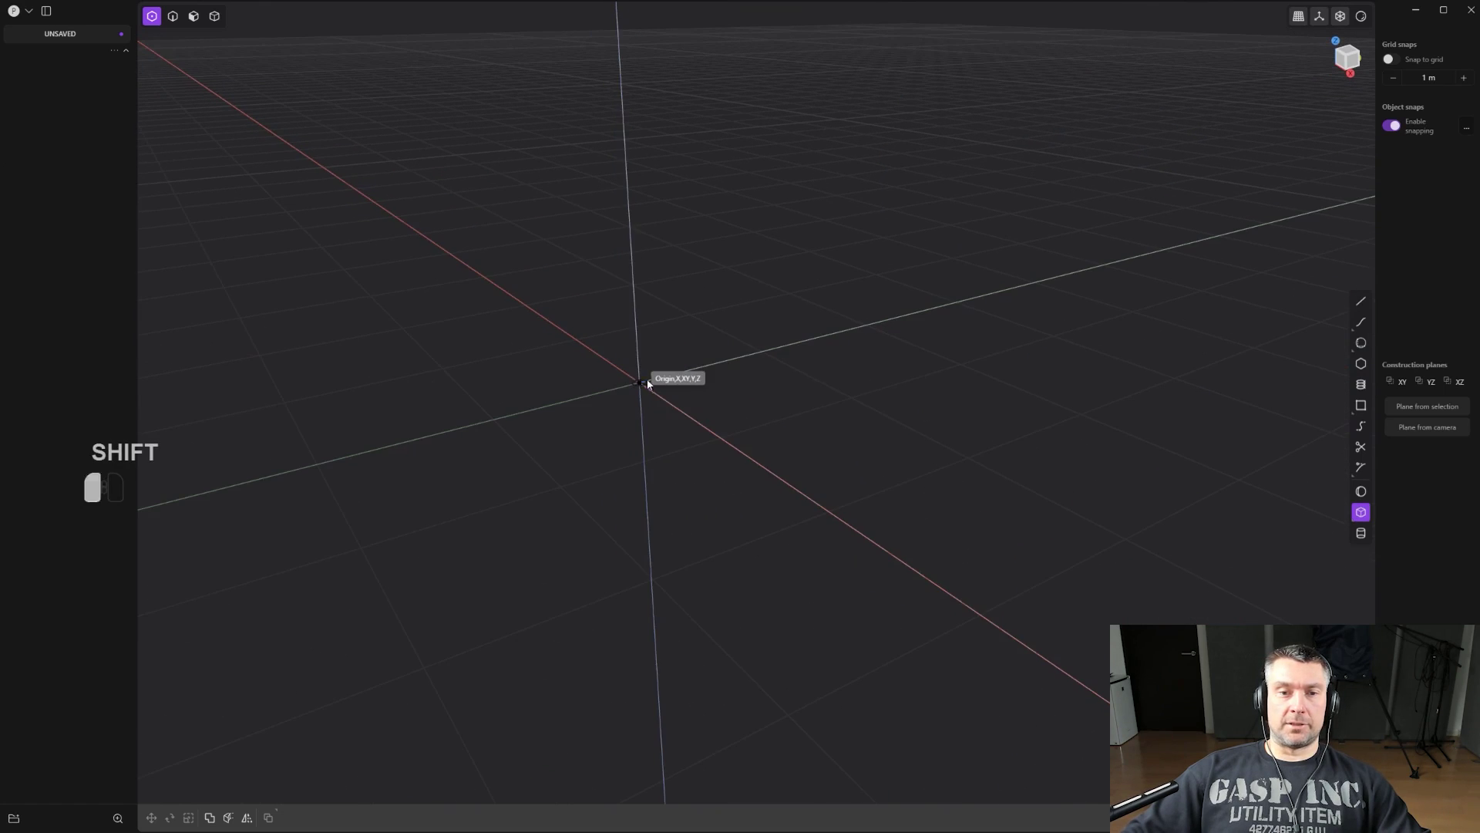
key("c")
key("c")
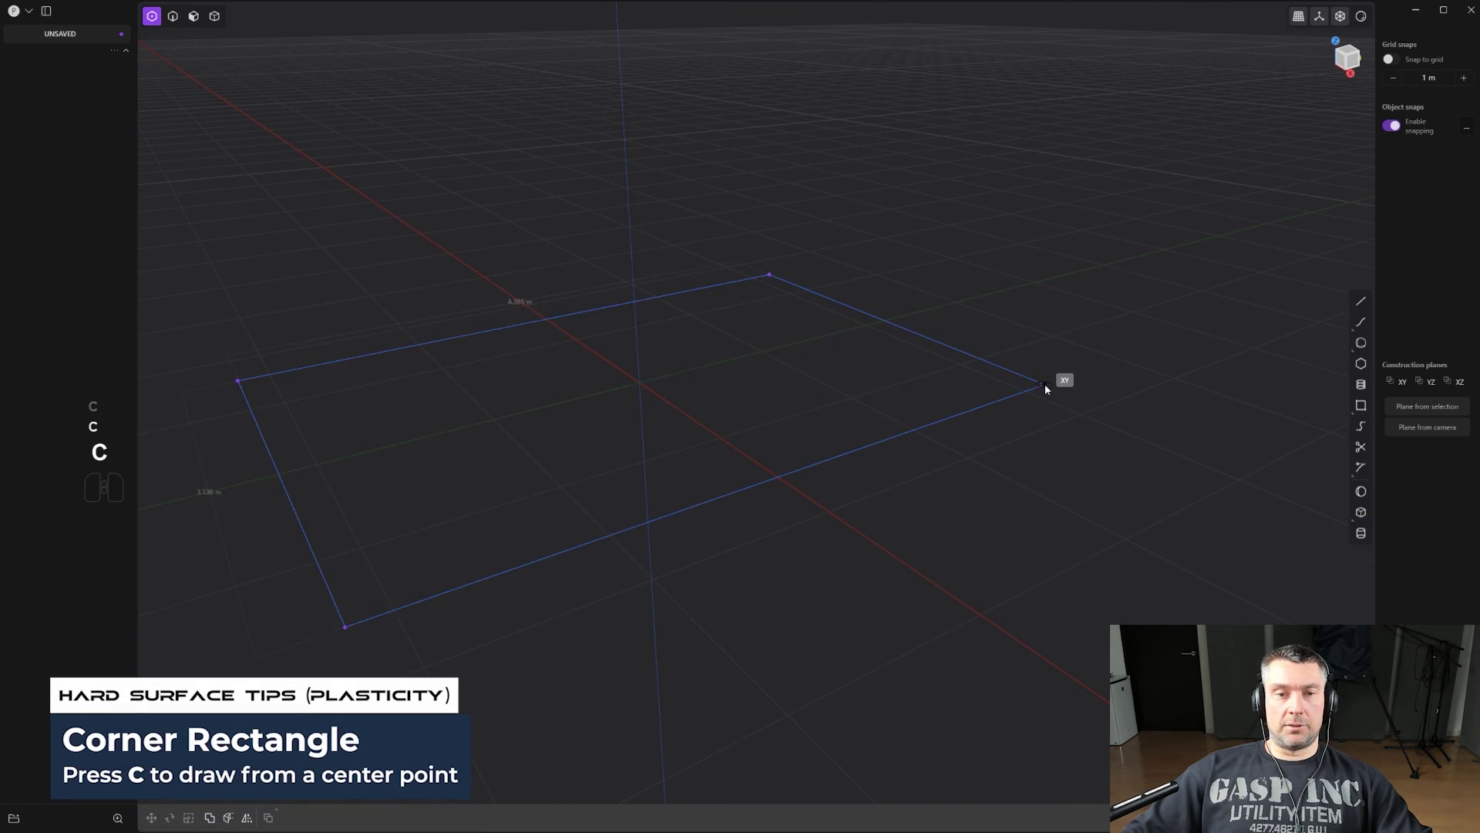
key("c")
left_click(981, 362)
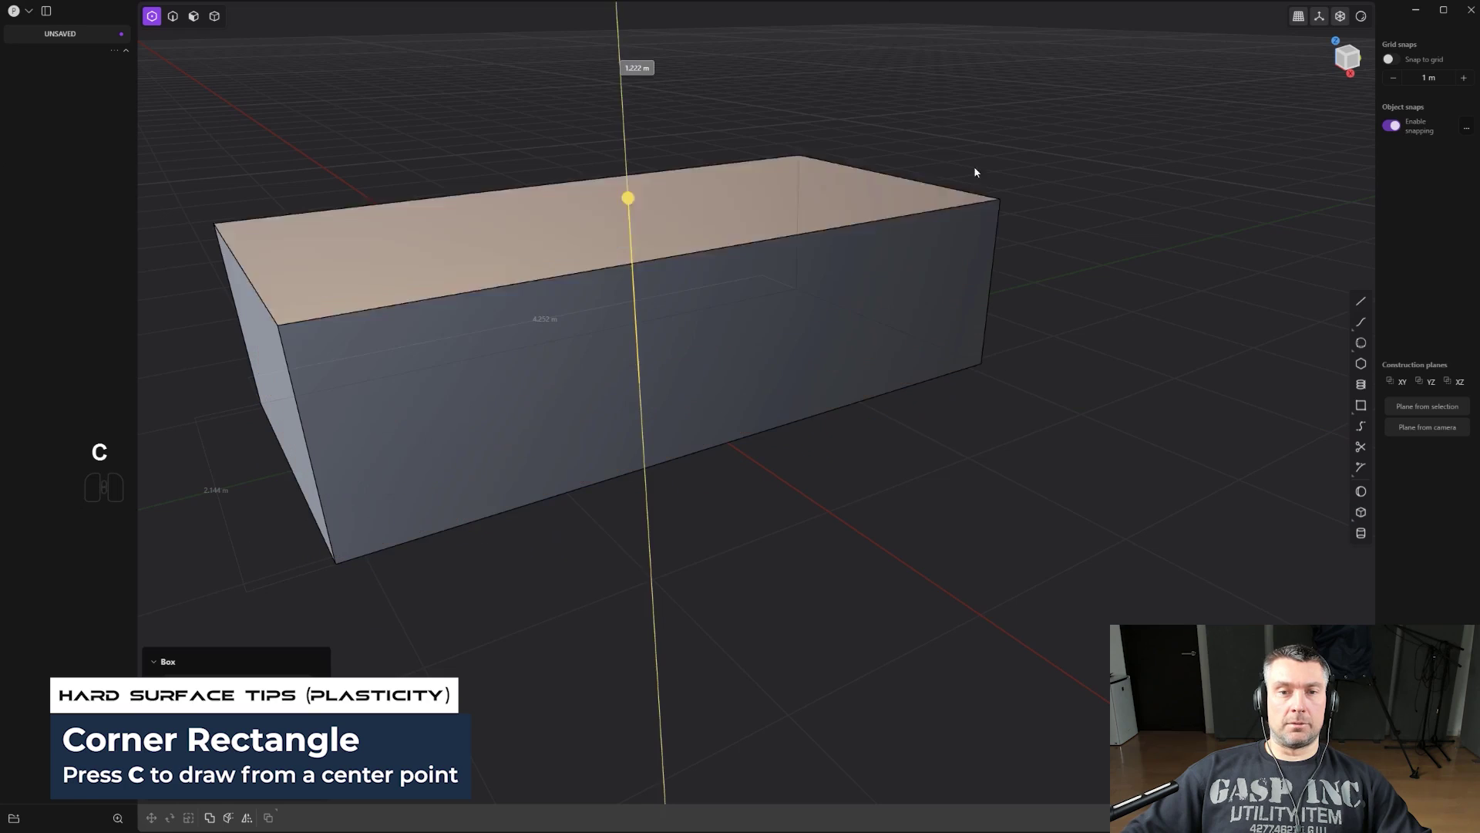
left_click(954, 117)
In the right view, draw a stepped polyline across the box's upper part, extending past both ends with a slanted middle segment.
middle_click_drag(955, 113, 738, 187, "shift")
scroll(771, 290, "up", 2)
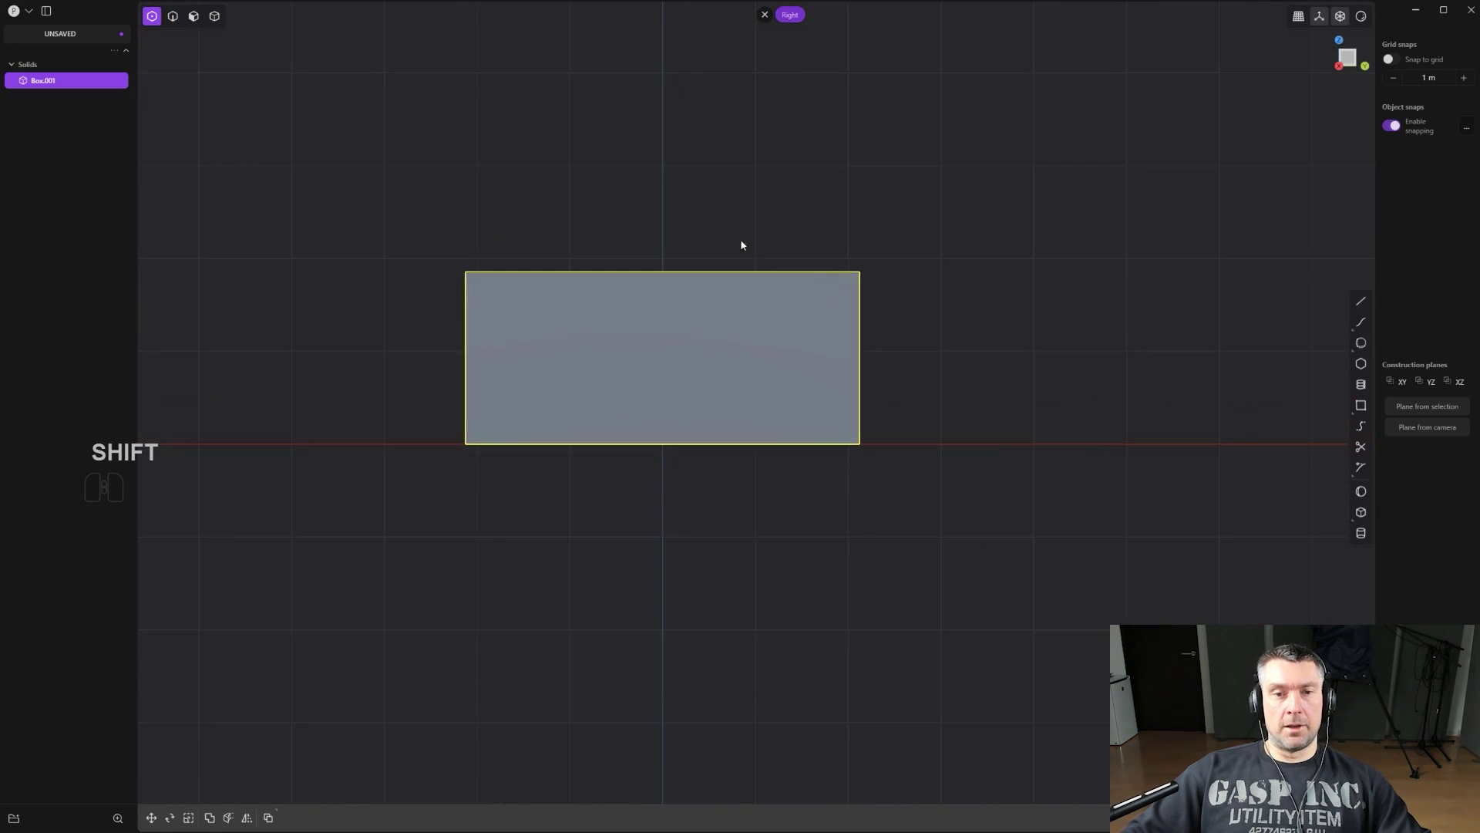
middle_click_drag(804, 259, 852, 275, "shift")
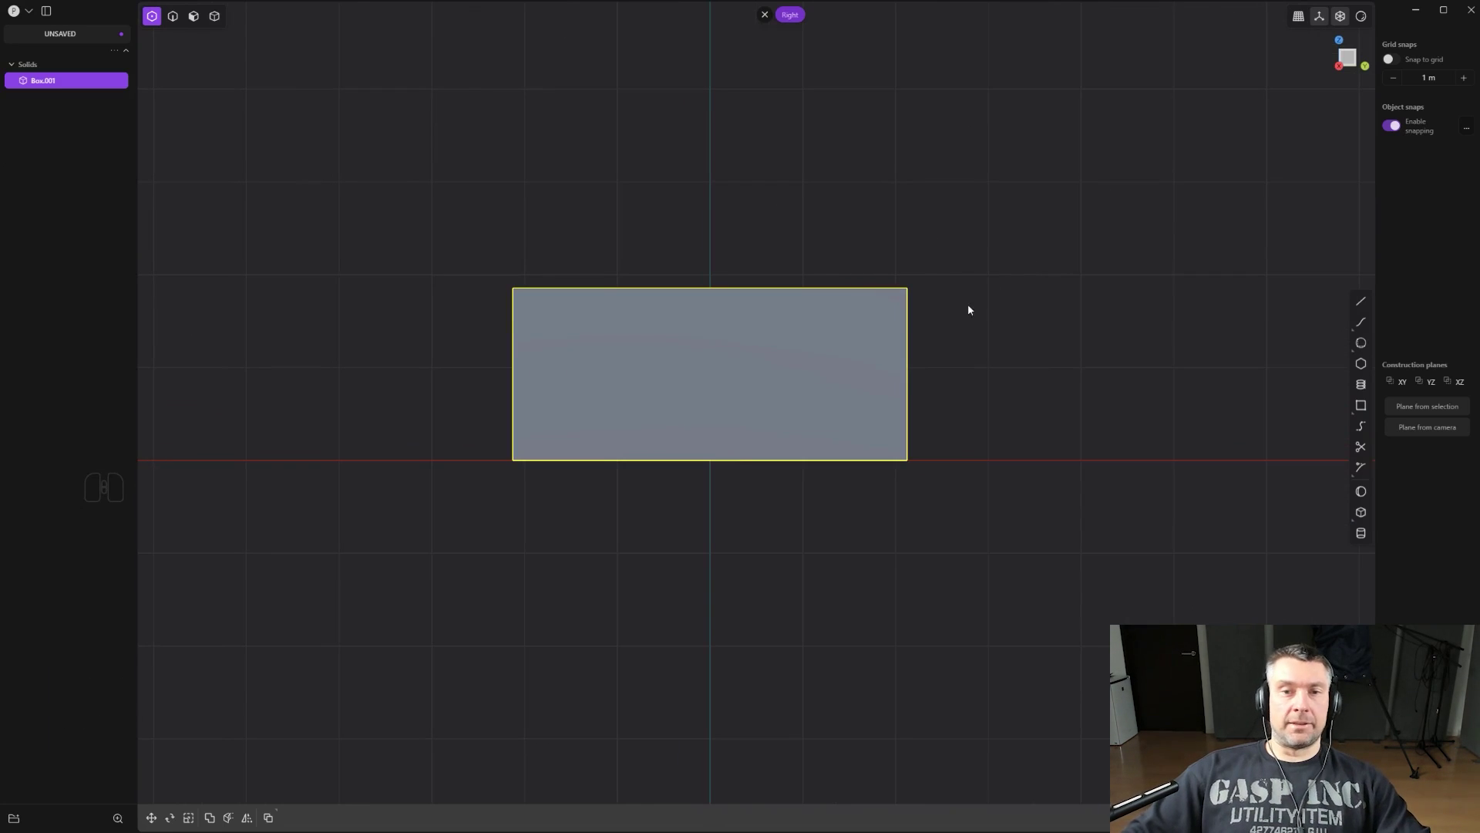
middle_click_drag(969, 309, 1078, 331, "shift")
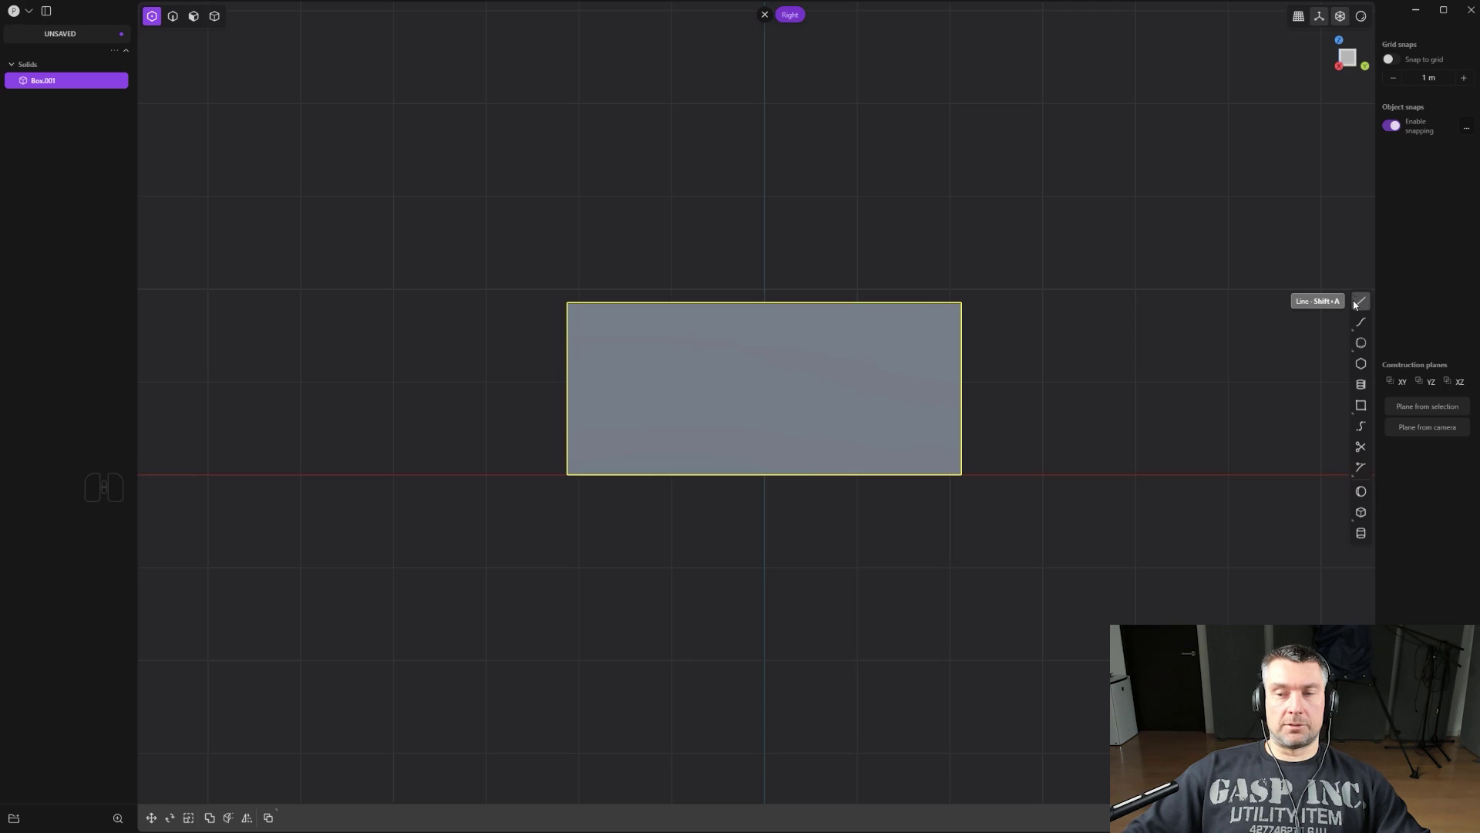
key("shift+a")
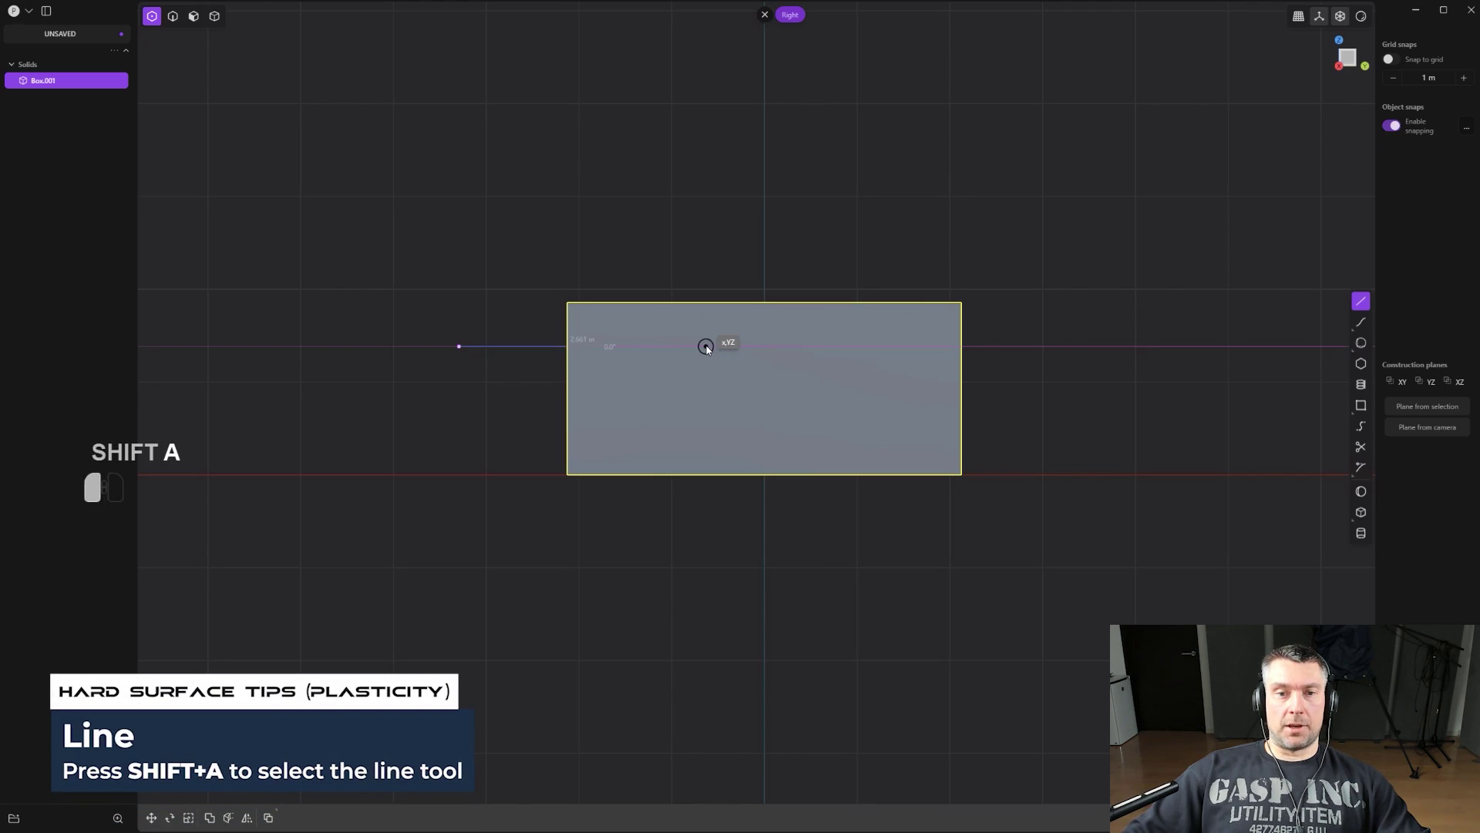
left_click(707, 347)
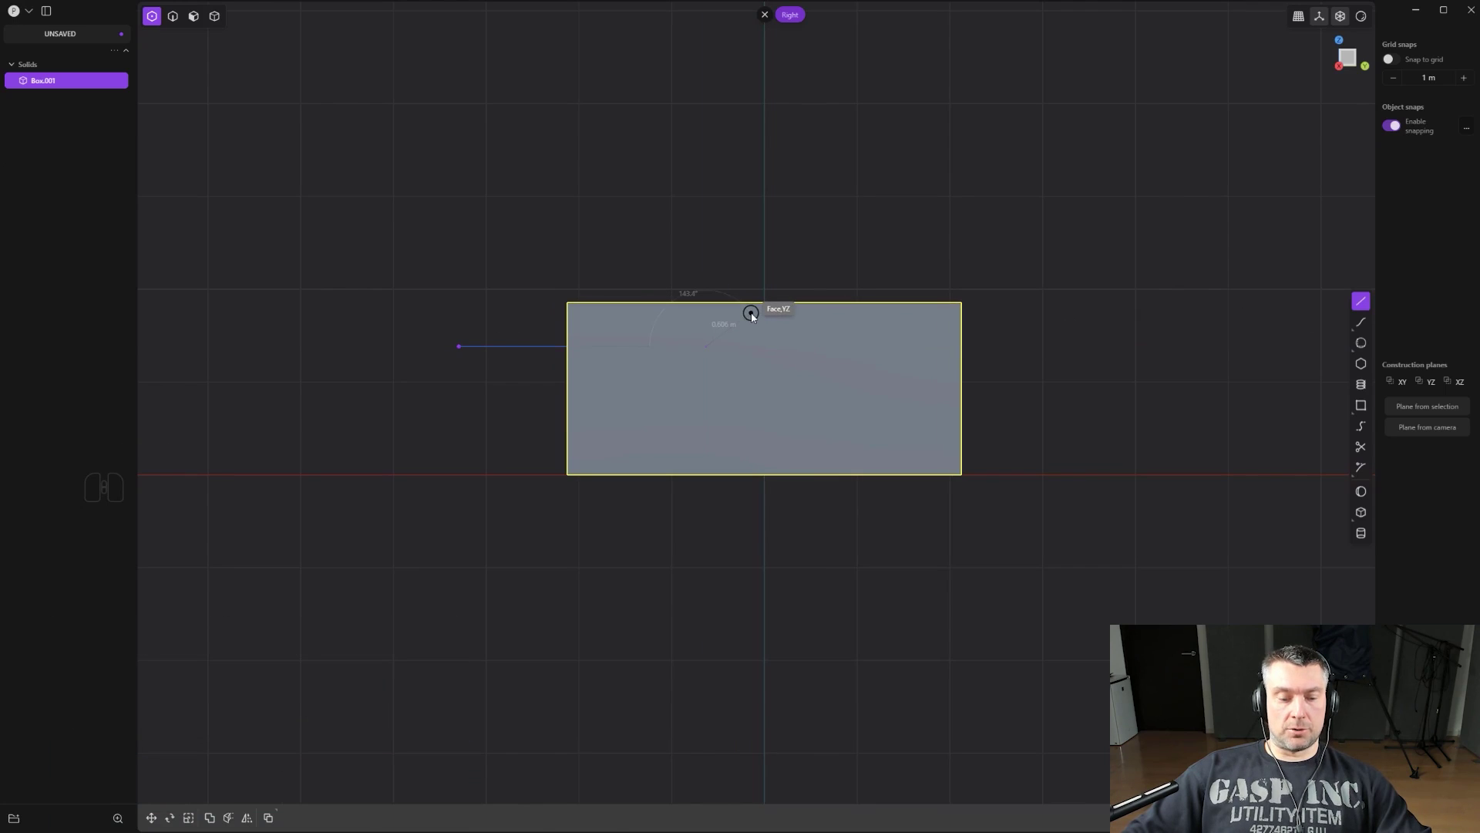
key("alt+z")
key("alt+z")
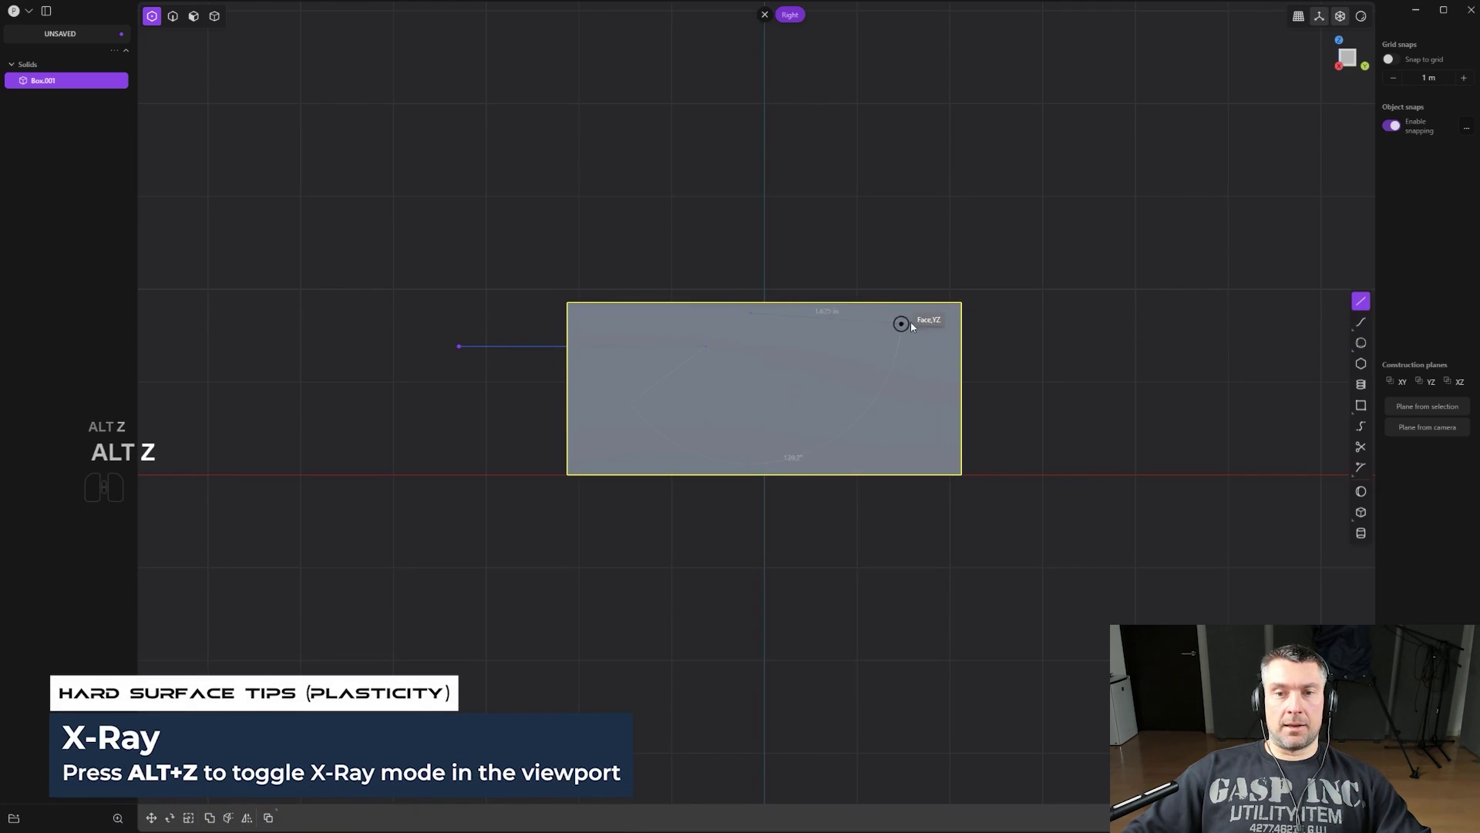
left_click(1024, 310)
key("Return")
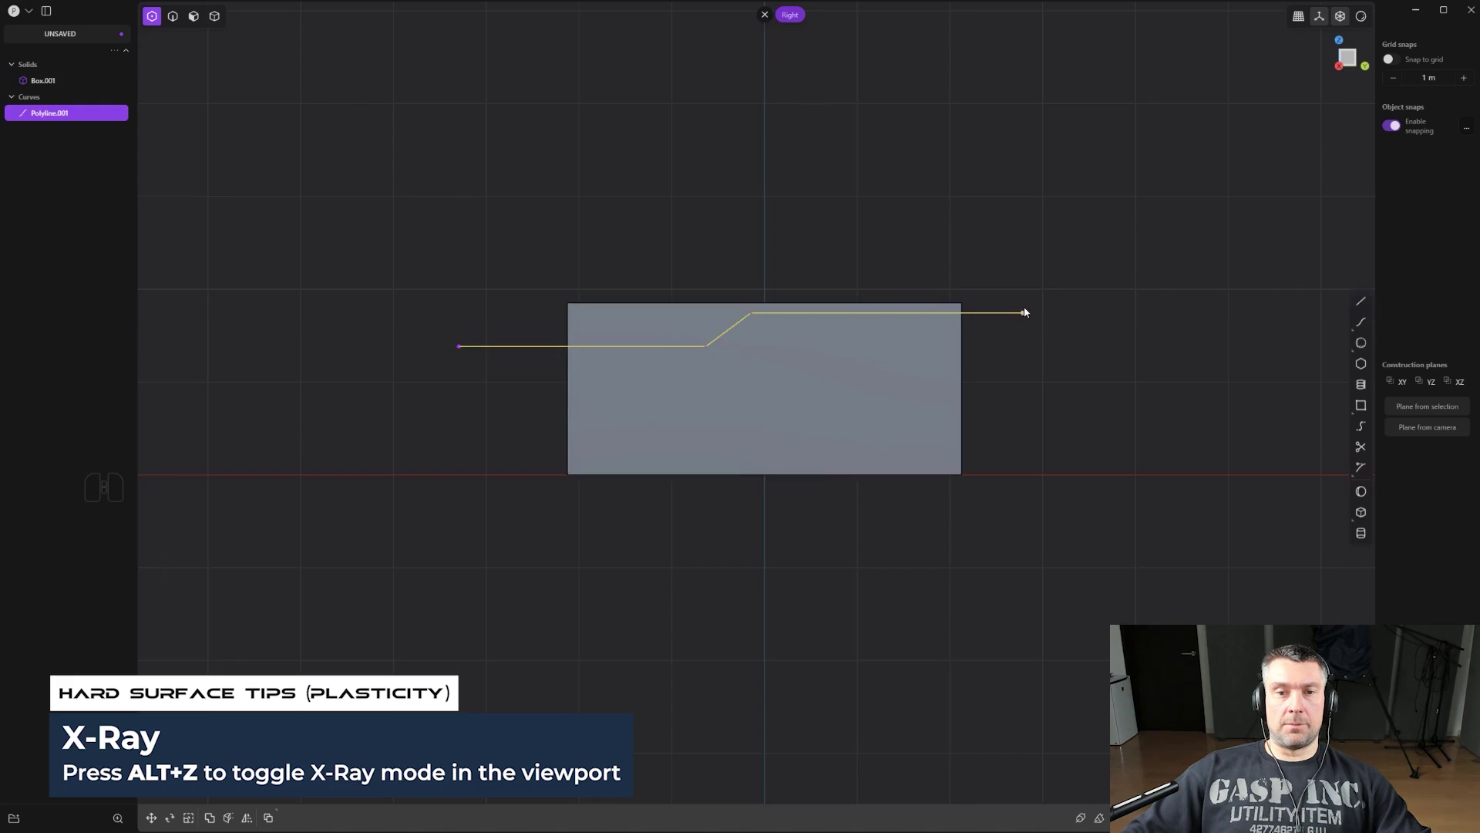
Fillet the polyline's two middle vertices into a smooth S-shaped transition.
scroll(777, 364, "up", 4)
left_click_drag(474, 214, 725, 497)
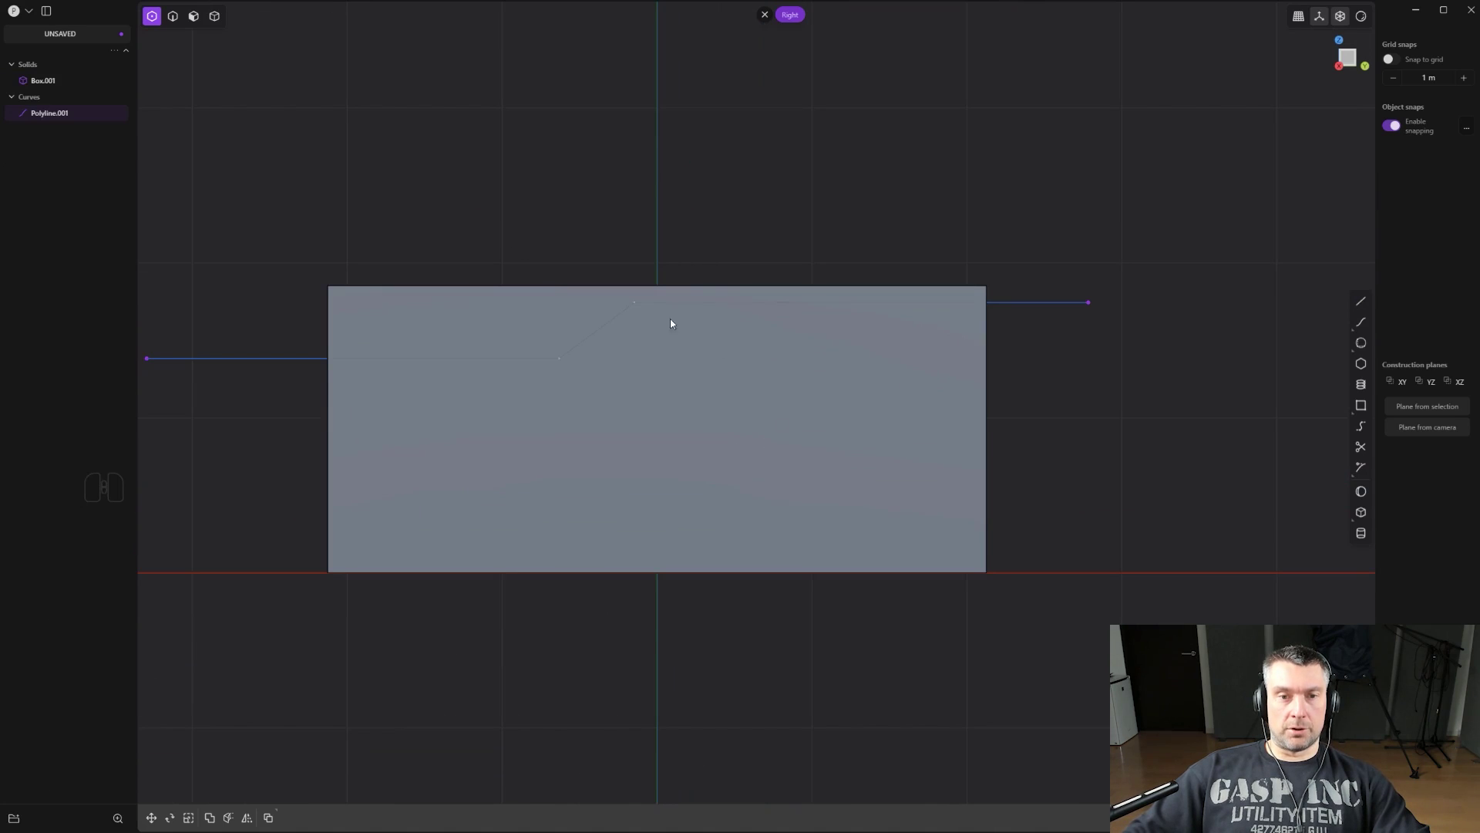
left_click_drag(438, 137, 733, 470)
key("b")
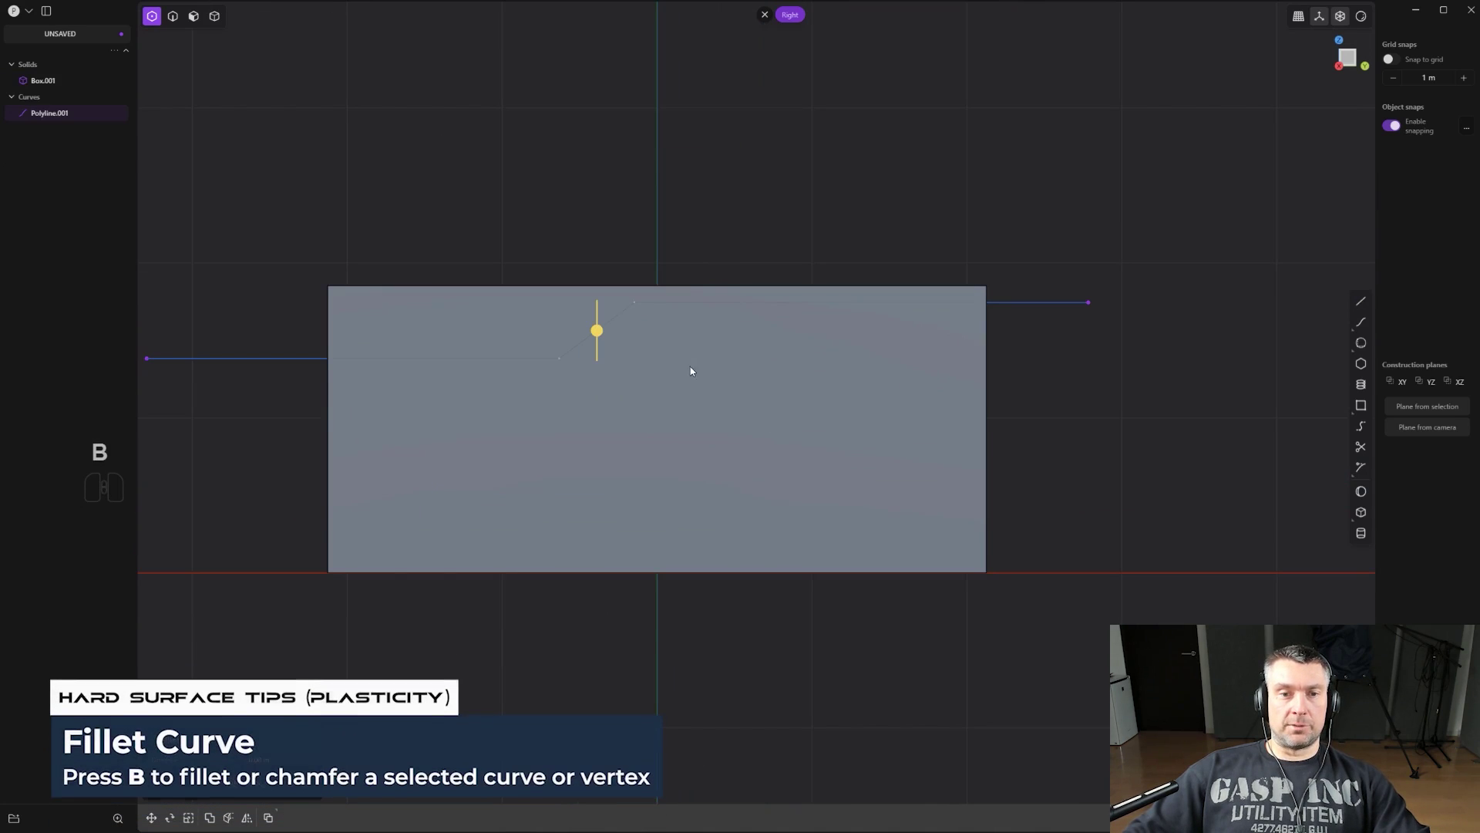
left_click_drag(597, 330, 585, 242)
left_click(831, 202)
Cut the box with the filleted polyline and delete the upper piece together with the curve.
scroll(831, 202, "down", 2)
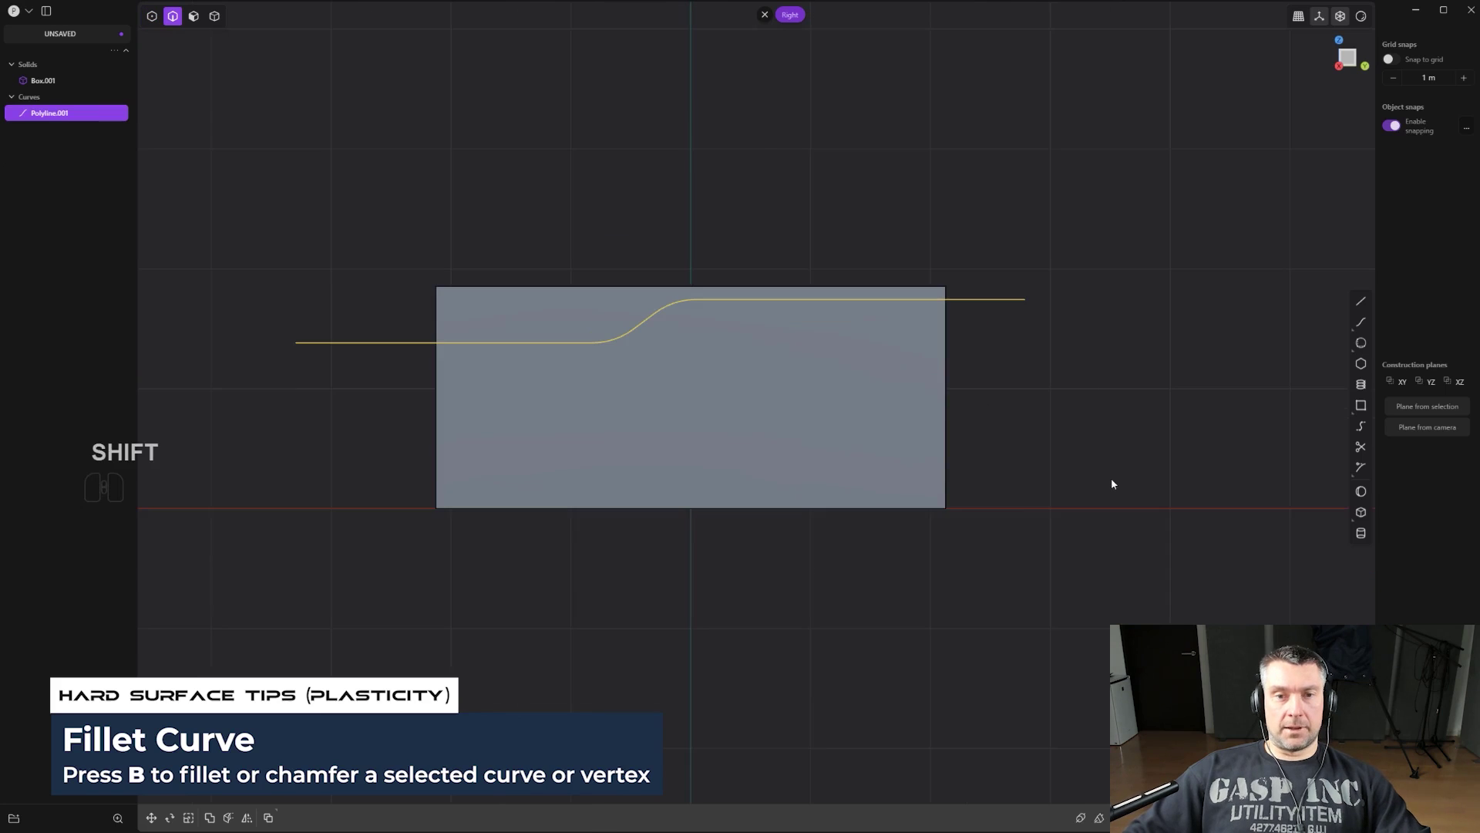
key("g")
key("ctrl+z")
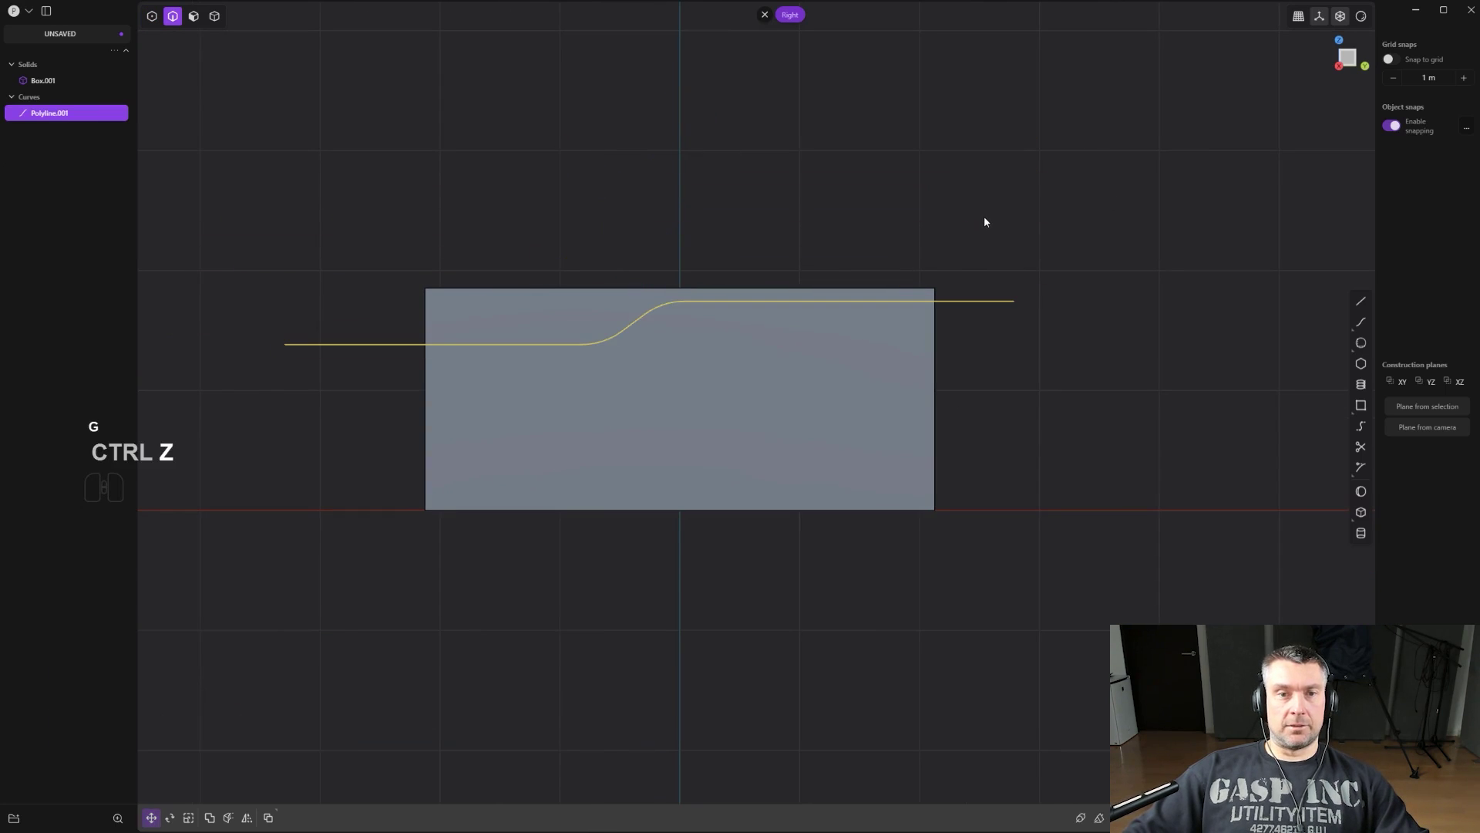
key("c")
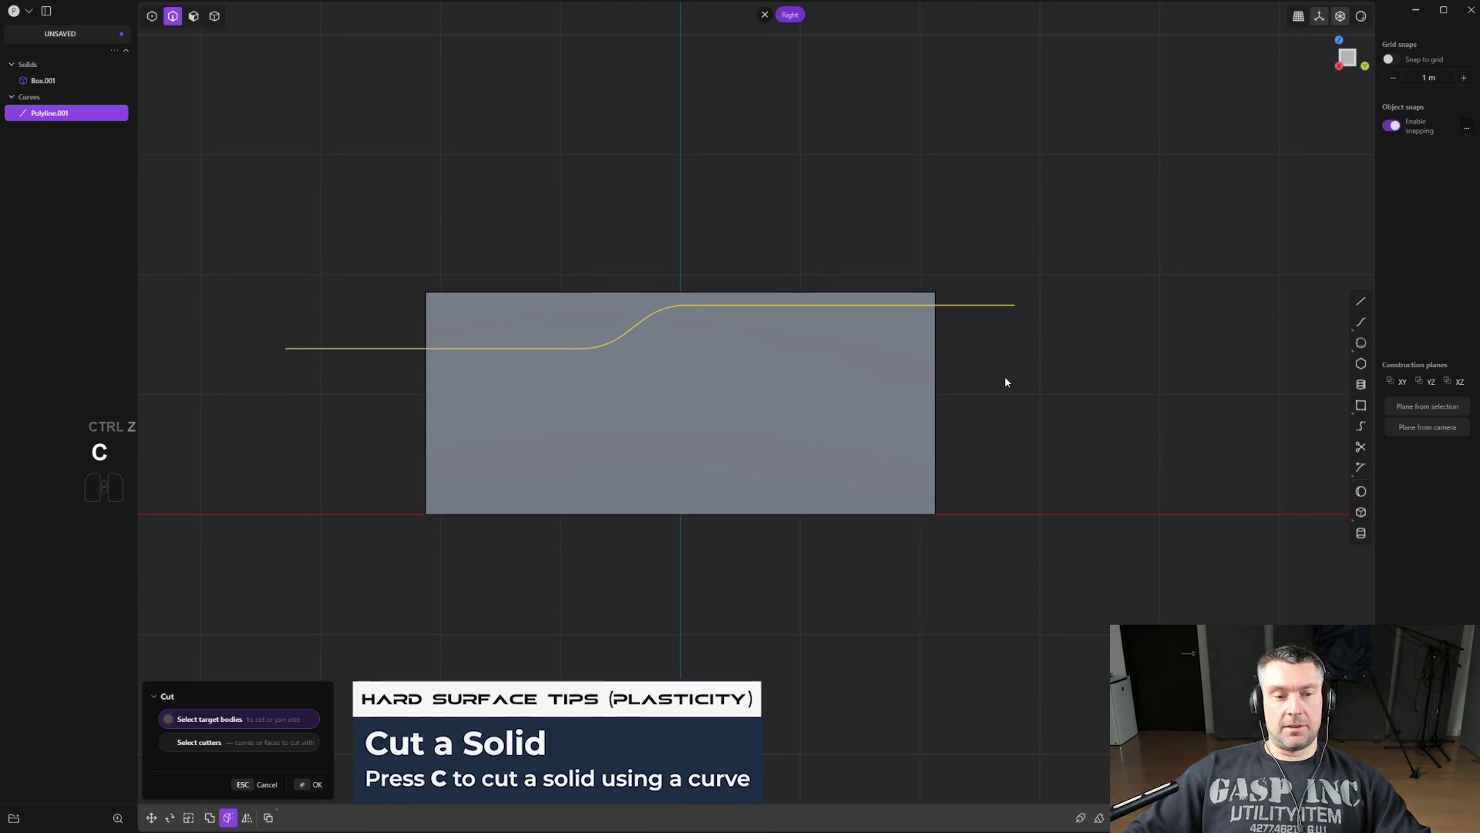
left_click(905, 351)
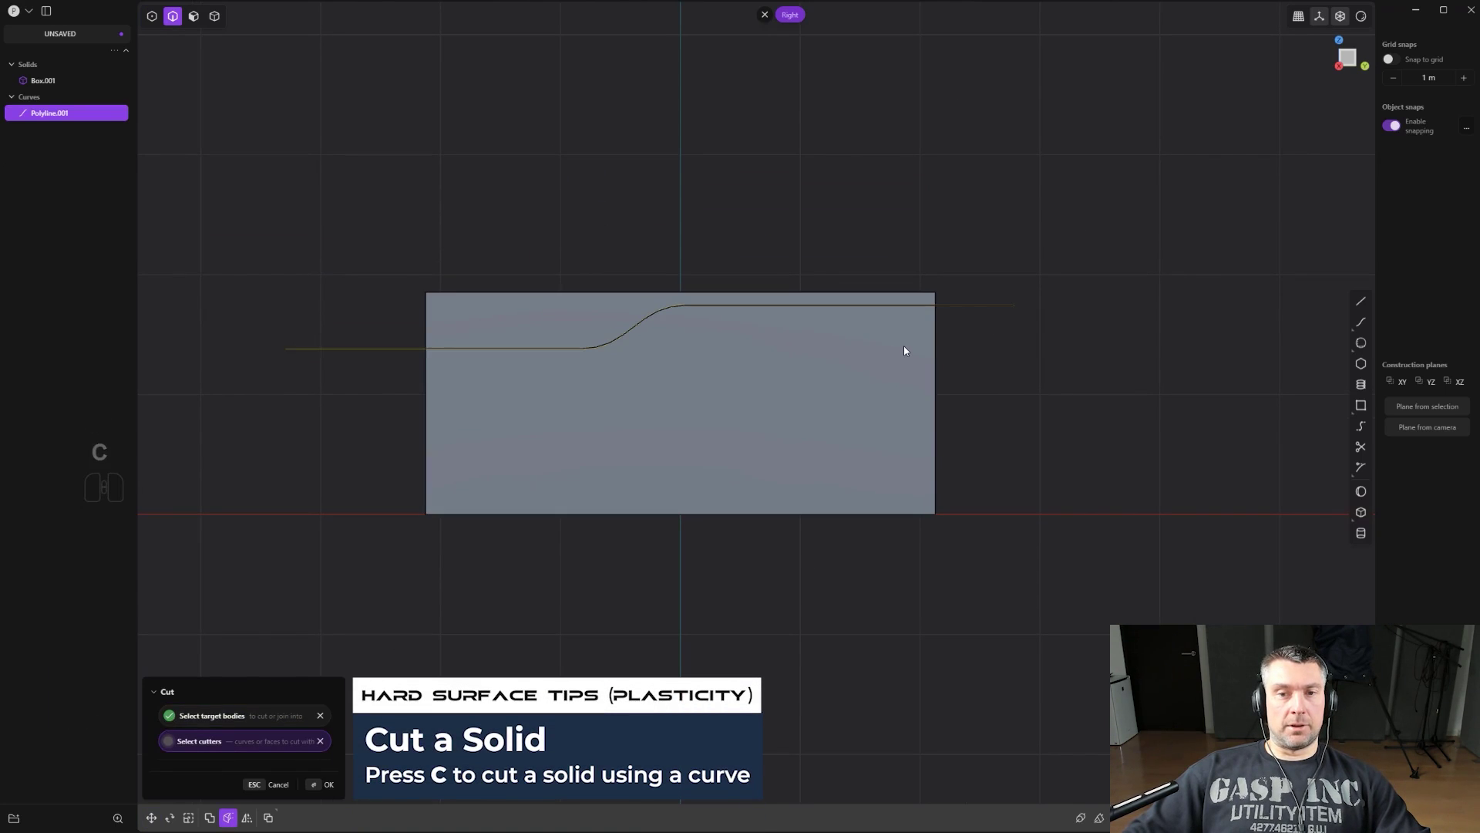
left_click(883, 264)
key("x")
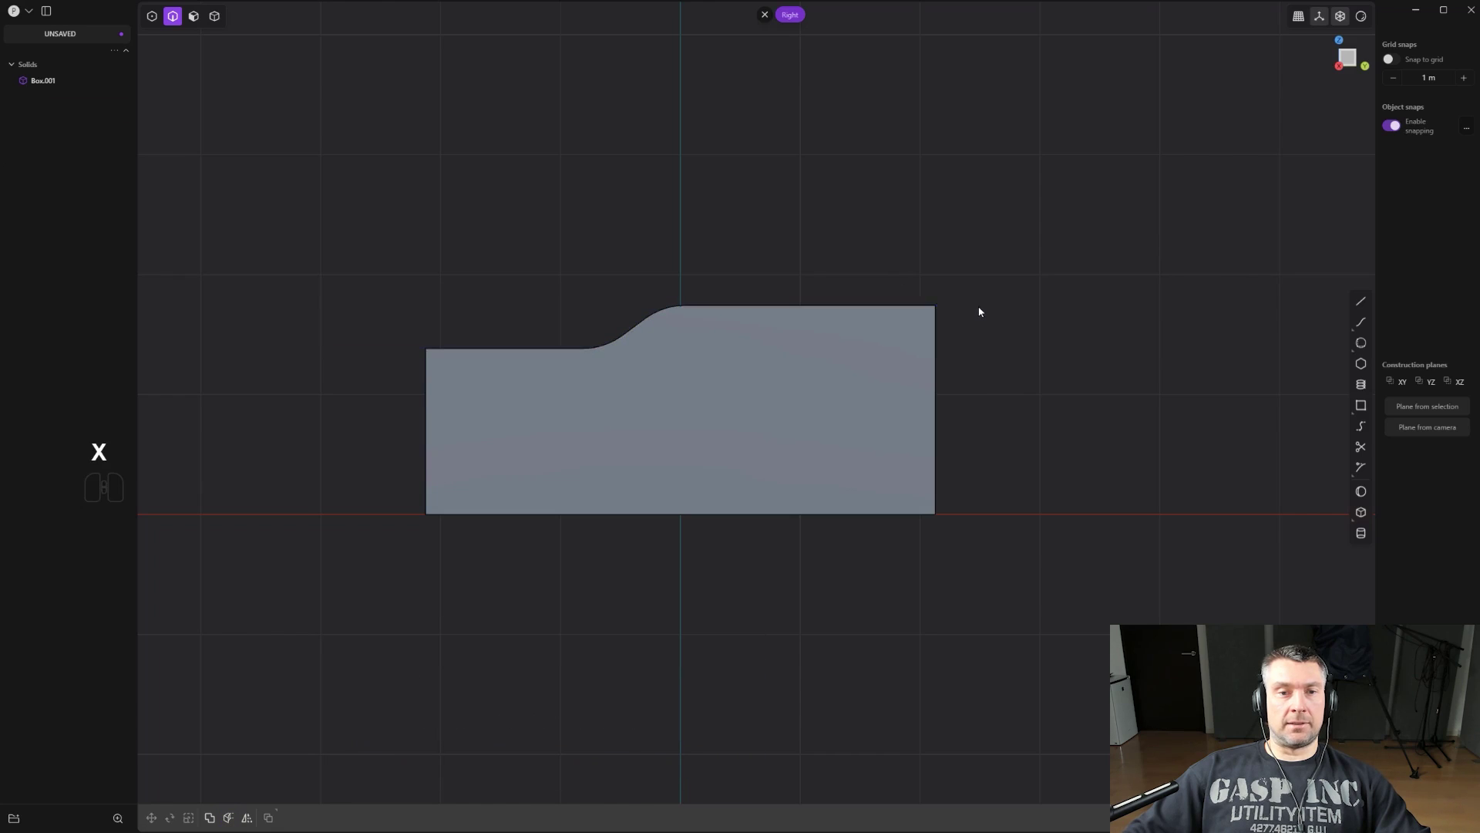
Examine the cut box's stepped top in perspective and from the right side.
scroll(743, 244, "down", 2)
middle_click_drag(744, 244, 869, 307)
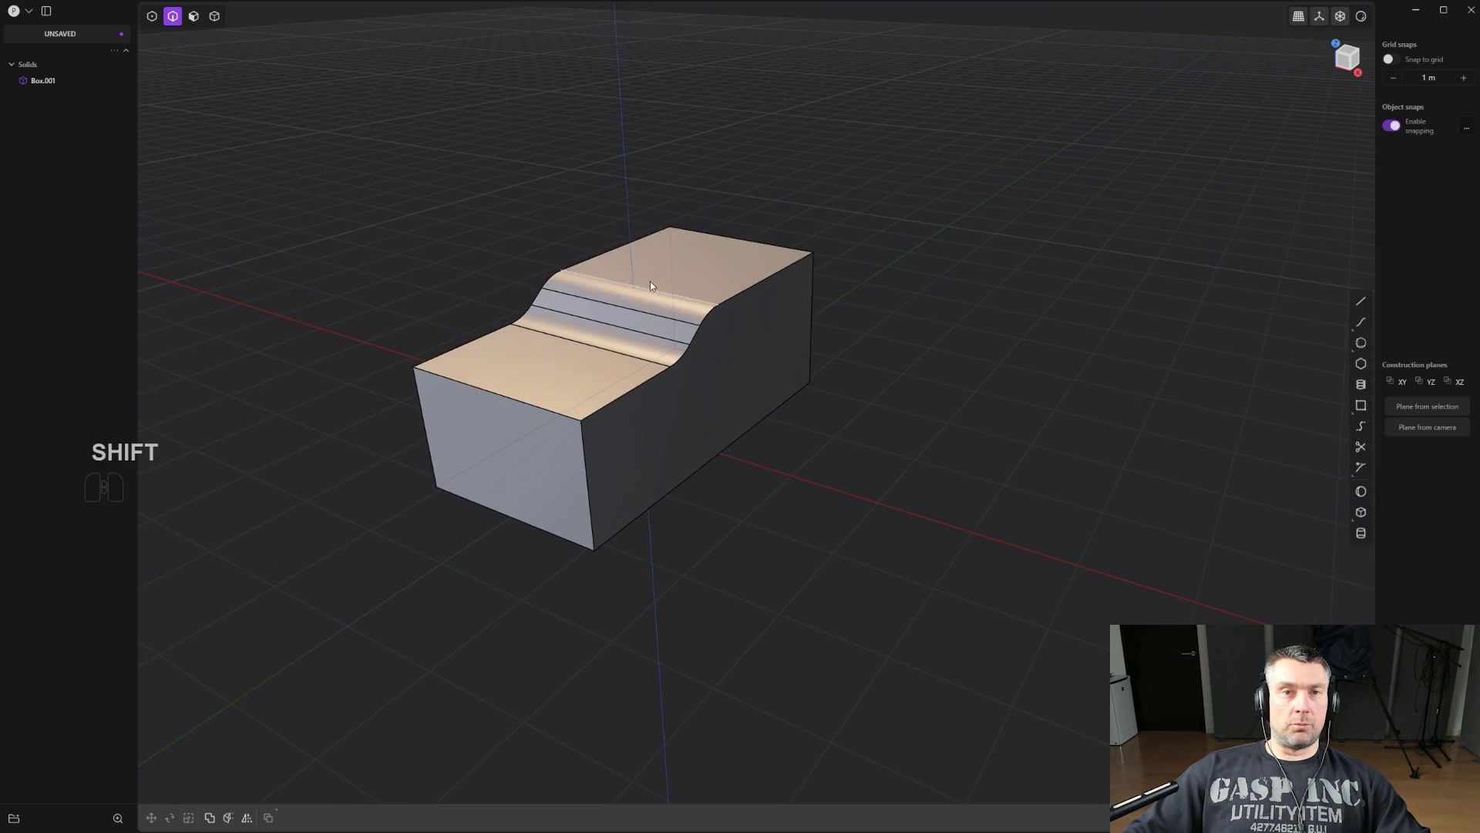
middle_click_drag(650, 281, 911, 348)
key("ctrl+z")
middle_click_drag(621, 552, 684, 460)
scroll(822, 484, "up", 1)
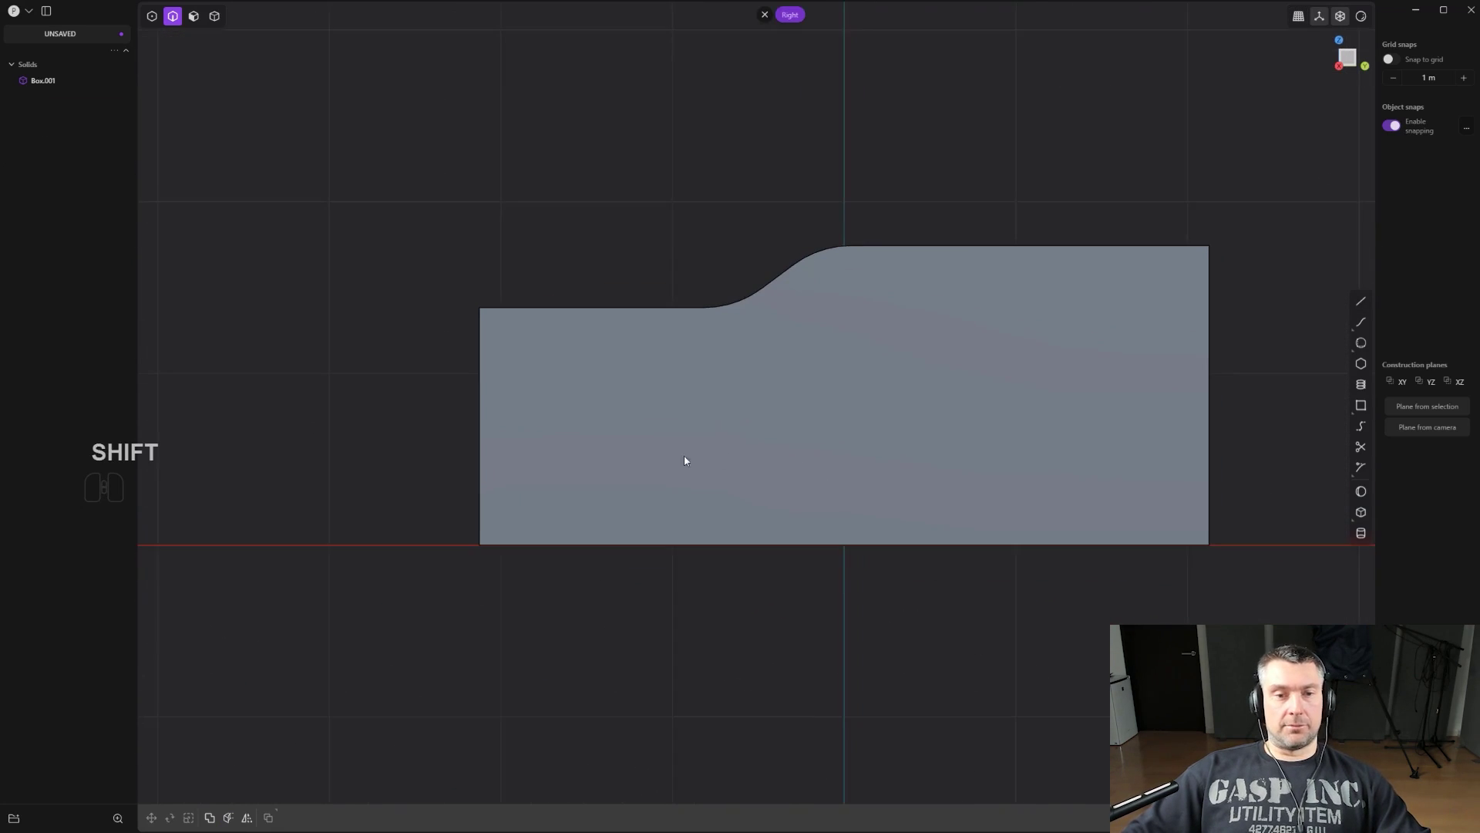
scroll(655, 485, "up", 1)
scroll(694, 511, "down", 2)
middle_click_drag(733, 509, 855, 503, "shift")
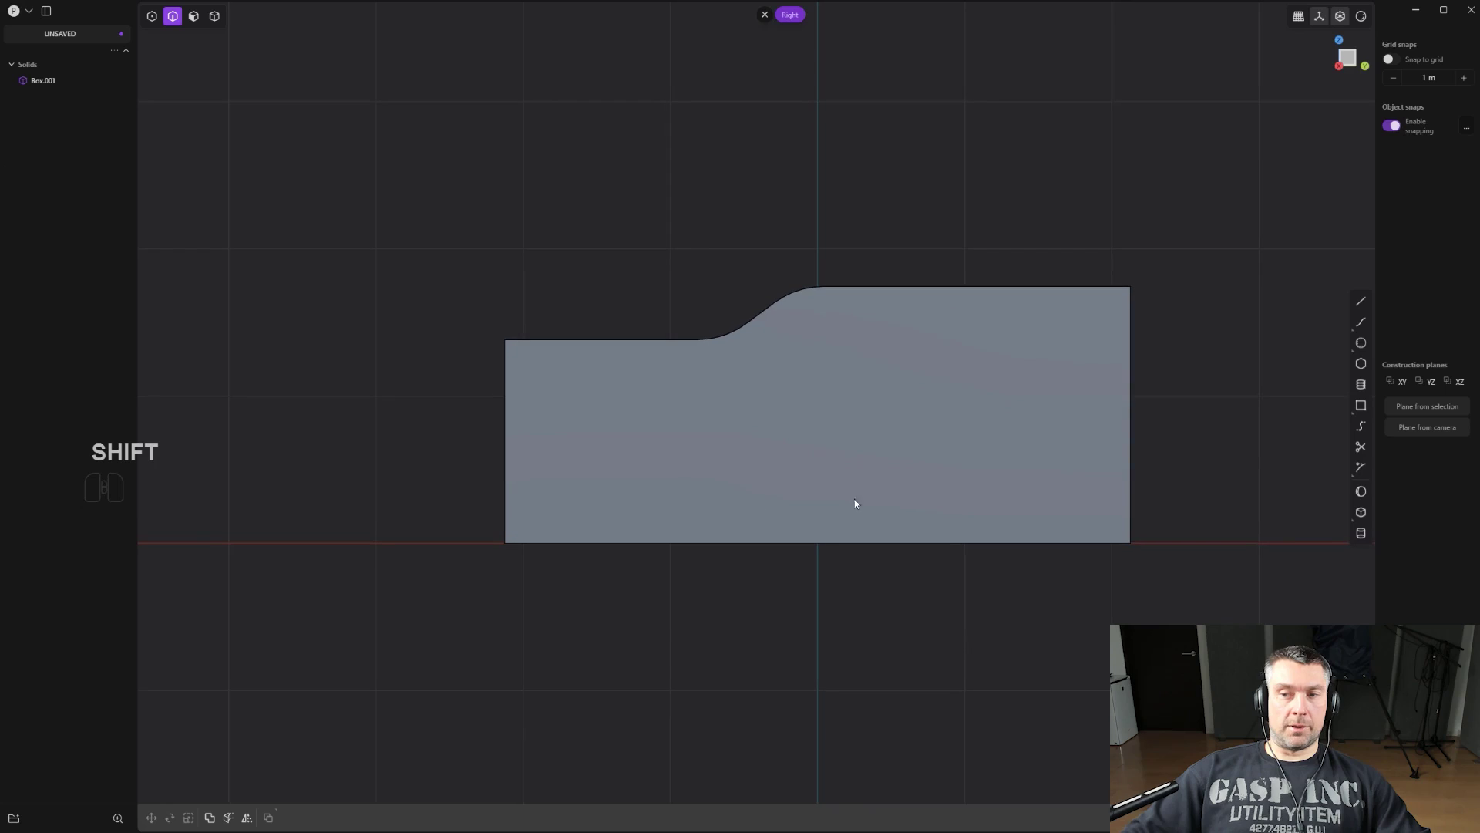
Create a G2 bridge curve across the lower corner, from the short vertical end edge to the base edge, with the second T at 0.34.
left_click(1360, 426)
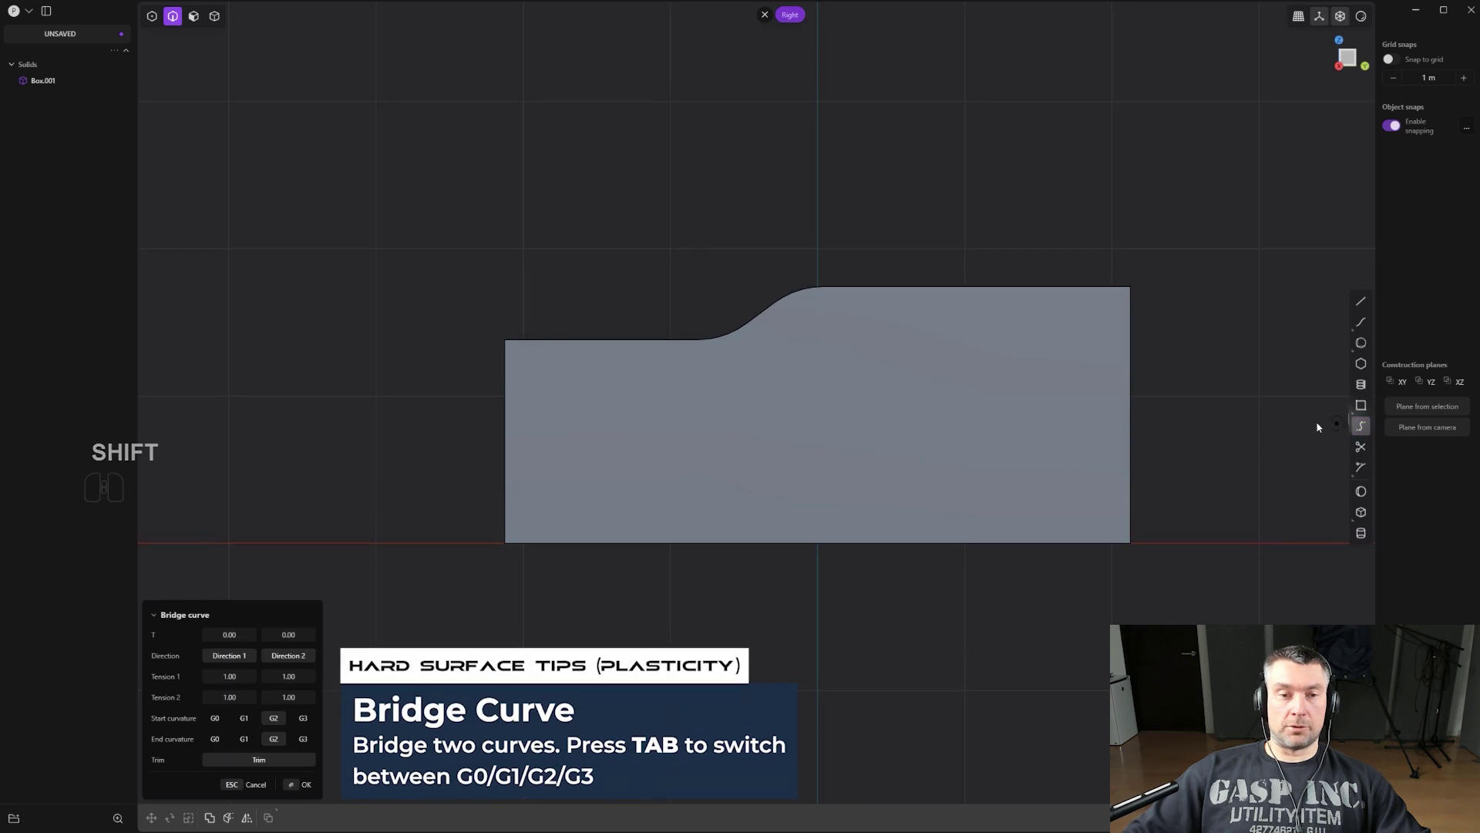
left_click(506, 426)
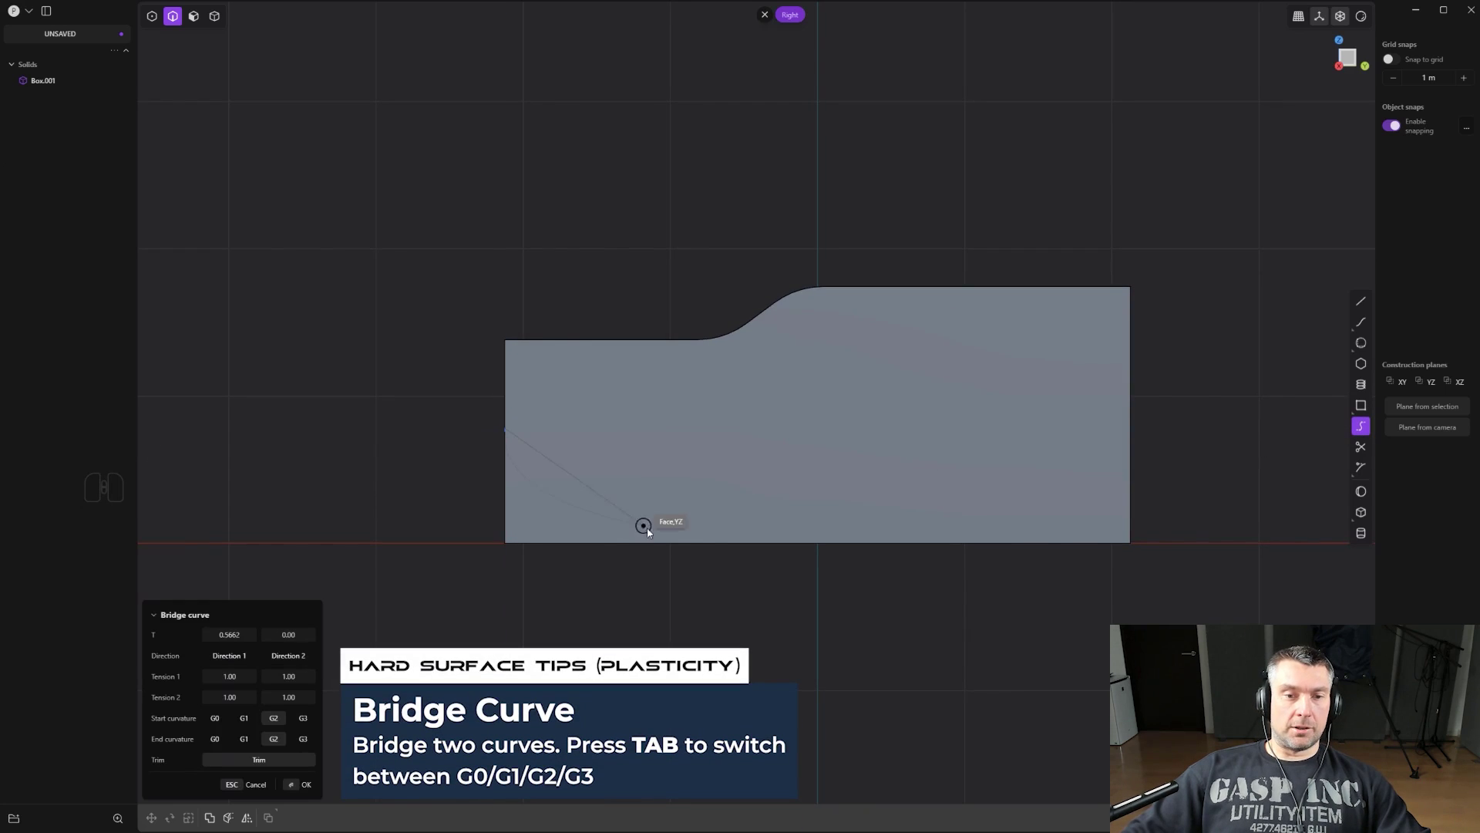
left_click(654, 540)
left_click_drag(288, 634, 309, 634)
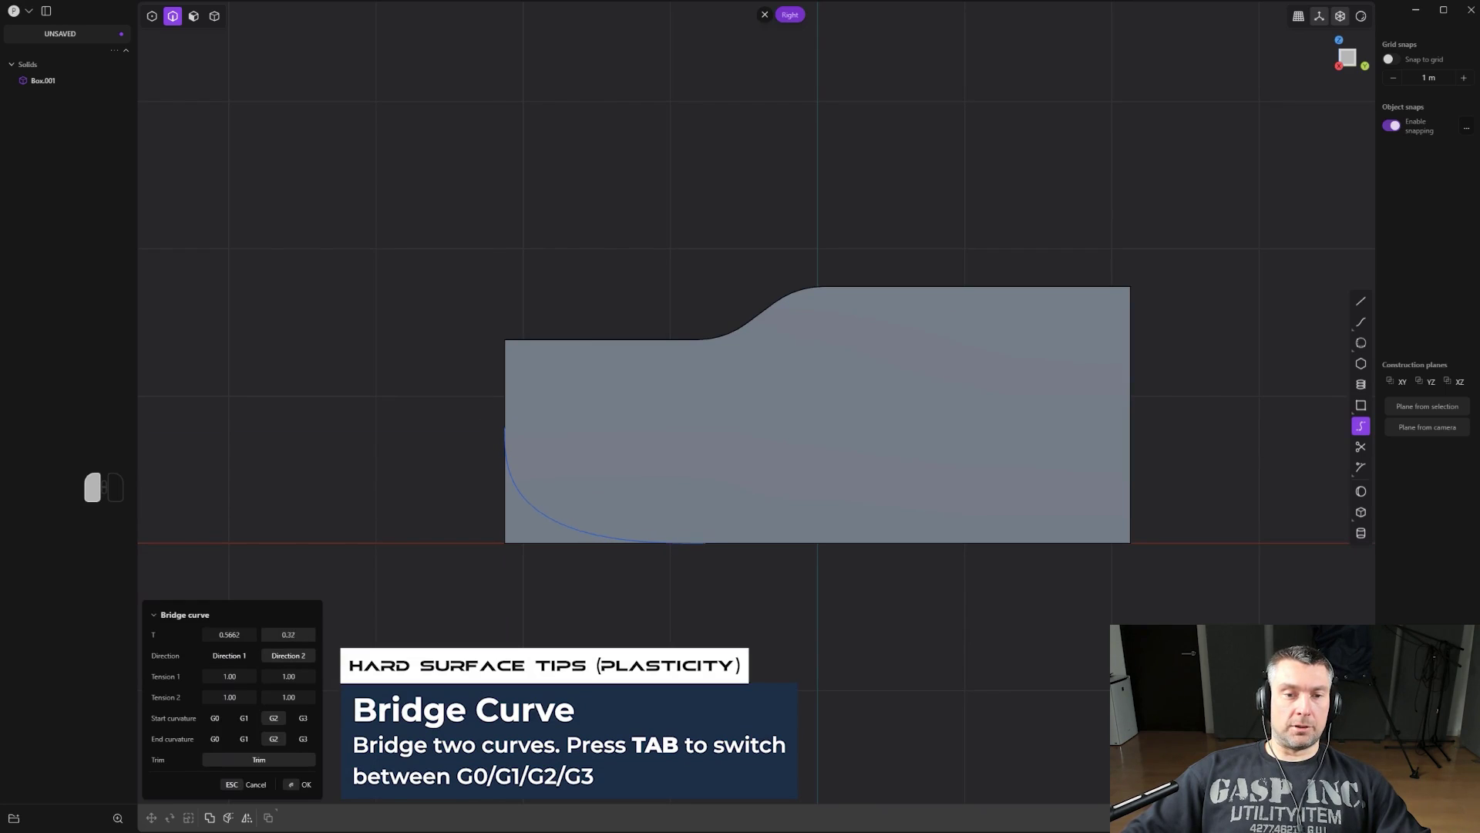
scroll(591, 589, "up", 1)
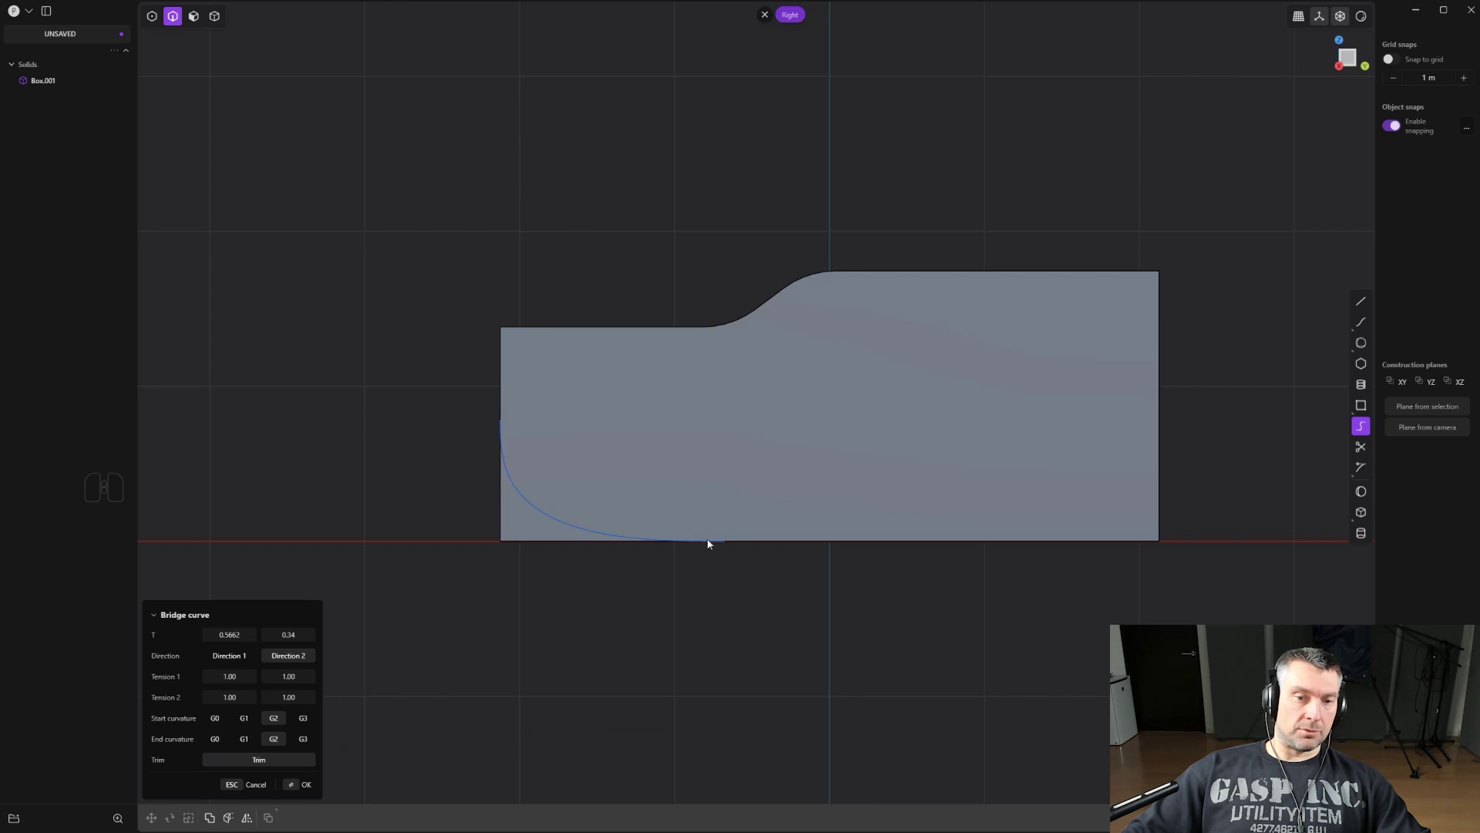
scroll(568, 549, "up", 1)
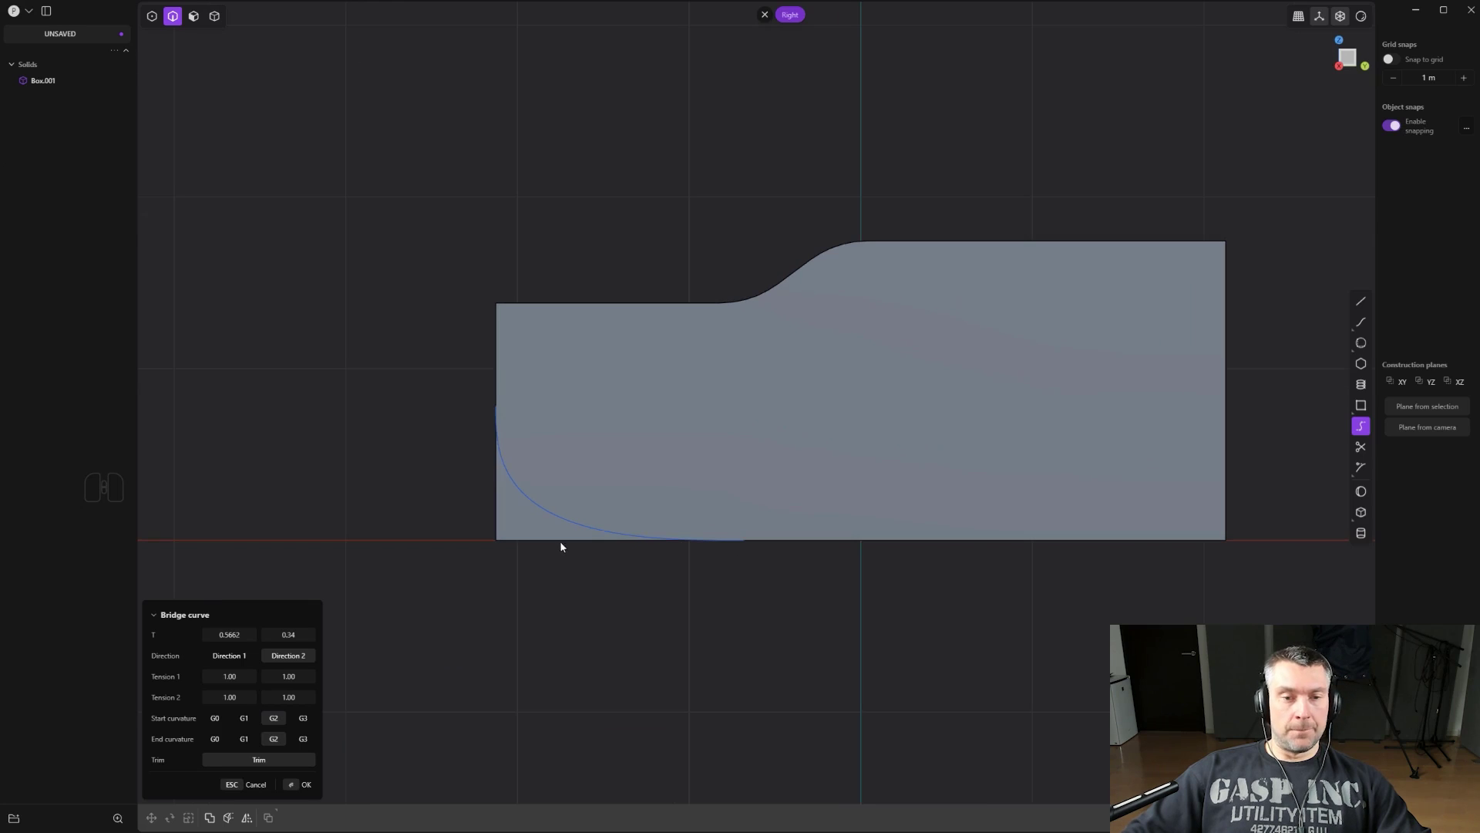
key("Return")
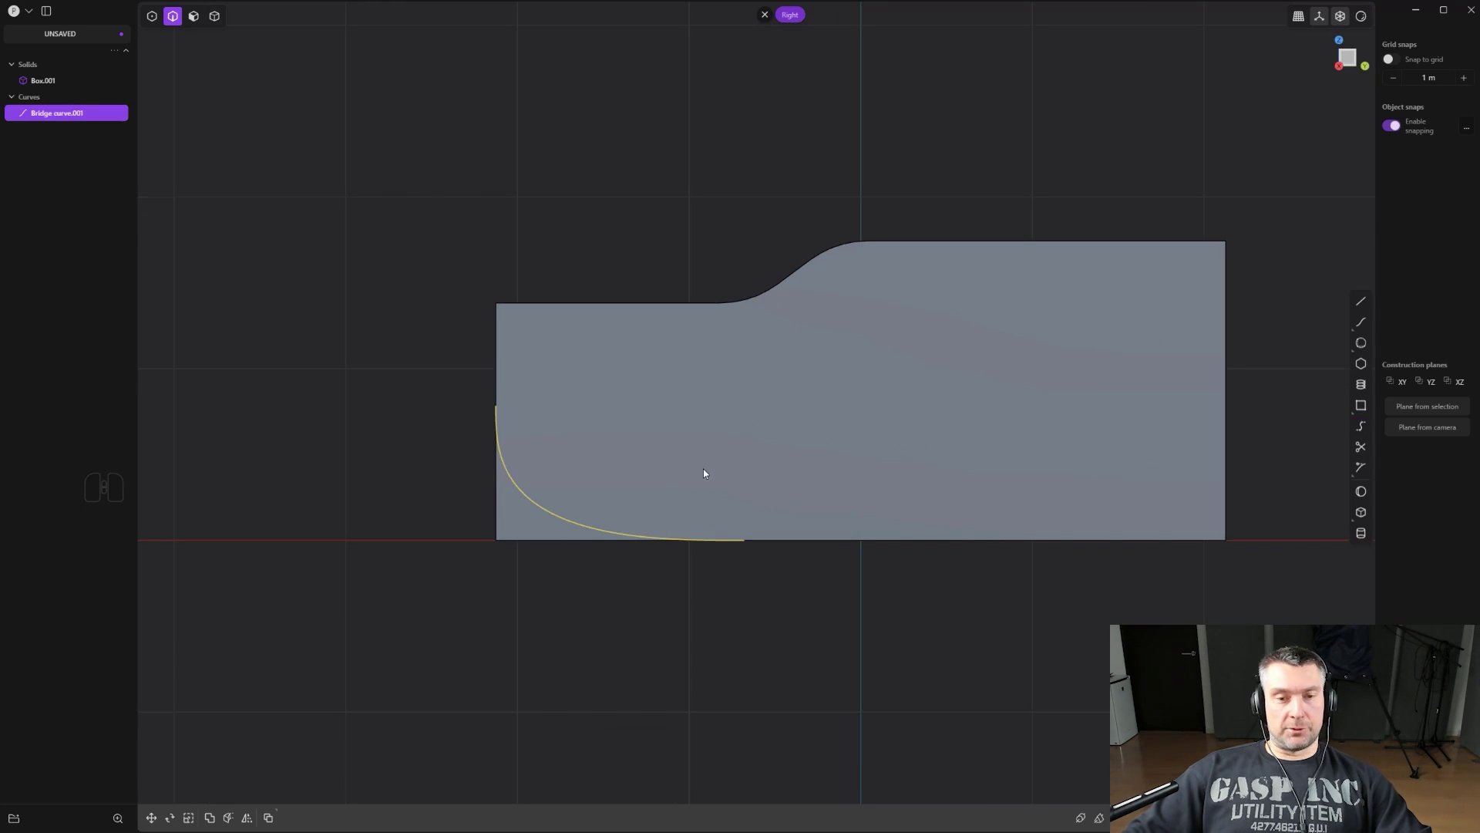
Cut the solid with the bridge curve, then delete the cut-off corner piece and the leftover curve.
key("c")
right_click(695, 459)
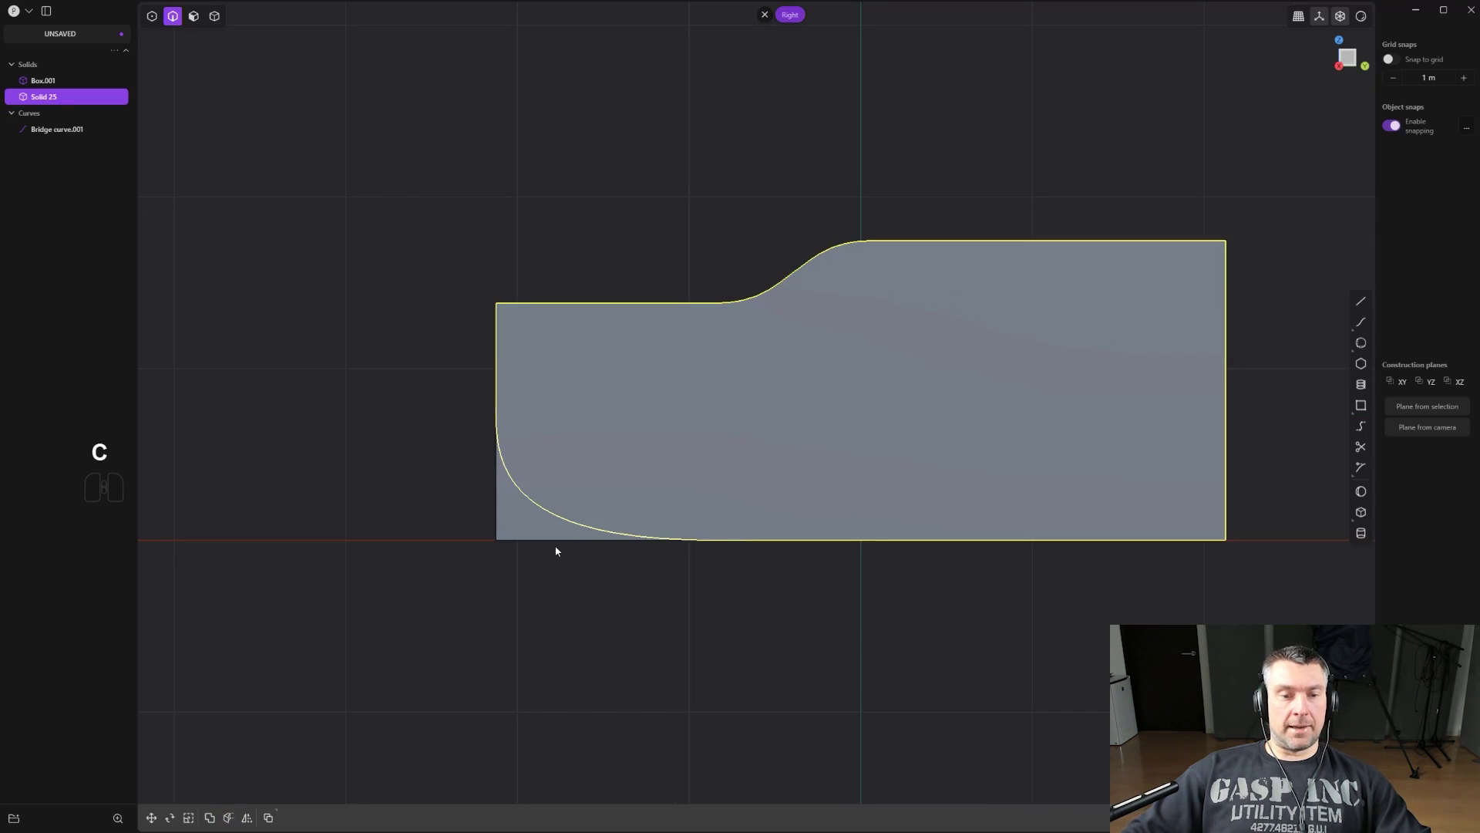
key("4")
left_click(543, 527)
key("x")
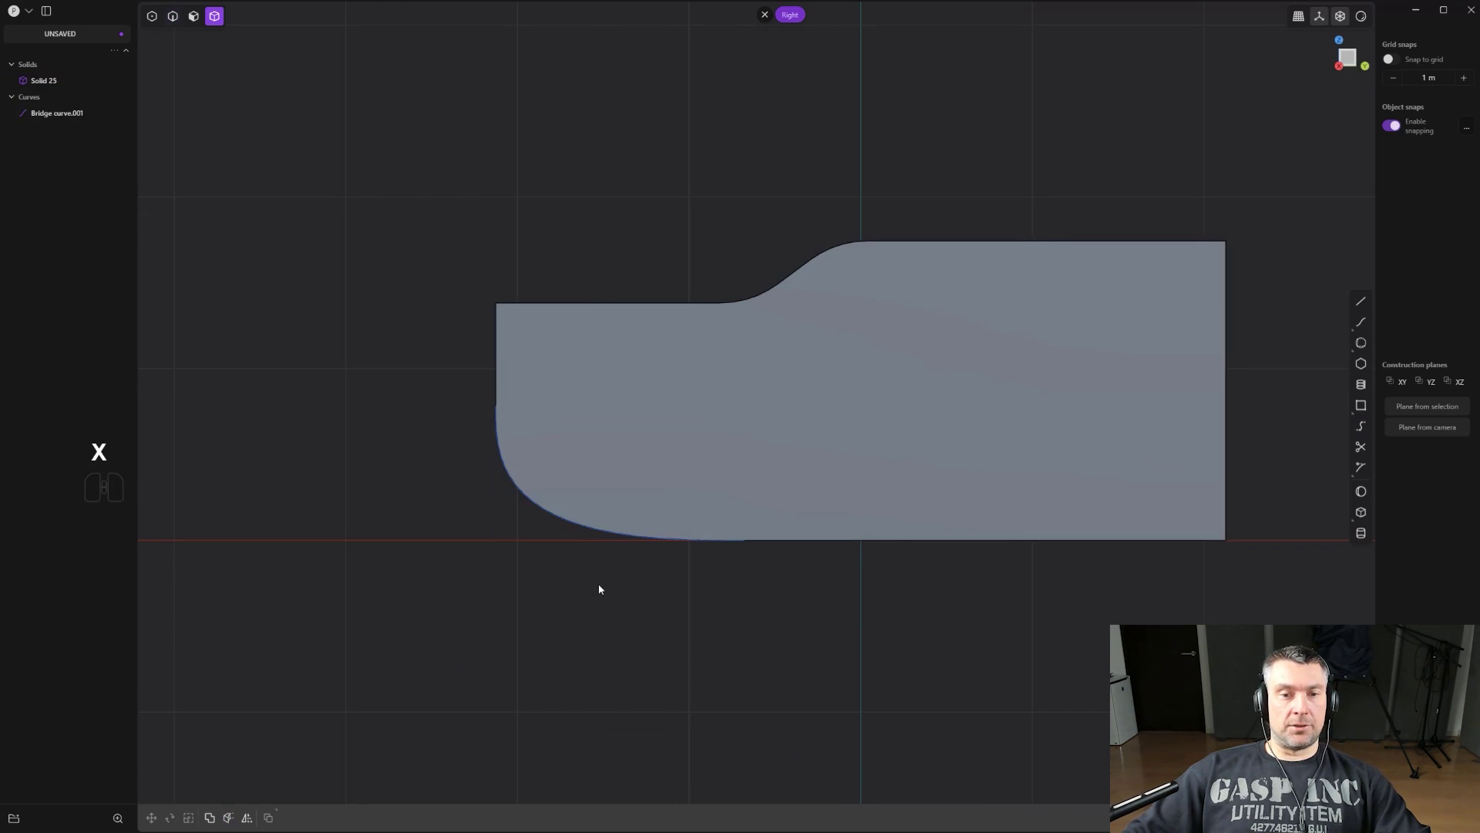
middle_click_drag(599, 589, 714, 479)
key("ctrl+e")
middle_click_drag(489, 478, 369, 446)
middle_click_drag(644, 532, 556, 456)
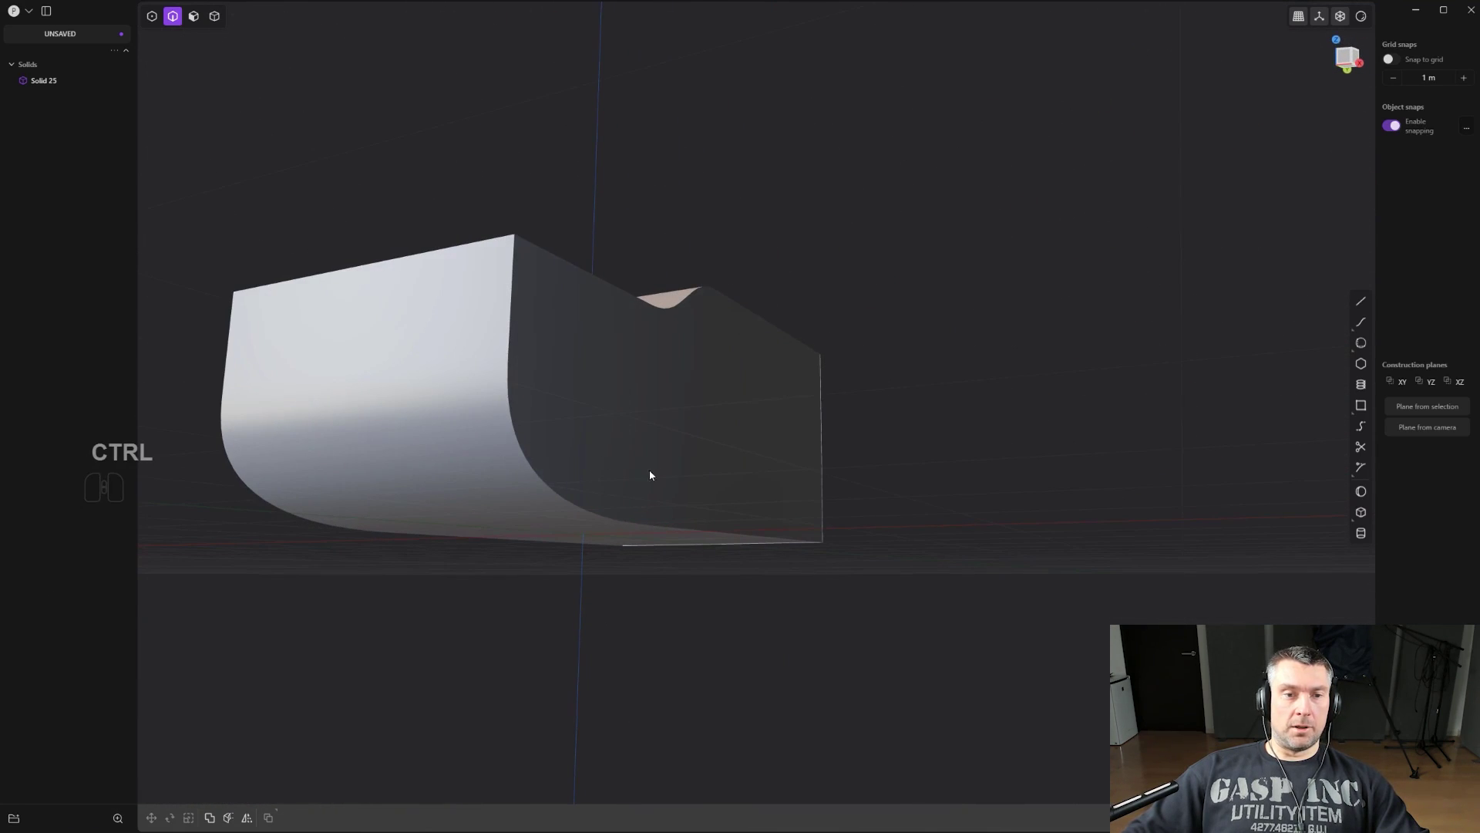
Undo the deletion of the cut-off corner piece and its bridge curve, and turn on the display of edges in the viewport.
key("ctrl+z")
key("ctrl+z")
key("ctrl+z")
scroll(694, 458, "down", 2)
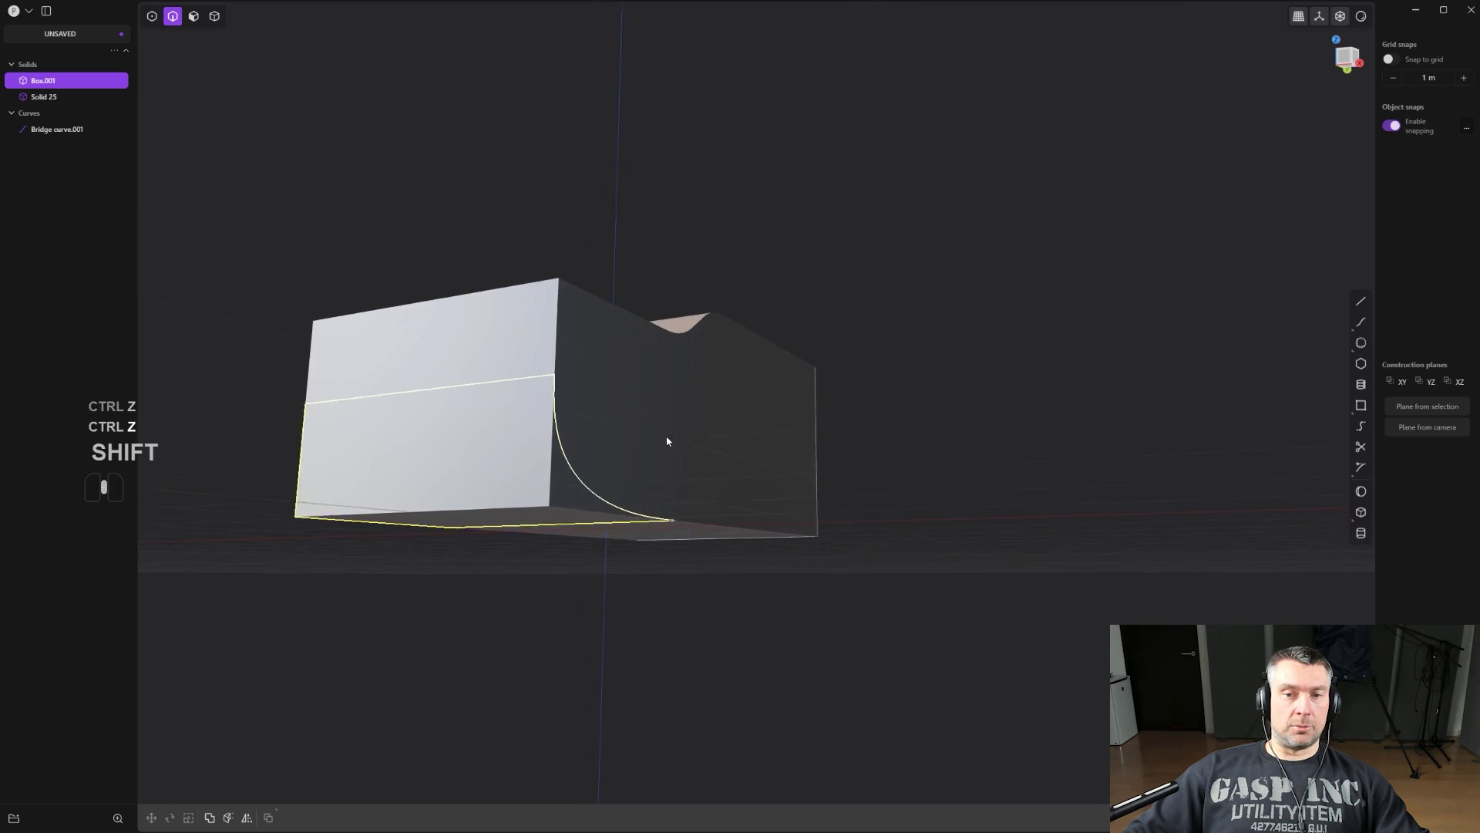
middle_click_drag(666, 438, 707, 450, "shift")
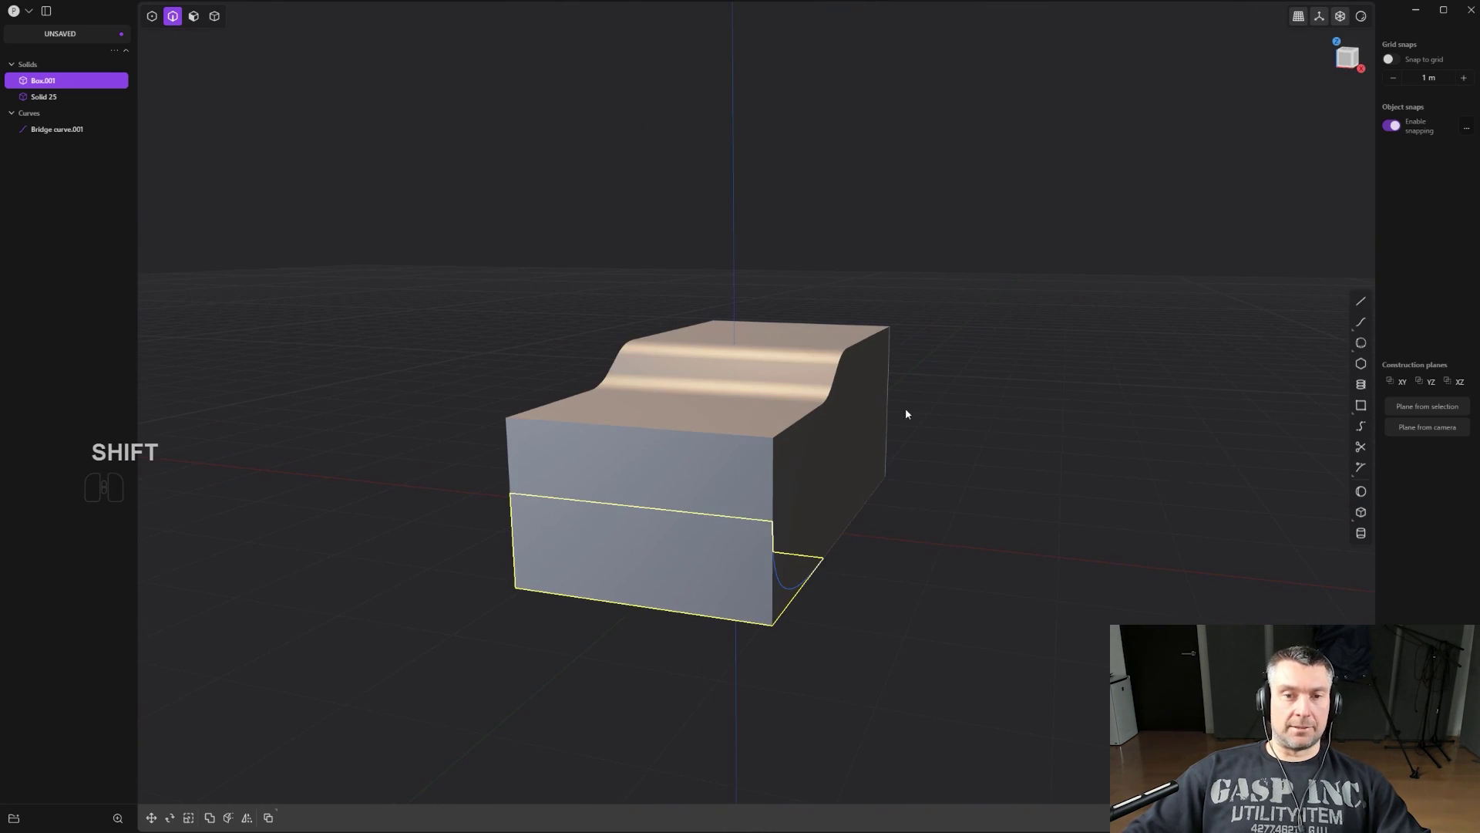
key("ctrl+e")
middle_click_drag(954, 388, 852, 391)
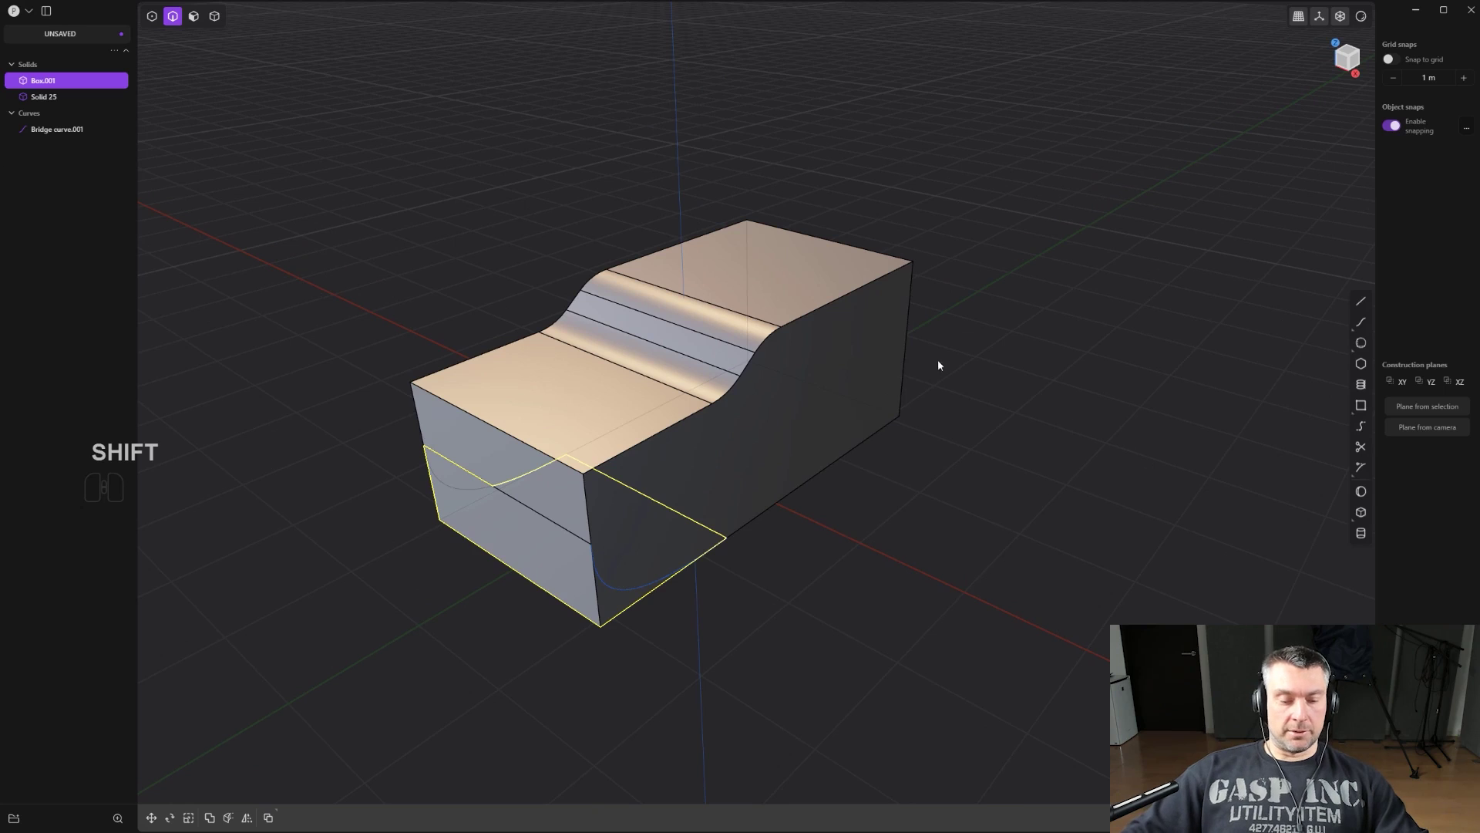
Search the commands for "toggl" and examine the favourite and shortcut options of Viewport: toggle edges and Bridge Edge.
type("f")
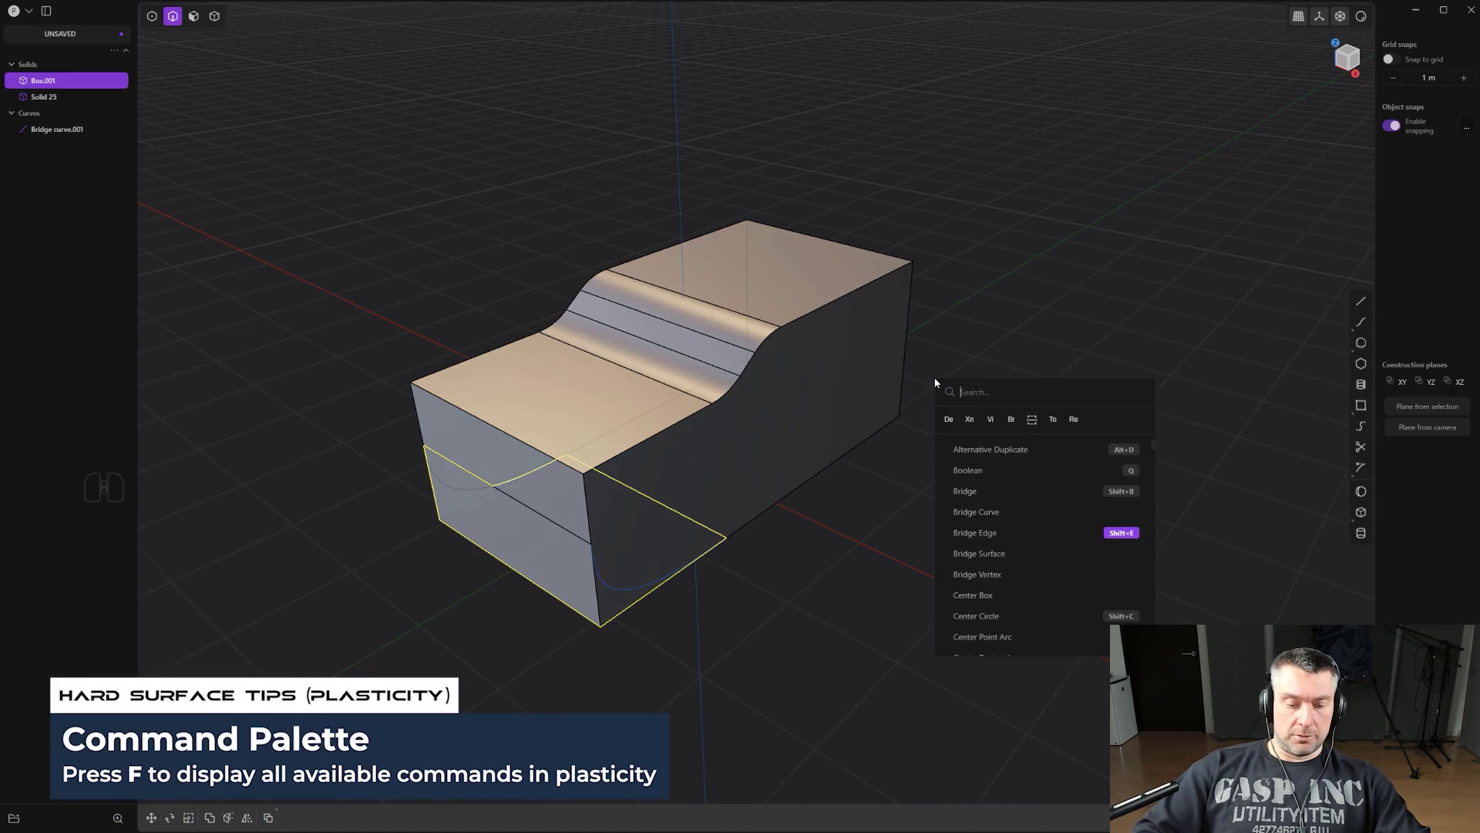
type("toggl")
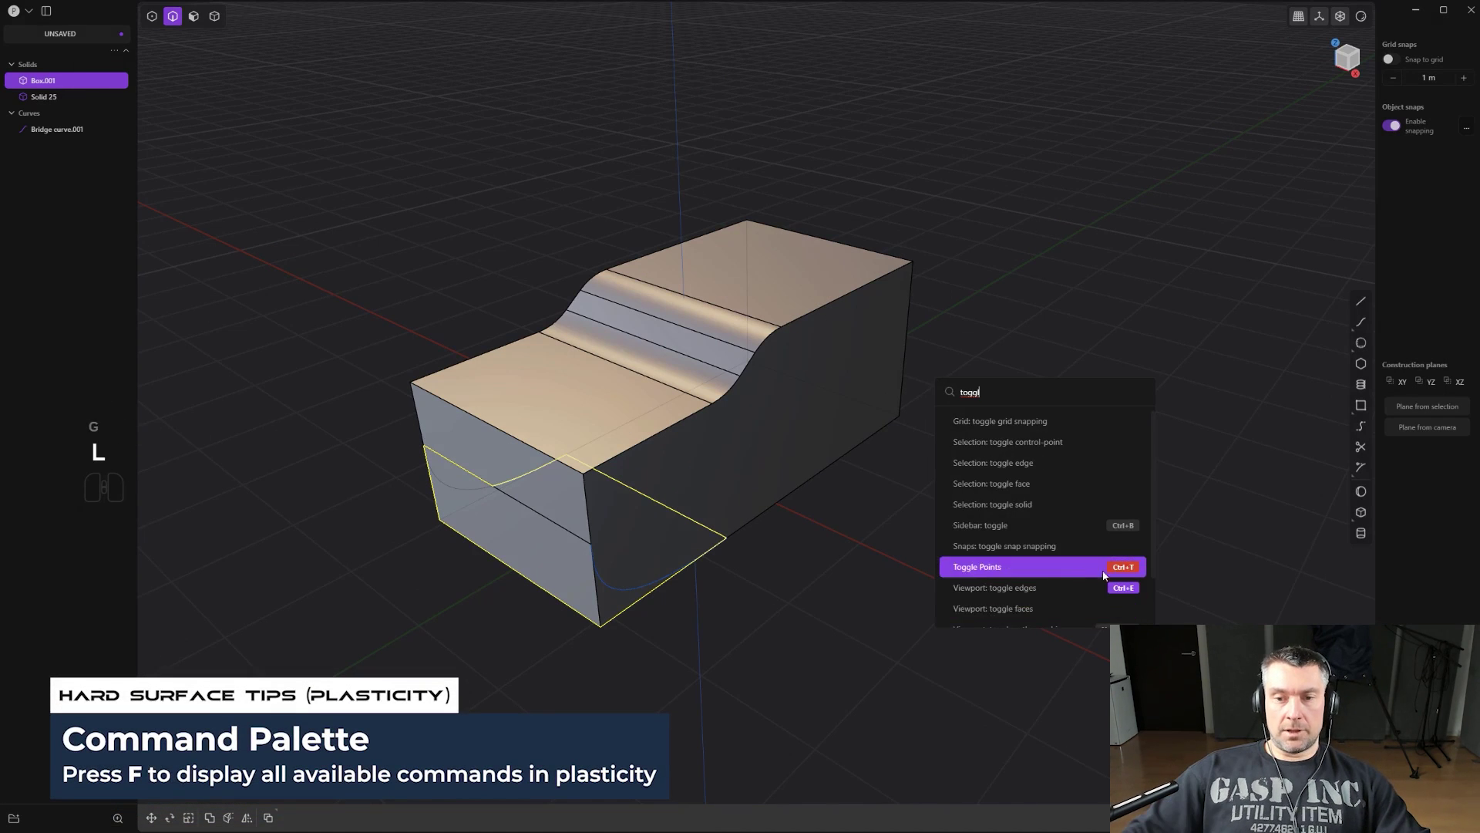
right_click(1097, 591)
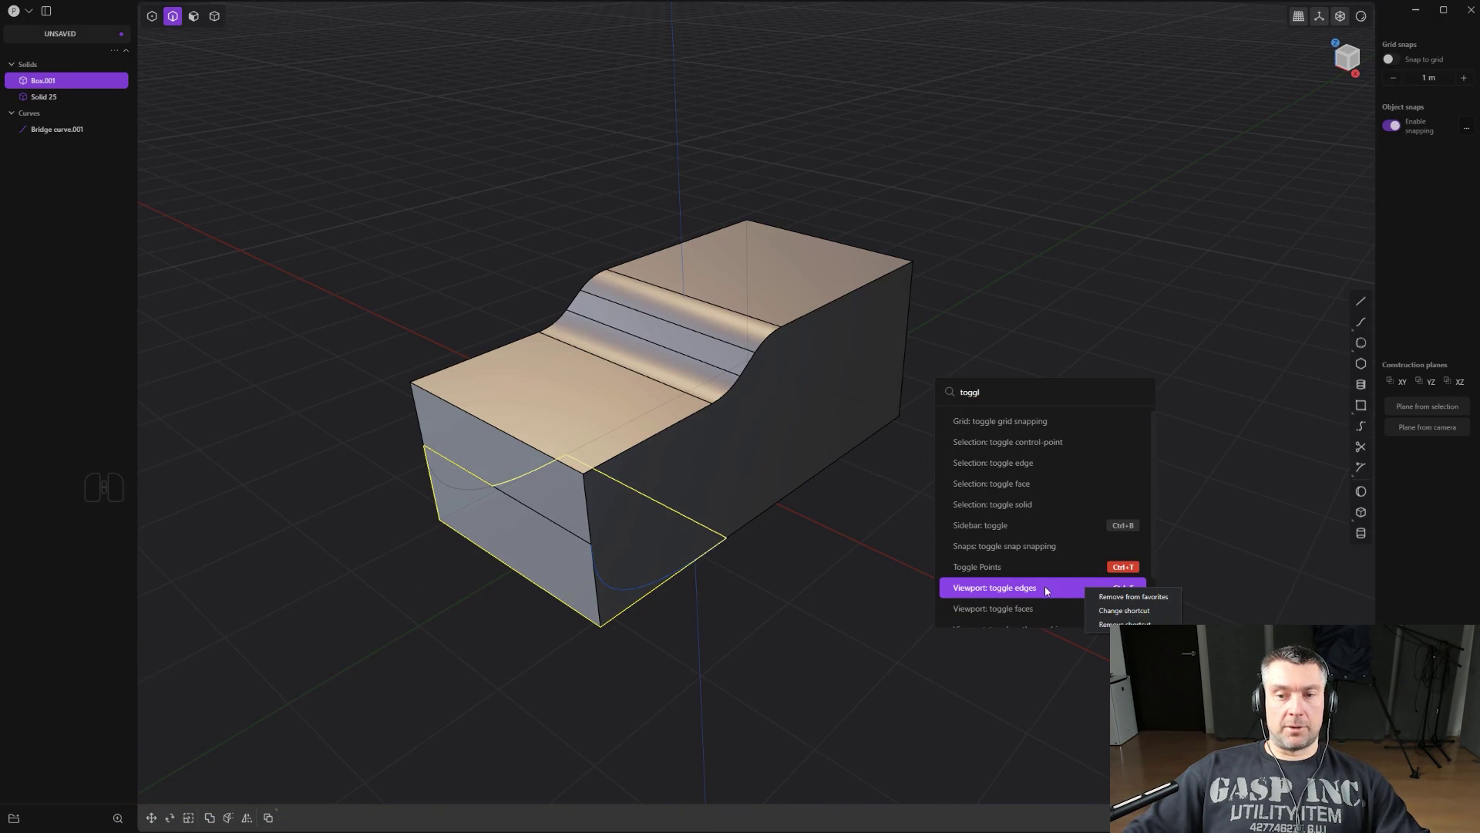
left_click(776, 555)
key("f")
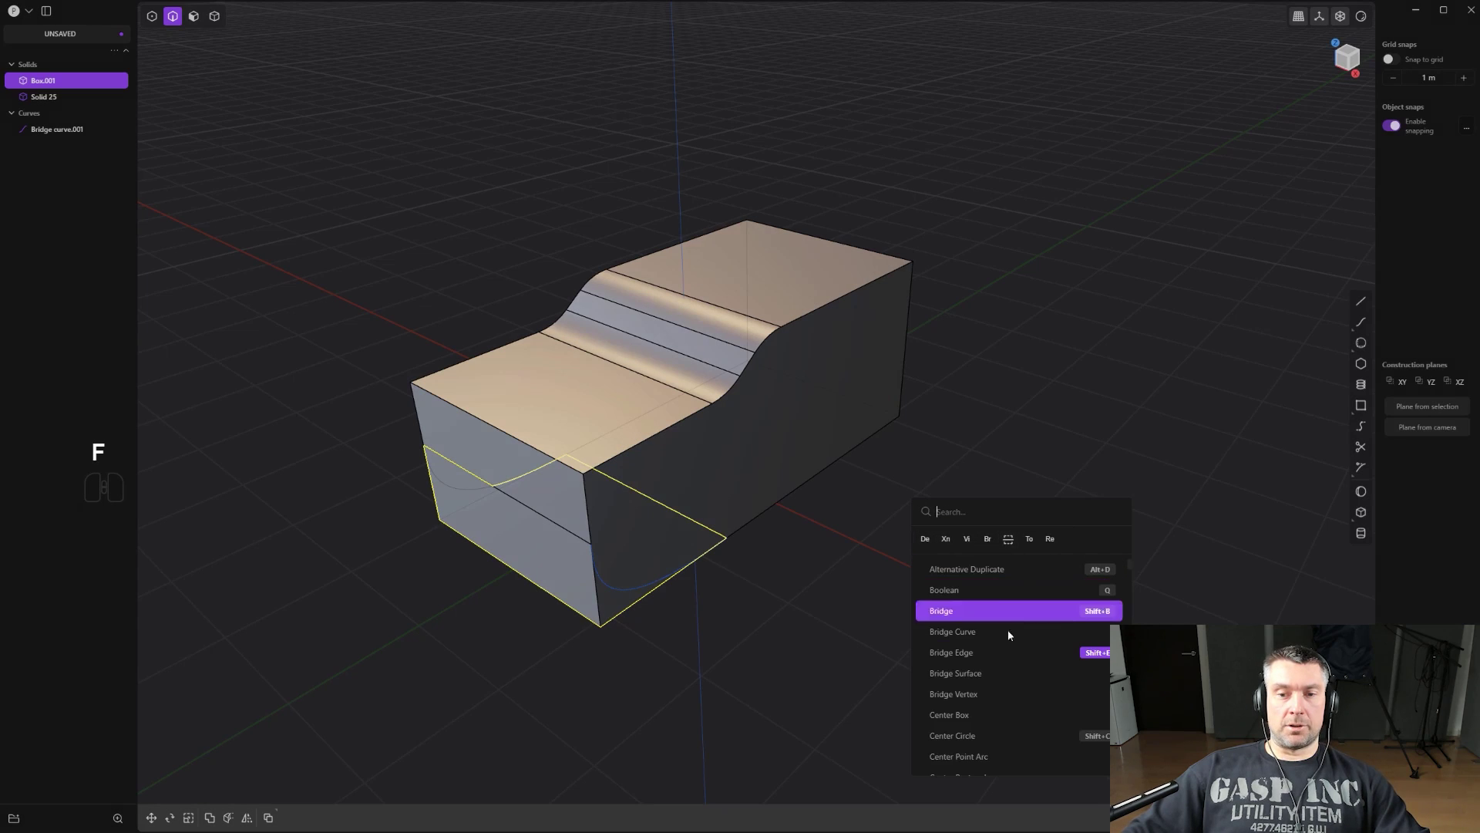
right_click(984, 649)
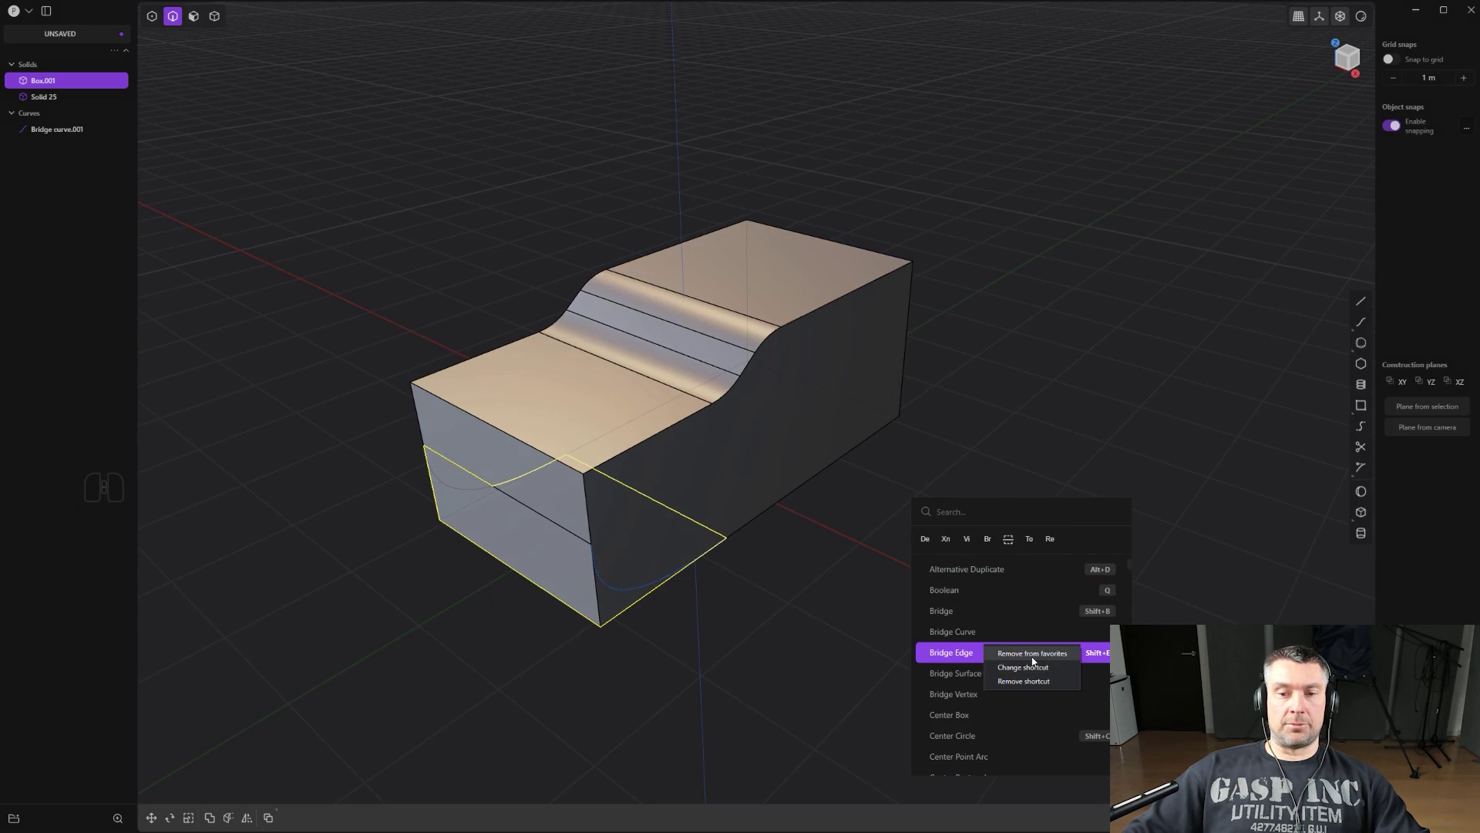
left_click(973, 407)
Try the radial menu's shortcut and search the commands for "radia" to examine the available radial menus.
middle_click_drag(816, 452, 717, 562)
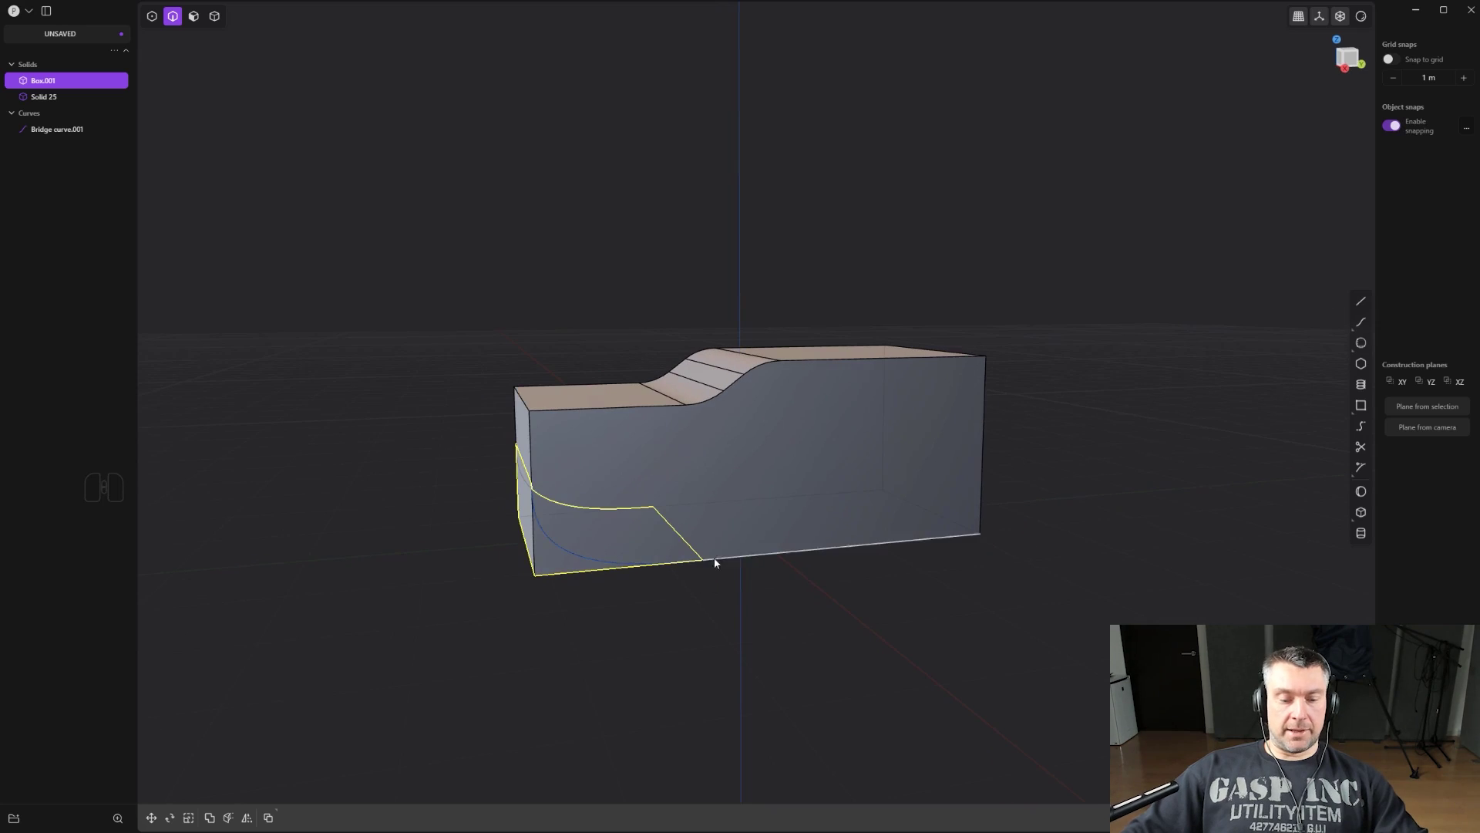
key("shift+q")
key("shift+q")
key("shift+q")
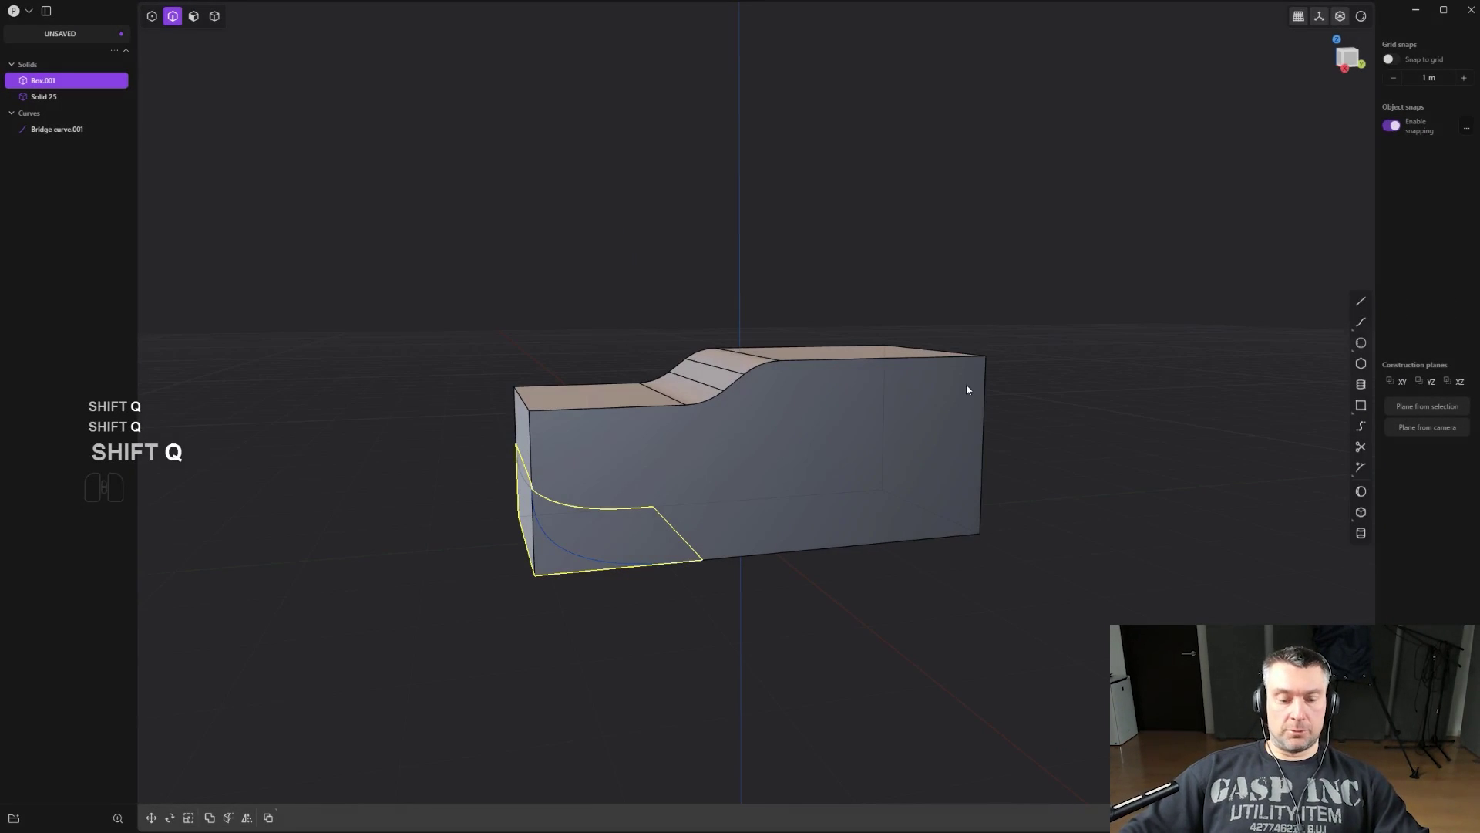
type("f")
type("radia")
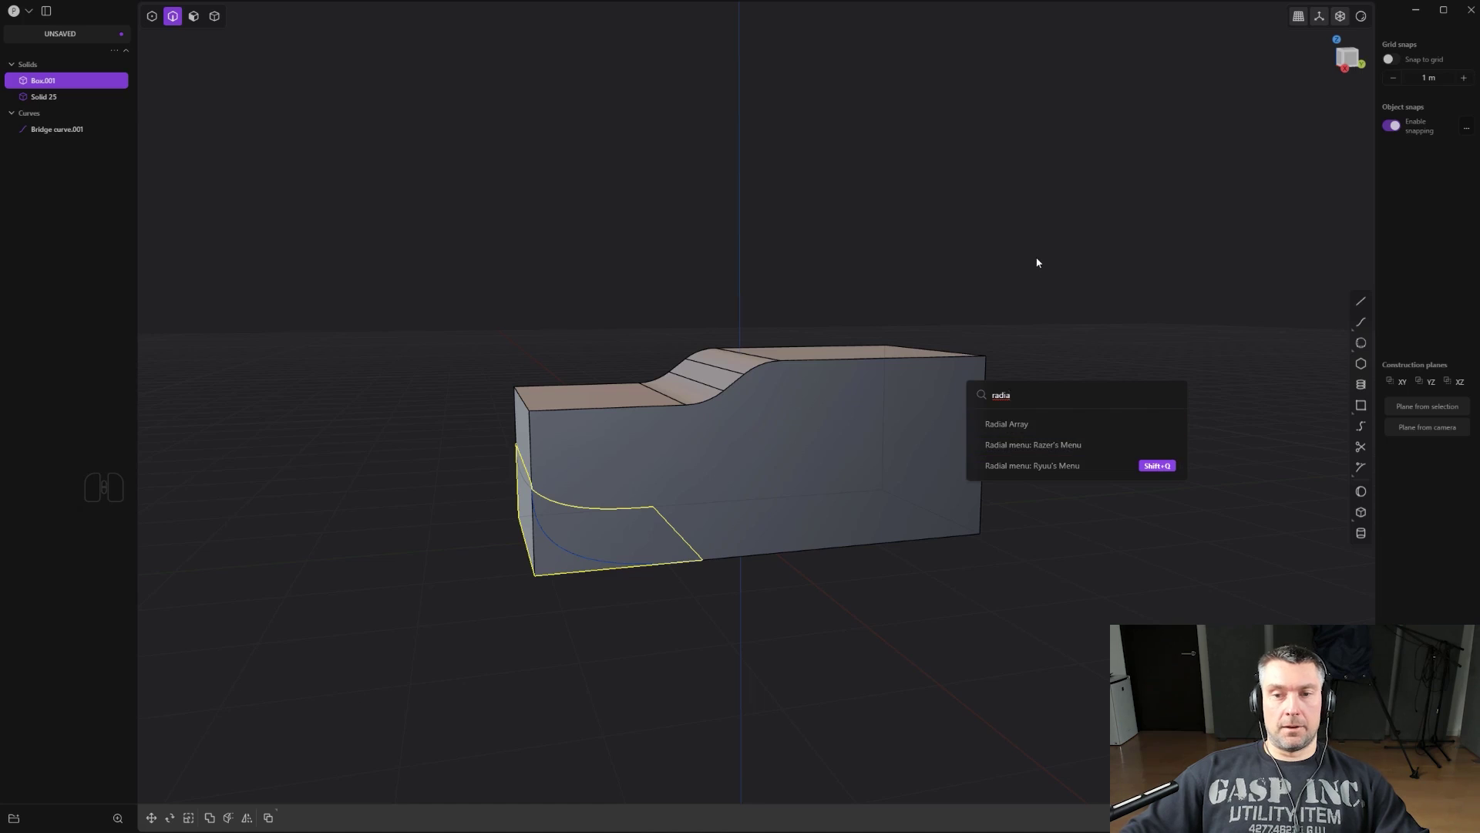
key("Escape")
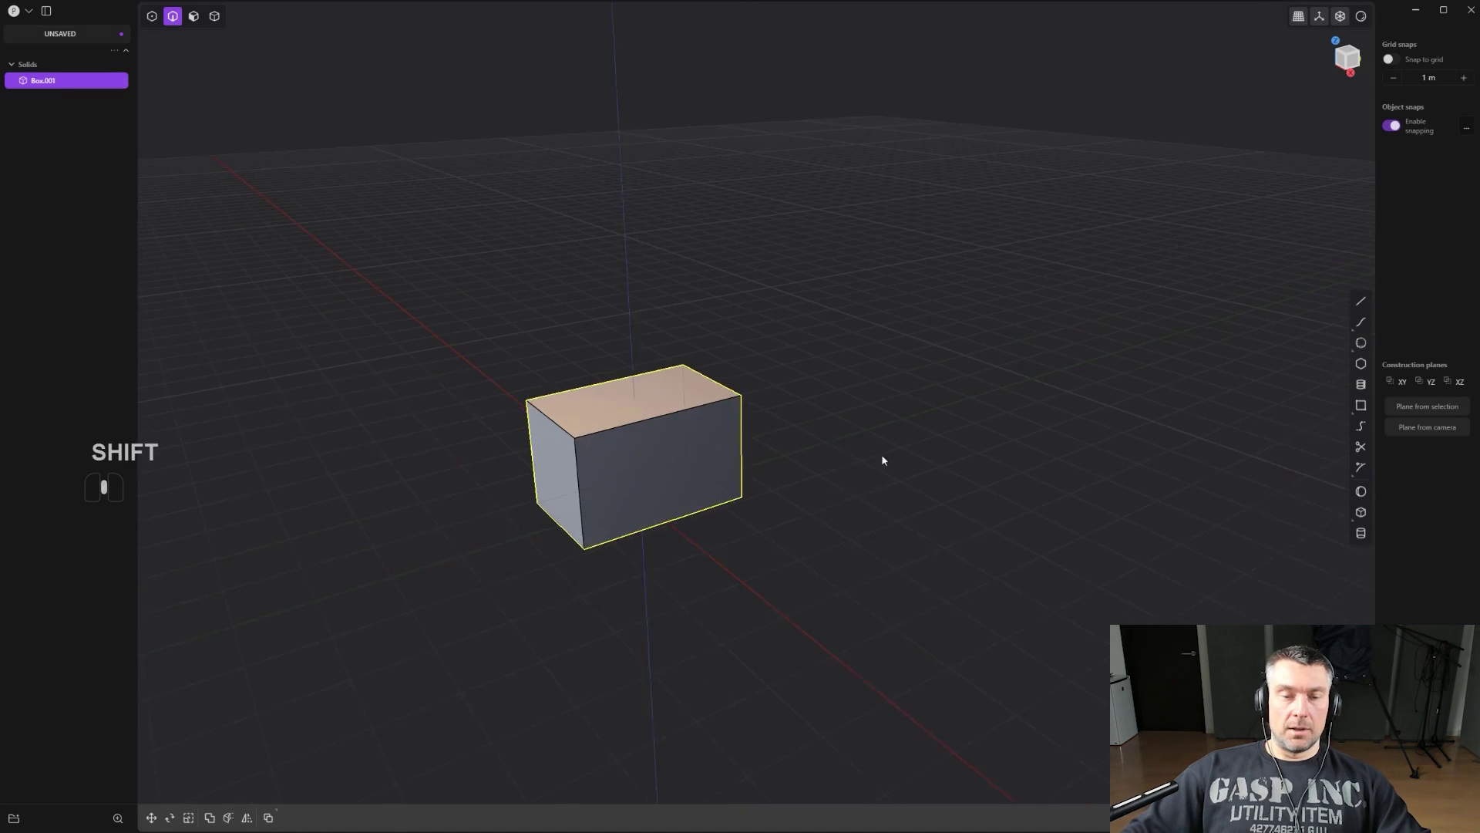
Fillet one long top edge of the plain box by about 0.35 m.
middle_click_drag(884, 460, 902, 463, "shift")
middle_click_drag(687, 443, 995, 414, "shift")
scroll(933, 444, "up", 3)
key("2")
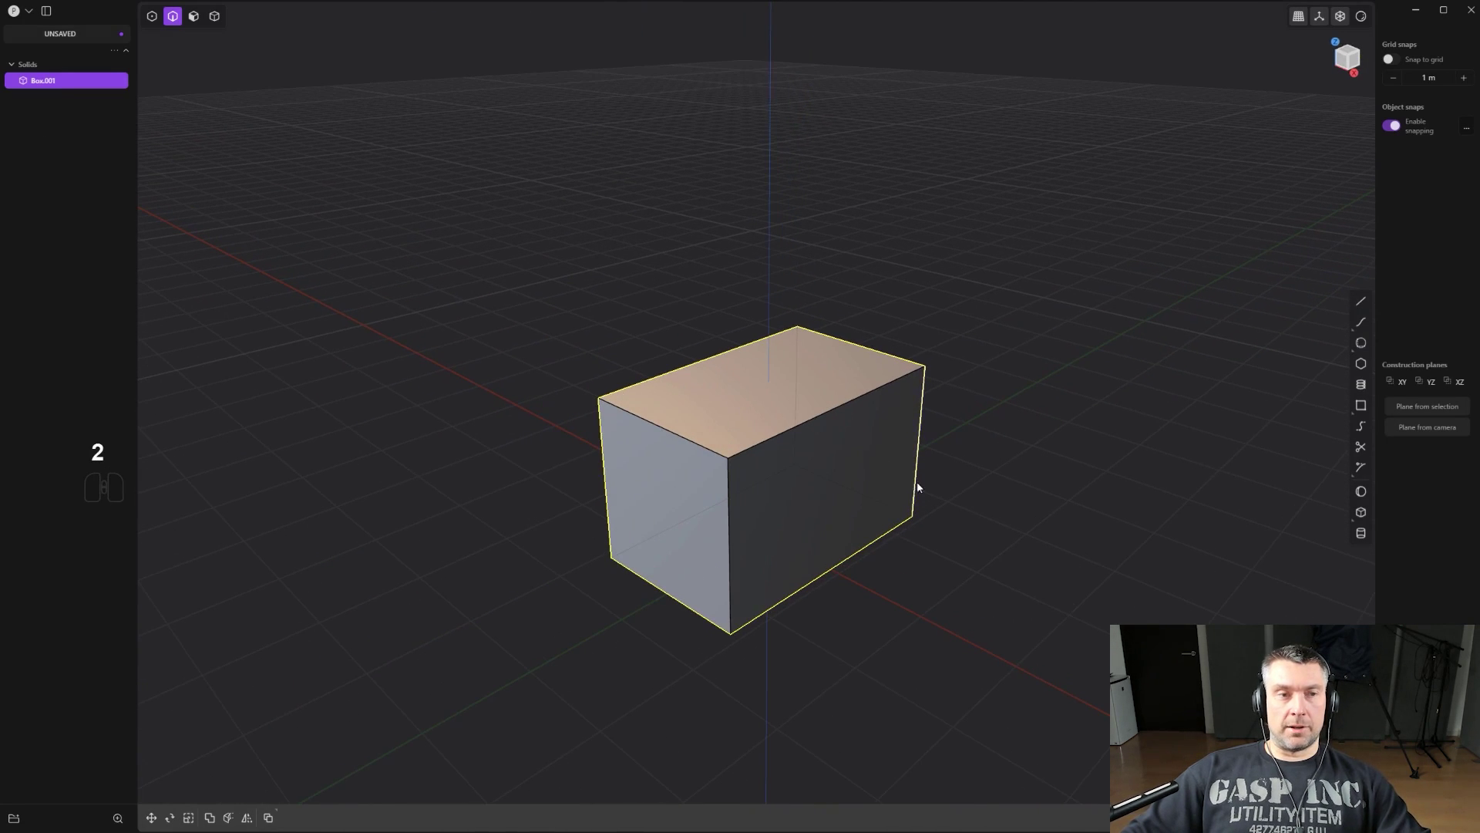
middle_click_drag(917, 483, 797, 435, "shift")
left_click(744, 402)
left_click_drag(744, 402, 732, 343)
key("Return")
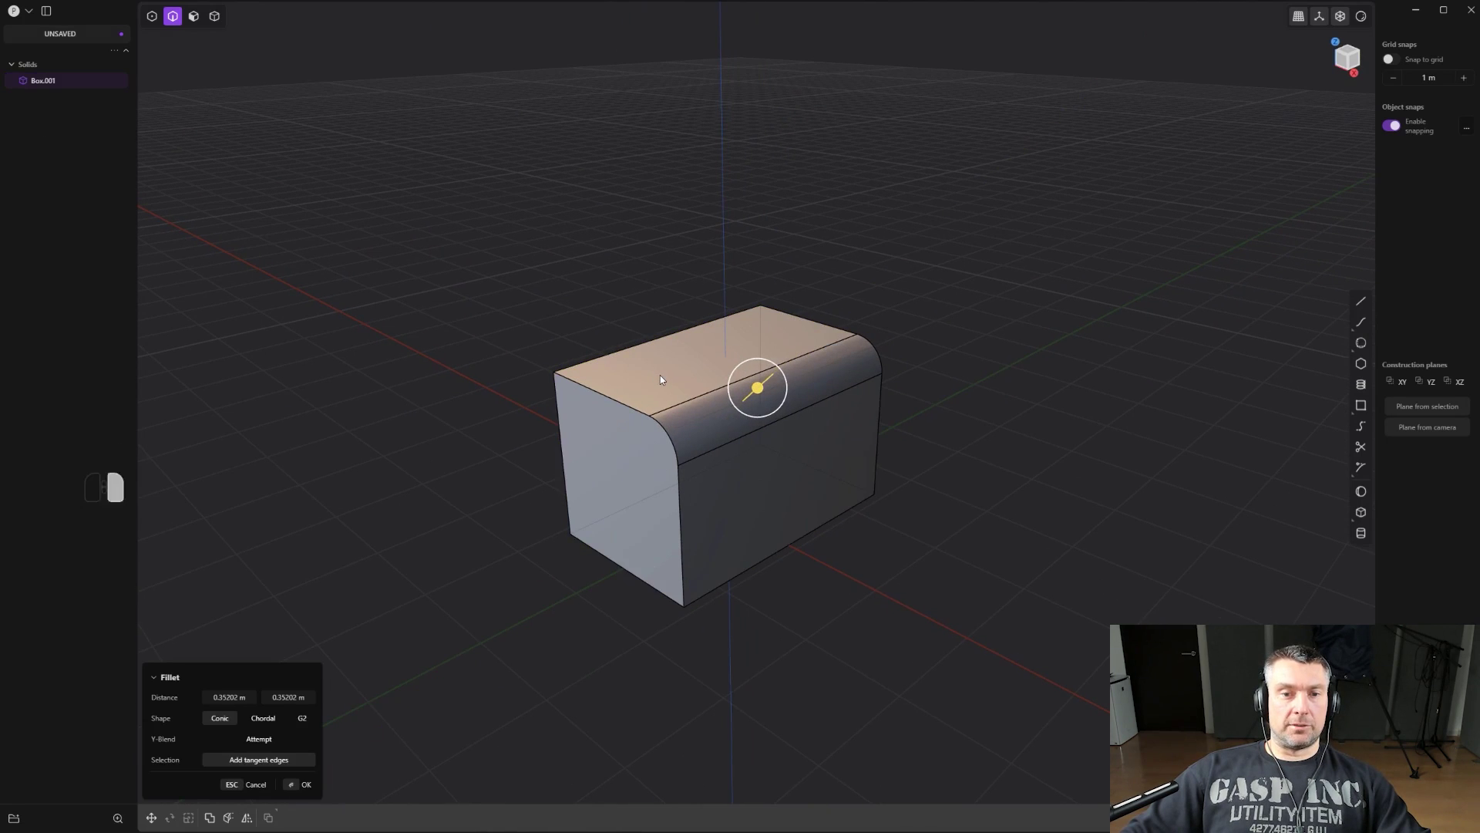
Fillet the opposite long top edge, copying the distance from the first fillet.
middle_click_drag(660, 374, 711, 399)
left_click(586, 409)
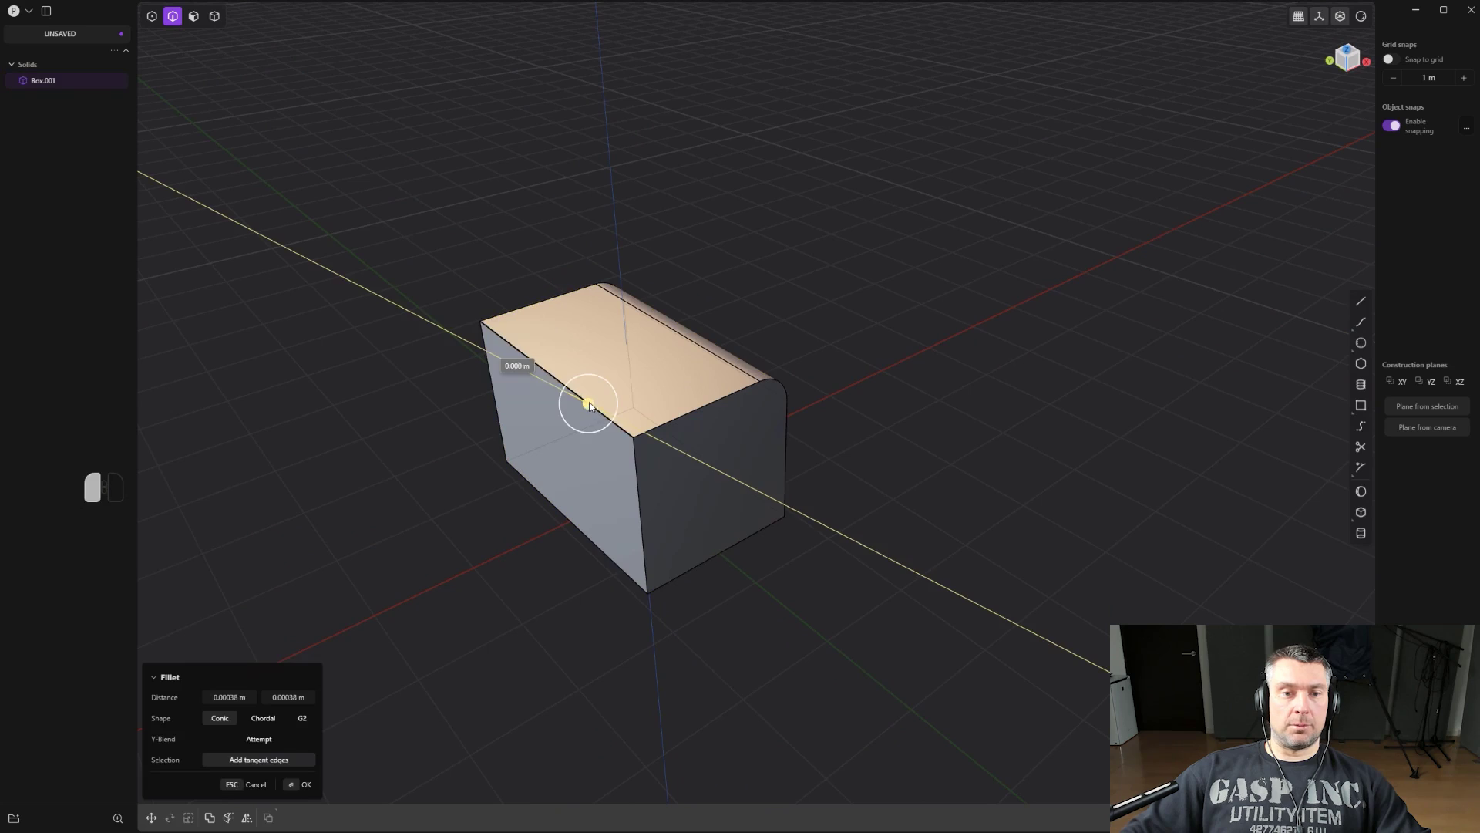
left_click(743, 367)
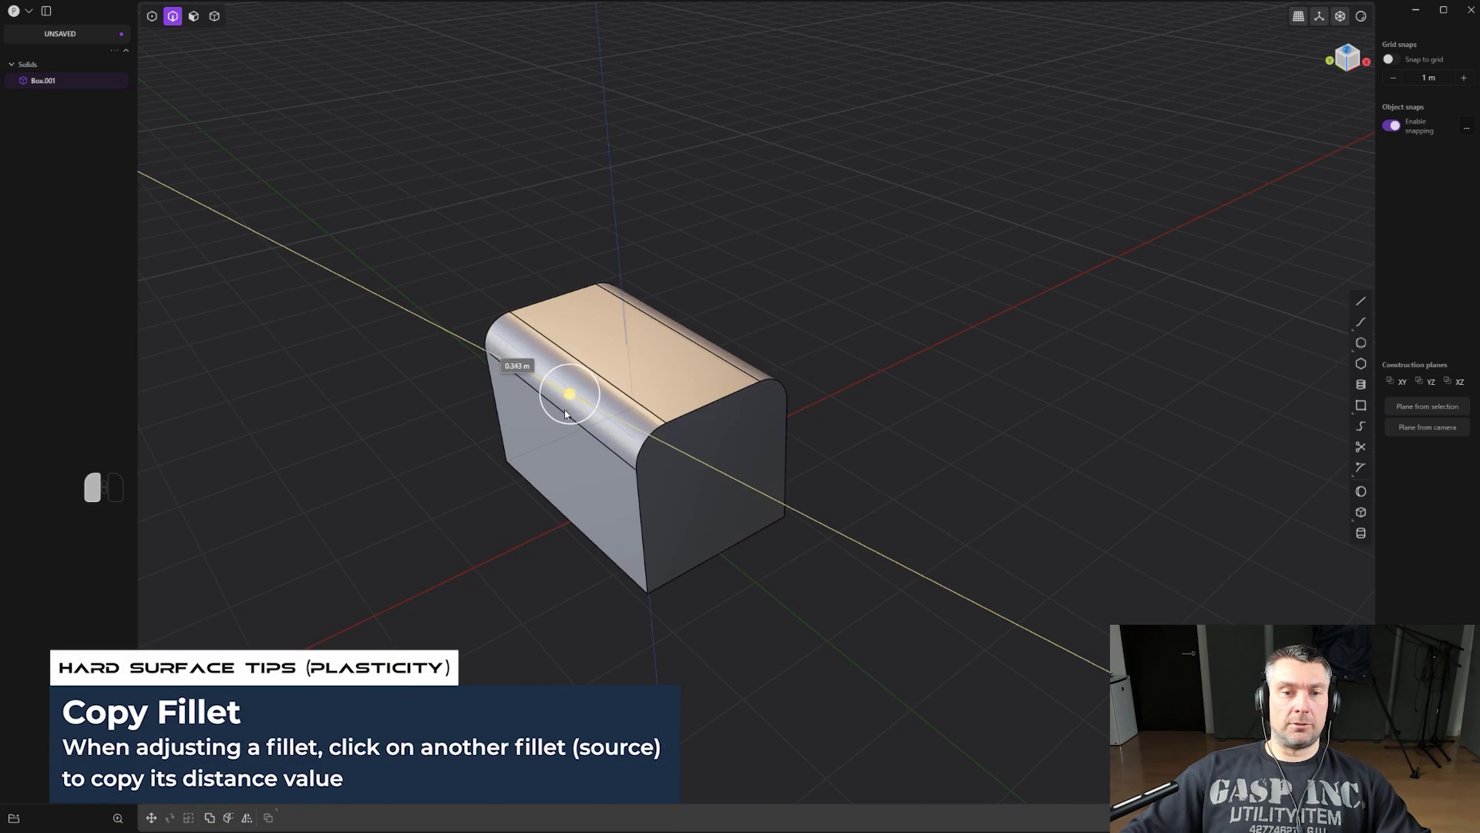
left_click_drag(557, 396, 581, 450)
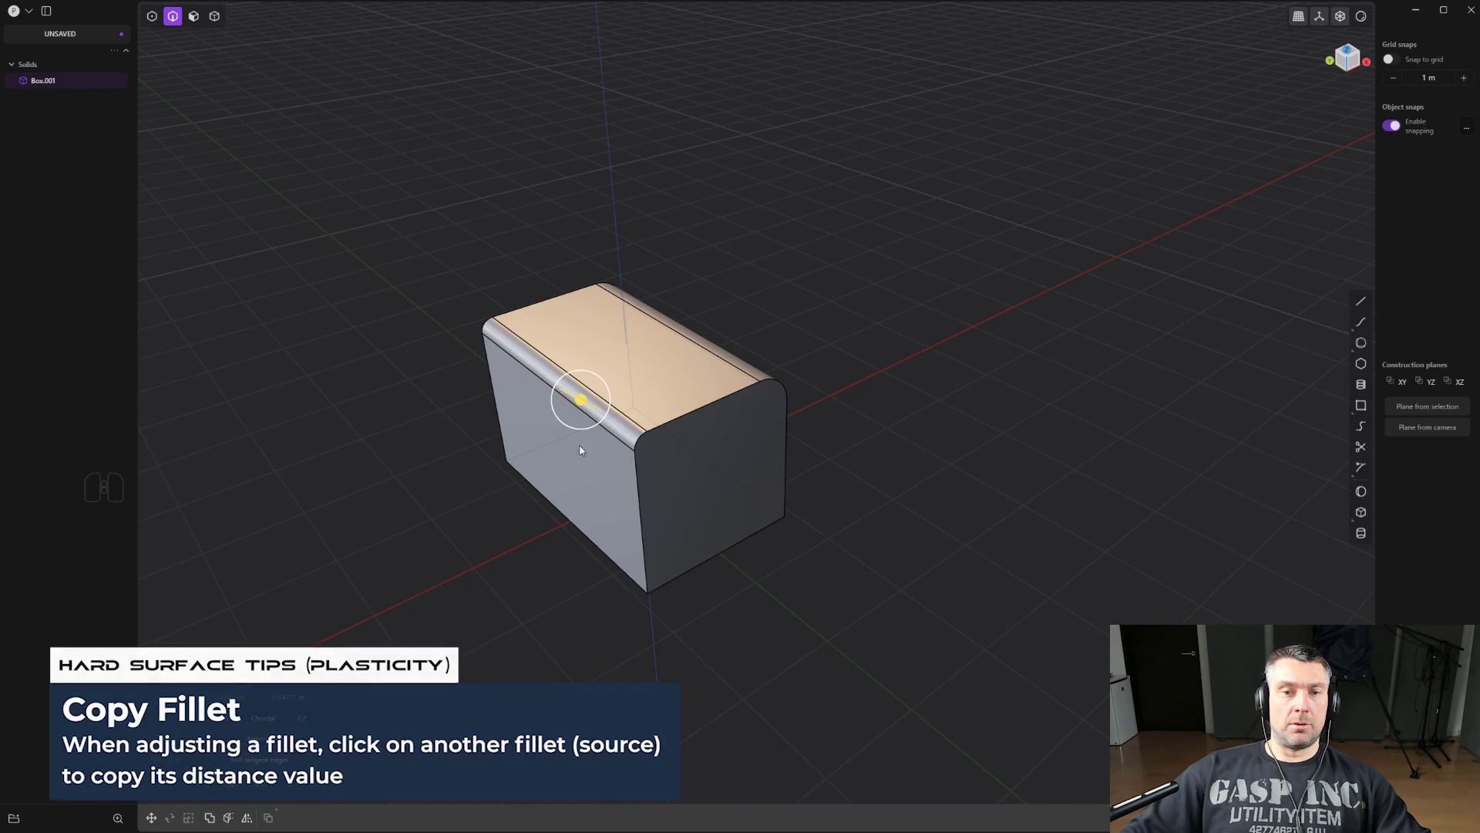
left_click(760, 377)
right_click(743, 404)
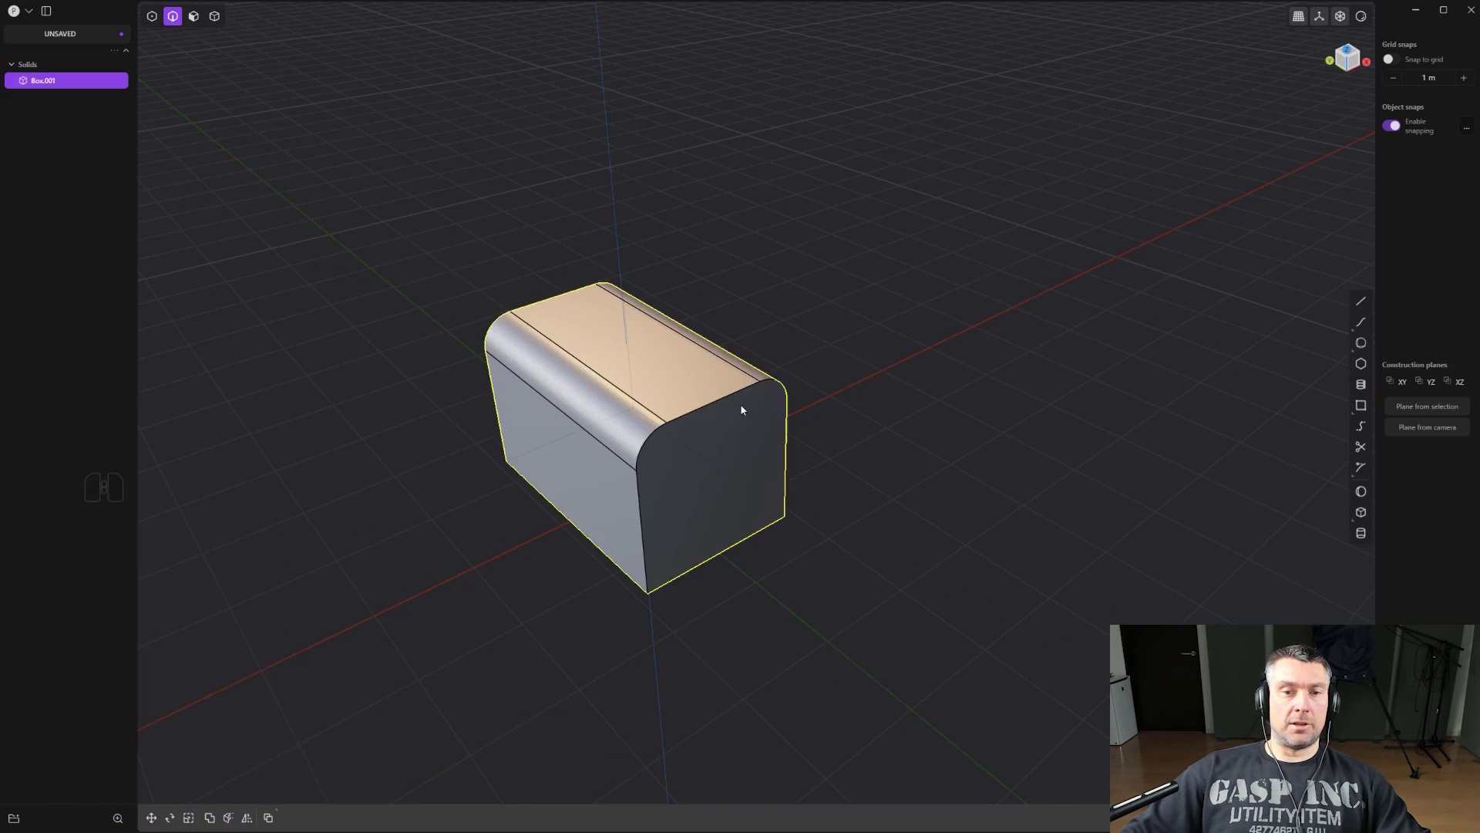
Undo the fillets on both long top edges of the box.
key("ctrl+z")
key("ctrl+z")
key("ctrl+z")
key("ctrl+z")
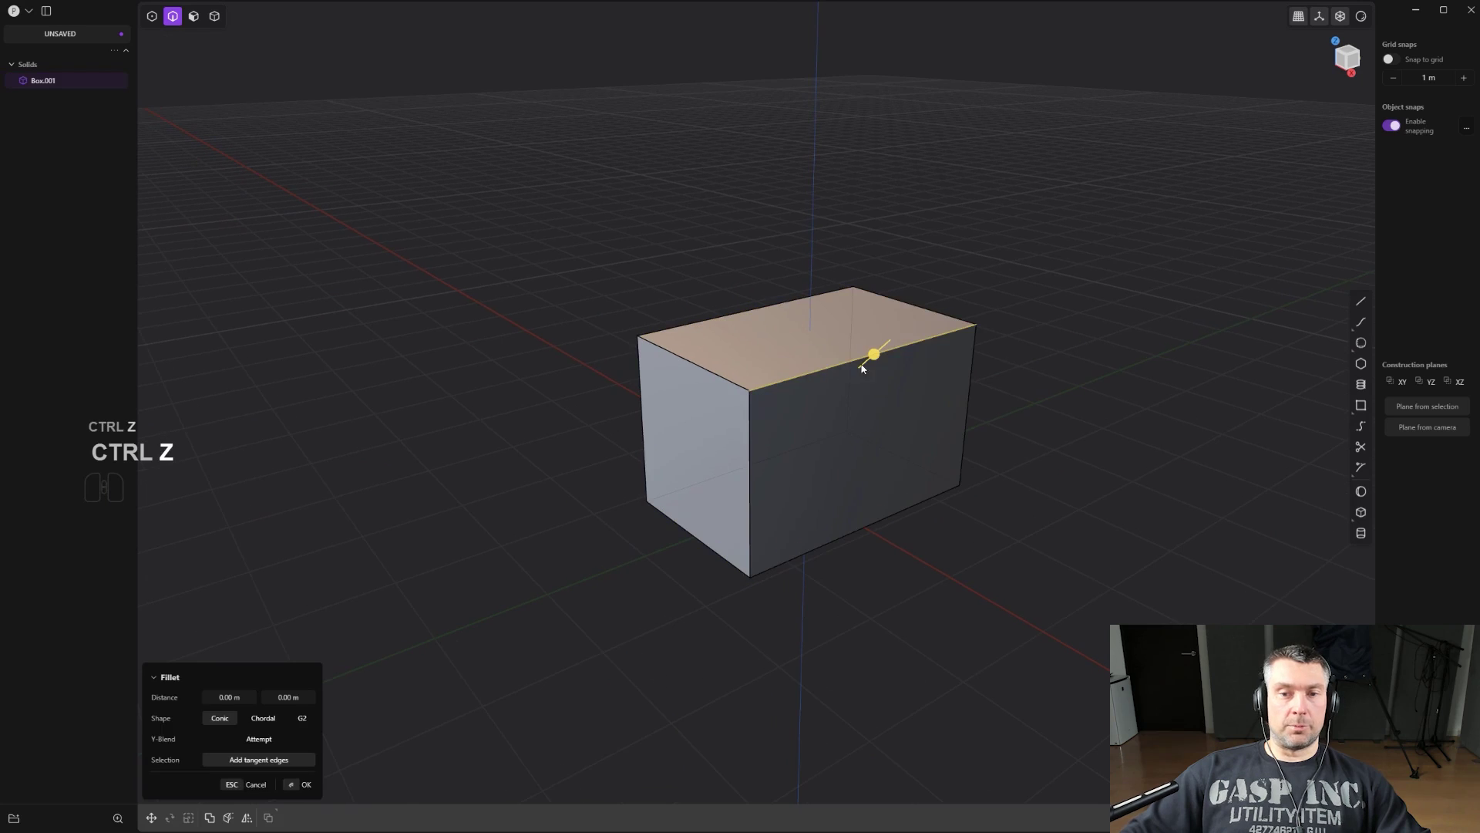
Fillet a long top edge by about 0.33 m, copy the fillet to the other top and vertical edges, and undo it.
left_click_drag(864, 365, 861, 298)
middle_click_drag(861, 297, 940, 334)
key("ctrl+z")
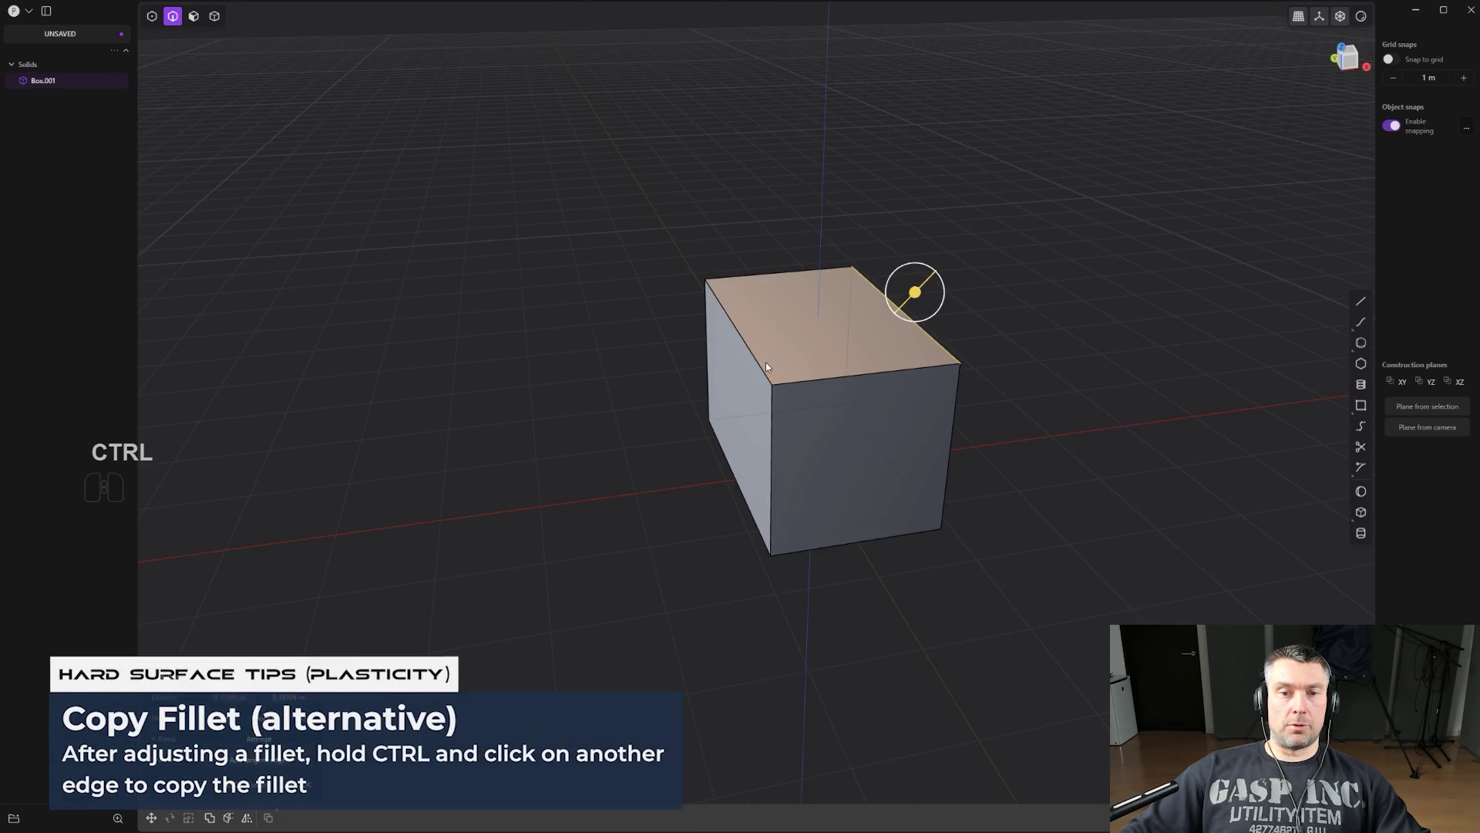
left_click(774, 424, "ctrl")
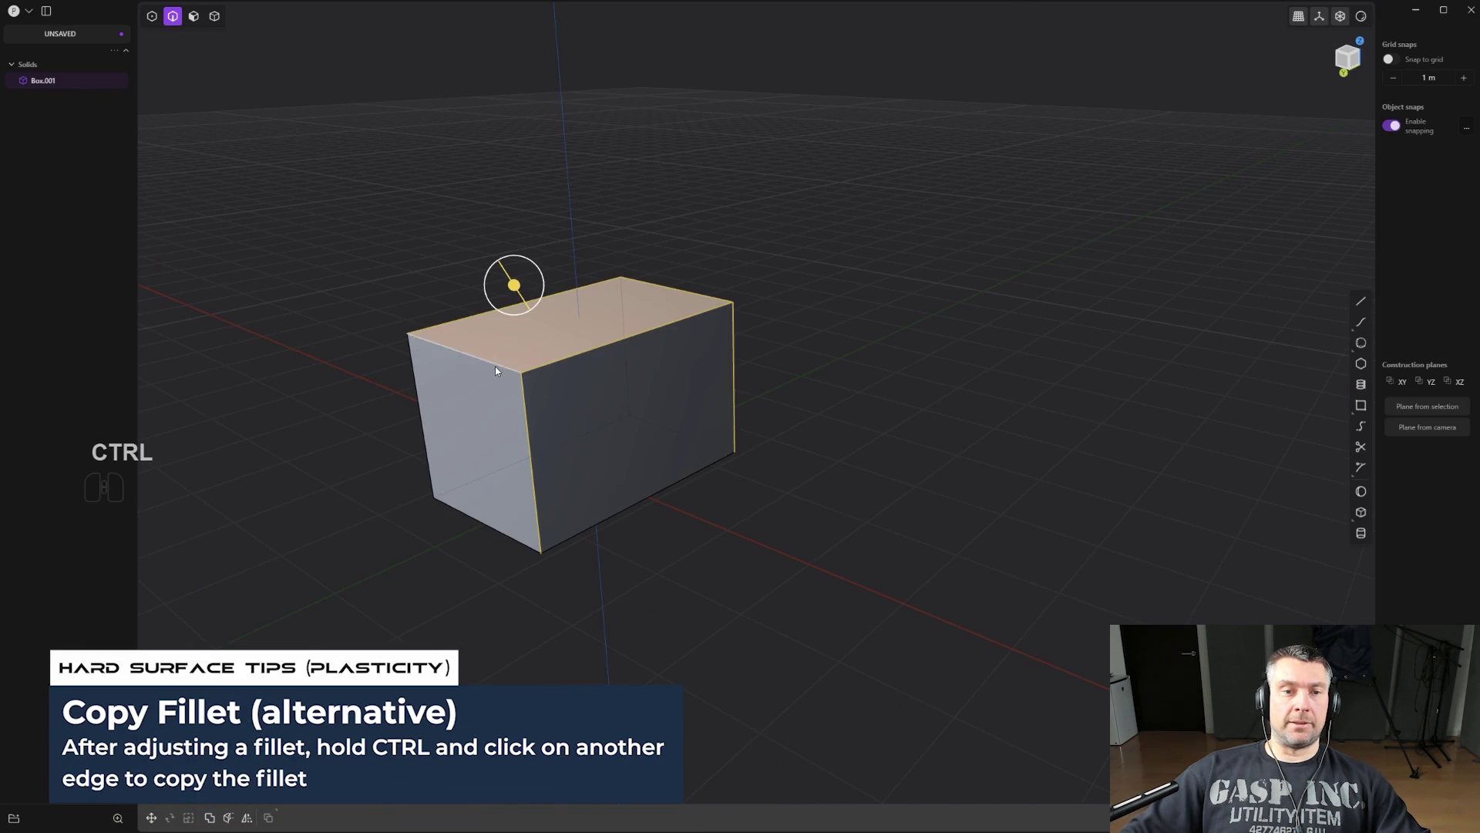
left_click(495, 367, "ctrl")
middle_click_drag(782, 375, 278, 374)
middle_click_drag(856, 391, 655, 303, "shift")
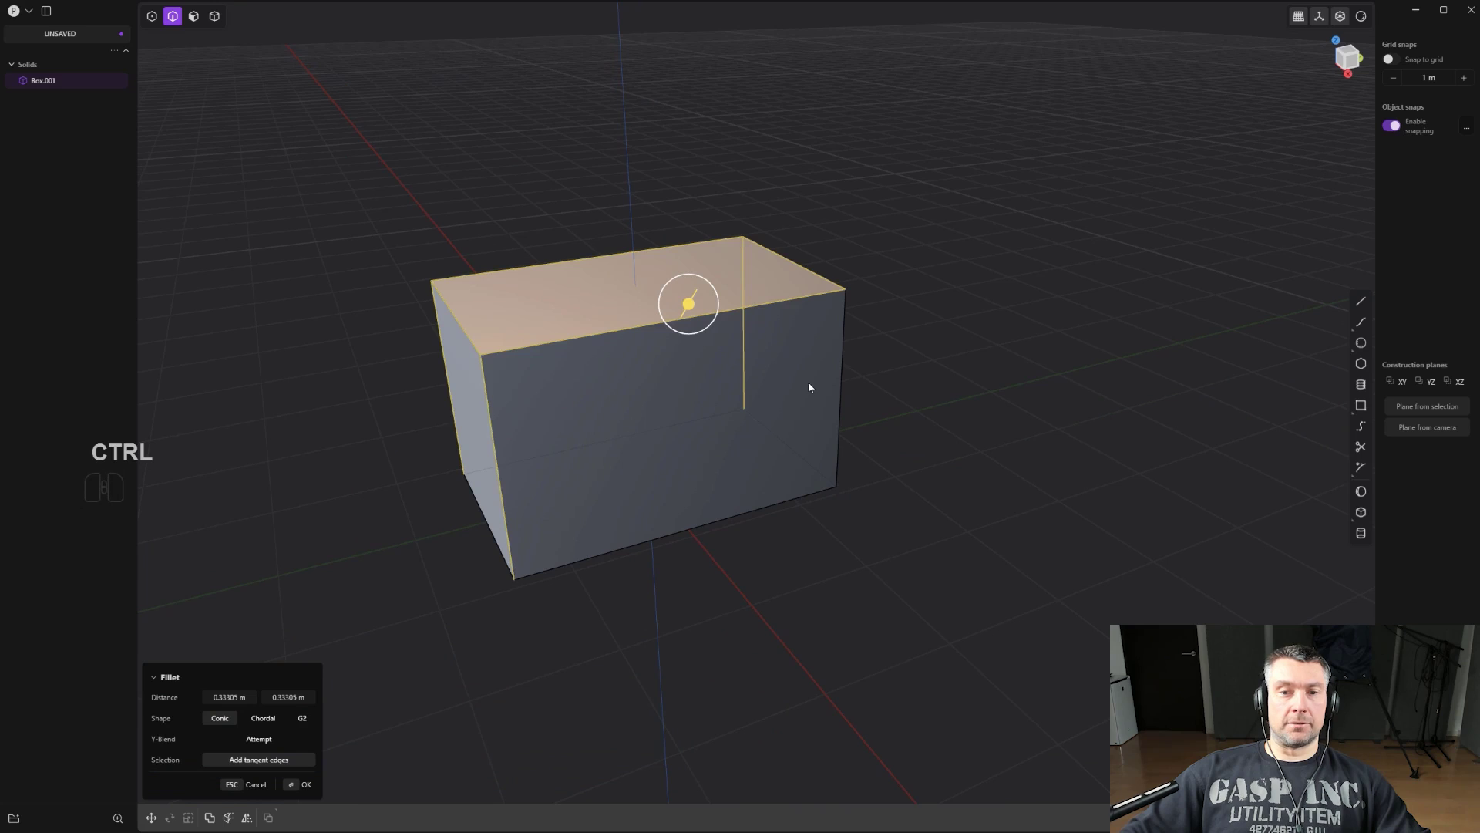
left_click(843, 368, "ctrl")
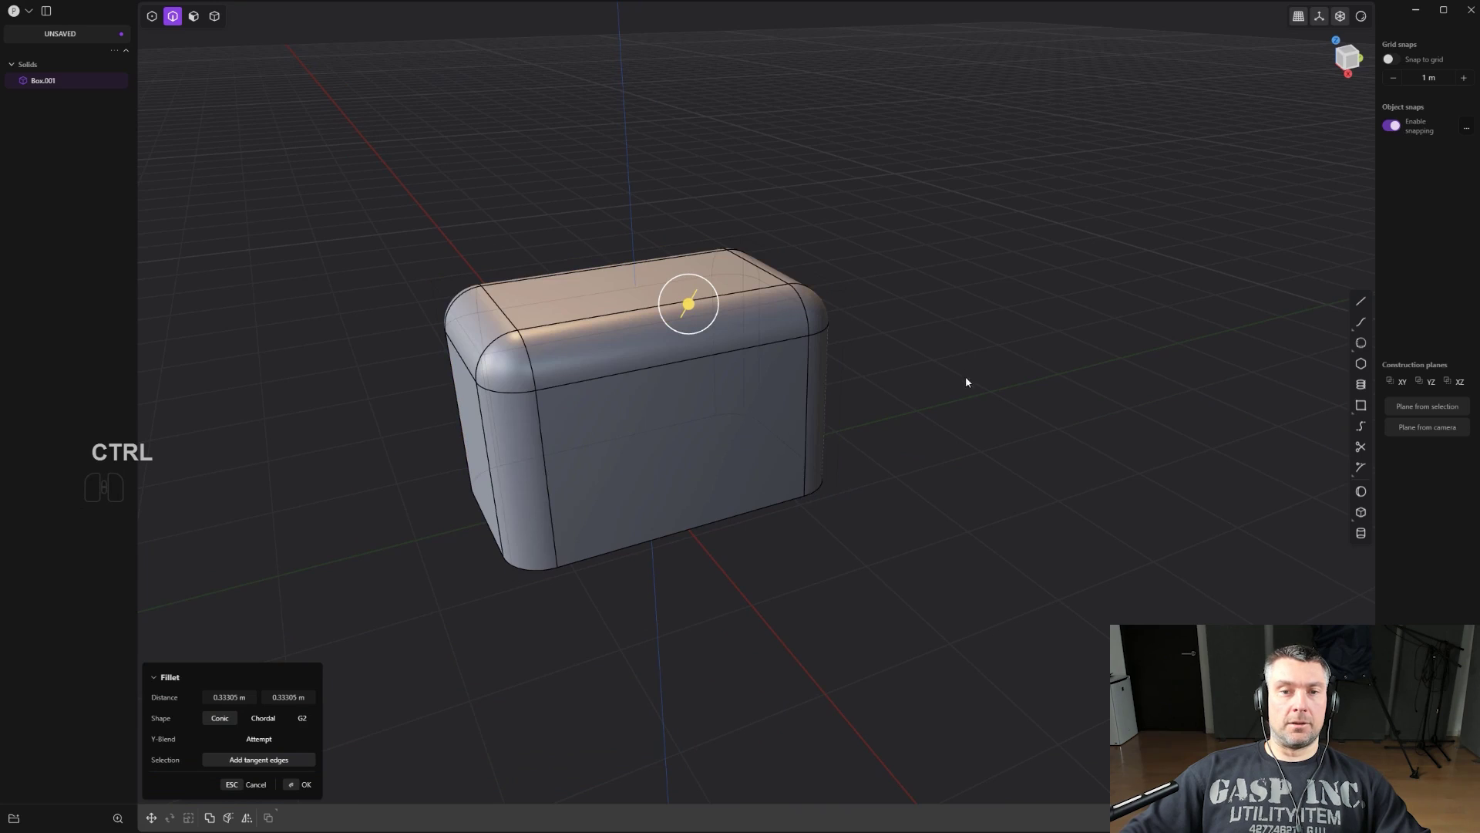
left_click(998, 342)
key("ctrl+z")
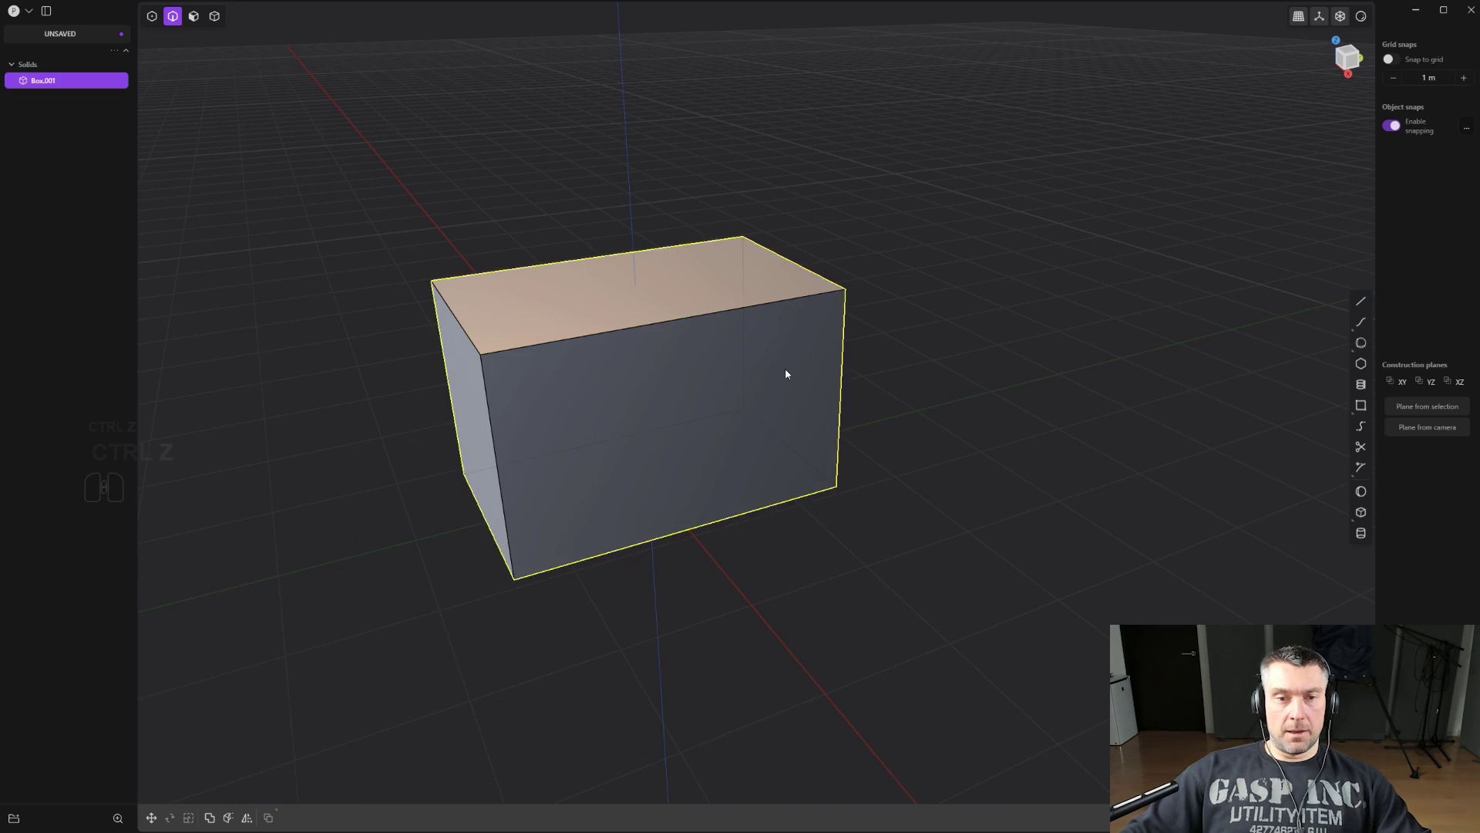
Try a fillet on the long top edge alone, then undo it.
left_click(644, 326)
middle_click_drag(646, 329, 783, 384)
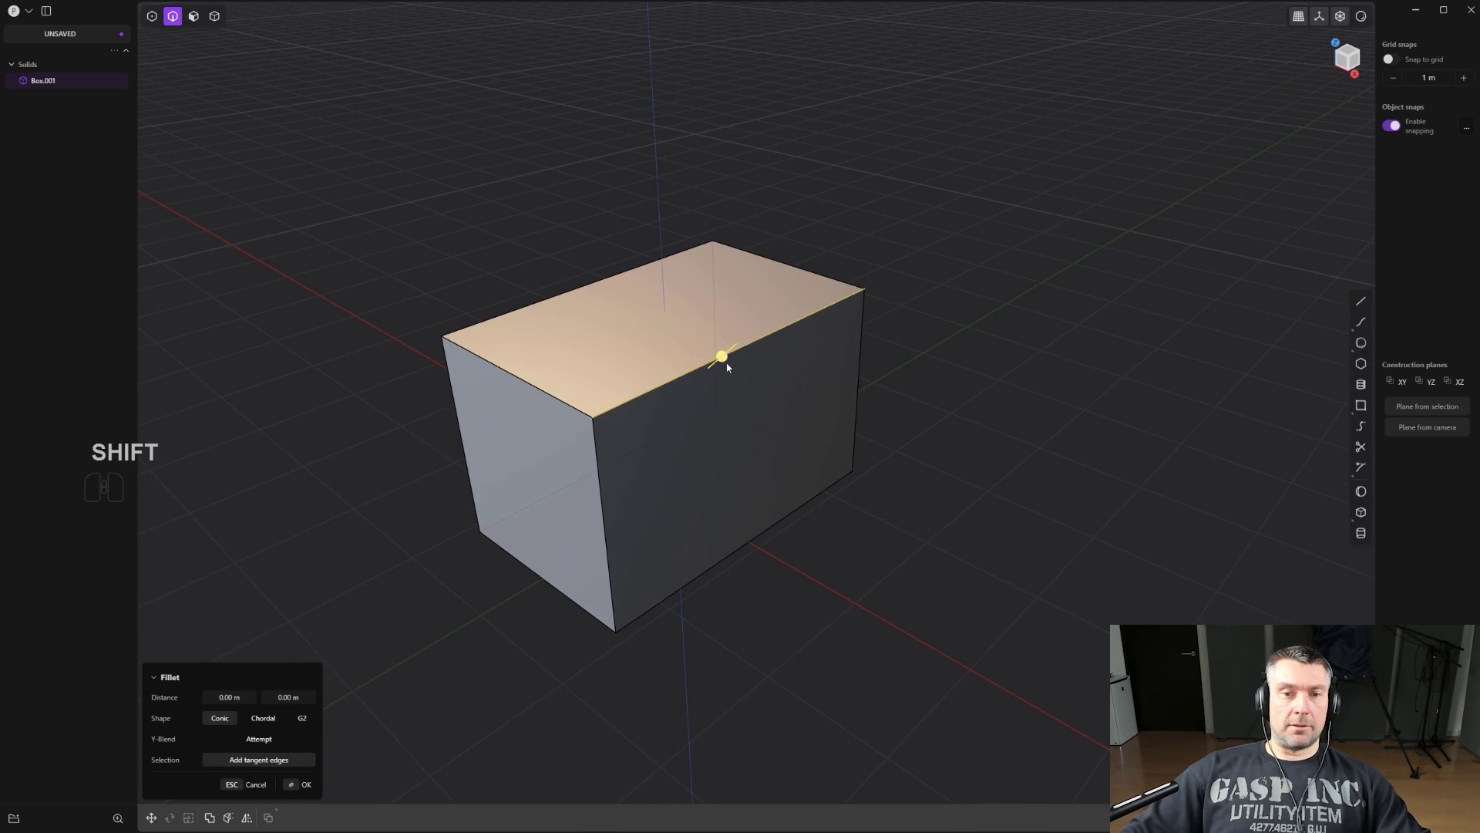
left_click_drag(728, 367, 766, 466, "shift")
middle_click_drag(766, 466, 919, 524)
key("ctrl+z")
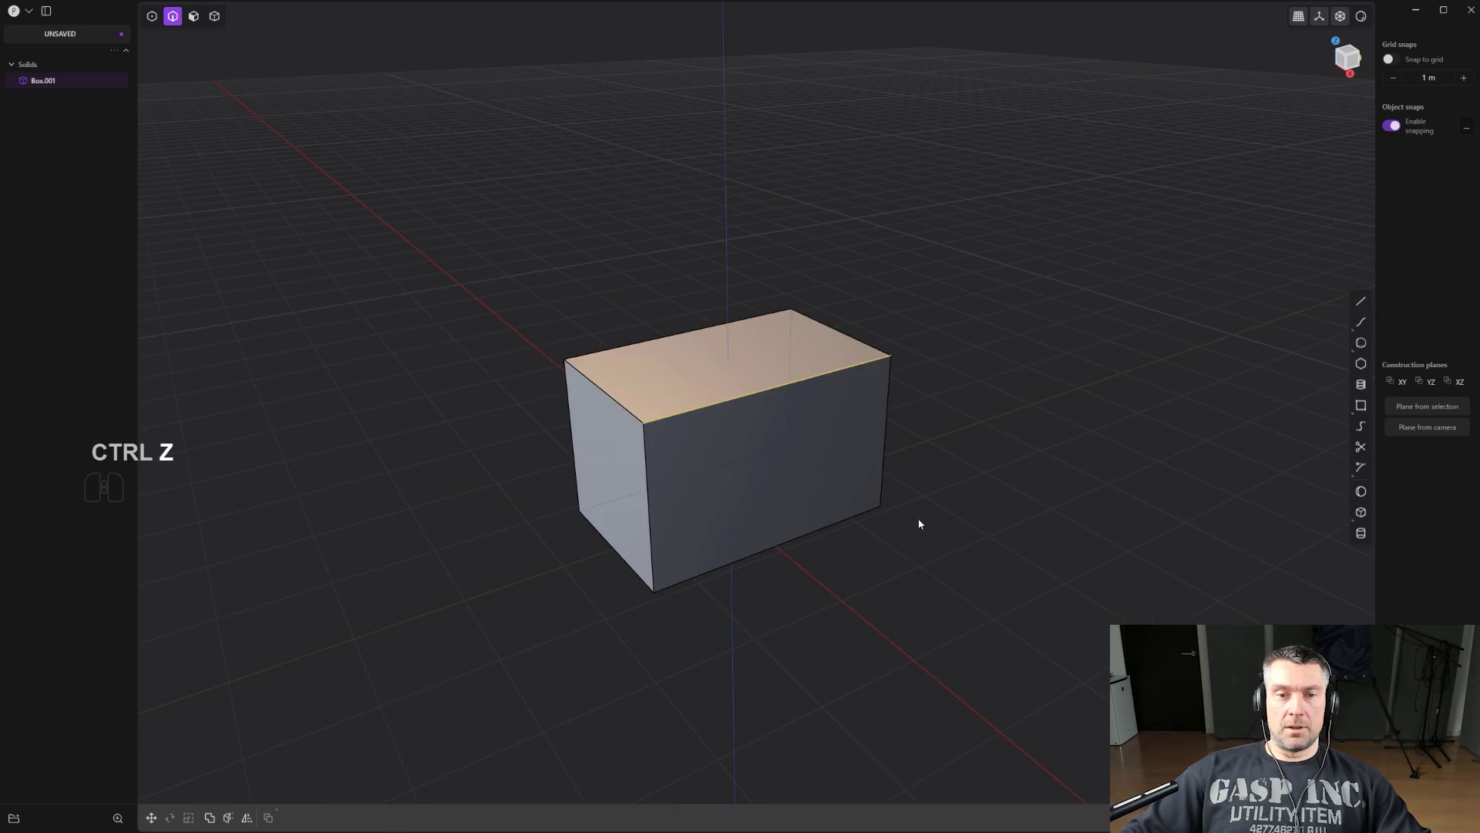
Fillet all four vertical edges of the box together.
left_click(648, 466)
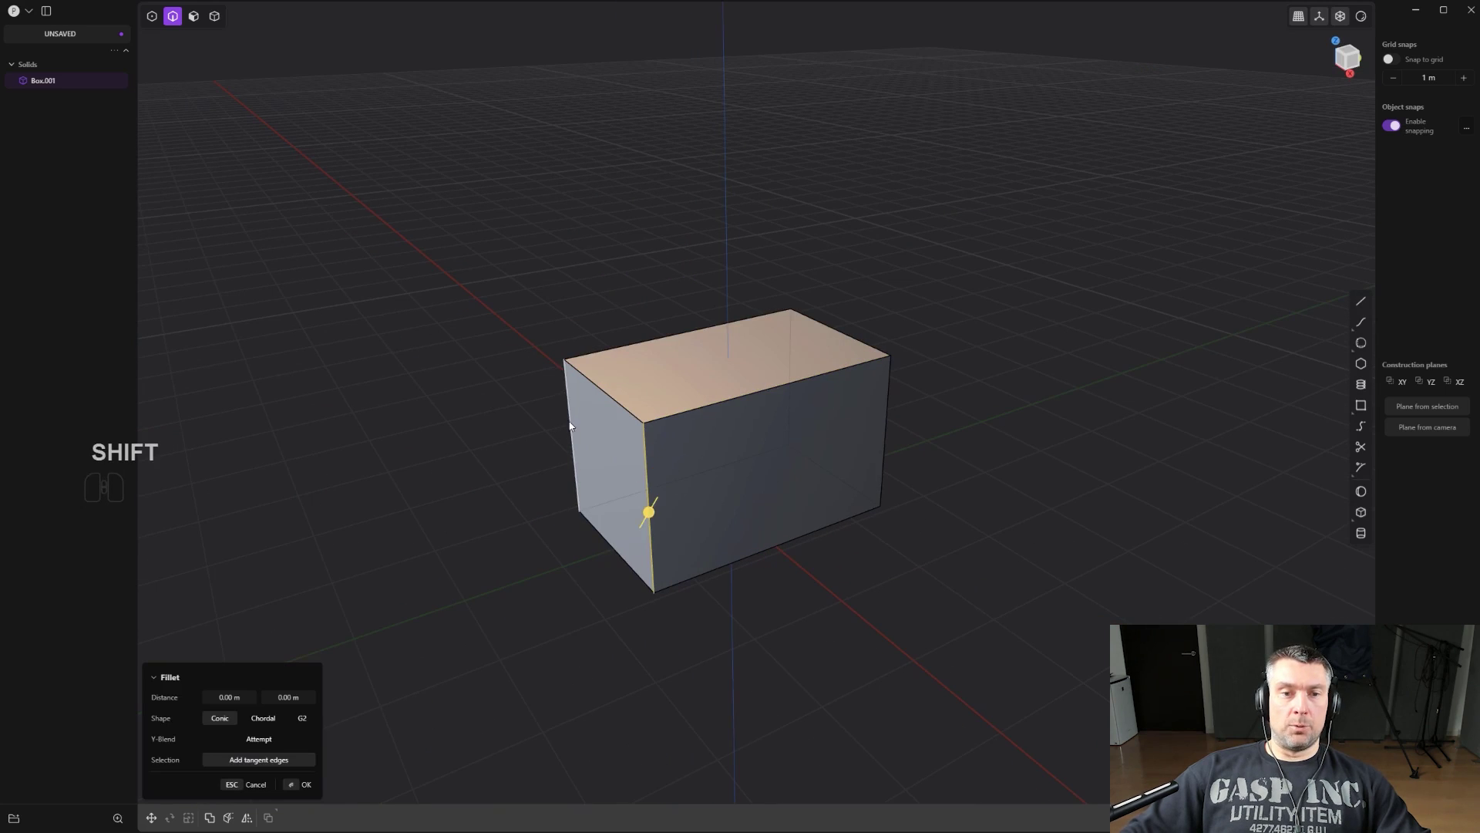
left_click(568, 424, "shift")
middle_click_drag(717, 441, 645, 478)
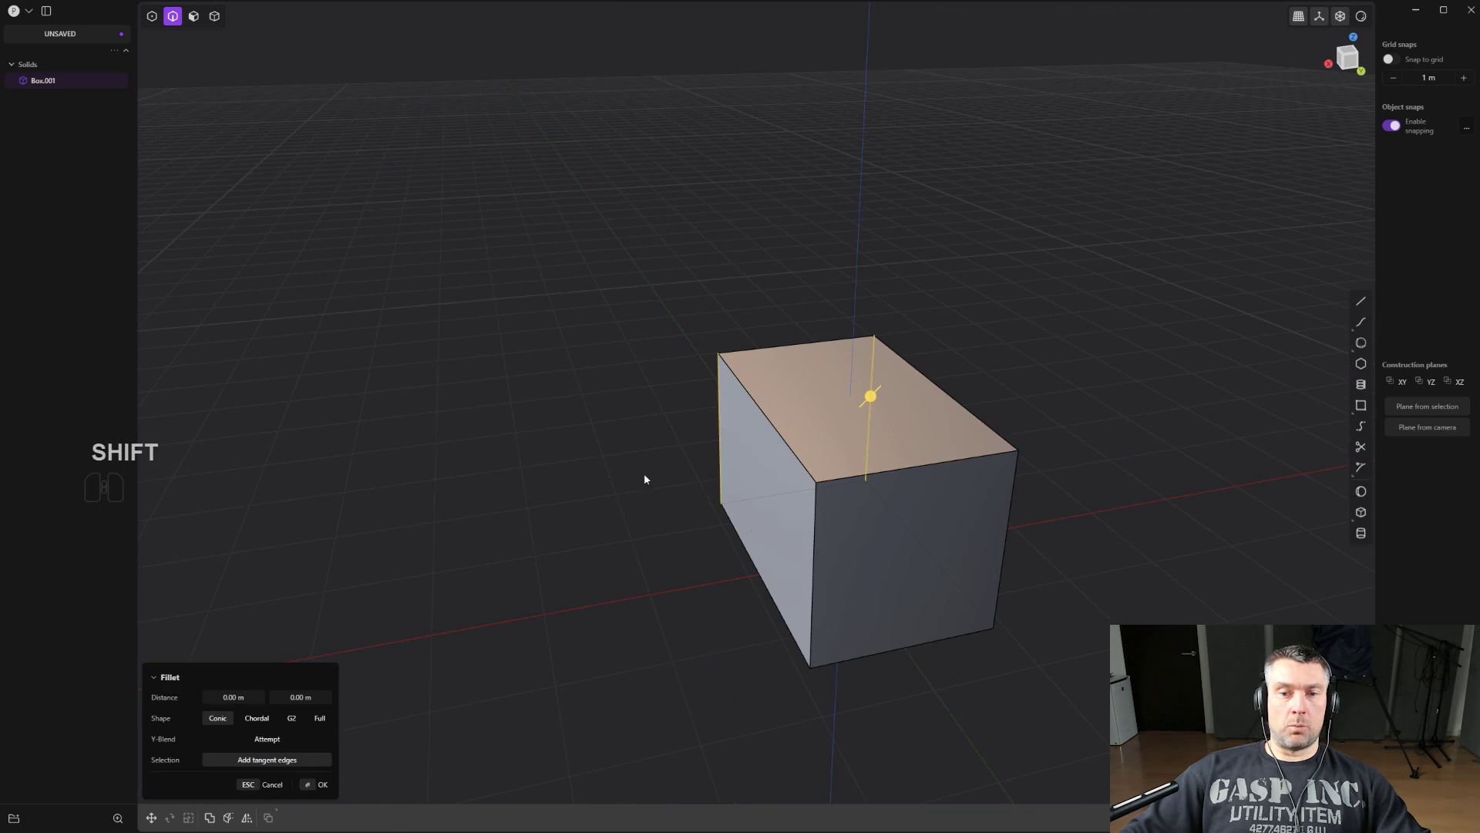
left_click(1009, 524, "shift")
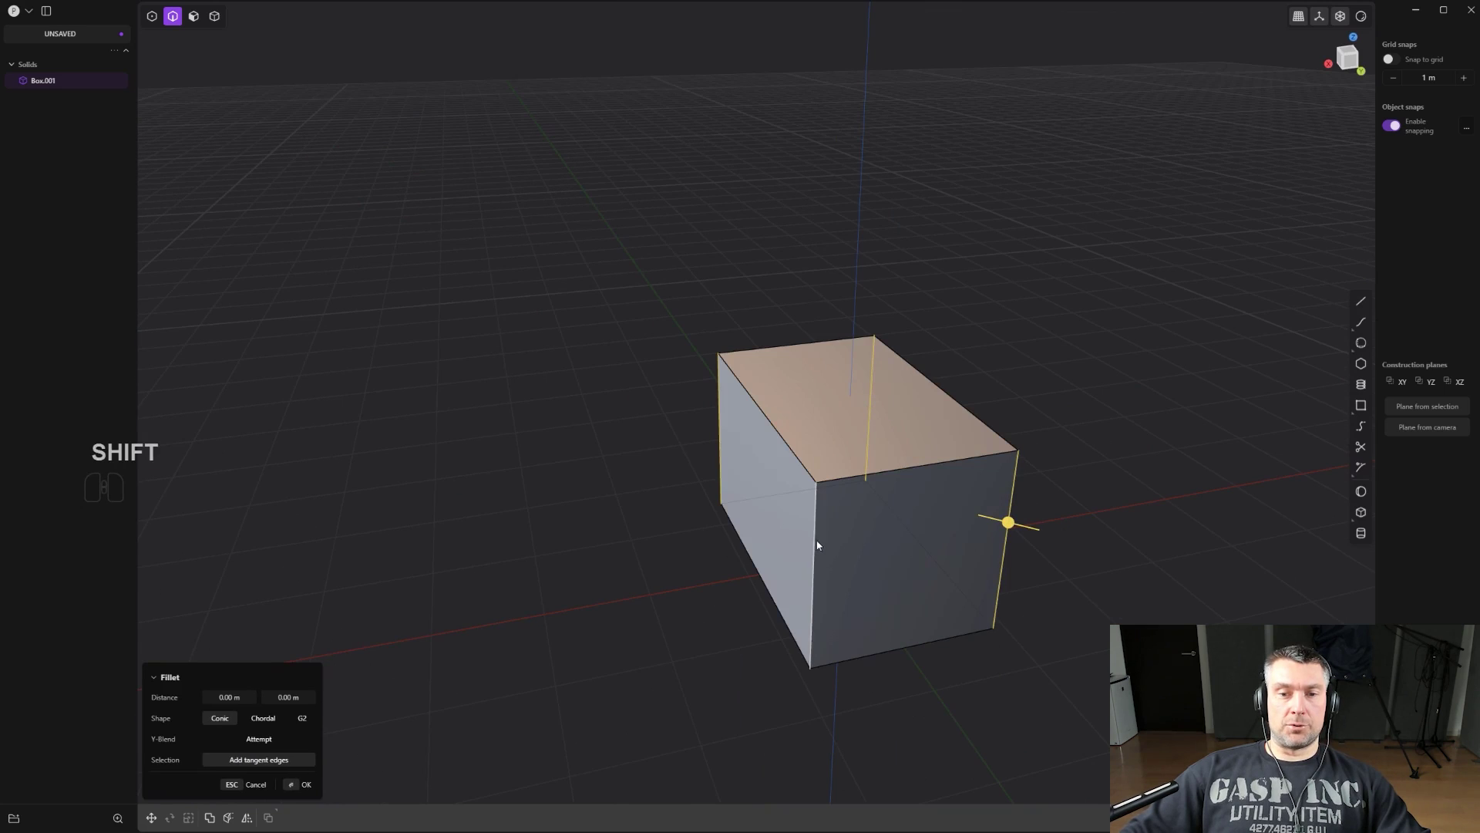
left_click_drag(822, 542, 892, 529, "shift")
key("Return")
Fillet the rounded box's continuous top edge loop by about 0.07 m.
left_click(907, 470)
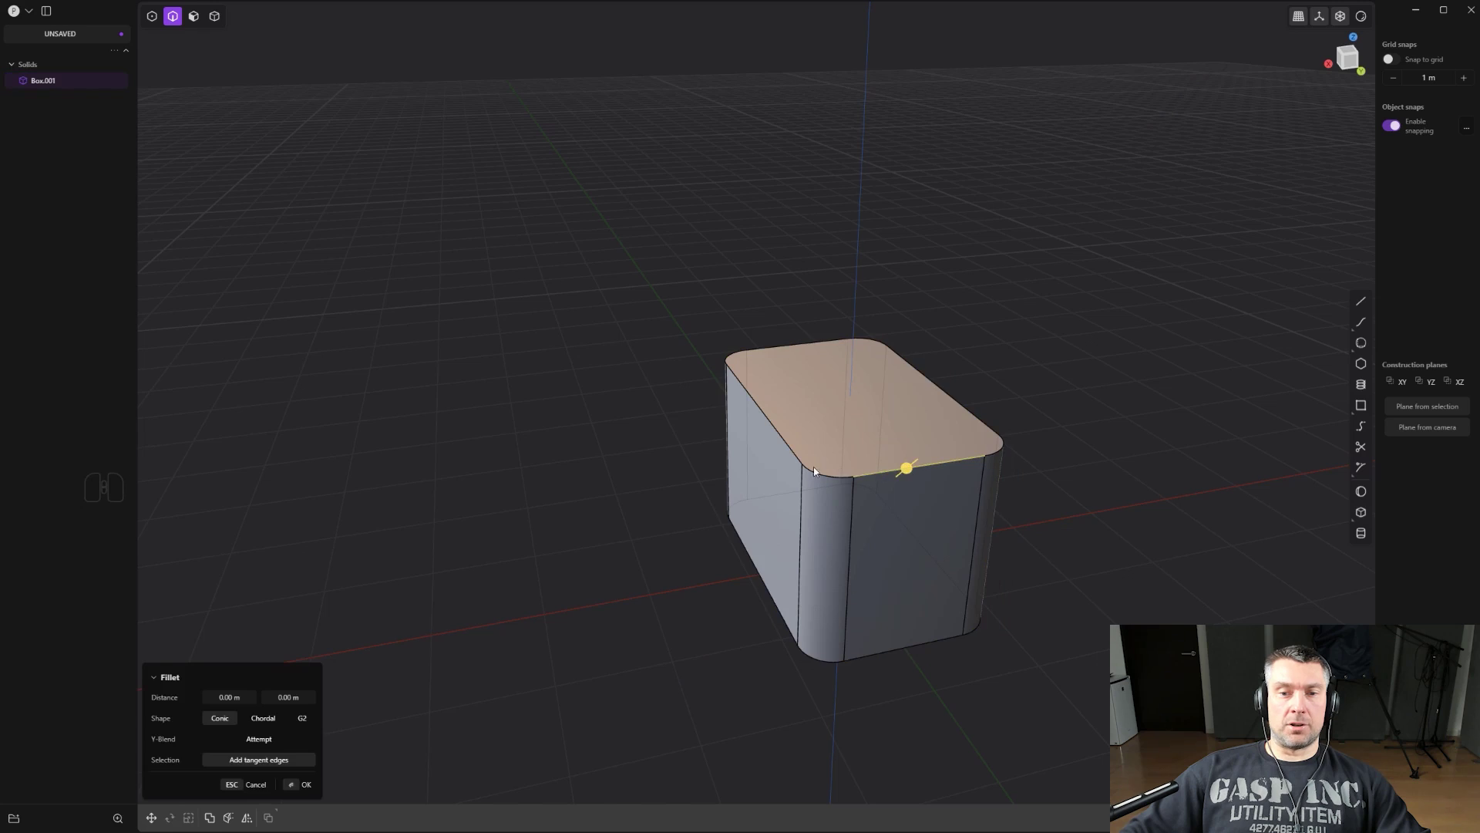
middle_click_drag(812, 466, 727, 551)
middle_click_drag(815, 457, 803, 503)
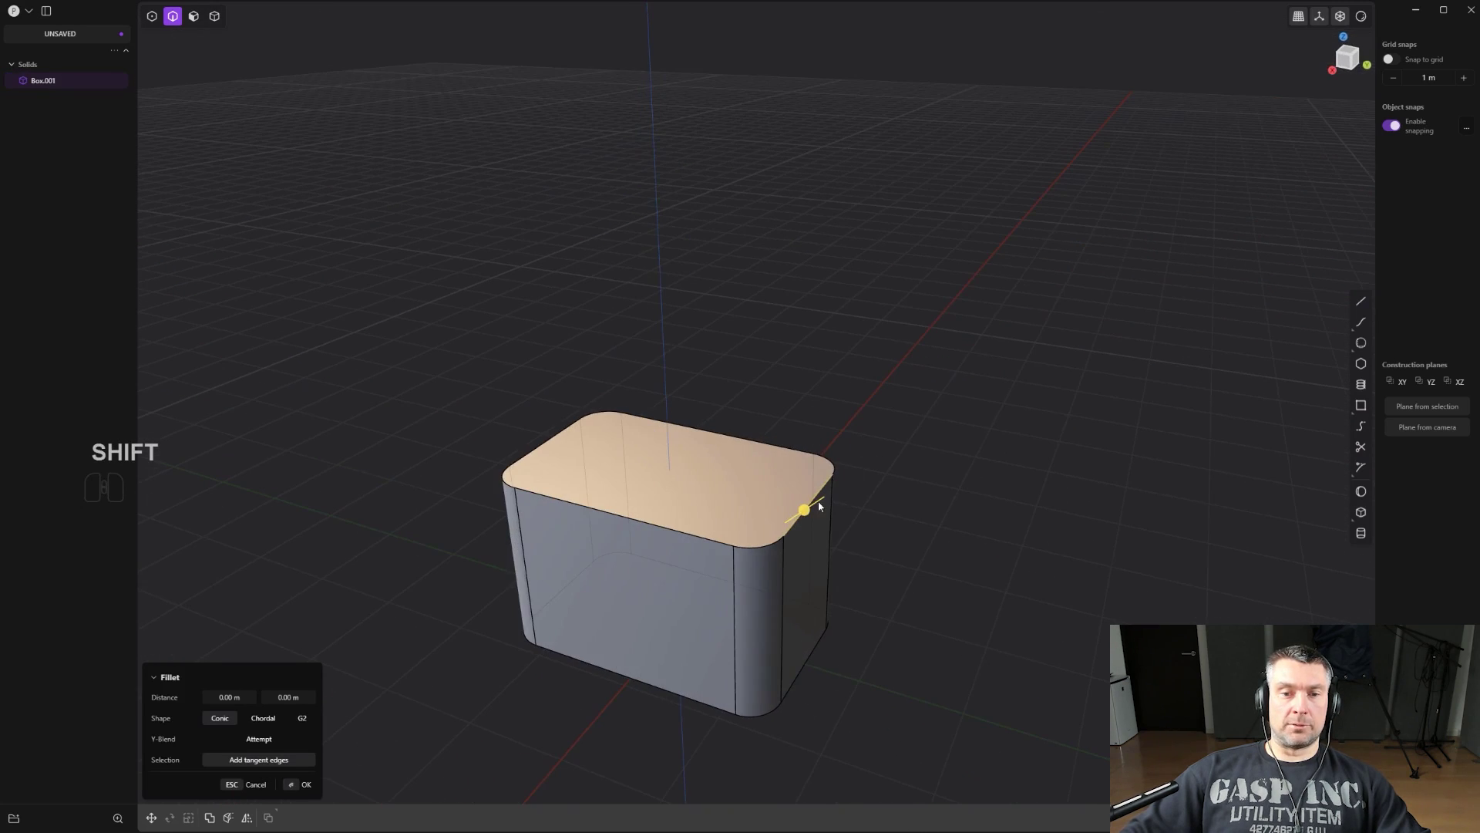
left_click_drag(804, 505, 794, 494)
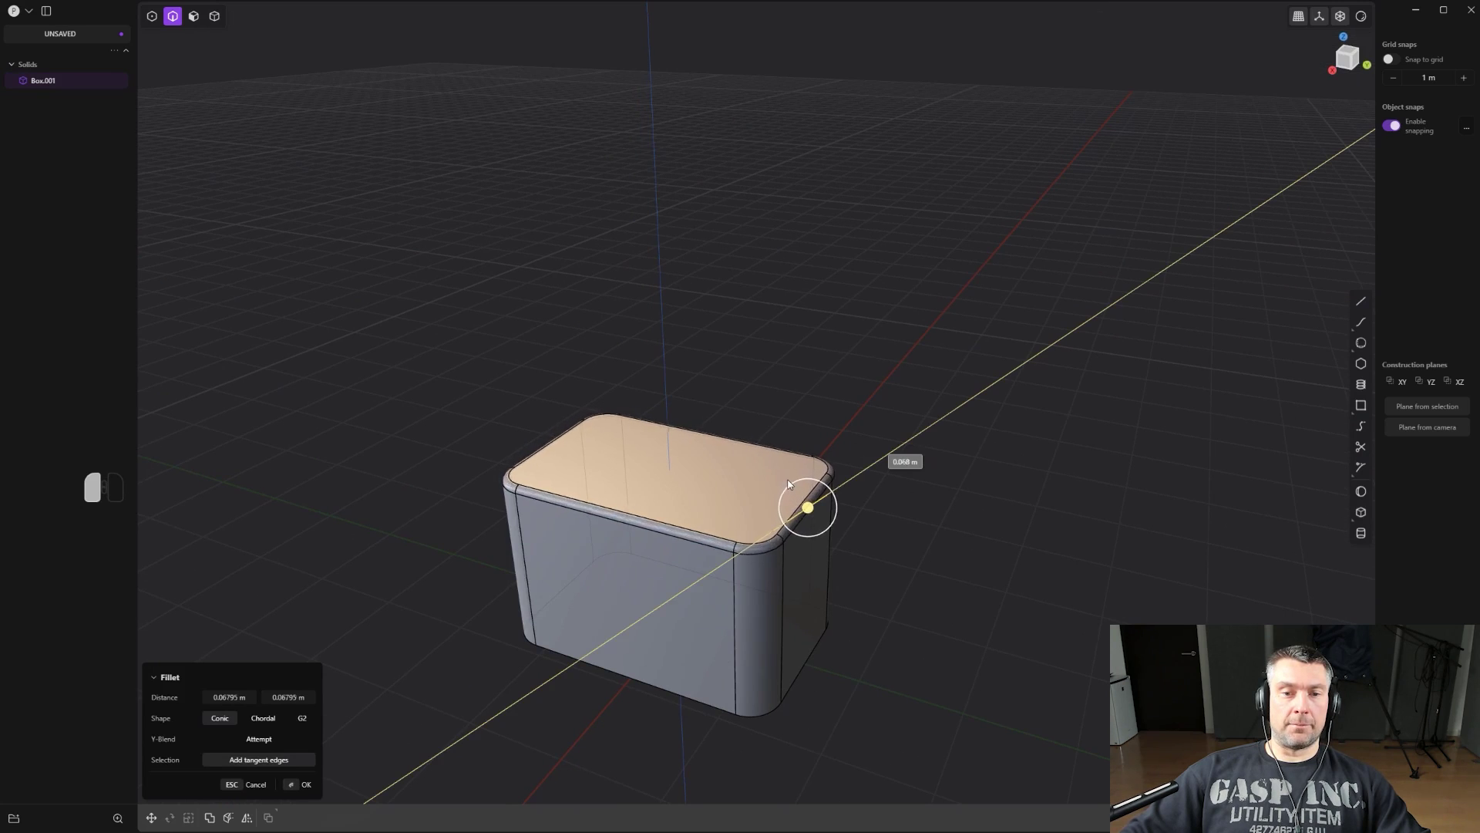
middle_click_drag(924, 410, 658, 520, "shift")
key("Return")
Try deleting the loop of fillet faces around the top and the rounded vertical corner faces.
key("3")
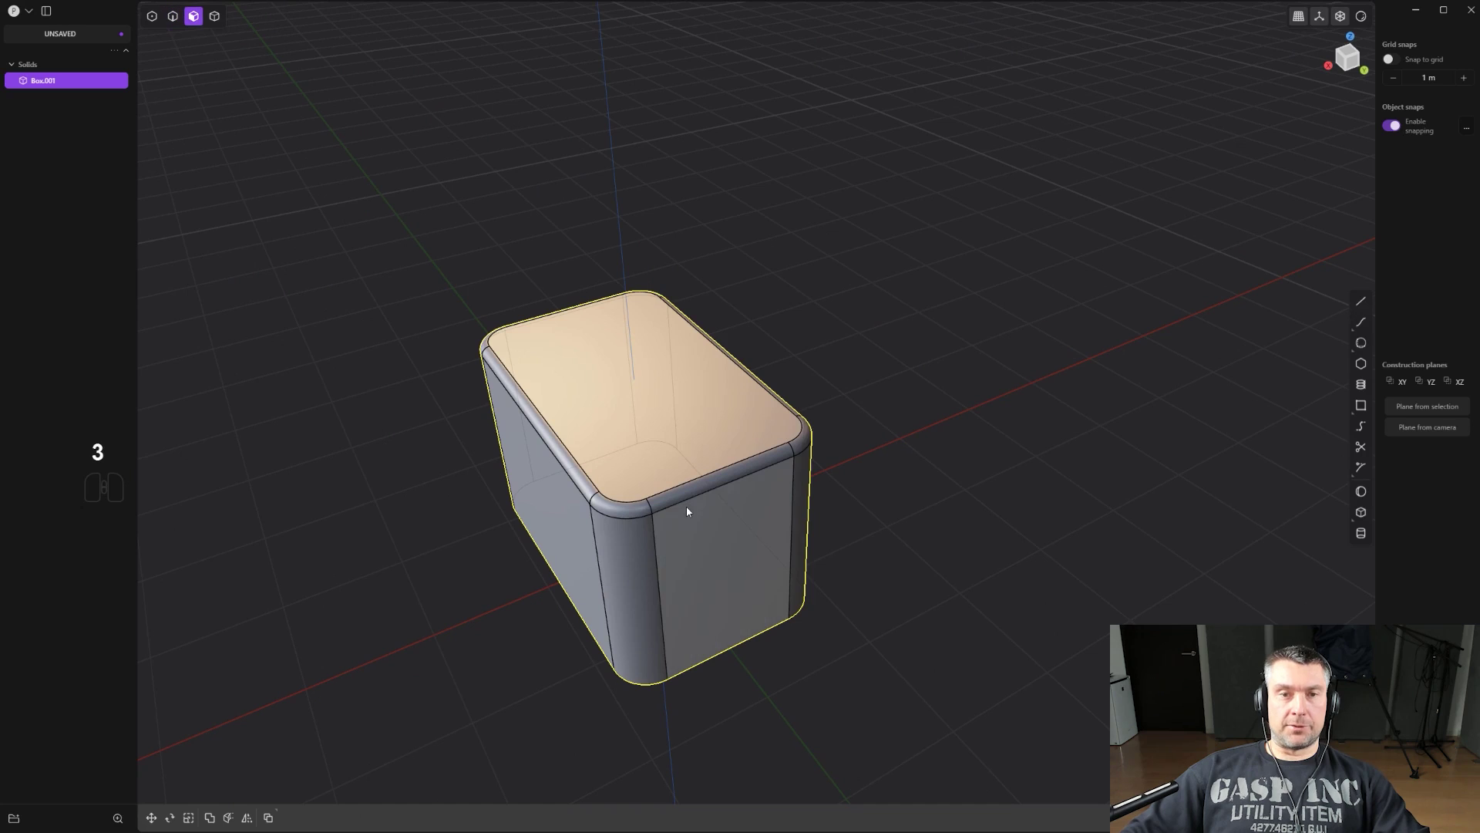
left_click(650, 512, "alt")
middle_click_drag(650, 511, 748, 502)
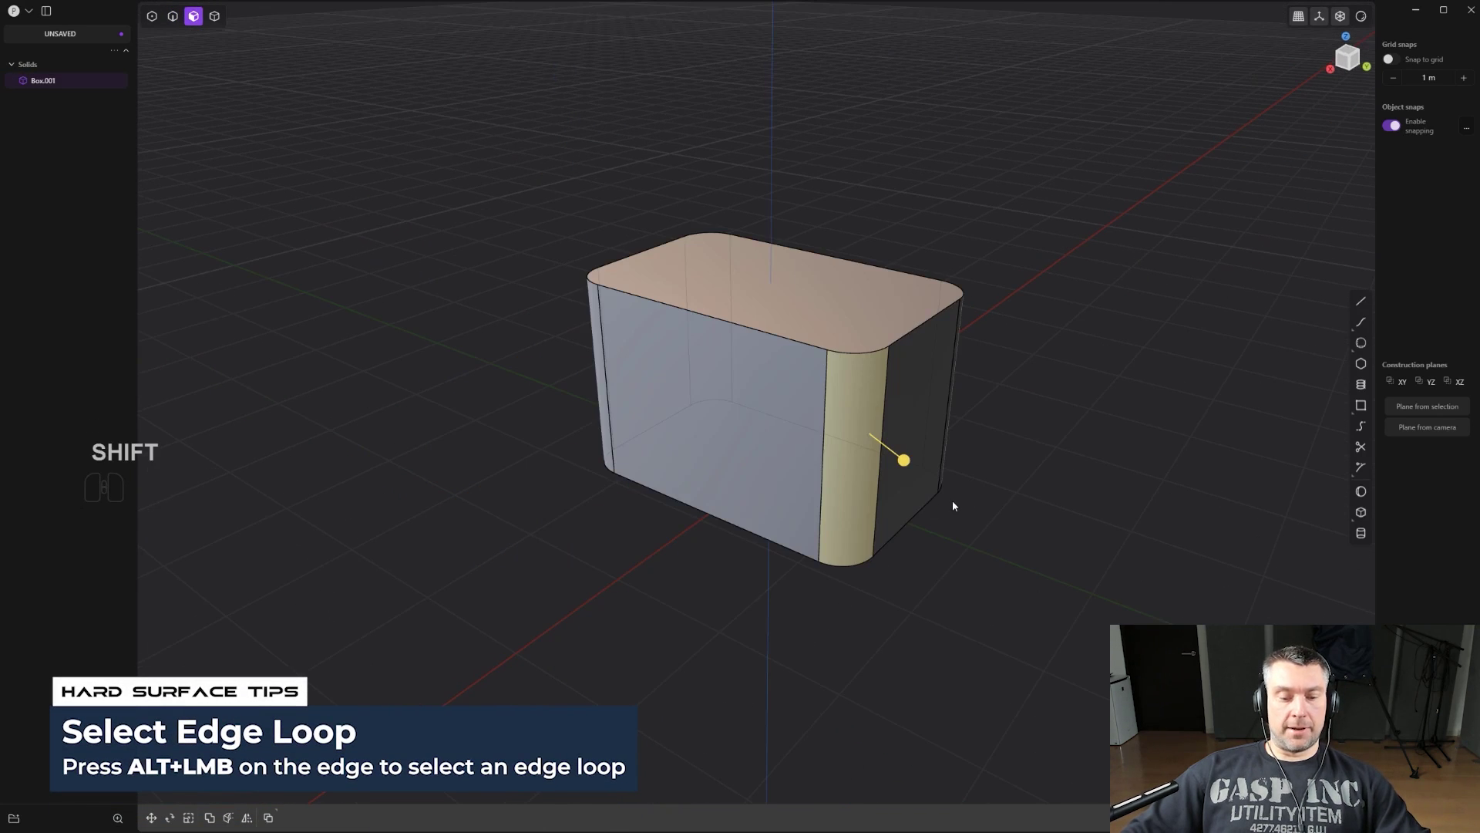
key("x")
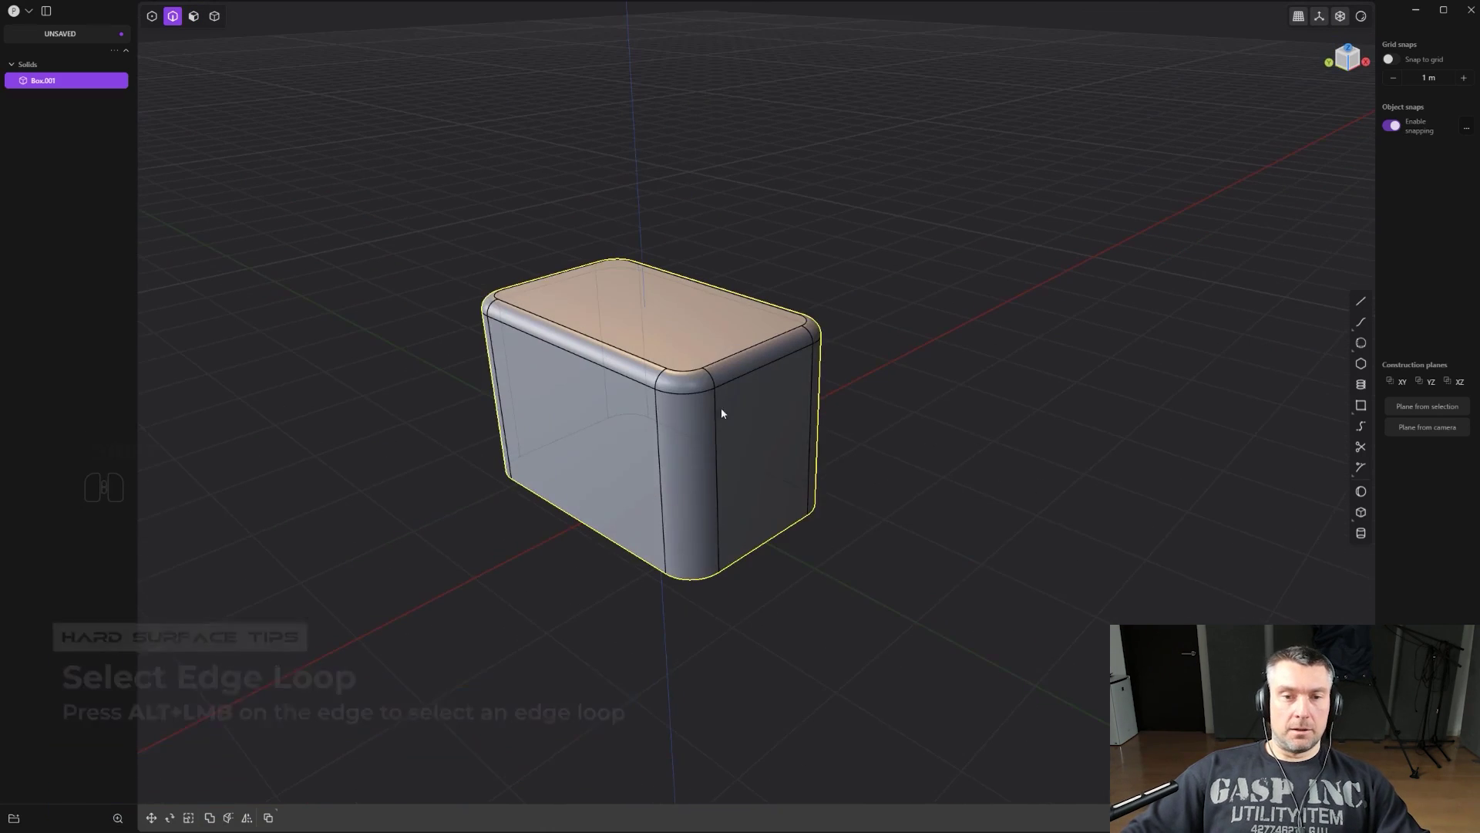
Find the Remove Fillets From Shell command and use it to strip all fillets from the box.
middle_click_drag(721, 414, 828, 411, "shift")
key("f")
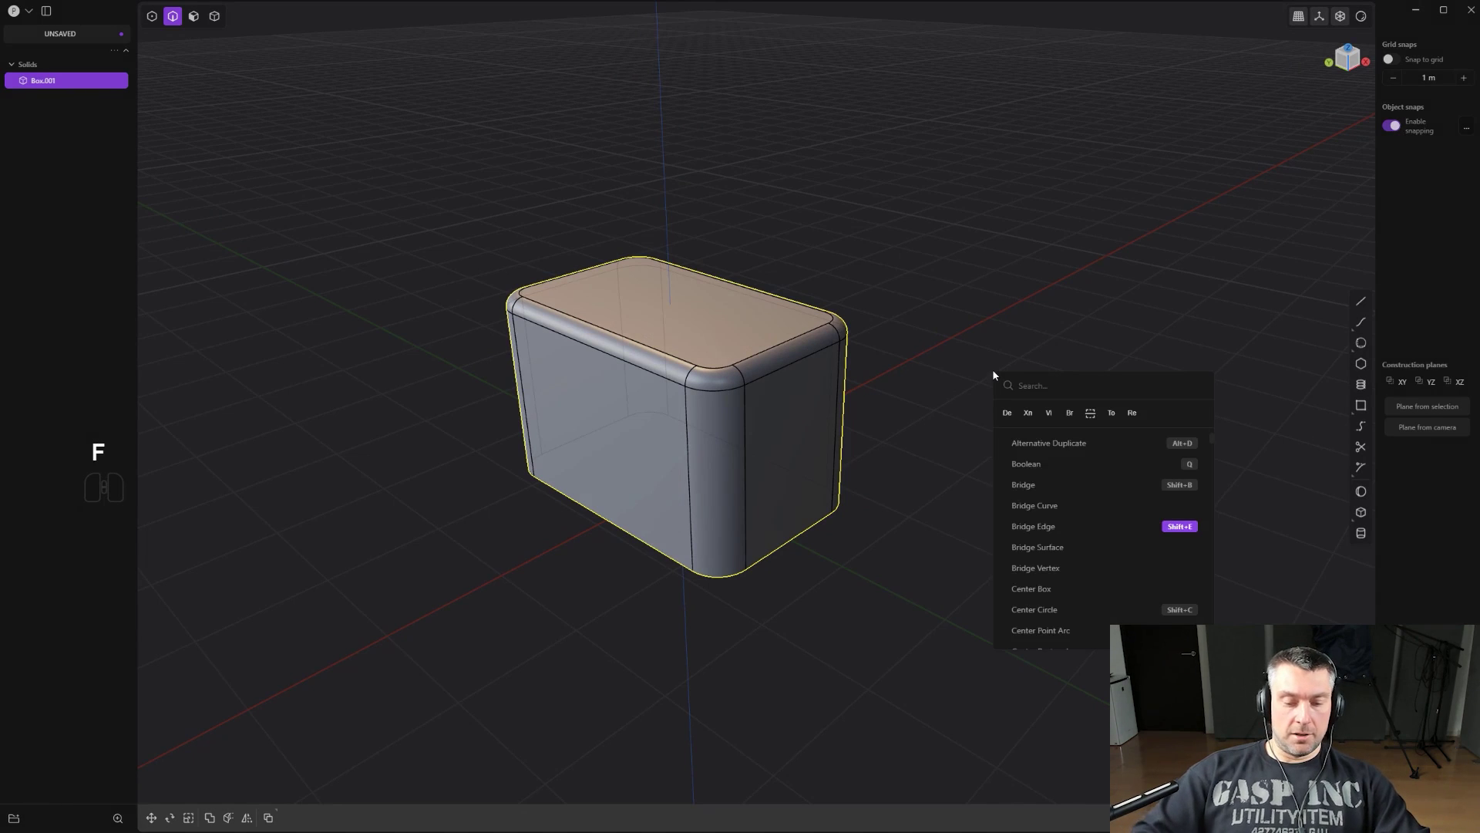
type("fill")
key("BackSpace")
key("BackSpace")
key("BackSpace")
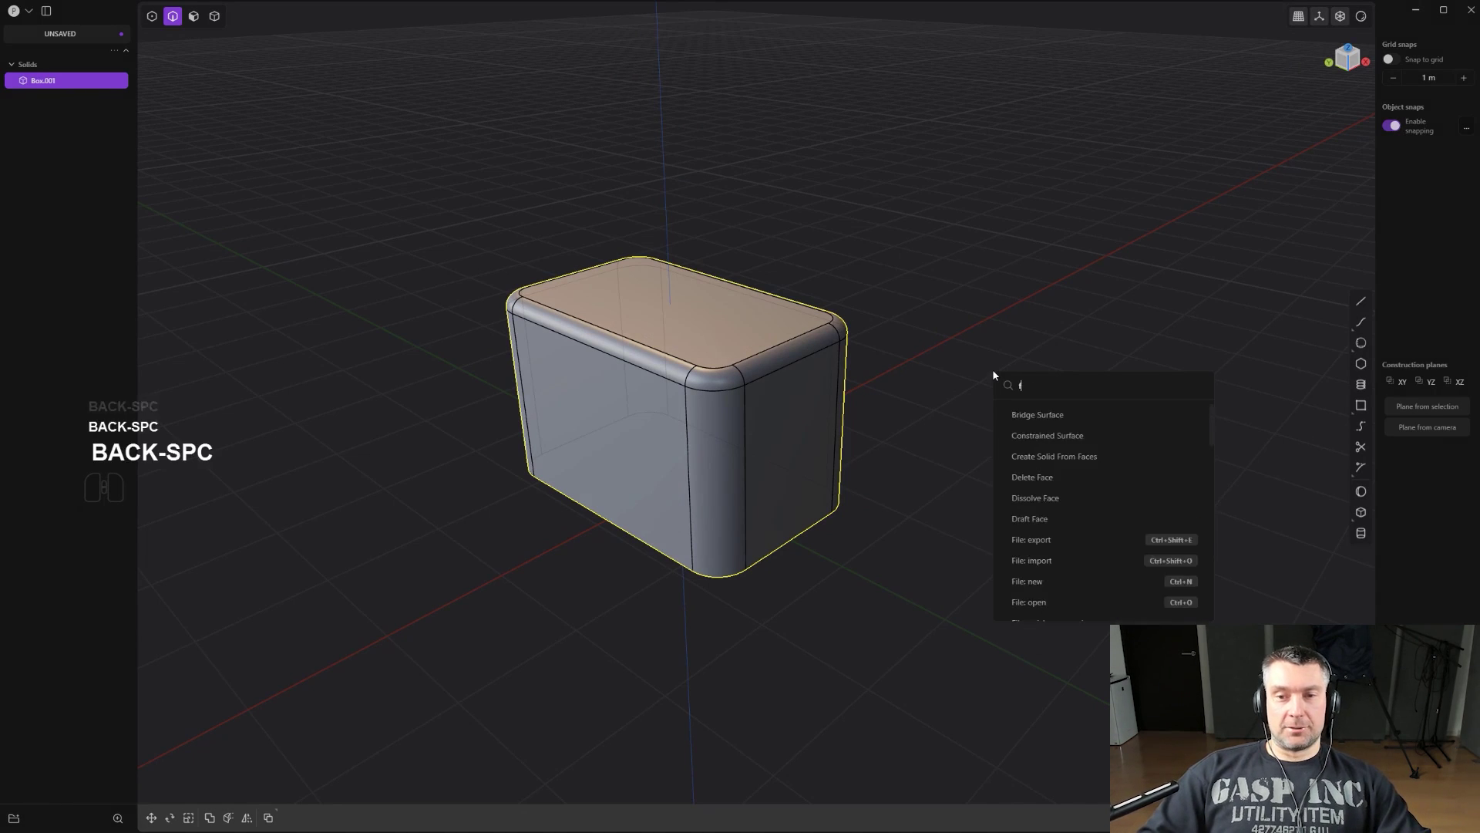
key("BackSpace")
type("remove")
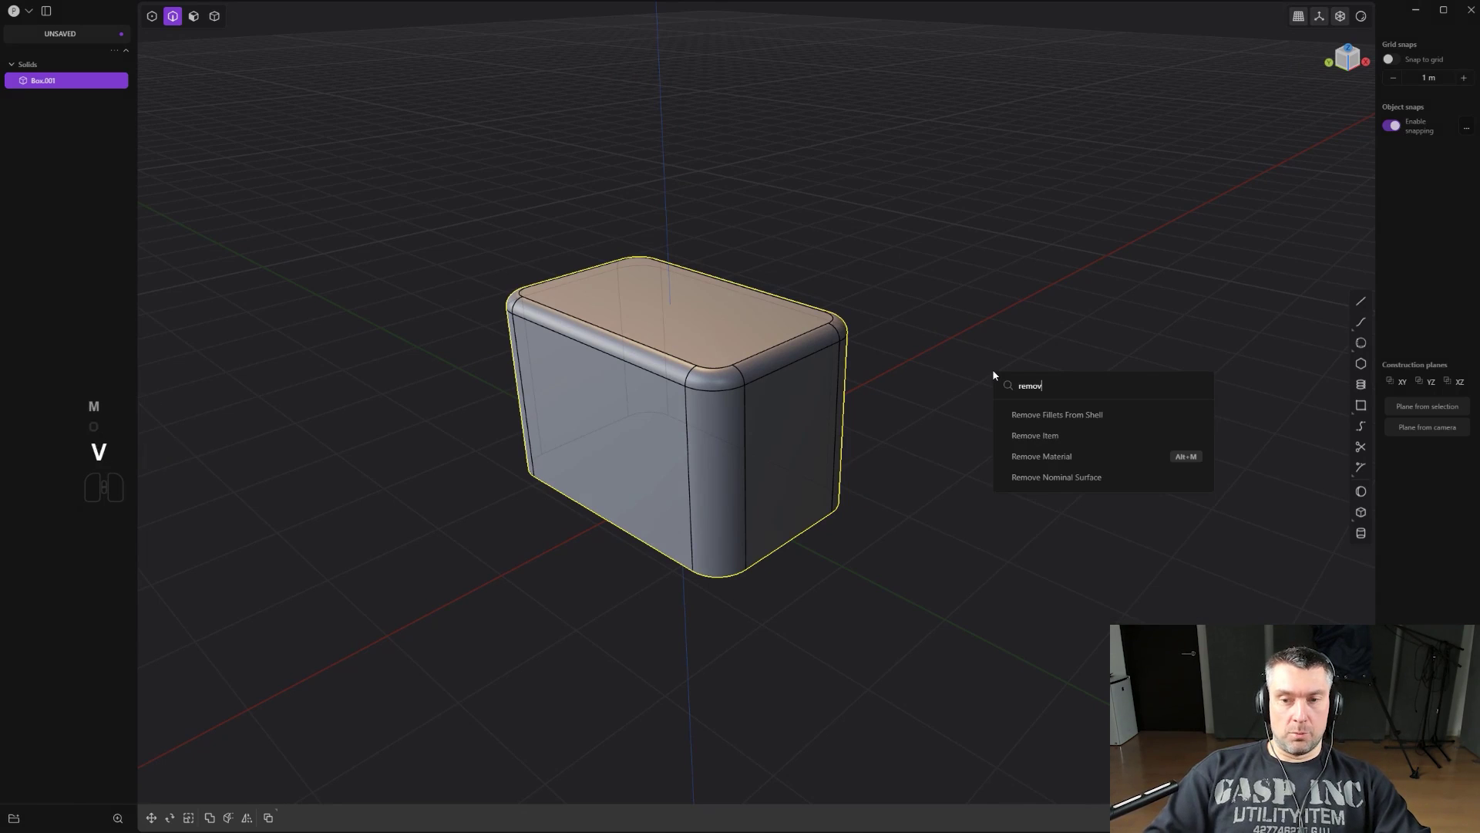
left_click(1076, 415)
mouse_move(843, 413)
middle_mouse_down()
mouse_move(409, 380)
mouse_move(1038, 390)
mouse_move(1164, 363)
mouse_move(1100, 309)
middle_mouse_up()
key("Return")
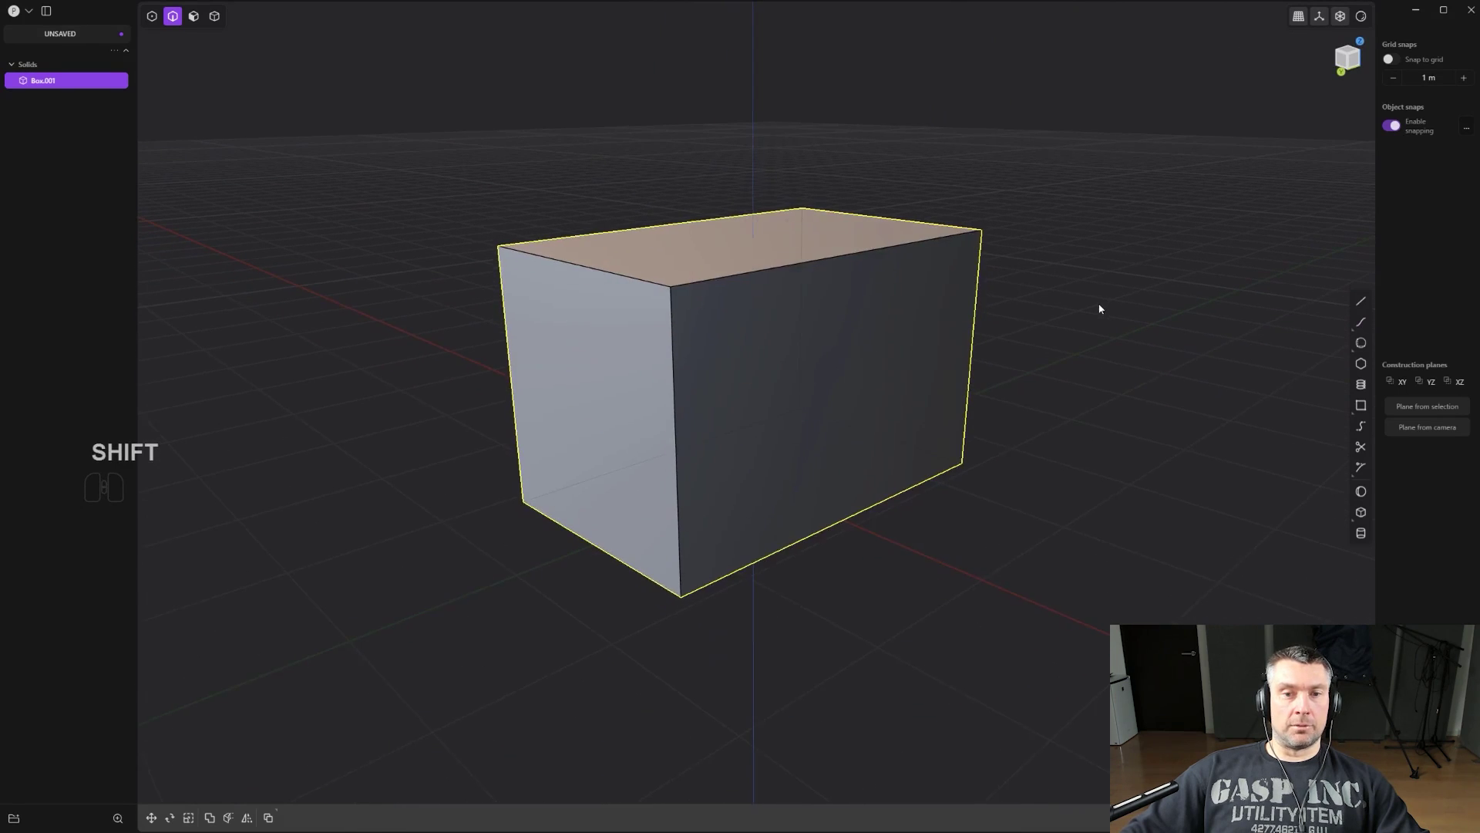
key("x")
Try splitting the box's long side face with a vertical Isoparam edge, then undo it.
middle_click_drag(913, 370, 833, 367, "alt")
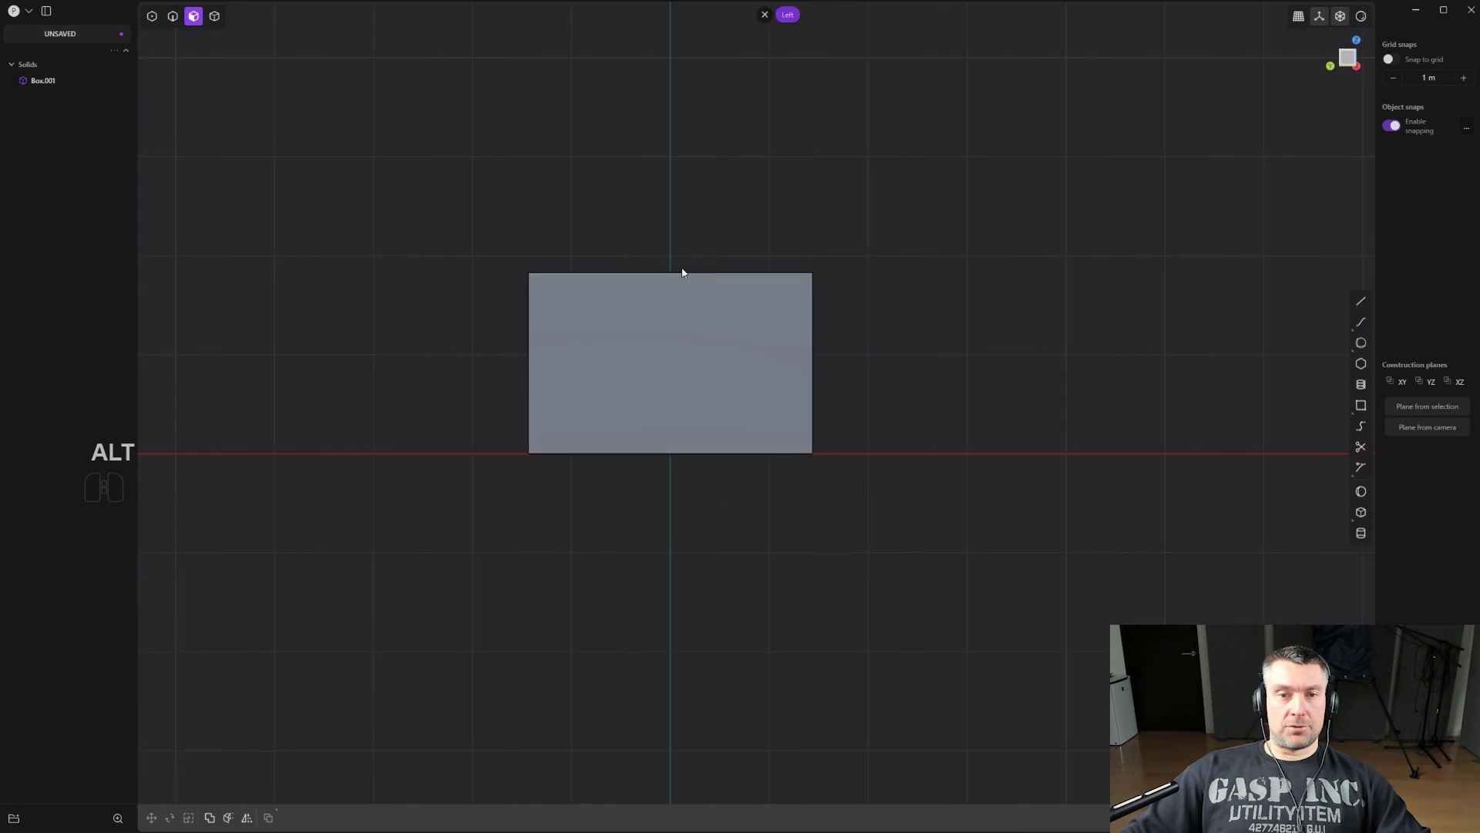
middle_click_drag(682, 272, 806, 377, "alt")
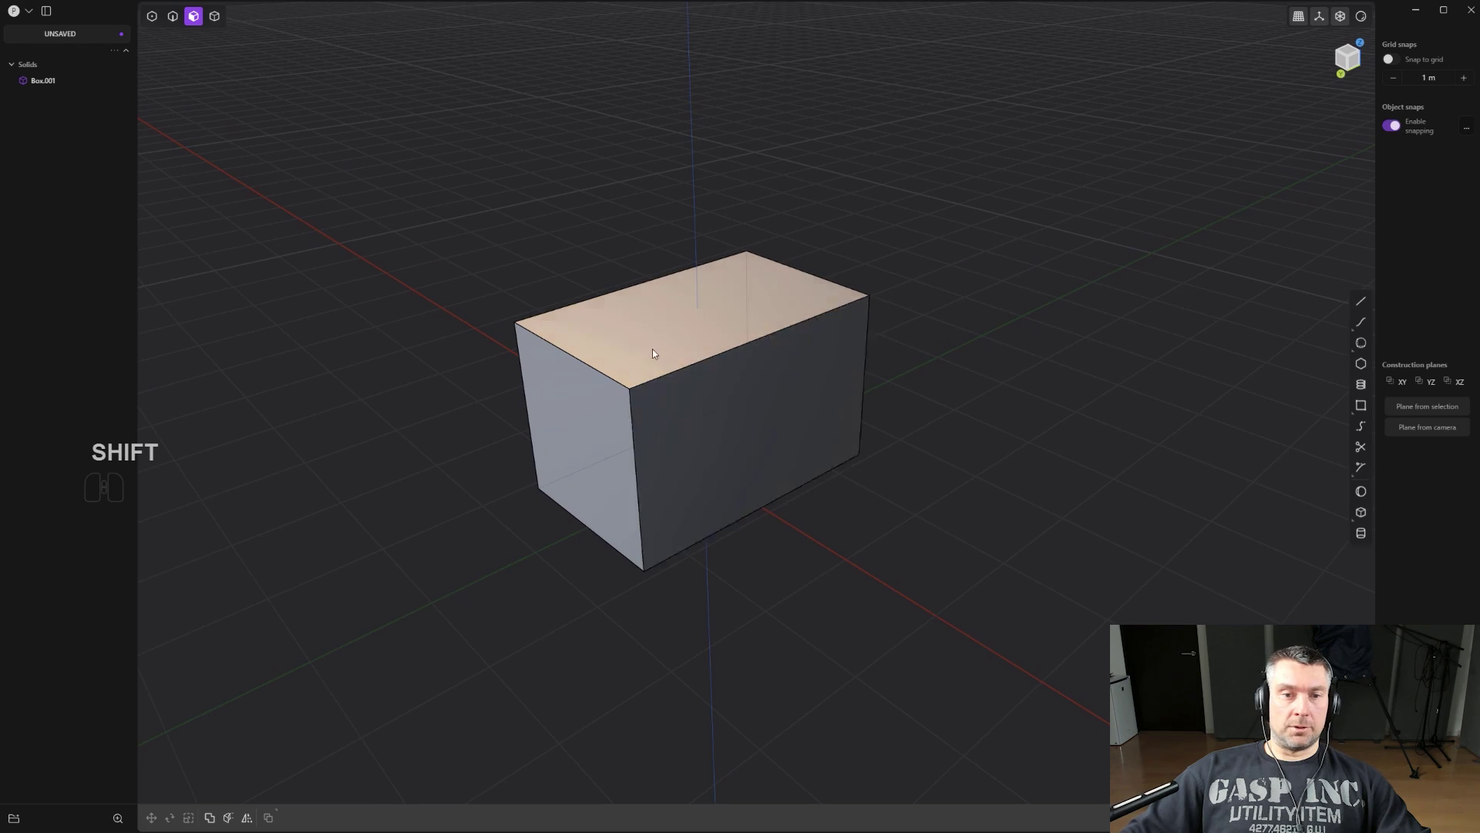
key("ctrl+r")
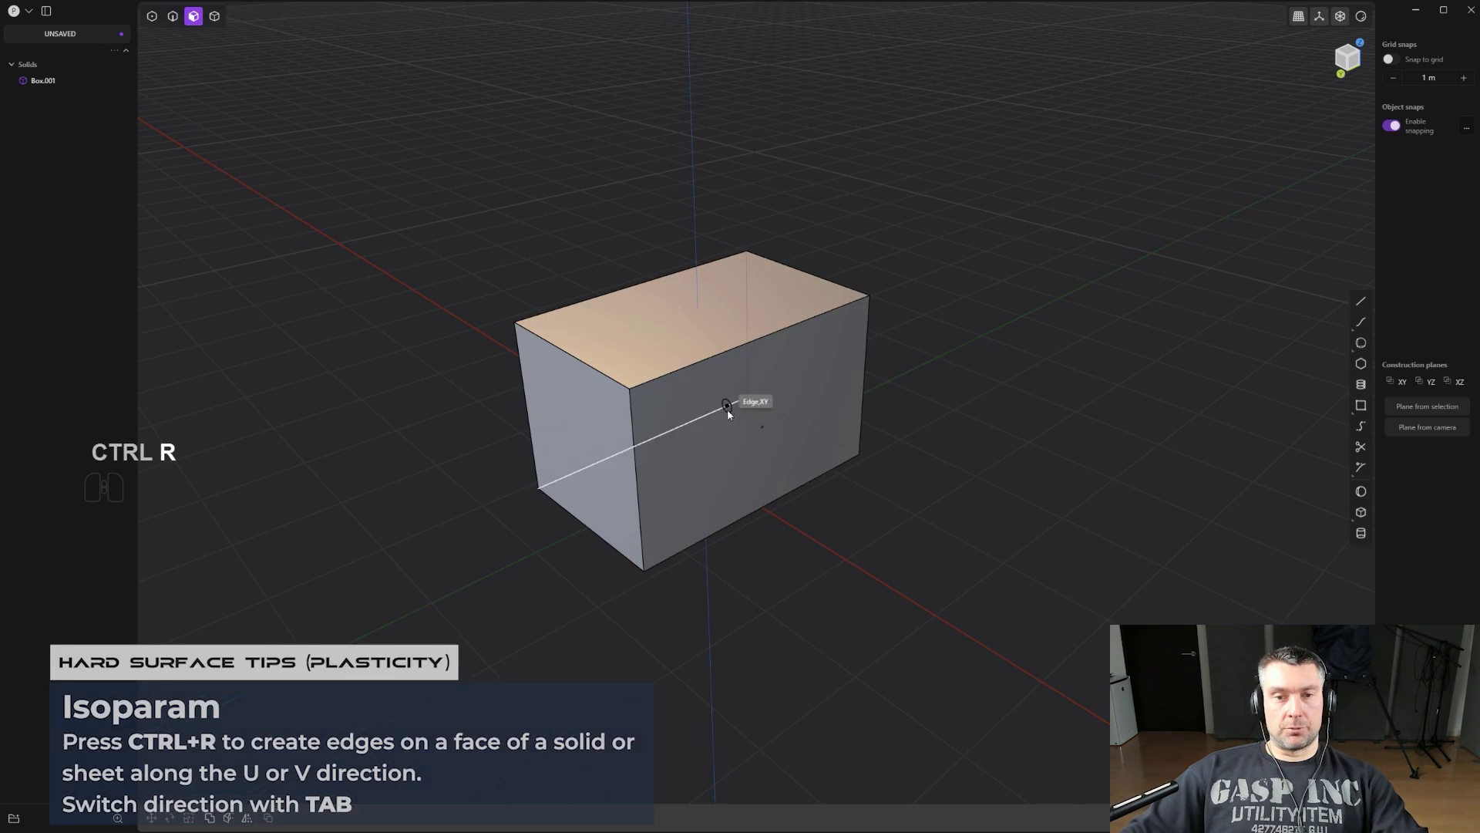
key("Tab")
key("Tab")
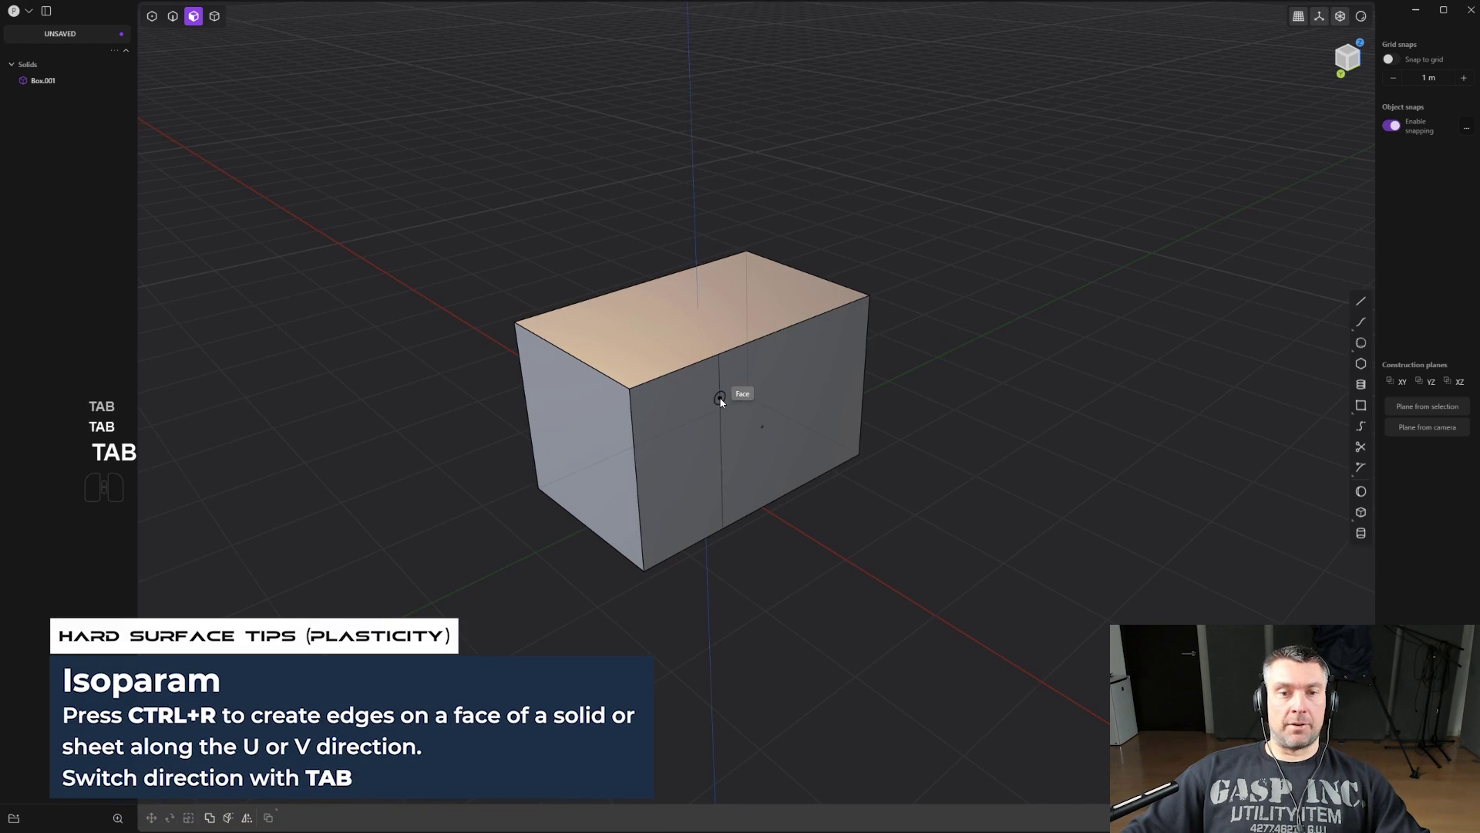
left_click(762, 337)
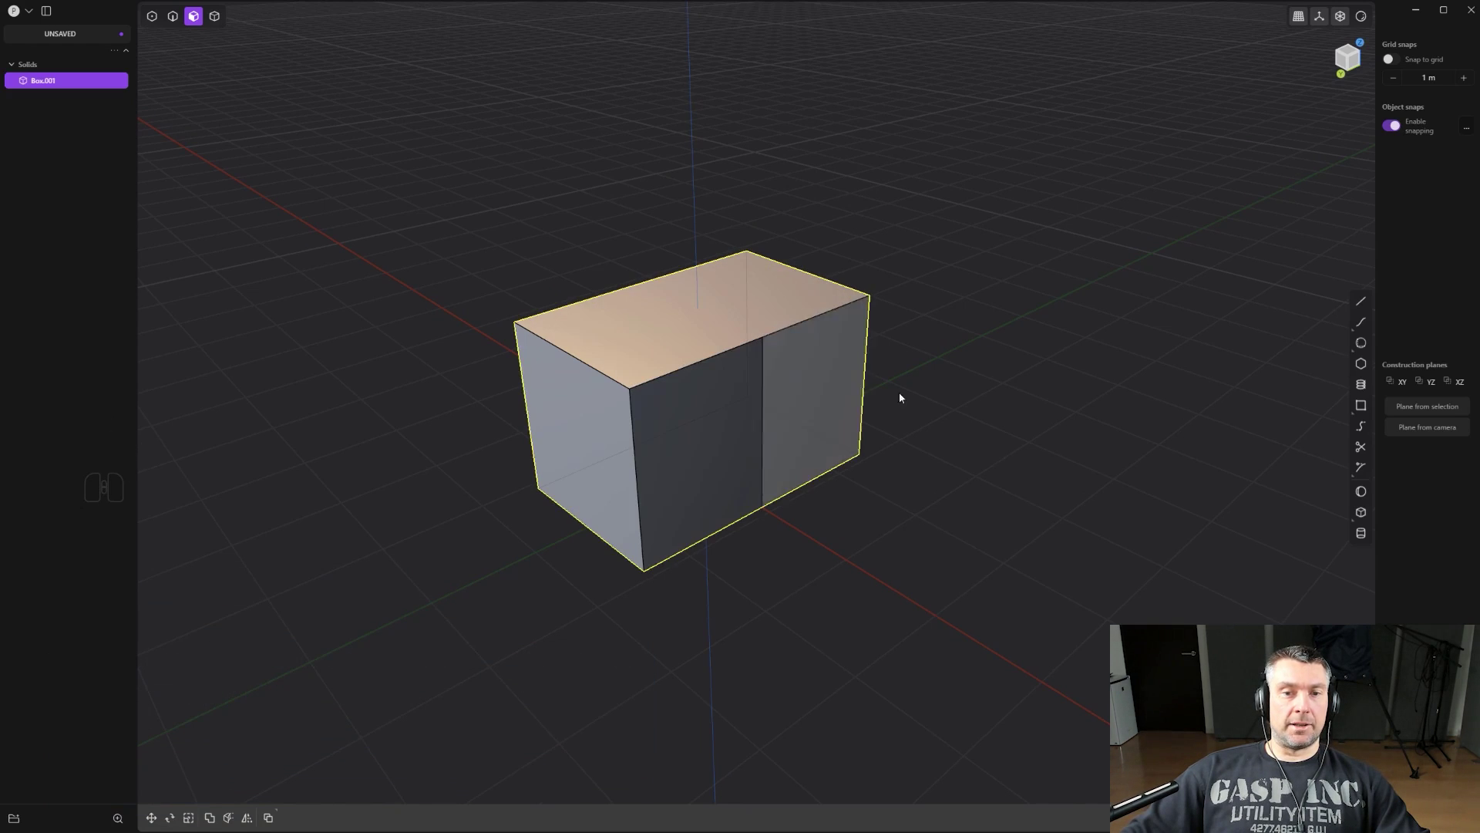
middle_click_drag(899, 394, 823, 367, "alt")
key("ctrl+z")
key("ctrl+z")
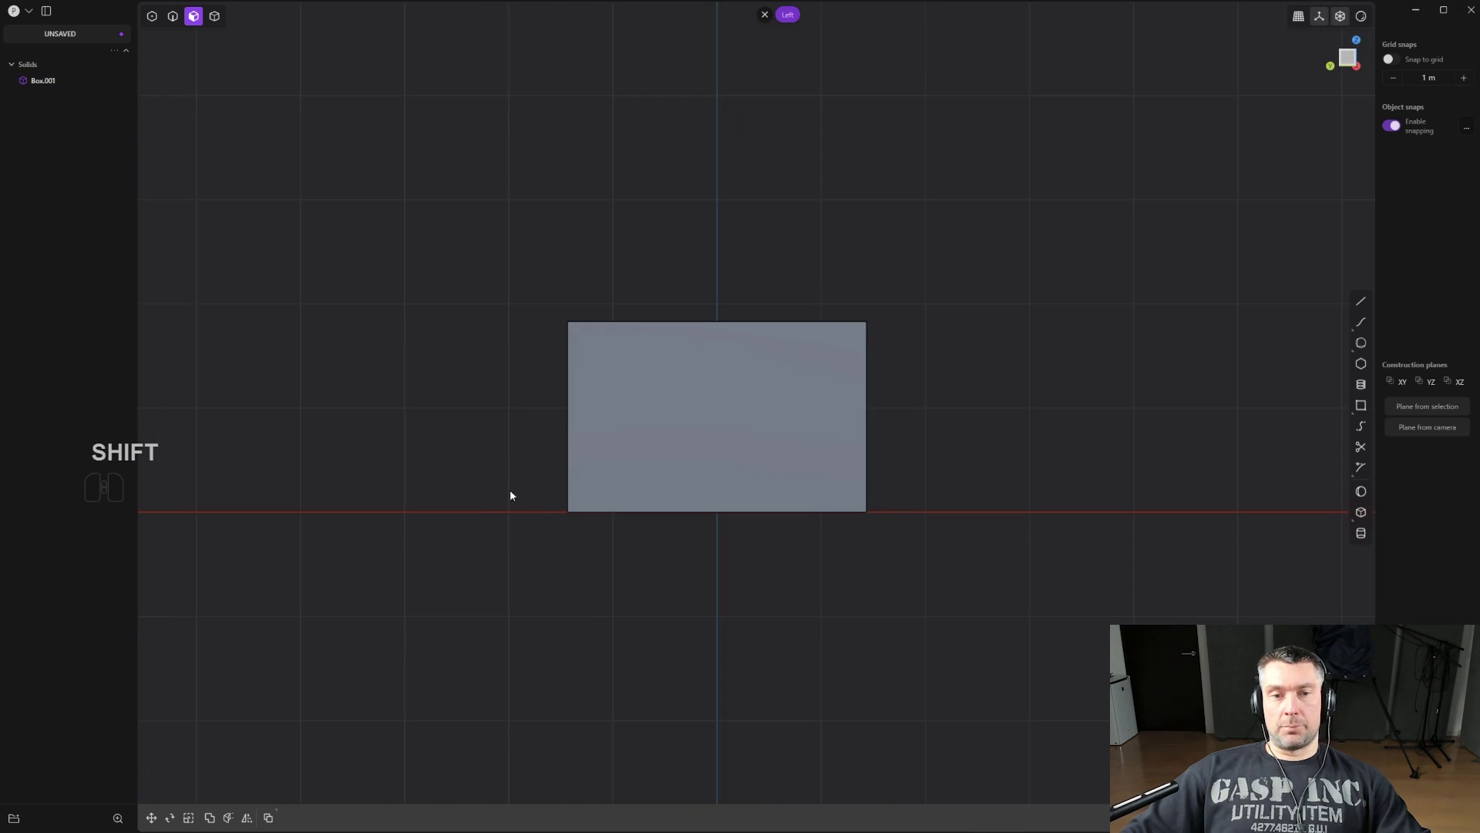
In the side view, draw a three-point curve arching across the box and extending past both ends.
left_click(1361, 322)
left_click(412, 535)
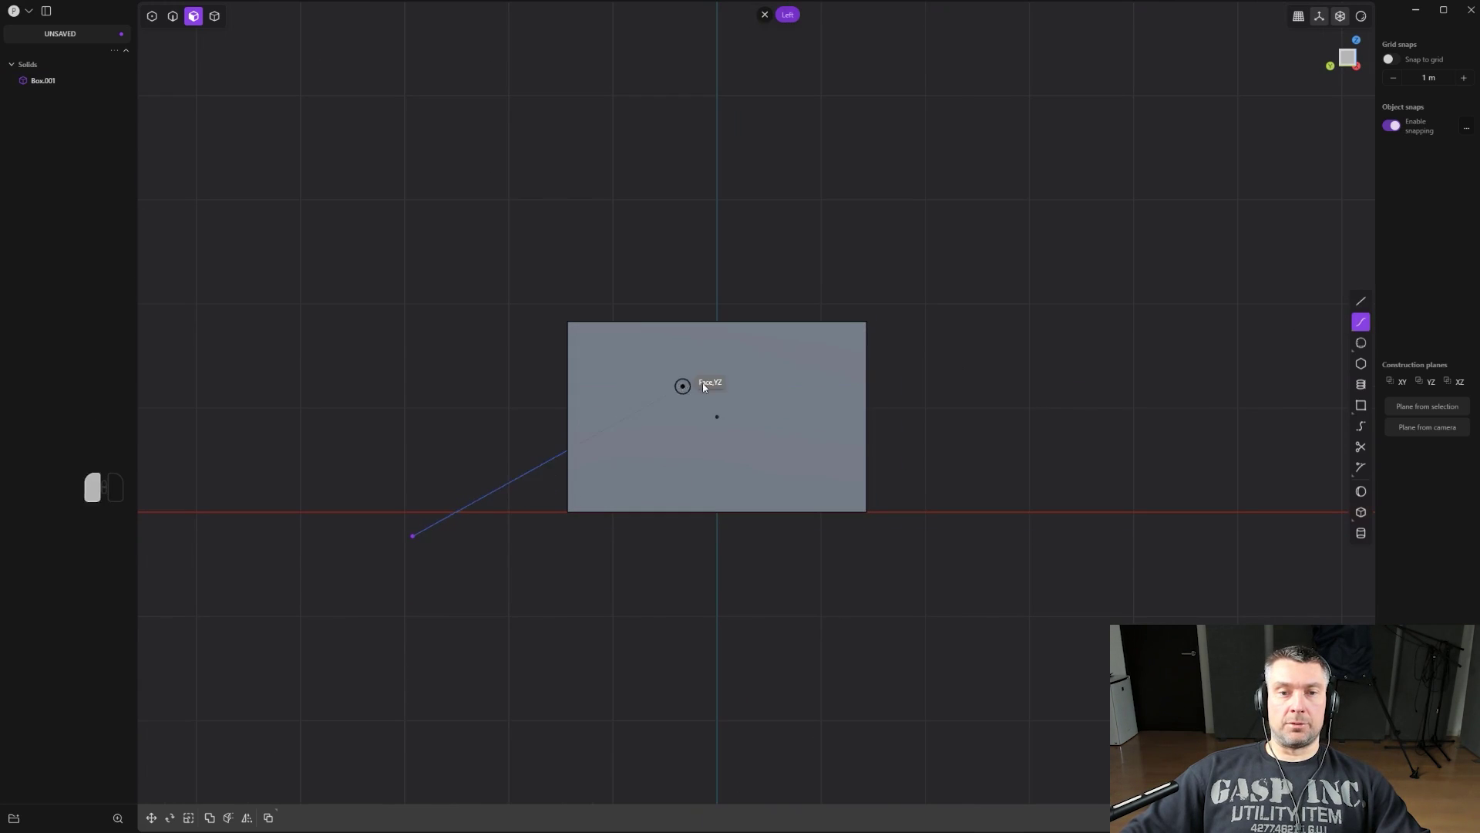
left_click(702, 383)
left_click(1067, 373)
right_click(1067, 373)
middle_click_drag(892, 442, 758, 397)
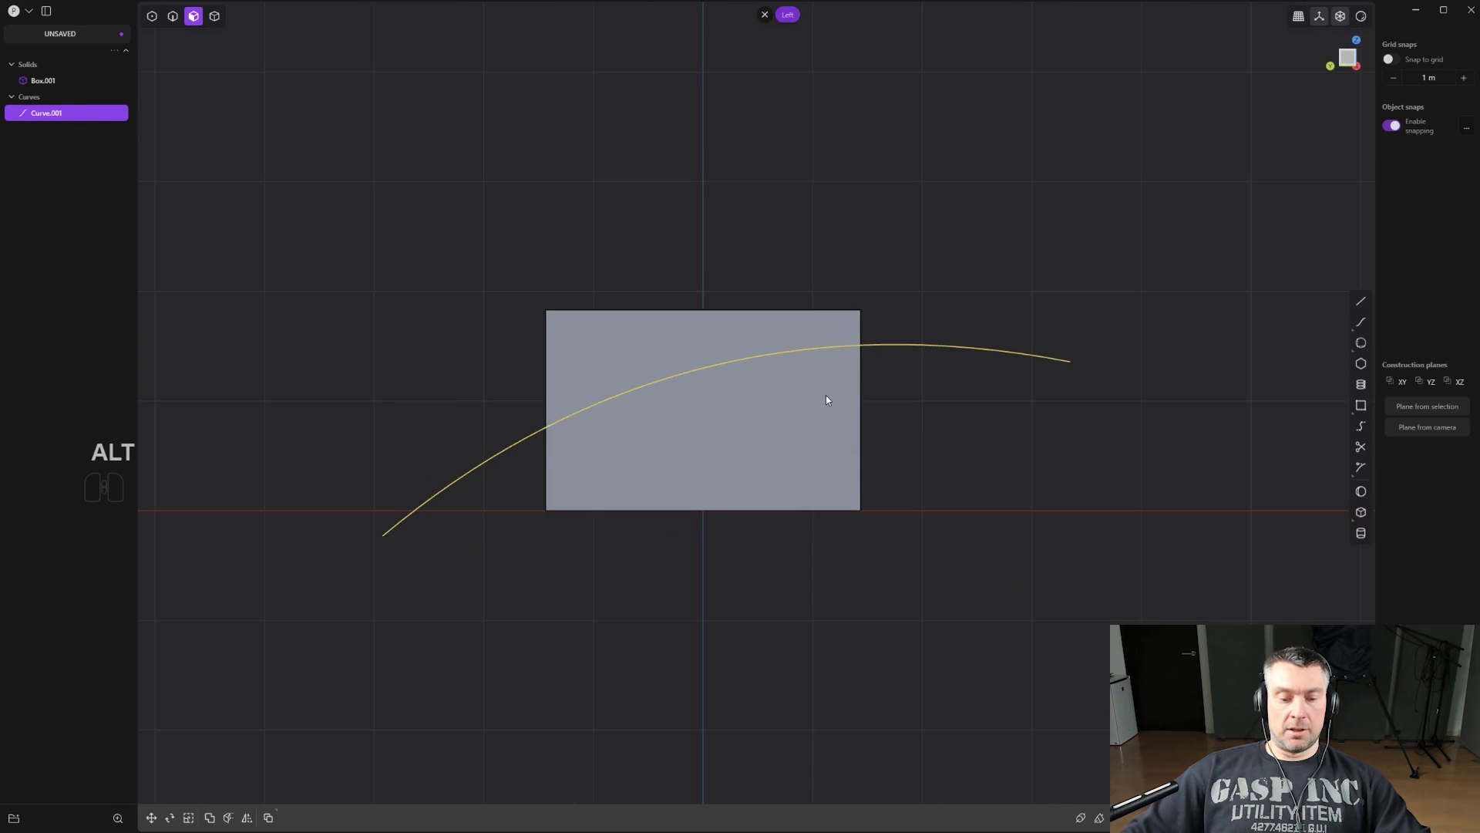
Imprint the arched curve onto the box with Imprint Curve Body, targeting the box.
type("f")
type("imp")
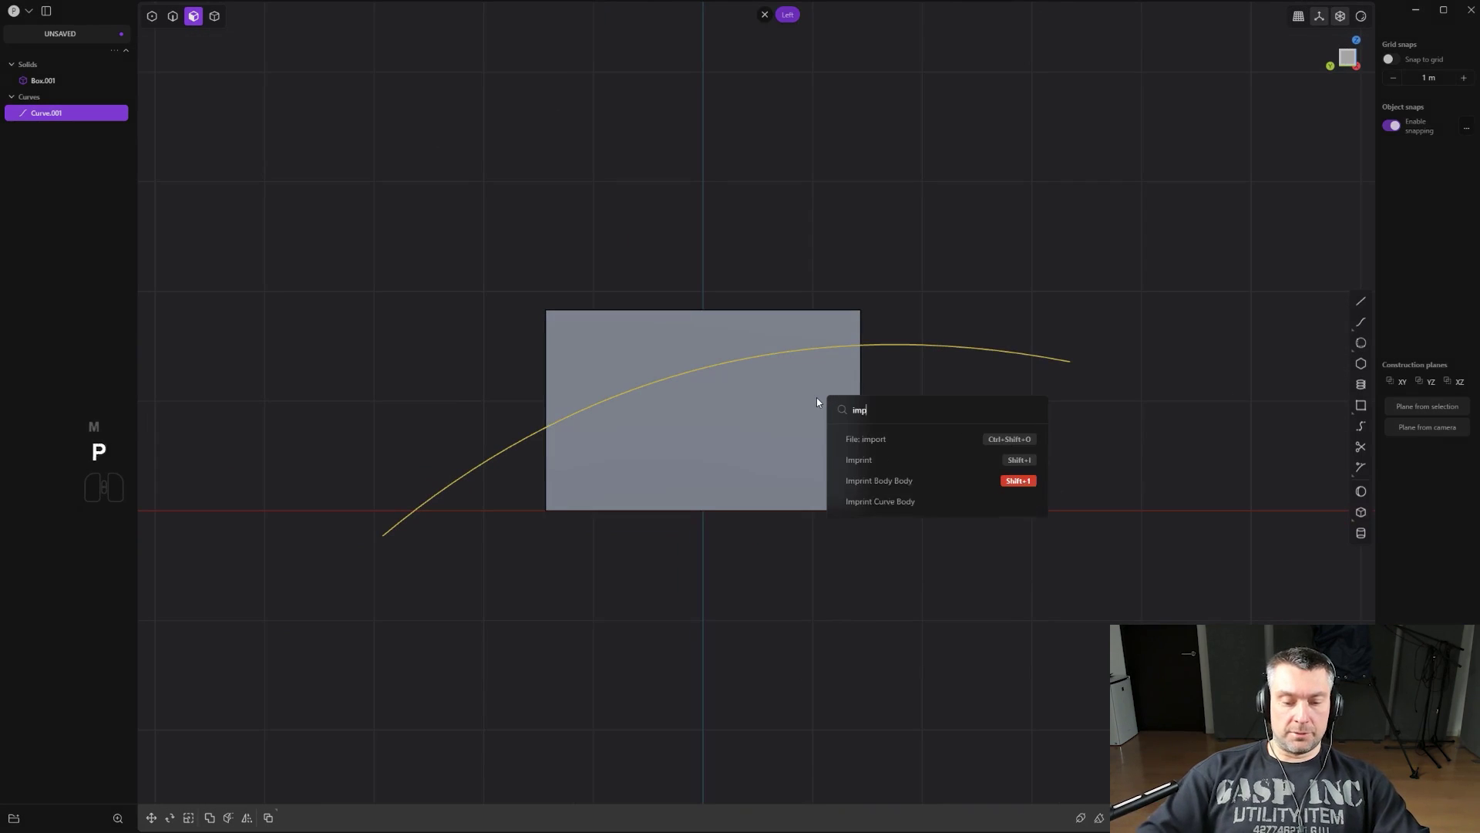
left_click(900, 508)
mouse_move(743, 404)
middle_mouse_down()
mouse_move(794, 413)
mouse_move(760, 411)
middle_mouse_up()
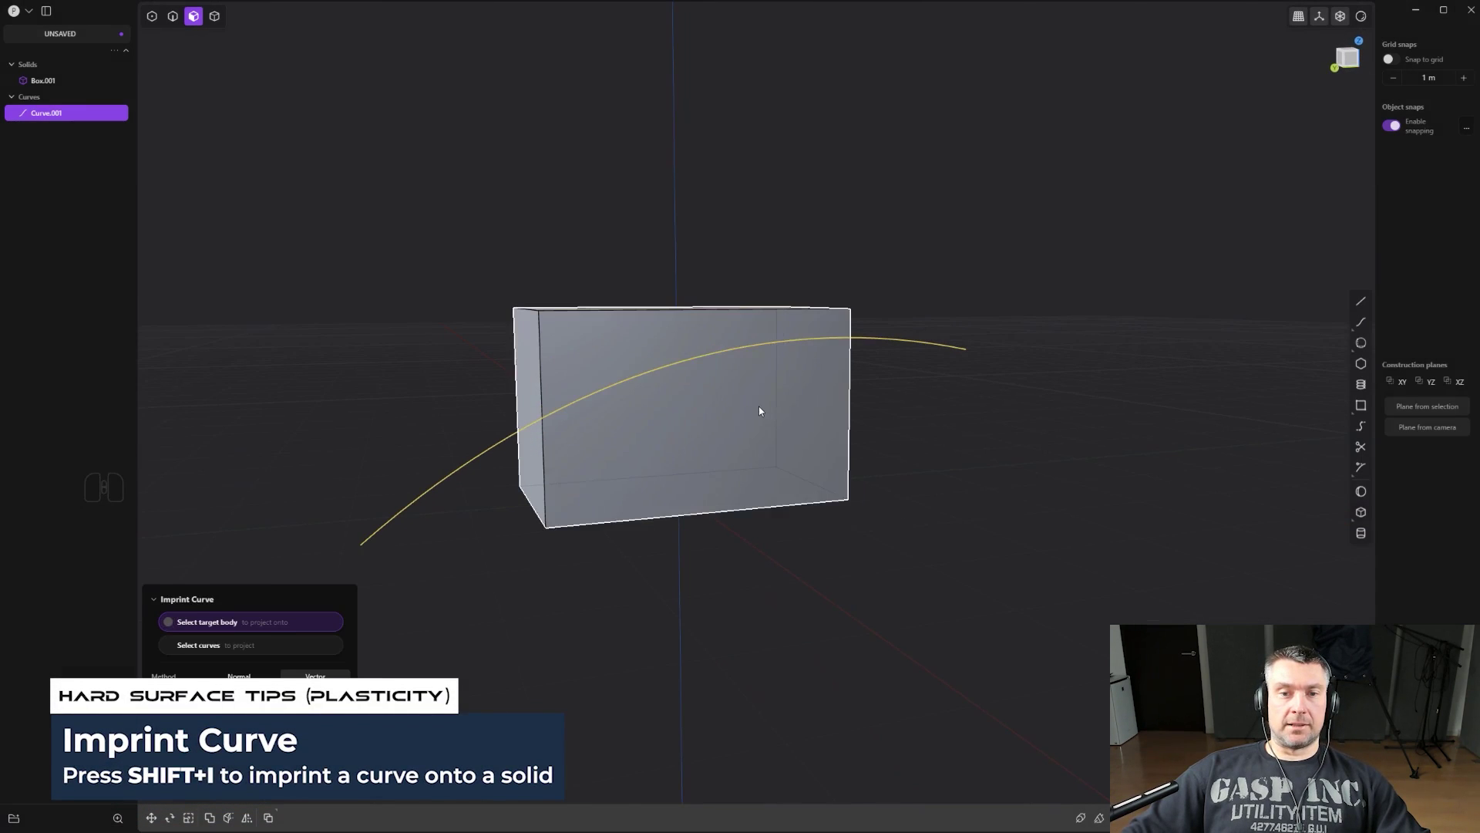
left_click(760, 411)
middle_click_drag(478, 435, 864, 455)
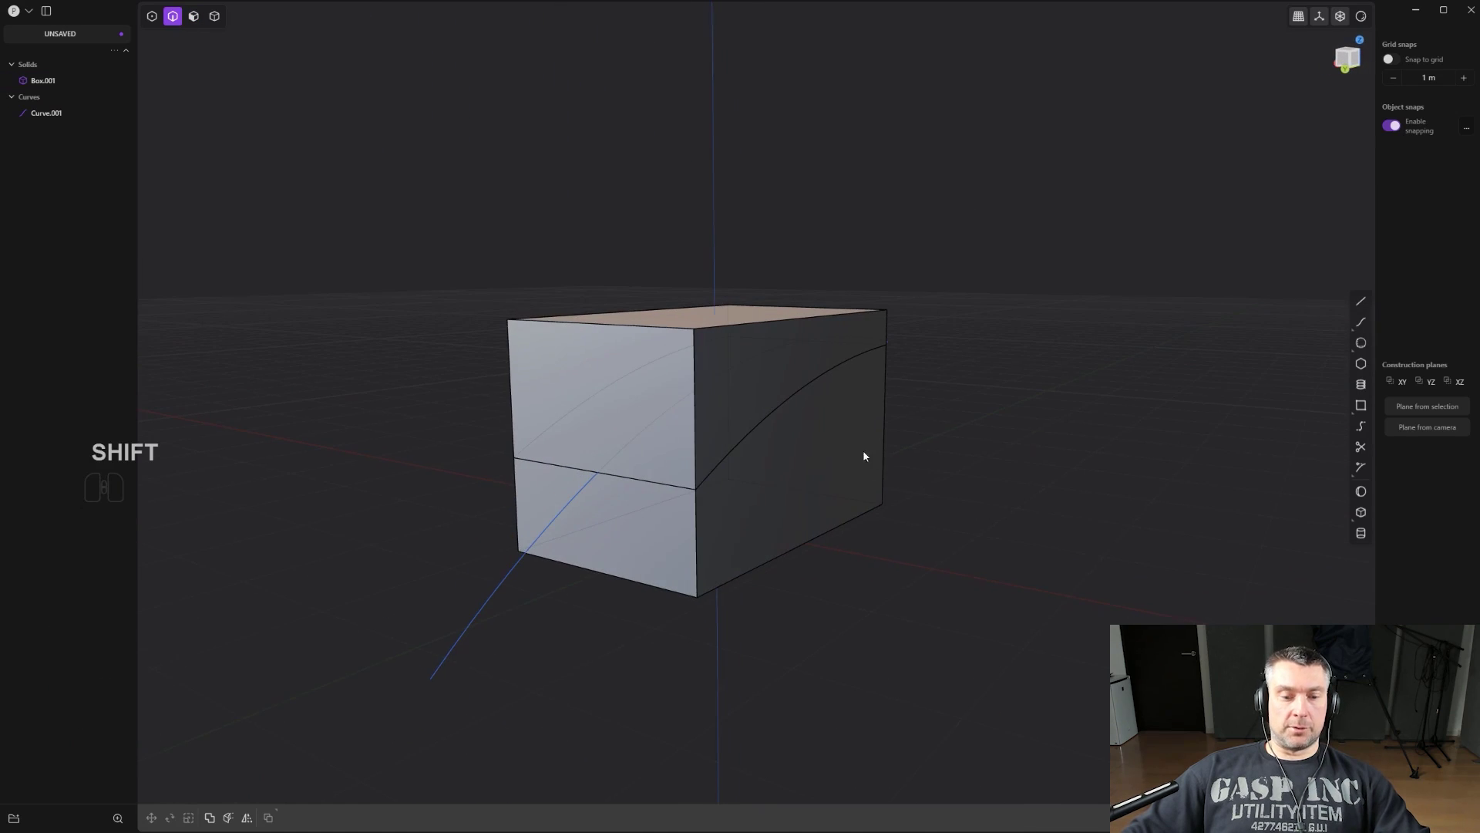
Delete the imprinted box and the curve, and start a new file with the scene cleared.
key("3")
mouse_move(755, 381)
left_mouse_down()
mouse_move(816, 385)
mouse_move(759, 375)
left_mouse_up()
key("x")
key("4")
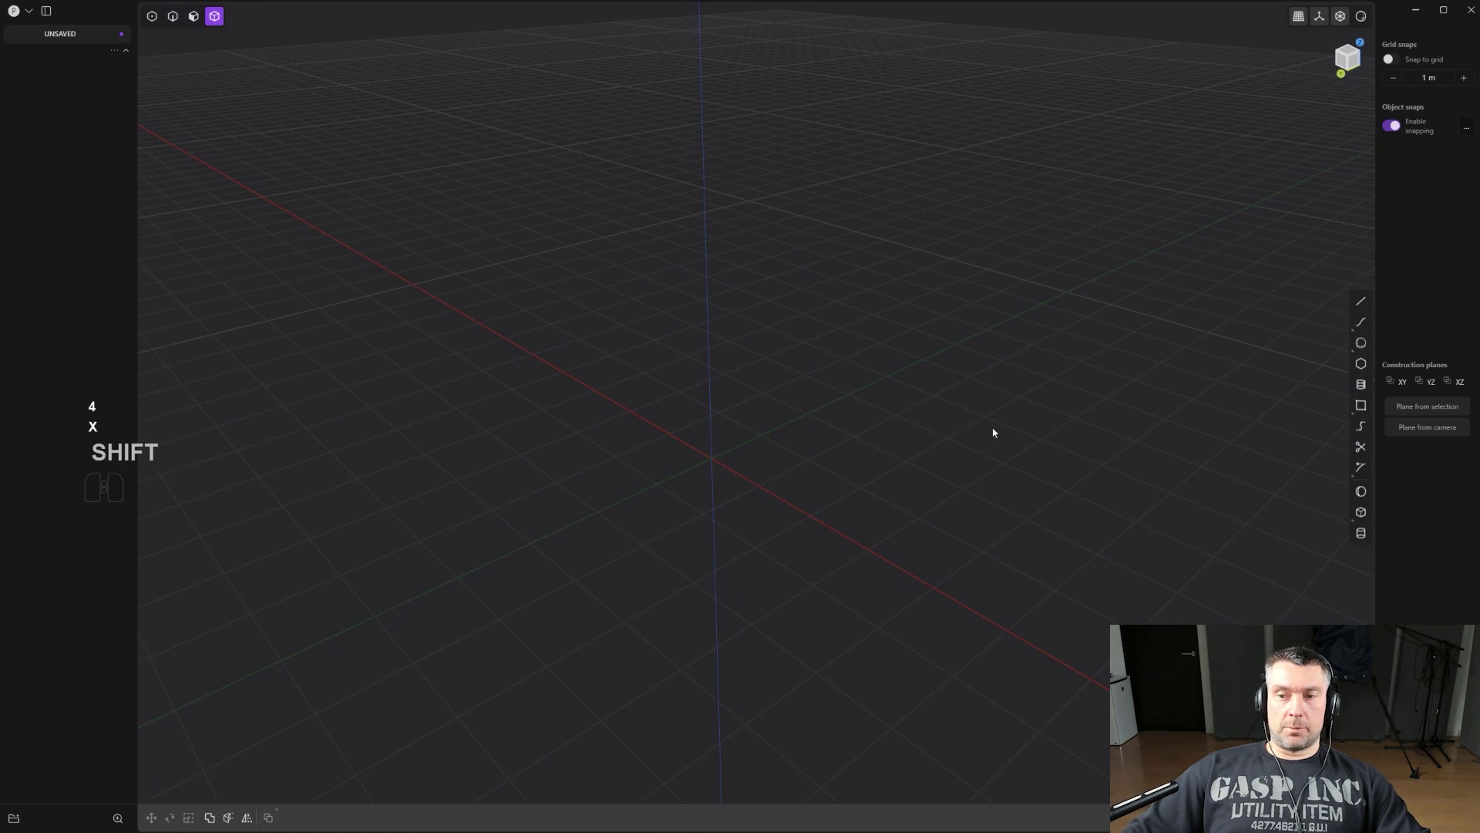
left_click(25, 14)
left_click(46, 46)
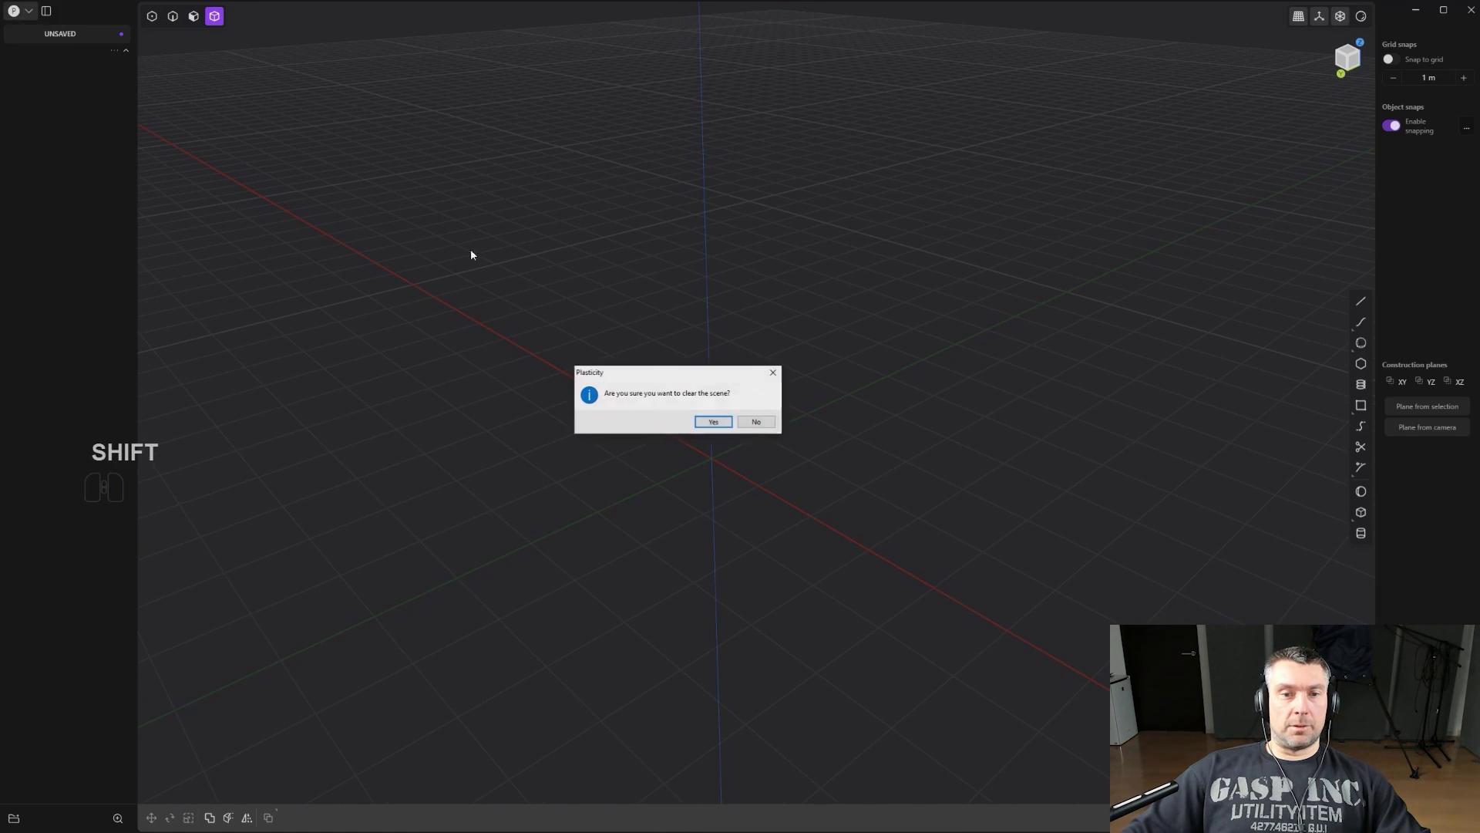
left_click(705, 421)
Switch to perspective view and offset the default cube's top face upward to make a tall block.
middle_click_drag(775, 408, 781, 453)
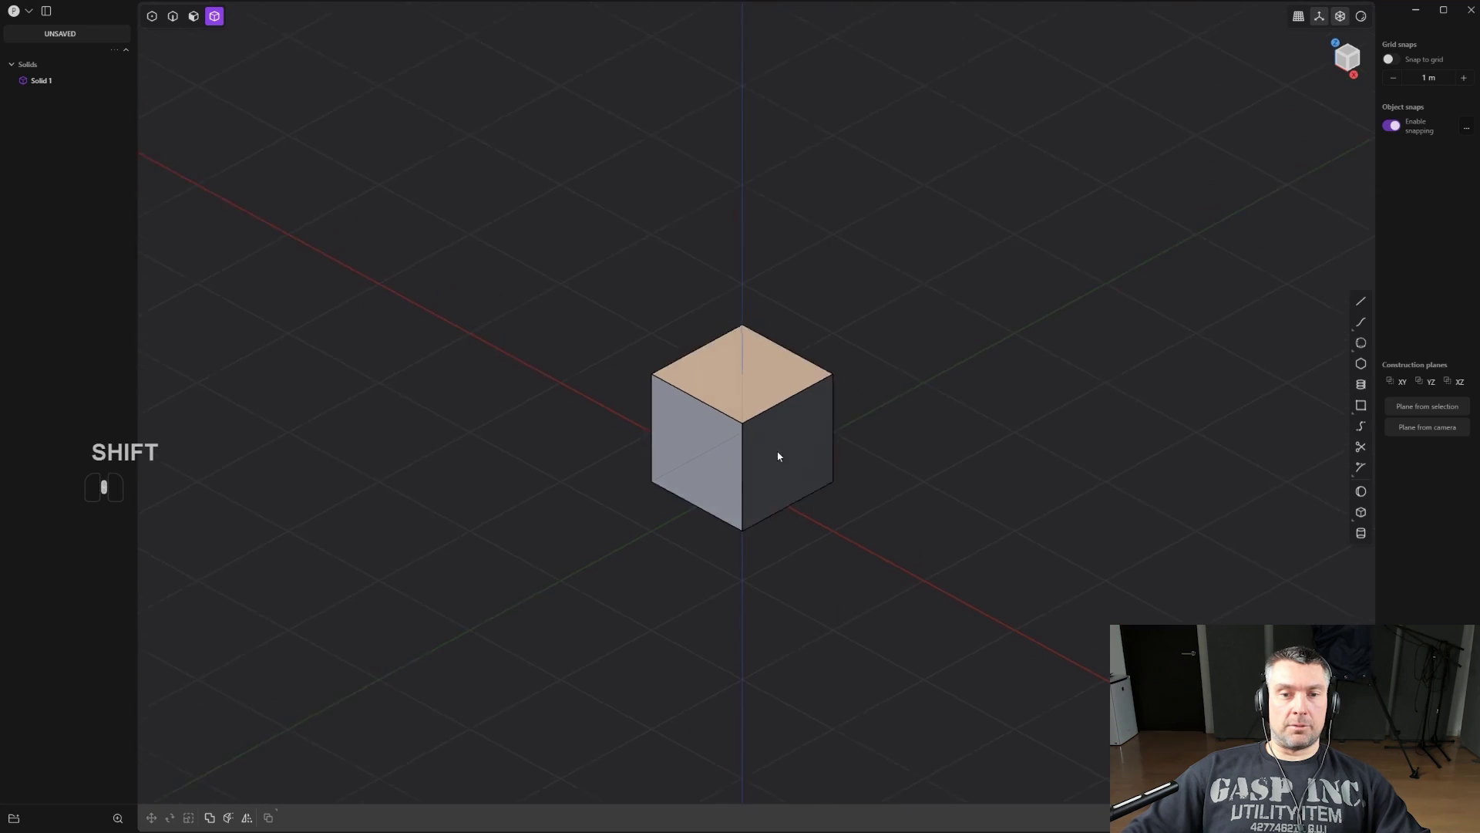
scroll(794, 414, "up", 3)
key("3")
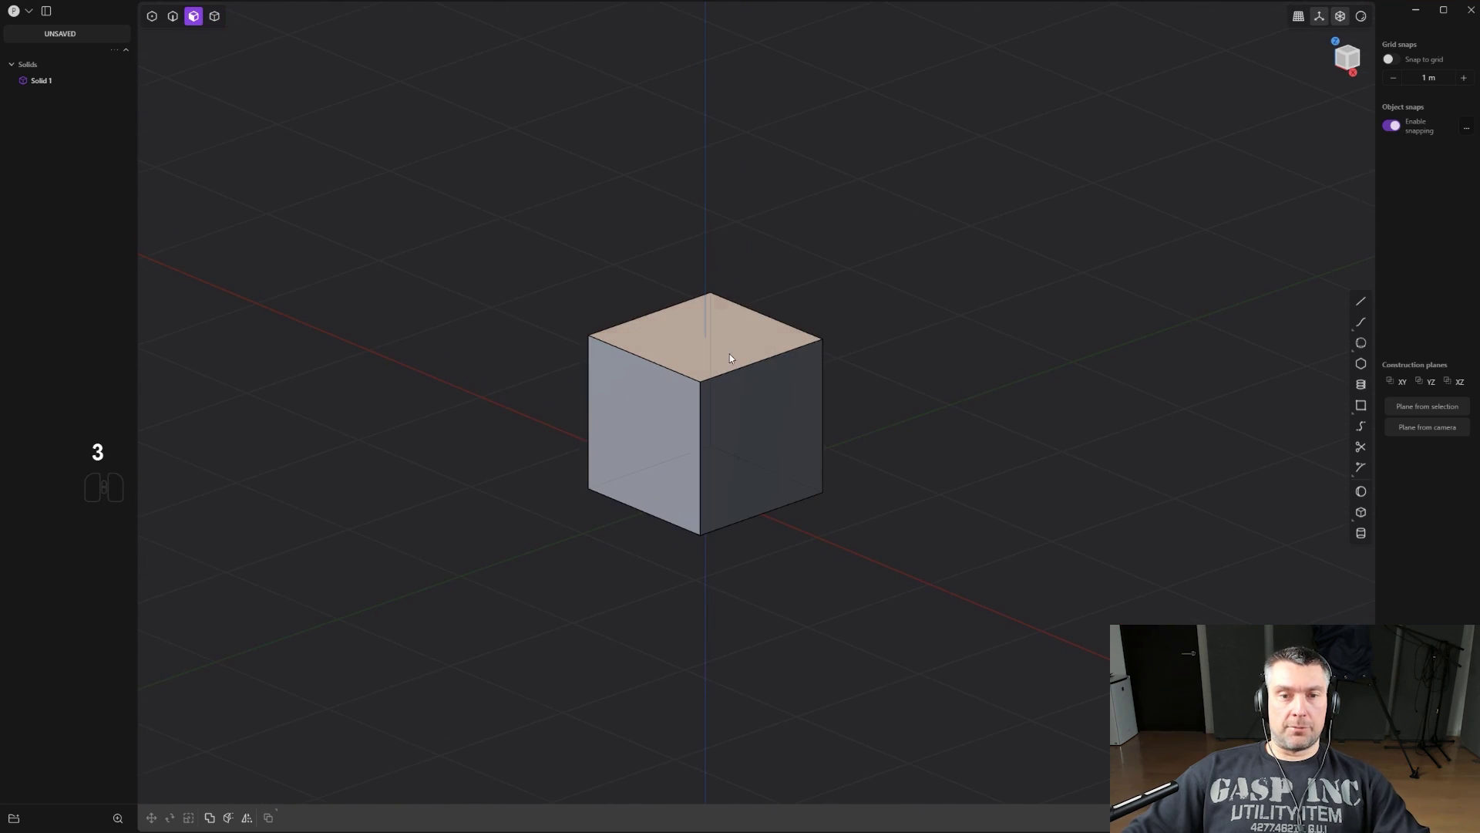
left_click(724, 348)
key("KP_5")
middle_click_drag(803, 397, 705, 347)
left_click_drag(697, 336, 651, 221)
middle_click_drag(792, 254, 744, 341)
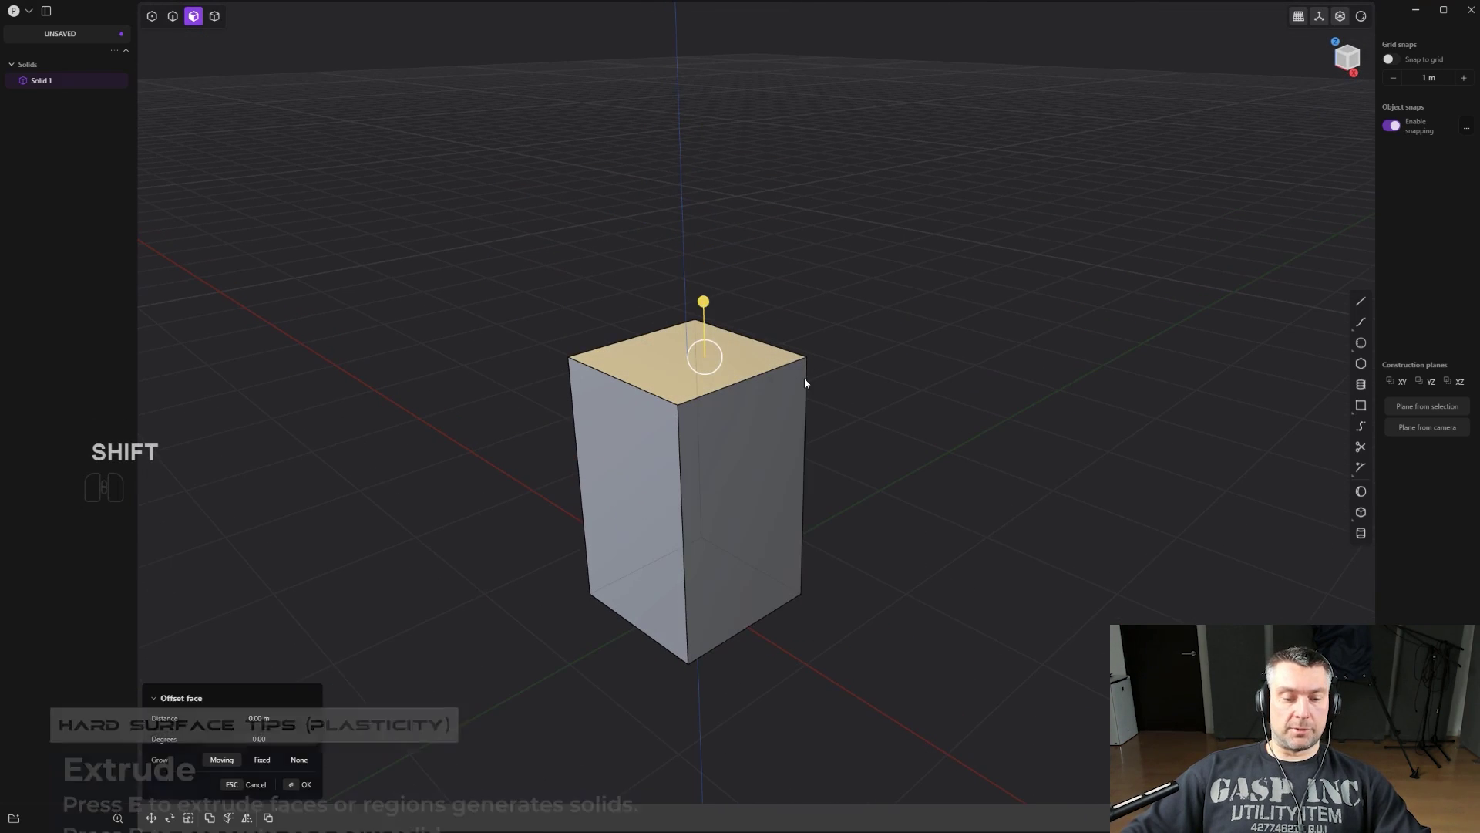
Extrude the block's top face upward by about 1.03 m as a new solid.
key("e")
left_click_drag(684, 285, 680, 98)
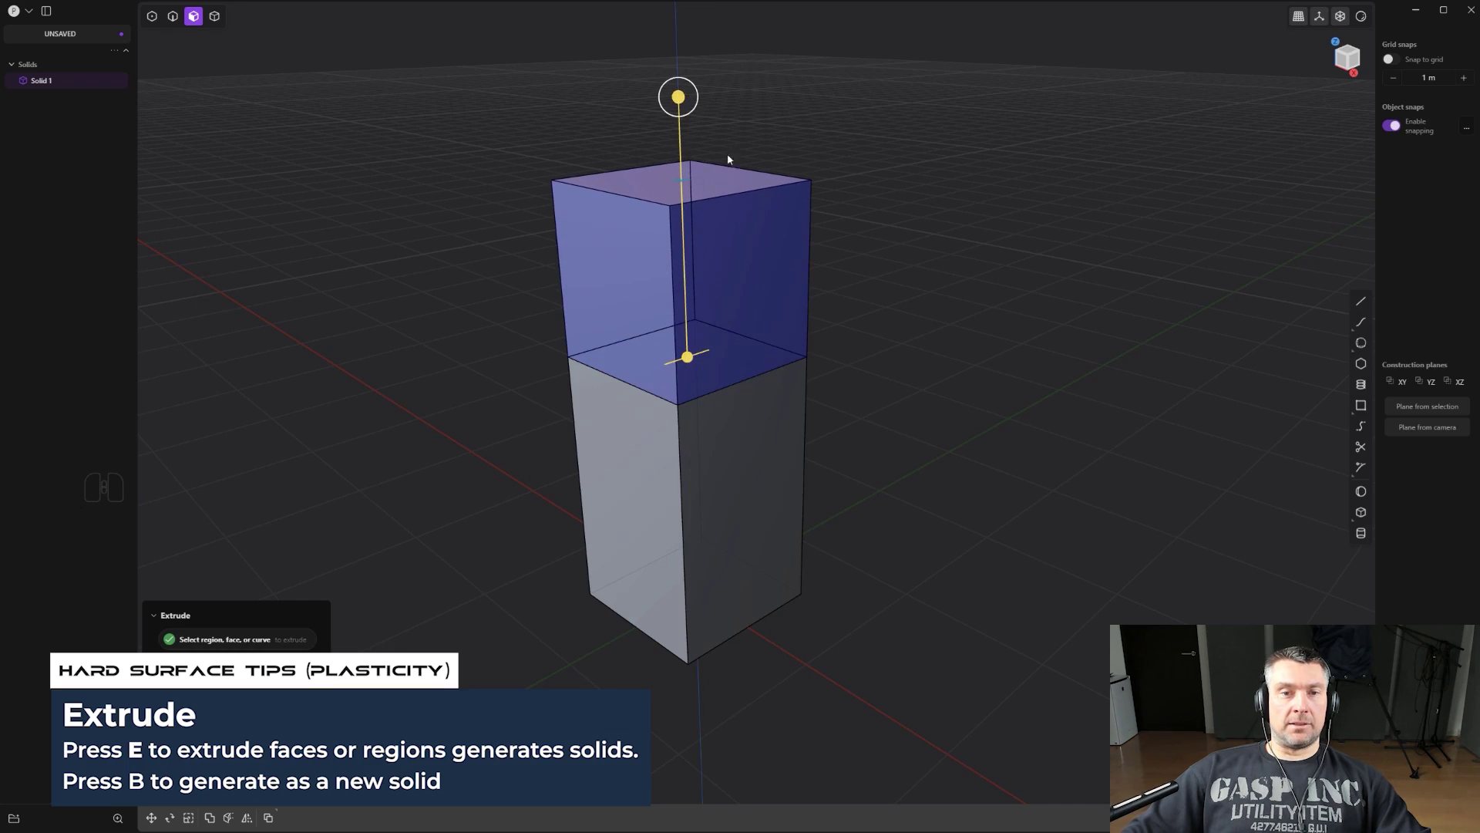
middle_click_drag(754, 333, 746, 385)
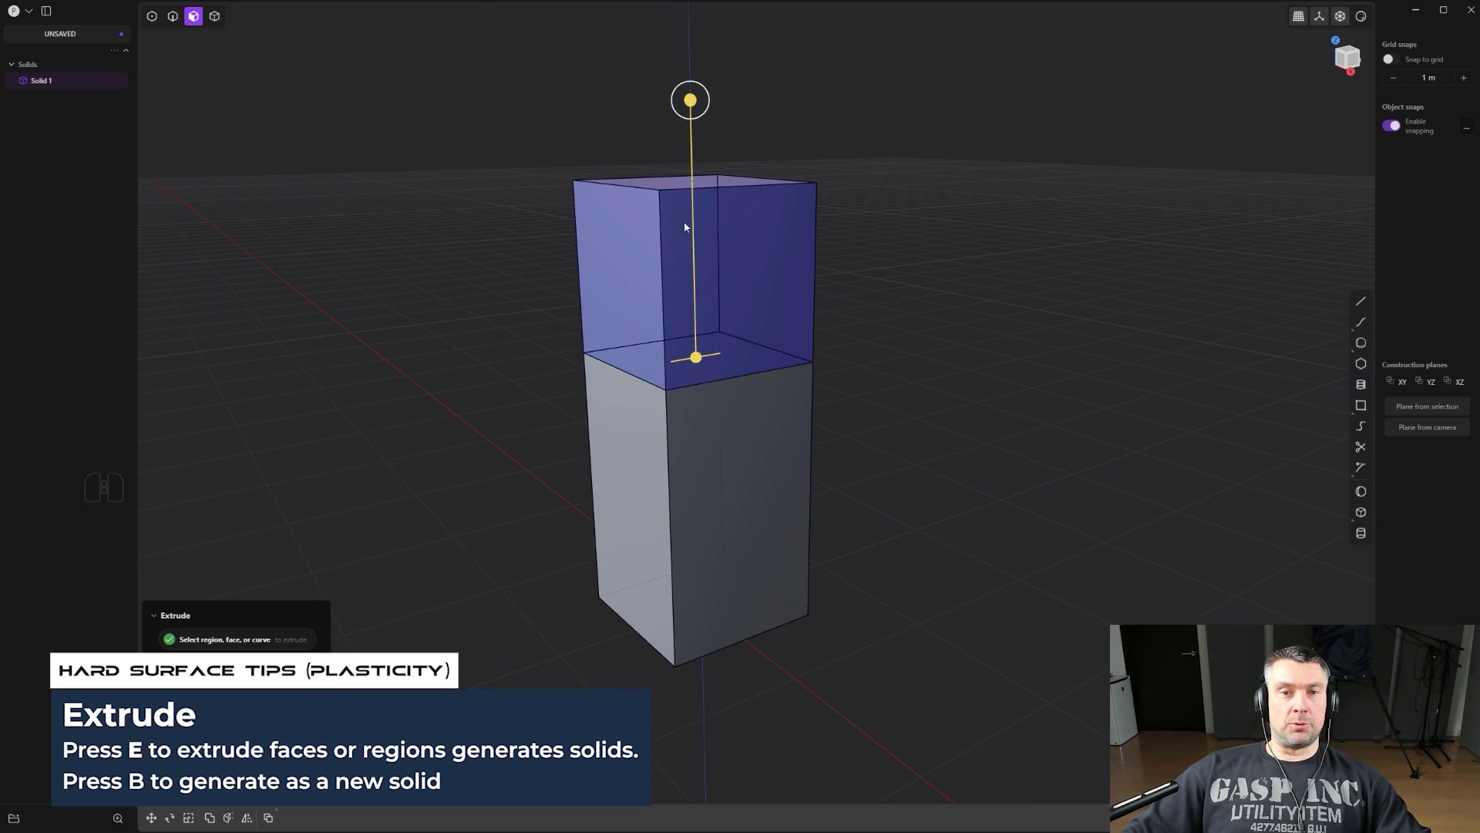
middle_click_drag(696, 337, 725, 336)
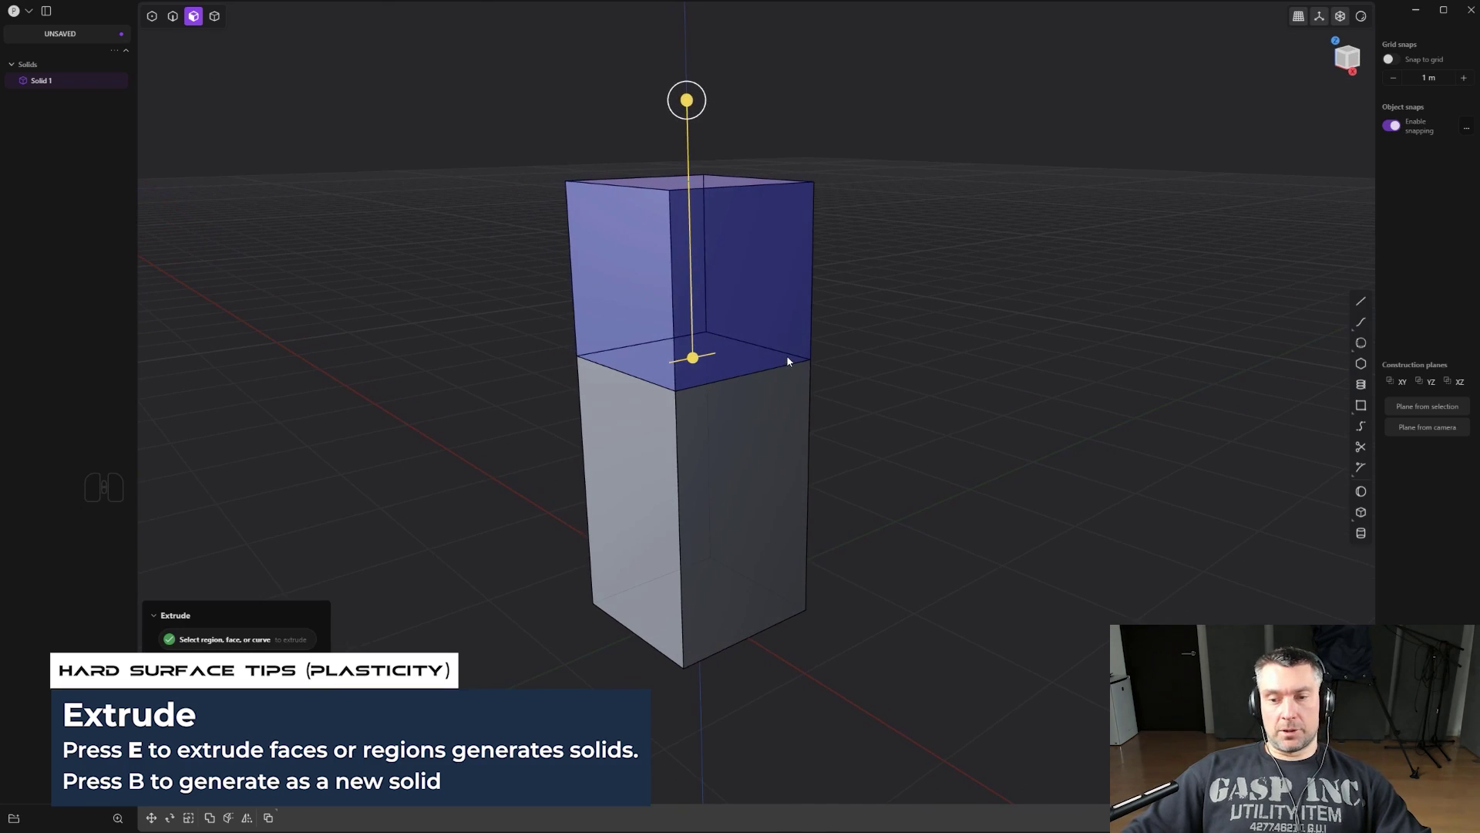
key("b")
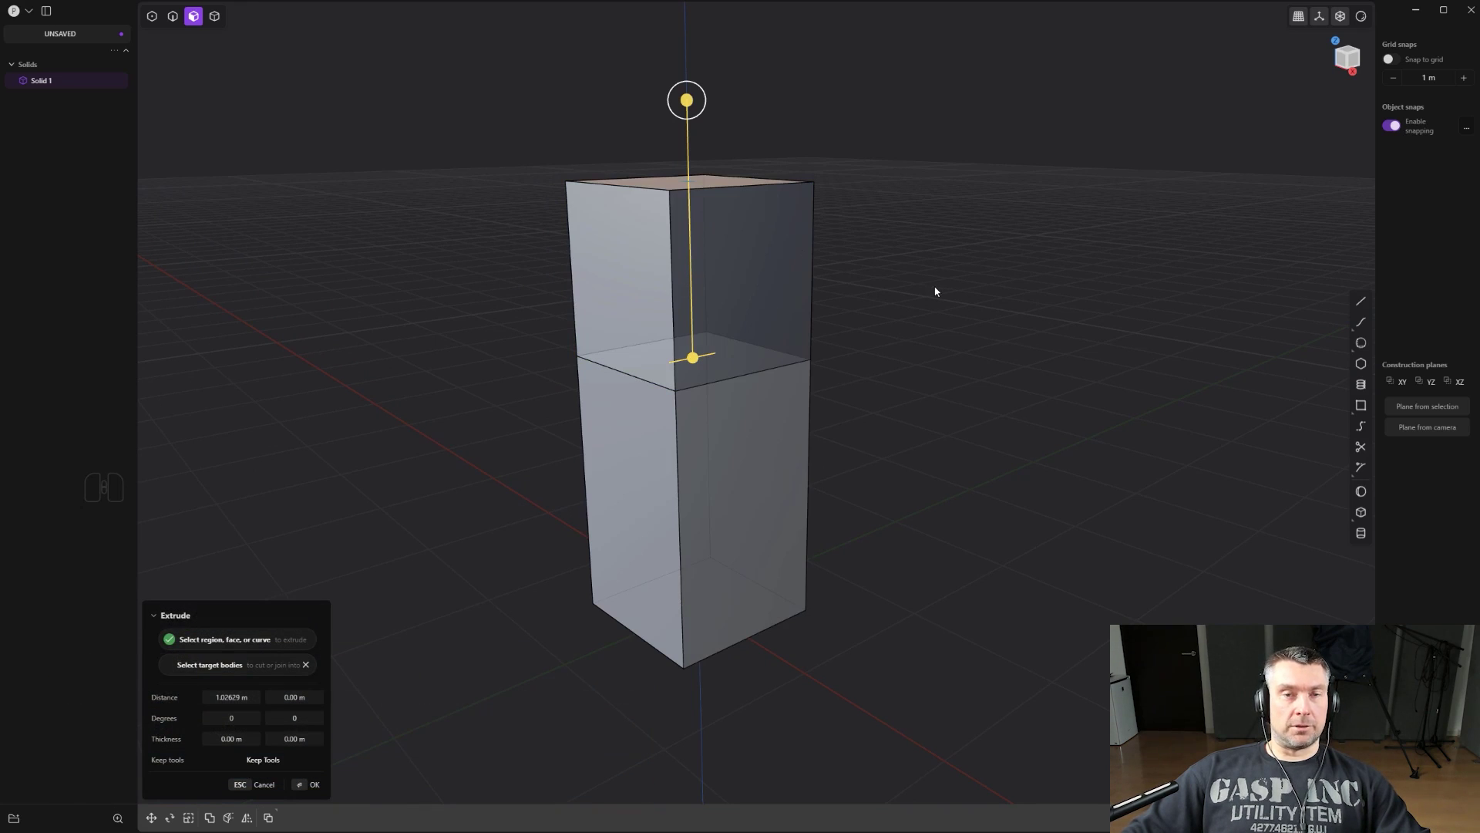
key("Return")
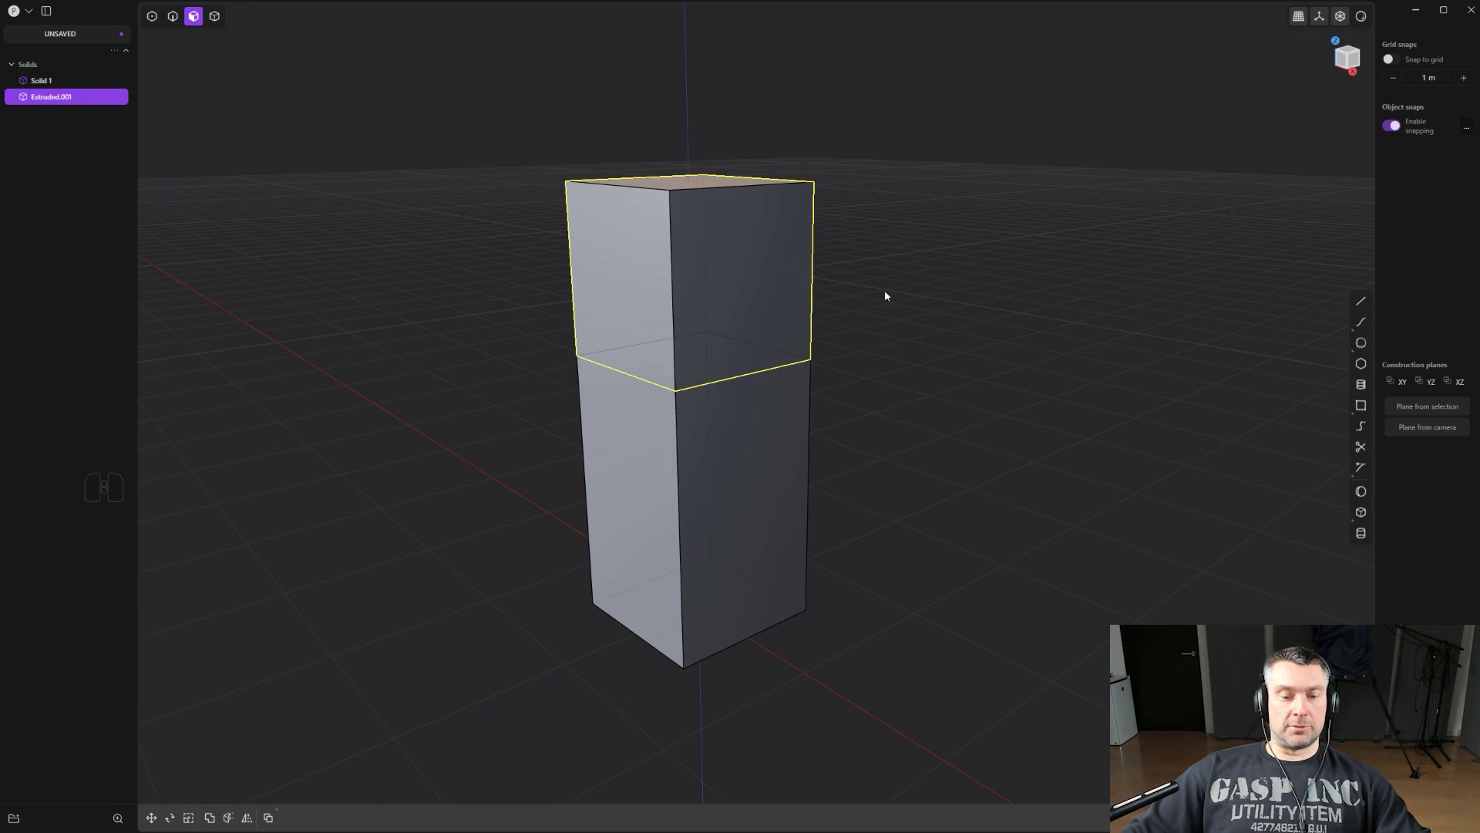
Try moving the extruded solid up and away from the block, then undo the move and the extrusion.
key("g")
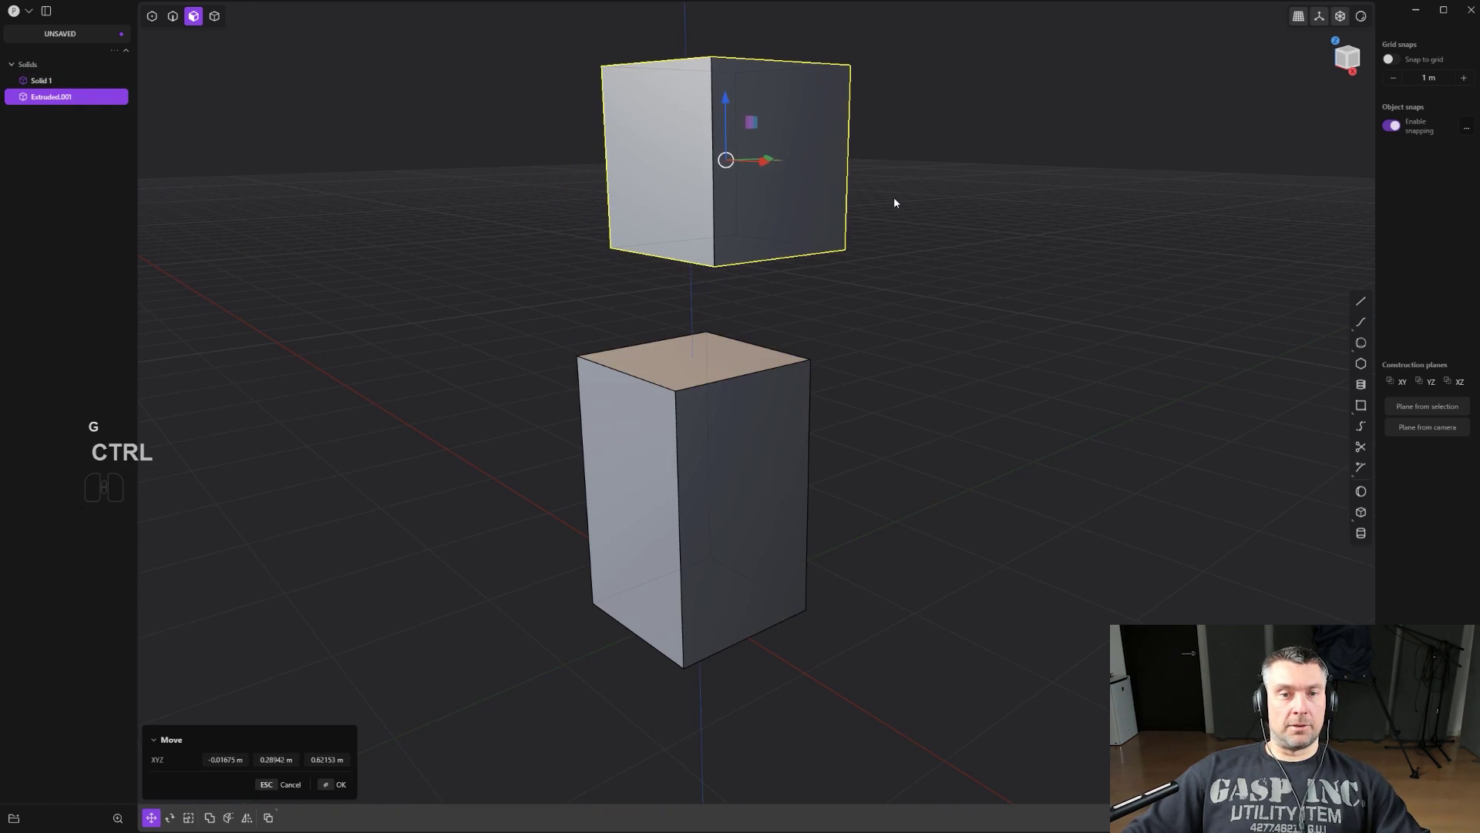
key("ctrl+z")
key("ctrl+z")
Fillet one top edge of the block with a large, rounded radius.
scroll(802, 378, "up", 1)
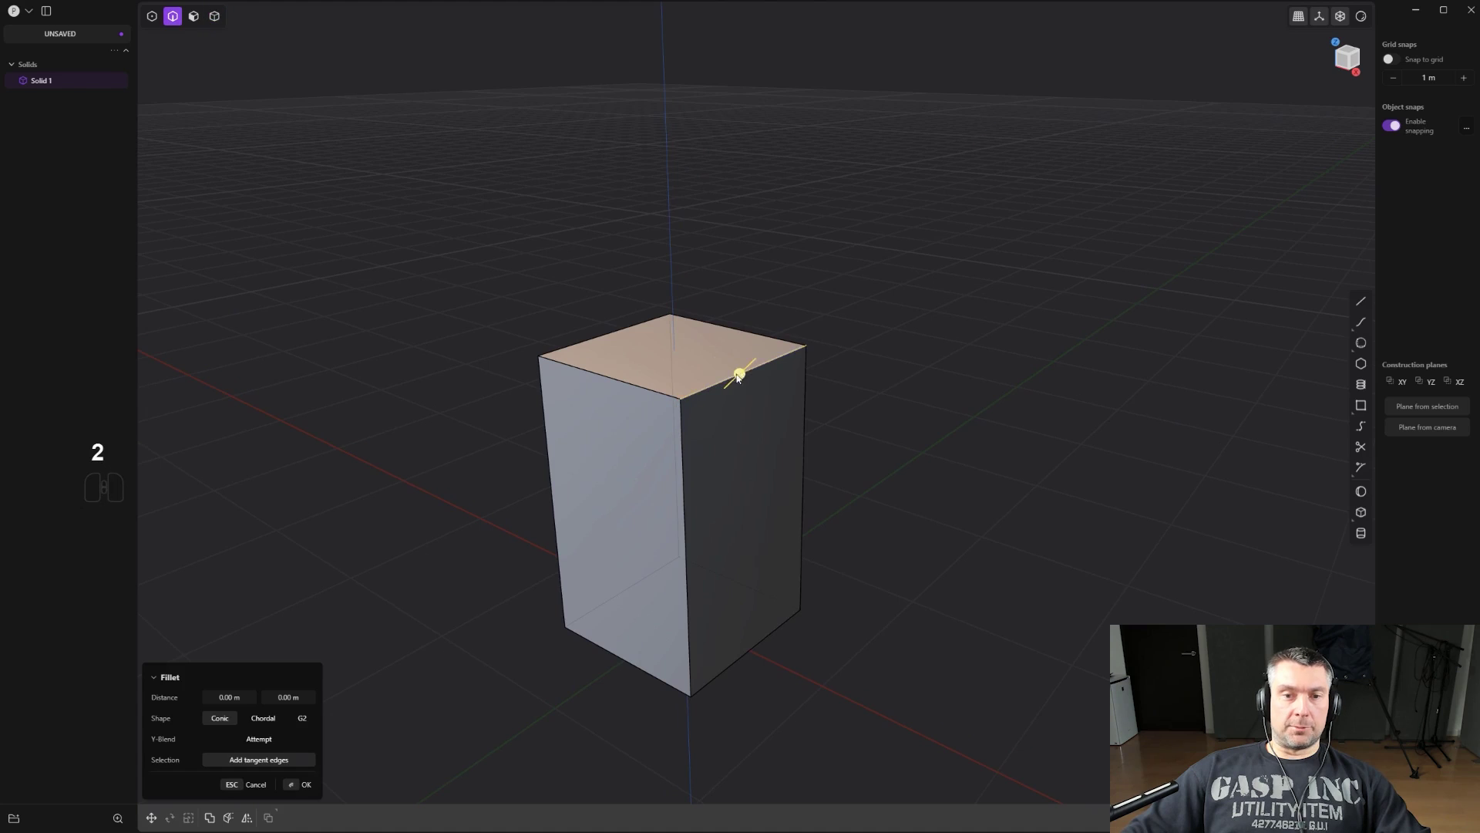
left_click_drag(737, 376, 836, 336)
key("Return")
key("3")
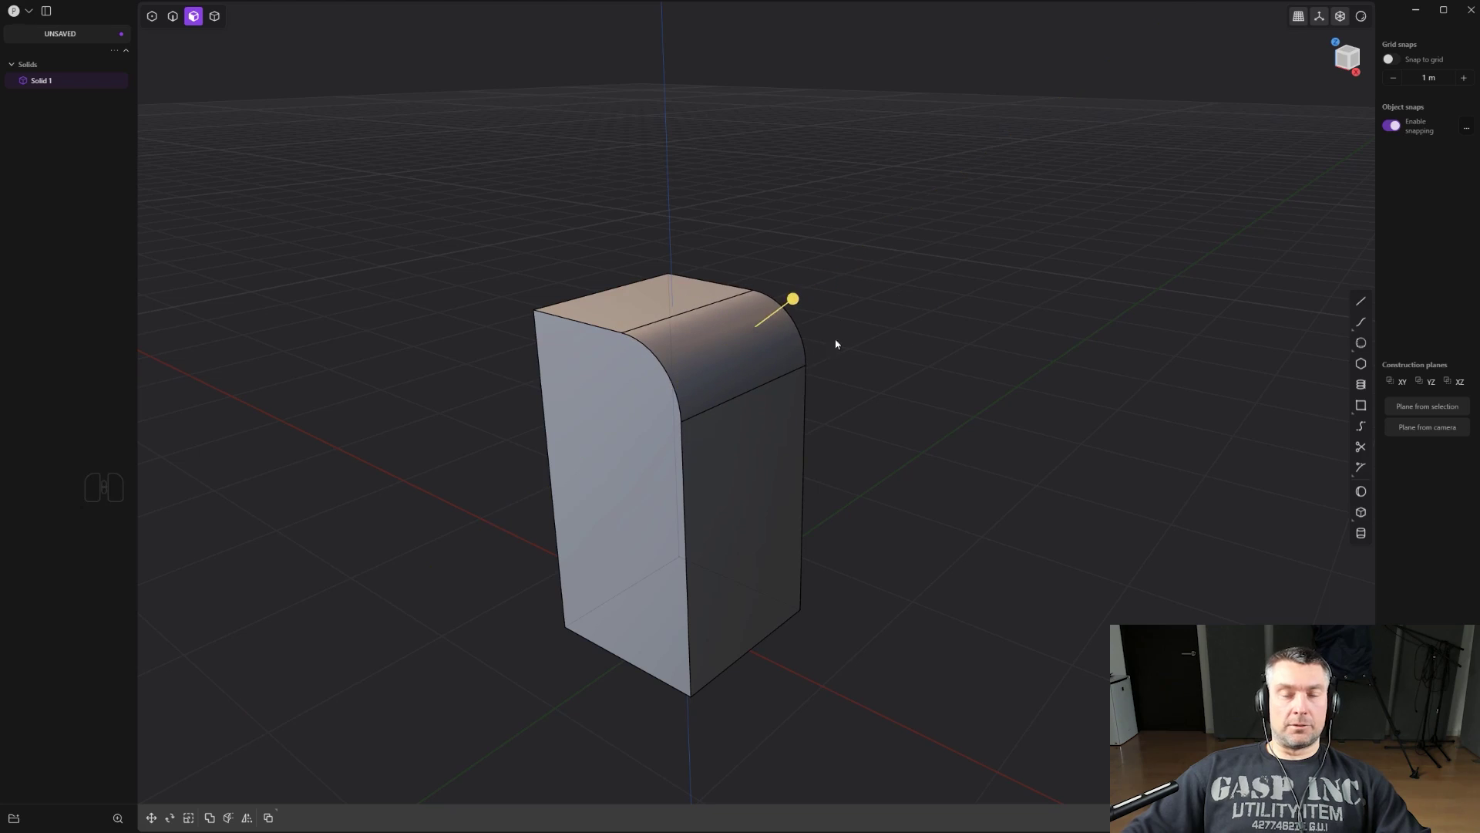
Cut a small box-shaped notch out of the block's vertical corner edge below the fillet.
middle_click_drag(963, 330, 863, 411)
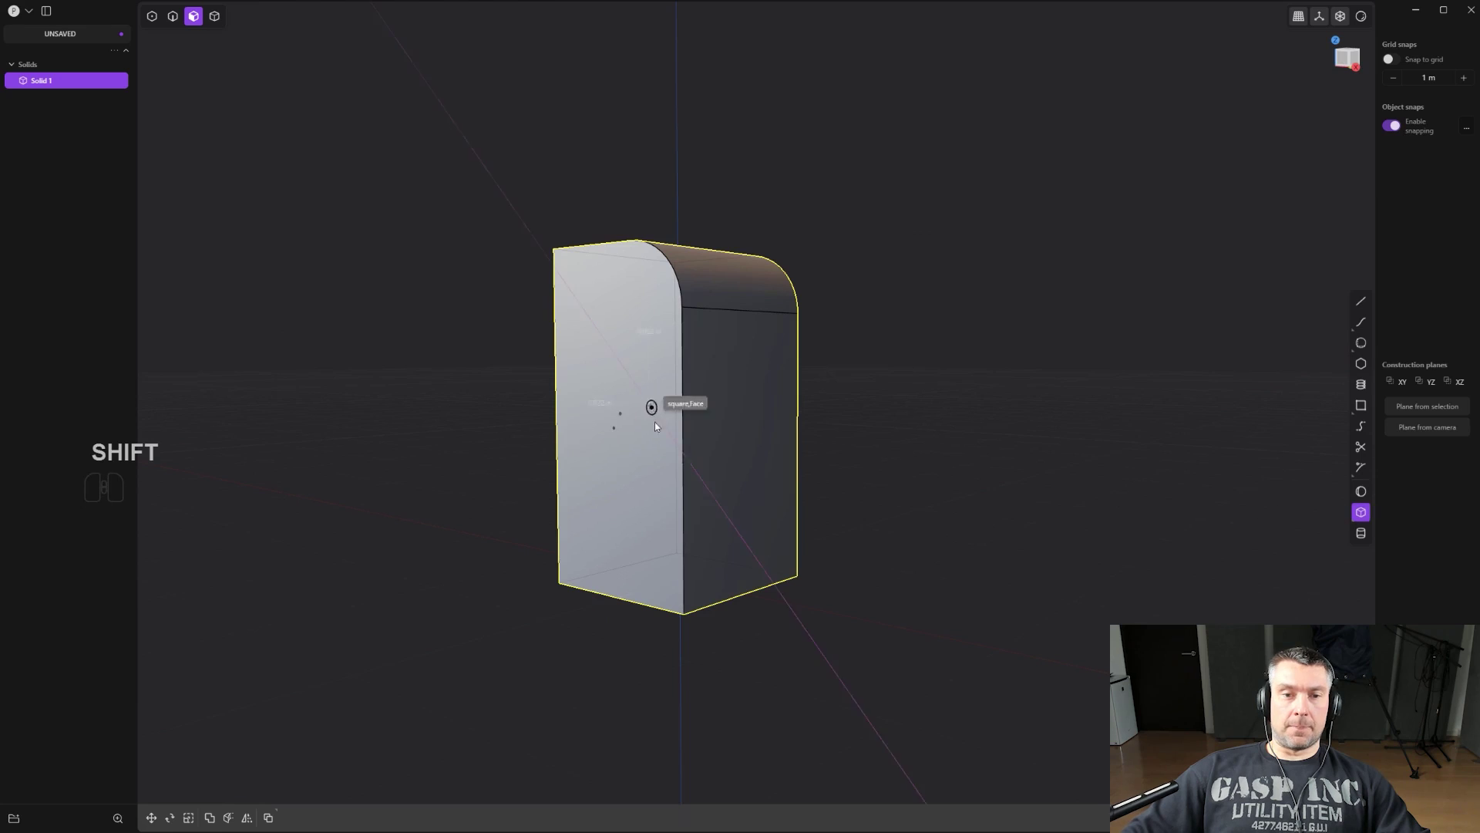
left_click(702, 510)
key("e")
left_click(733, 512)
middle_click_drag(740, 512, 719, 447)
middle_click_drag(1130, 423, 908, 451)
Offset the notch's end face outward so the cut runs across the block's full side.
key("3")
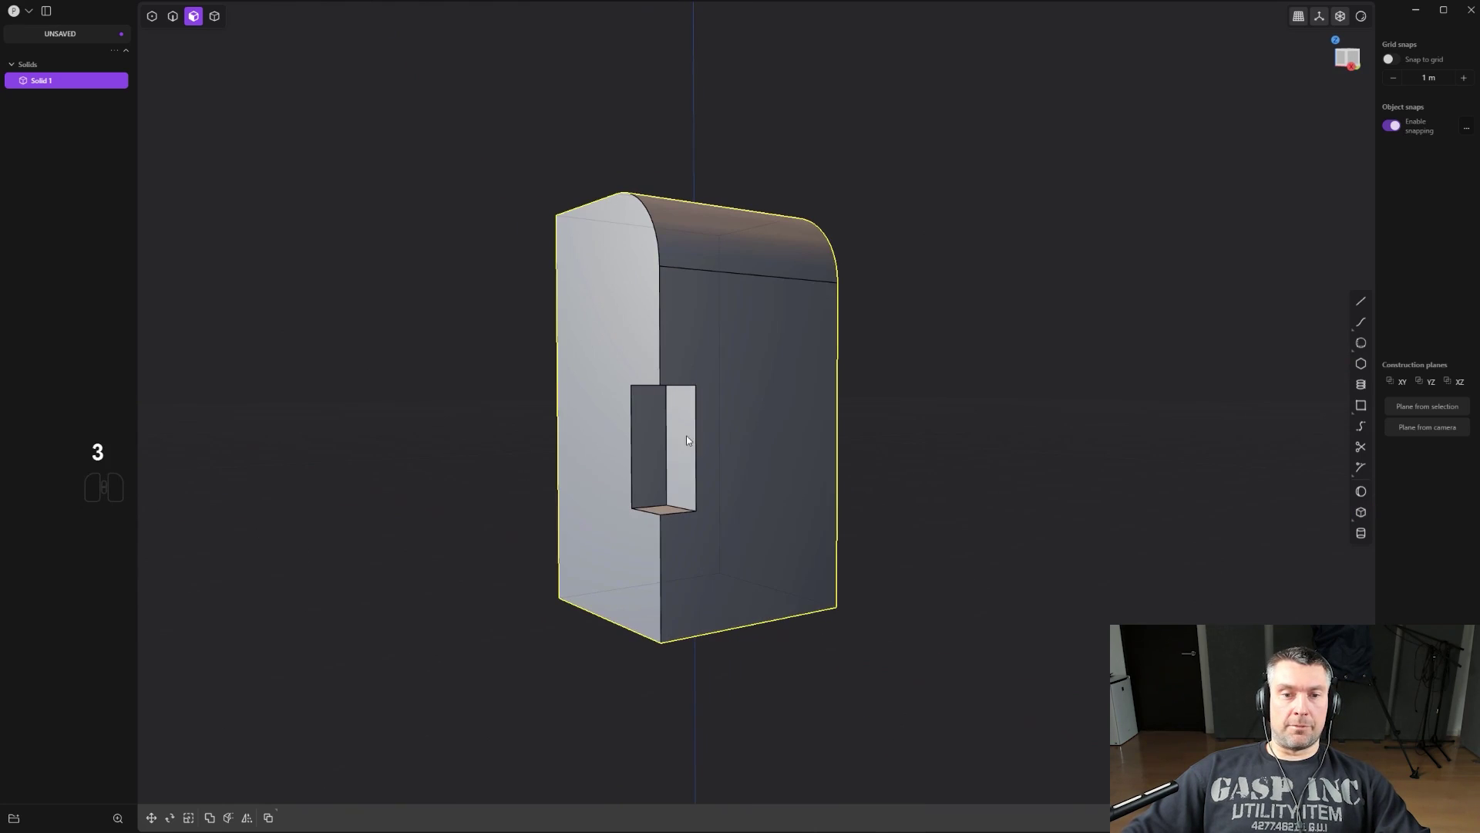
left_click_drag(686, 435, 994, 363)
middle_click_drag(992, 360, 1226, 303)
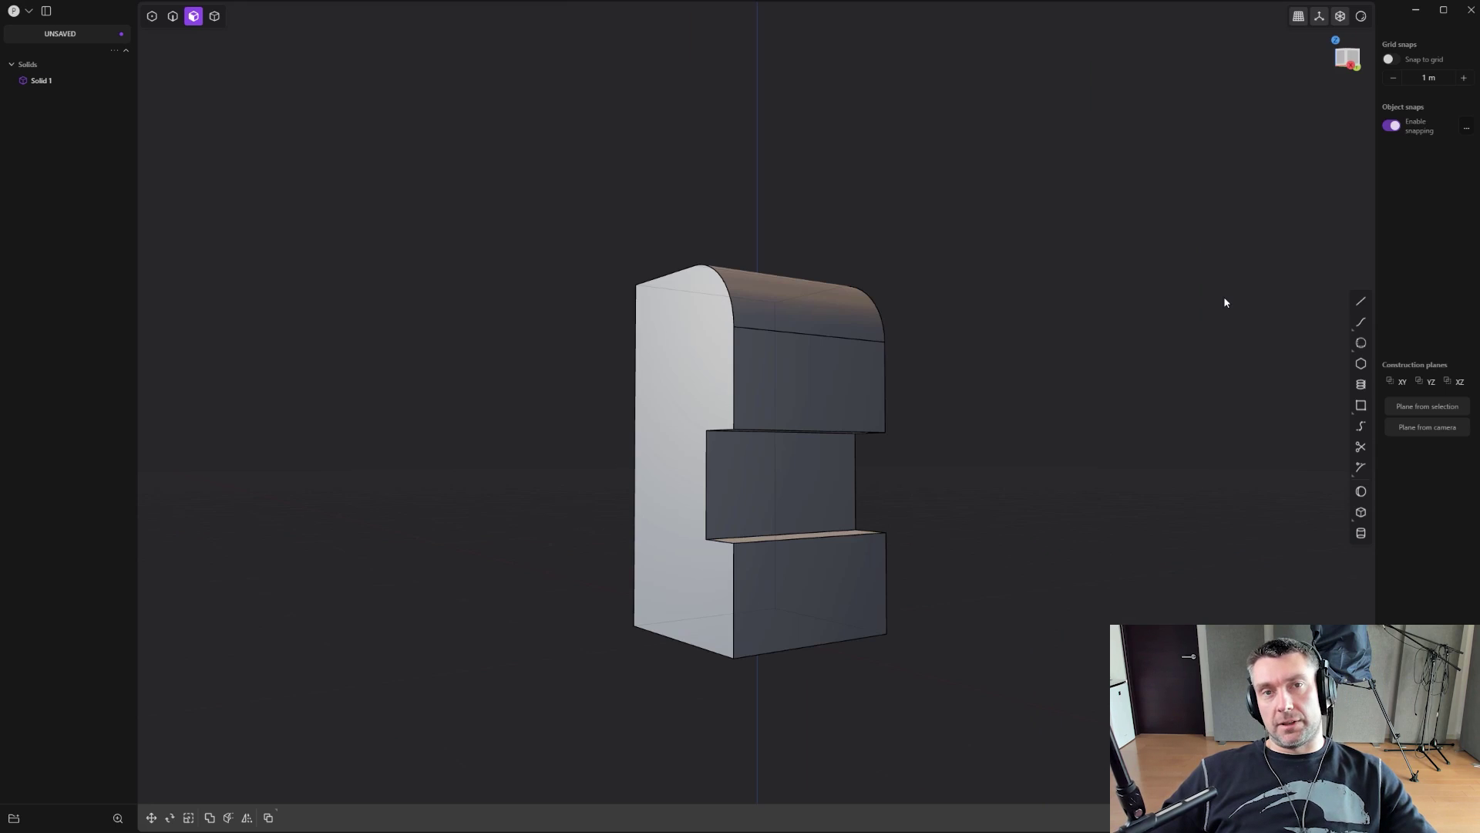